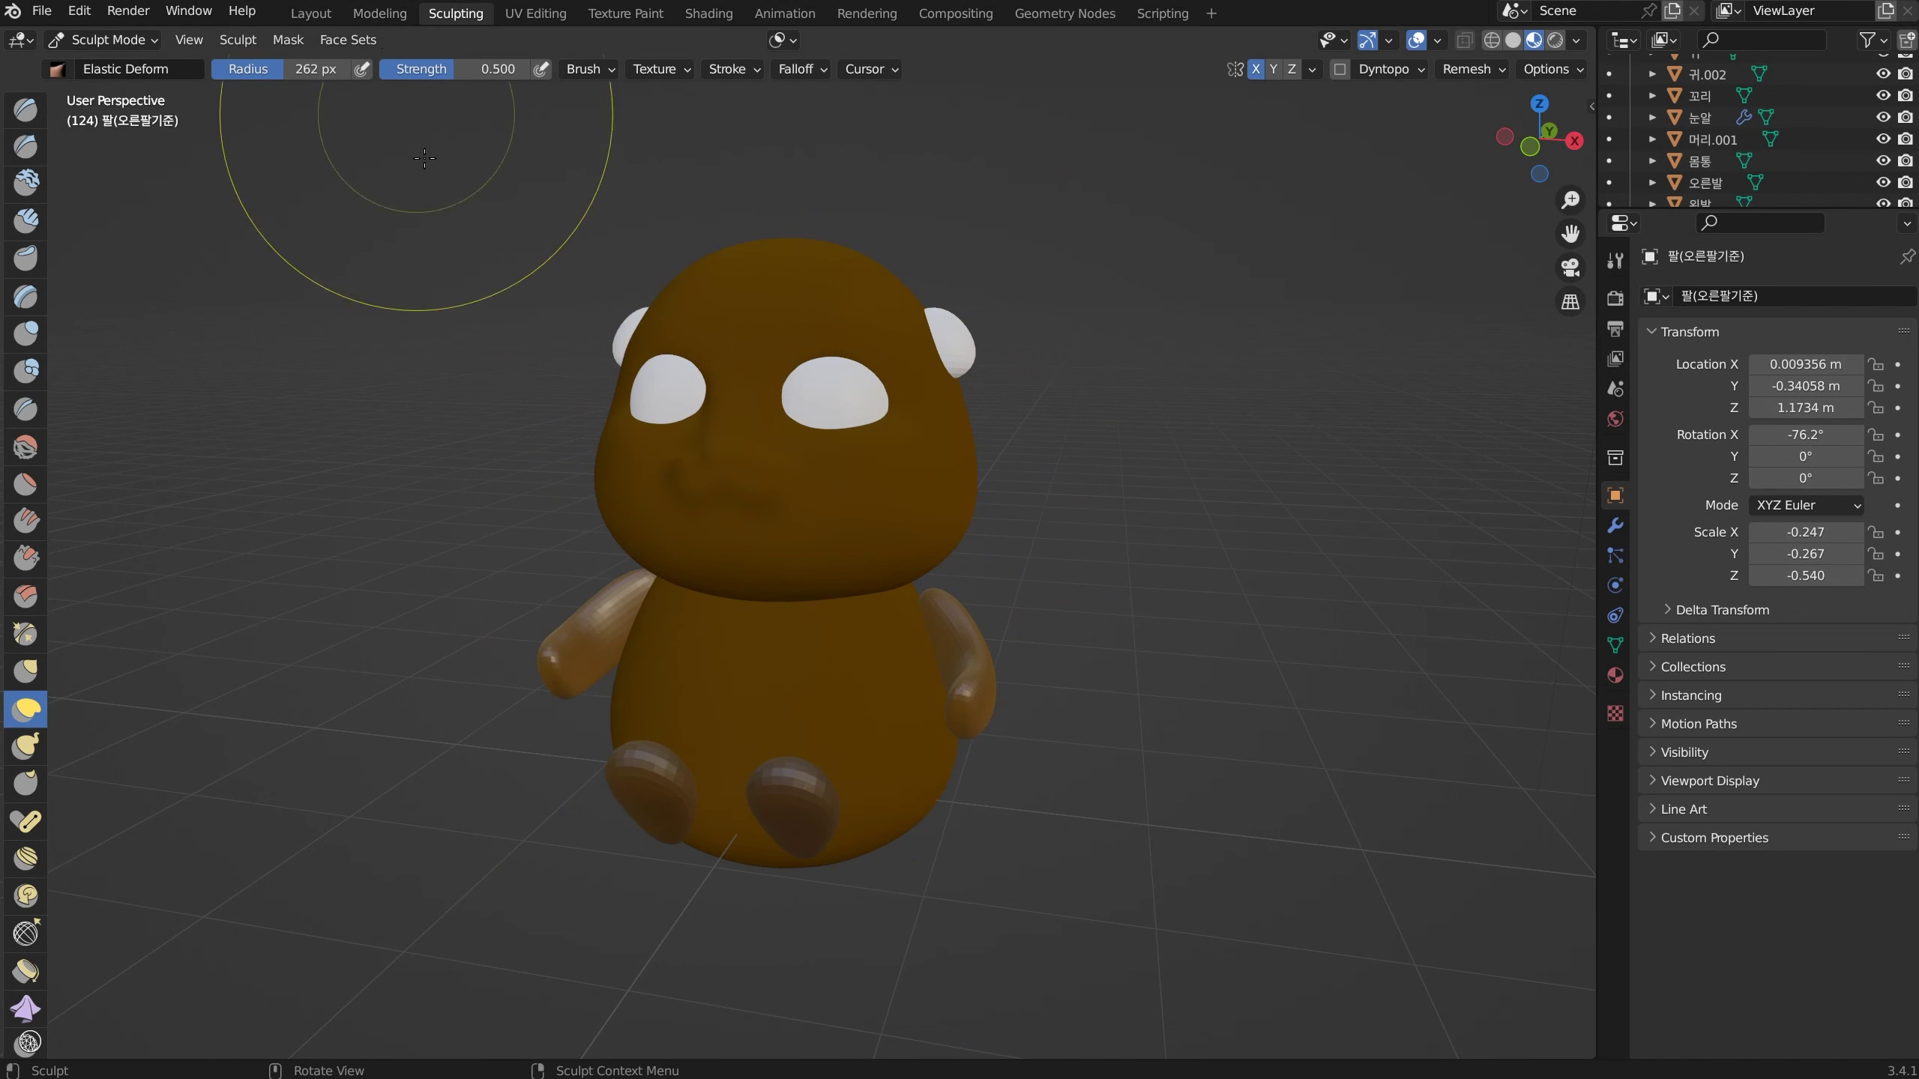
Switch to the Modeling workspace in Object Mode, select the body, and open its material properties
left_click(375, 14)
middle_click_drag(1134, 589, 875, 645)
left_click(1089, 642)
key("Tab")
left_click(875, 644)
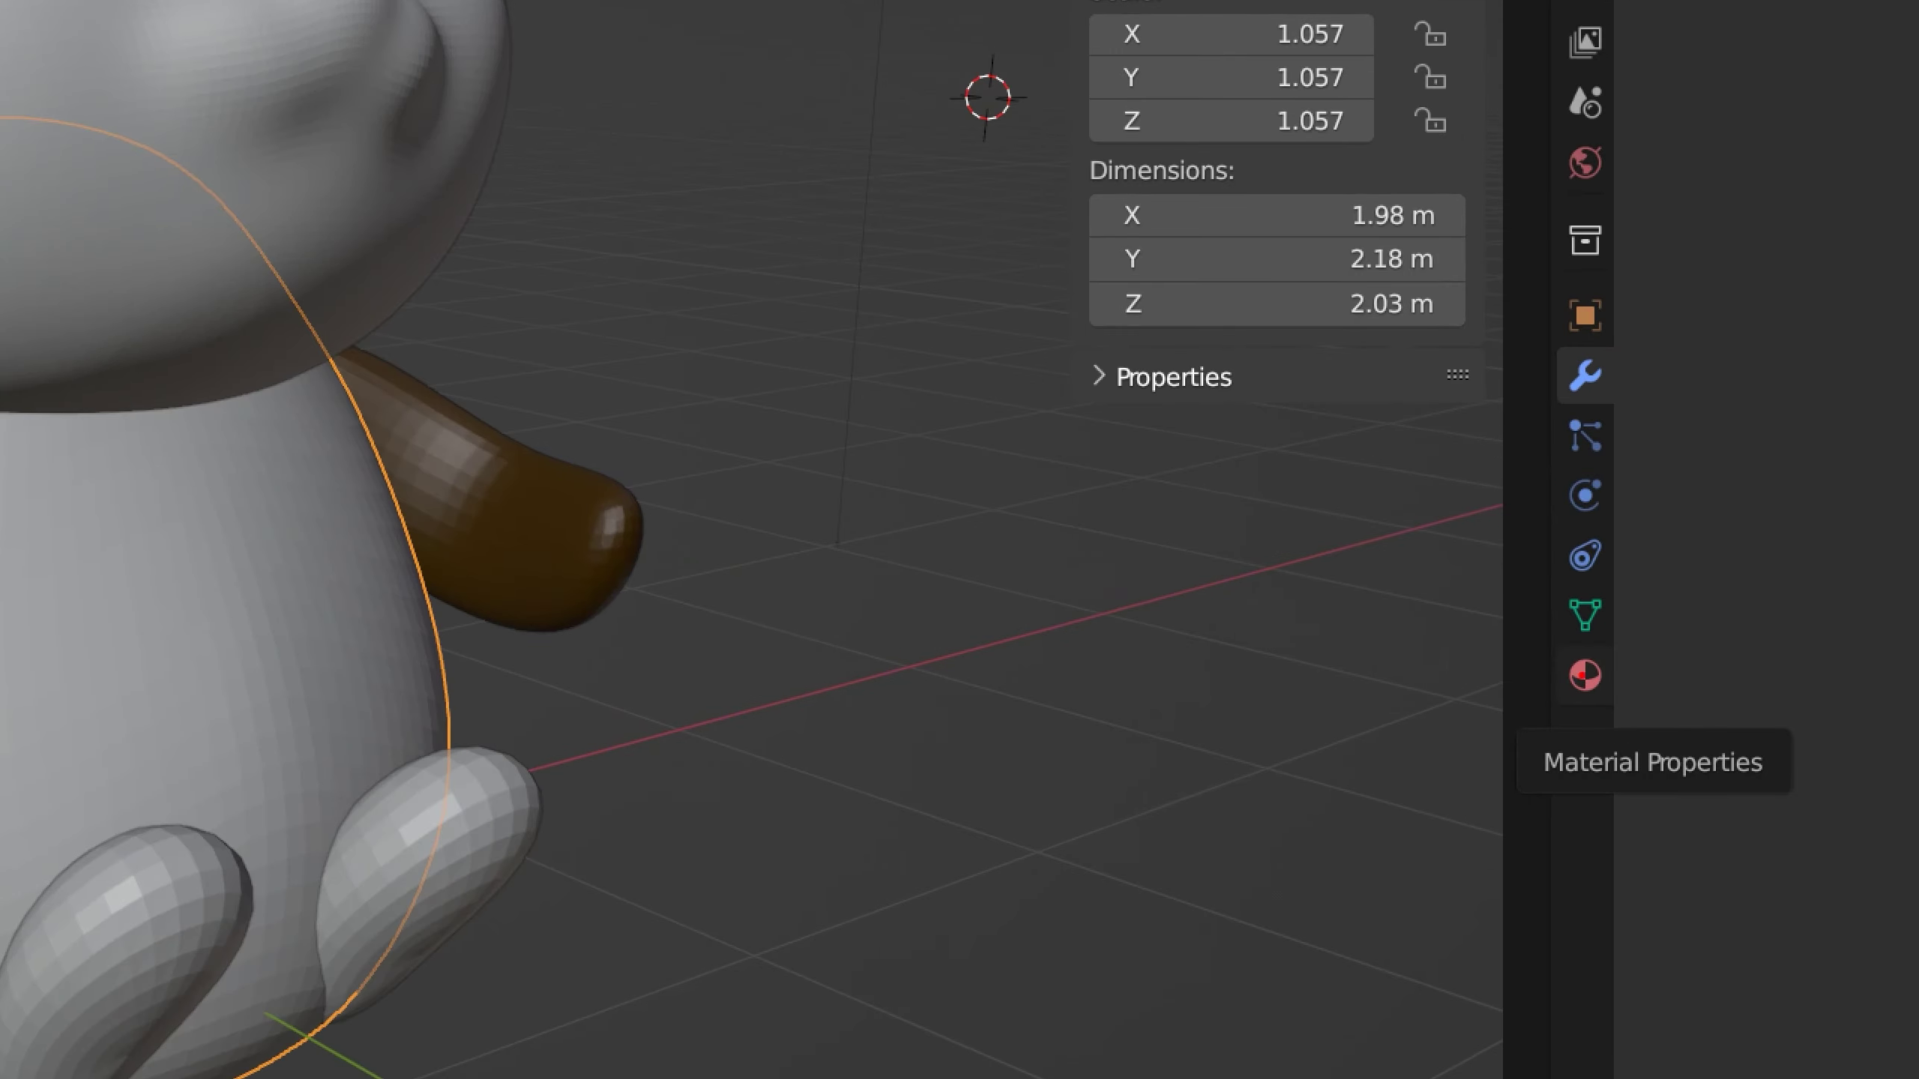
mouse_move(1626, 702)
left_mouse_down()
mouse_move(1559, 714)
mouse_move(1554, 638)
mouse_move(1637, 669)
left_mouse_up()
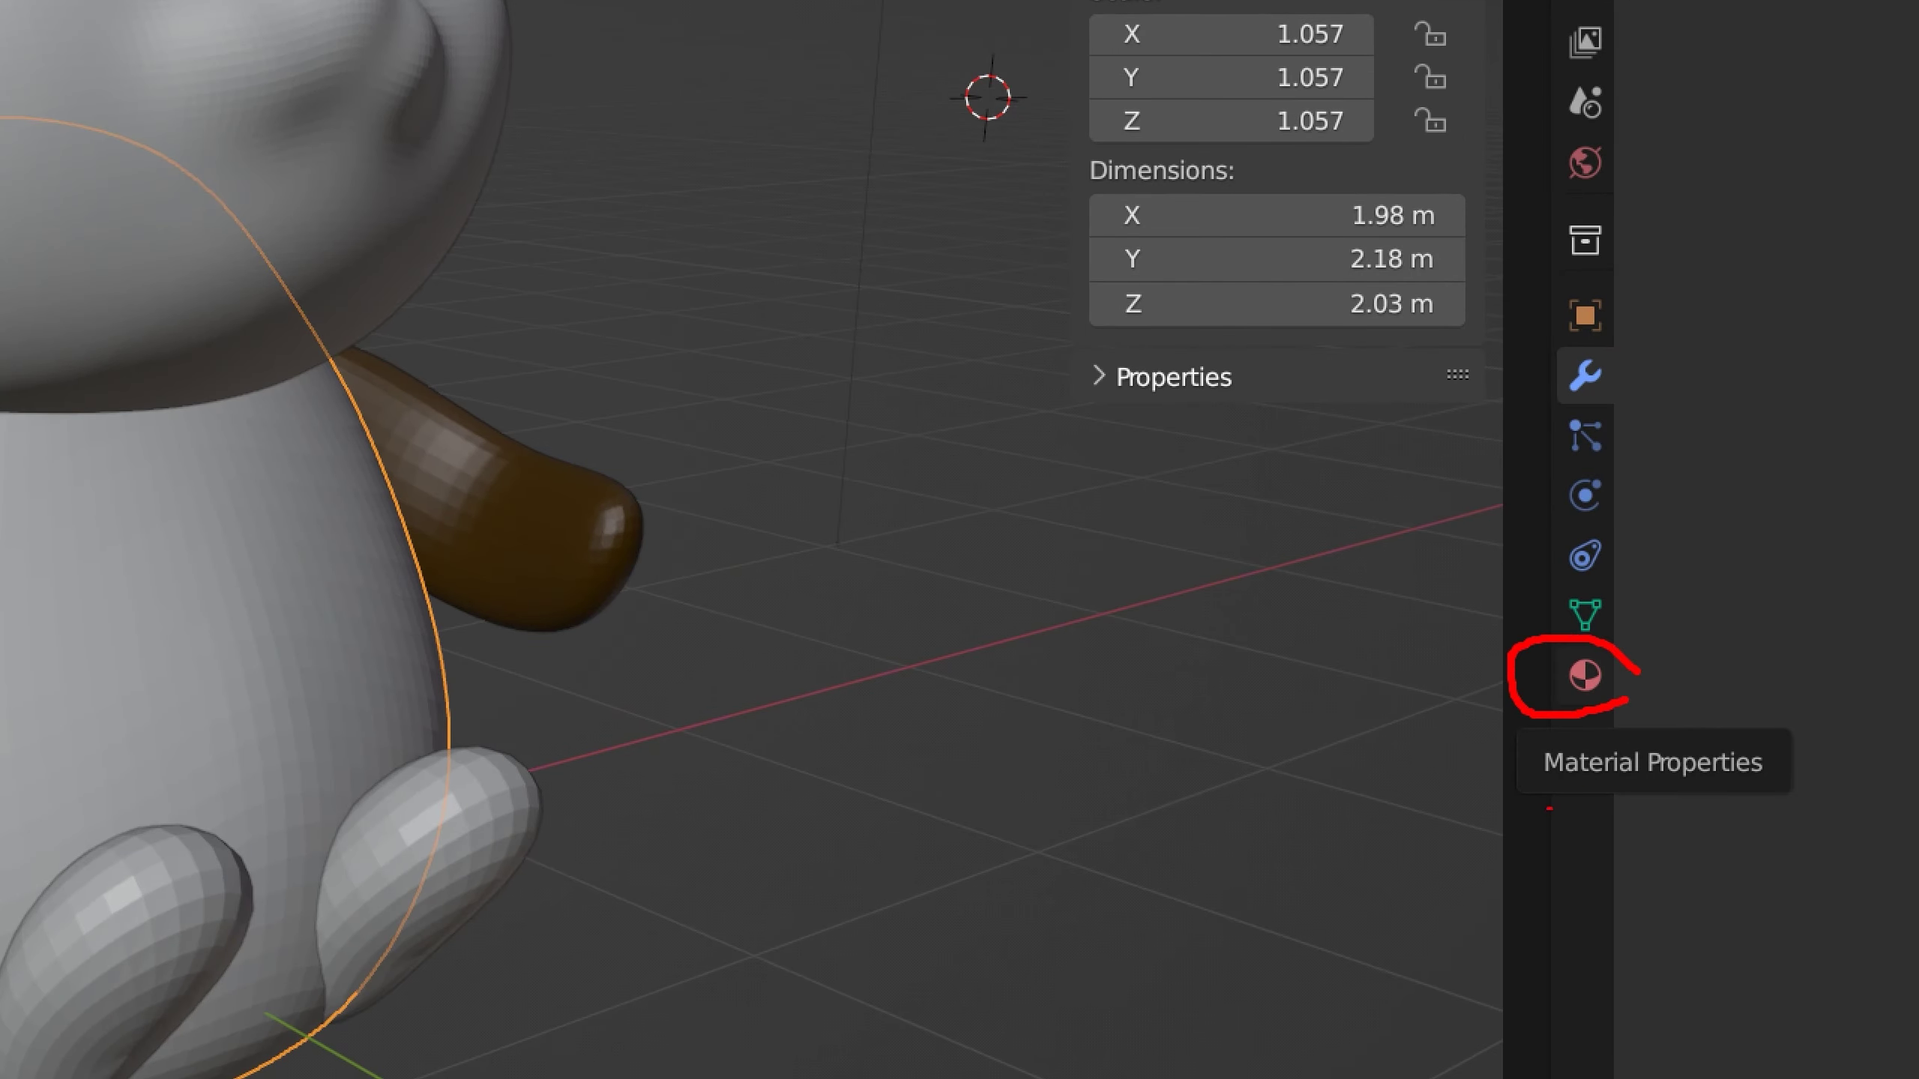
left_click_drag(1511, 802, 1802, 787)
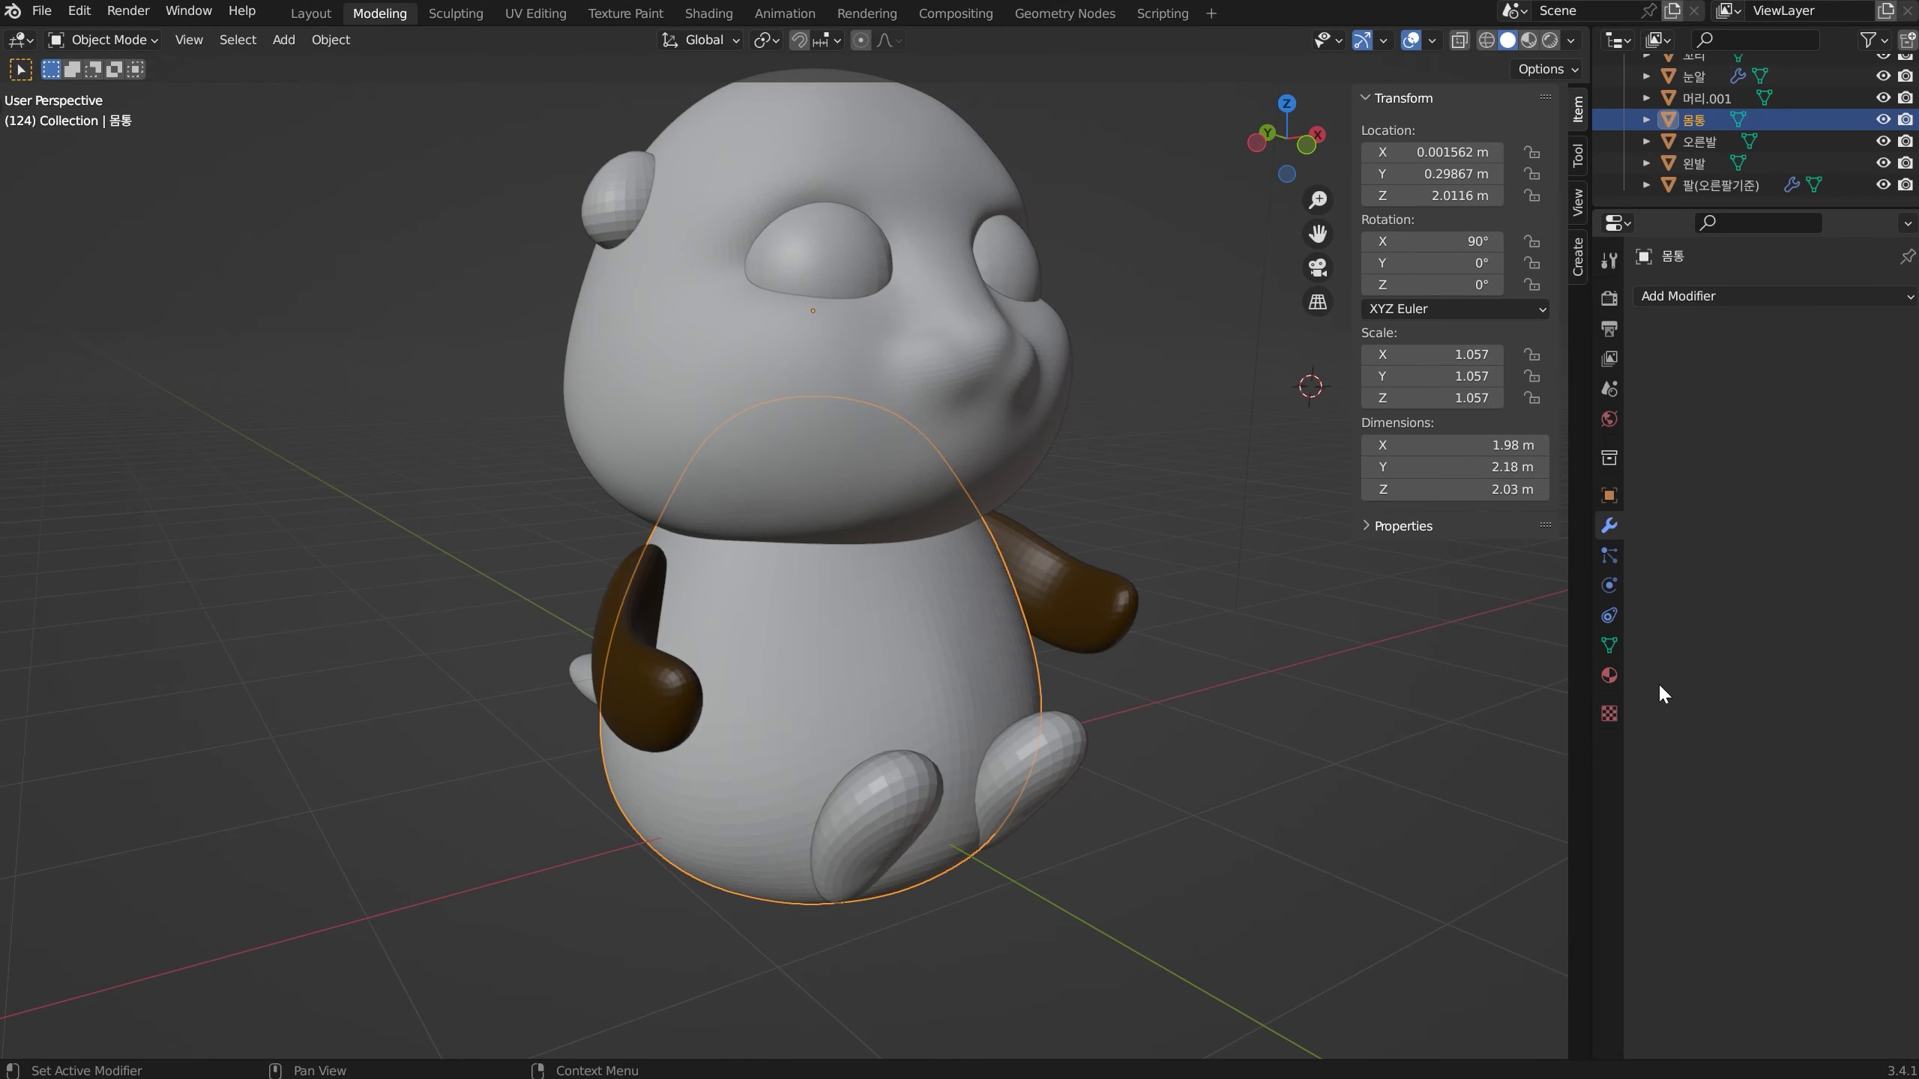
left_click(1609, 675)
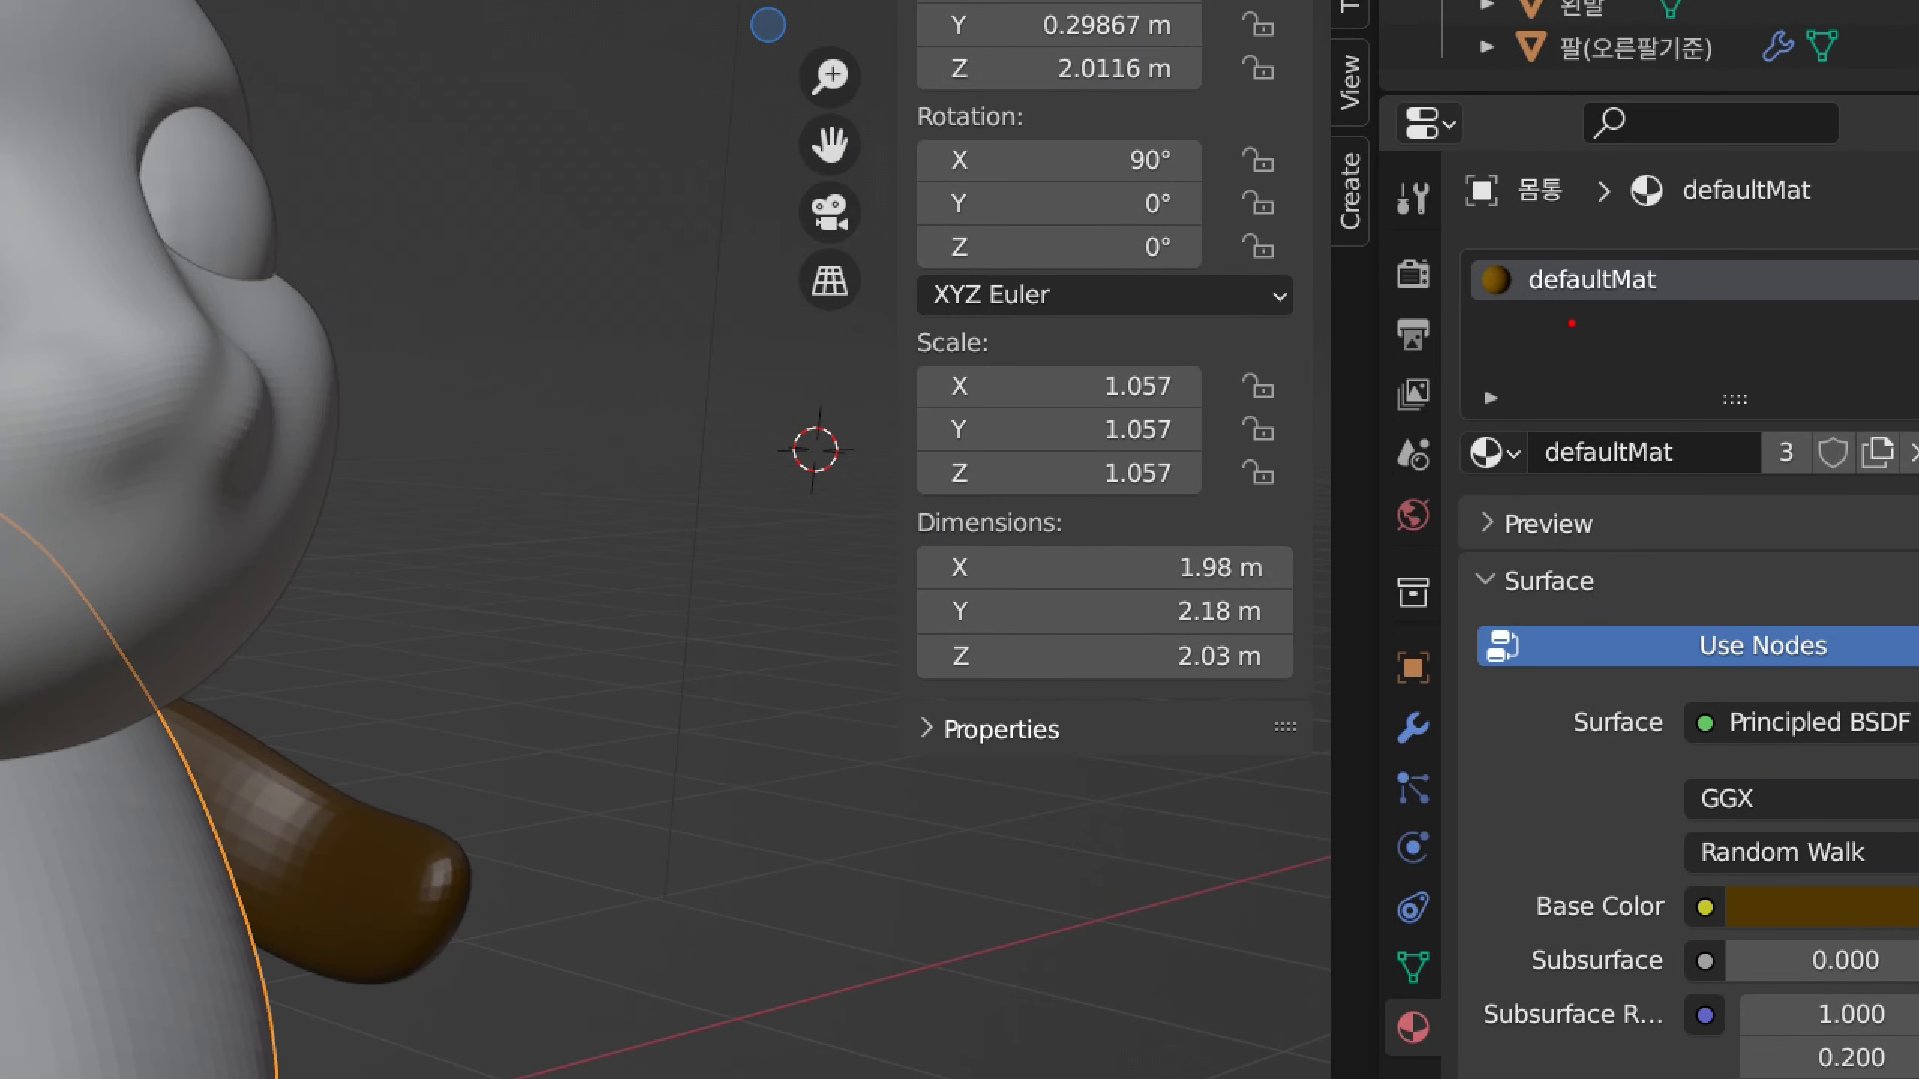
left_click_drag(1622, 316, 1728, 319)
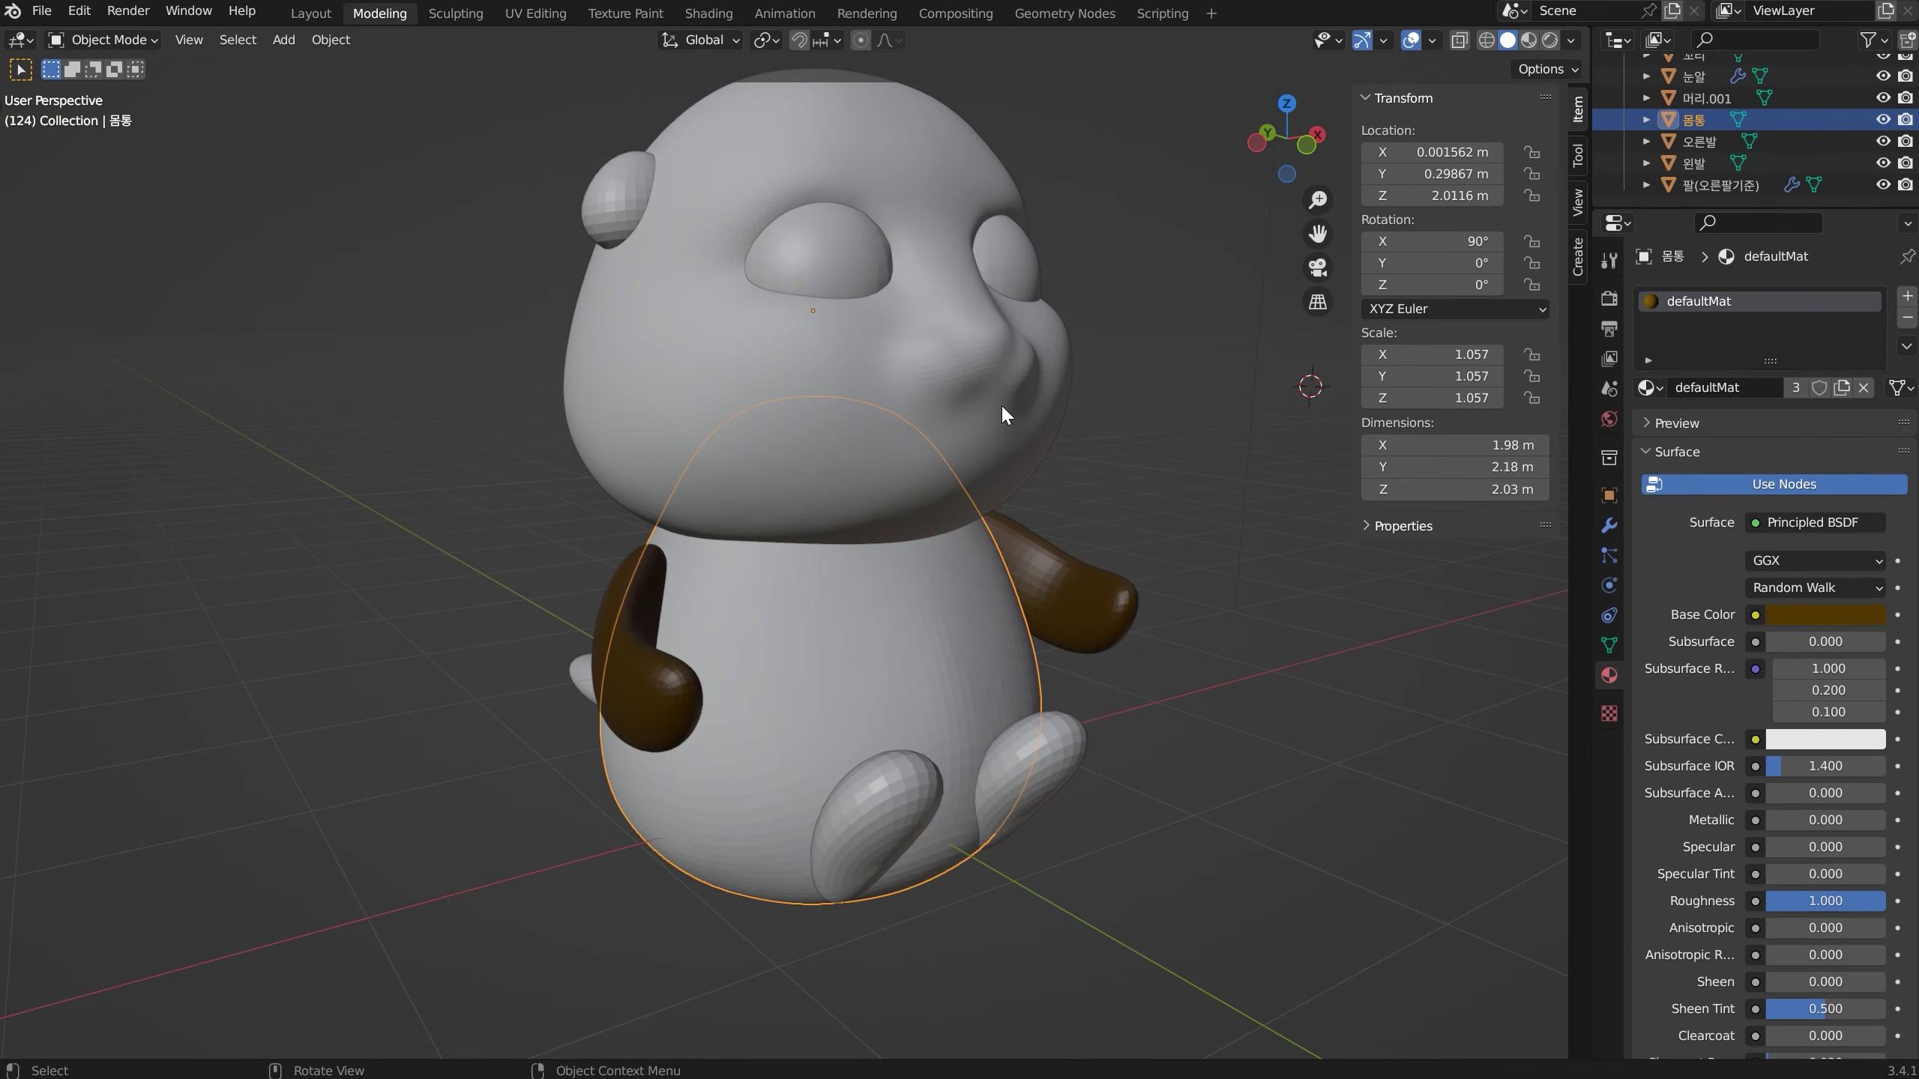
Make a separate copy of the head's shared material and rename it 머리재질
left_click(1001, 403)
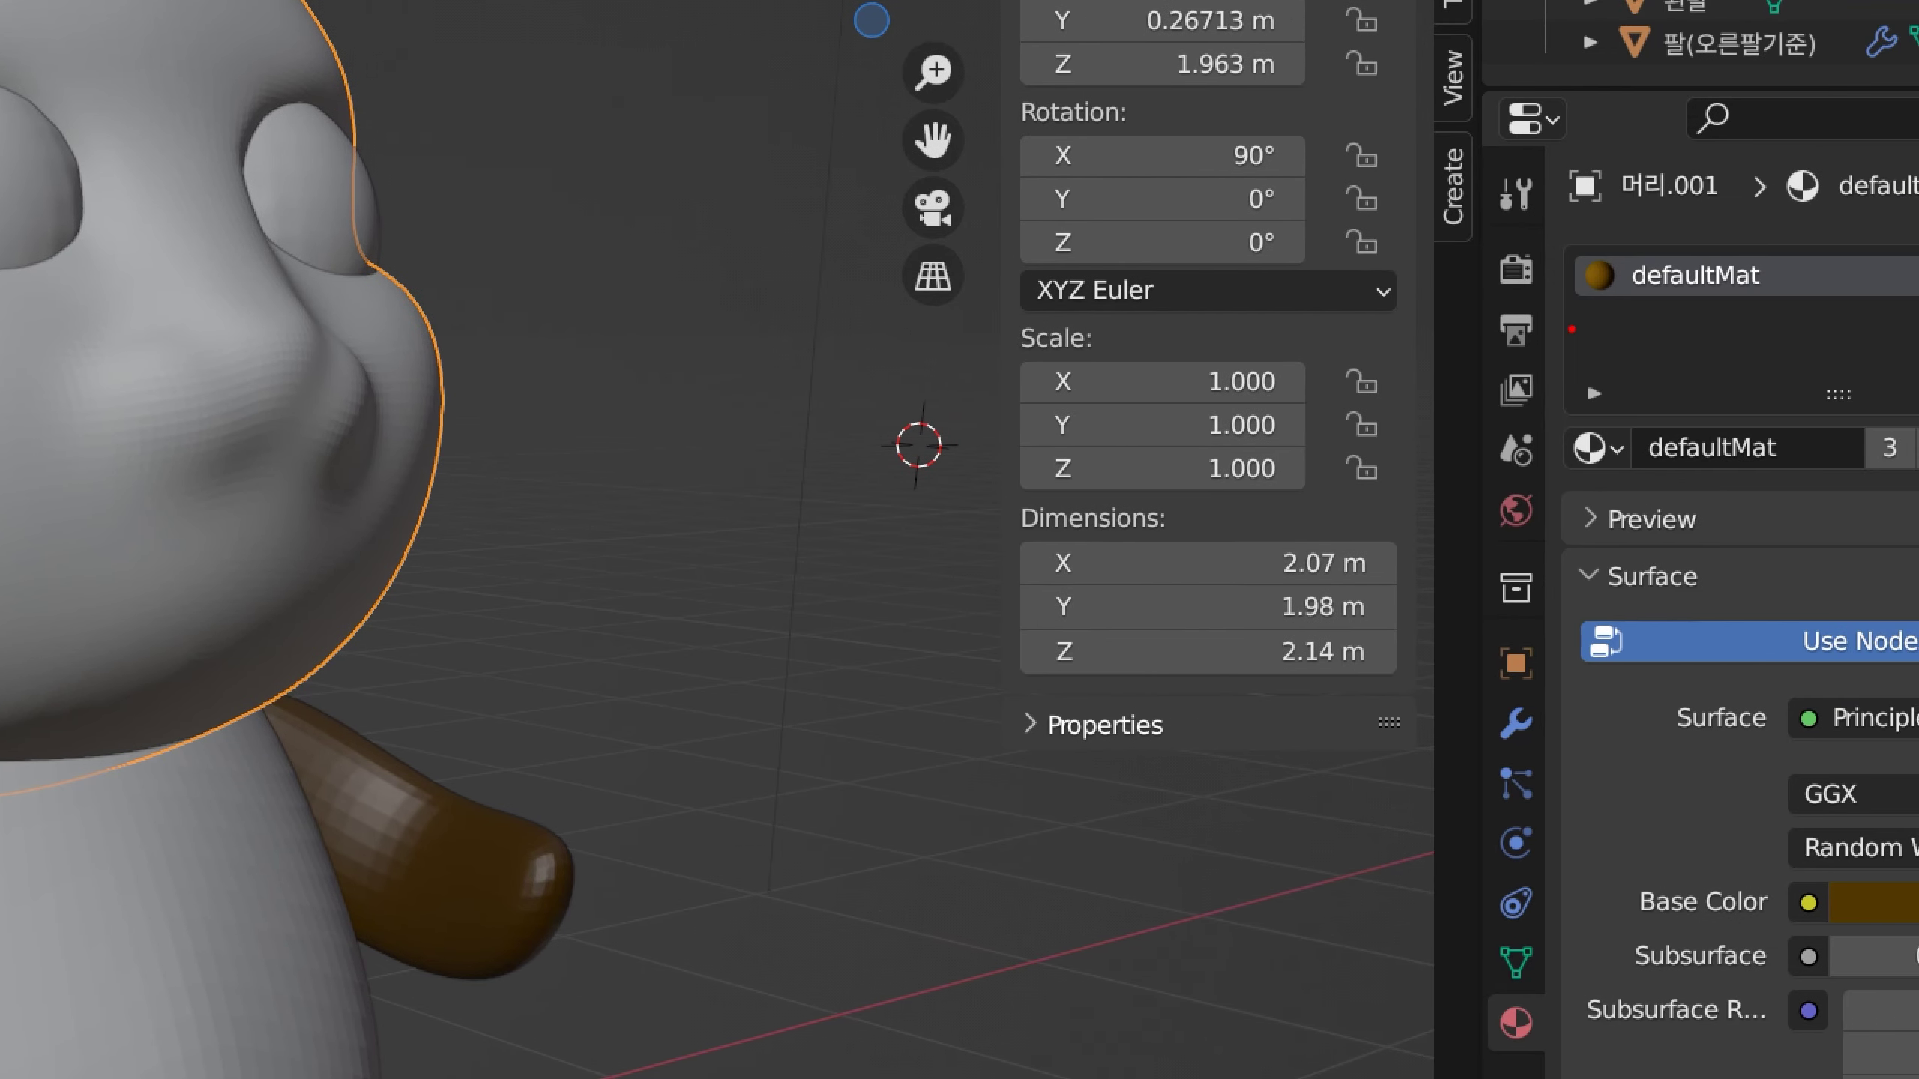
left_click_drag(1575, 304, 1786, 296)
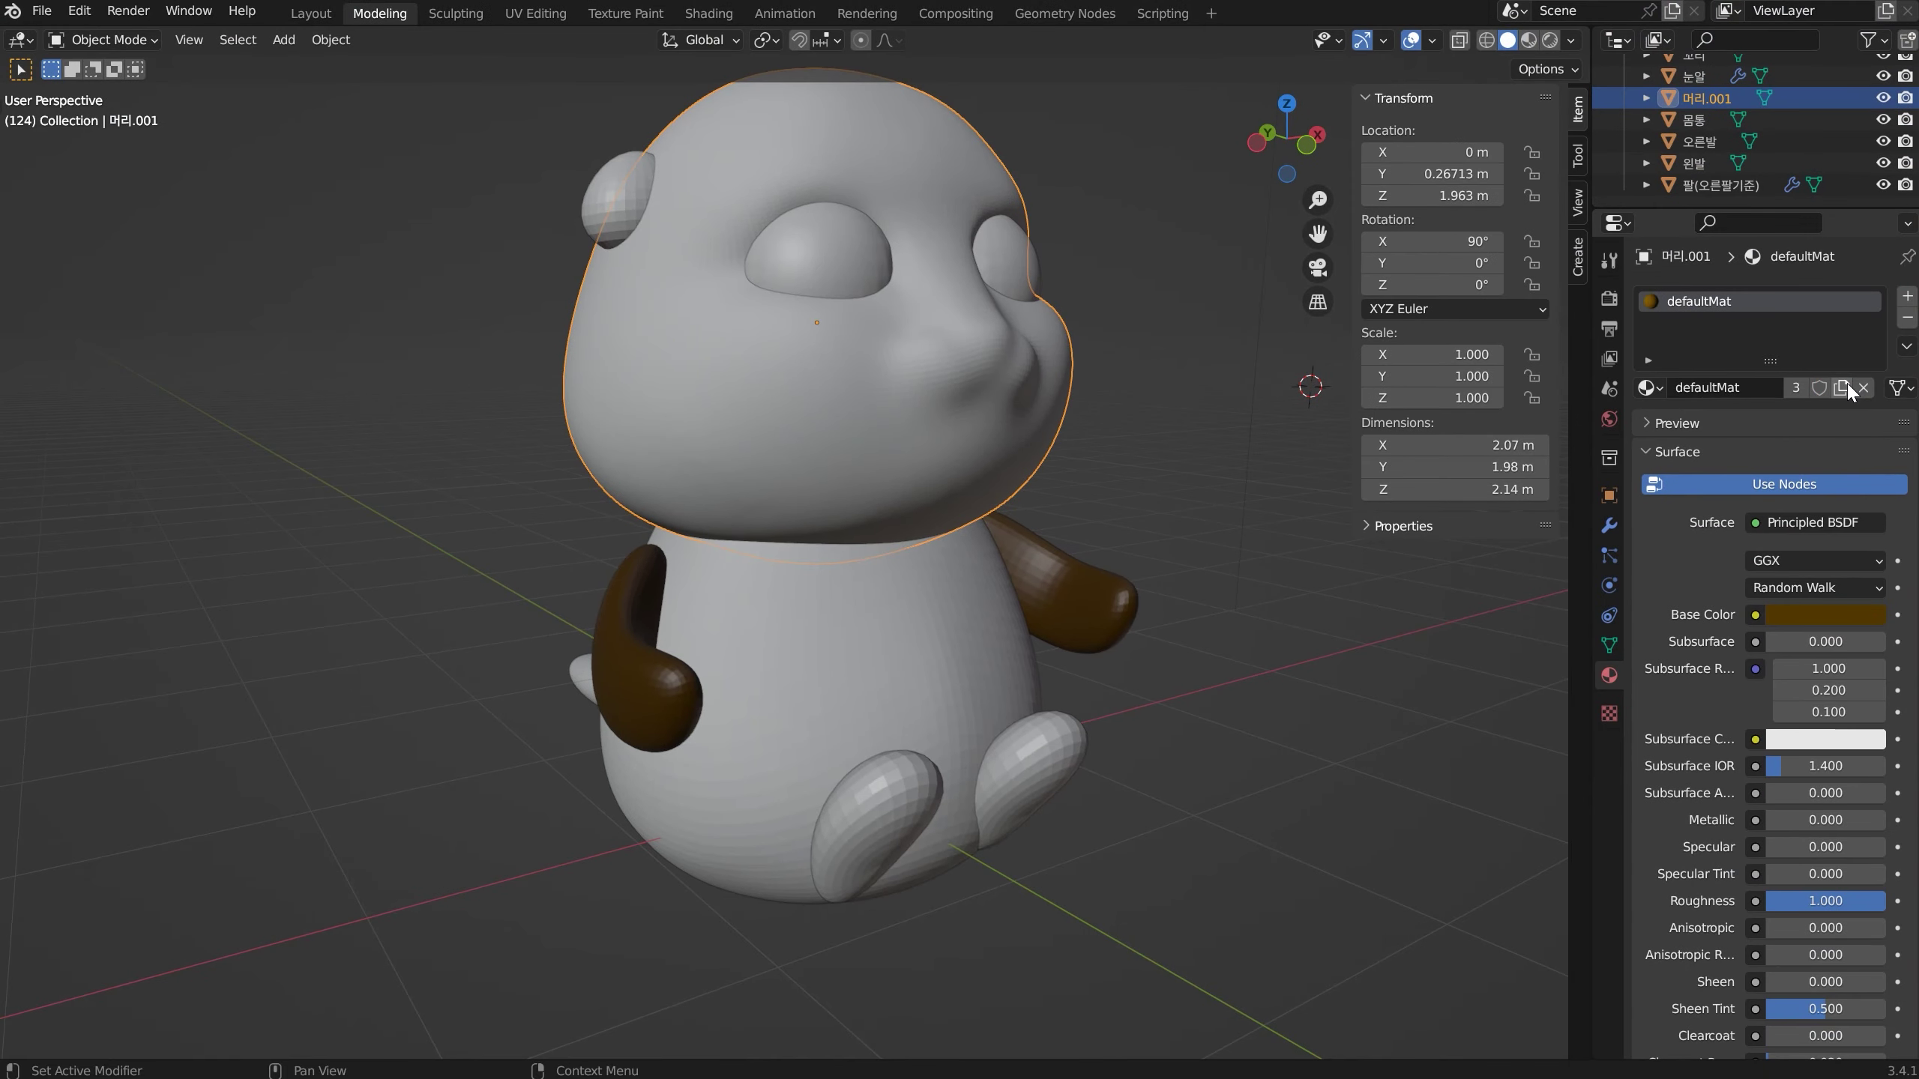
left_click(1843, 388)
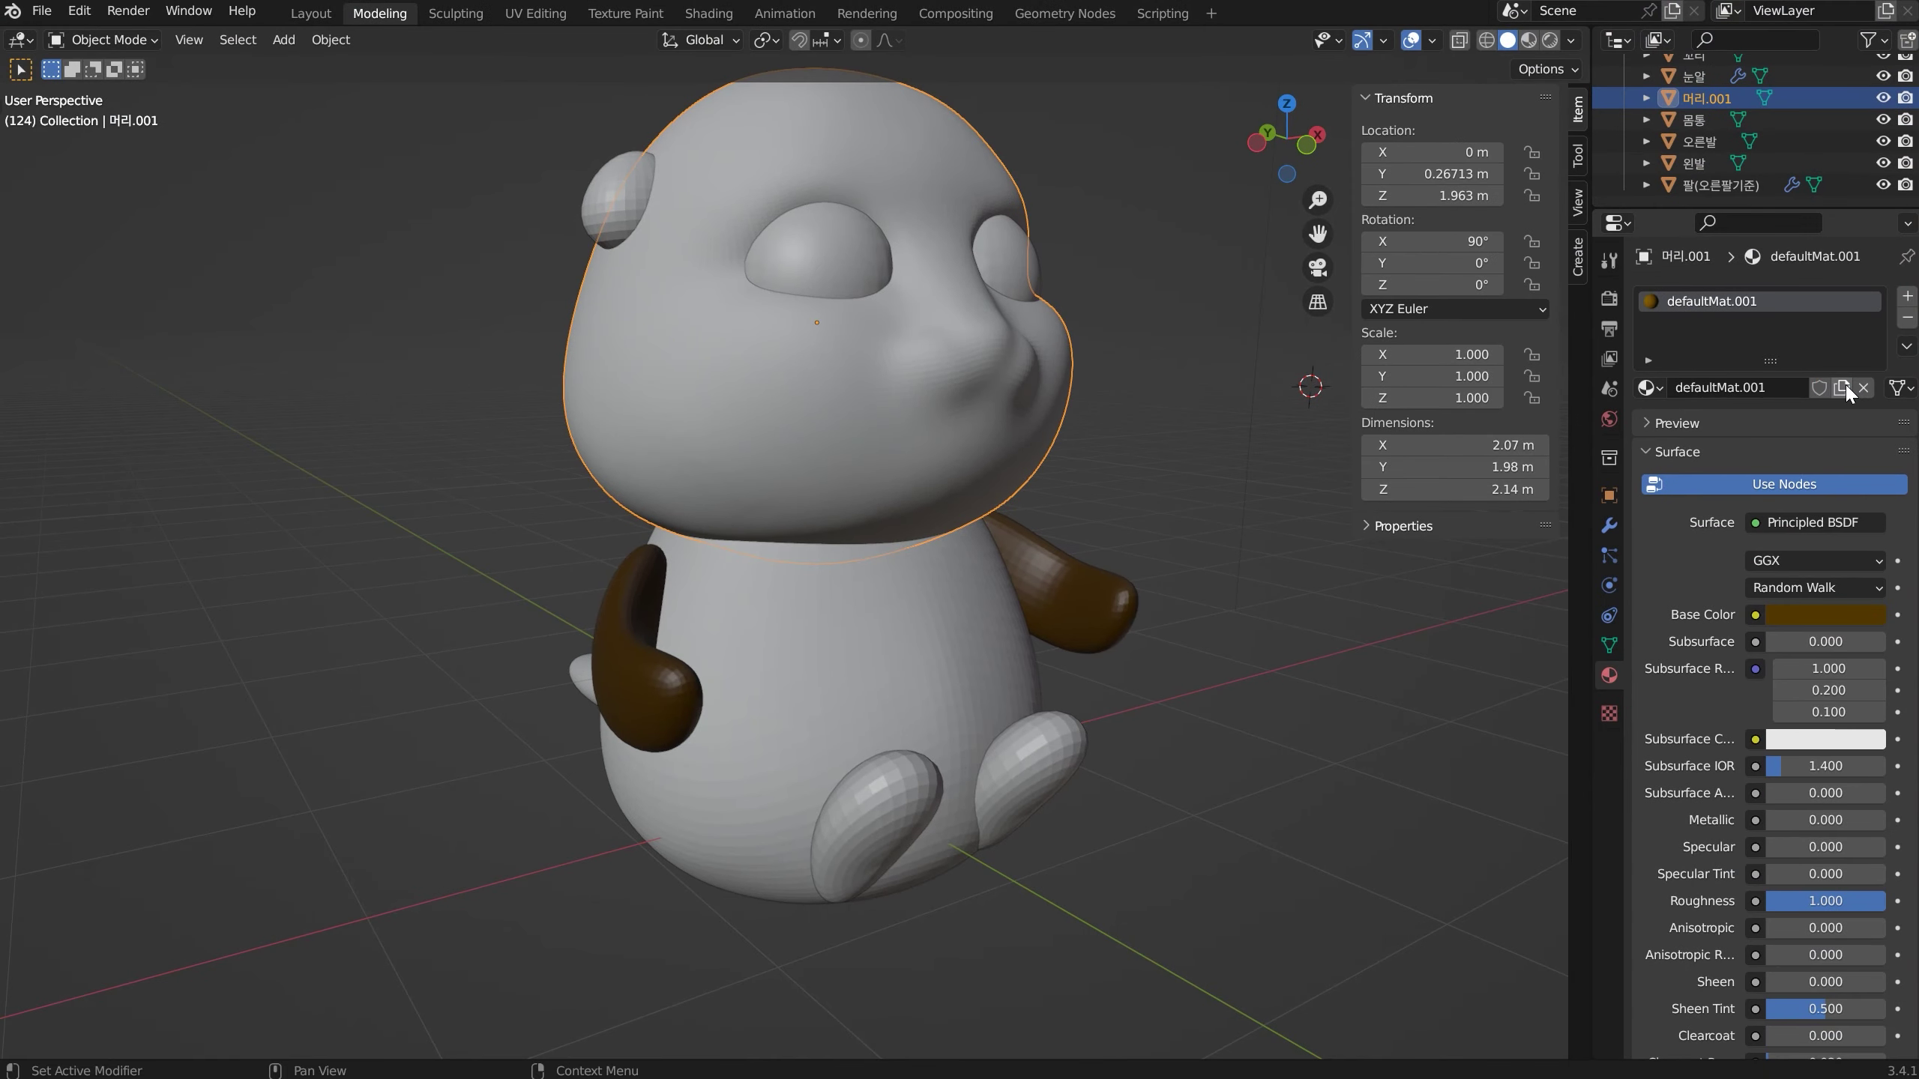
double_click(1773, 386)
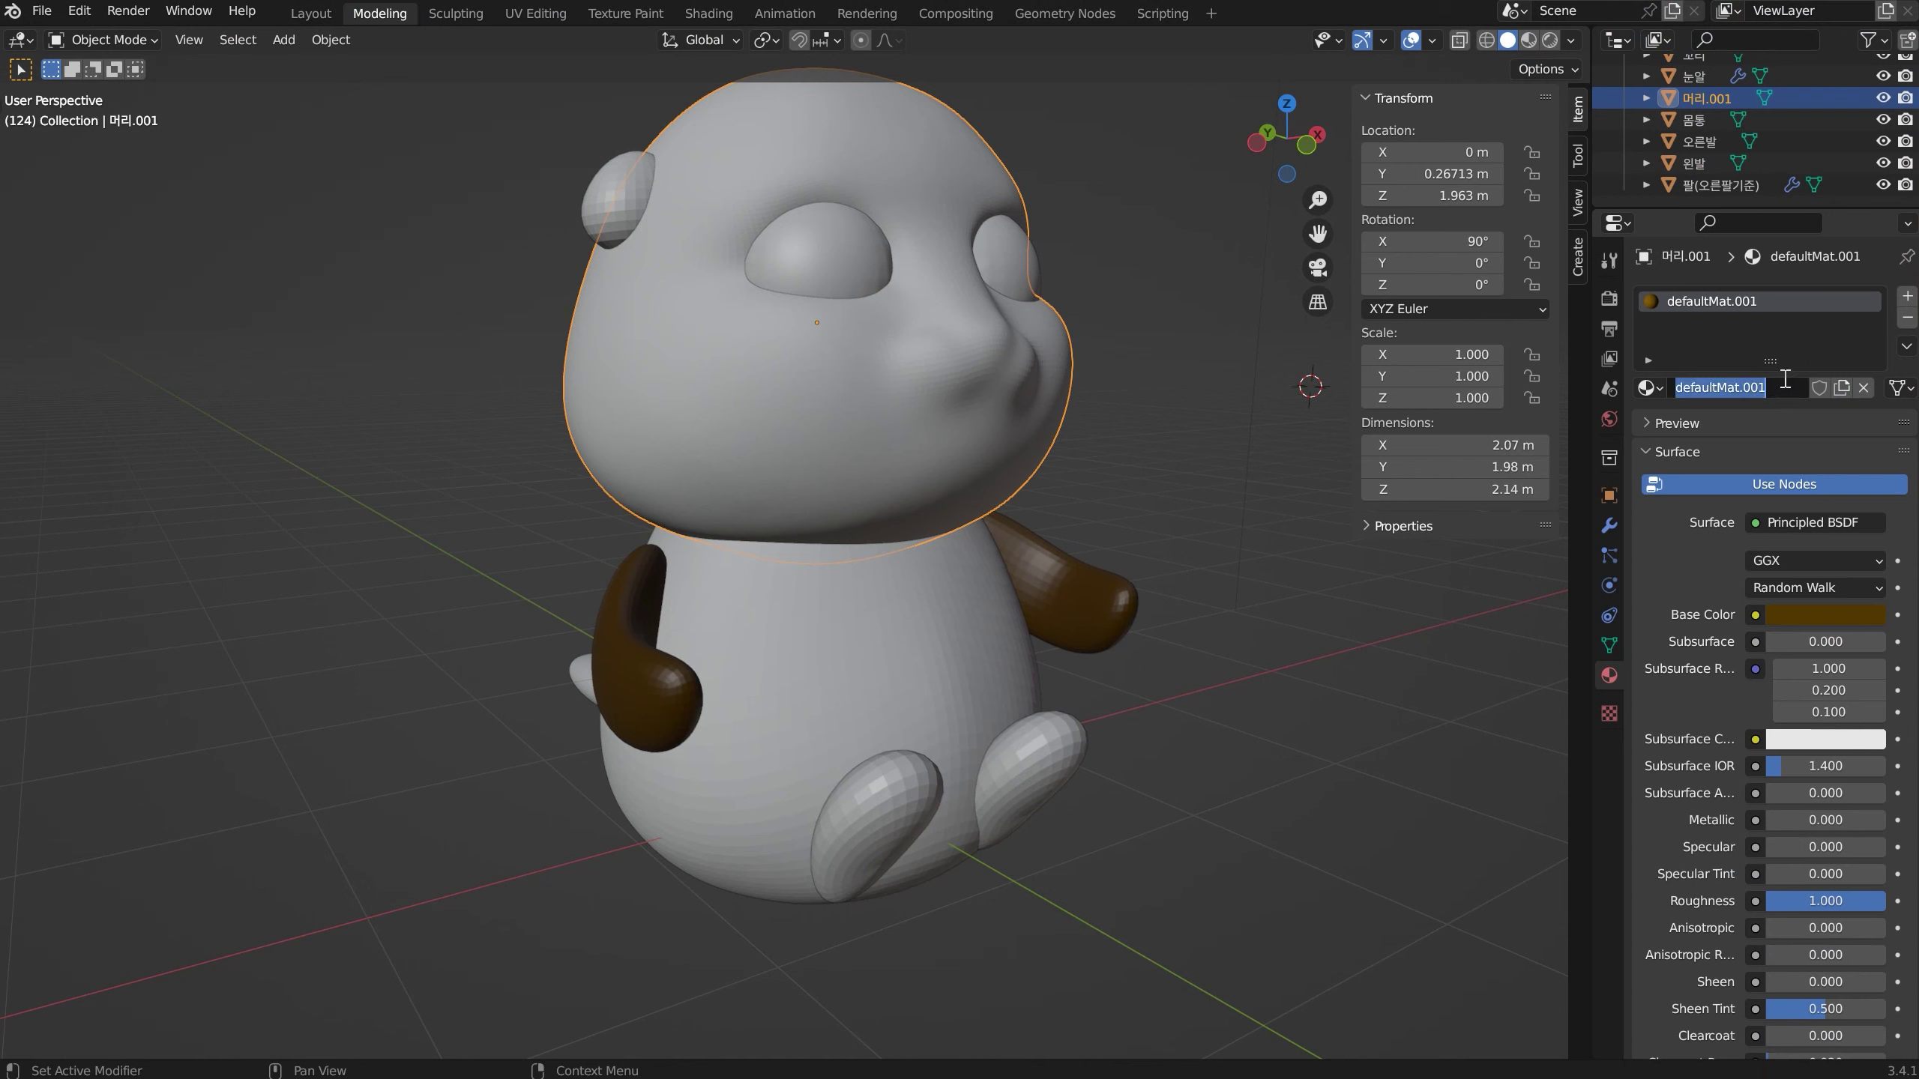
type("ajf")
type("리재질")
key("Return")
Select the body and rename its material 몸통재질ㅋ
left_click(956, 655)
double_click(1756, 386)
type("몸통재지")
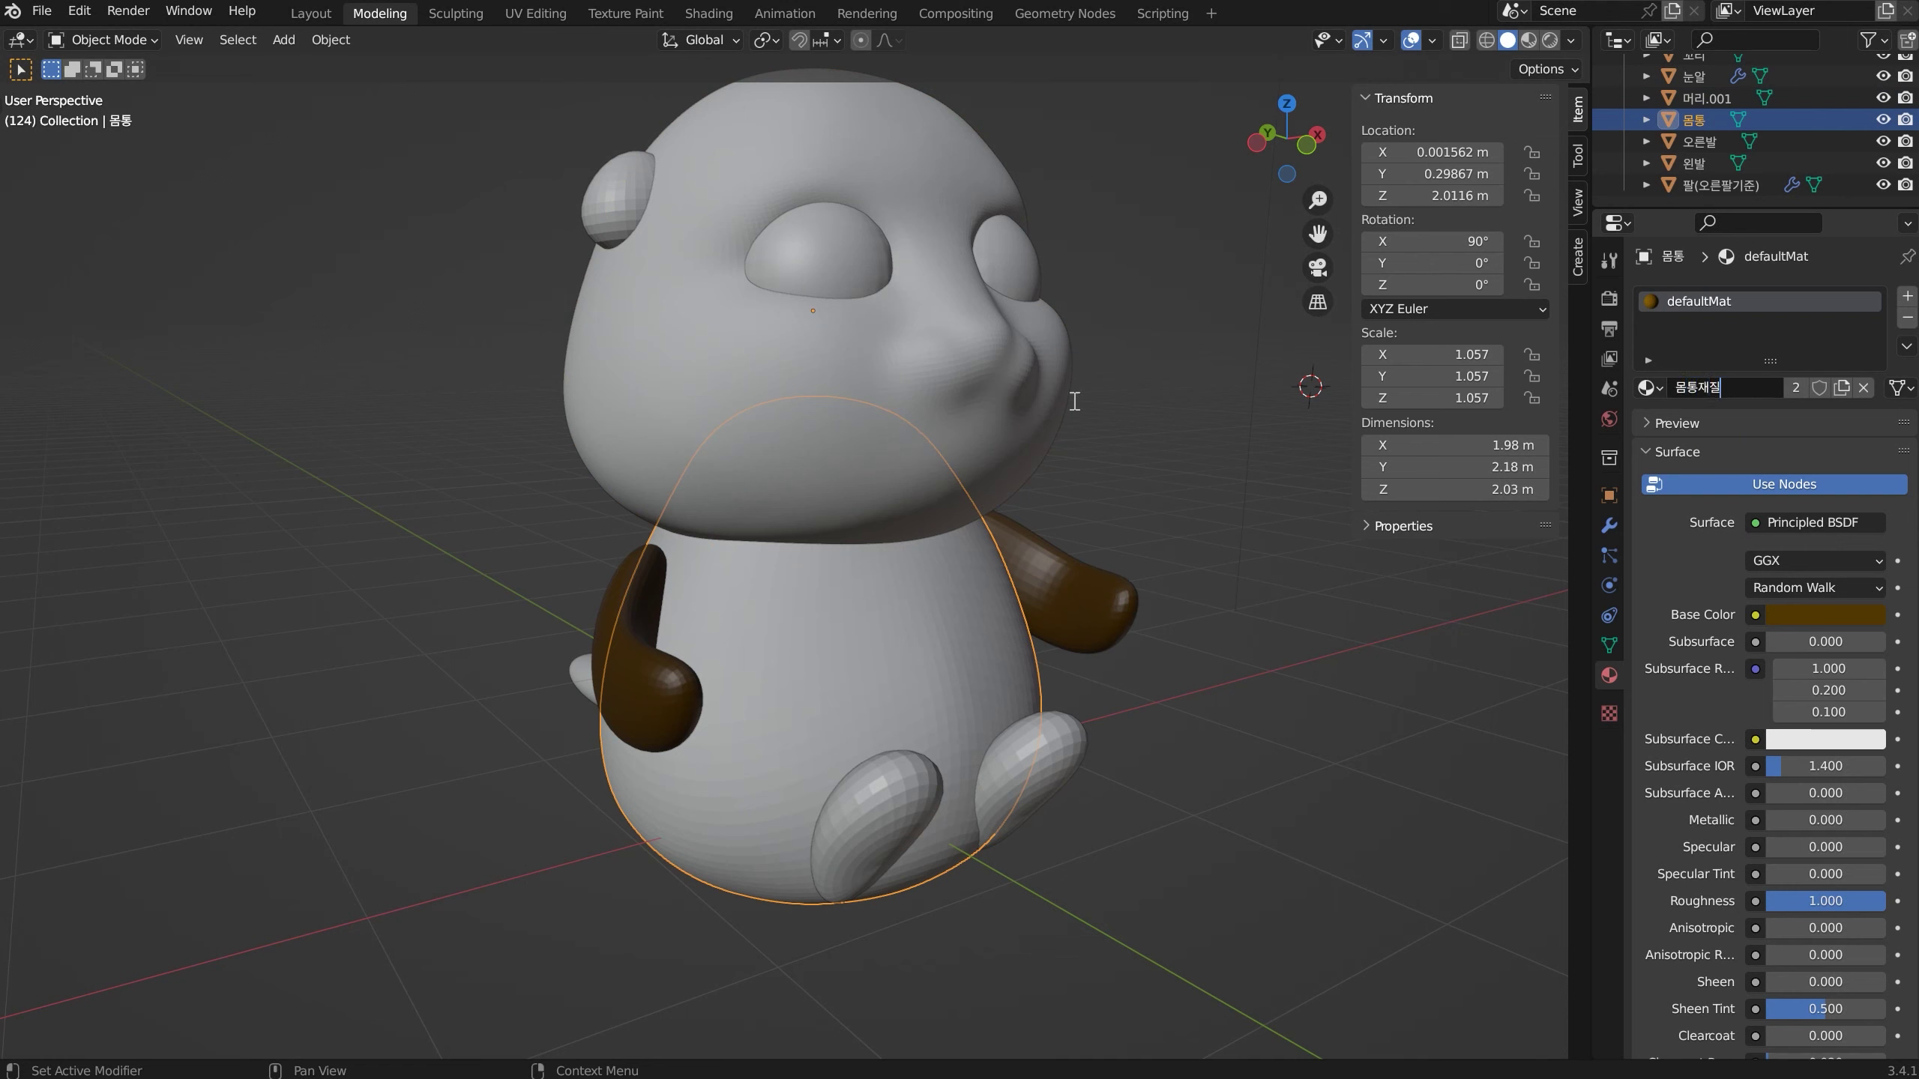
type("ㅋ")
key("Return")
Change the viewport shading to Material Preview
key("z")
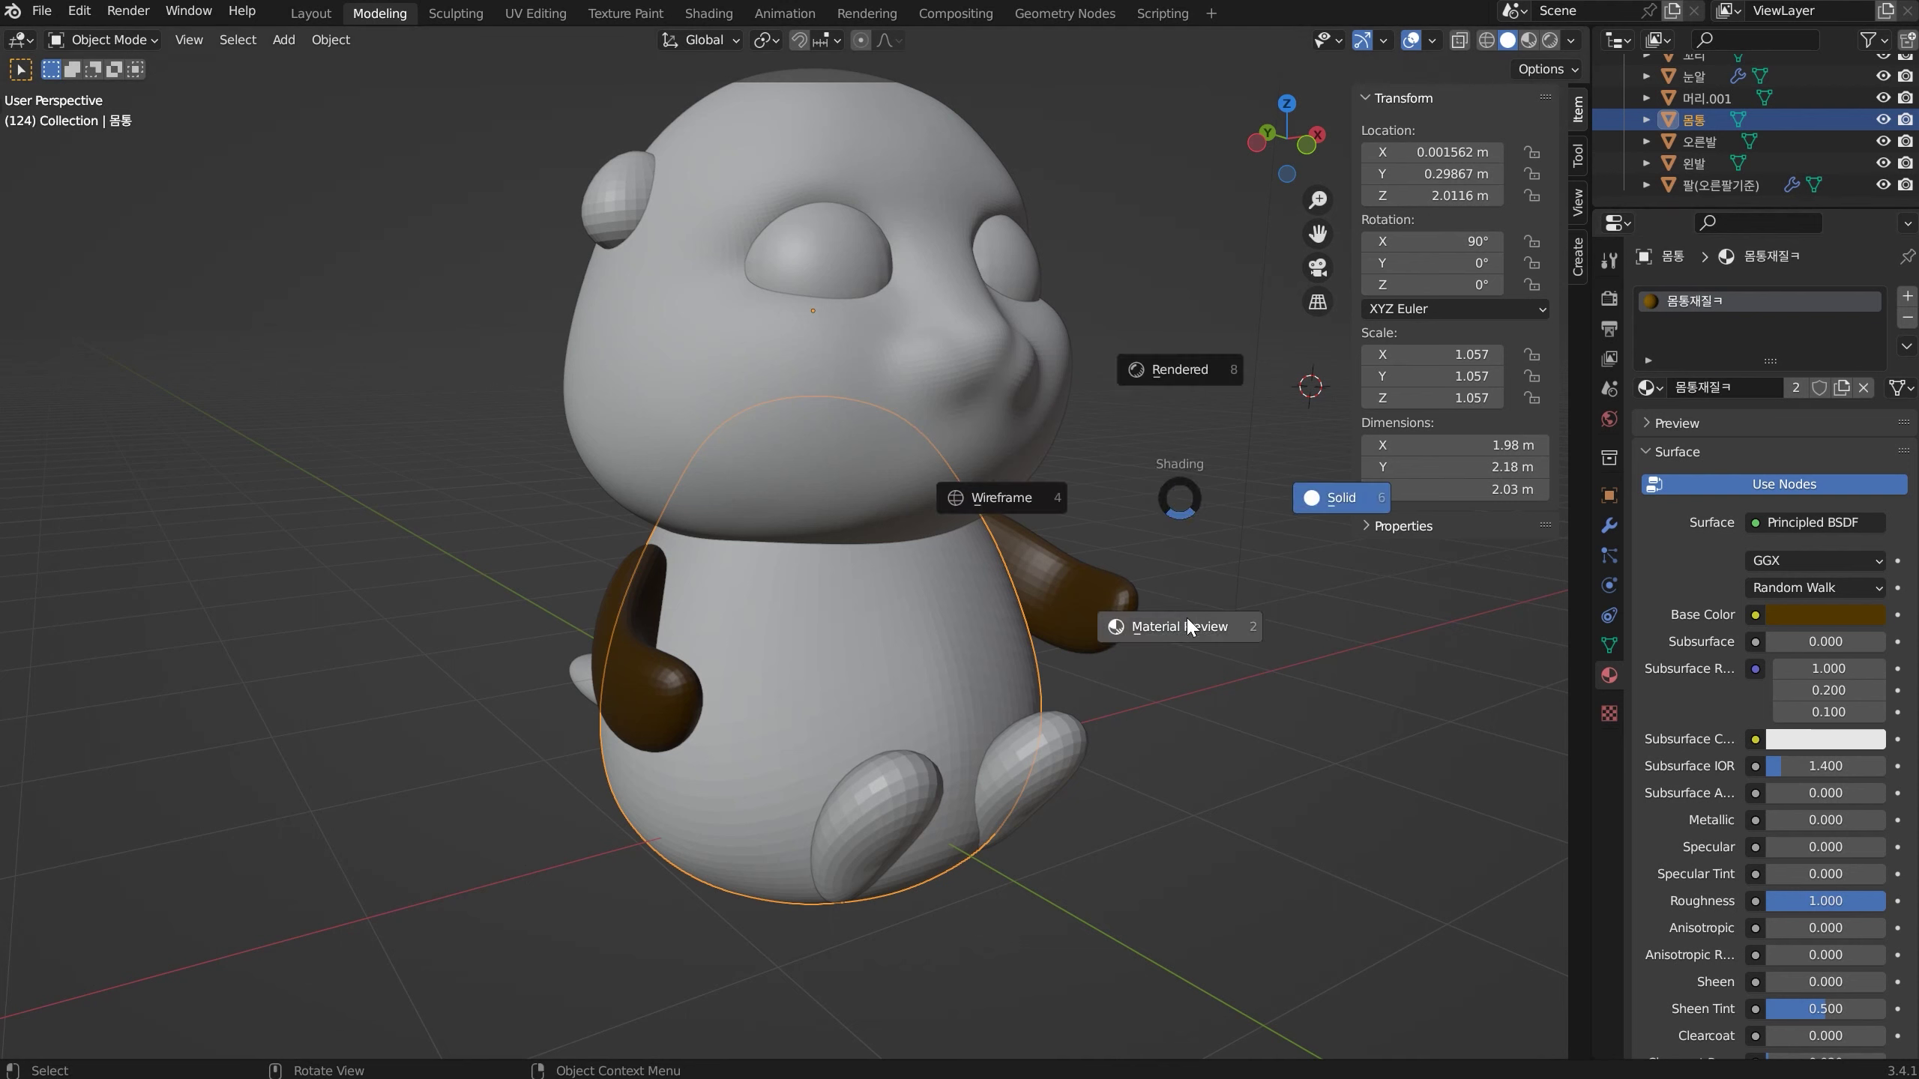
left_click(1165, 595)
right_click(1165, 591)
Select the head and change the base color of its 머리재질 material to pink
middle_click_drag(1149, 474, 1067, 374)
left_click(1067, 374)
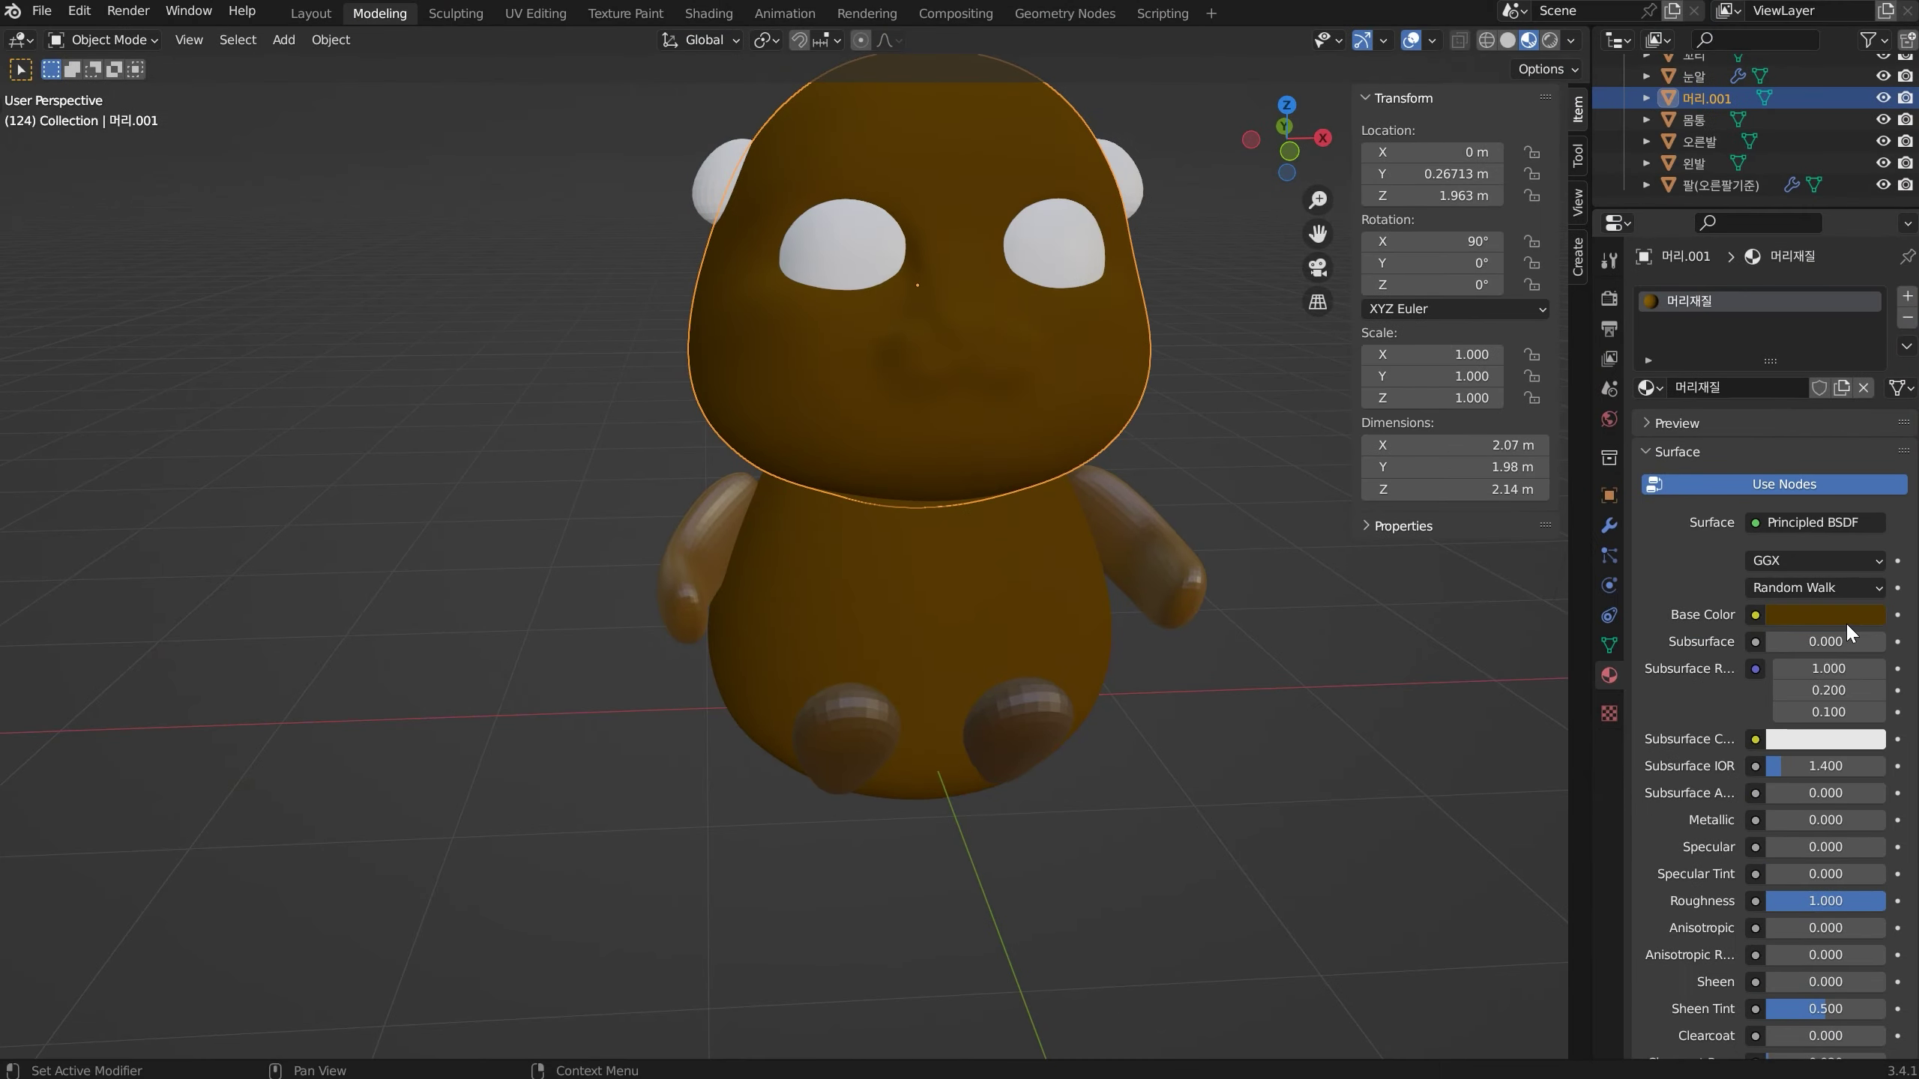
left_click(1751, 602)
left_click(1783, 611)
left_click(1760, 402)
left_click(1739, 353)
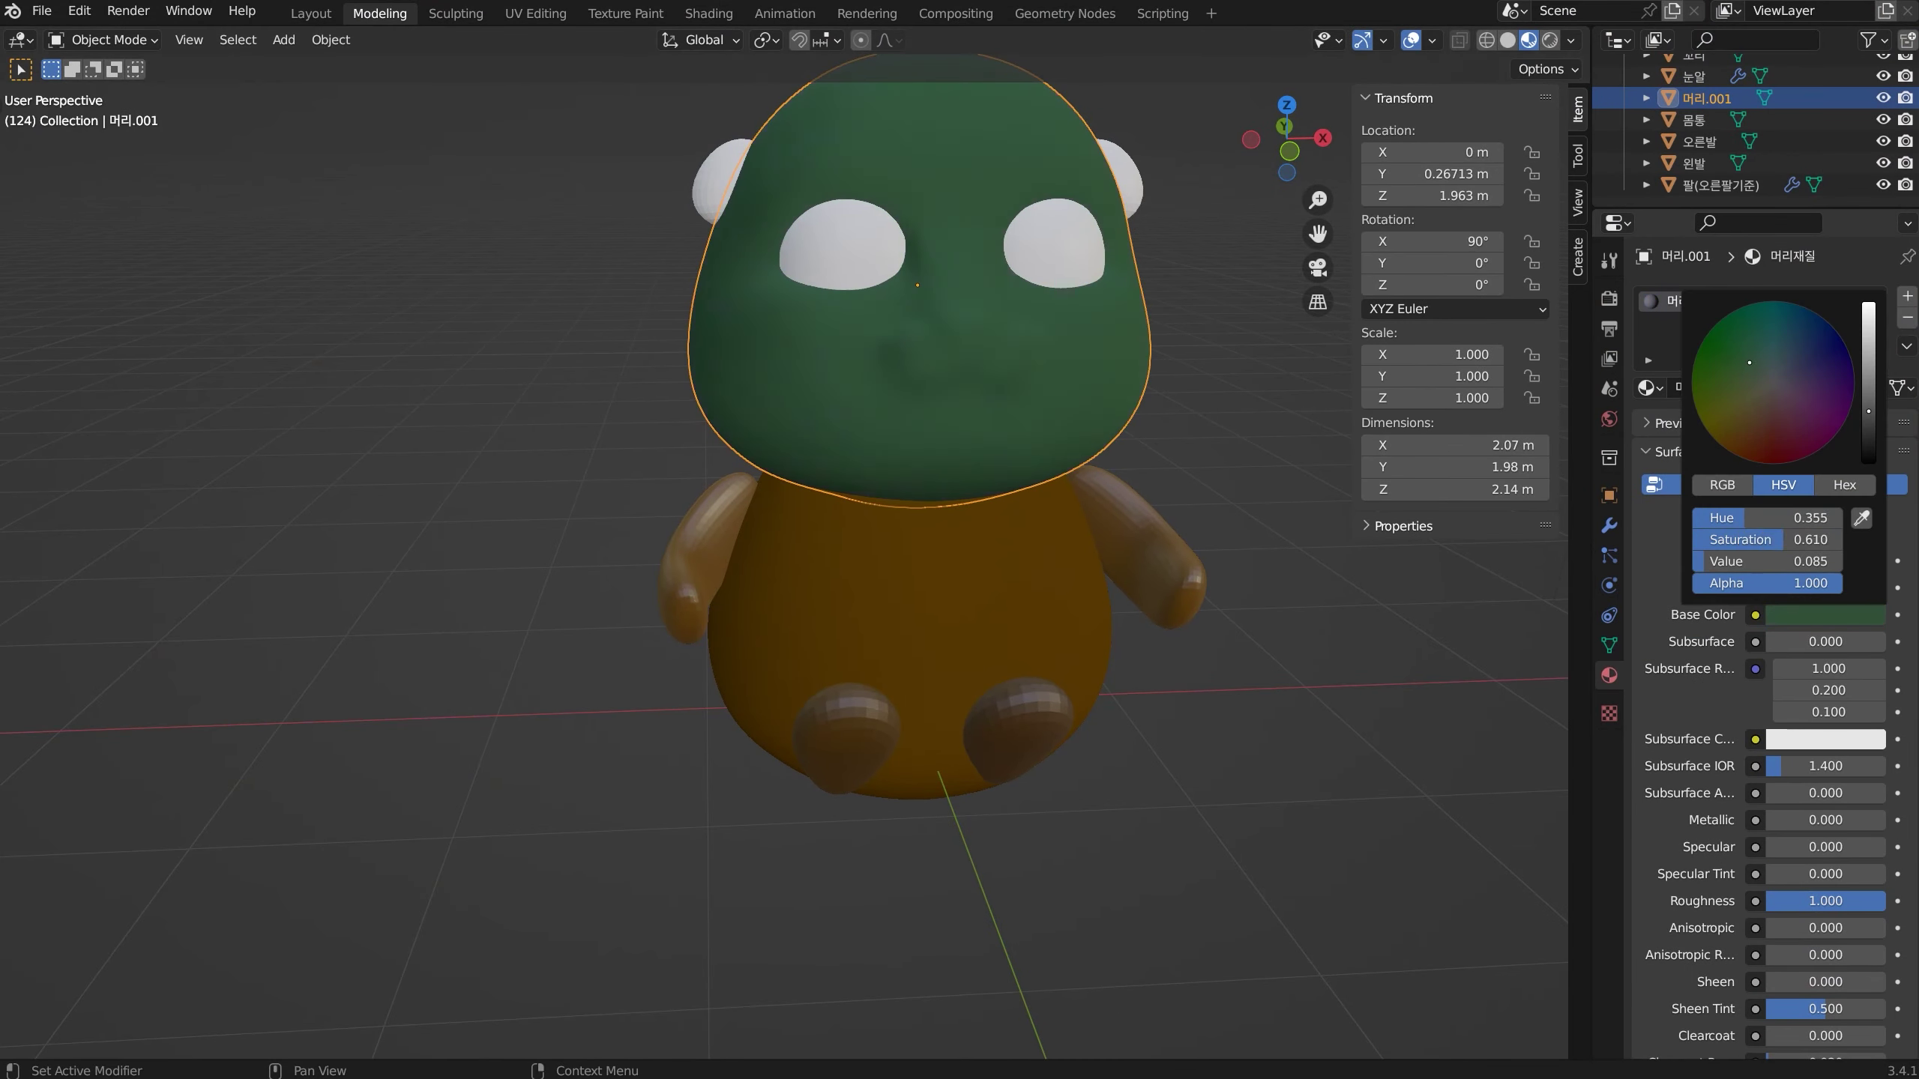
mouse_move(1867, 379)
left_mouse_down()
mouse_move(1867, 326)
mouse_move(1868, 344)
left_mouse_up()
left_click_drag(1792, 398, 1783, 418)
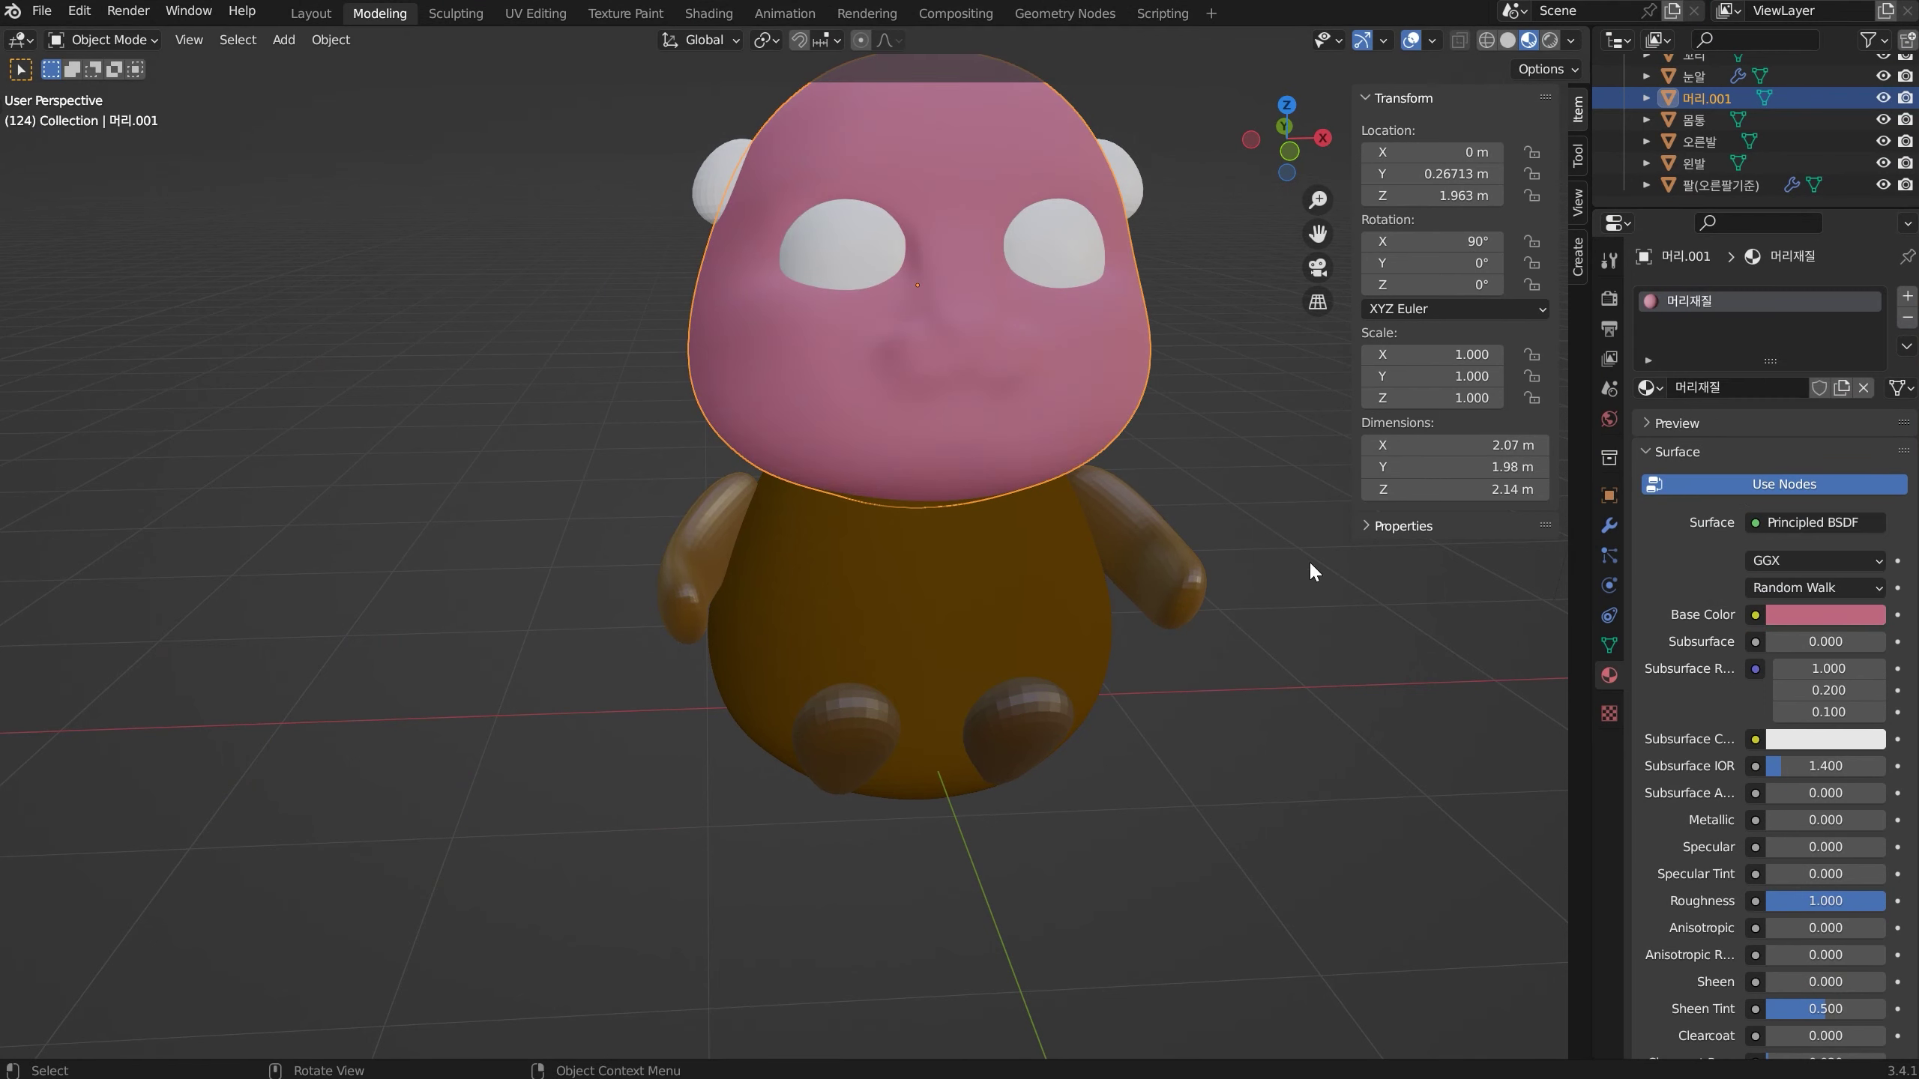
Examine the recolored character and check the materials assigned to its arm, feet, and body
scroll(1209, 537, "down", 3)
middle_click_drag(1170, 525, 941, 576)
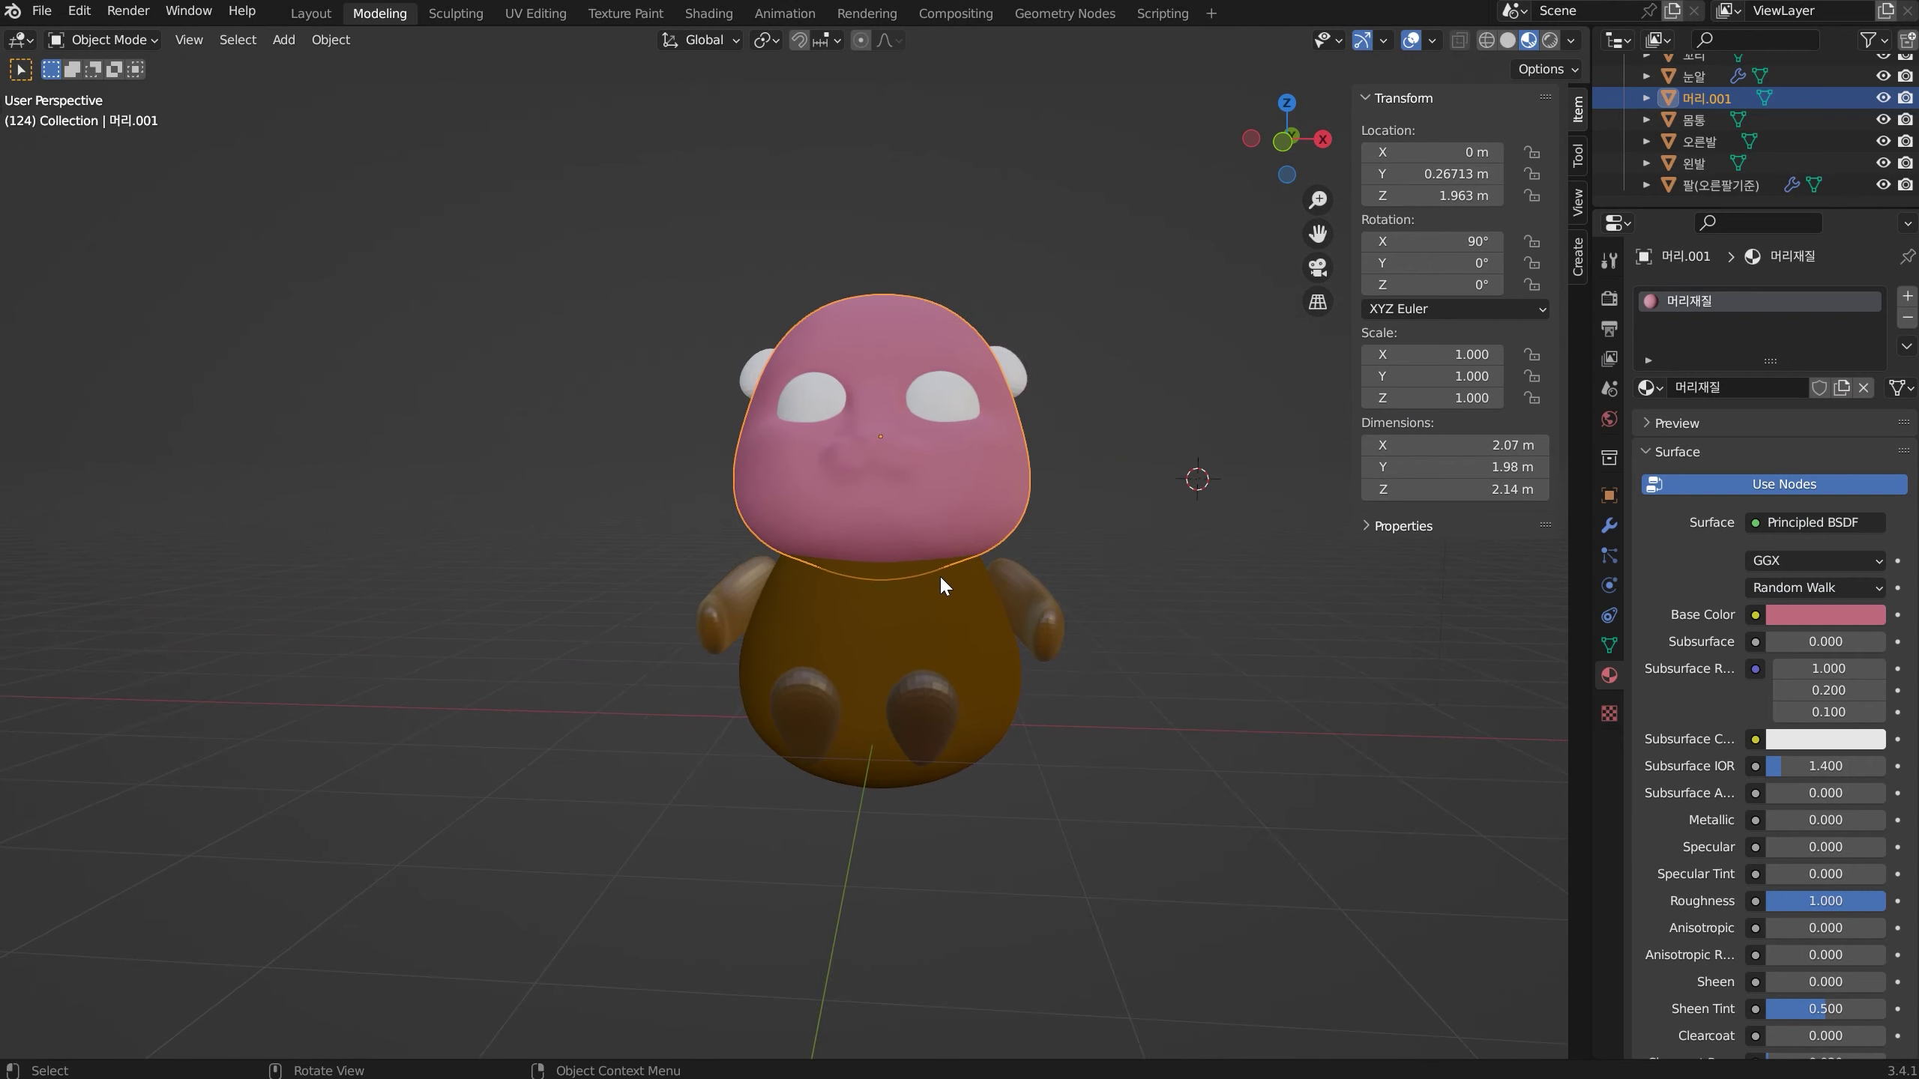
scroll(944, 574, "up", 2)
left_click(980, 605)
left_click(998, 492)
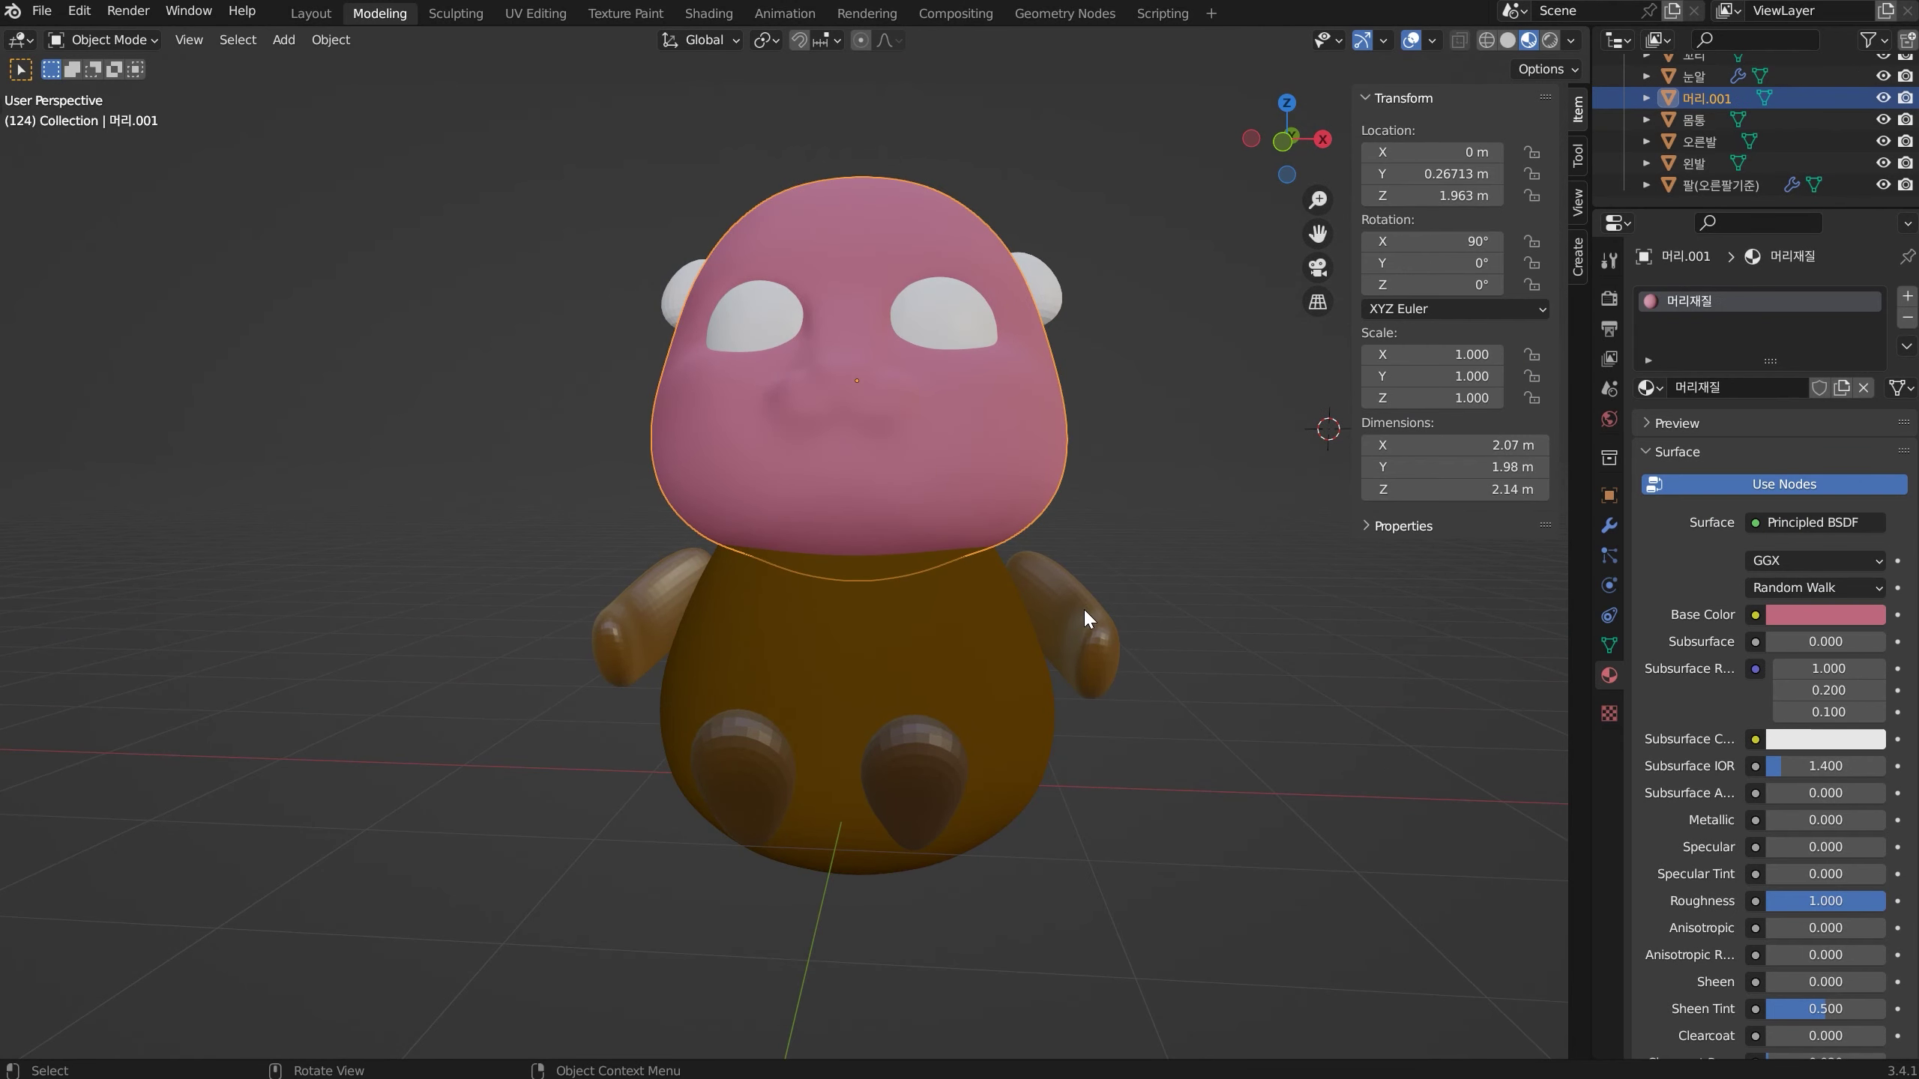
left_click(1082, 610)
middle_click_drag(951, 608, 940, 687)
left_click(917, 771)
middle_click_drag(917, 772, 911, 635)
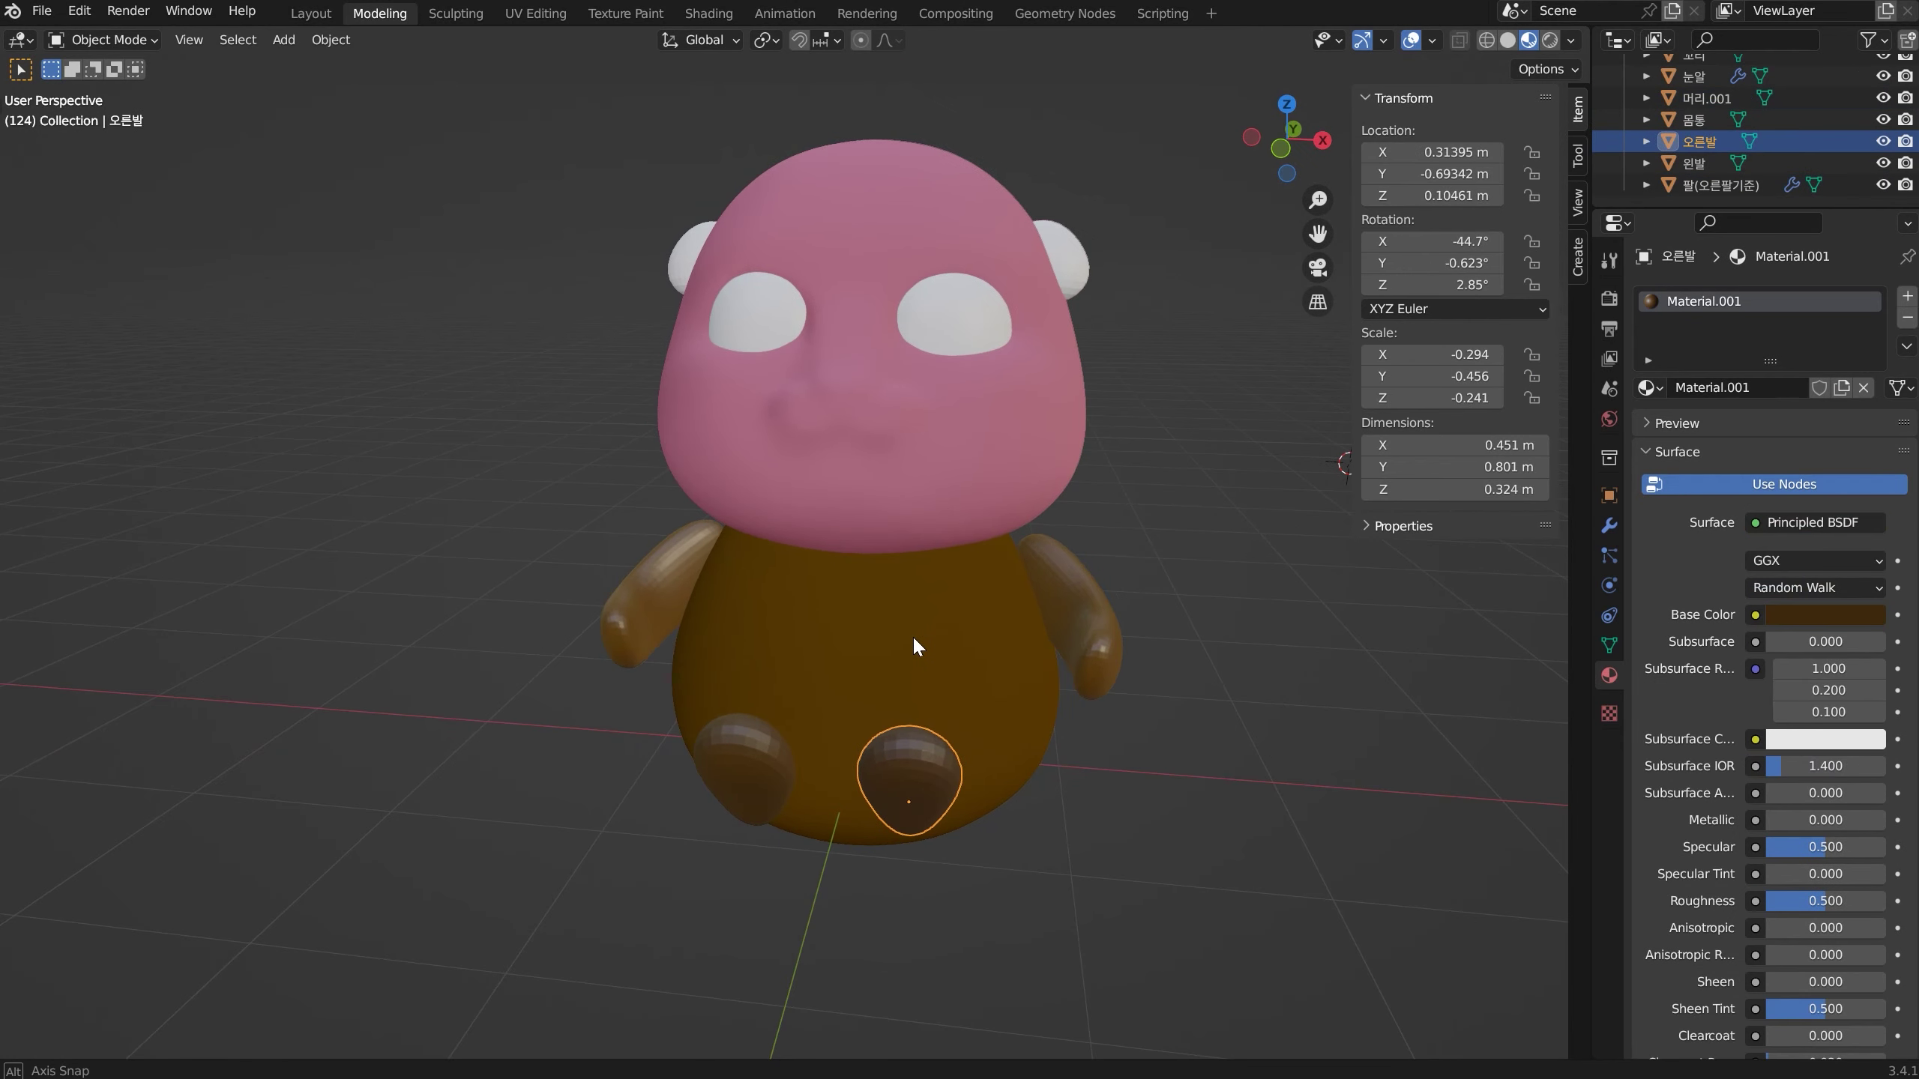
left_click(753, 775)
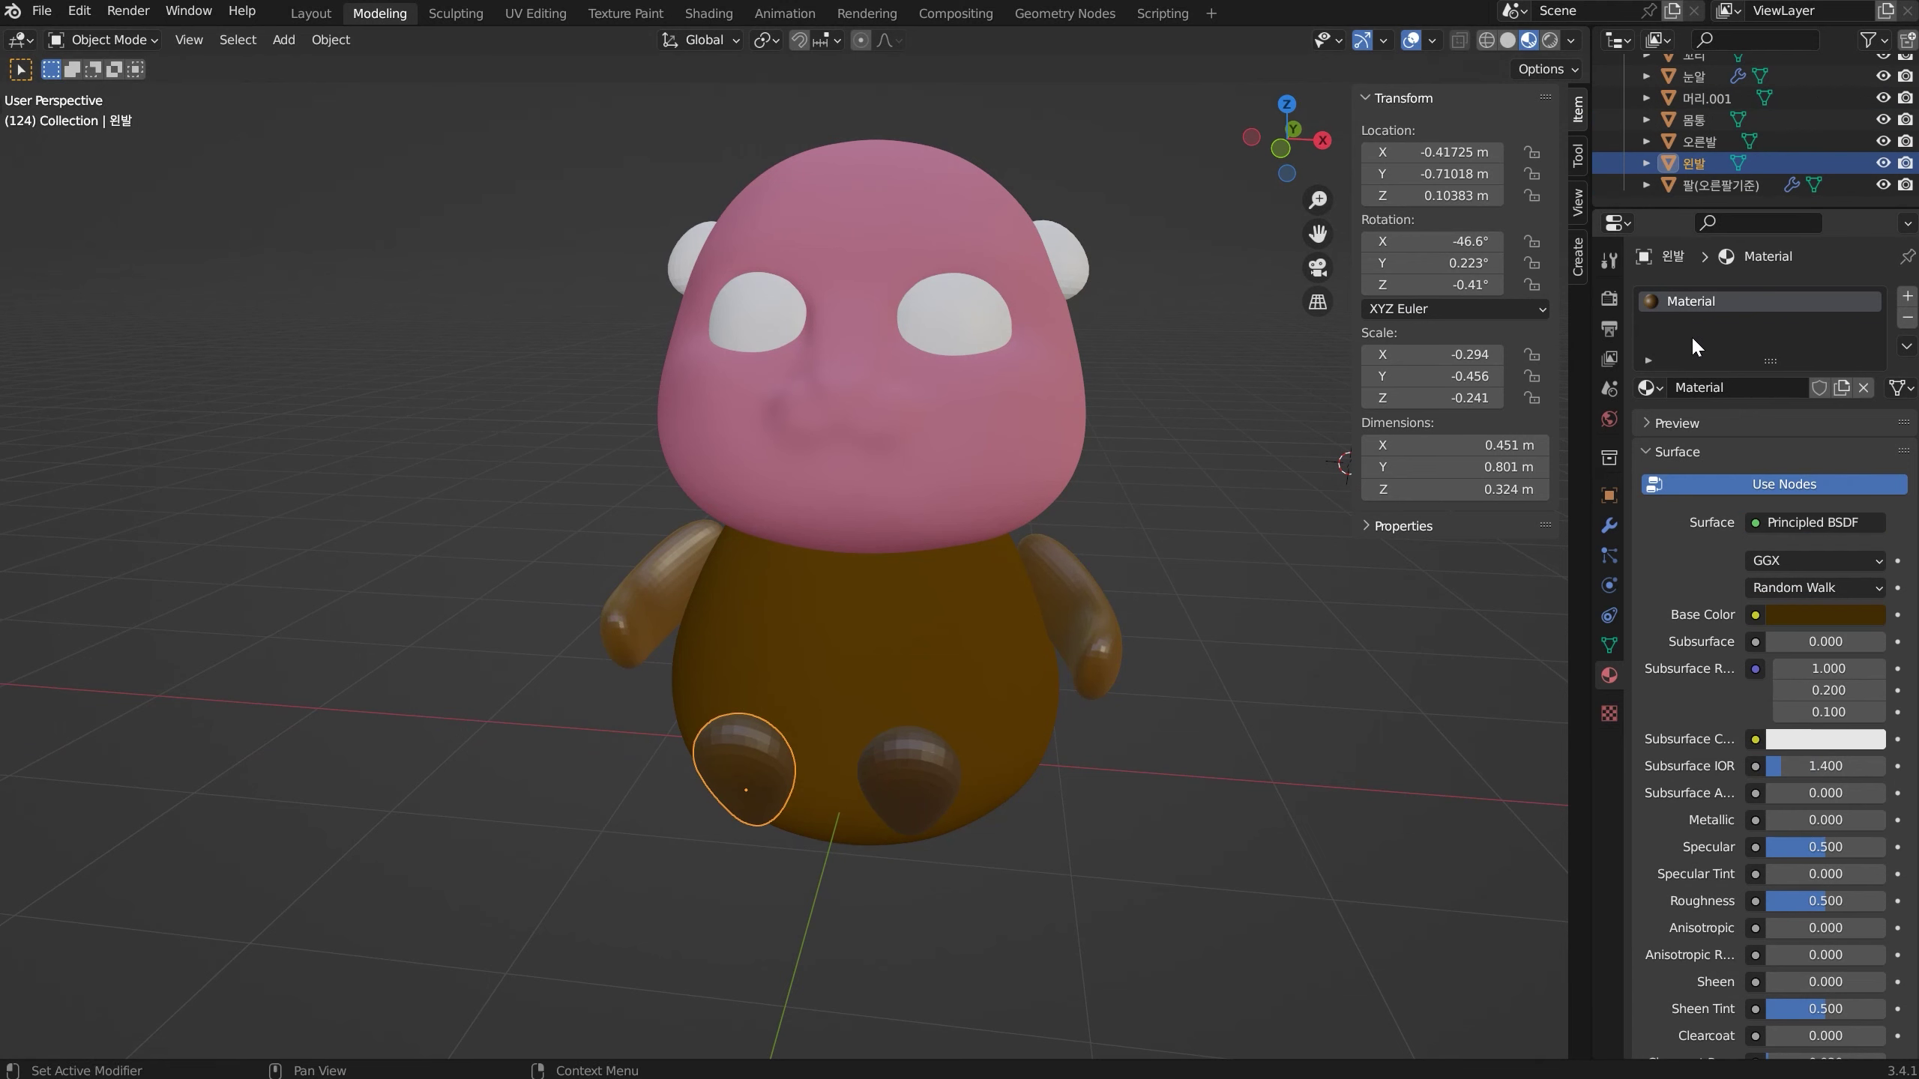
middle_click_drag(881, 250, 952, 243)
scroll(913, 484, "up", 3)
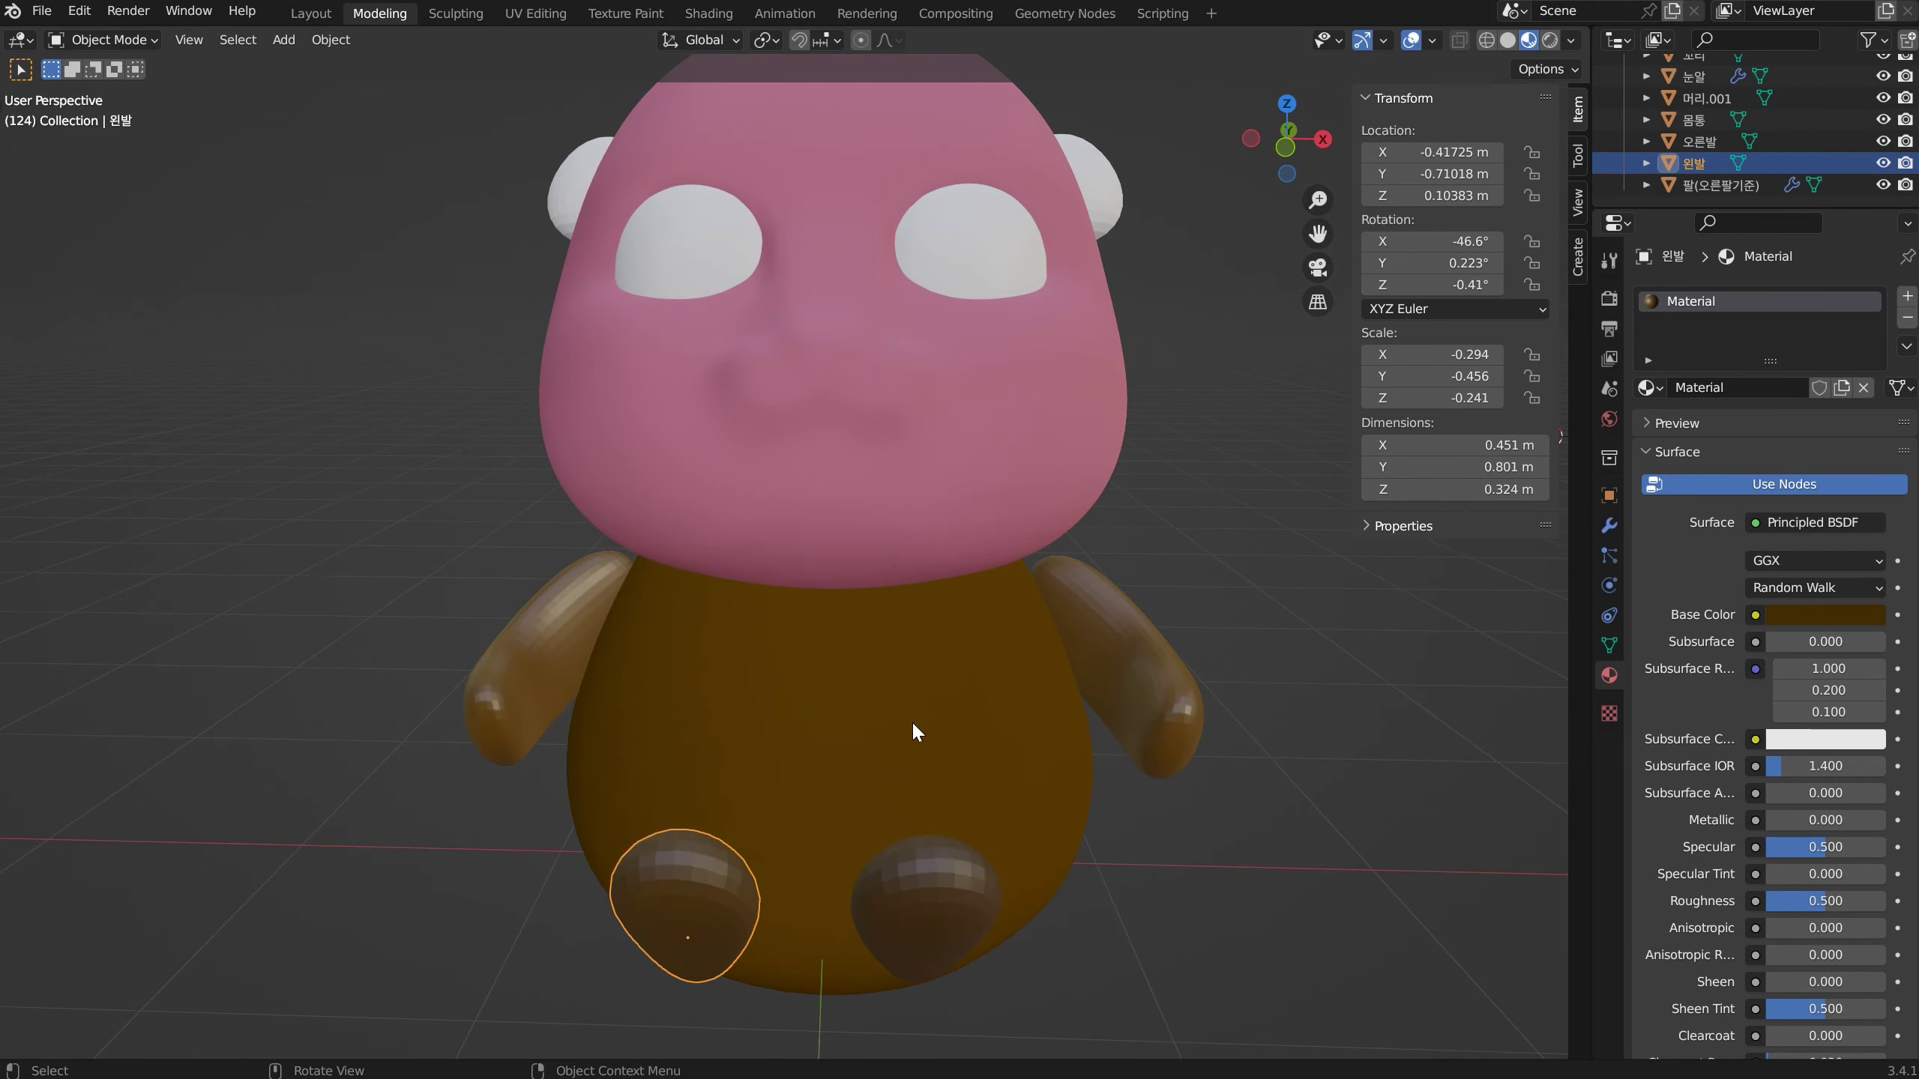
left_click(911, 721)
scroll(899, 613, "up", 2)
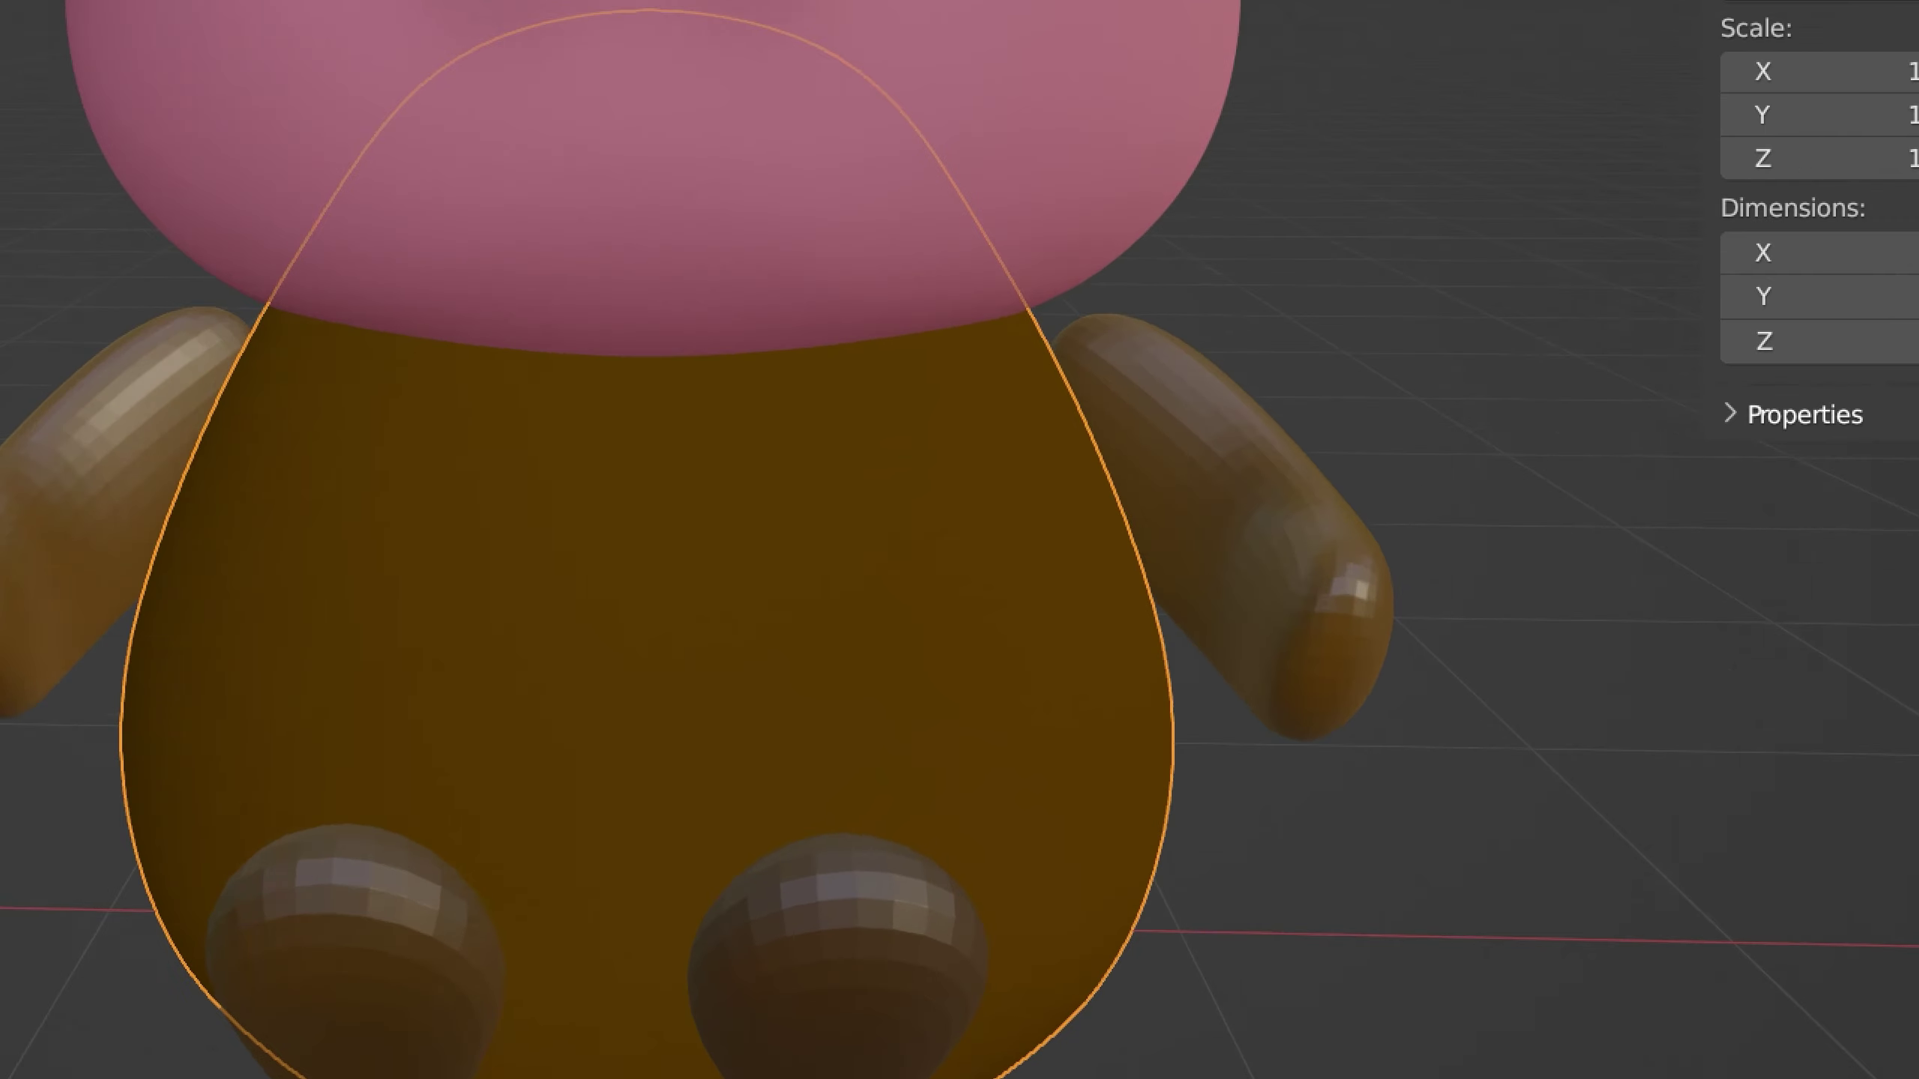
left_click_drag(1042, 554, 1086, 617)
mouse_move(1025, 444)
left_mouse_down()
mouse_move(332, 626)
mouse_move(167, 854)
left_mouse_up()
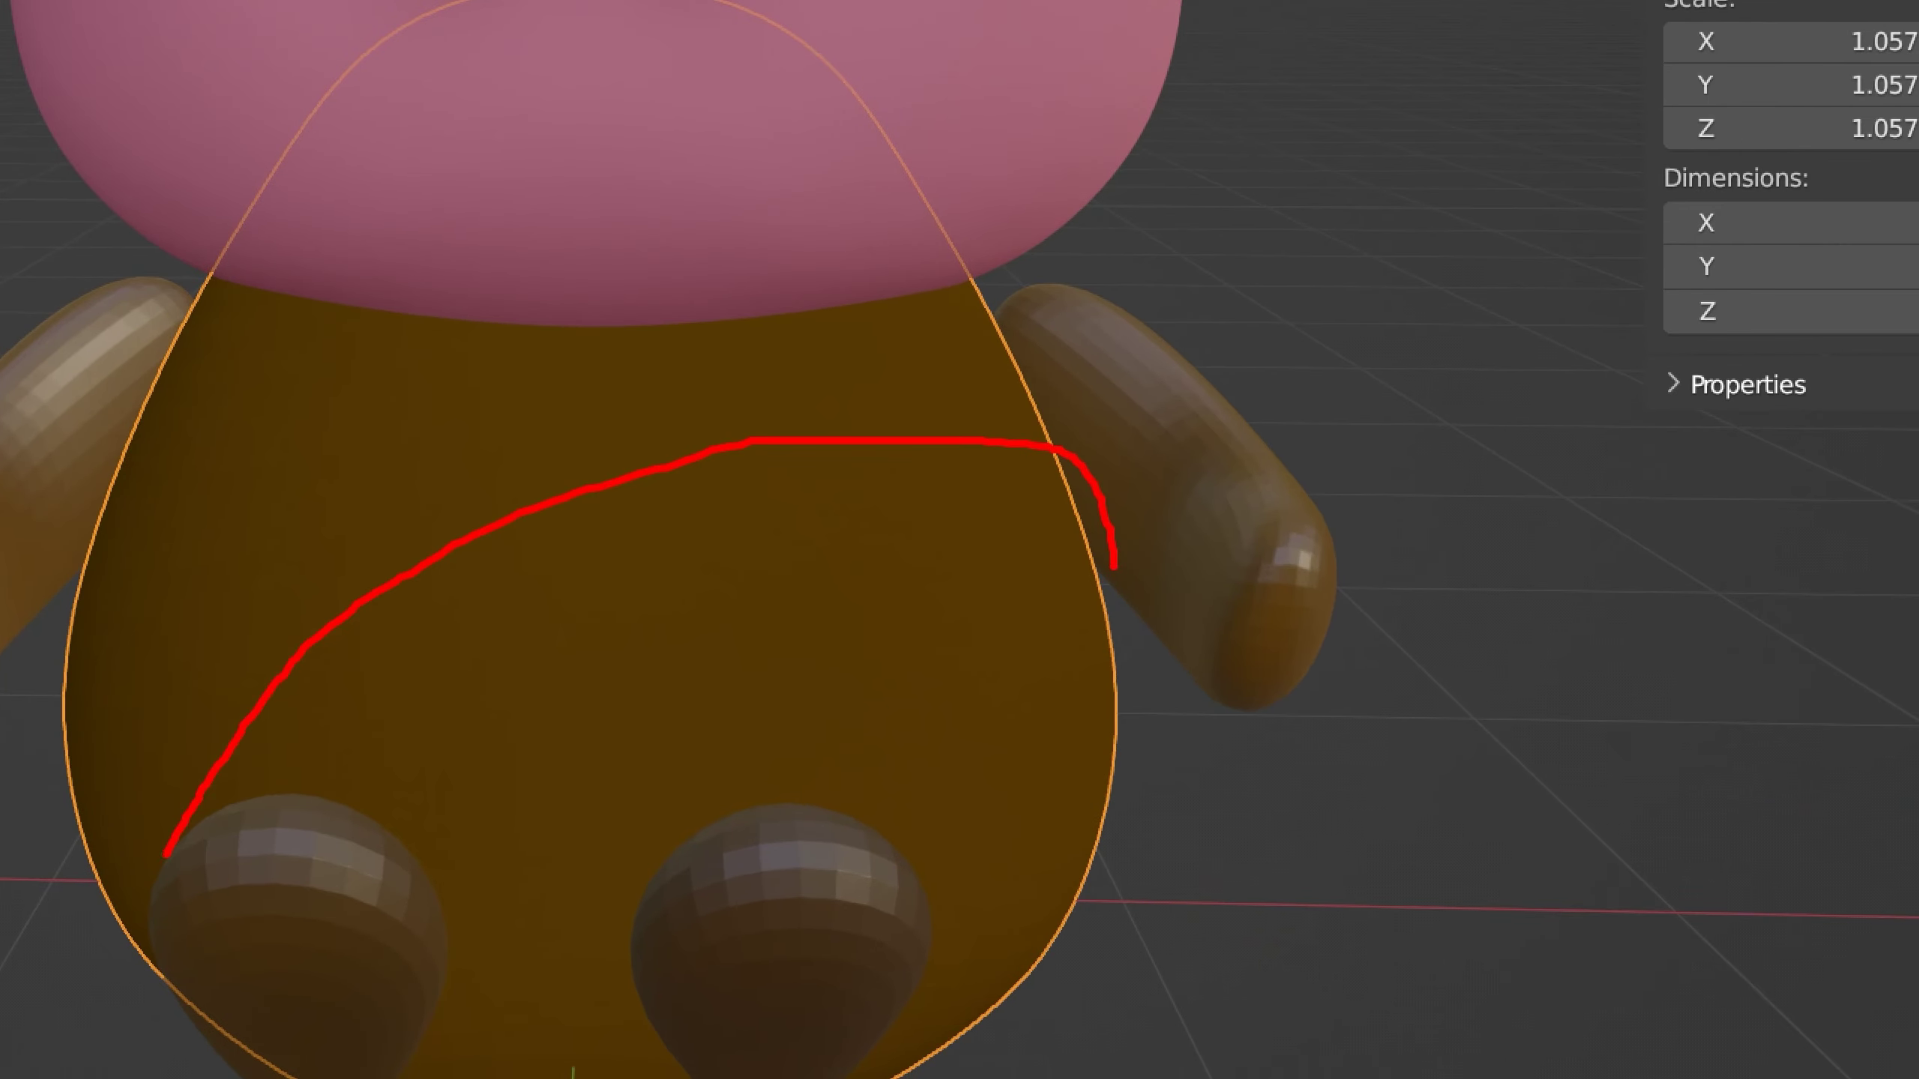
left_click_drag(208, 314, 372, 559)
mouse_move(614, 420)
left_mouse_down()
mouse_move(457, 625)
mouse_move(668, 483)
mouse_move(427, 463)
mouse_move(646, 633)
mouse_move(495, 409)
mouse_move(534, 641)
mouse_move(726, 422)
left_mouse_up()
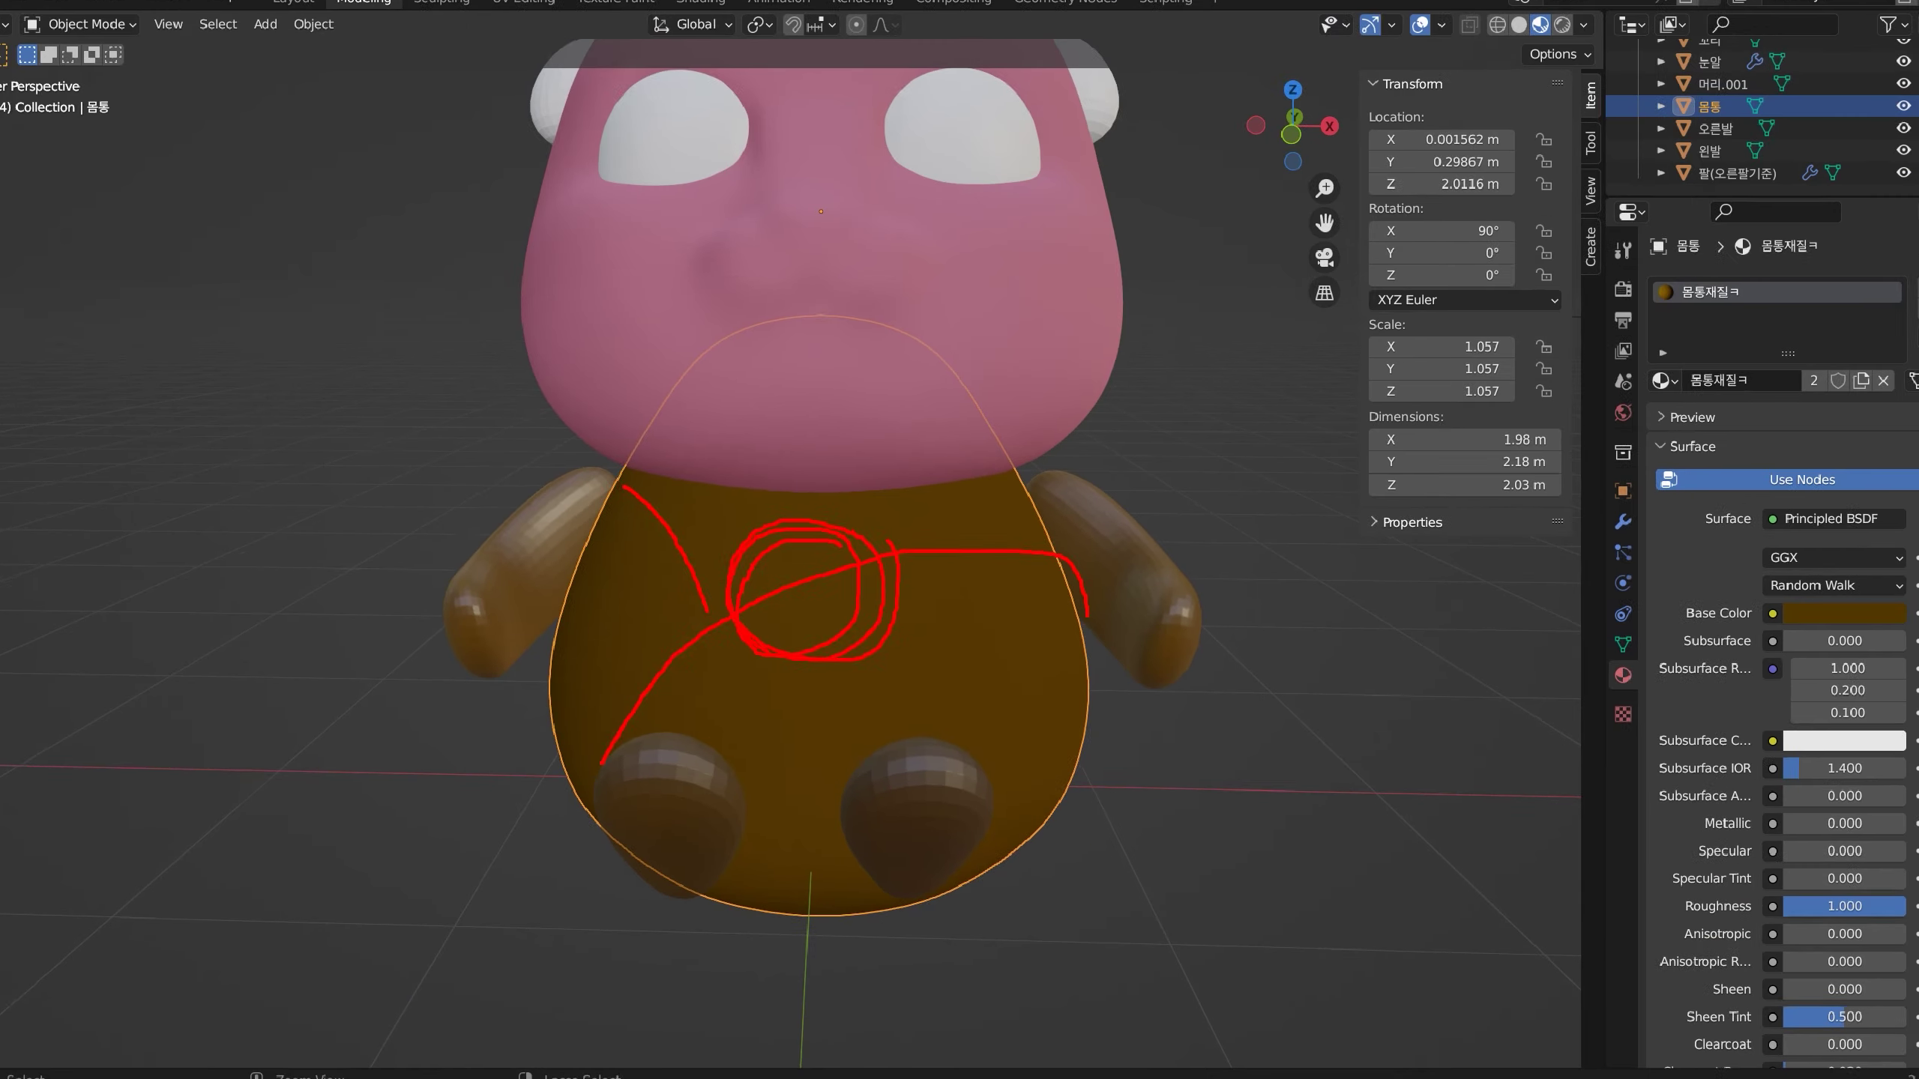
key("ctrl+1")
left_click(813, 628)
left_click_drag(786, 656, 844, 539)
key("Escape")
key("ctrl+1")
key("Escape")
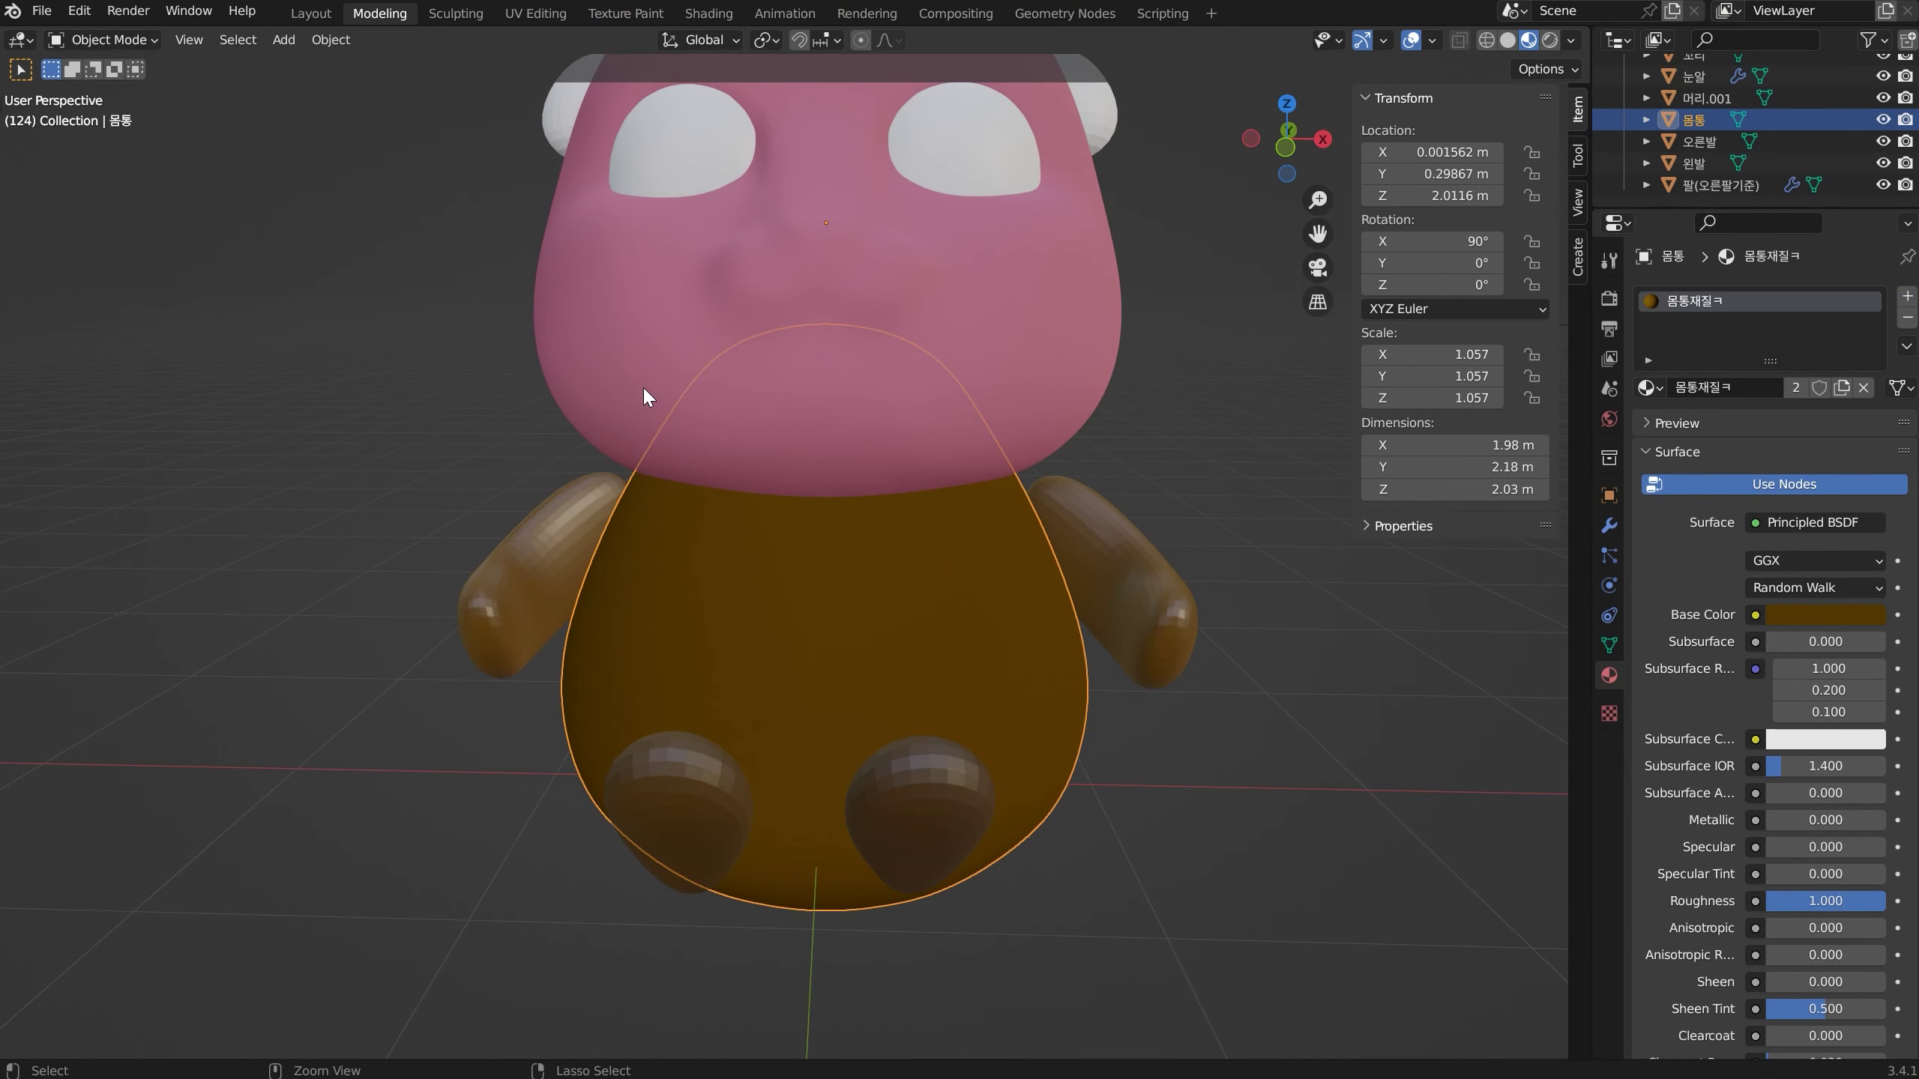
key("ctrl+Tab")
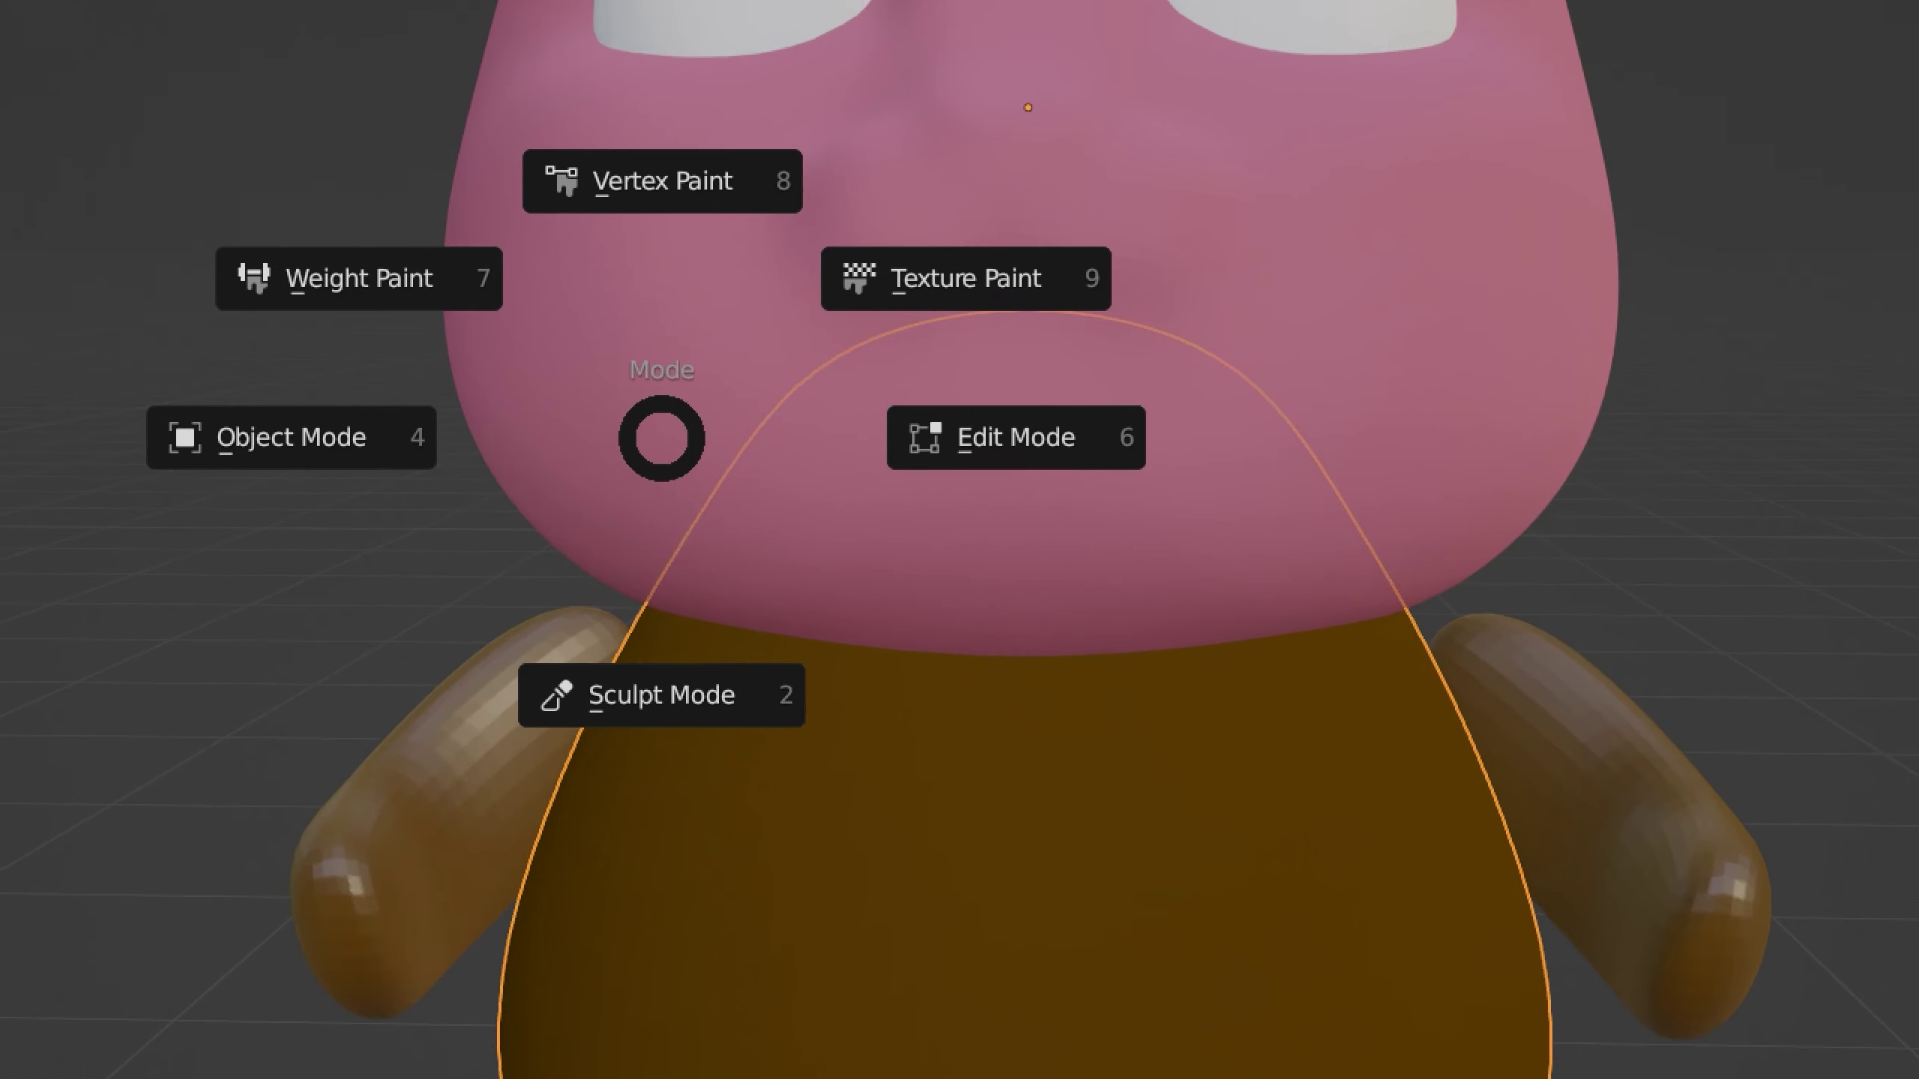
left_click_drag(551, 249, 751, 253)
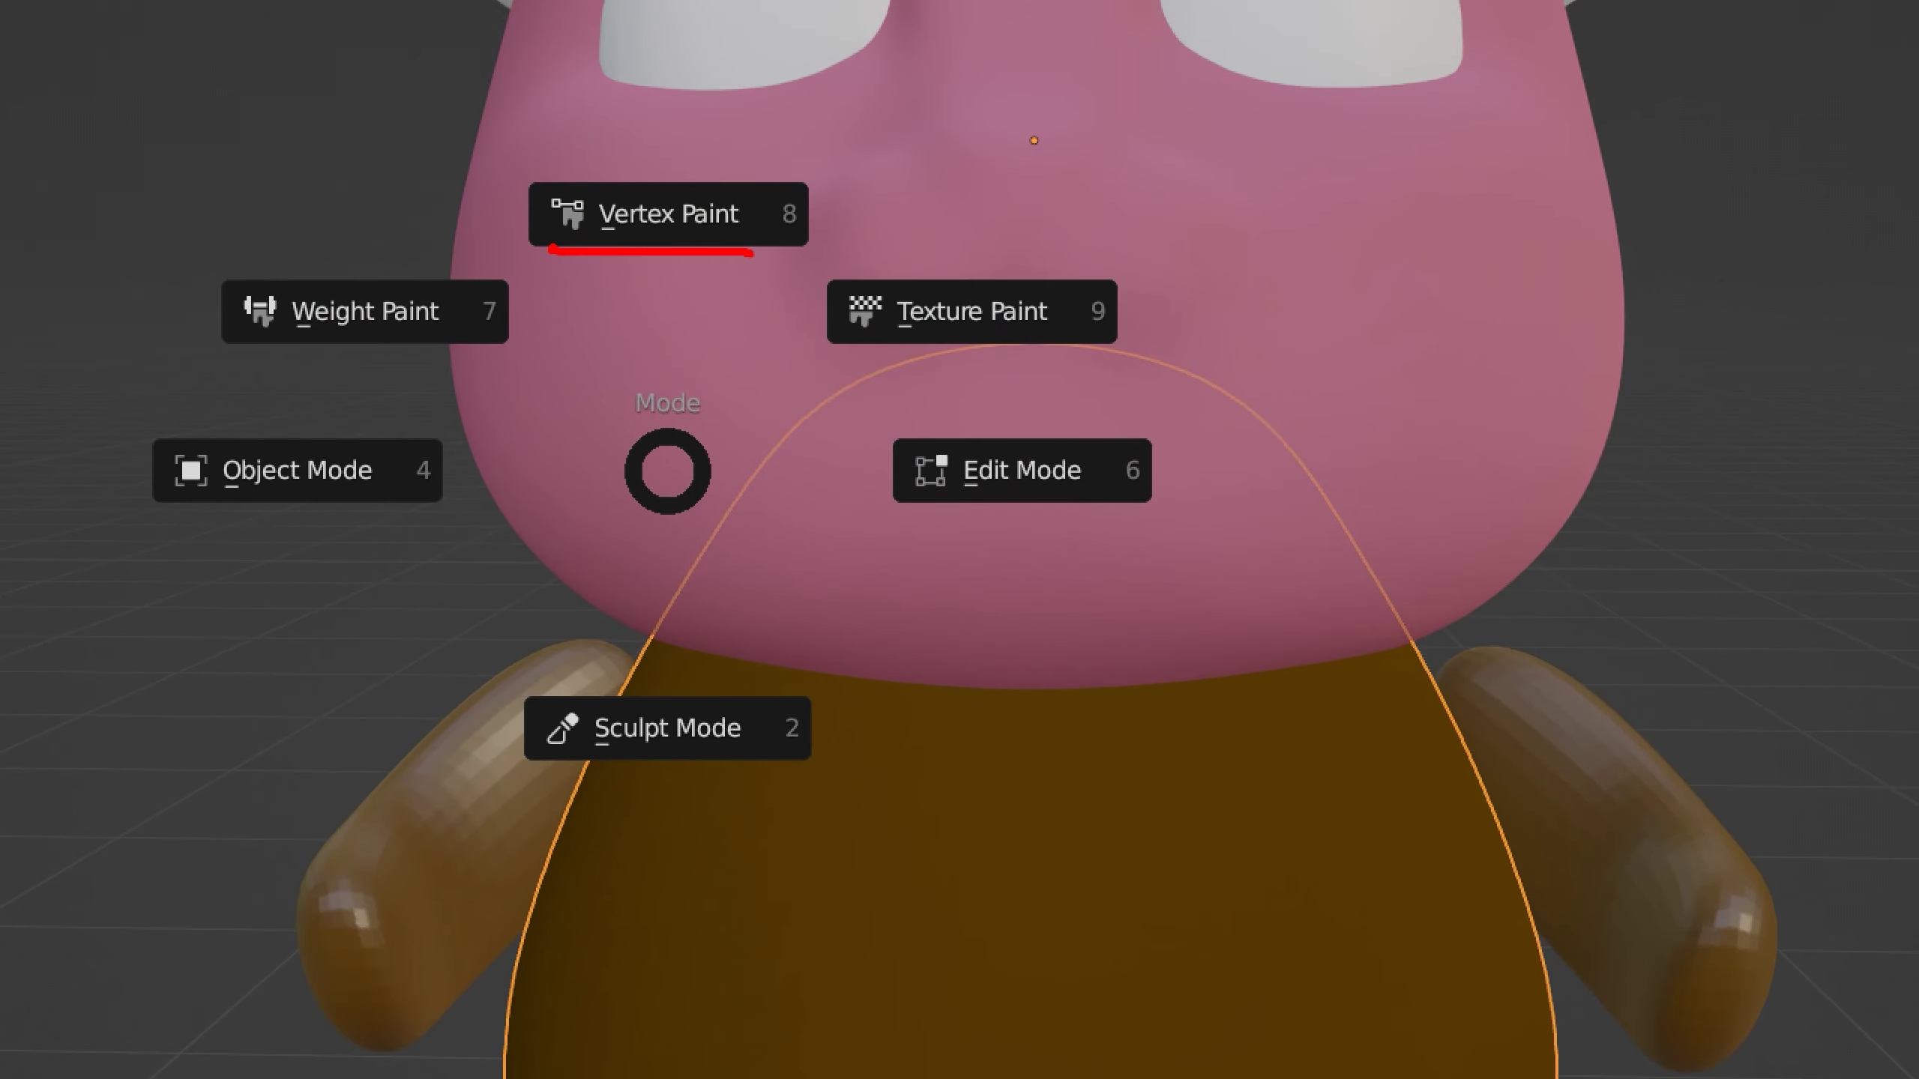
left_click_drag(855, 347, 1088, 342)
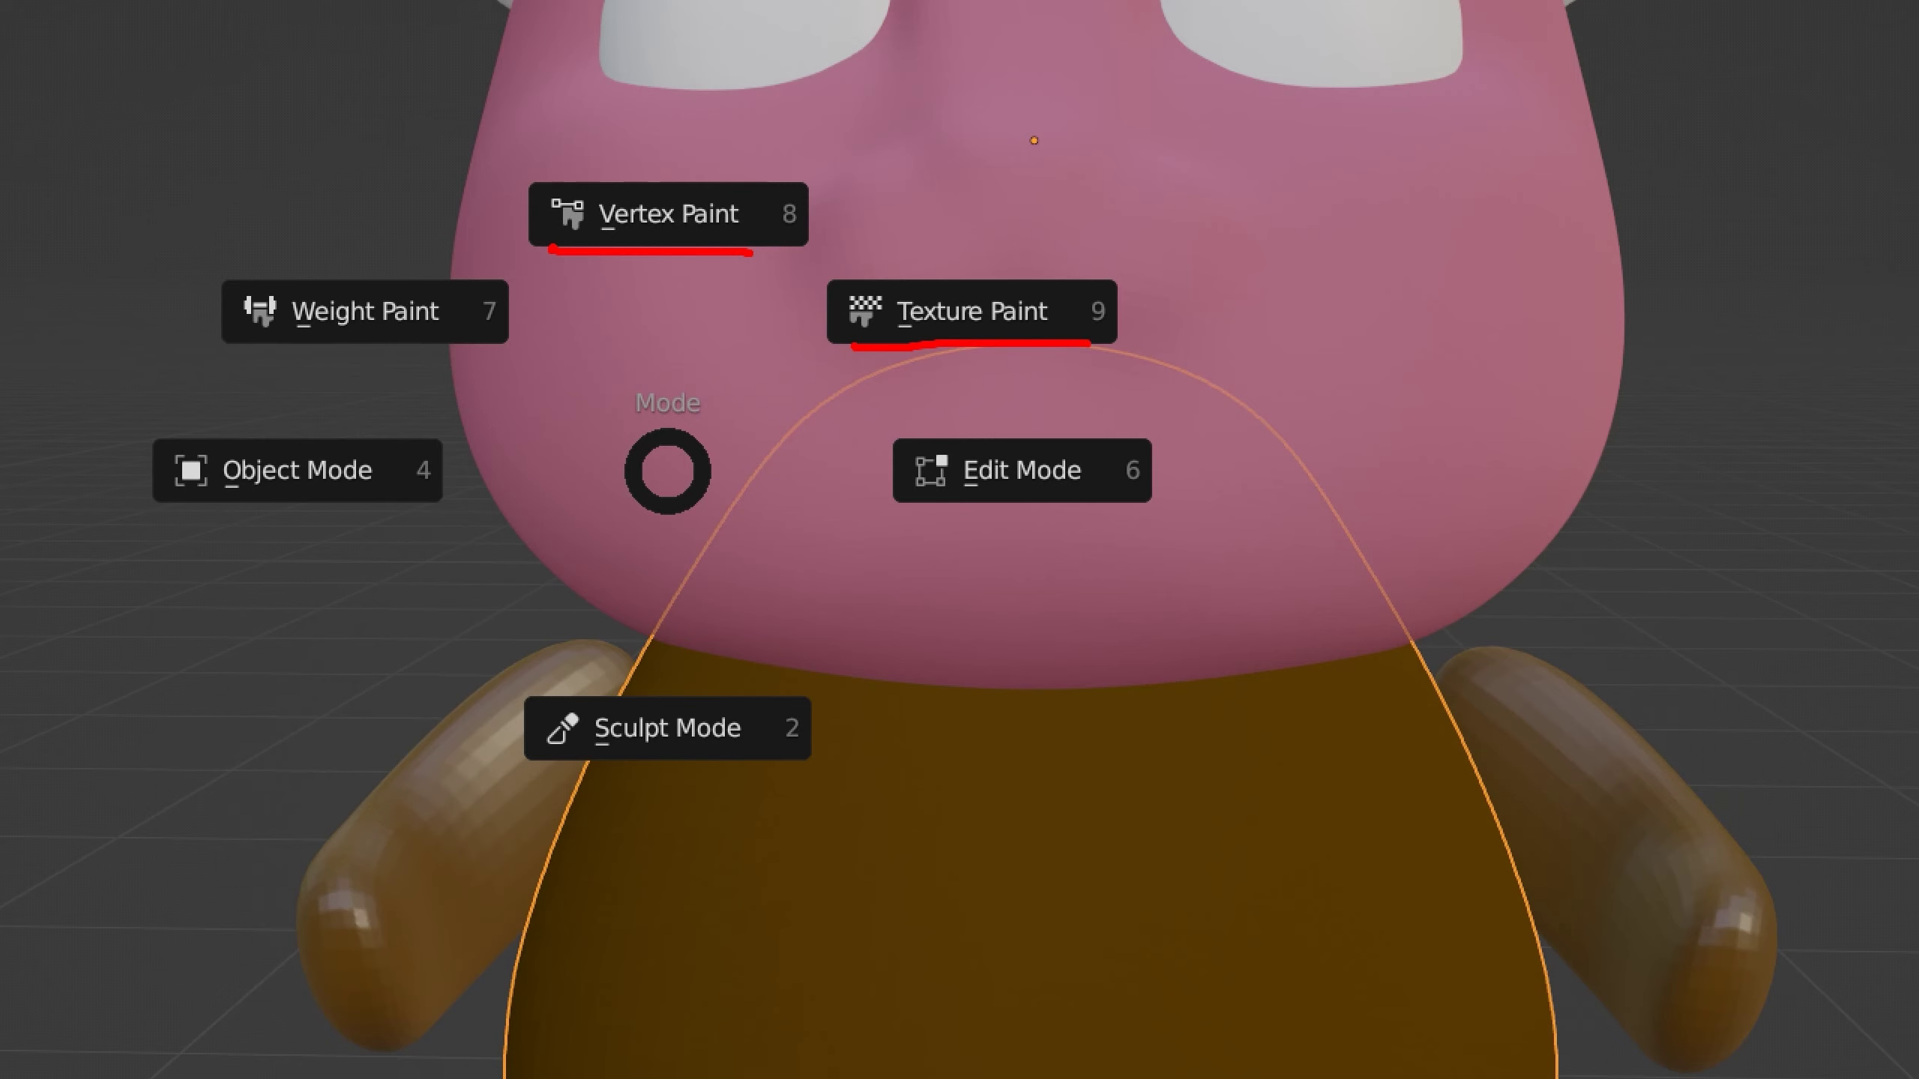
mouse_move(776, 229)
left_mouse_down()
mouse_move(596, 276)
mouse_move(794, 198)
mouse_move(814, 239)
mouse_move(1175, 198)
mouse_move(1150, 188)
mouse_move(1190, 205)
left_mouse_up()
left_click_drag(1348, 147, 1288, 243)
mouse_move(1394, 171)
left_mouse_down()
mouse_move(1328, 183)
mouse_move(1376, 193)
mouse_move(1355, 223)
left_mouse_up()
left_click_drag(1293, 267, 1316, 262)
mouse_move(1069, 346)
left_mouse_down()
mouse_move(917, 357)
mouse_move(1046, 240)
mouse_move(1107, 340)
mouse_move(1223, 354)
mouse_move(1250, 400)
mouse_move(1272, 340)
mouse_move(1396, 369)
left_mouse_up()
mouse_move(1365, 349)
left_mouse_down()
mouse_move(1407, 357)
mouse_move(1406, 389)
mouse_move(1329, 336)
mouse_move(1386, 427)
mouse_move(1324, 339)
mouse_move(1353, 371)
mouse_move(1368, 338)
mouse_move(1305, 306)
left_mouse_up()
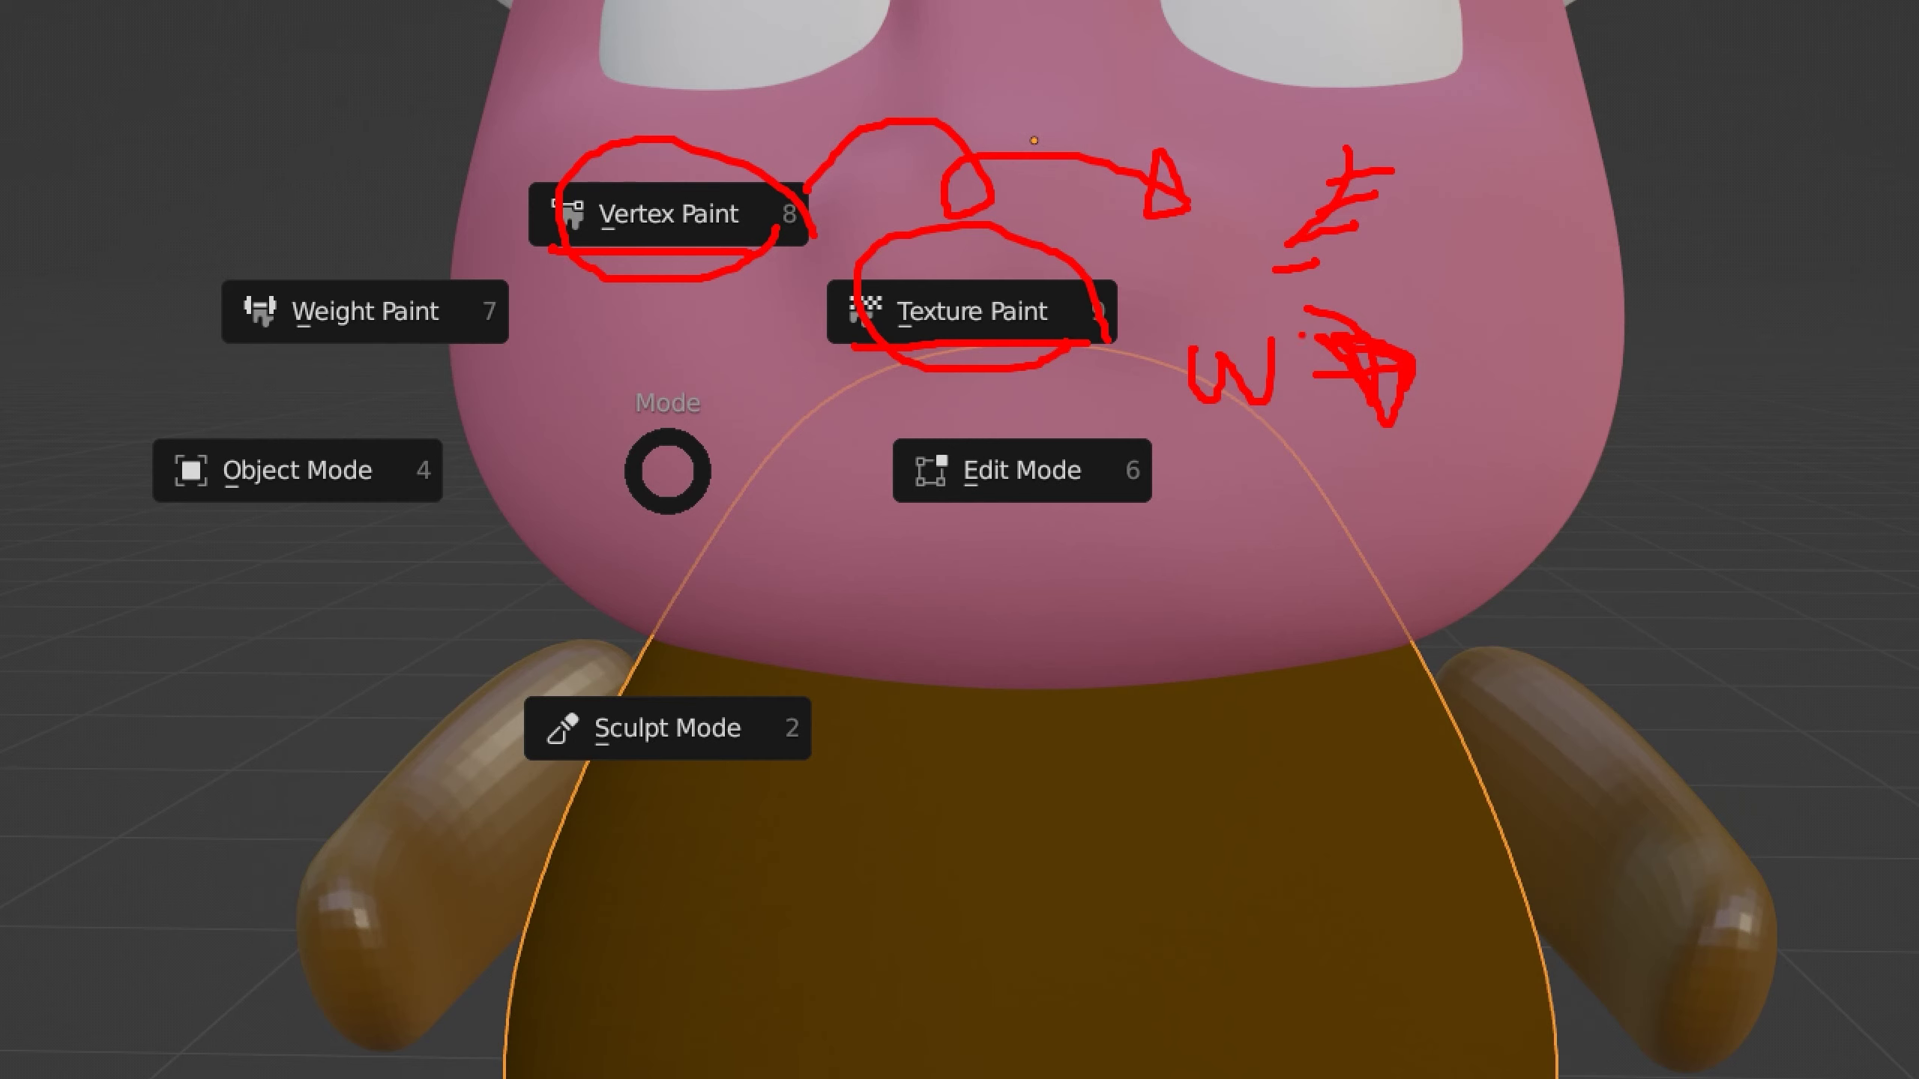
mouse_move(659, 266)
left_mouse_down()
mouse_move(755, 369)
mouse_move(878, 363)
mouse_move(861, 391)
left_mouse_up()
left_click_drag(861, 392, 836, 342)
mouse_move(1117, 345)
left_mouse_down()
mouse_move(1077, 363)
mouse_move(868, 336)
mouse_move(1004, 242)
mouse_move(1081, 339)
left_mouse_up()
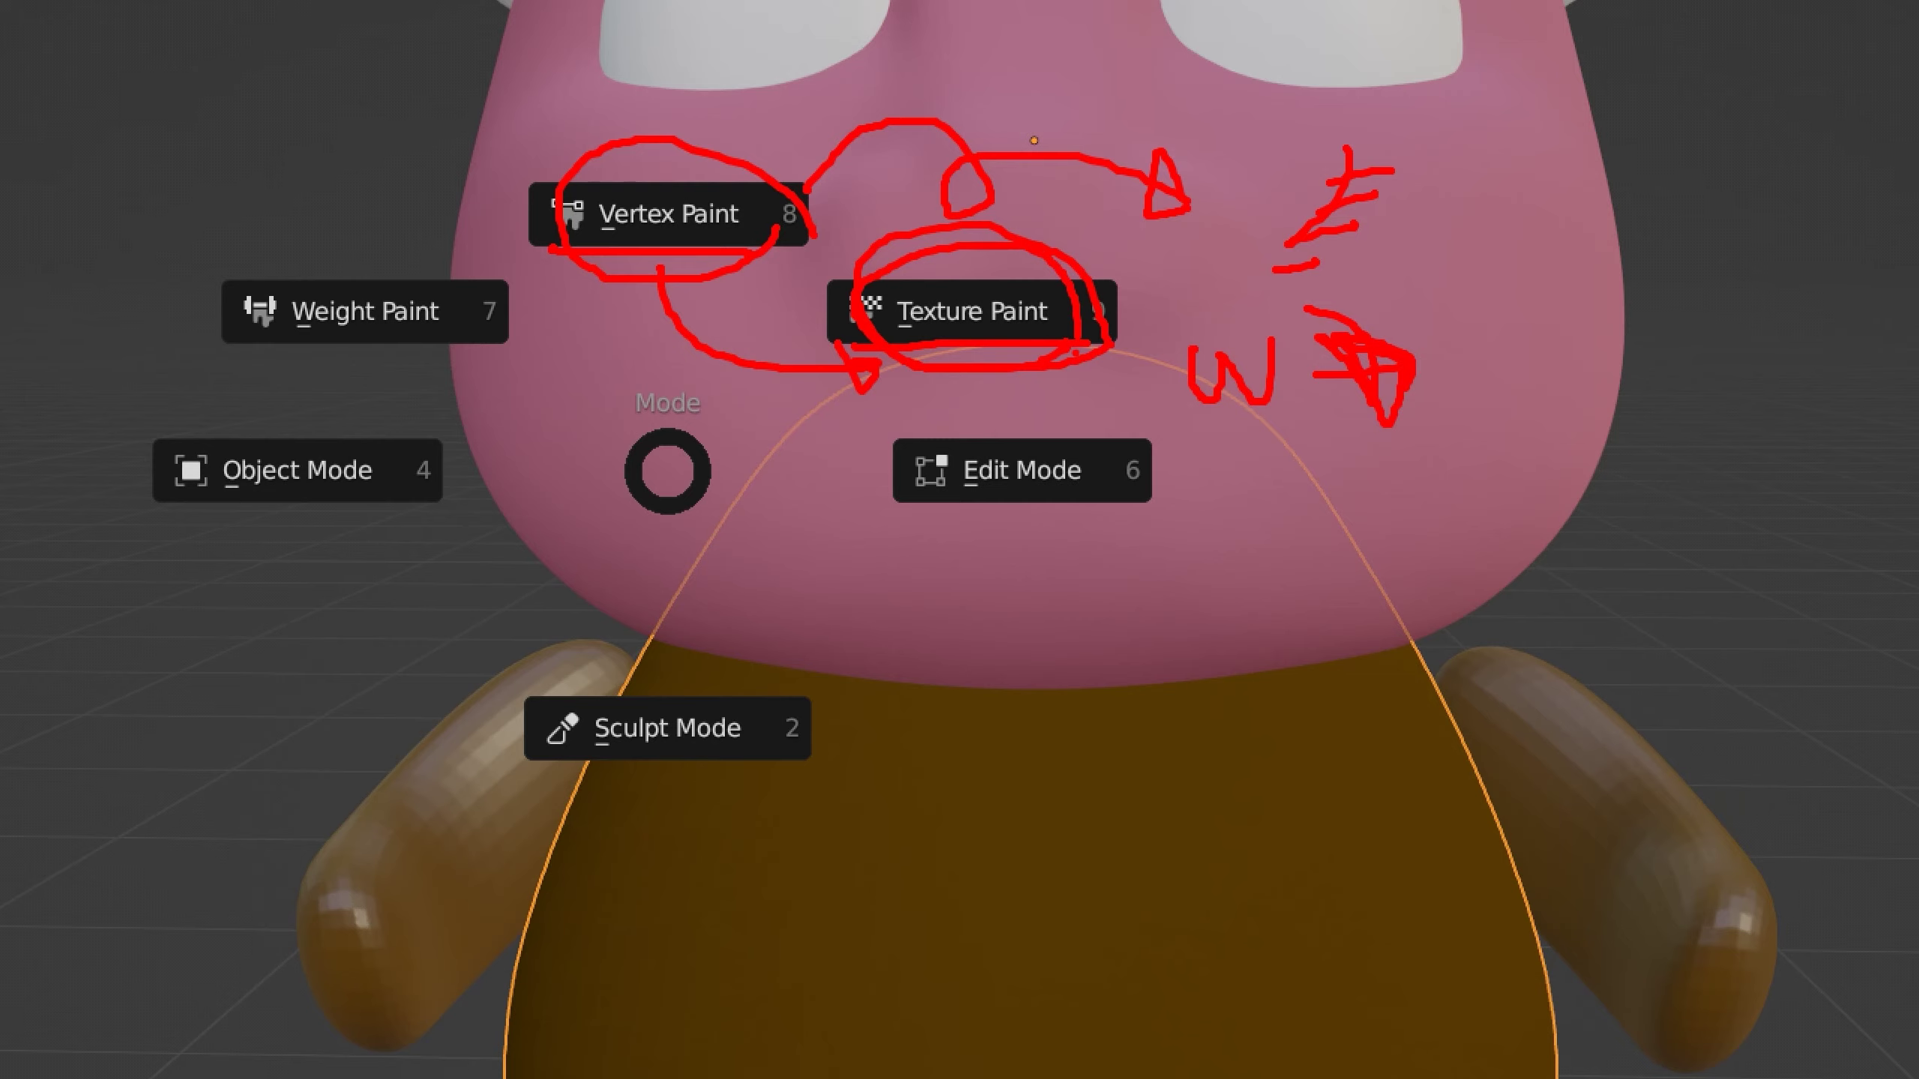
key("Escape")
key("Escape")
Reselect the body and switch to the UV Editing workspace
middle_click_drag(901, 598, 833, 526)
key("alt+a")
left_click(961, 576)
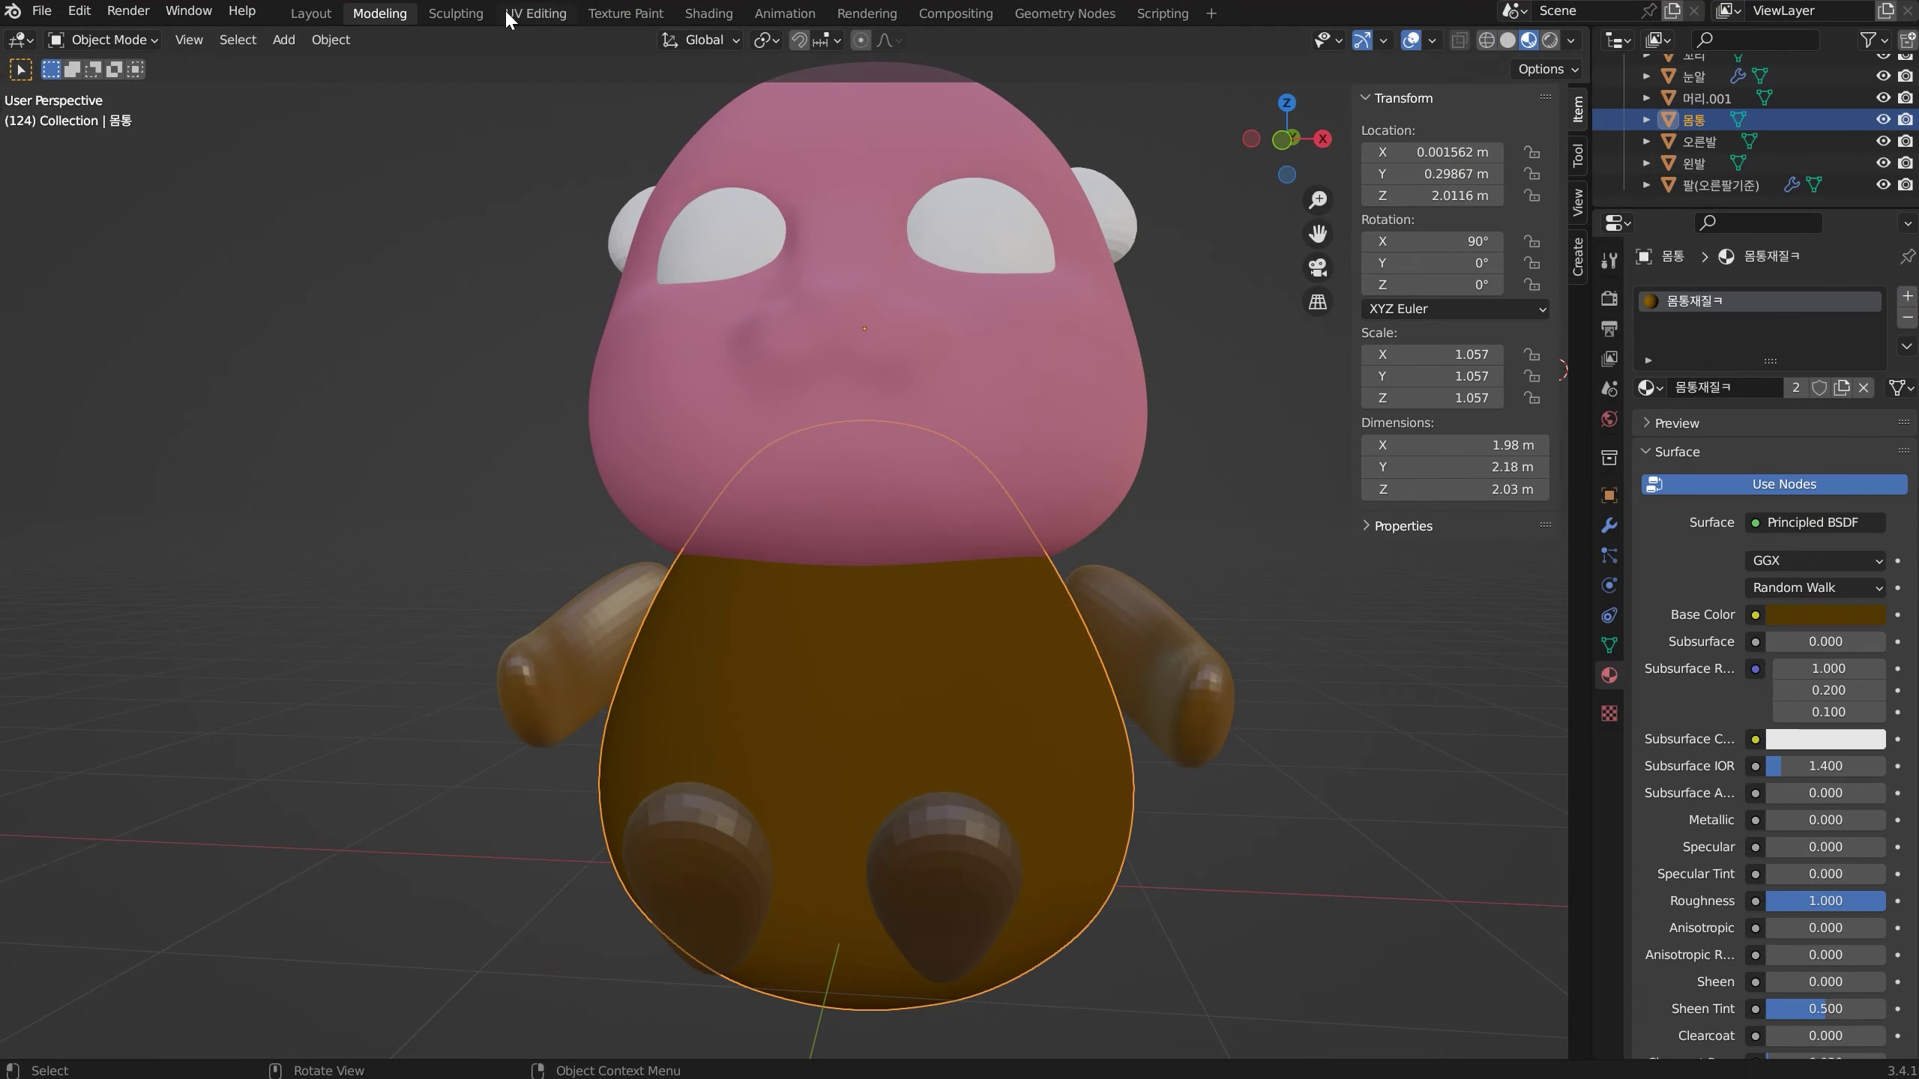
left_click(507, 16)
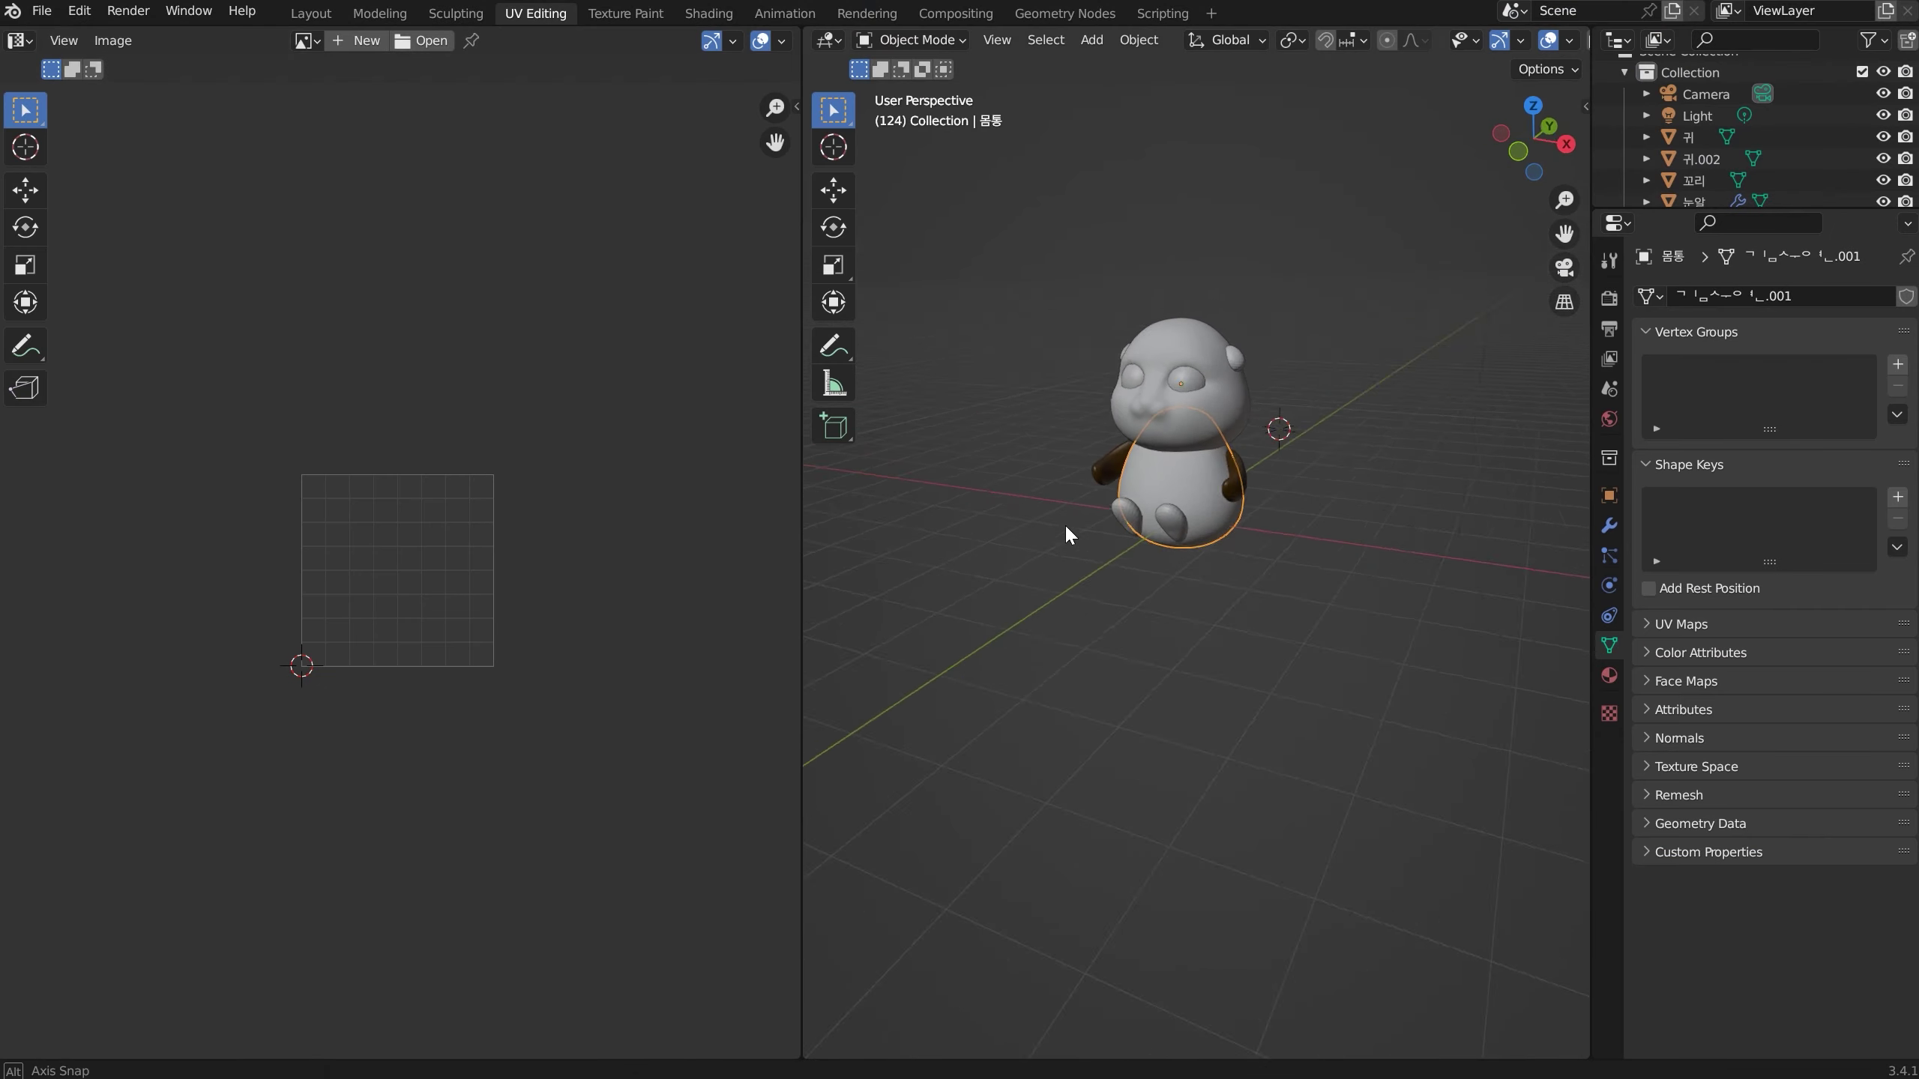
scroll(1066, 533, "up", 5)
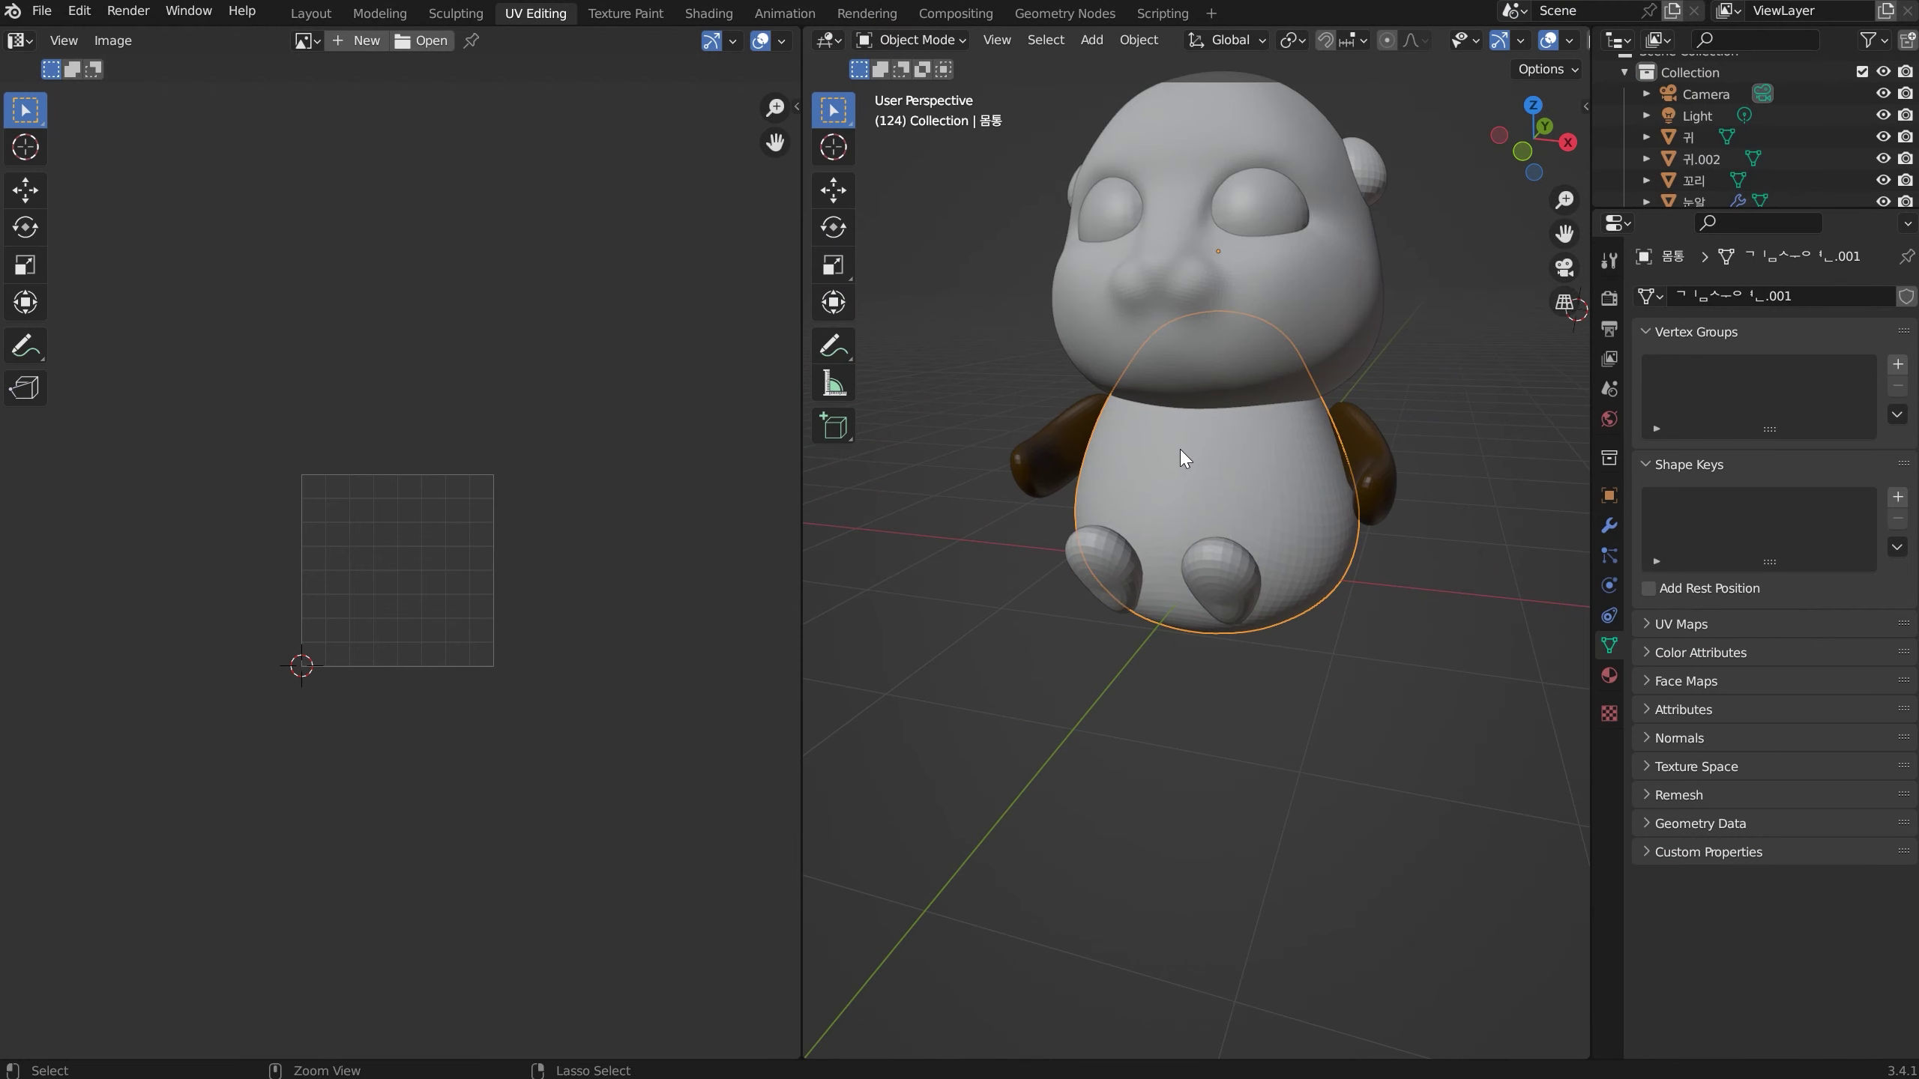
Put the body into Edit Mode and select all of its geometry
key("Tab")
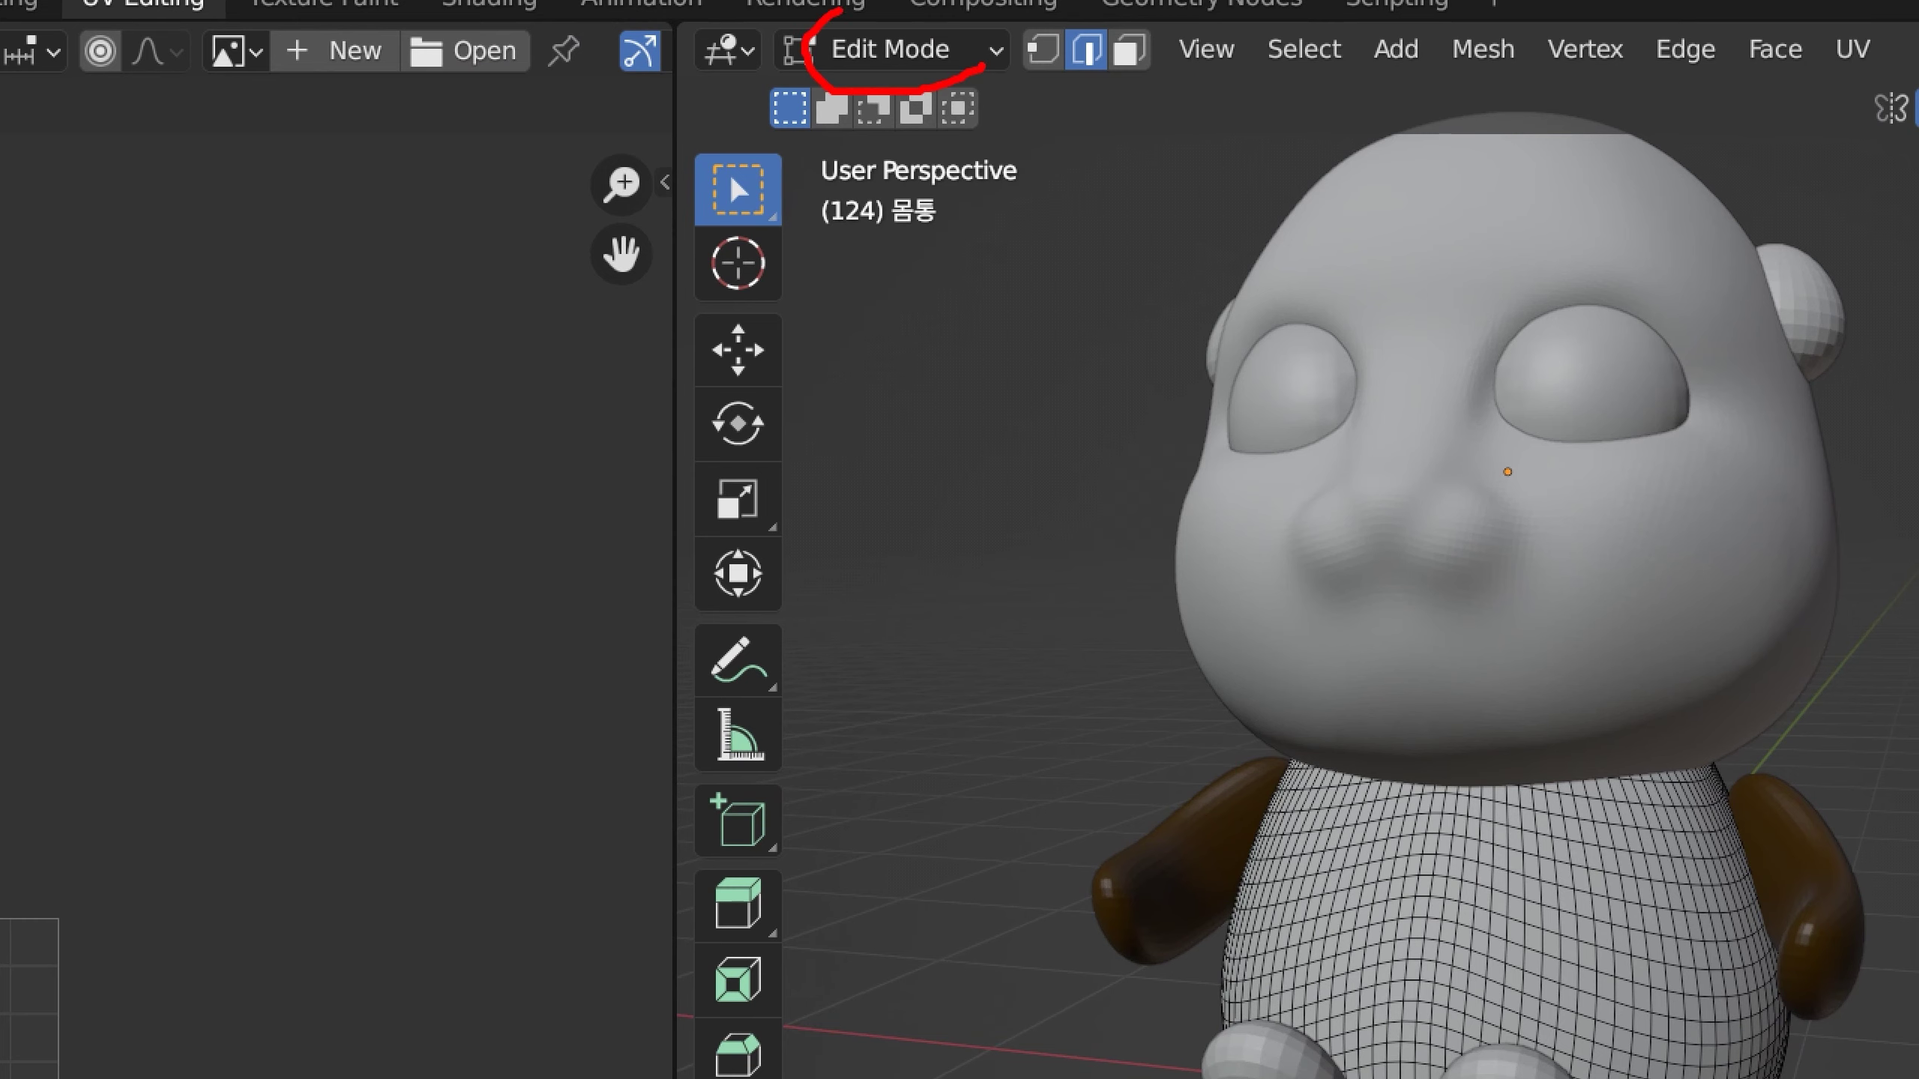
key("a")
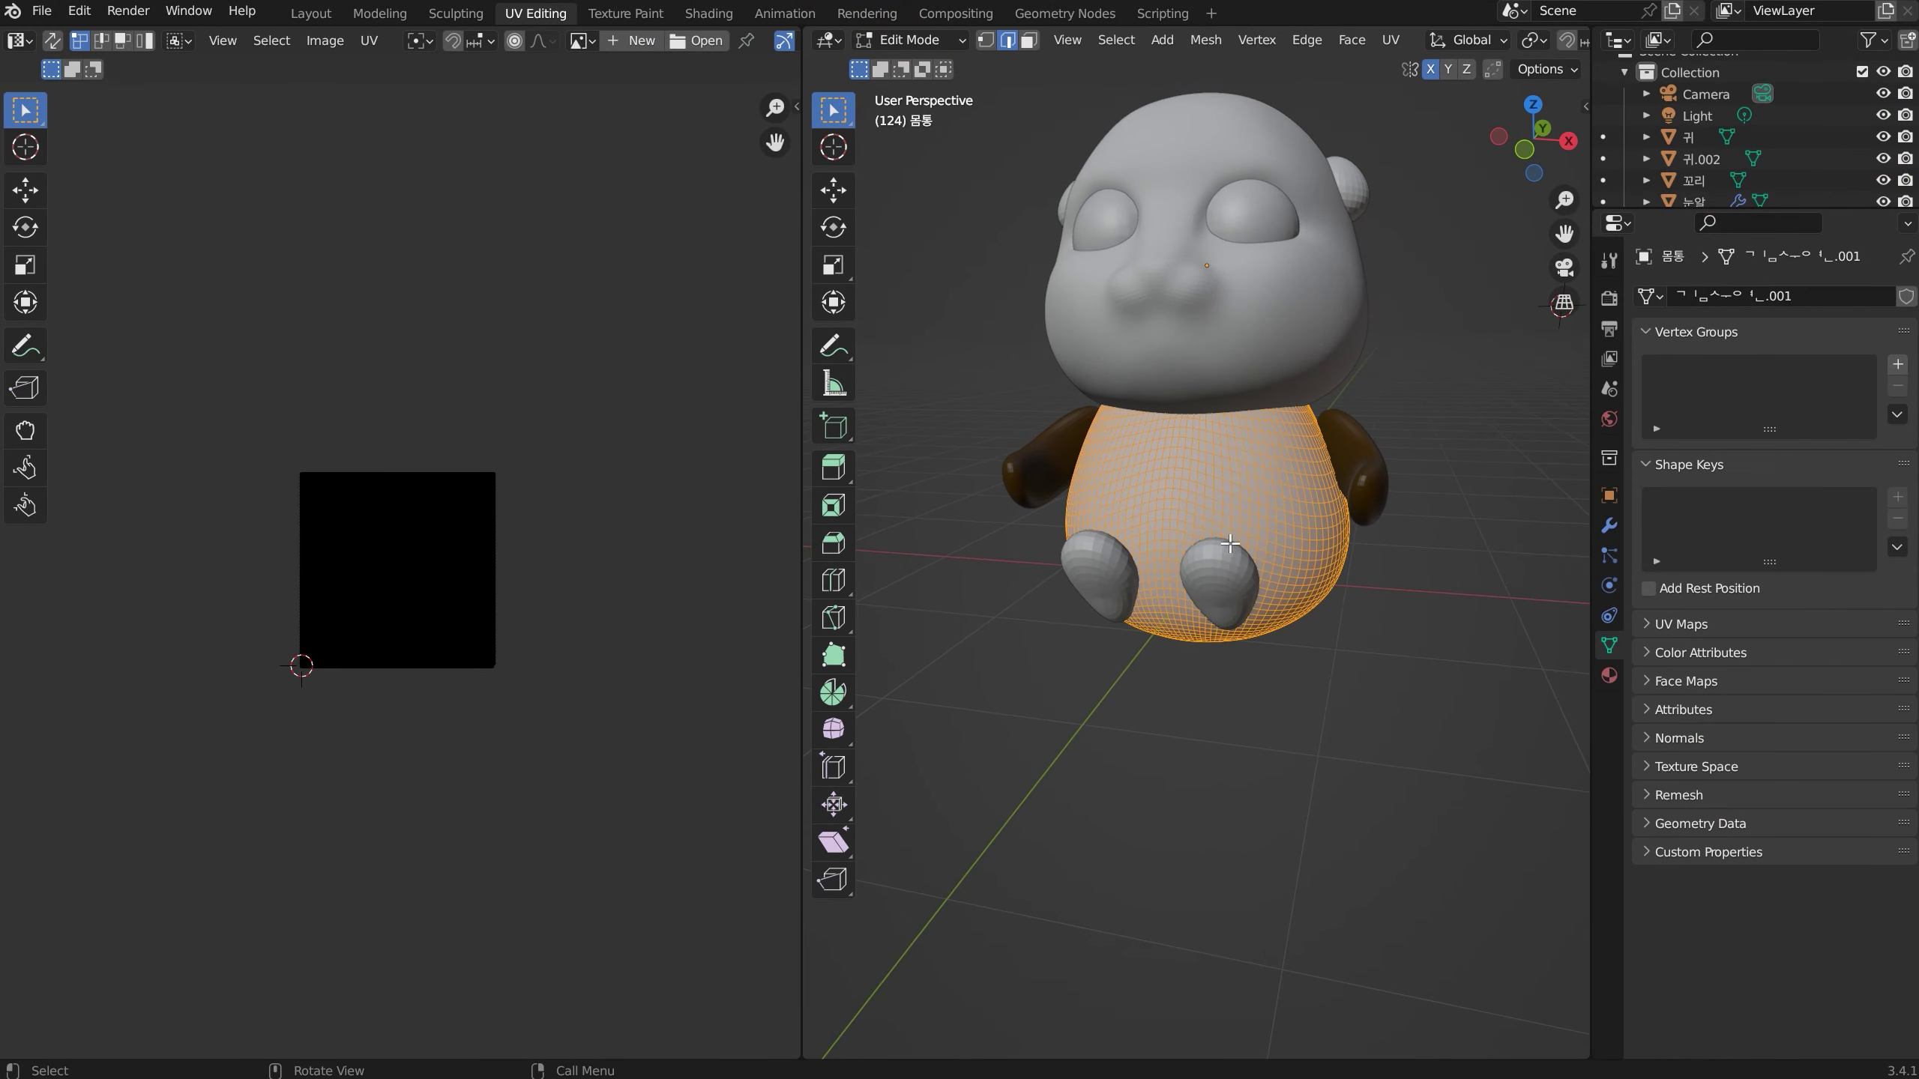
scroll(1216, 522, "up", 3)
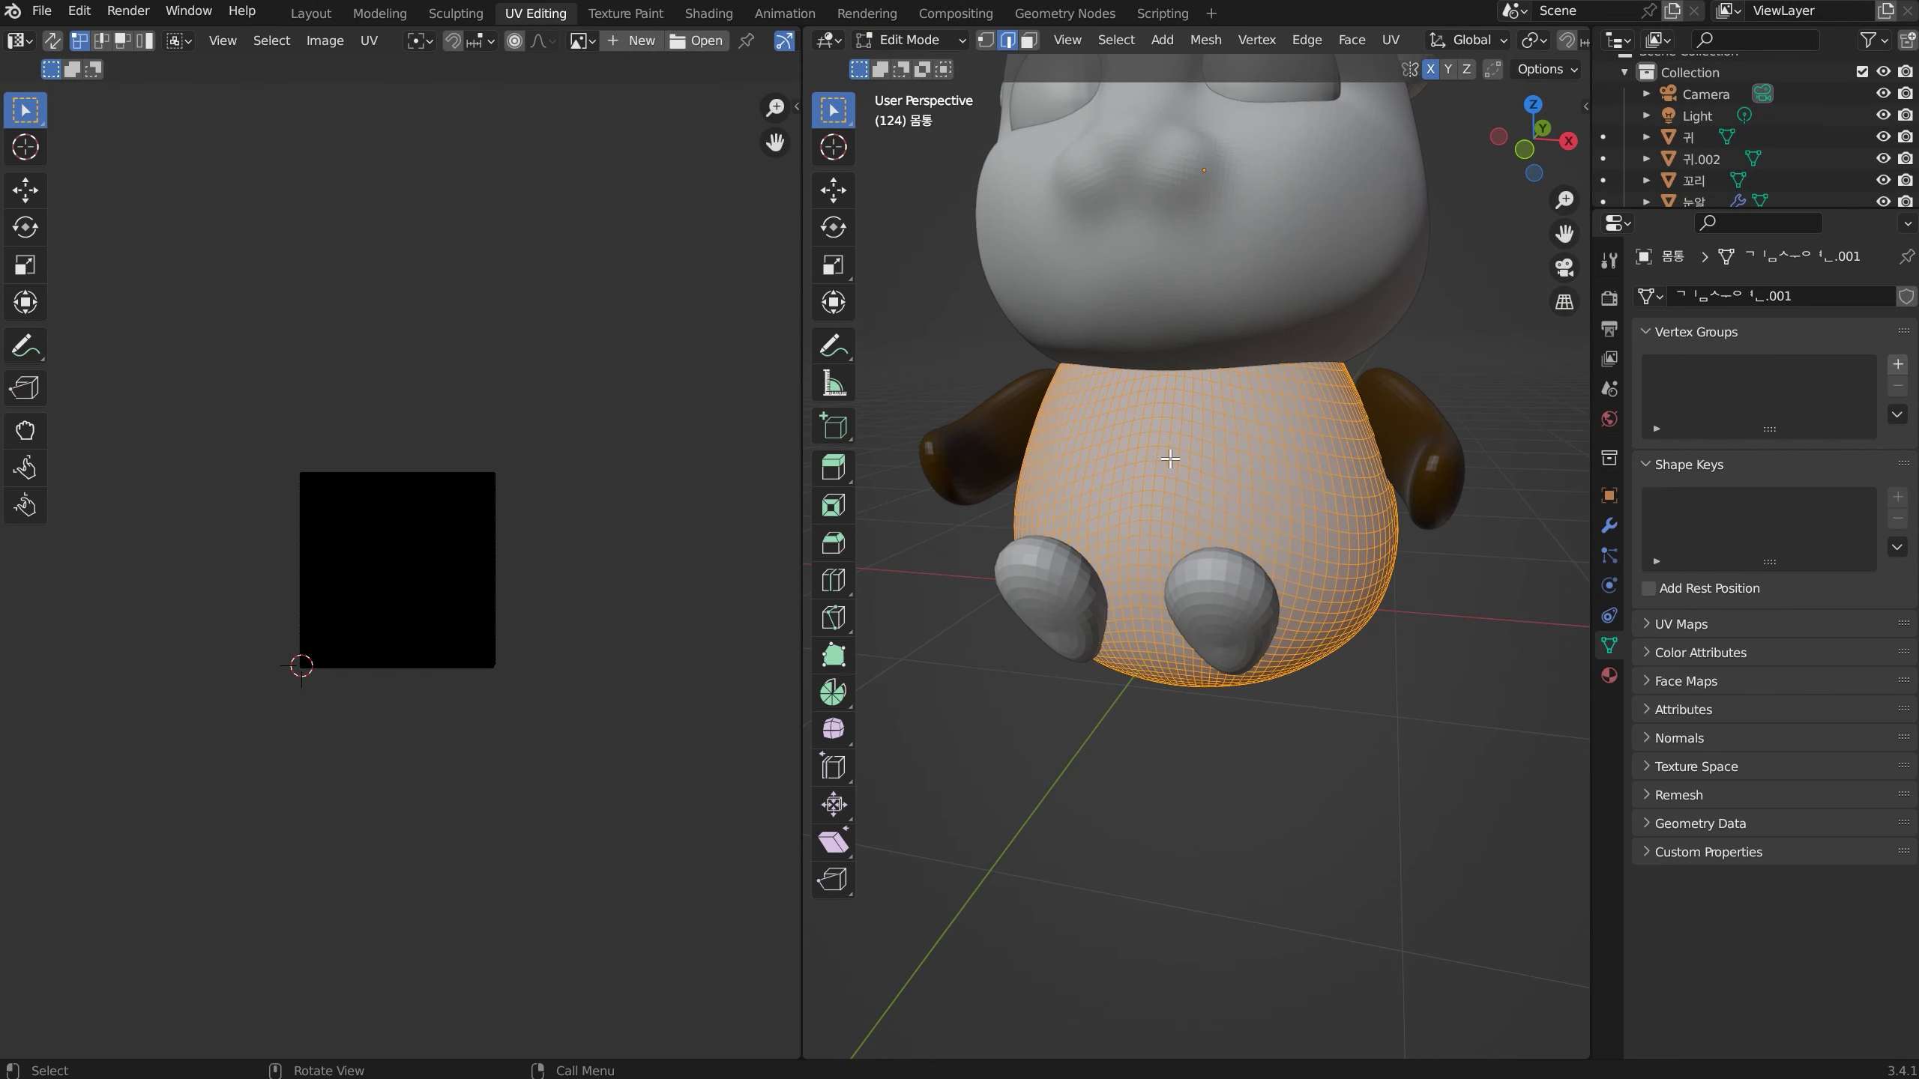
Unwrap the selected body mesh with Smart UV Project, using a 66° angle limit, Scaled margin method and zero island margin
key("u")
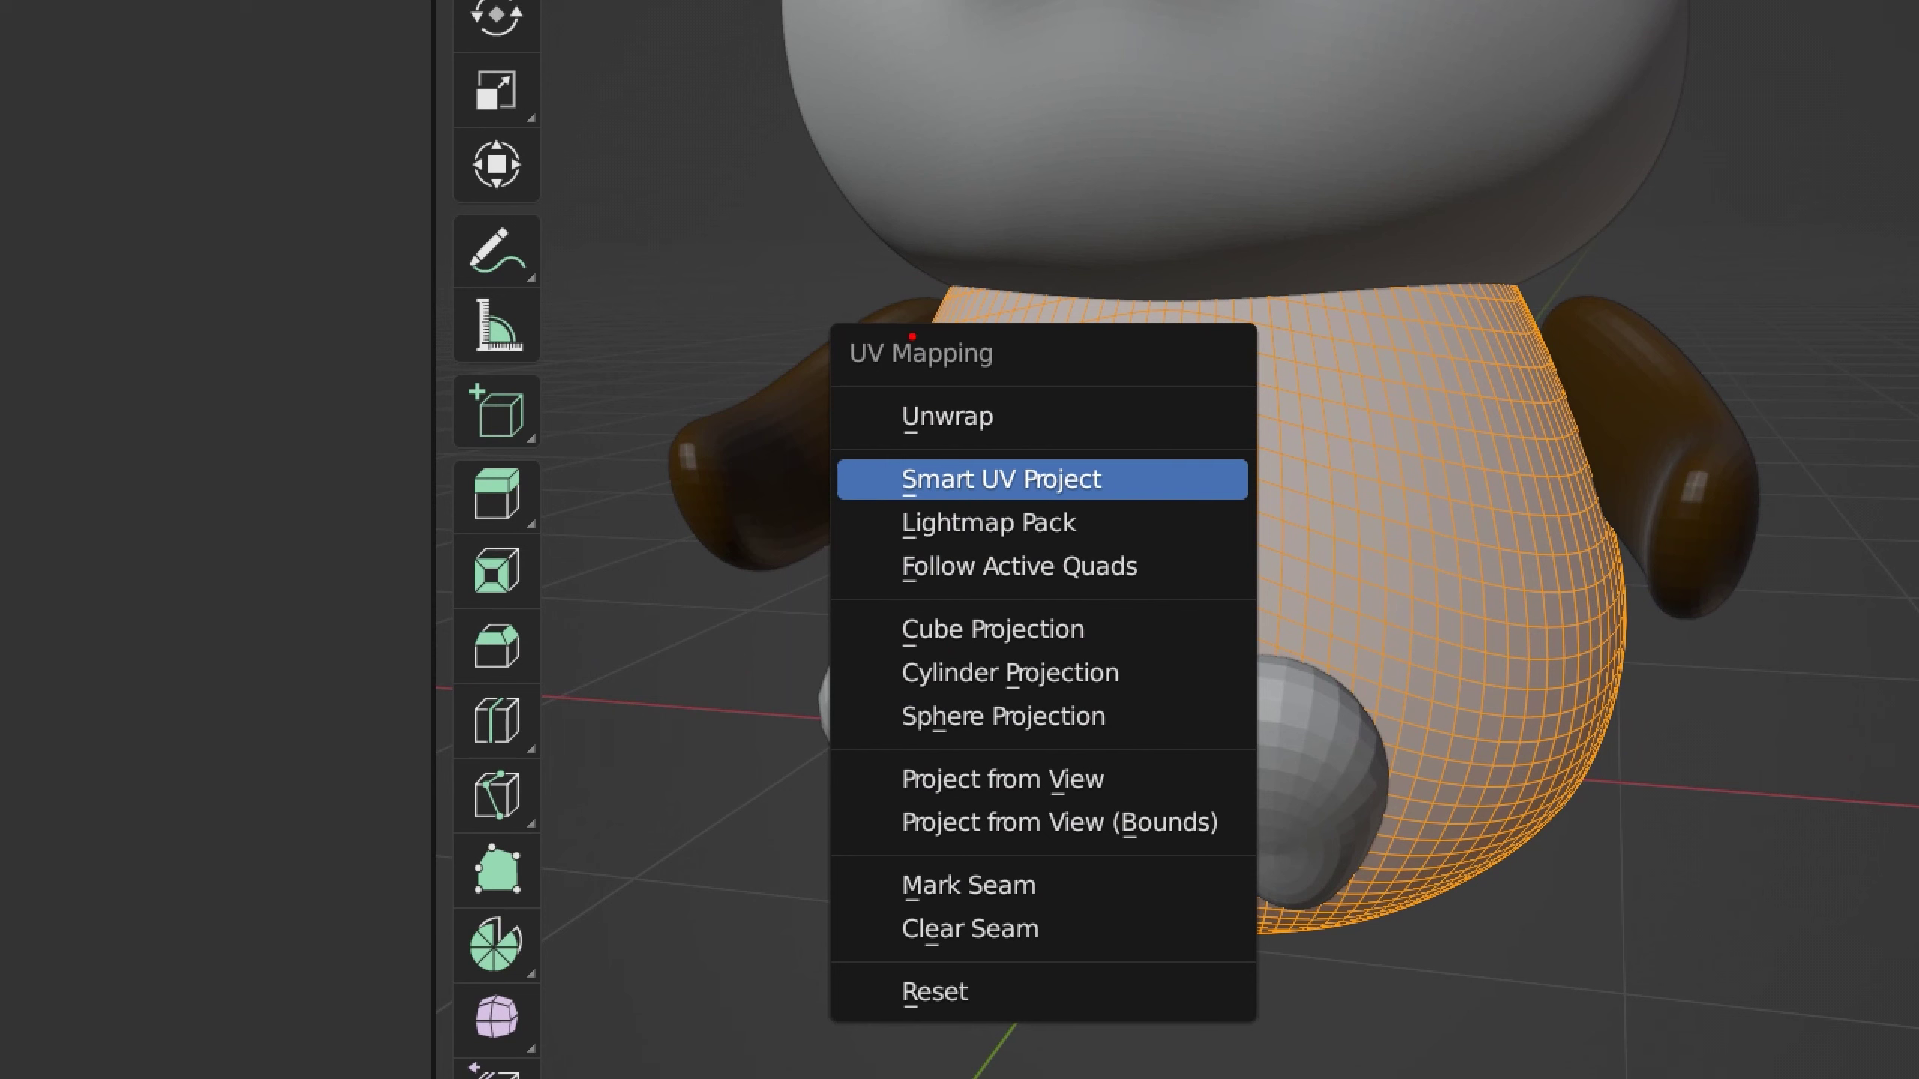
mouse_move(872, 320)
left_mouse_down()
mouse_move(796, 446)
mouse_move(831, 1052)
left_mouse_up()
left_click_drag(876, 438, 1056, 448)
left_click_drag(892, 509, 1105, 501)
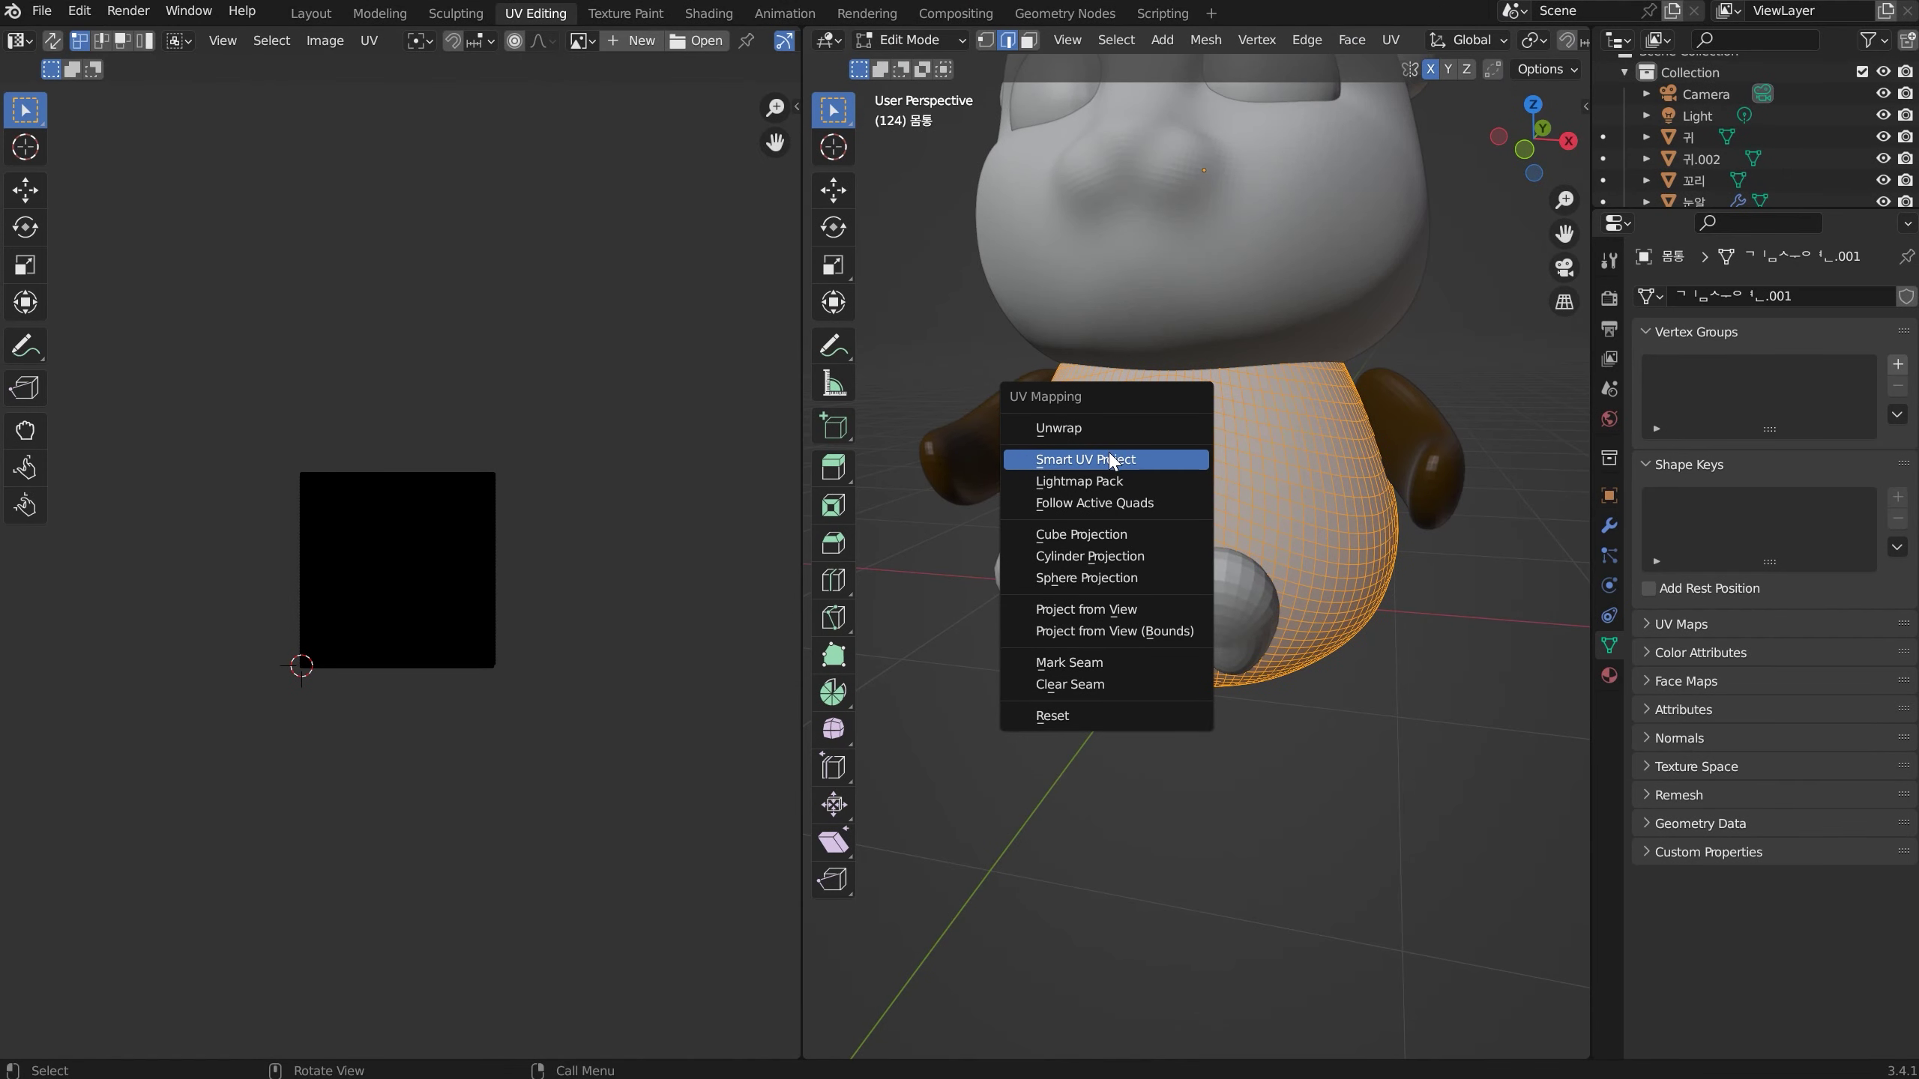
left_click(1078, 479)
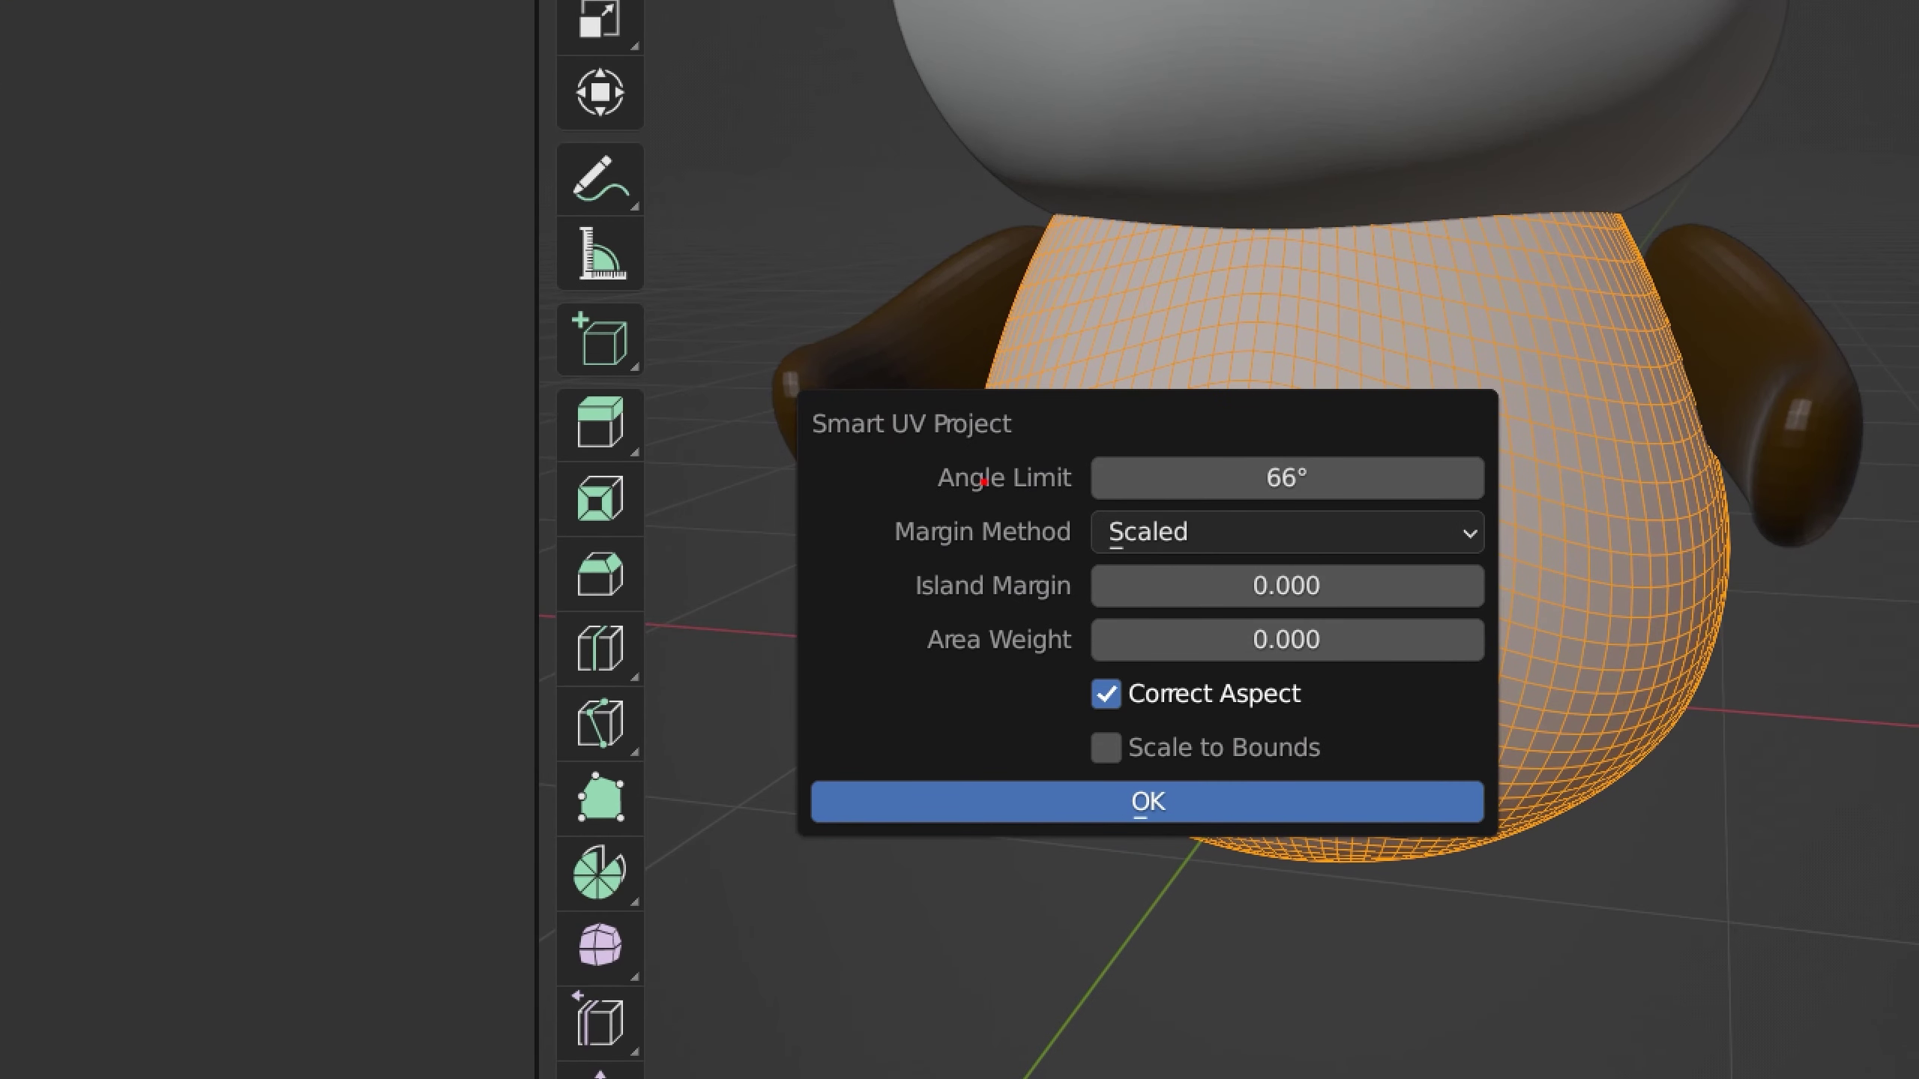
left_click_drag(928, 500, 1046, 507)
left_click_drag(896, 559, 1069, 557)
left_click_drag(921, 616, 1070, 627)
left_click_drag(920, 669, 1070, 666)
left_click_drag(917, 446, 912, 665)
mouse_move(1203, 839)
left_mouse_down()
mouse_move(1080, 826)
mouse_move(1195, 837)
left_mouse_up()
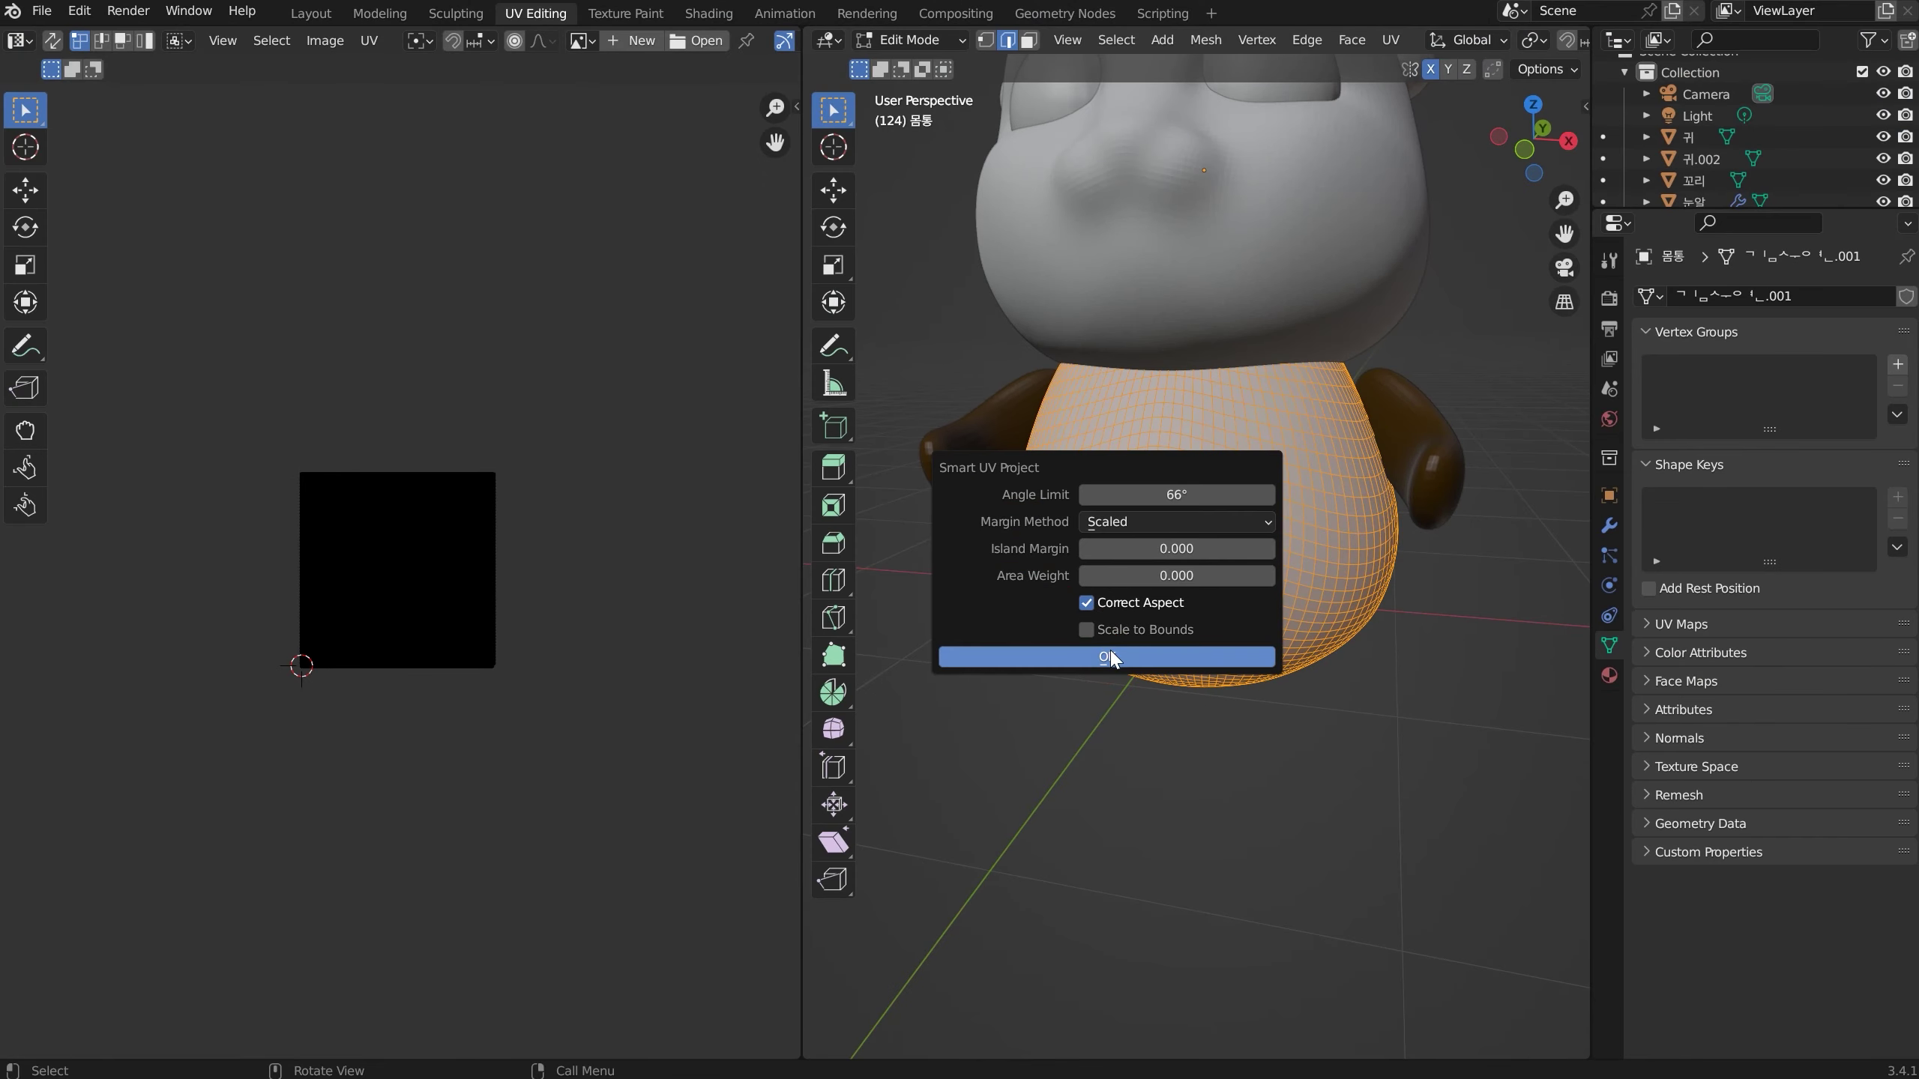
left_click(1107, 657)
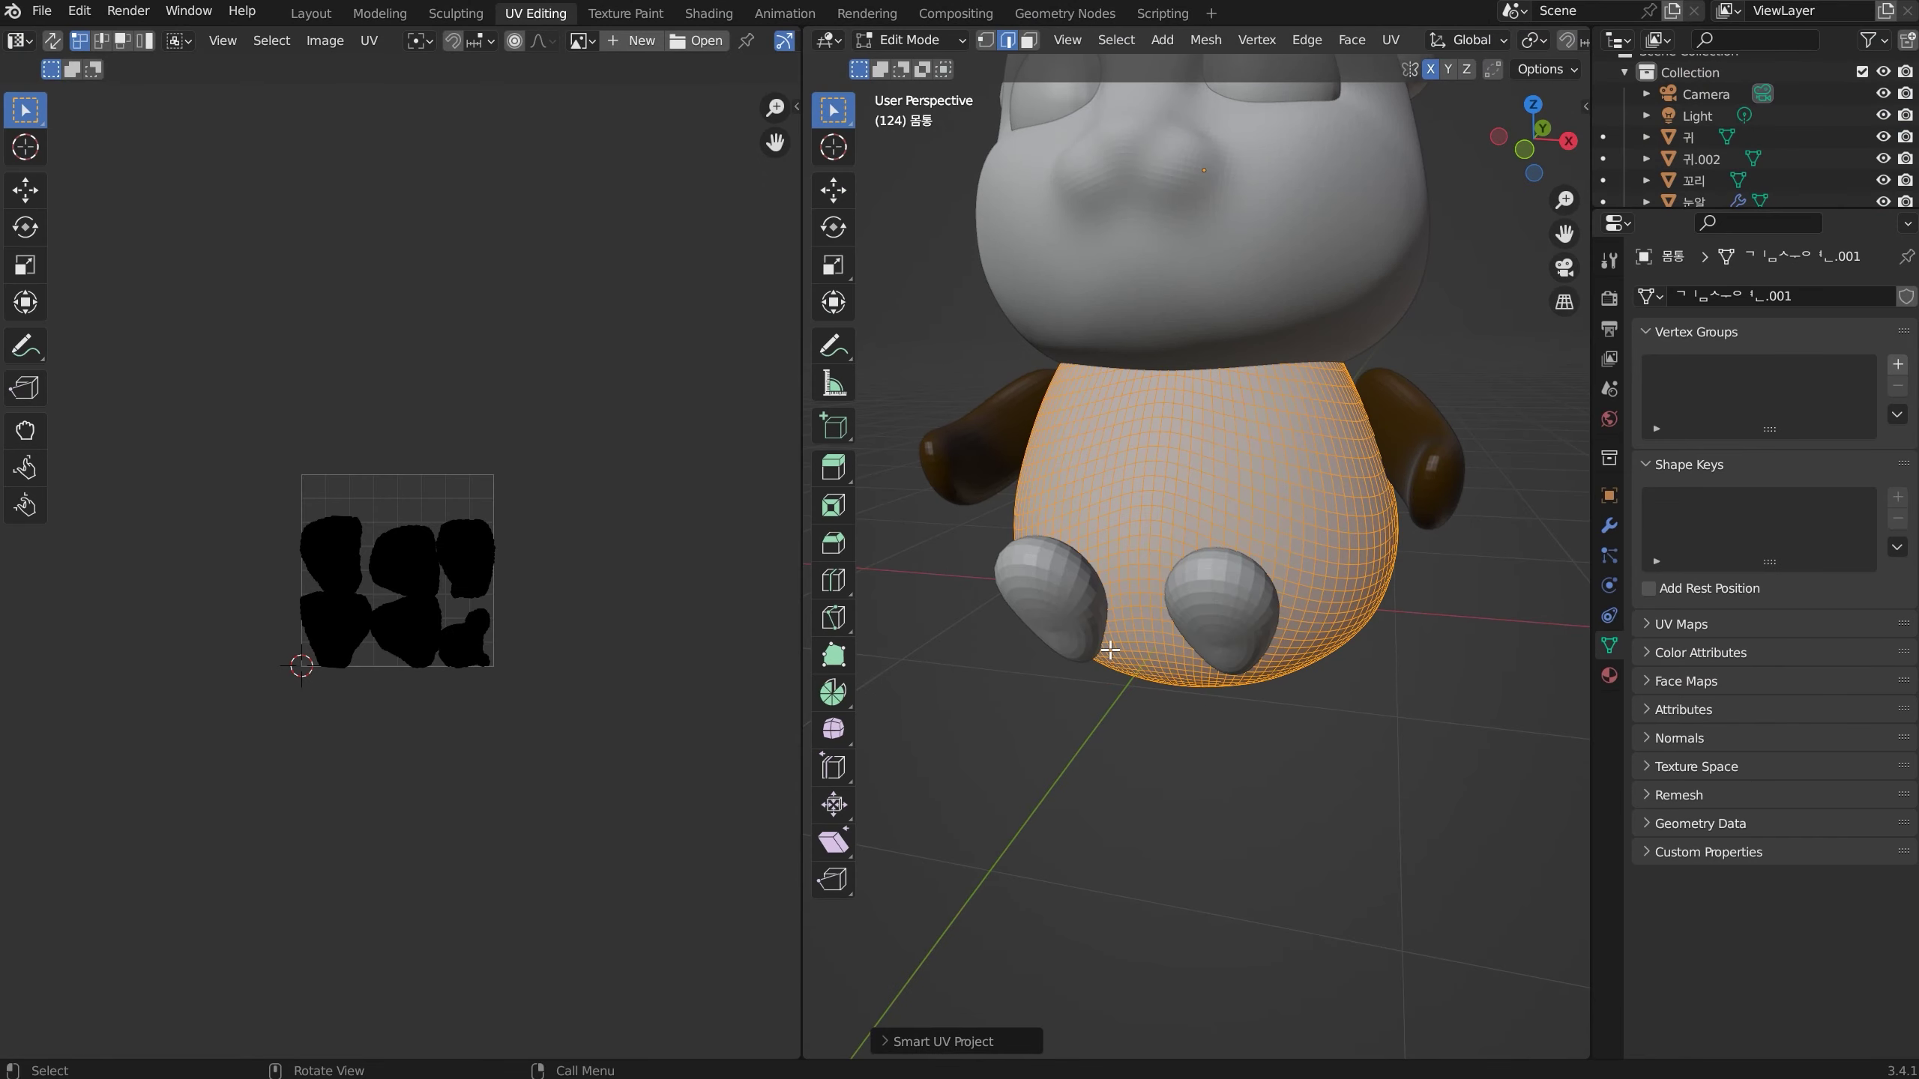
Return the body to Object Mode and switch to the Shading workspace
scroll(459, 622, "up", 6)
middle_click_drag(553, 609, 557, 609)
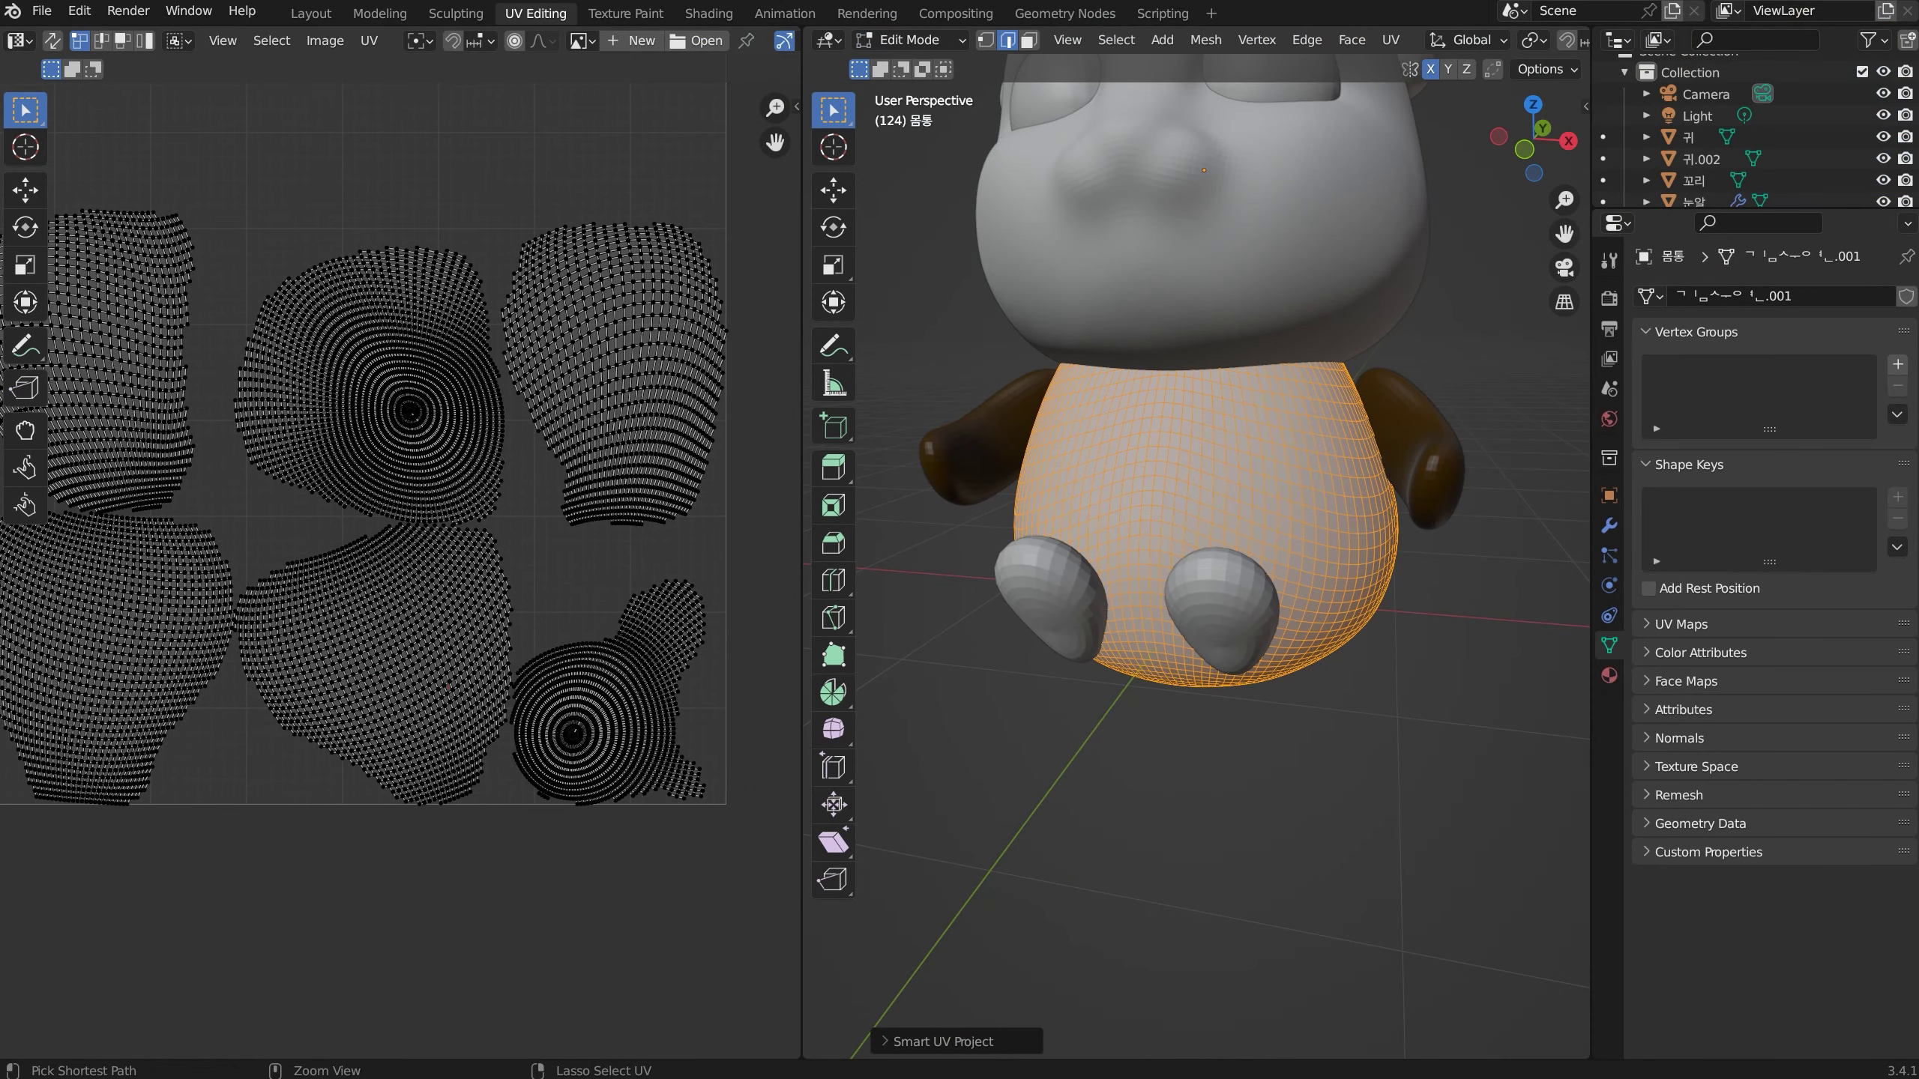
left_click_drag(419, 733, 499, 427)
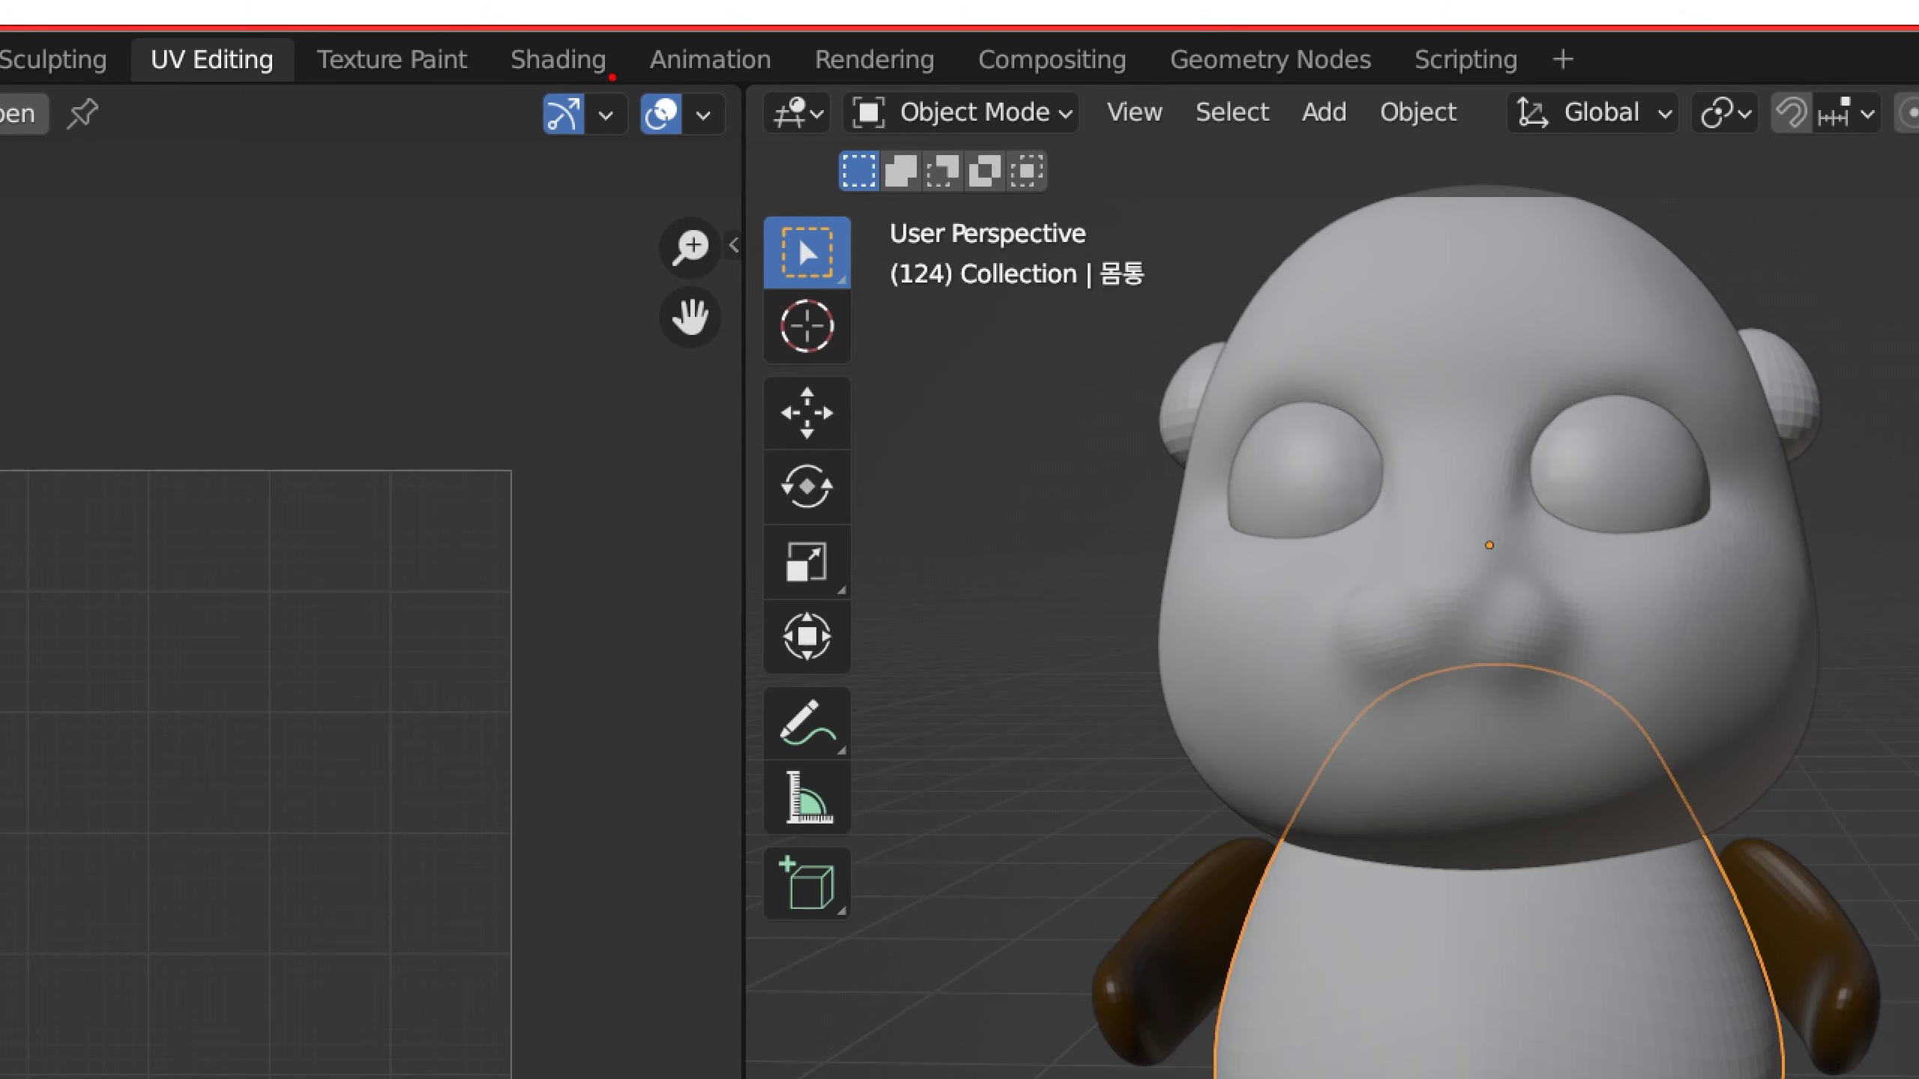
left_click_drag(738, 20, 665, 27)
left_click_drag(484, 19, 615, 30)
left_click(597, 66)
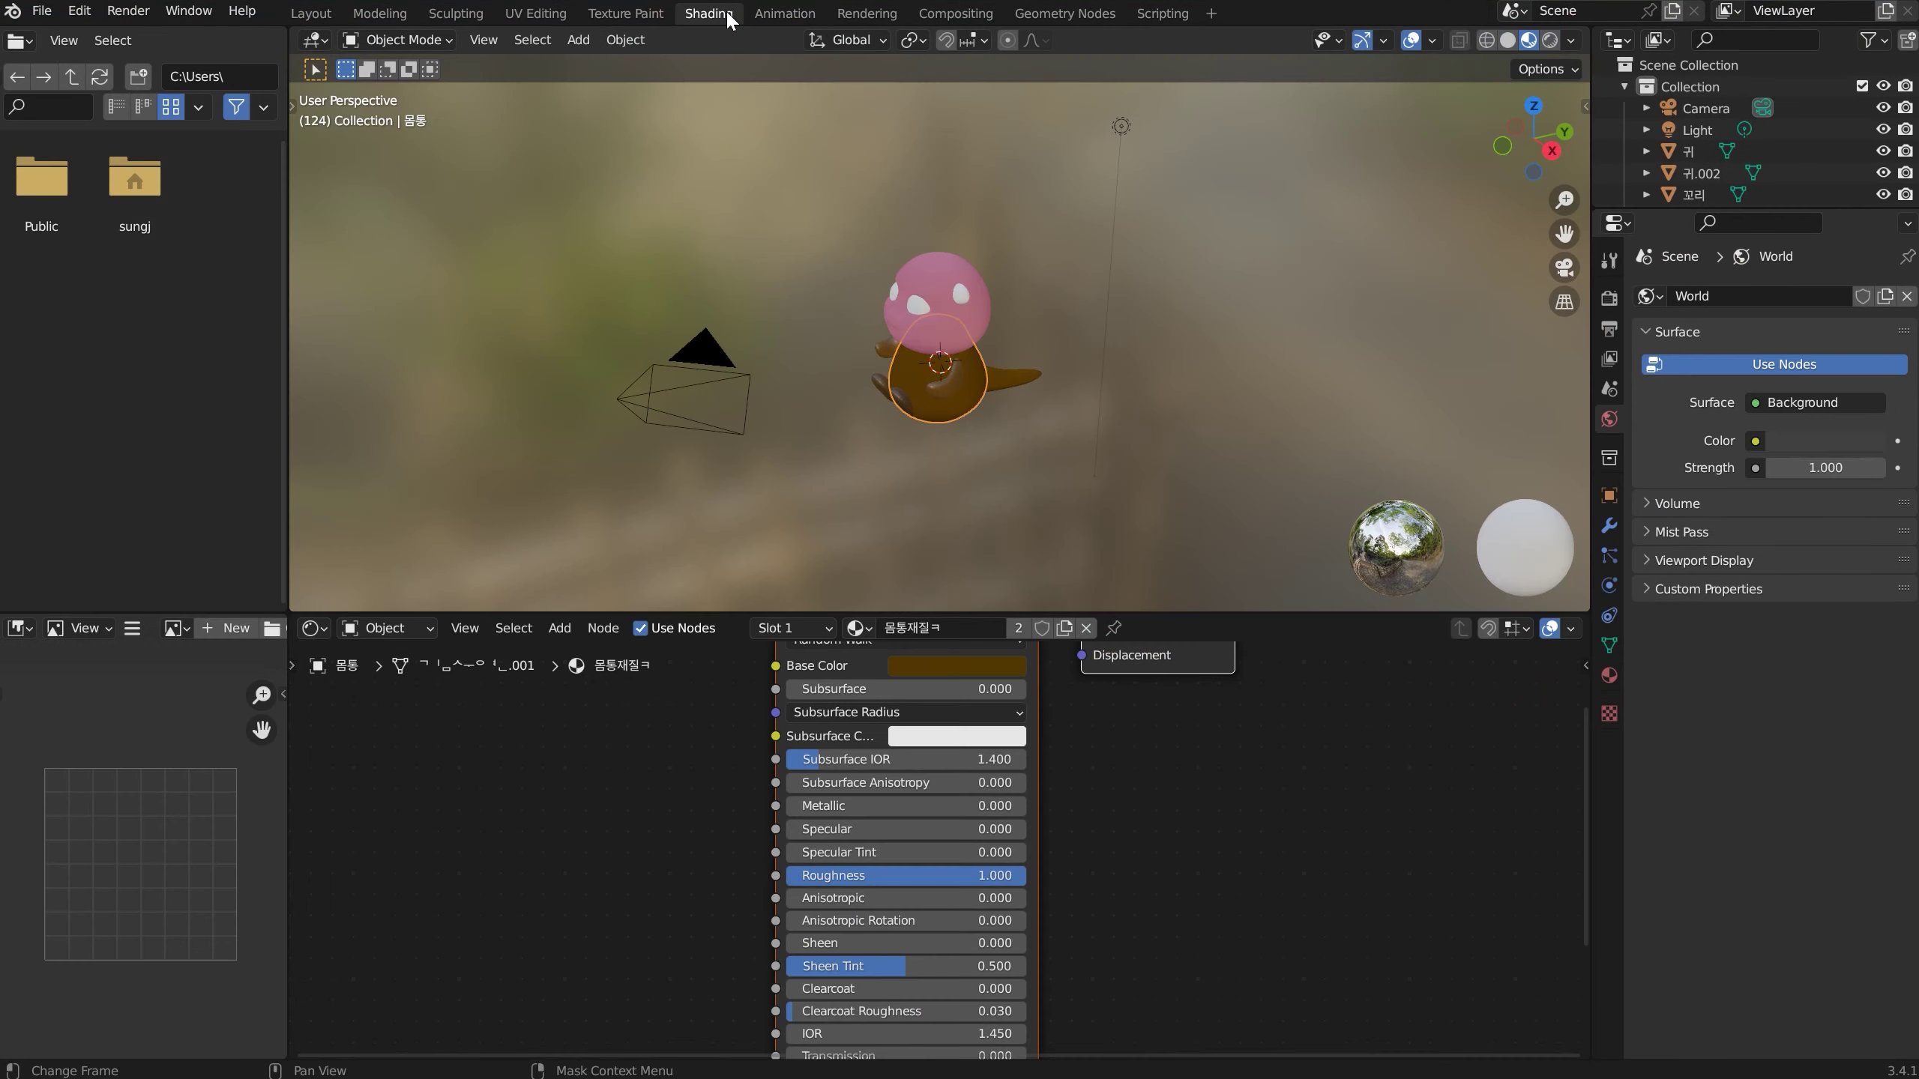
Examine the node setup of the body's 몸통재질ㅋ material, focusing on the Base Color input of the Principled BSDF
scroll(848, 575, "down", 3)
scroll(903, 474, "up", 7)
middle_click_drag(915, 394, 929, 378)
scroll(786, 698, "down", 2)
middle_click_drag(785, 698, 826, 866)
scroll(870, 780, "up", 3)
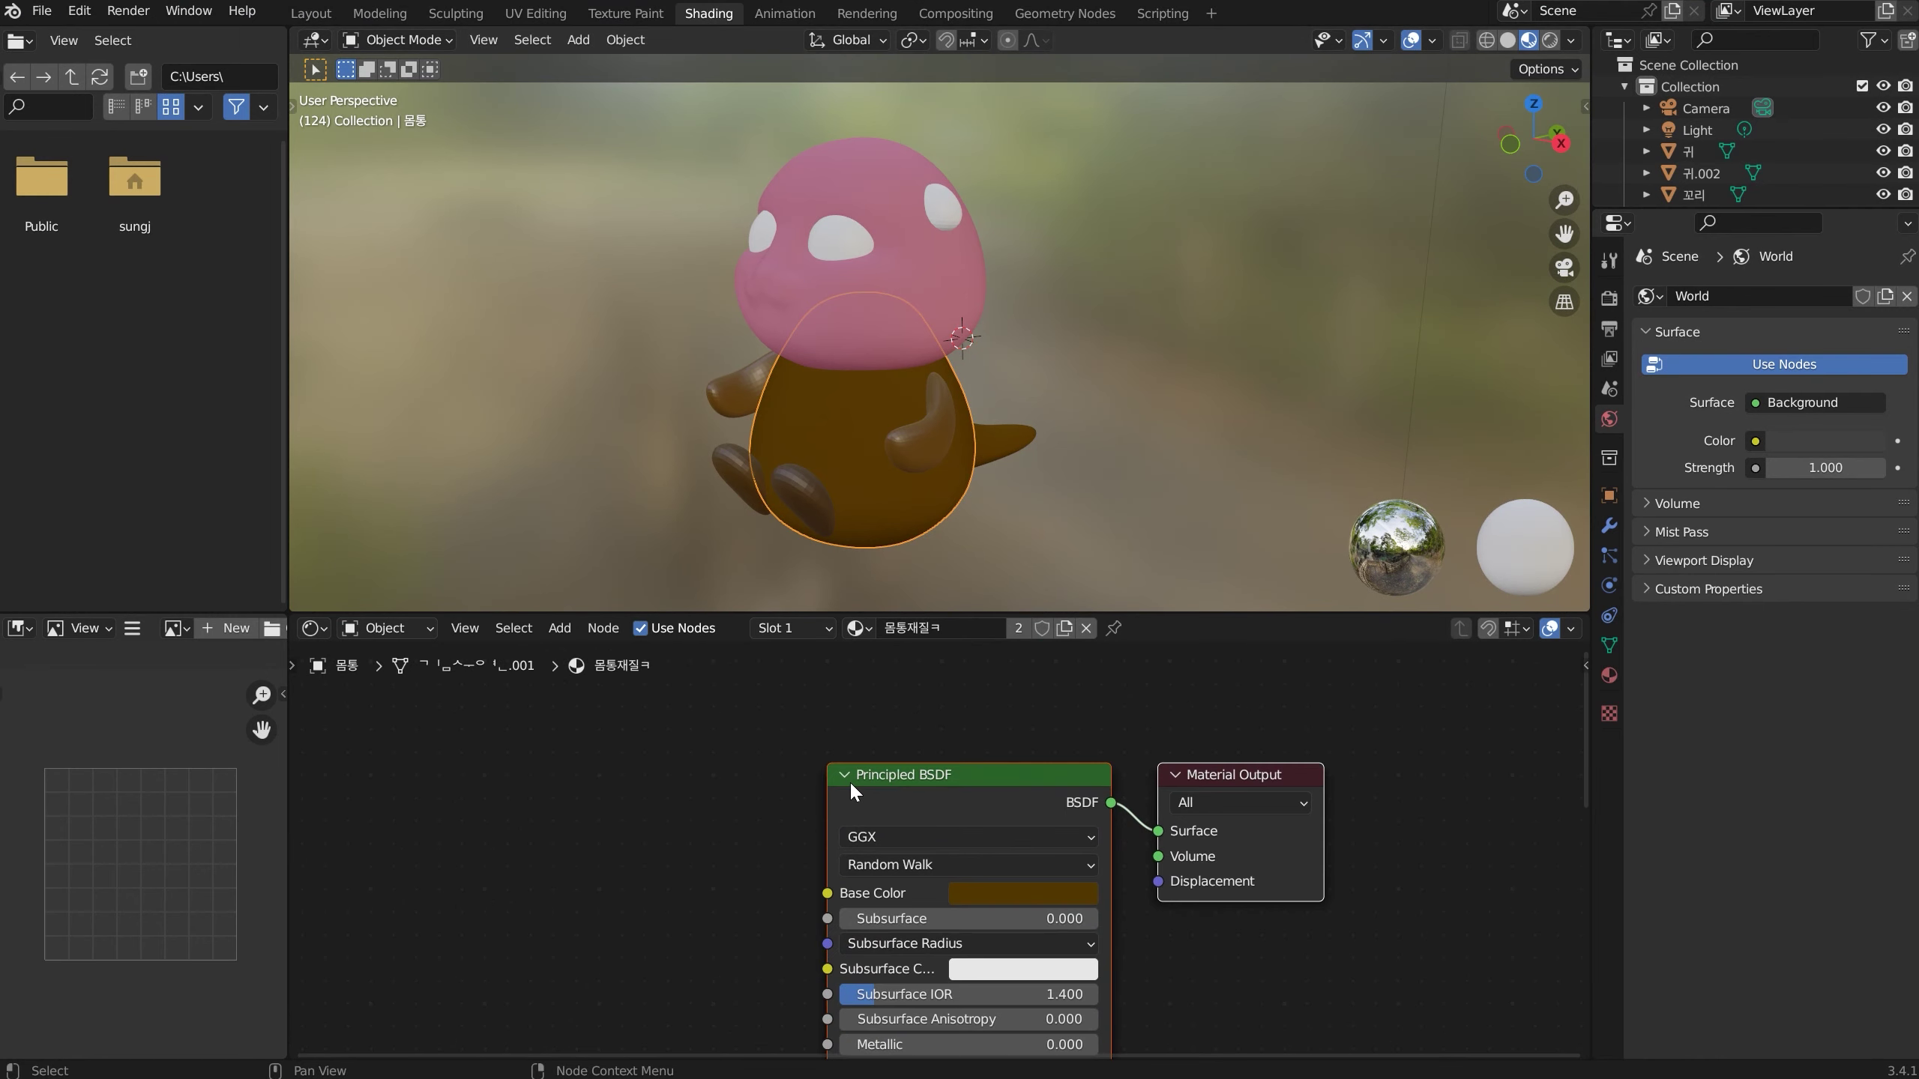
scroll(843, 866, "down", 1)
middle_click_drag(842, 865, 908, 799)
key("ctrl+1")
left_click(923, 840)
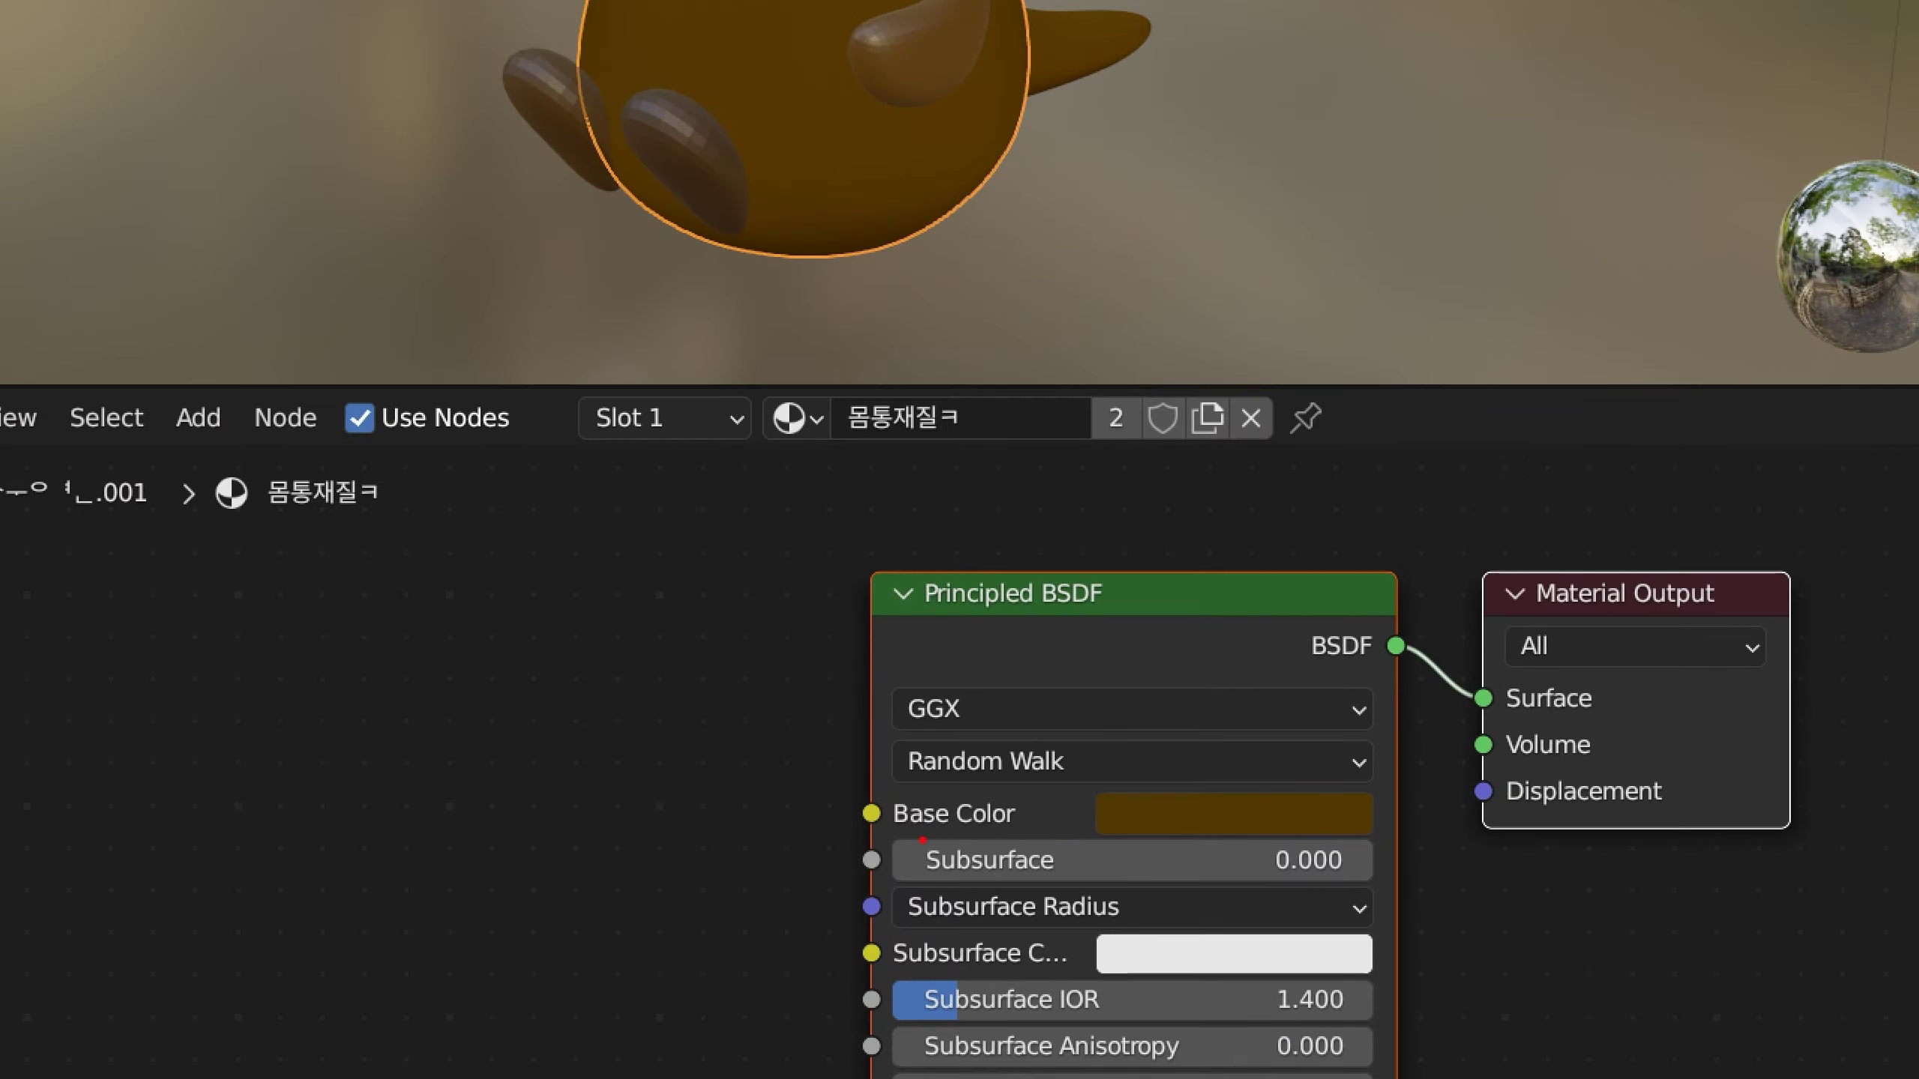
left_click_drag(1018, 843, 1065, 808)
mouse_move(588, 962)
left_mouse_down()
mouse_move(278, 835)
mouse_move(635, 971)
left_mouse_up()
left_click_drag(578, 866, 789, 811)
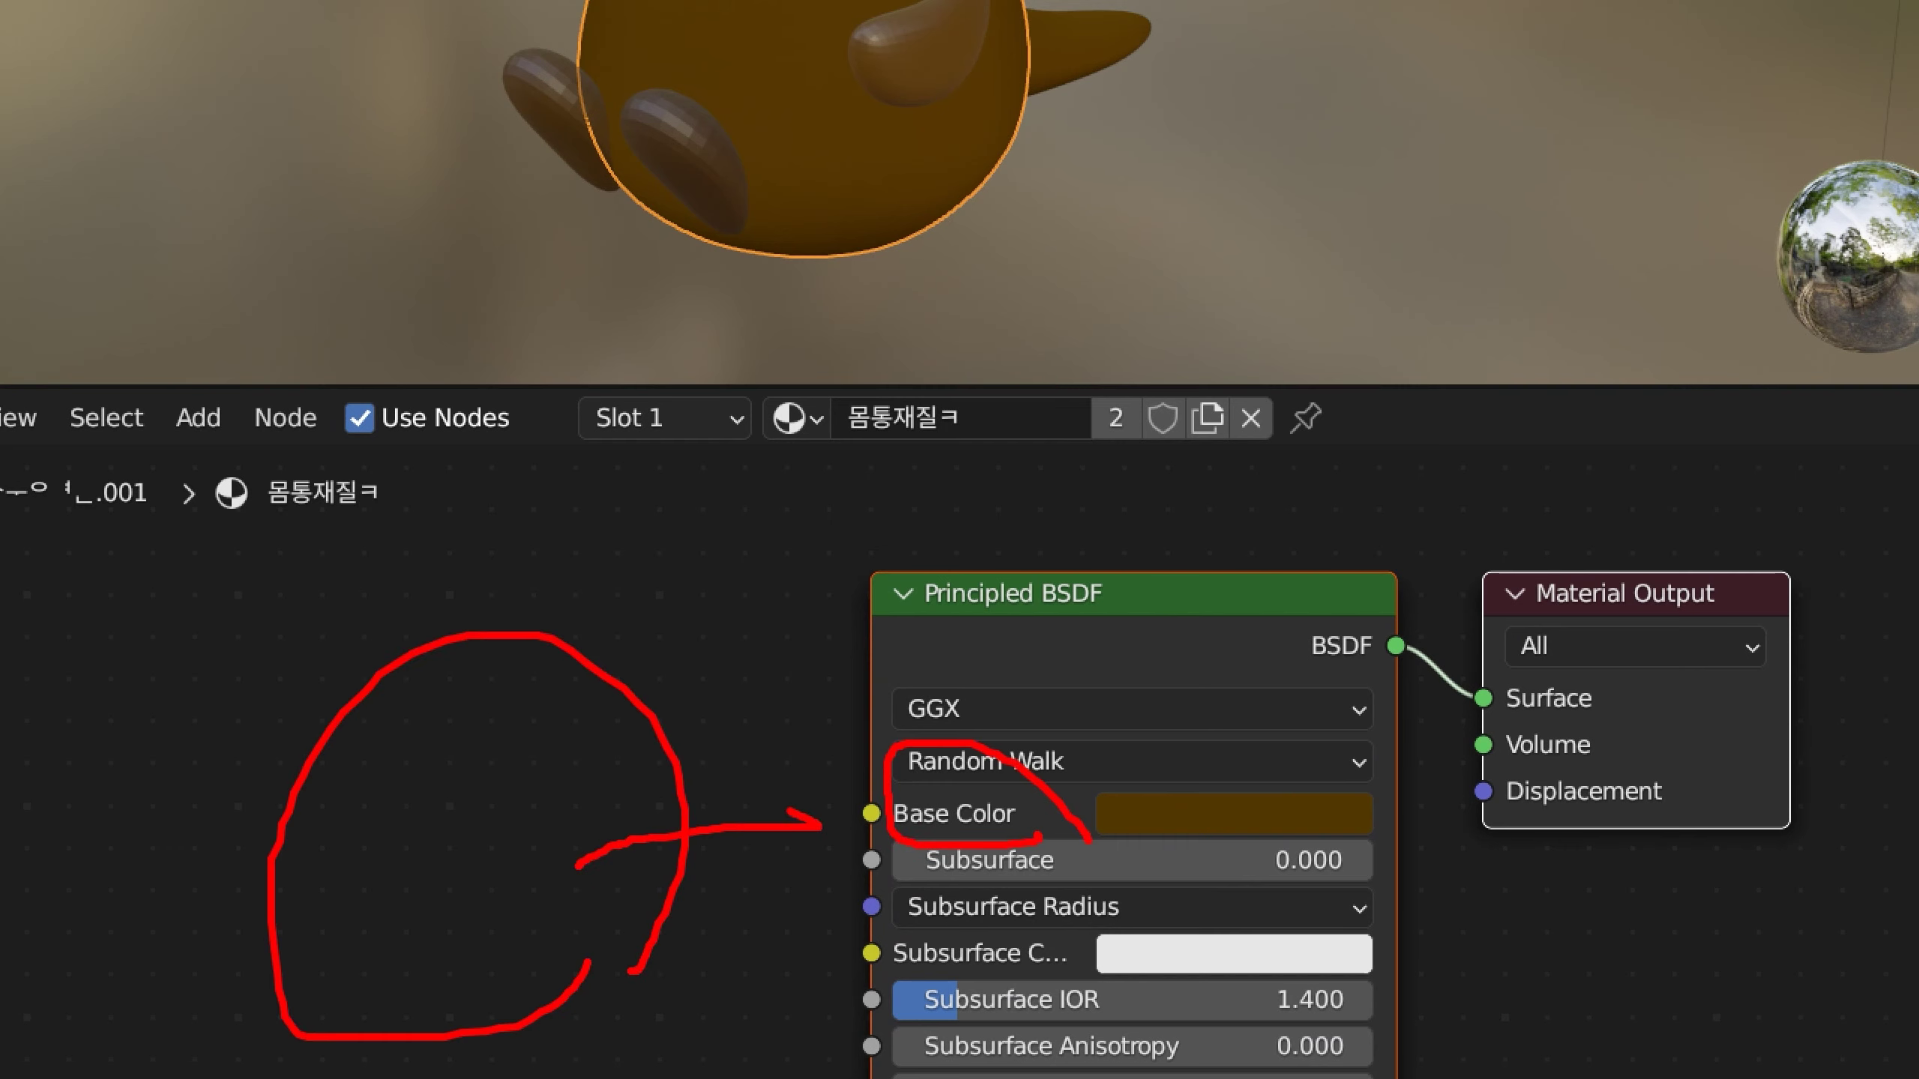
key("Escape")
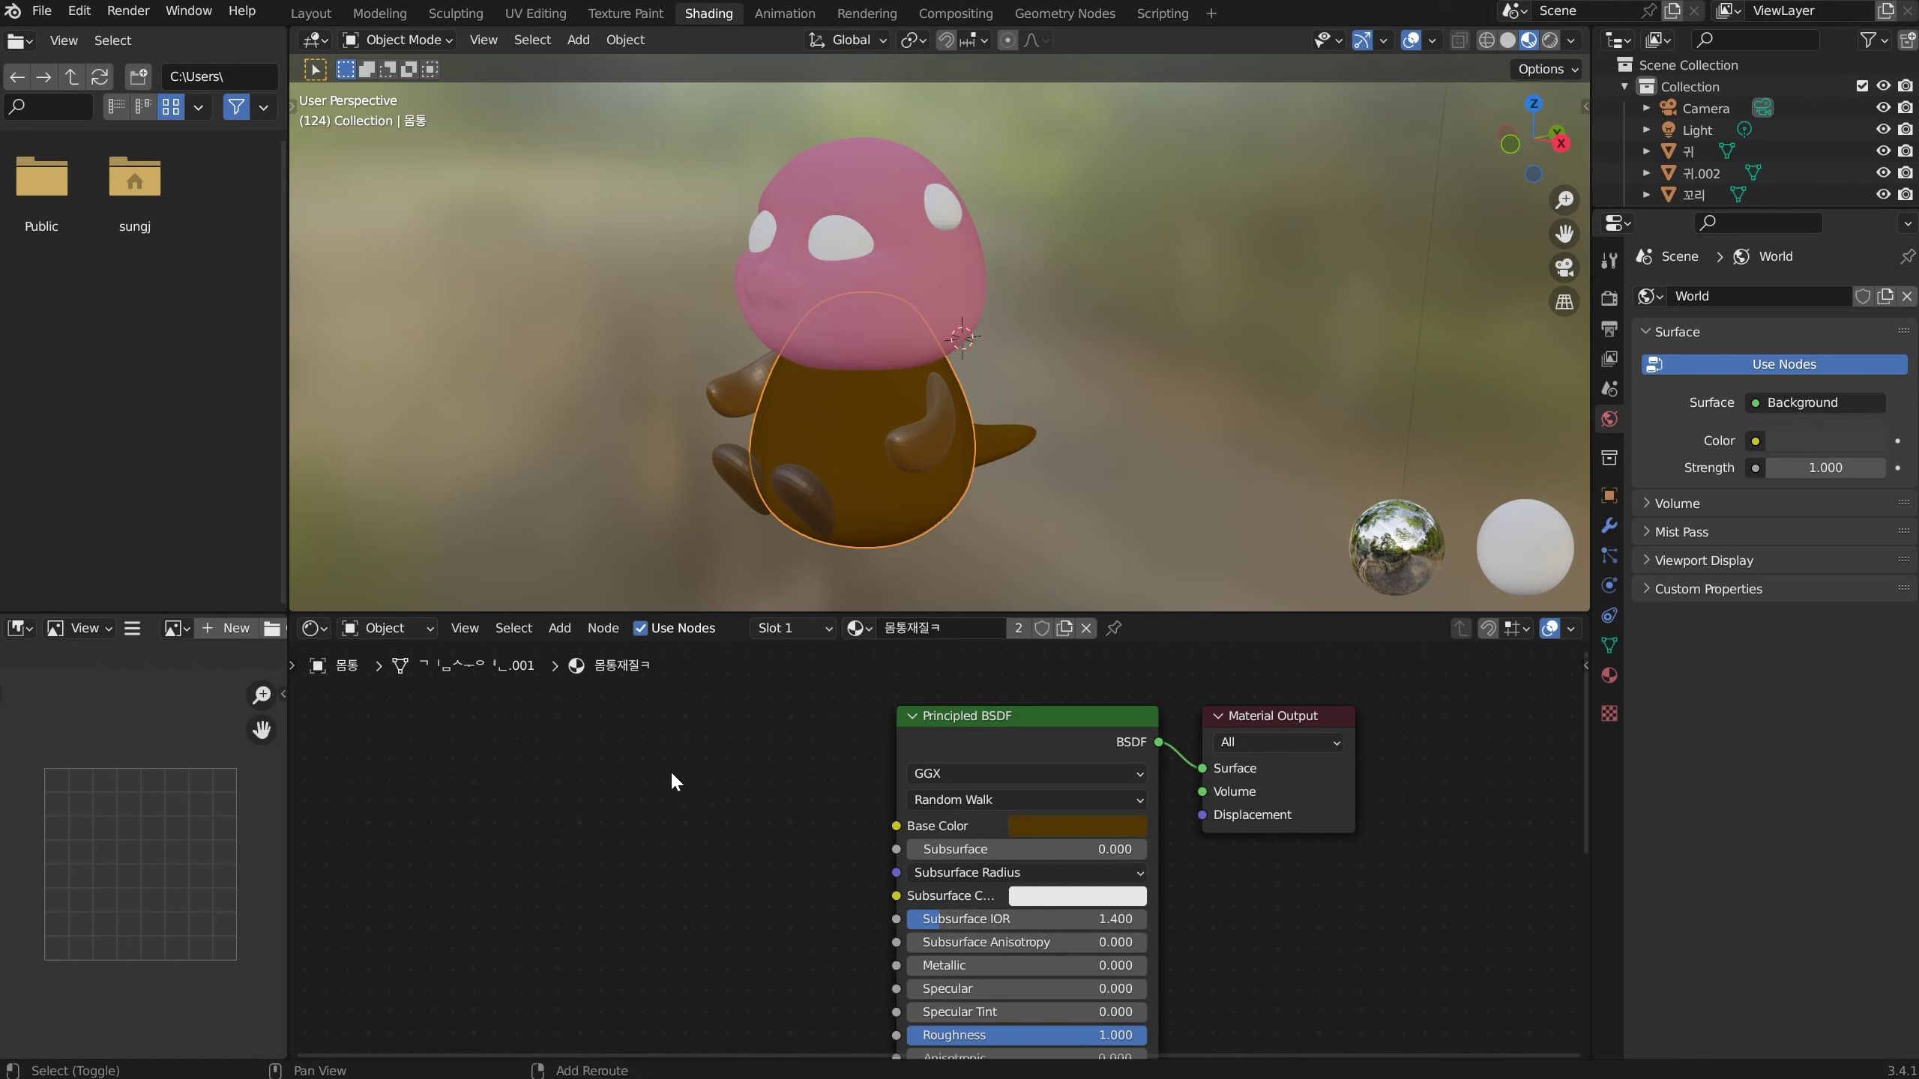
Search for "texture" among the shader nodes and add an Image Texture node before the Principled BSDF
key("shift+a")
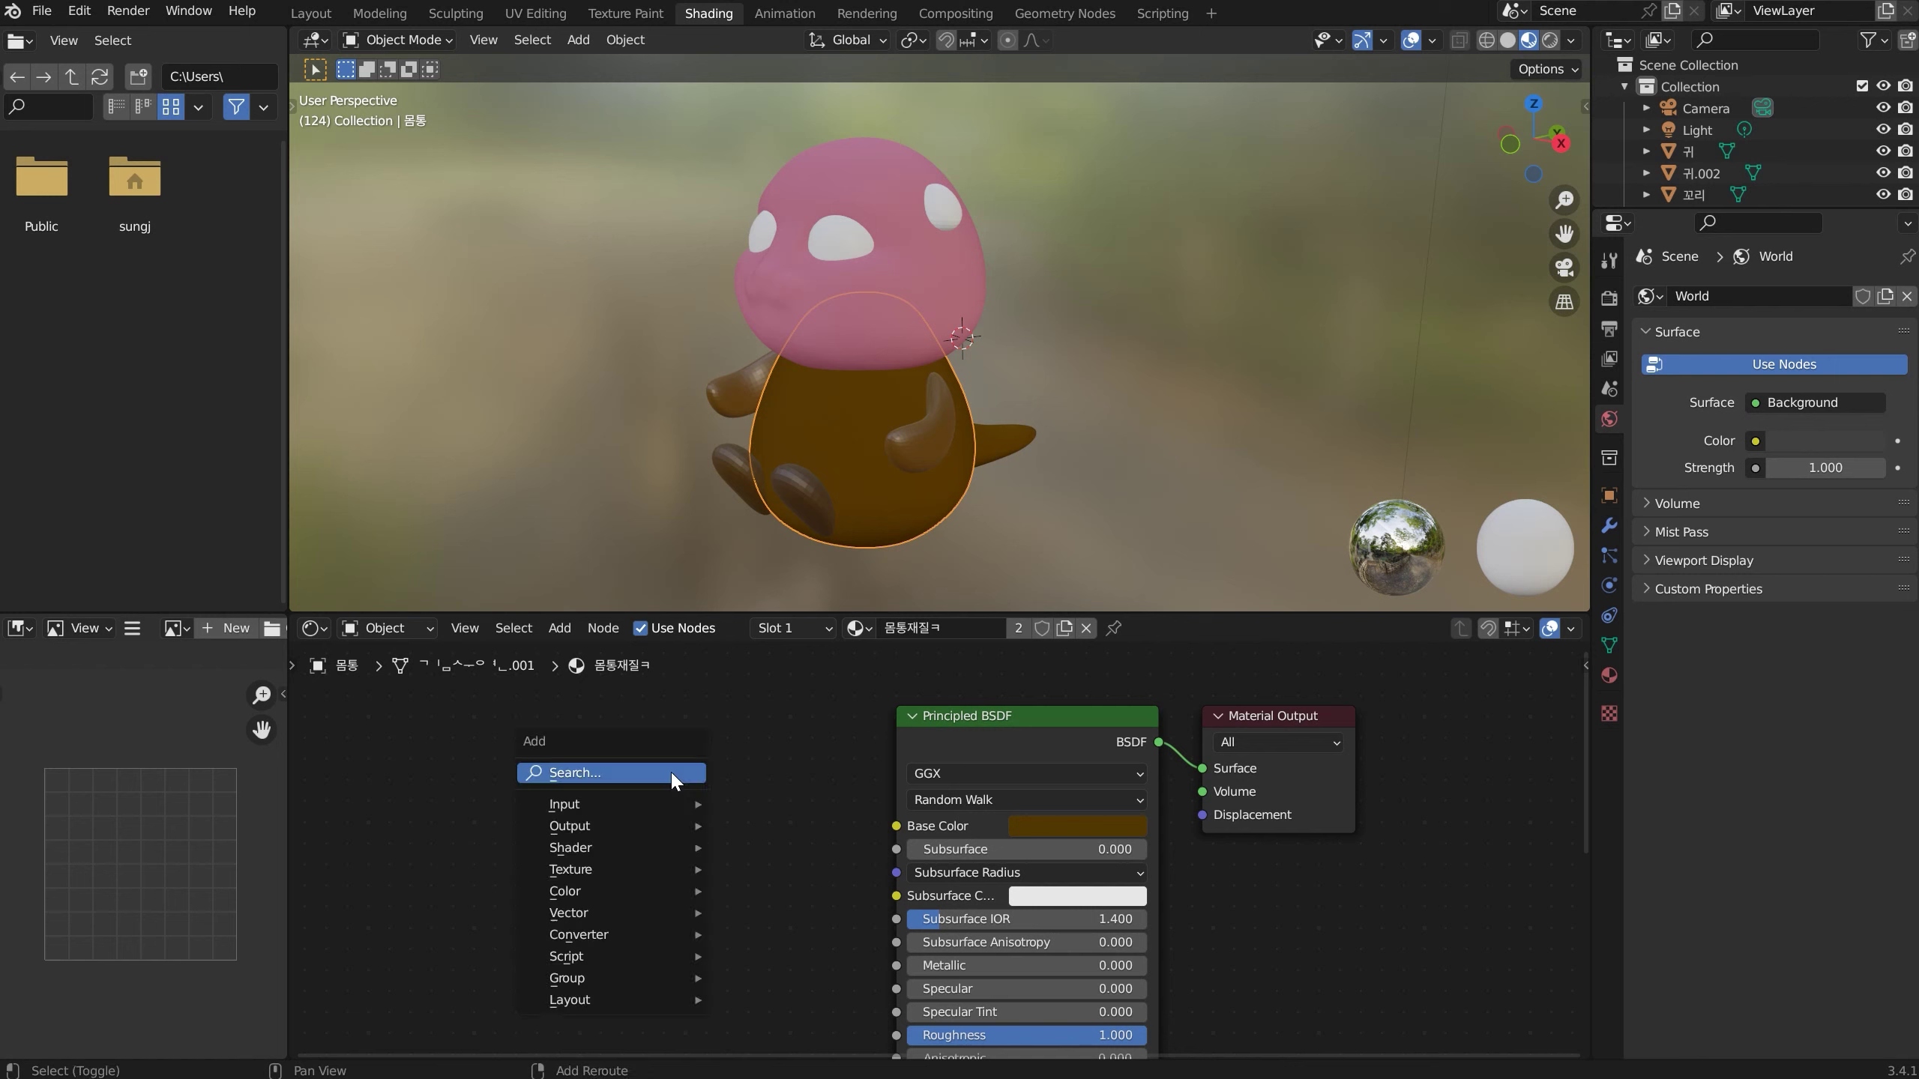
left_click(588, 780)
type("ㅅㄷ")
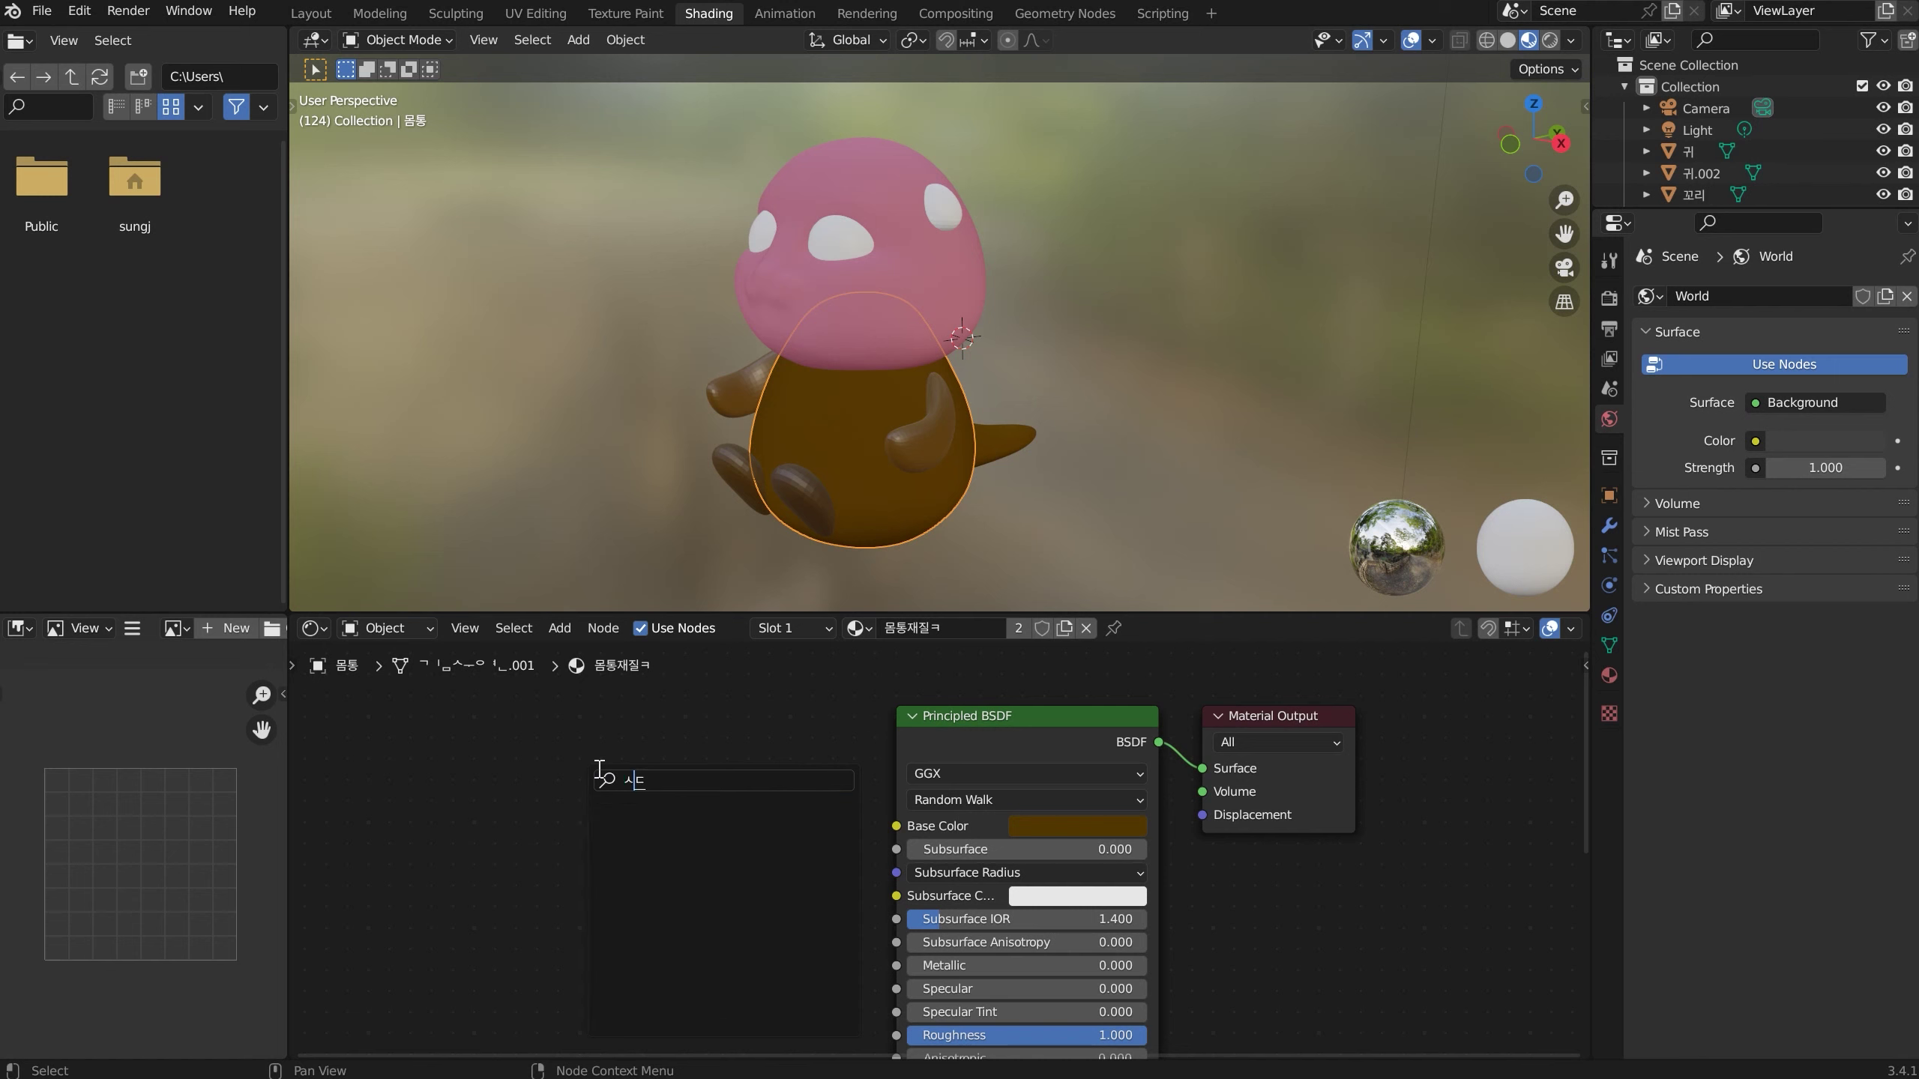
key("BackSpace")
key("BackSpace")
type("t")
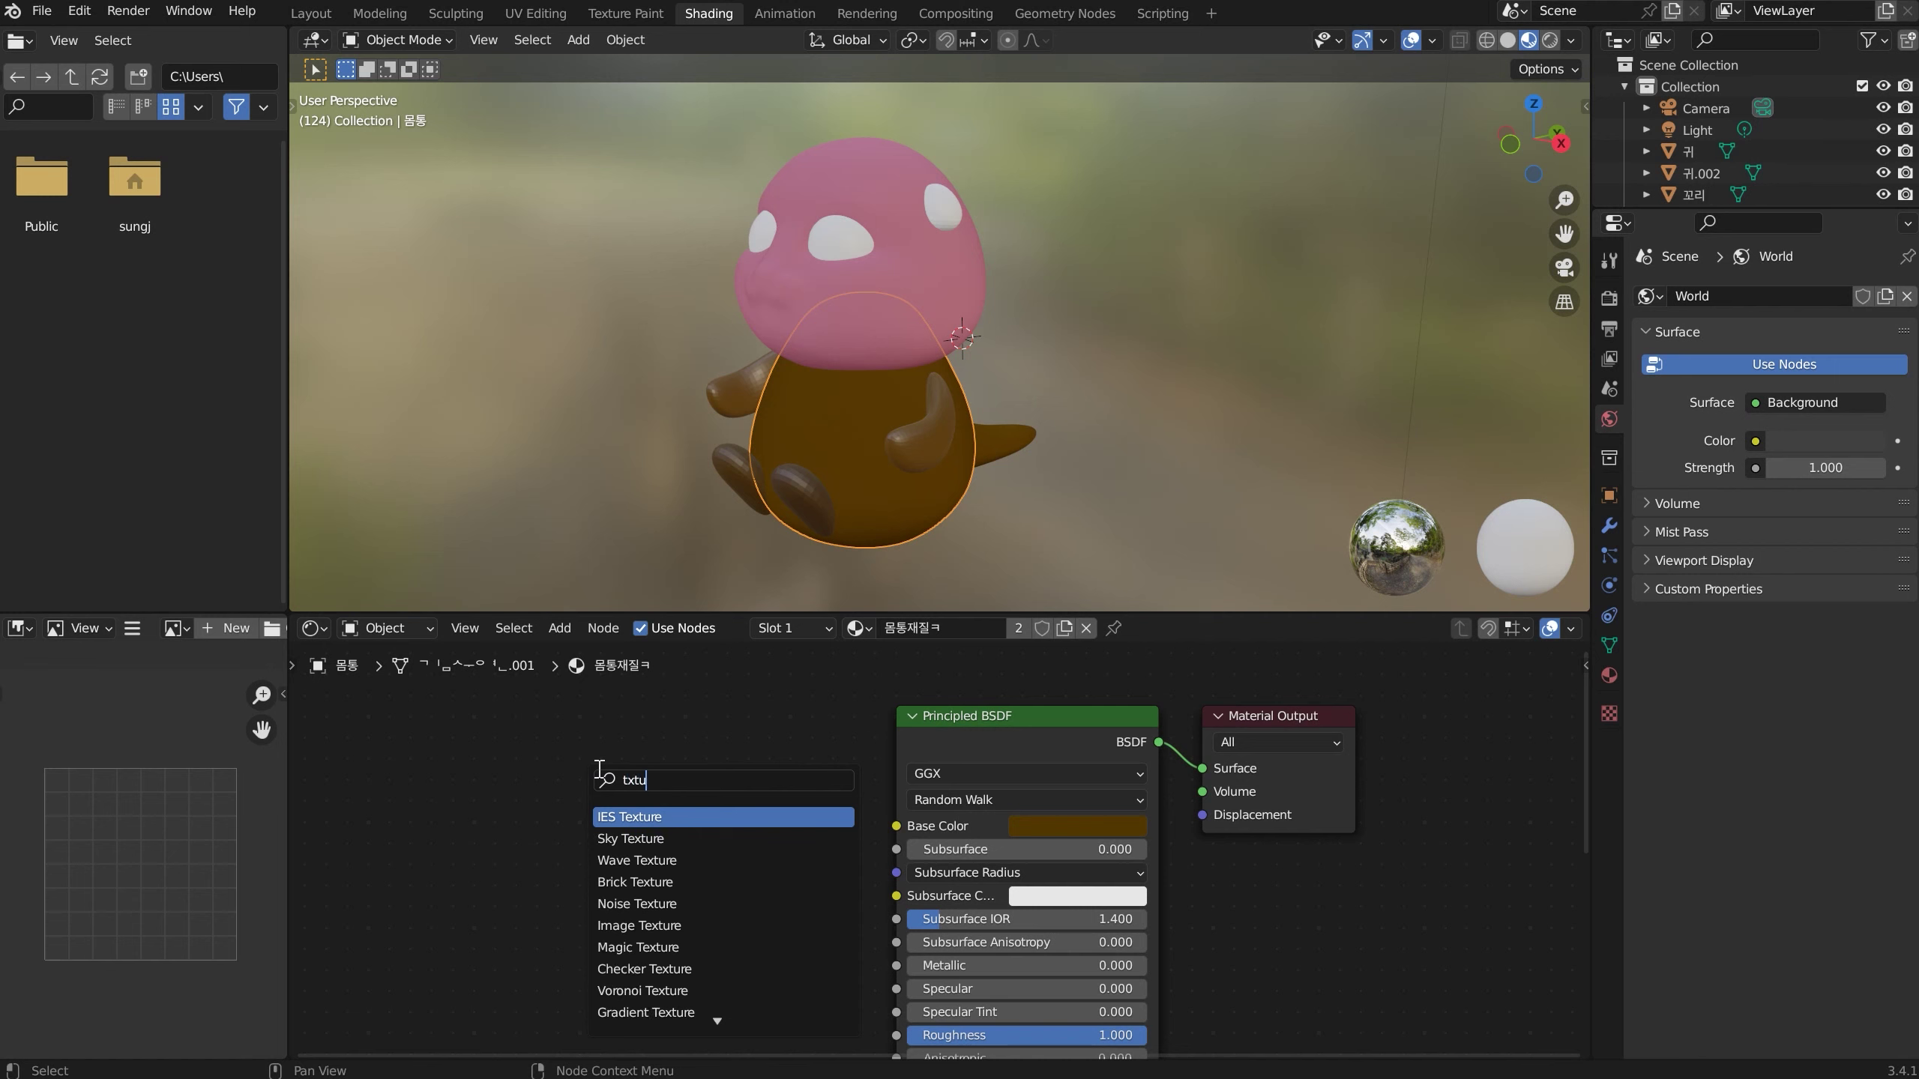
type("ext")
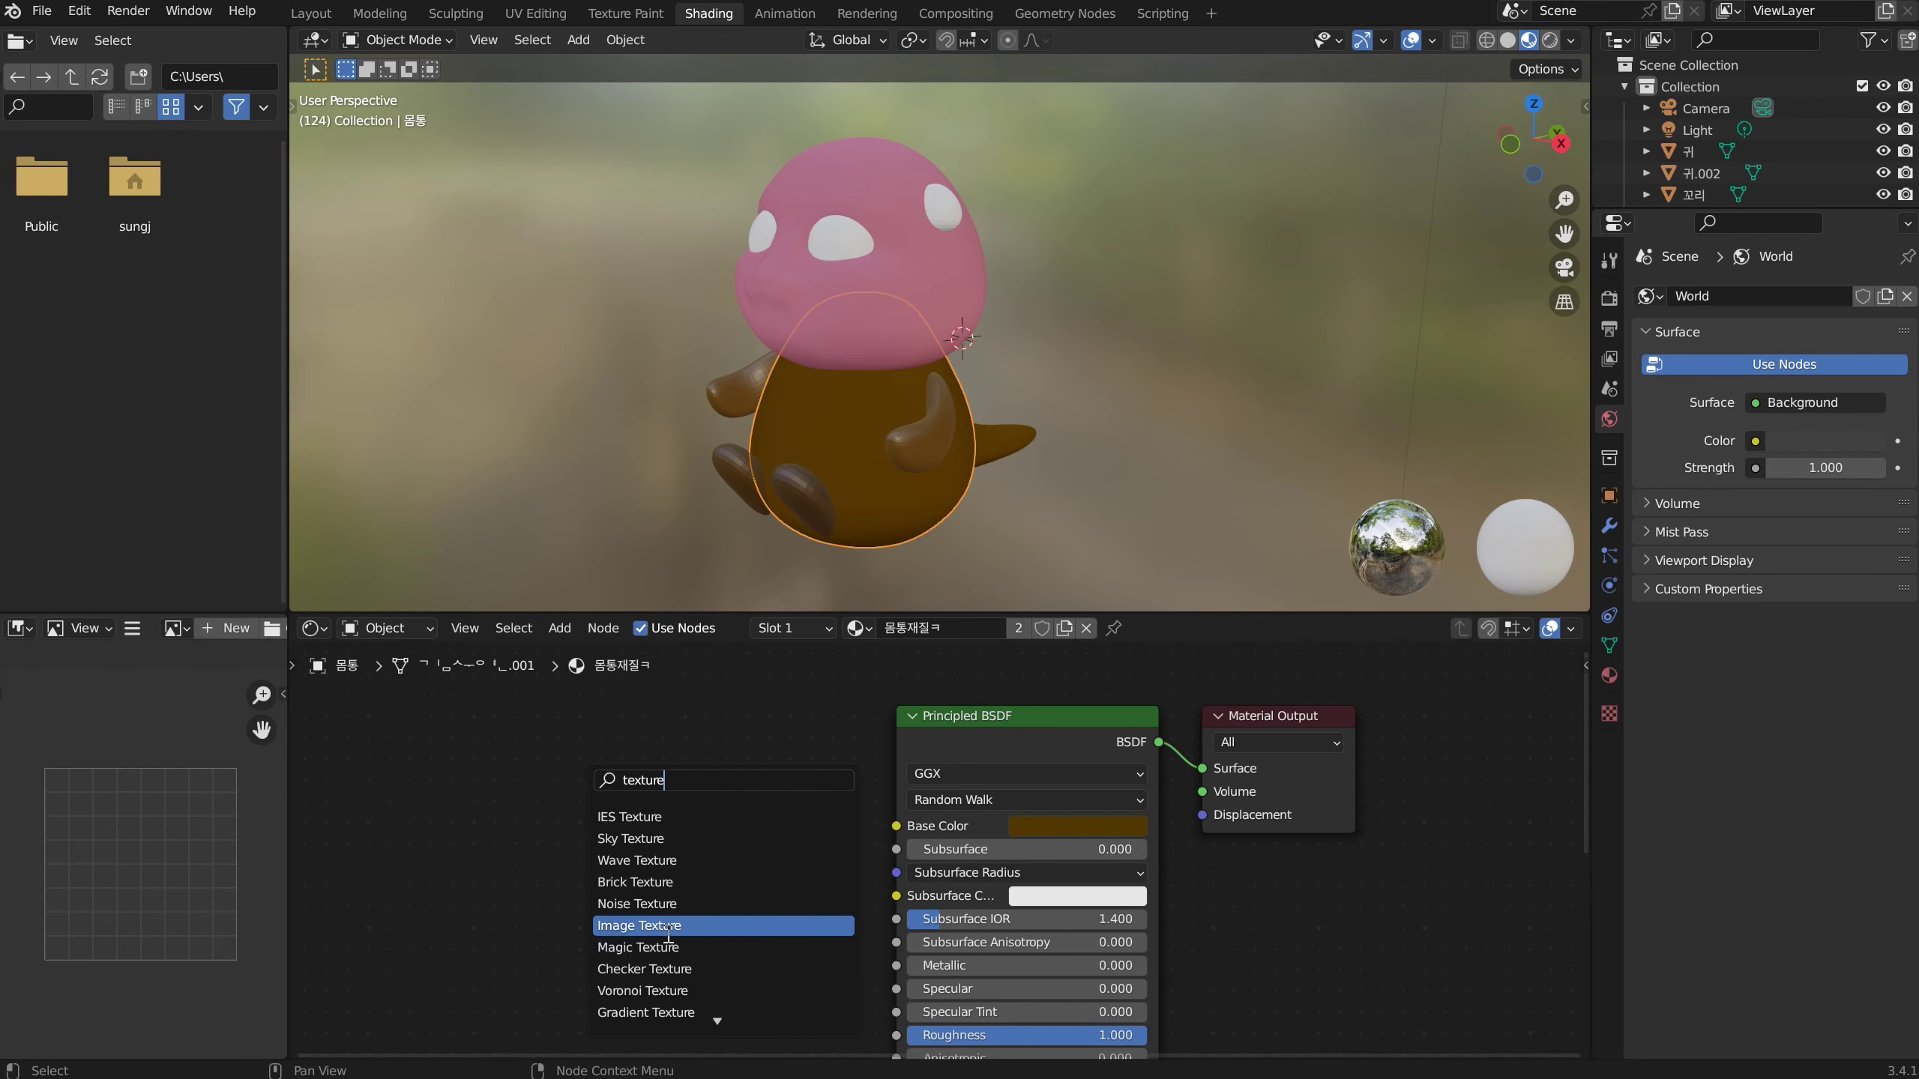
left_click(684, 930)
left_click(624, 904)
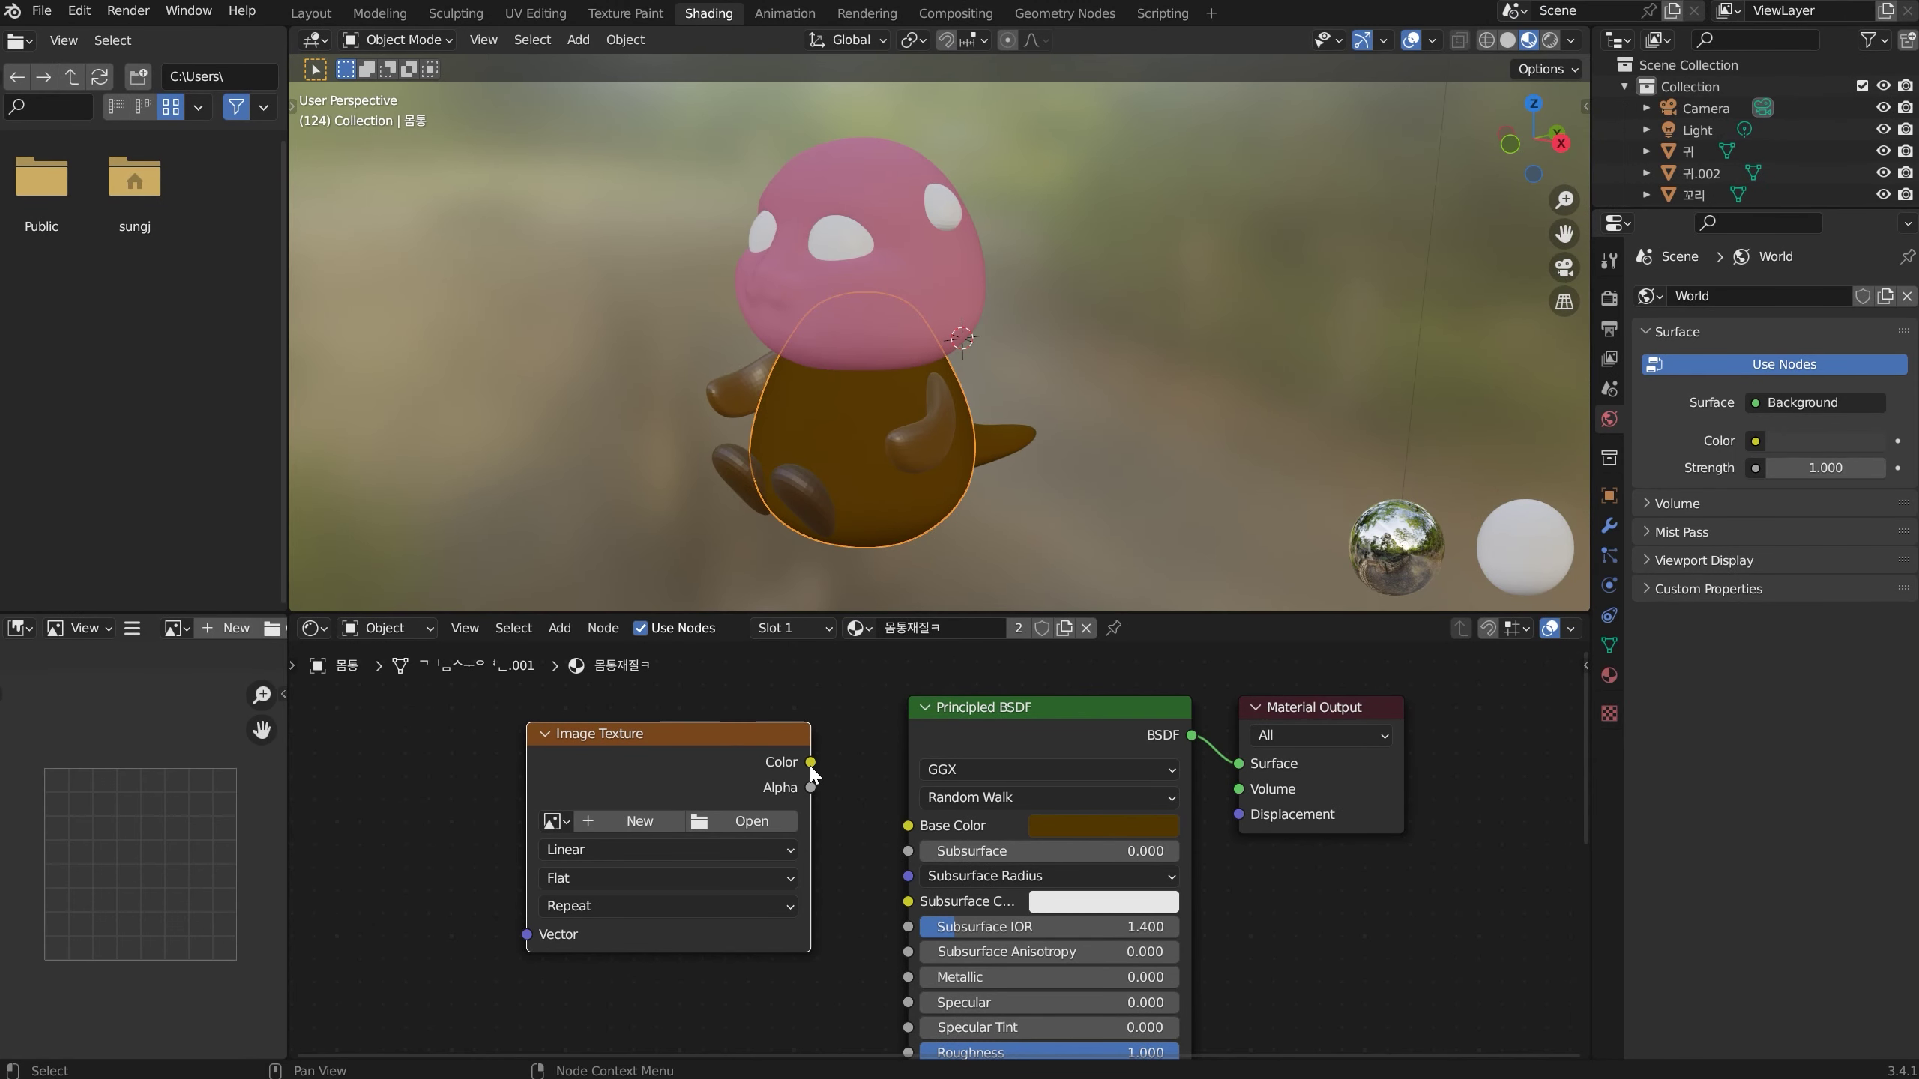
Connect the Image Texture's Color to Base Color and create a blank black 1024 × 1024 px image named Untitled for it
left_click_drag(810, 761, 908, 826)
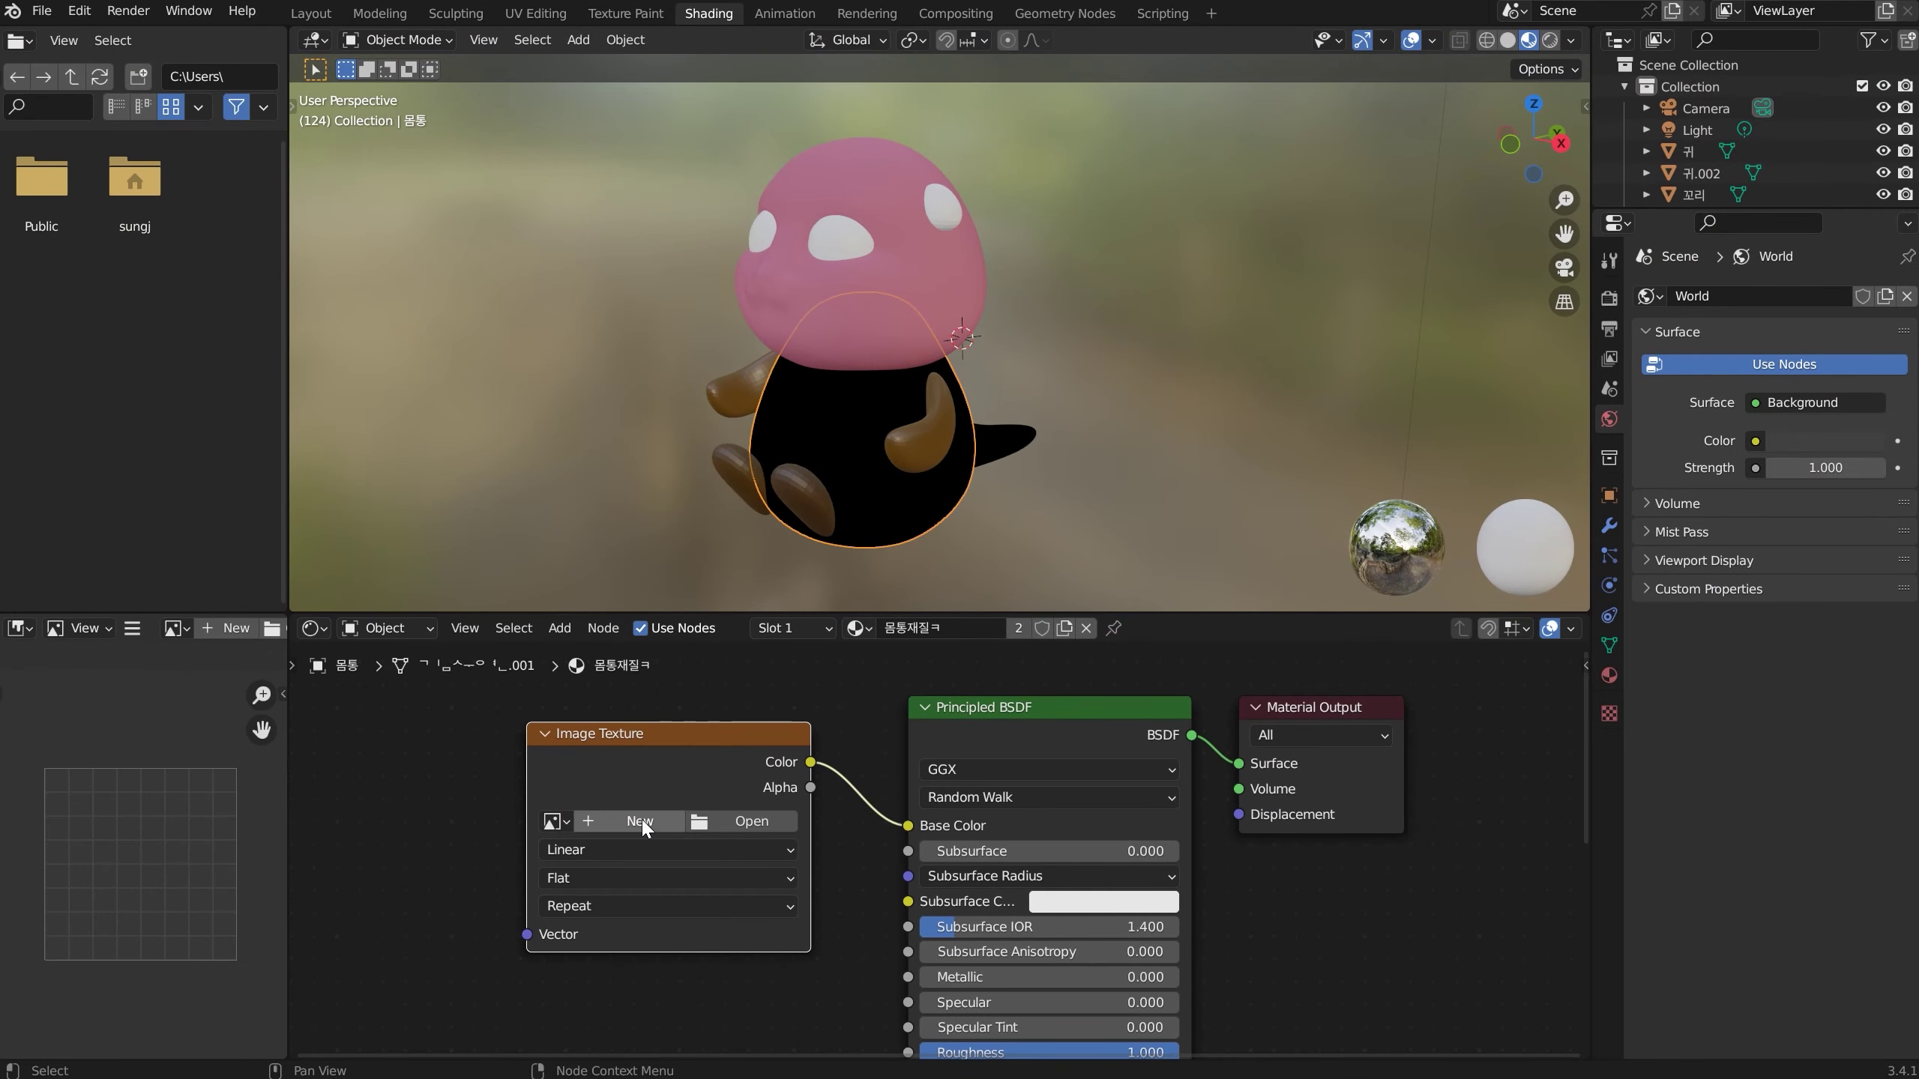
left_click(629, 815)
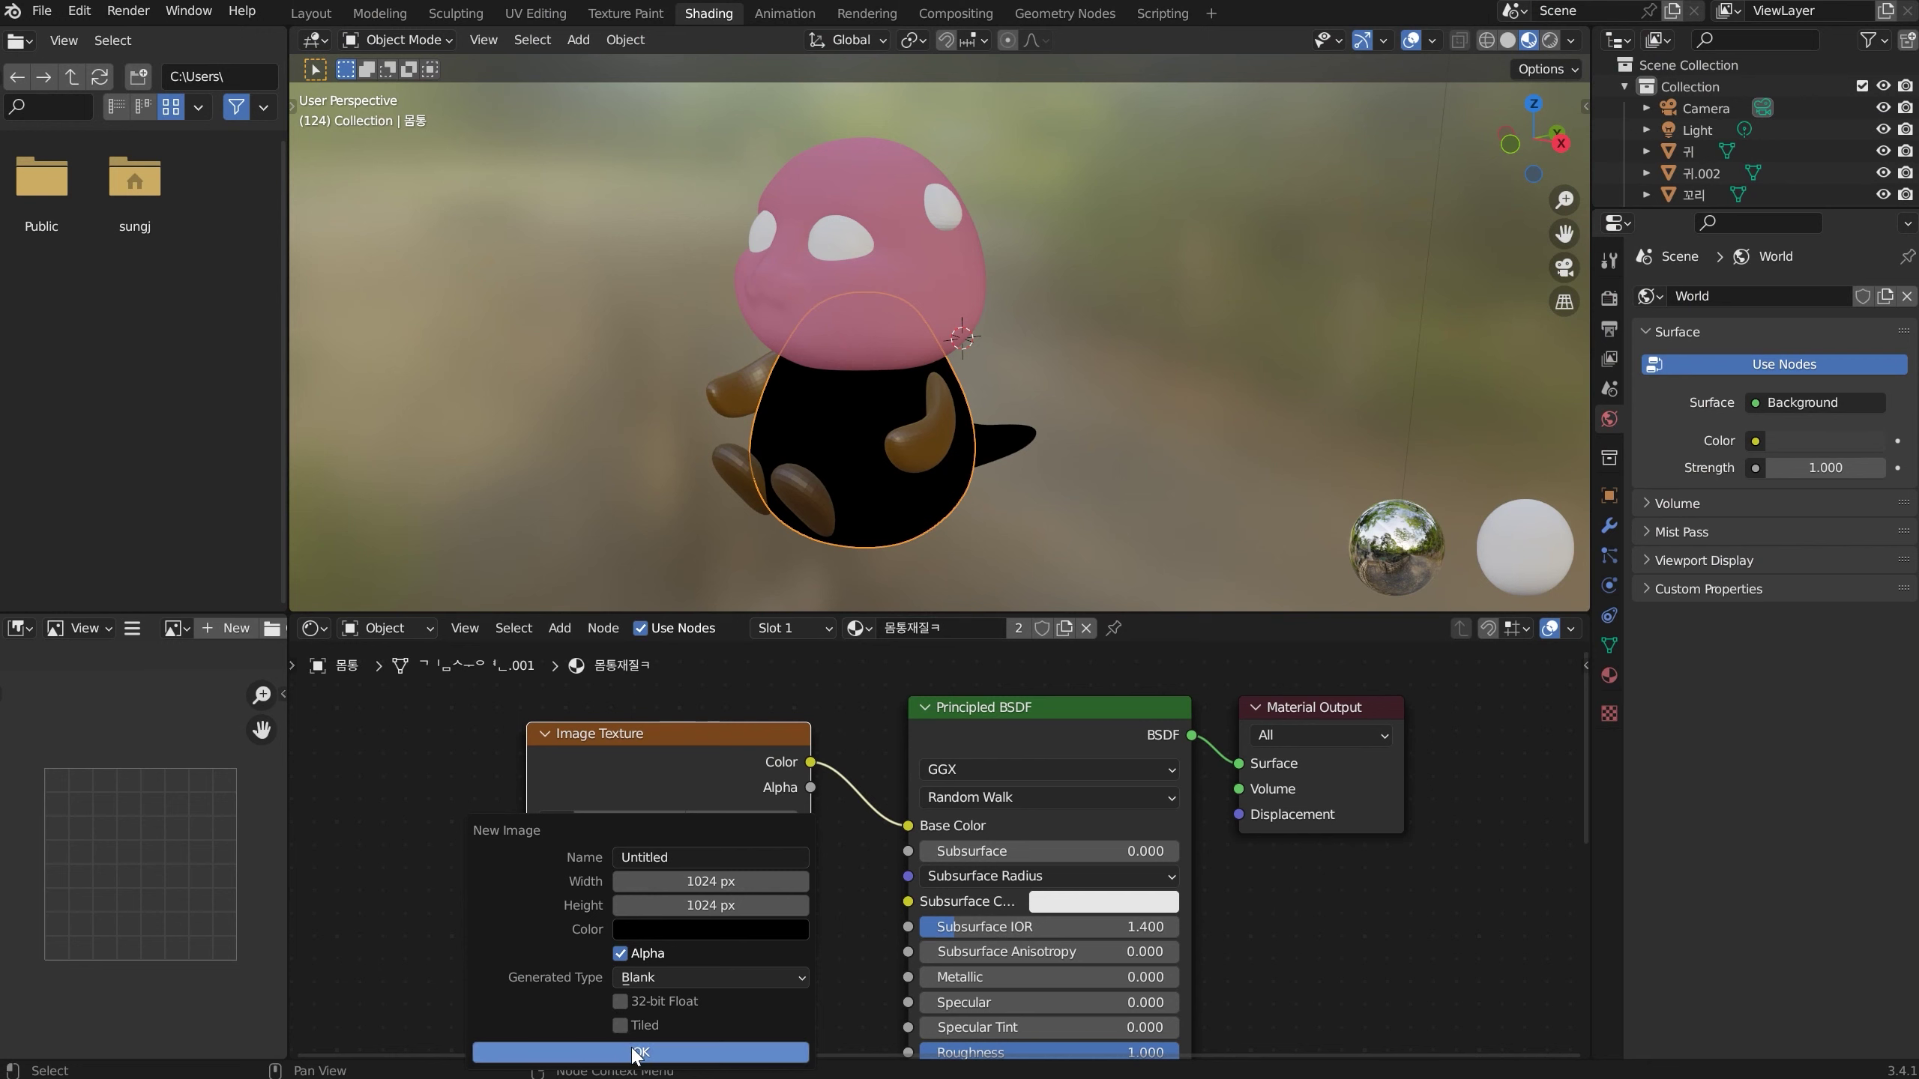
left_click(631, 1048)
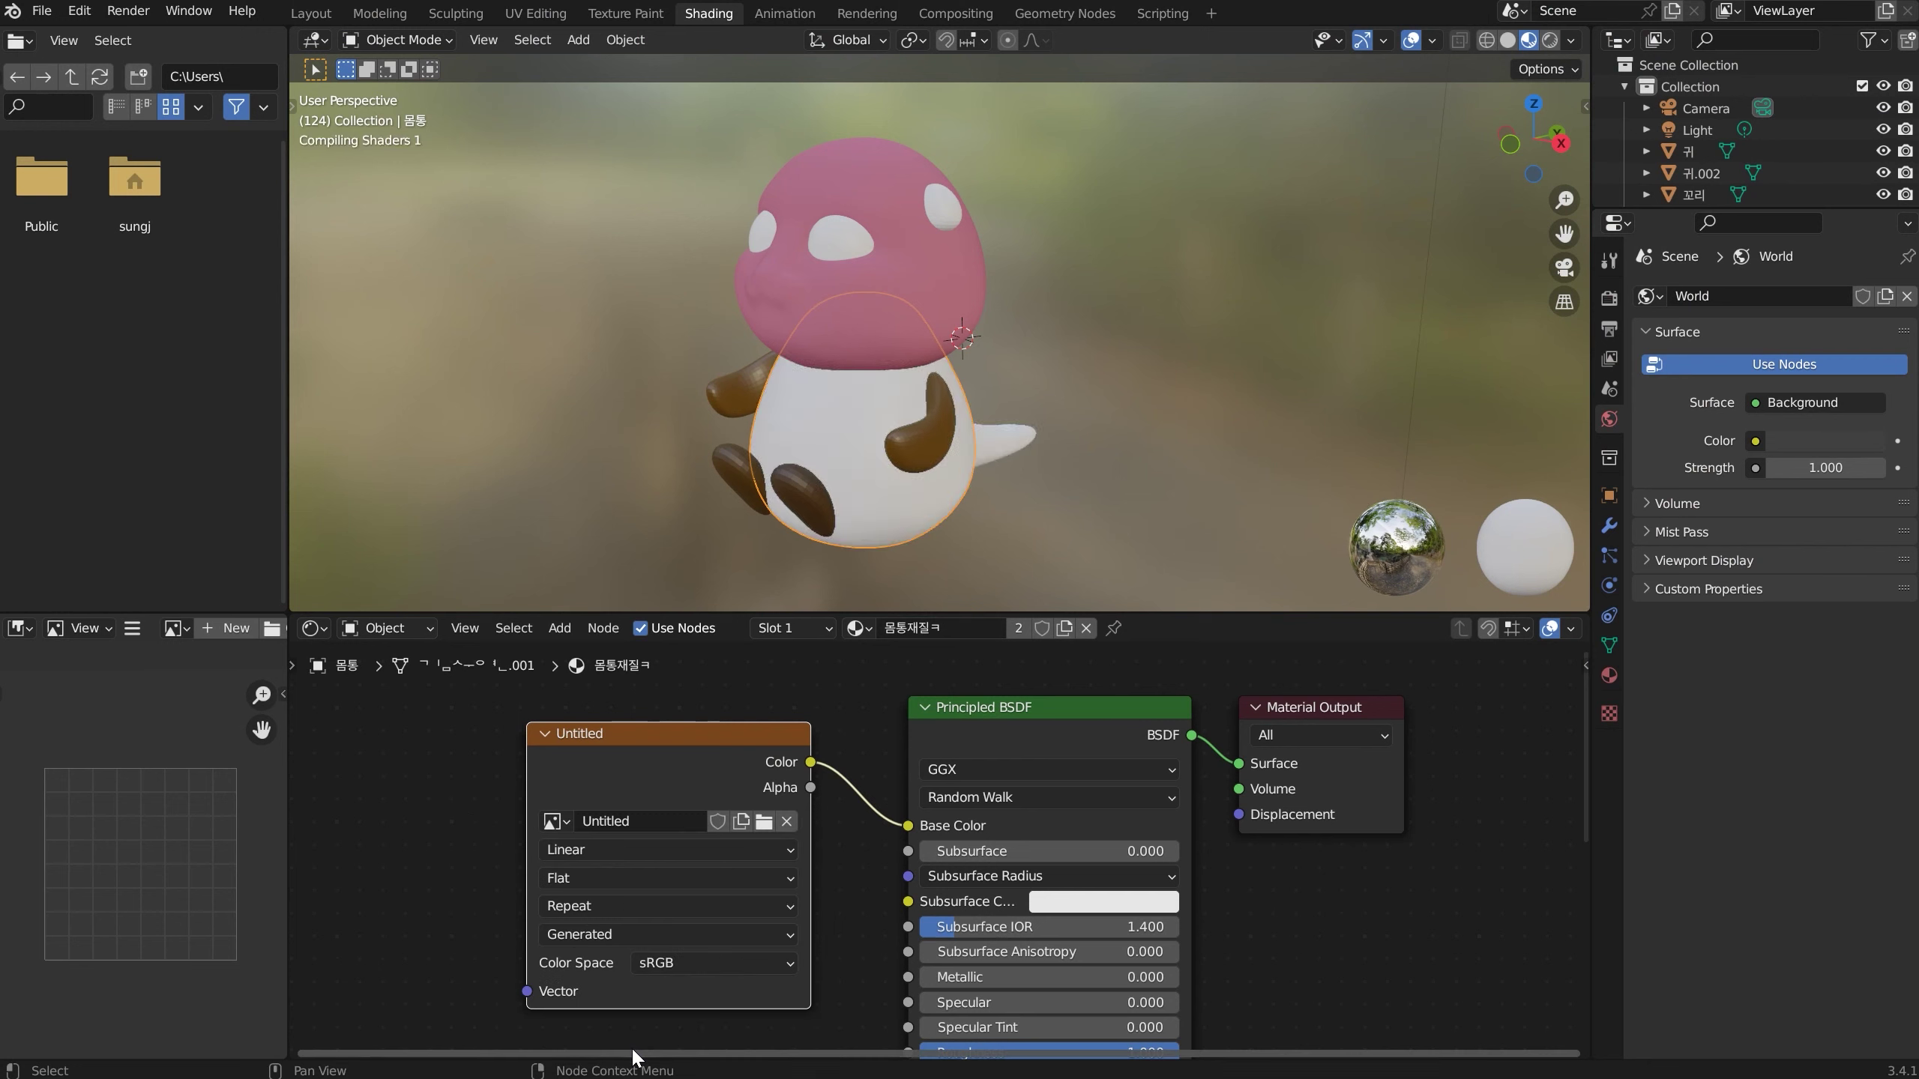
middle_click_drag(920, 449, 785, 377)
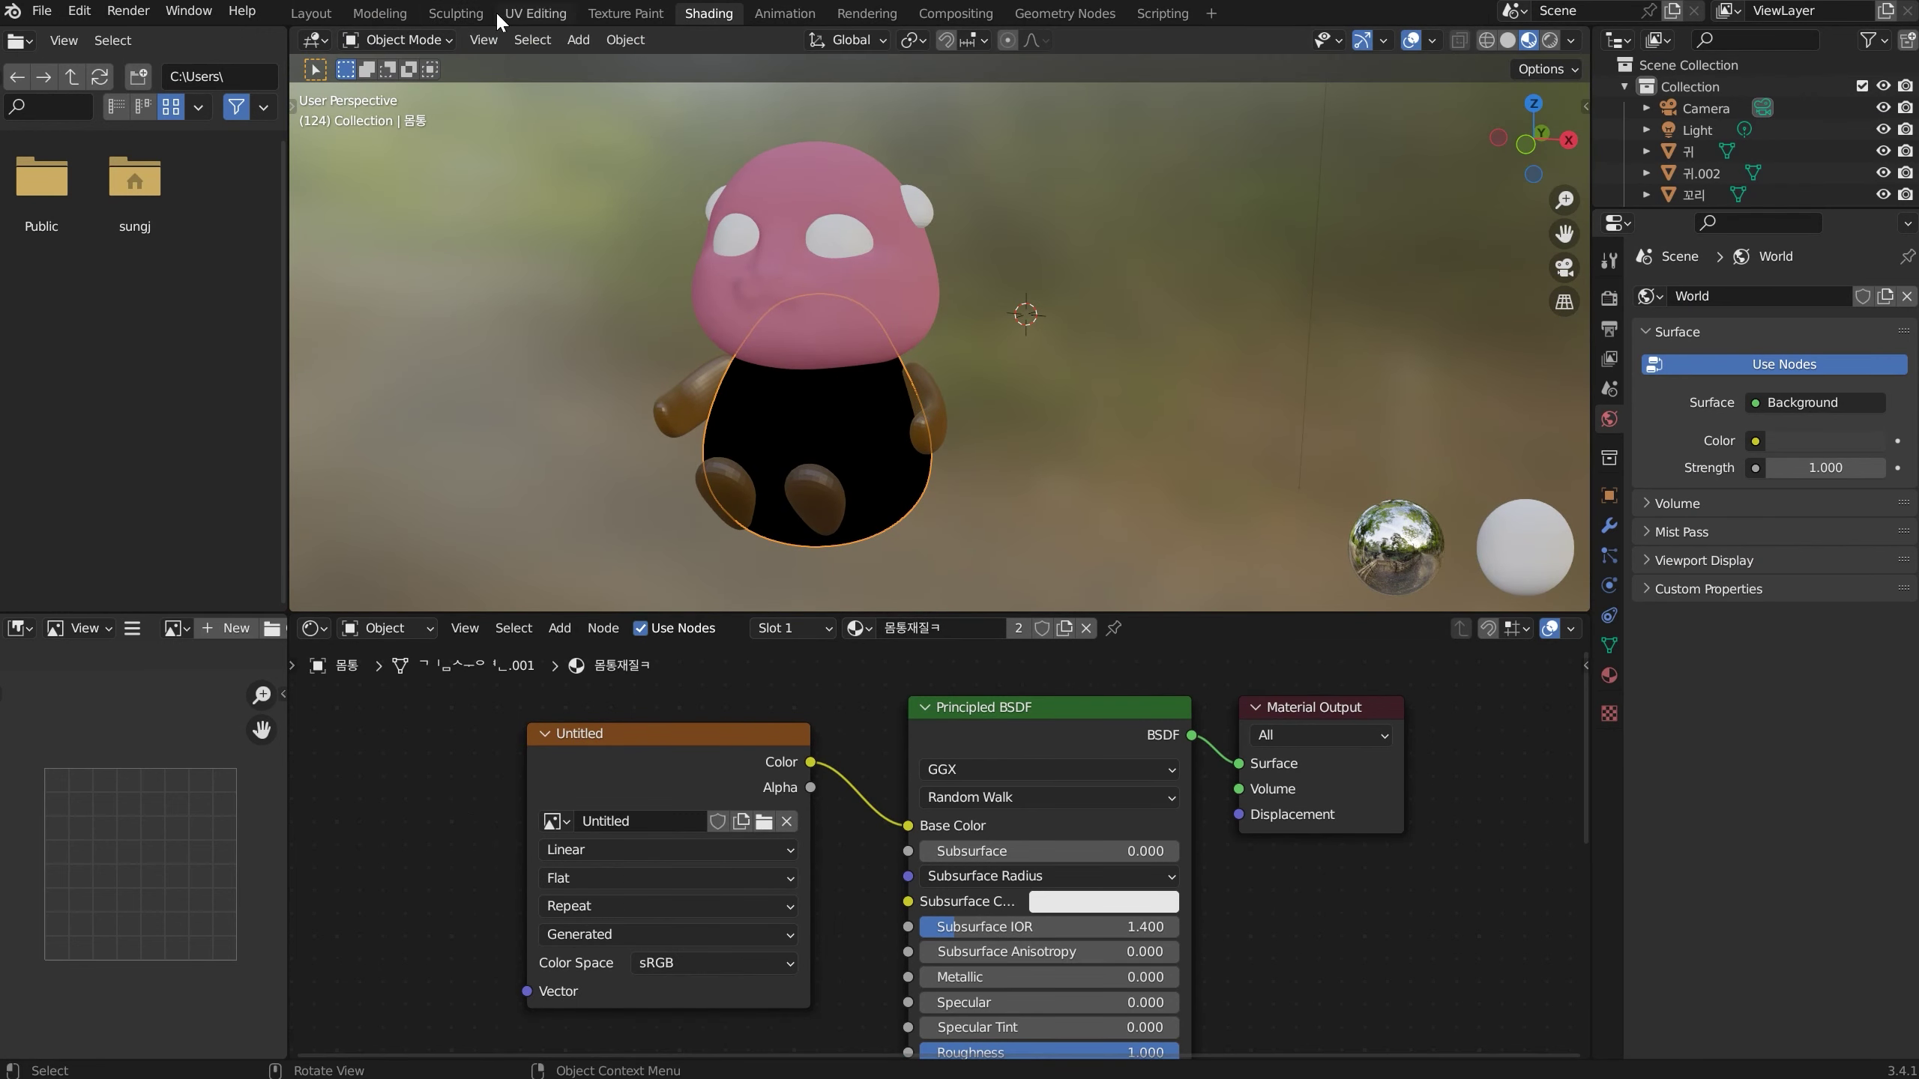
Switch to the Modeling workspace and put the body into Texture Paint mode
left_click(378, 14)
key("Tab")
middle_click_drag(791, 614, 891, 602, "shift")
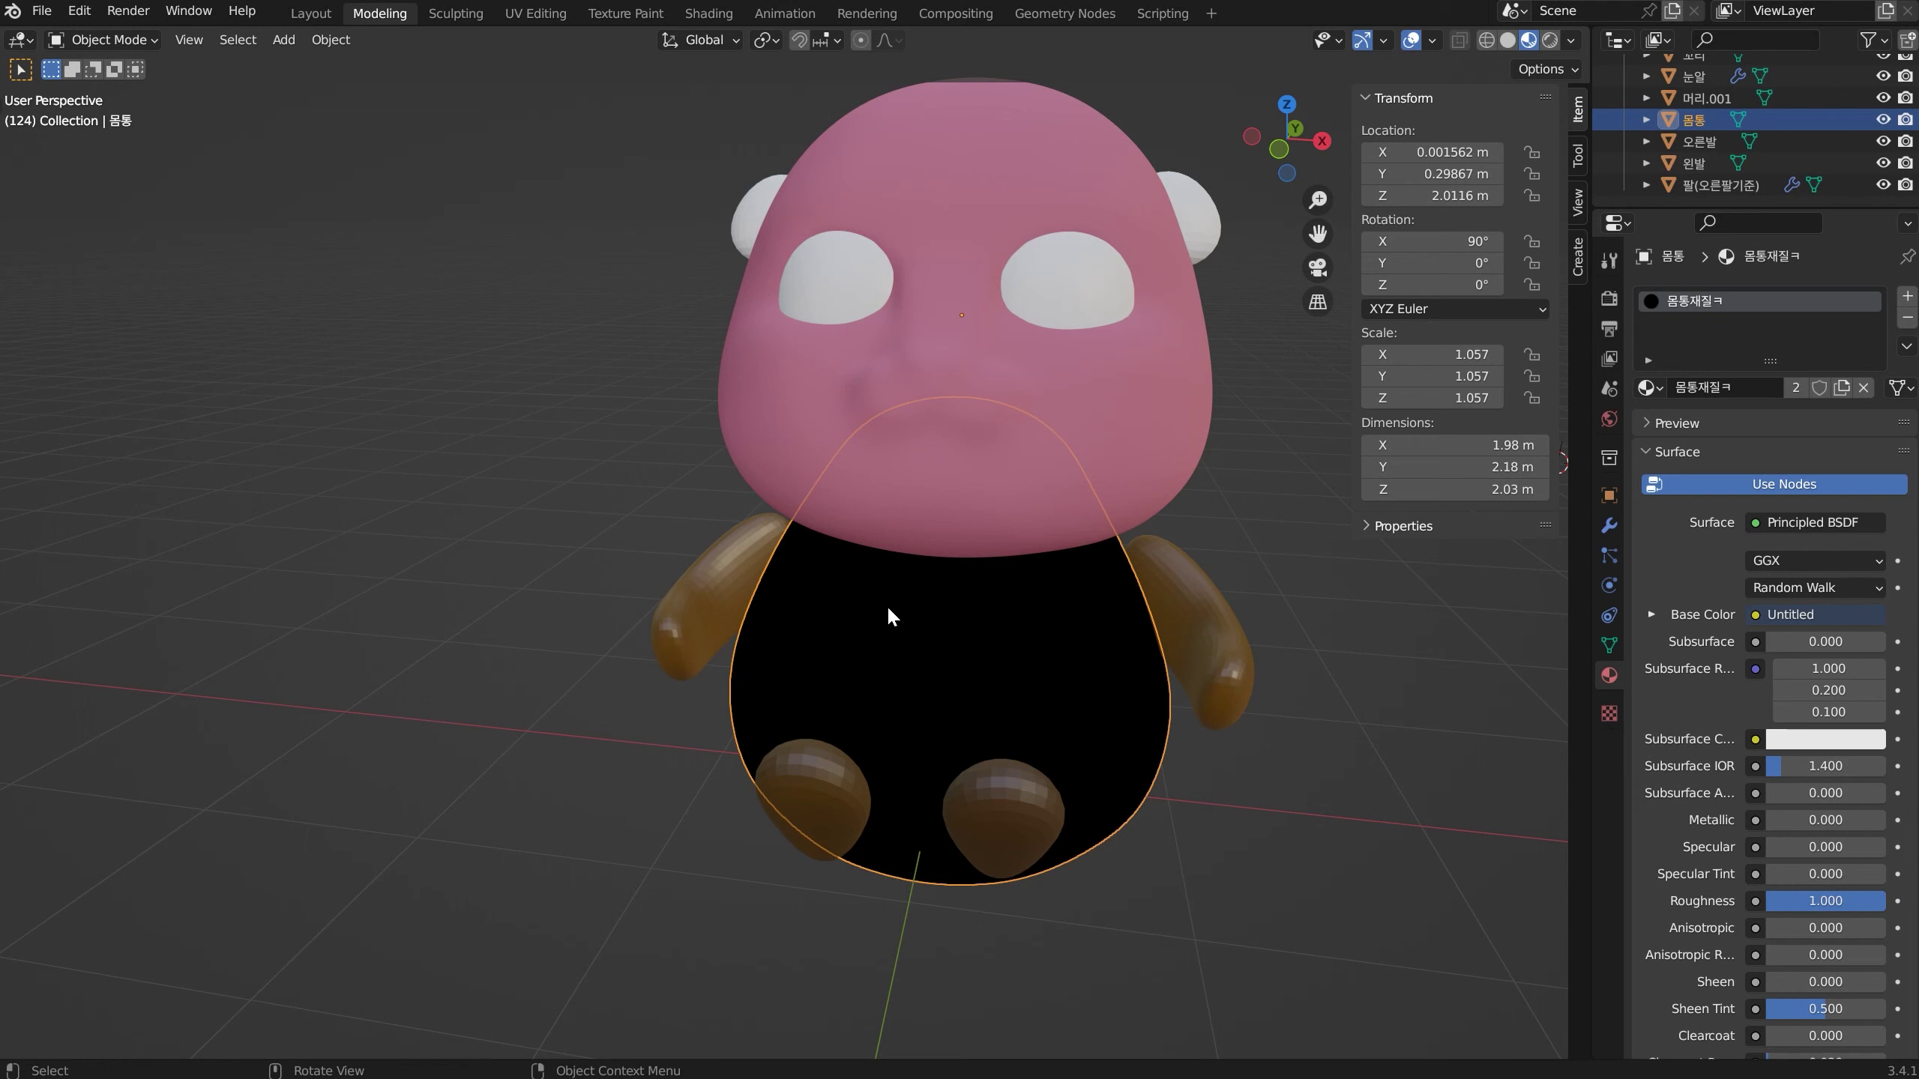
key("ctrl+Tab")
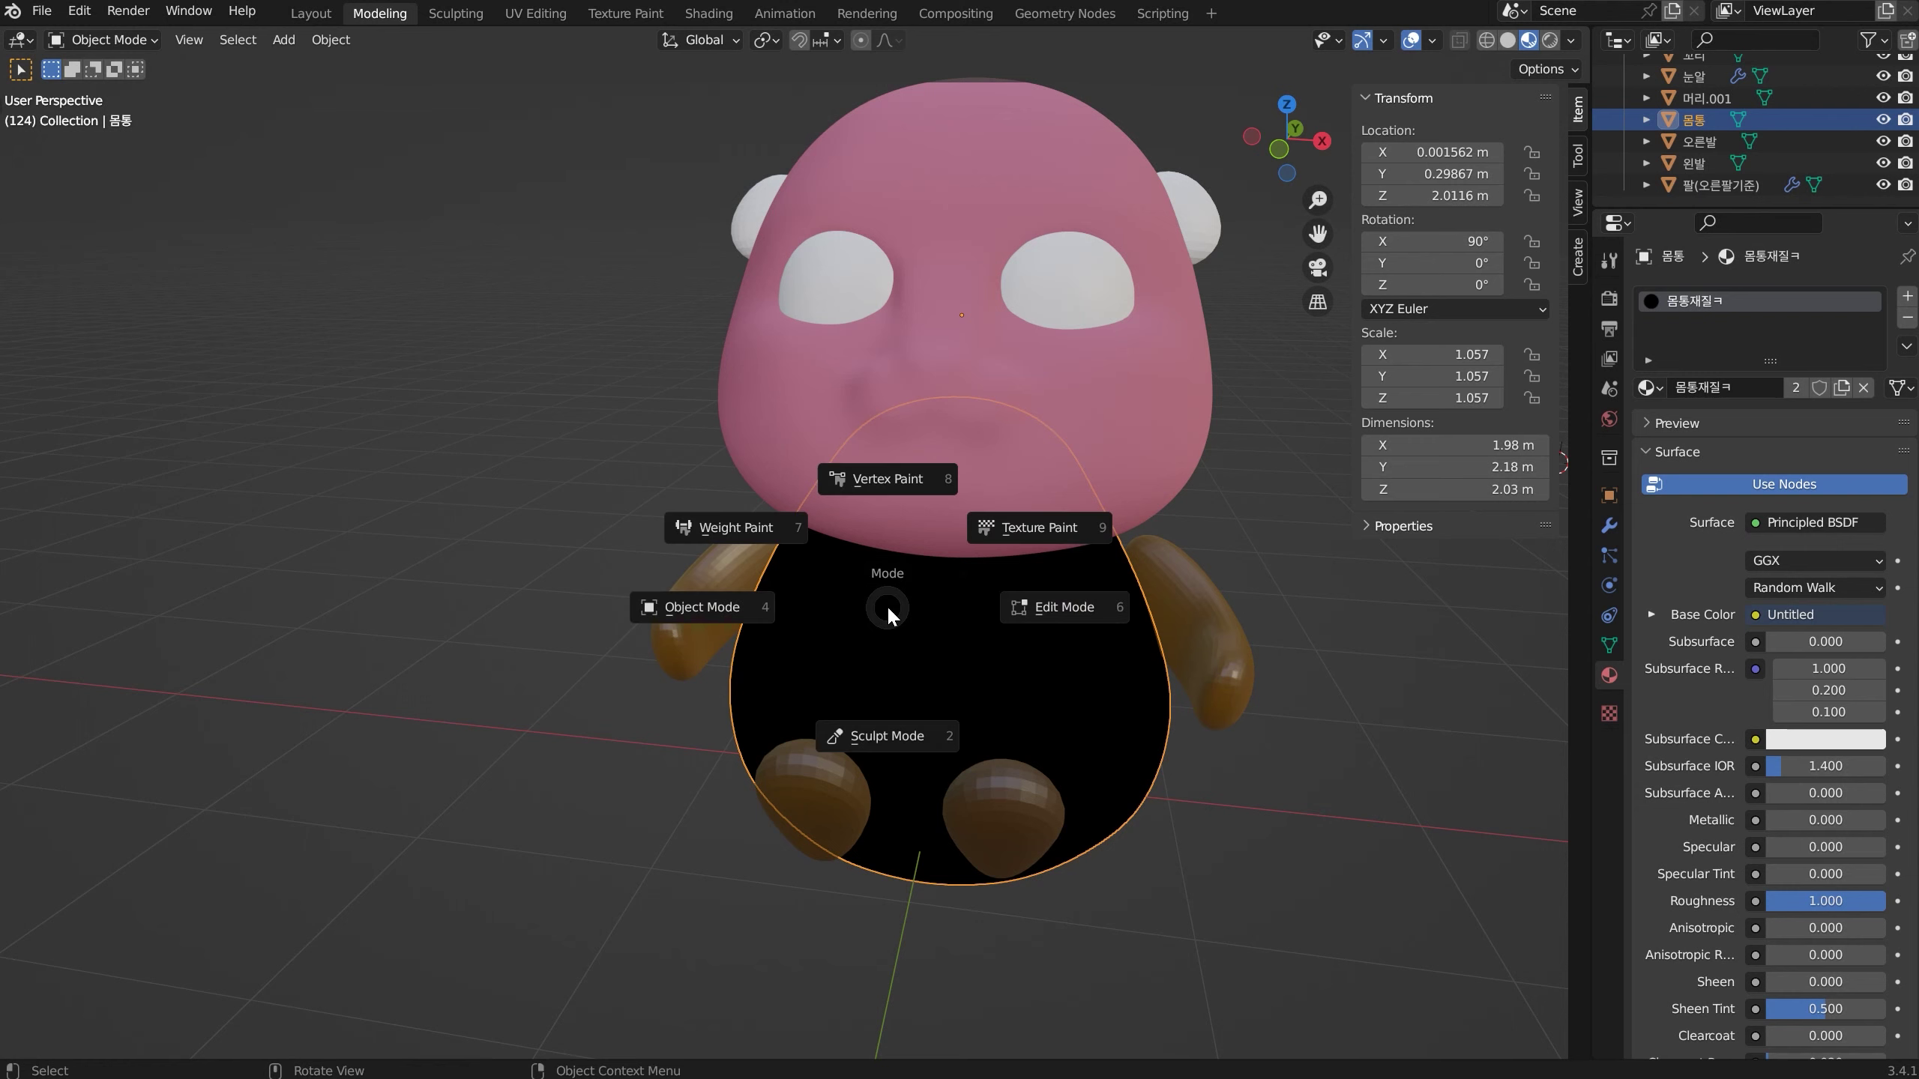
left_click(1018, 533)
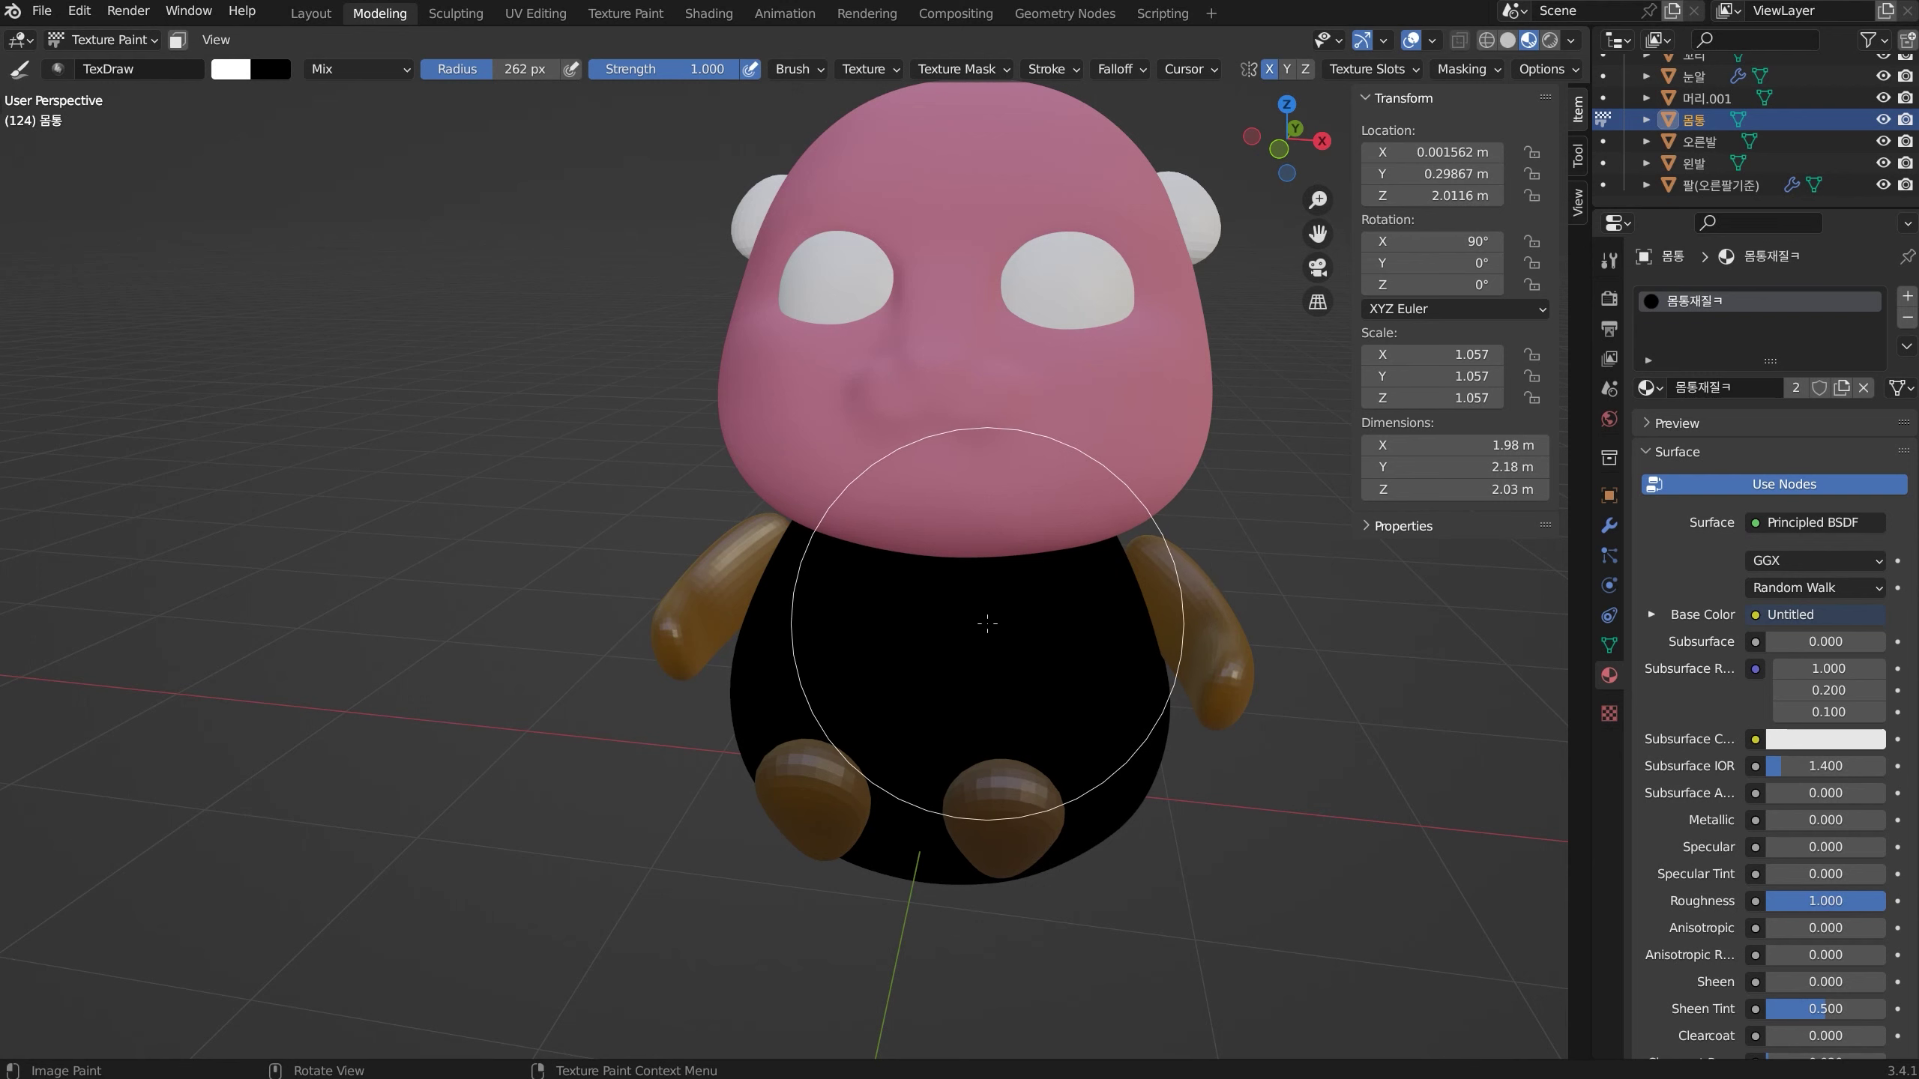
Set the brush radius to 72 px and paint mirrored white strokes down the front of the body
key("f")
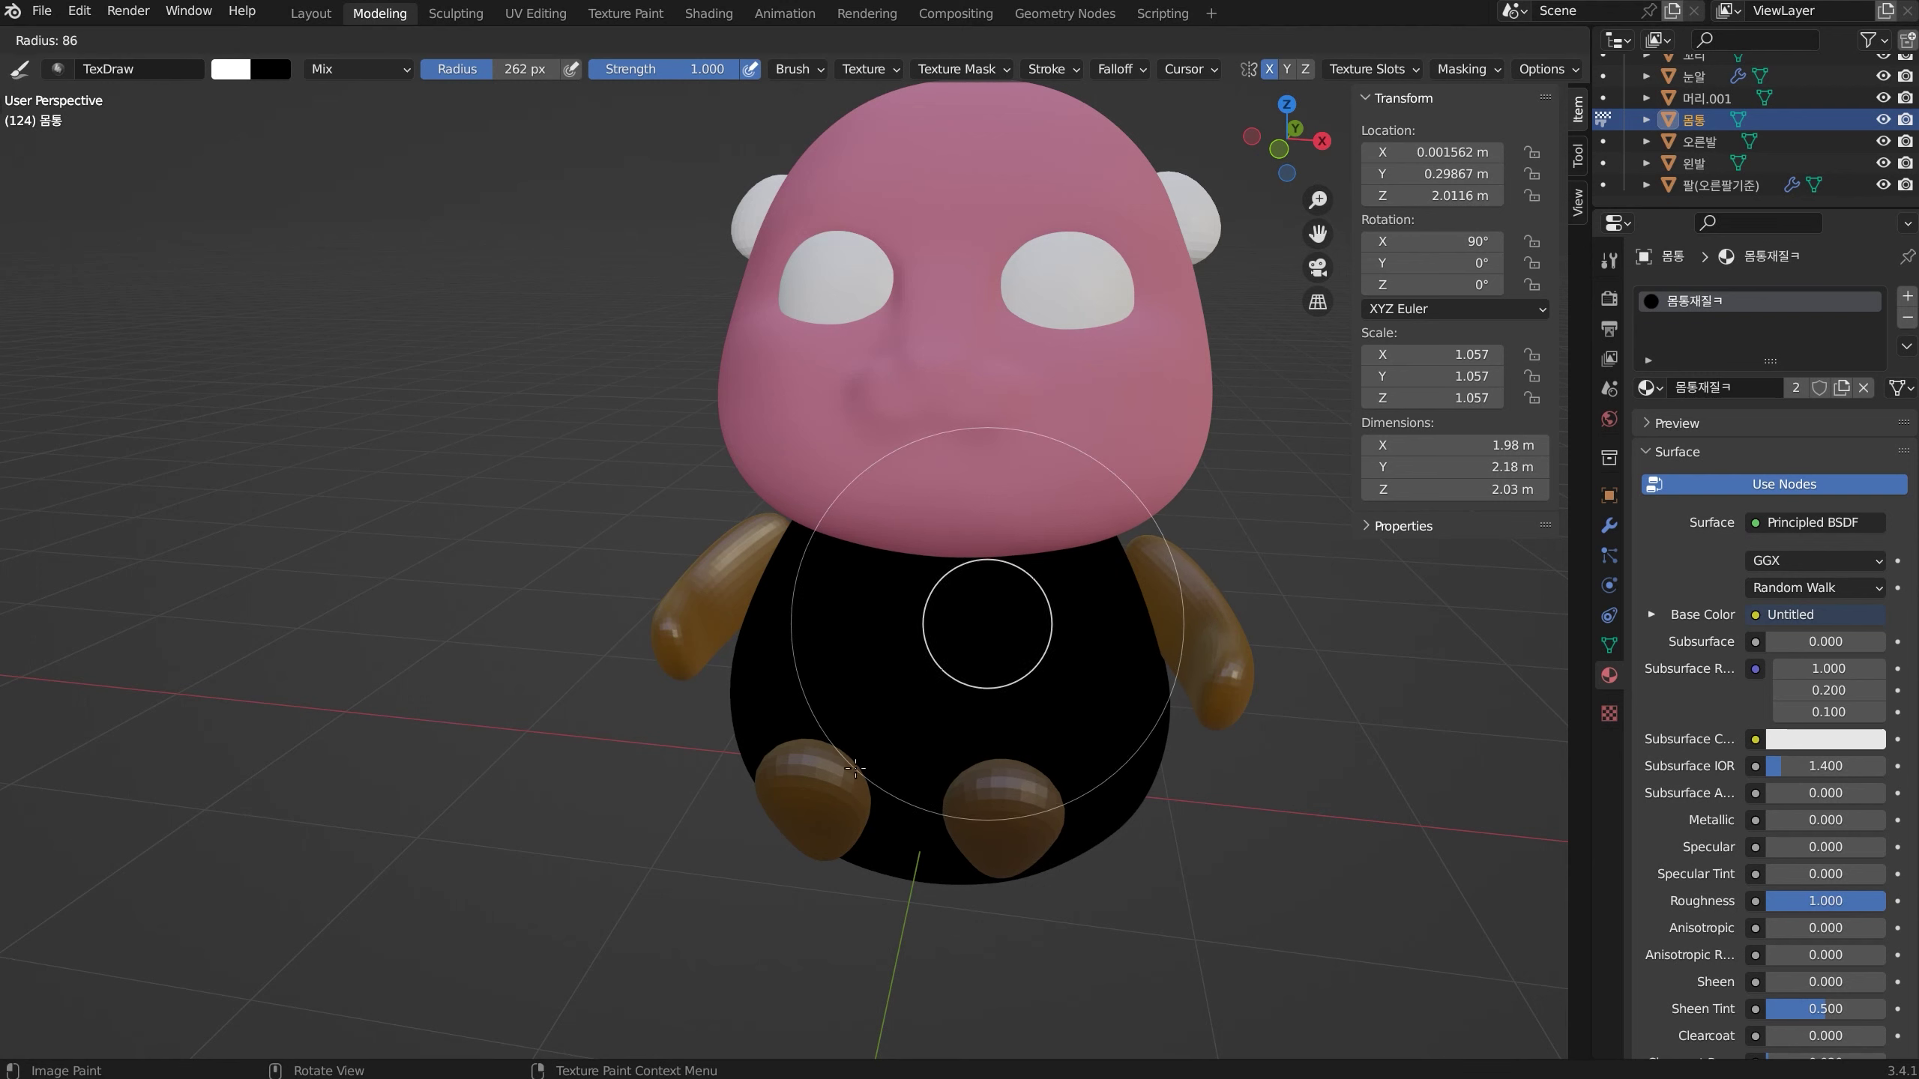
left_click(824, 803)
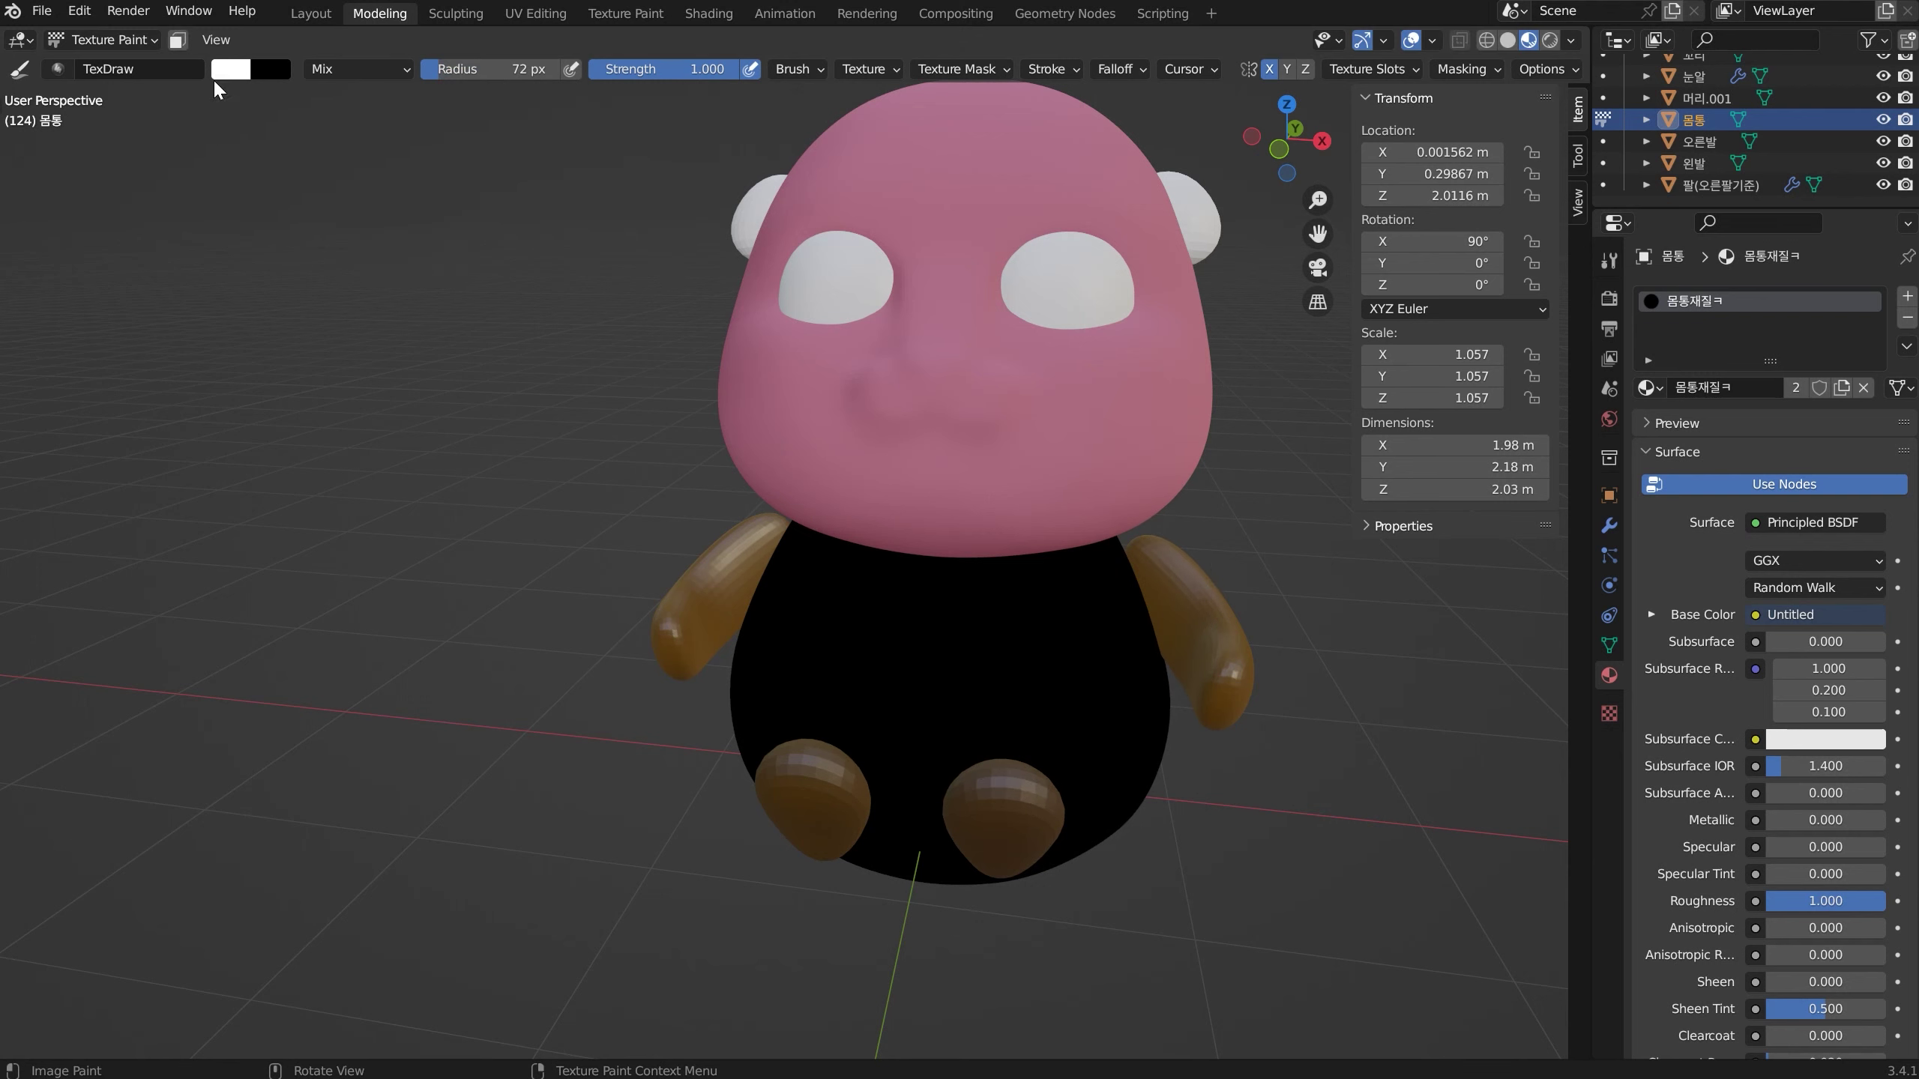
middle_click_drag(975, 724, 319, 83)
left_click(241, 82)
mouse_move(993, 686)
middle_mouse_down()
mouse_move(987, 724)
mouse_move(1032, 532)
middle_mouse_up()
mouse_move(1033, 531)
left_mouse_down()
mouse_move(1092, 643)
mouse_move(1087, 685)
left_mouse_up()
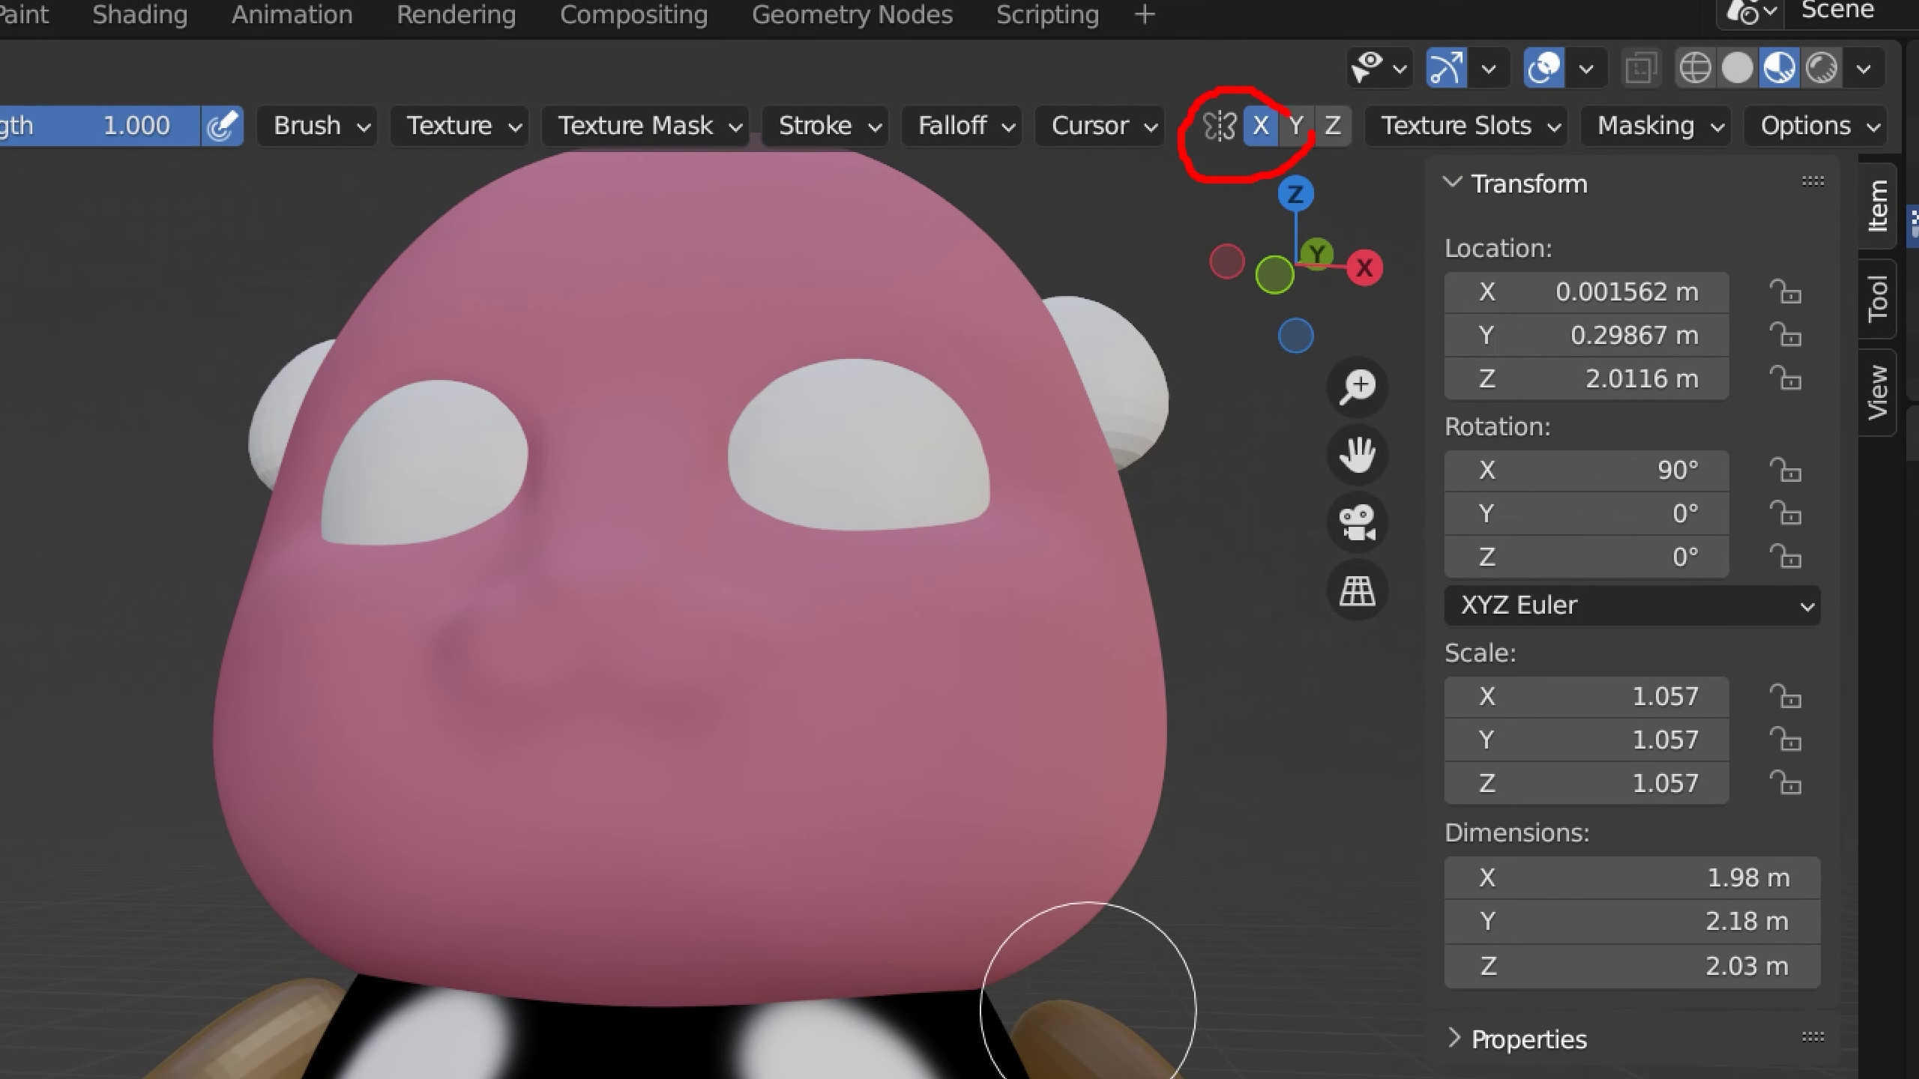
Fill in the belly and both sides of the body's front with white paint, leaving the underside and back black
mouse_move(947, 485)
middle_mouse_down()
mouse_move(929, 498)
mouse_move(984, 570)
mouse_move(814, 502)
middle_mouse_up()
scroll(813, 501, "up", 3)
mouse_move(882, 425)
left_mouse_down()
mouse_move(757, 398)
mouse_move(878, 523)
mouse_move(839, 459)
mouse_move(857, 506)
mouse_move(927, 516)
mouse_move(906, 574)
left_mouse_up()
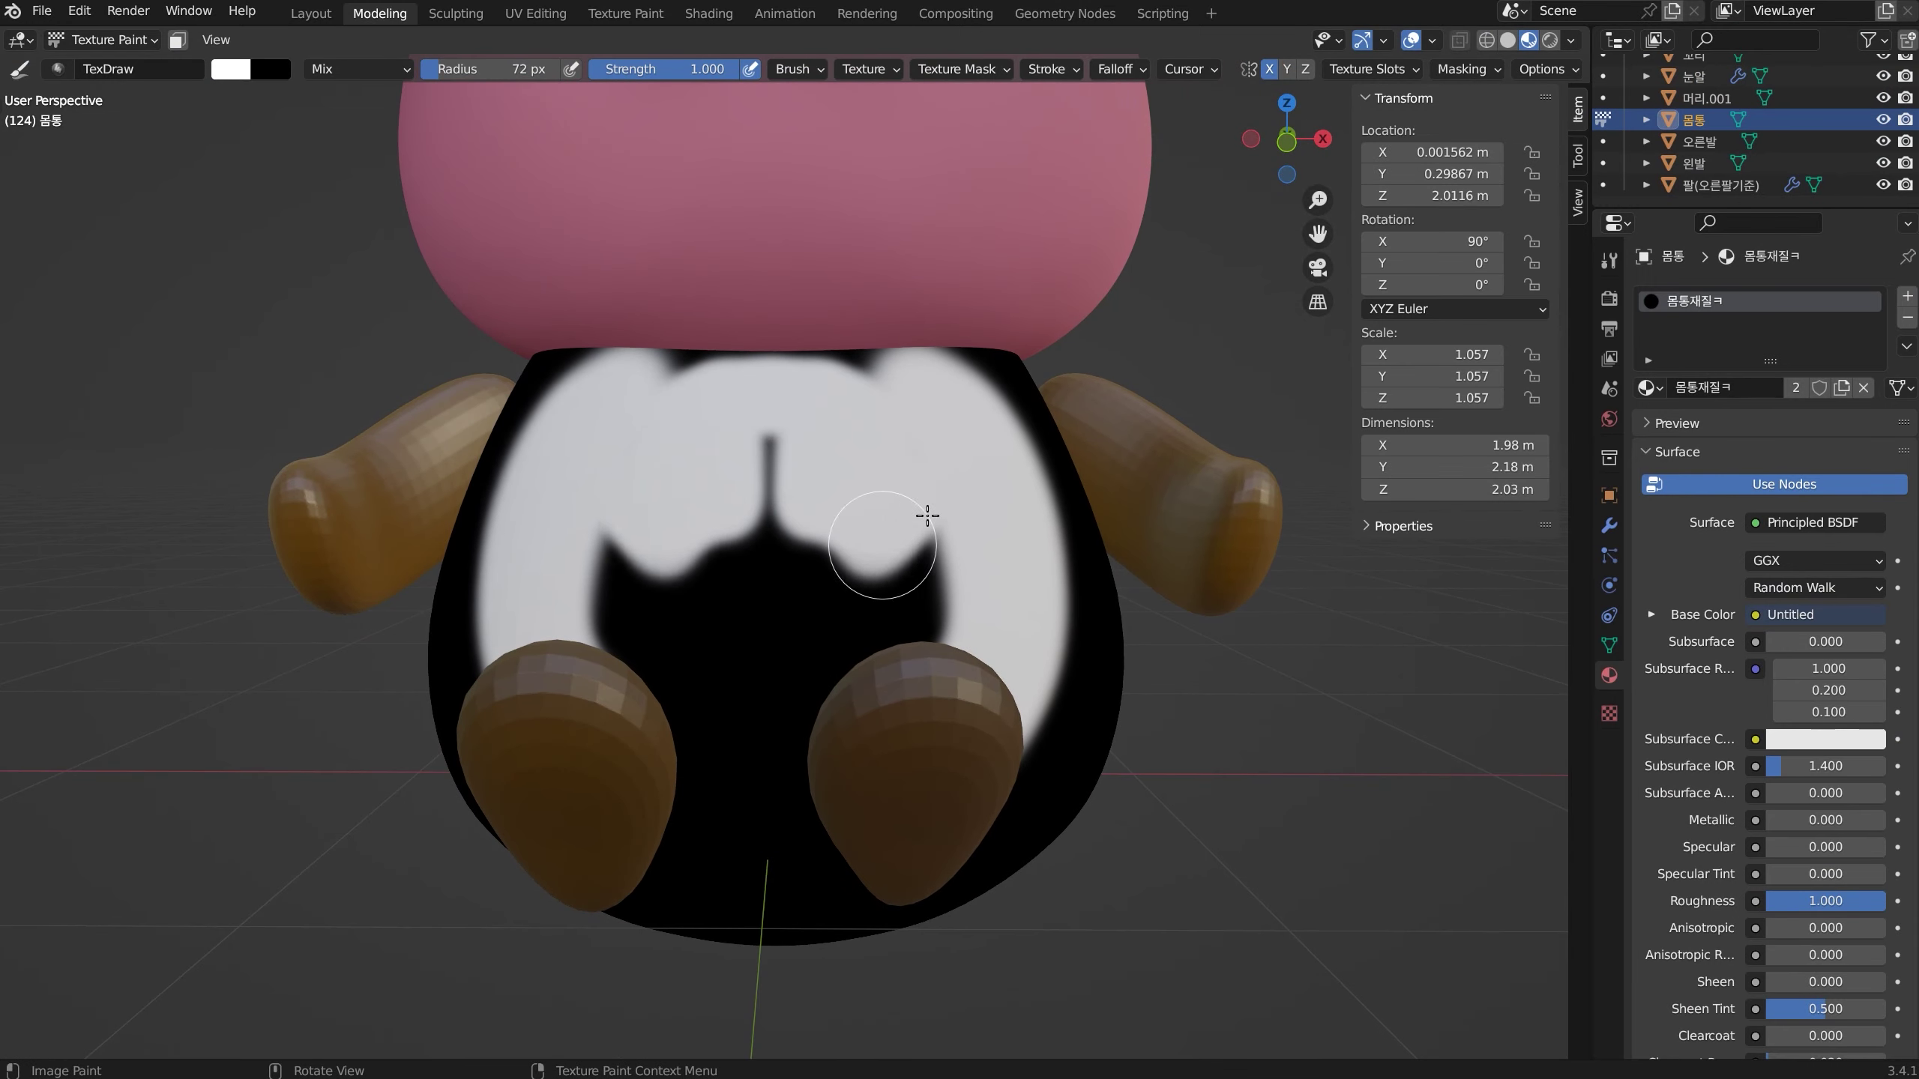
middle_click_drag(906, 574, 770, 492)
left_click_drag(771, 493, 743, 537)
mouse_move(744, 536)
middle_mouse_down()
mouse_move(819, 536)
mouse_move(755, 400)
middle_mouse_up()
mouse_move(756, 400)
left_mouse_down()
mouse_move(746, 369)
mouse_move(813, 287)
mouse_move(1017, 278)
mouse_move(934, 442)
mouse_move(940, 424)
left_mouse_up()
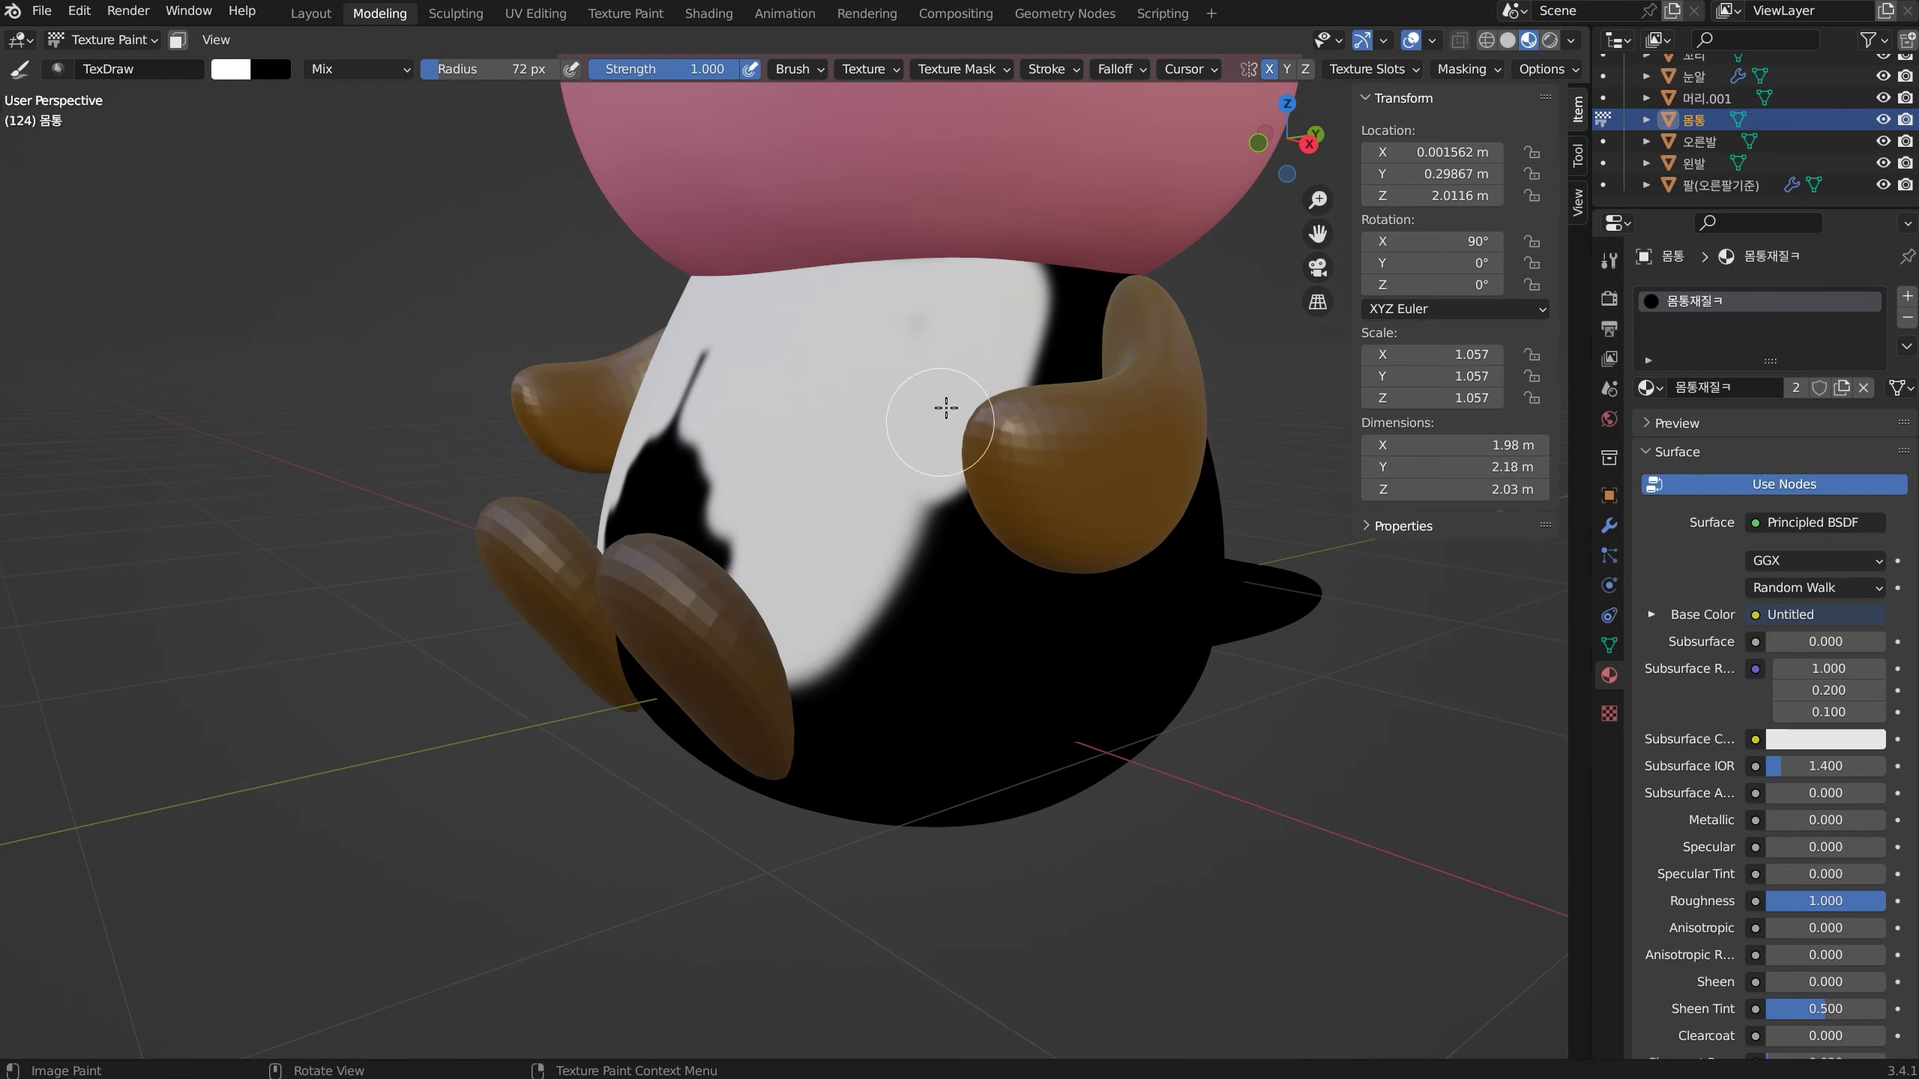
middle_click_drag(890, 450, 985, 505)
mouse_move(985, 506)
left_mouse_down()
mouse_move(848, 592)
mouse_move(942, 548)
mouse_move(874, 583)
left_mouse_up()
middle_click_drag(874, 583, 844, 573)
mouse_move(844, 573)
left_mouse_down()
mouse_move(655, 434)
mouse_move(626, 345)
left_mouse_up()
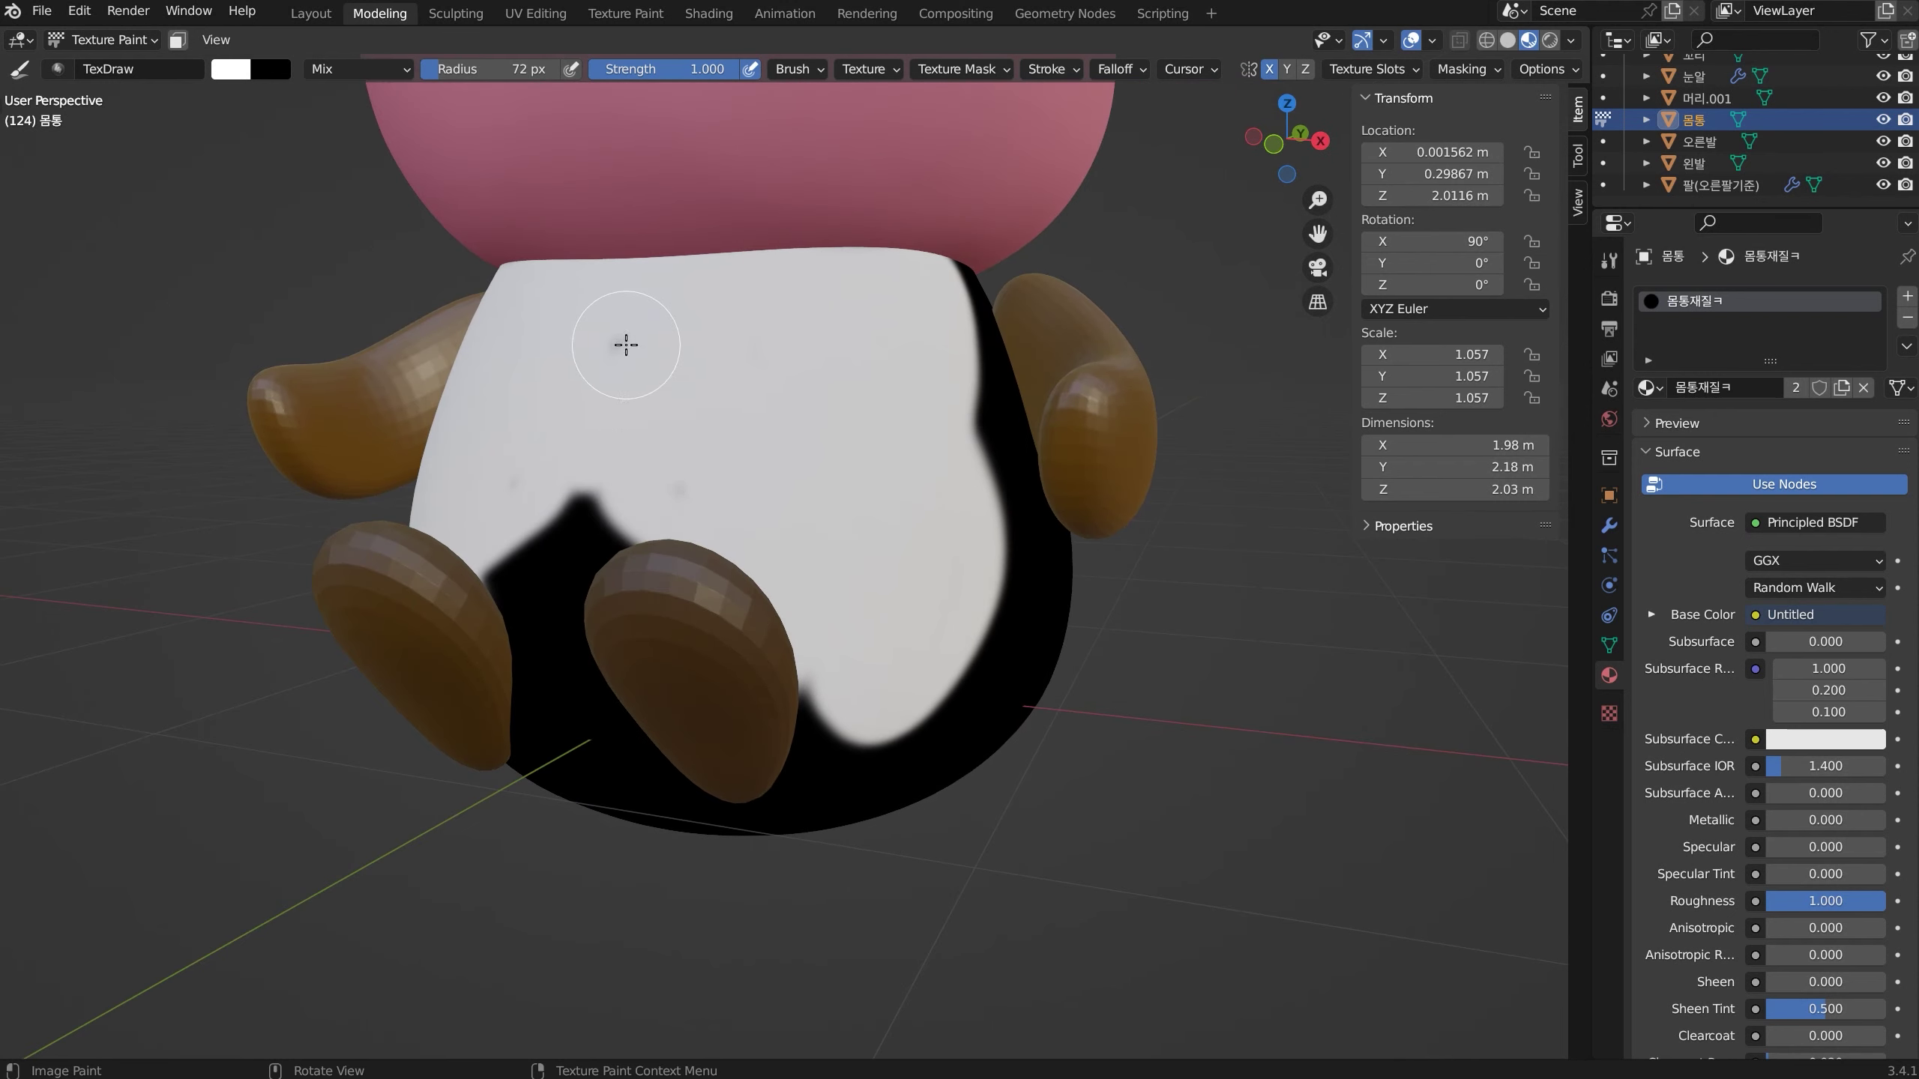
Change the brush color to bright pink and paint a solid patch across the middle of the belly
left_click(231, 68)
left_click_drag(305, 175, 327, 238)
mouse_move(521, 412)
left_mouse_down()
mouse_move(642, 408)
mouse_move(687, 446)
mouse_move(659, 421)
left_mouse_up()
Lower the brush strength to 0.305 and paint faint pink patches on both sides of the solid belly patch
key("shift+f")
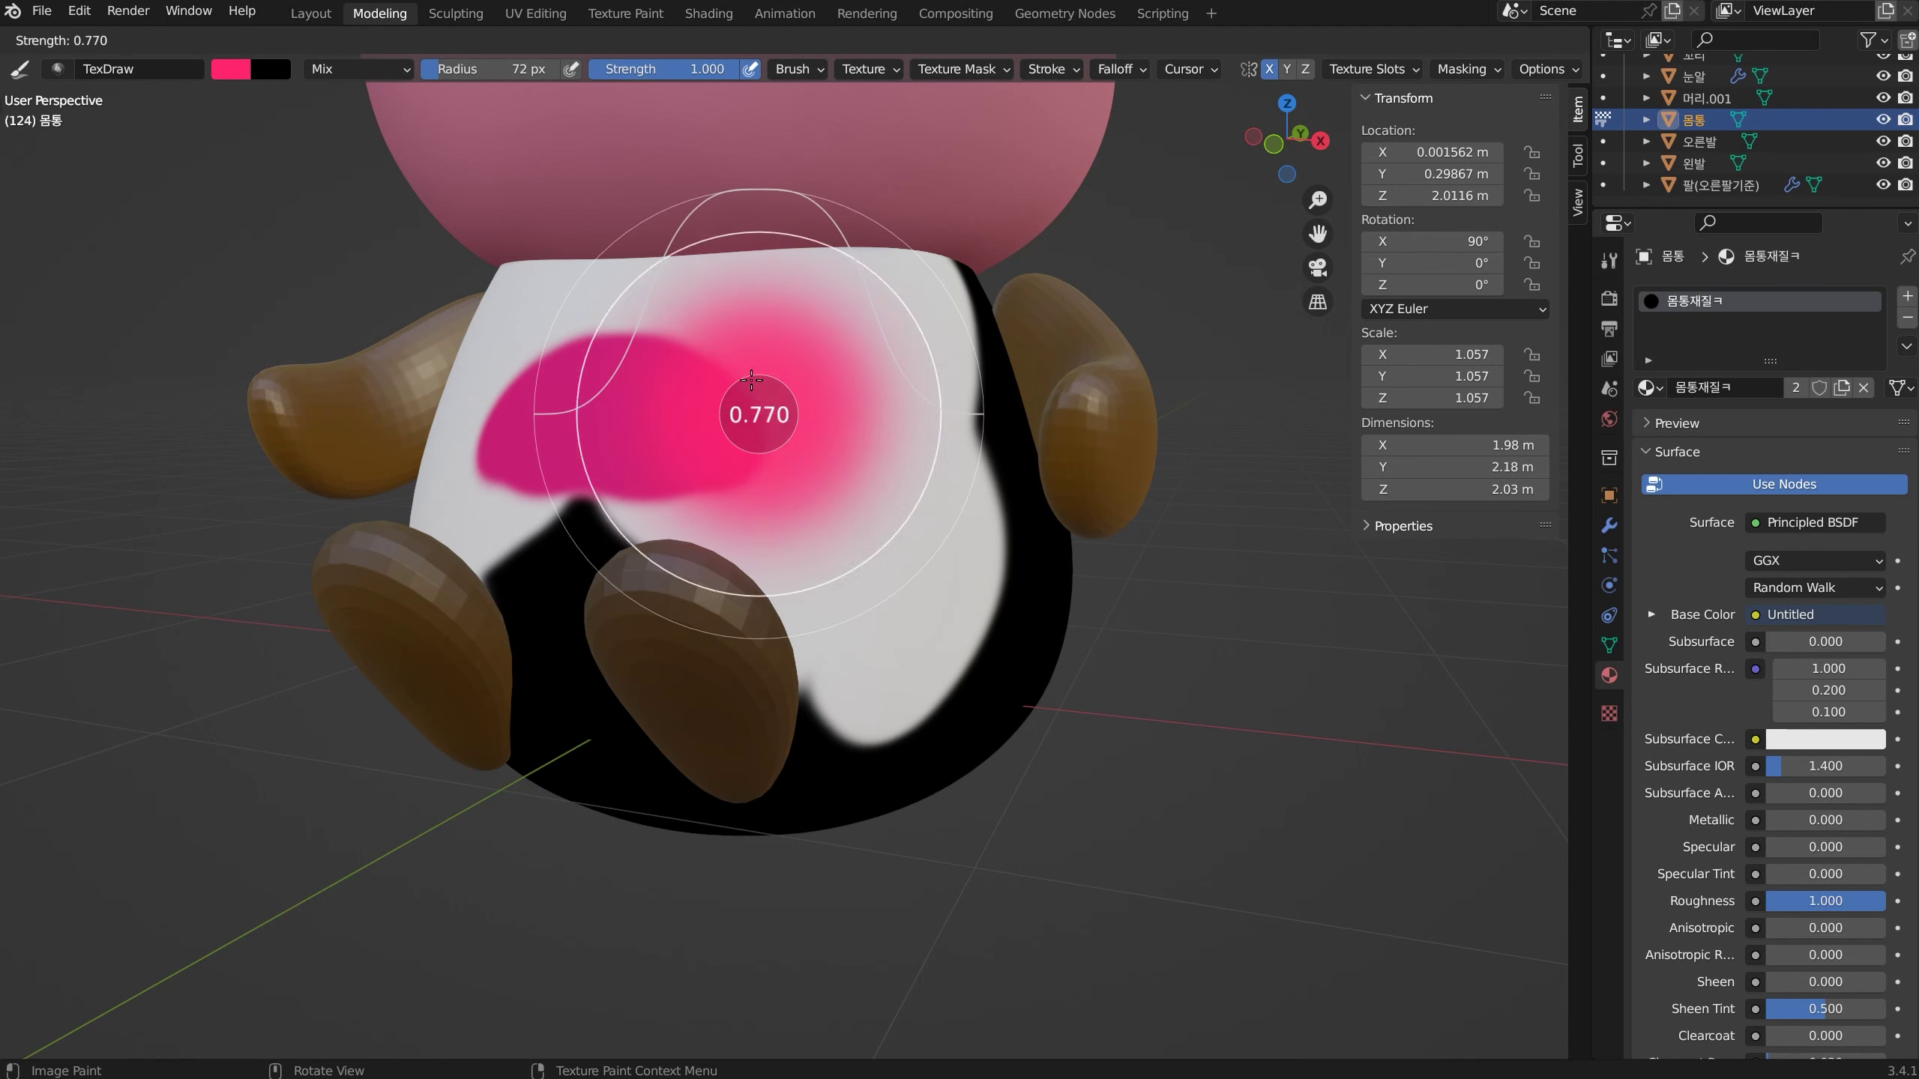
left_click(630, 360)
middle_click_drag(895, 514, 858, 483)
mouse_move(858, 483)
left_mouse_down()
mouse_move(844, 515)
mouse_move(878, 480)
mouse_move(874, 531)
mouse_move(857, 462)
mouse_move(890, 484)
mouse_move(792, 462)
mouse_move(870, 451)
left_mouse_up()
mouse_move(805, 526)
middle_mouse_down()
mouse_move(827, 475)
mouse_move(878, 463)
middle_mouse_up()
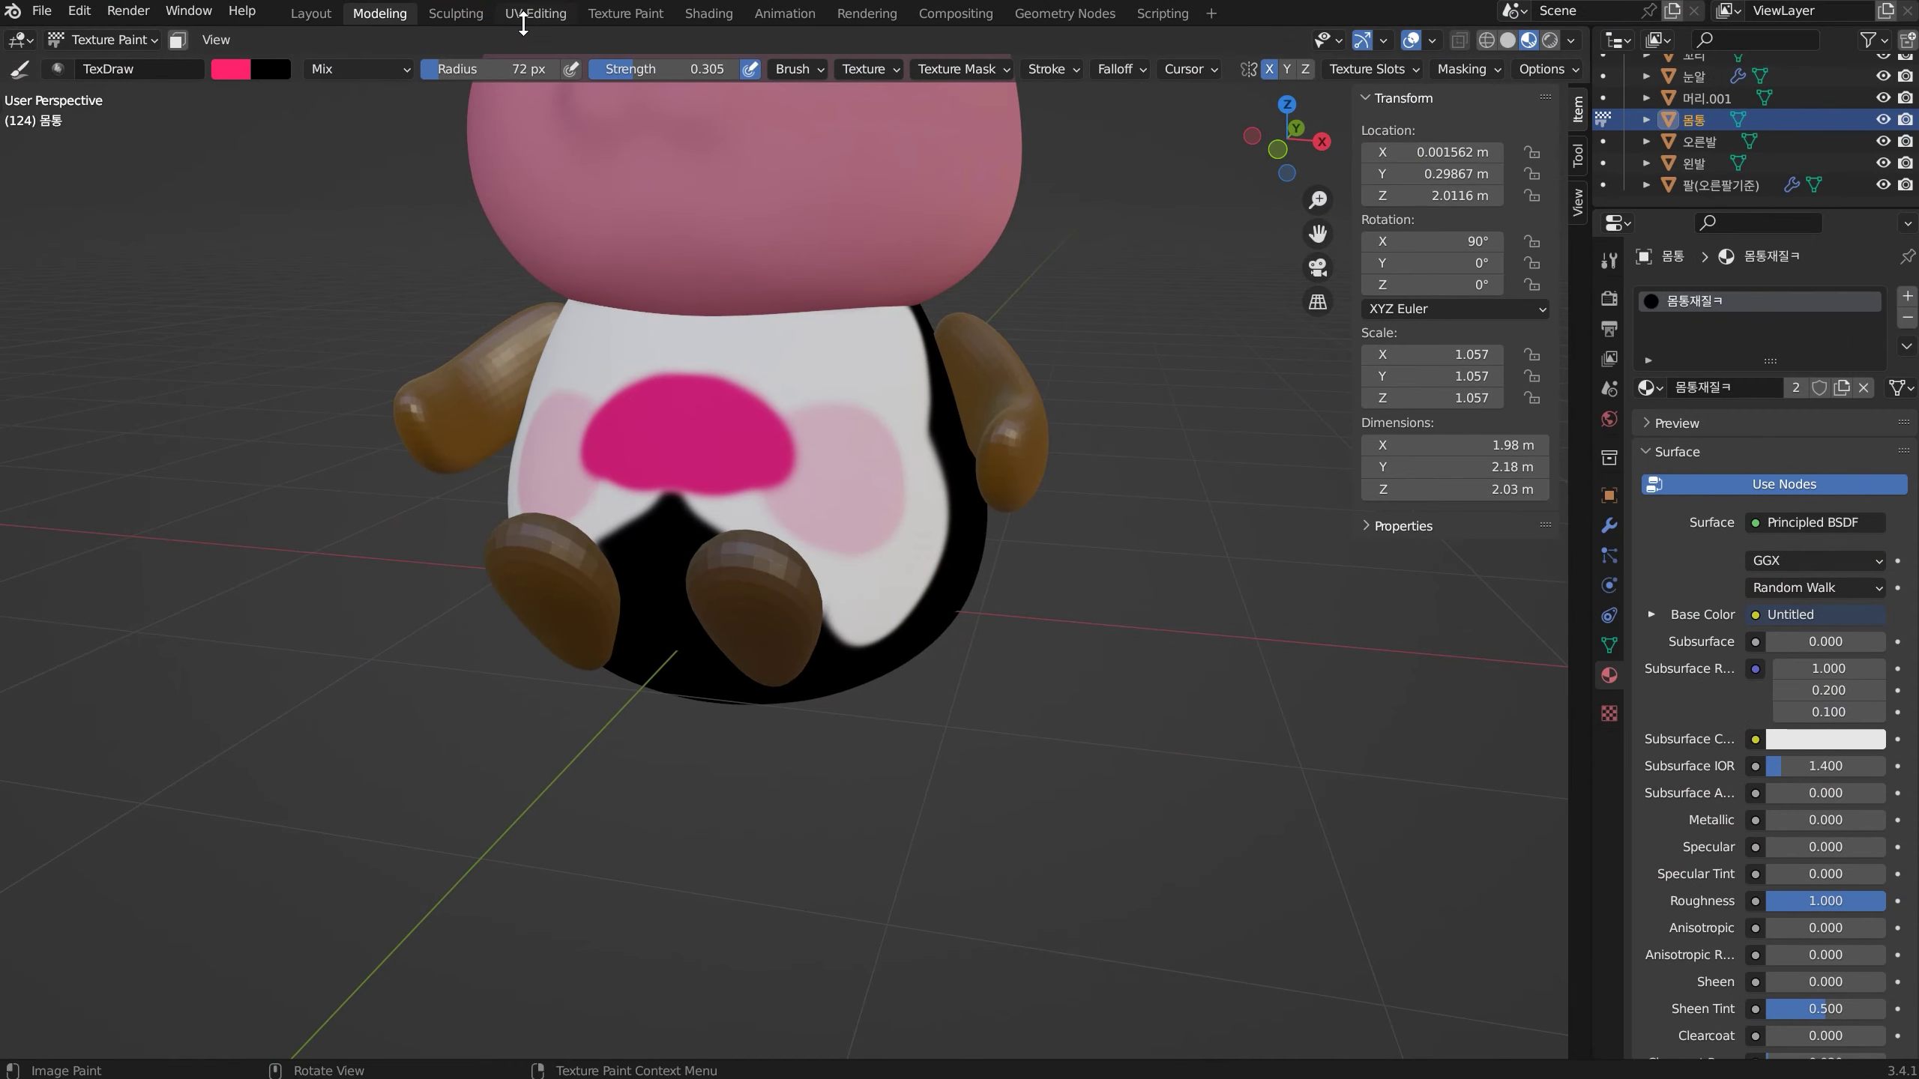
Open the UV Editing workspace and display the painted image behind the body's UV layout
left_click(539, 11)
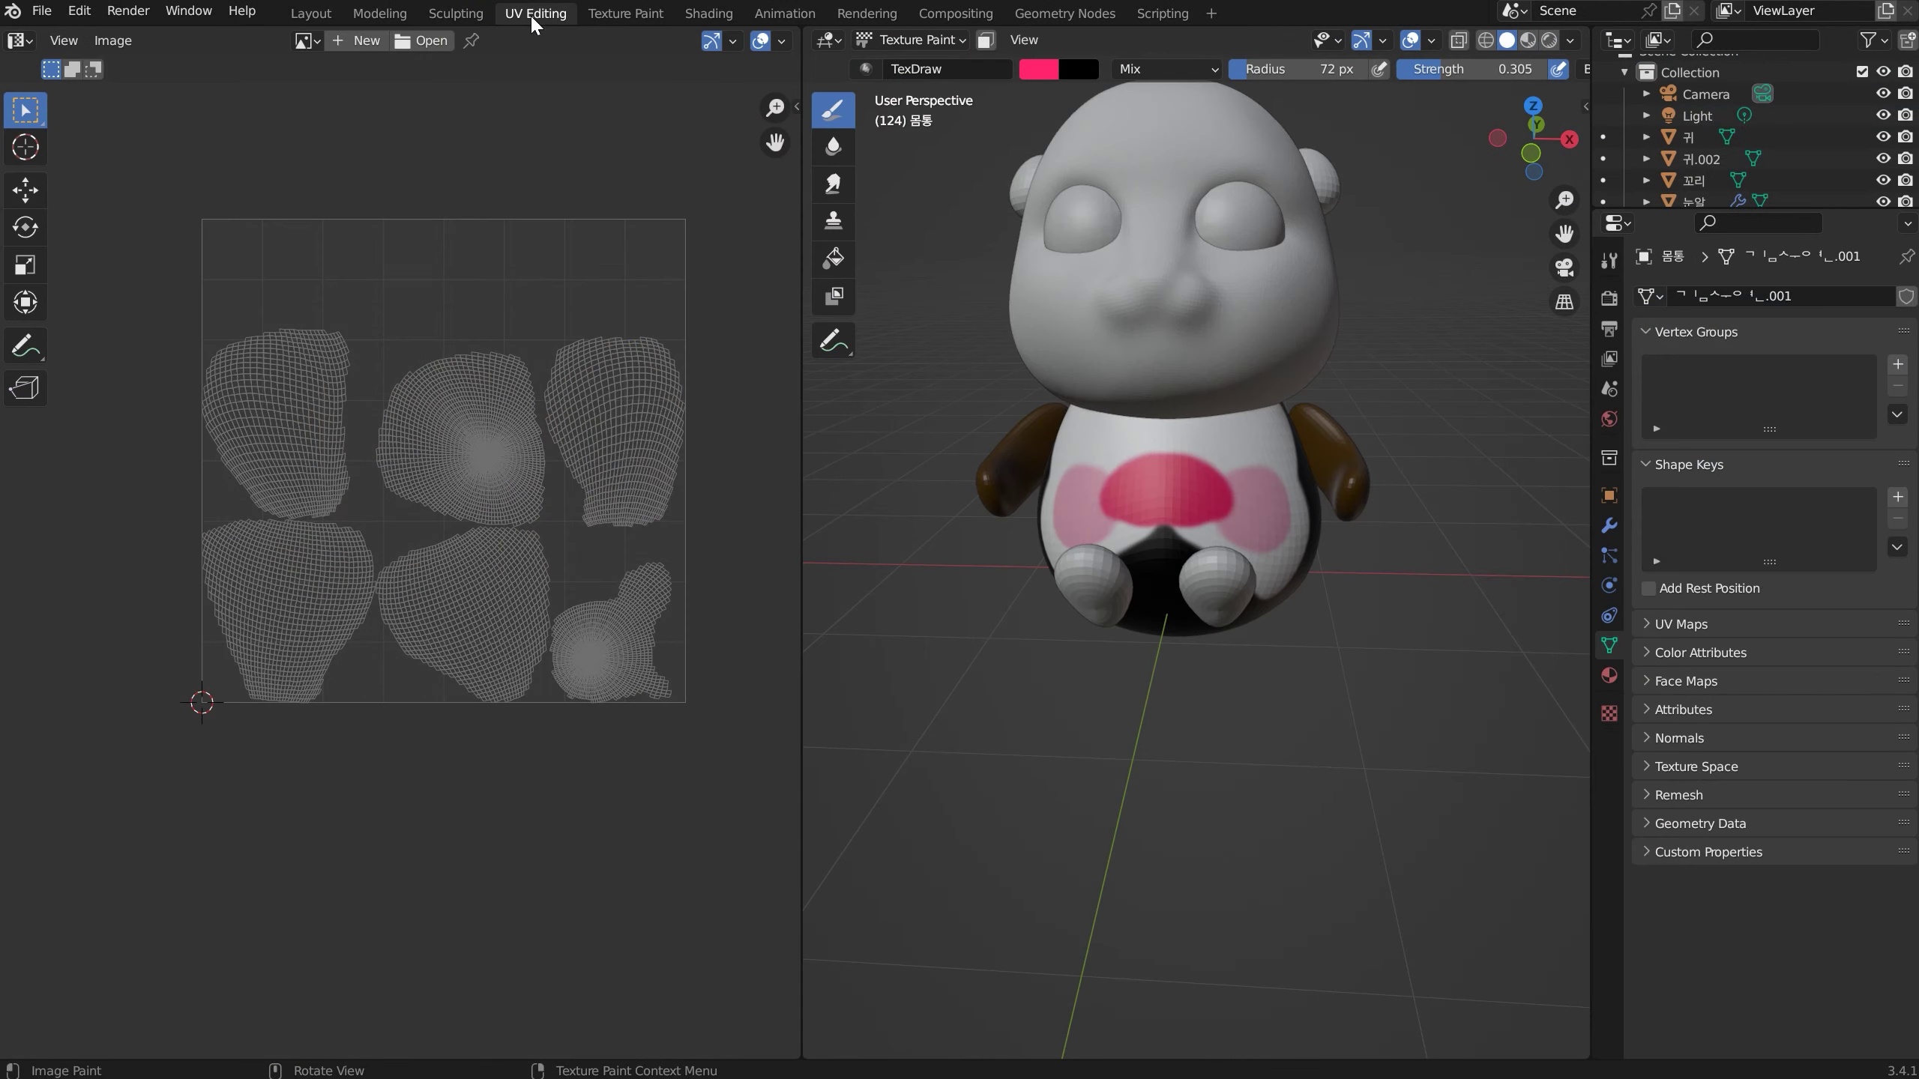
scroll(982, 457, "up", 3)
key("Tab")
mouse_move(1246, 508)
middle_mouse_down()
mouse_move(1204, 518)
mouse_move(1264, 499)
middle_mouse_up()
scroll(1248, 515, "down", 3)
key("Tab")
scroll(559, 573, "down", 7)
scroll(517, 607, "up", 3)
scroll(754, 489, "up", 6)
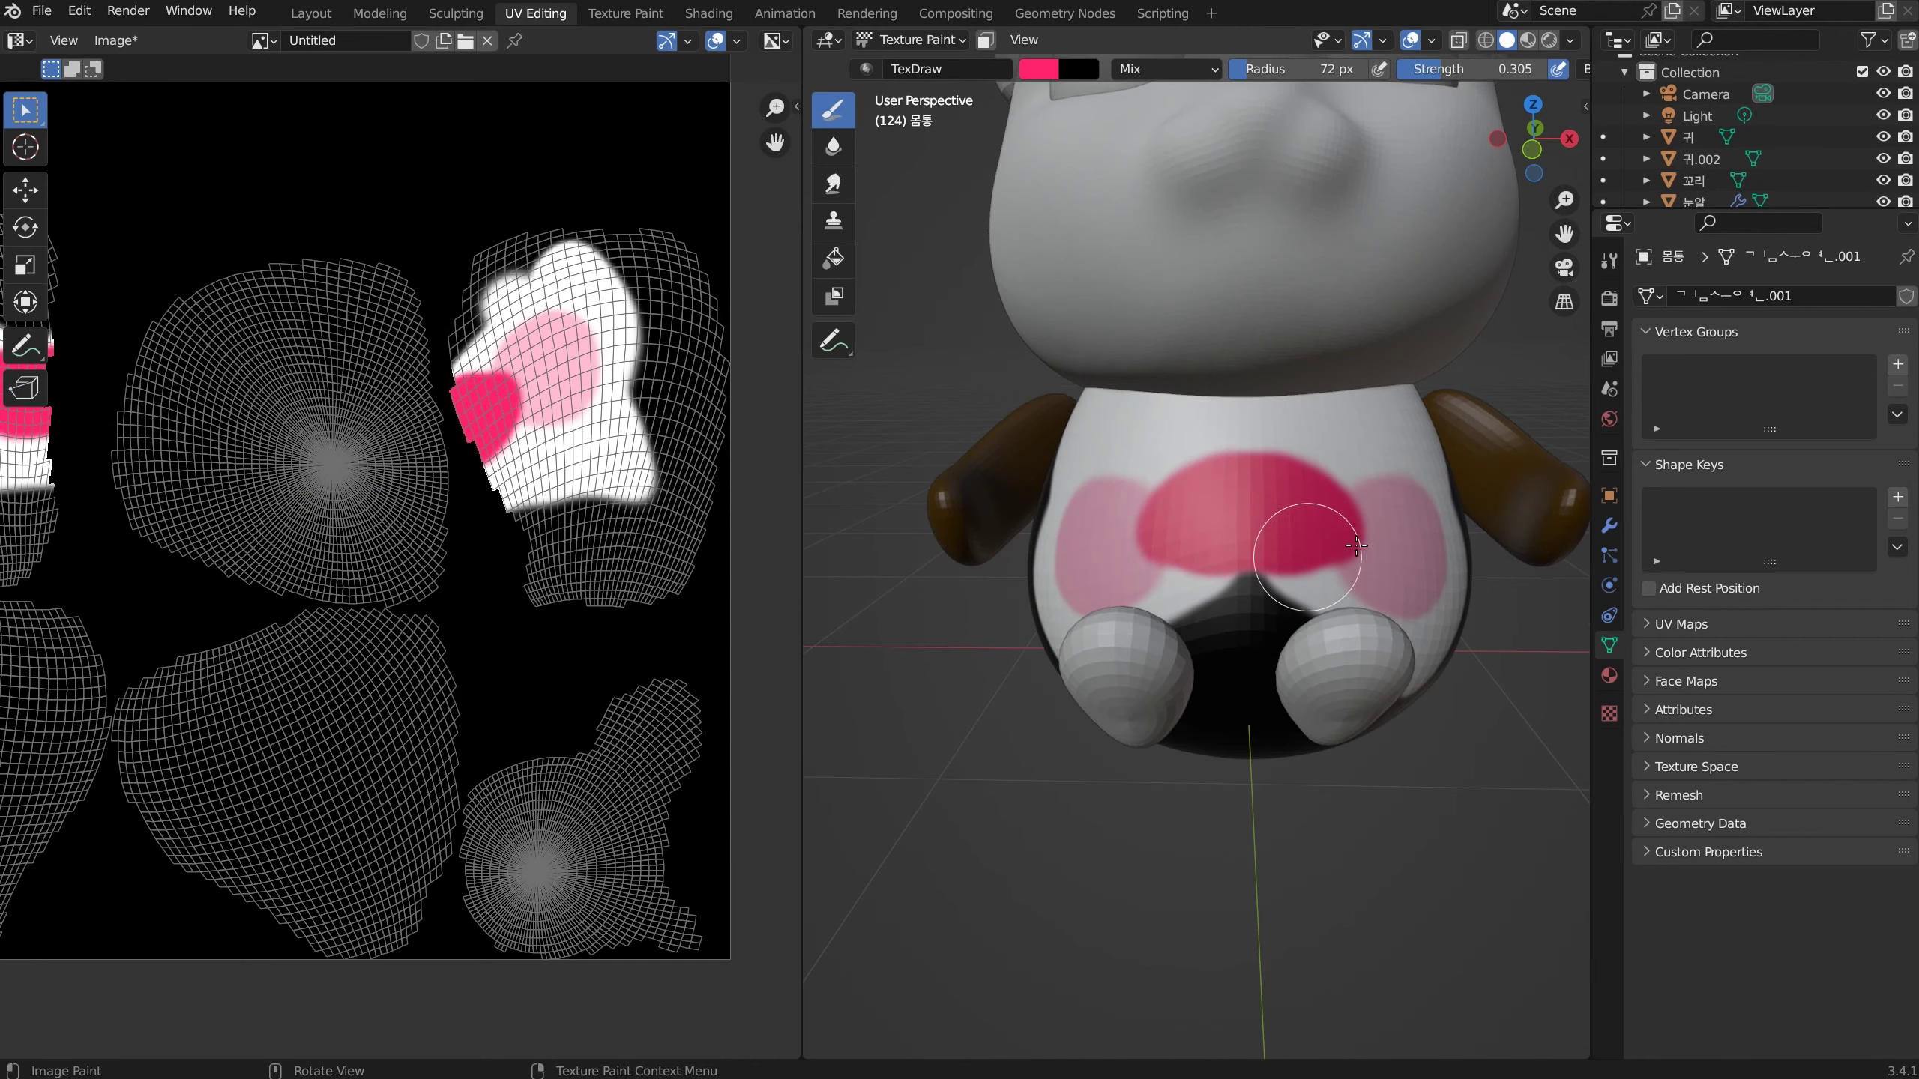
Save the painted body texture to the Desktop as the PNG image sample.png
left_click(117, 40)
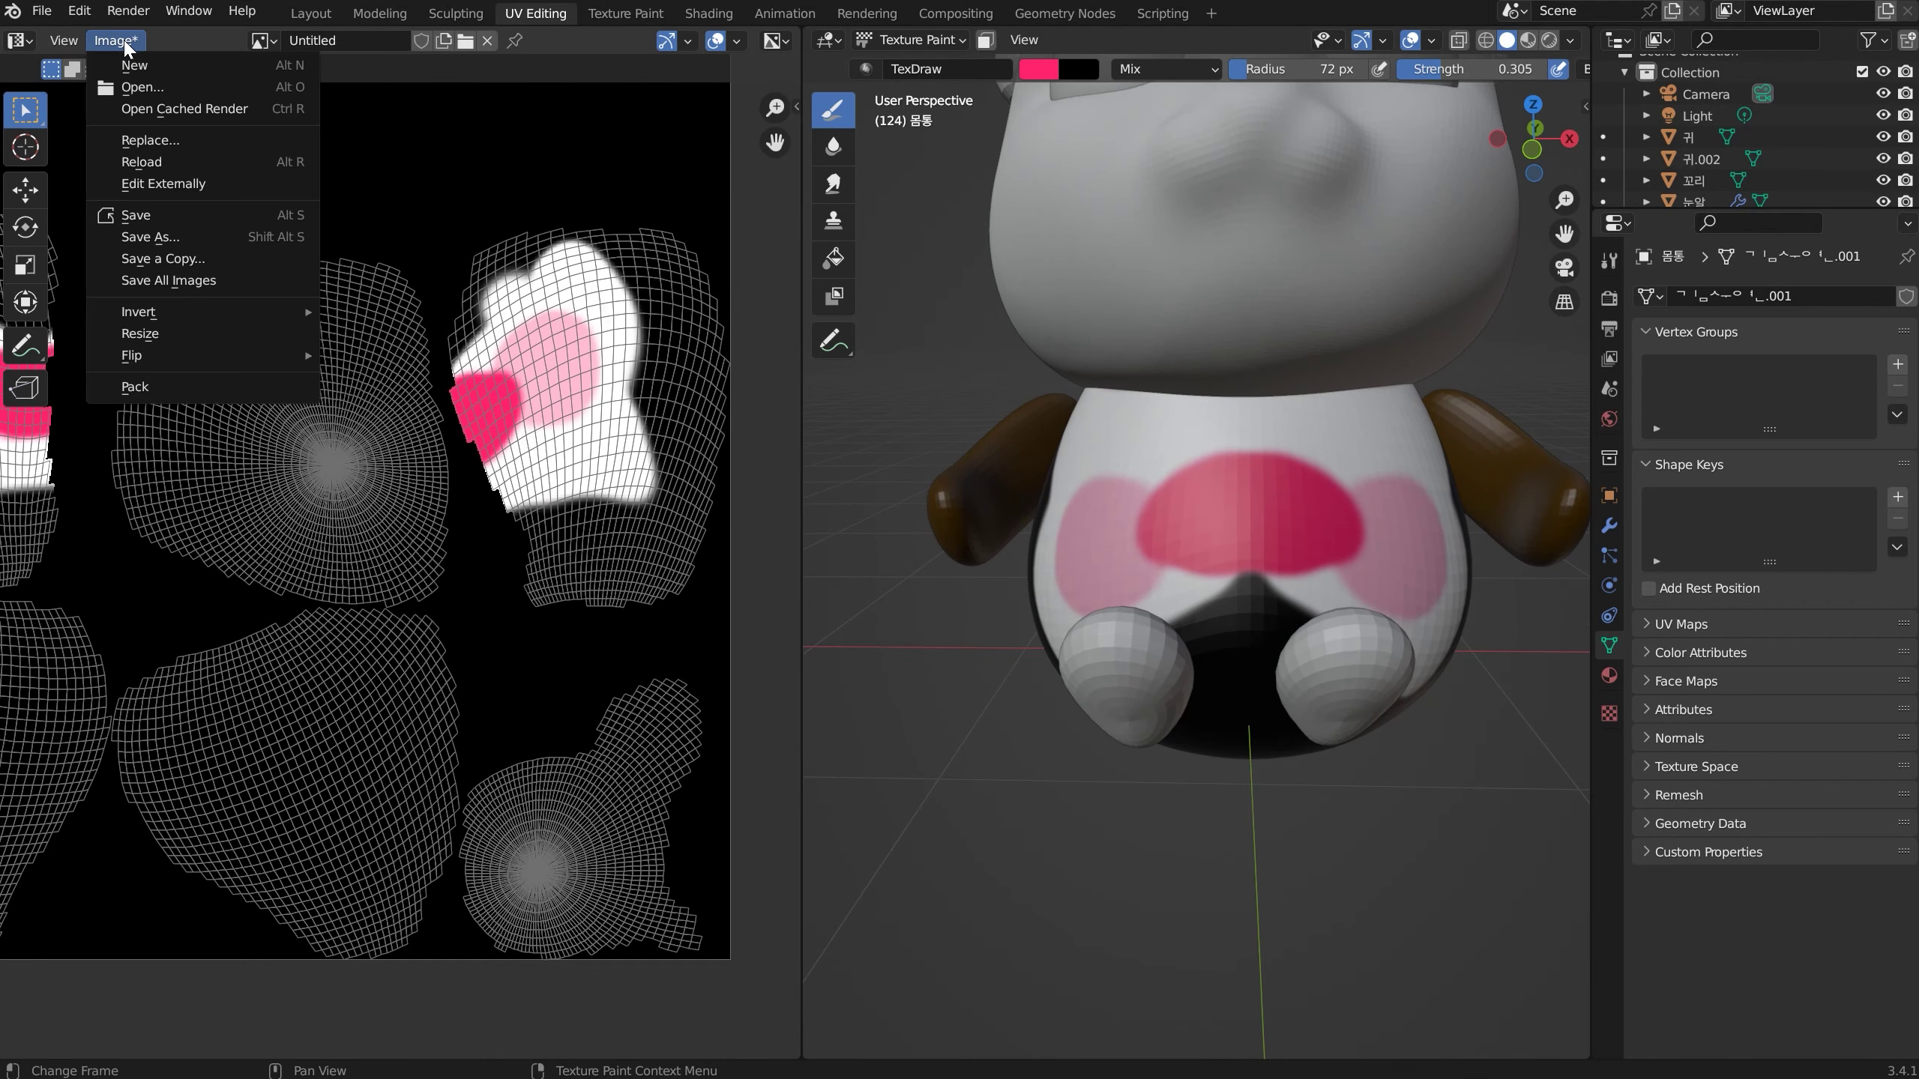
left_click(153, 219)
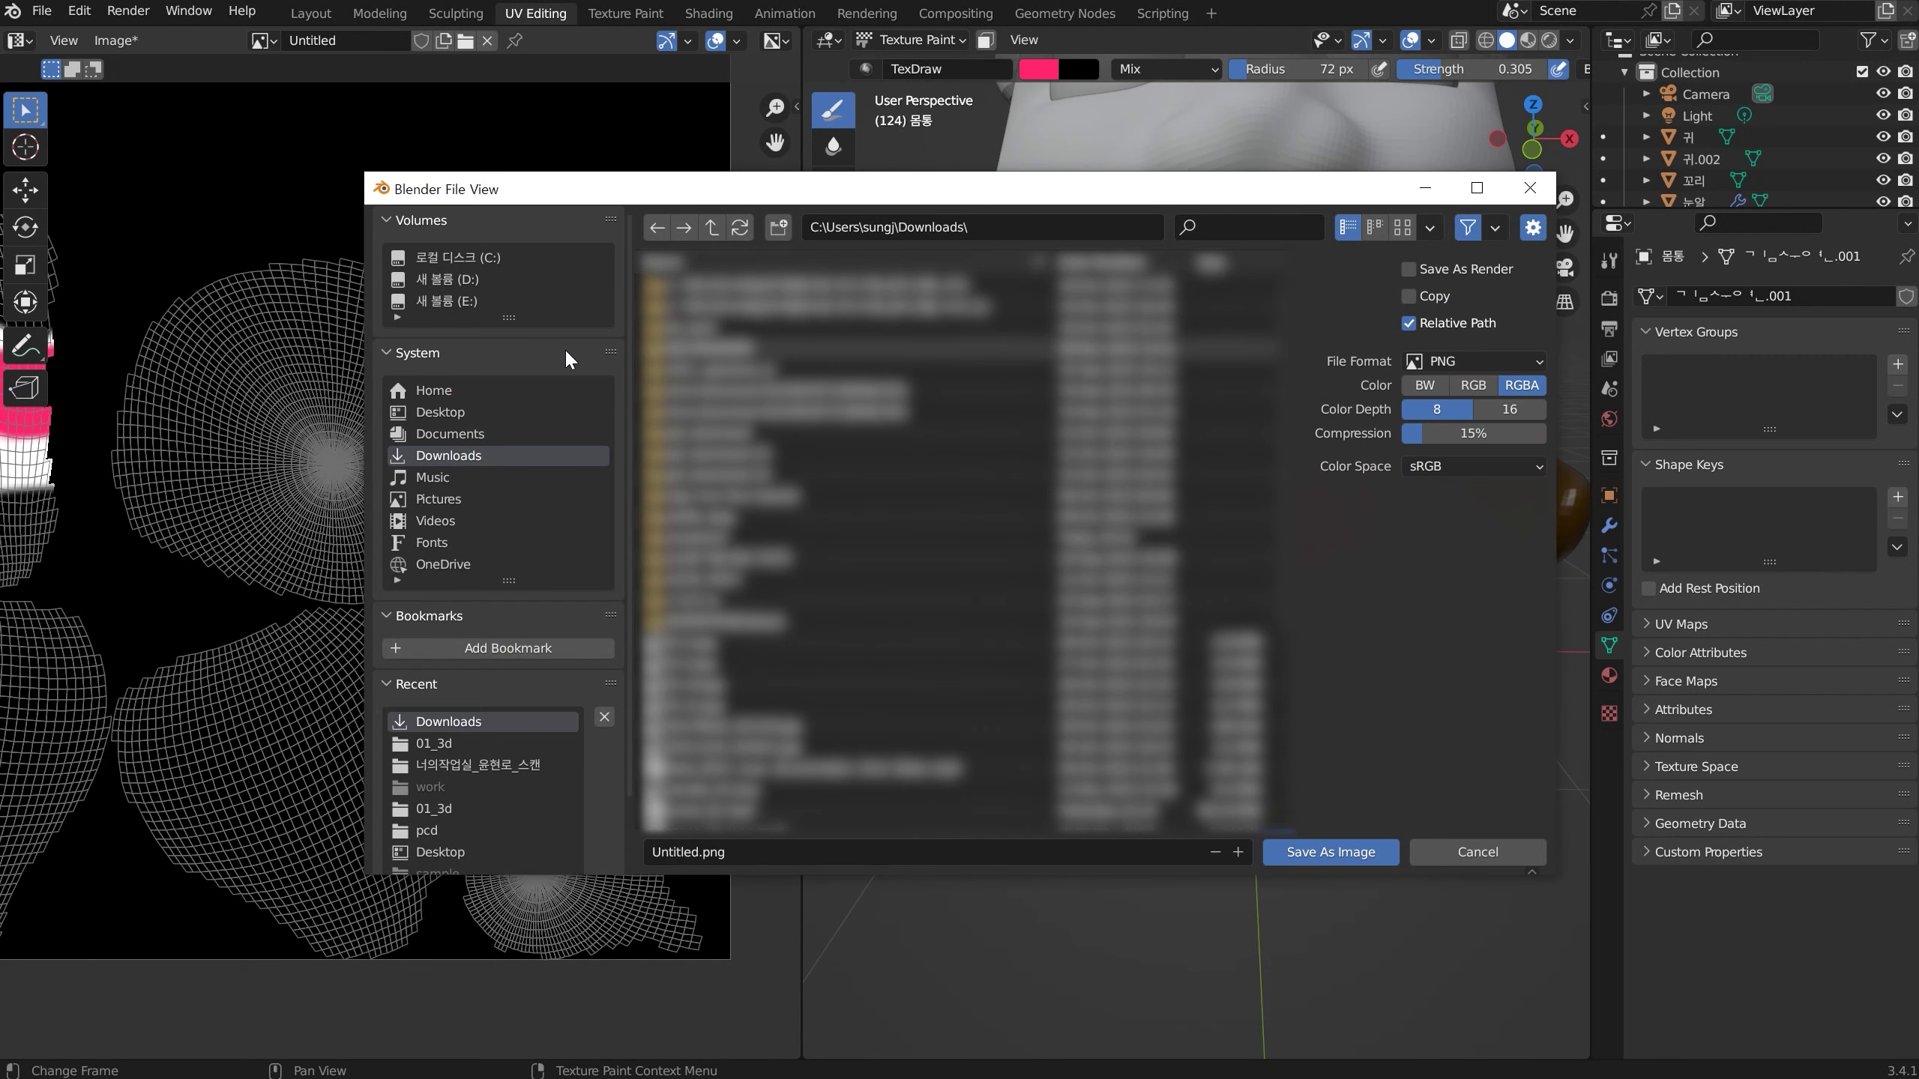
left_click(445, 413)
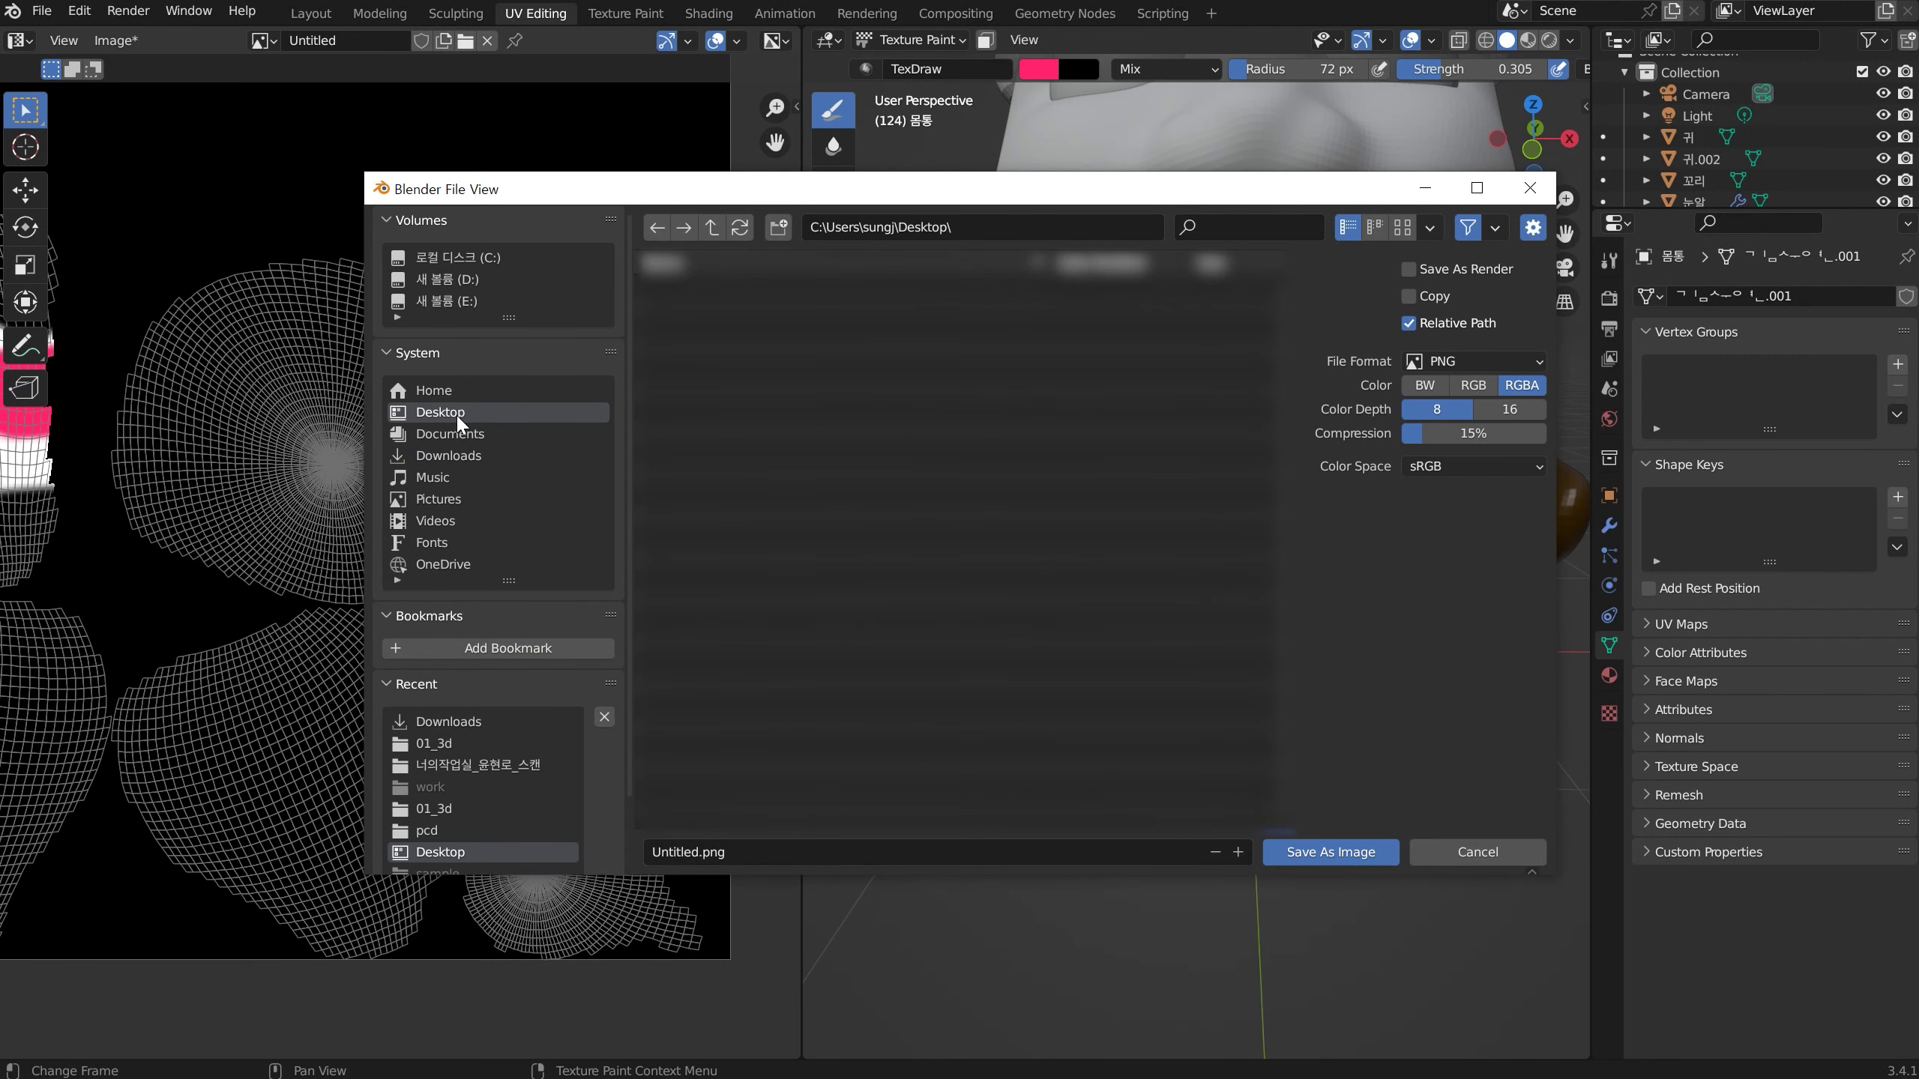
double_click(694, 853)
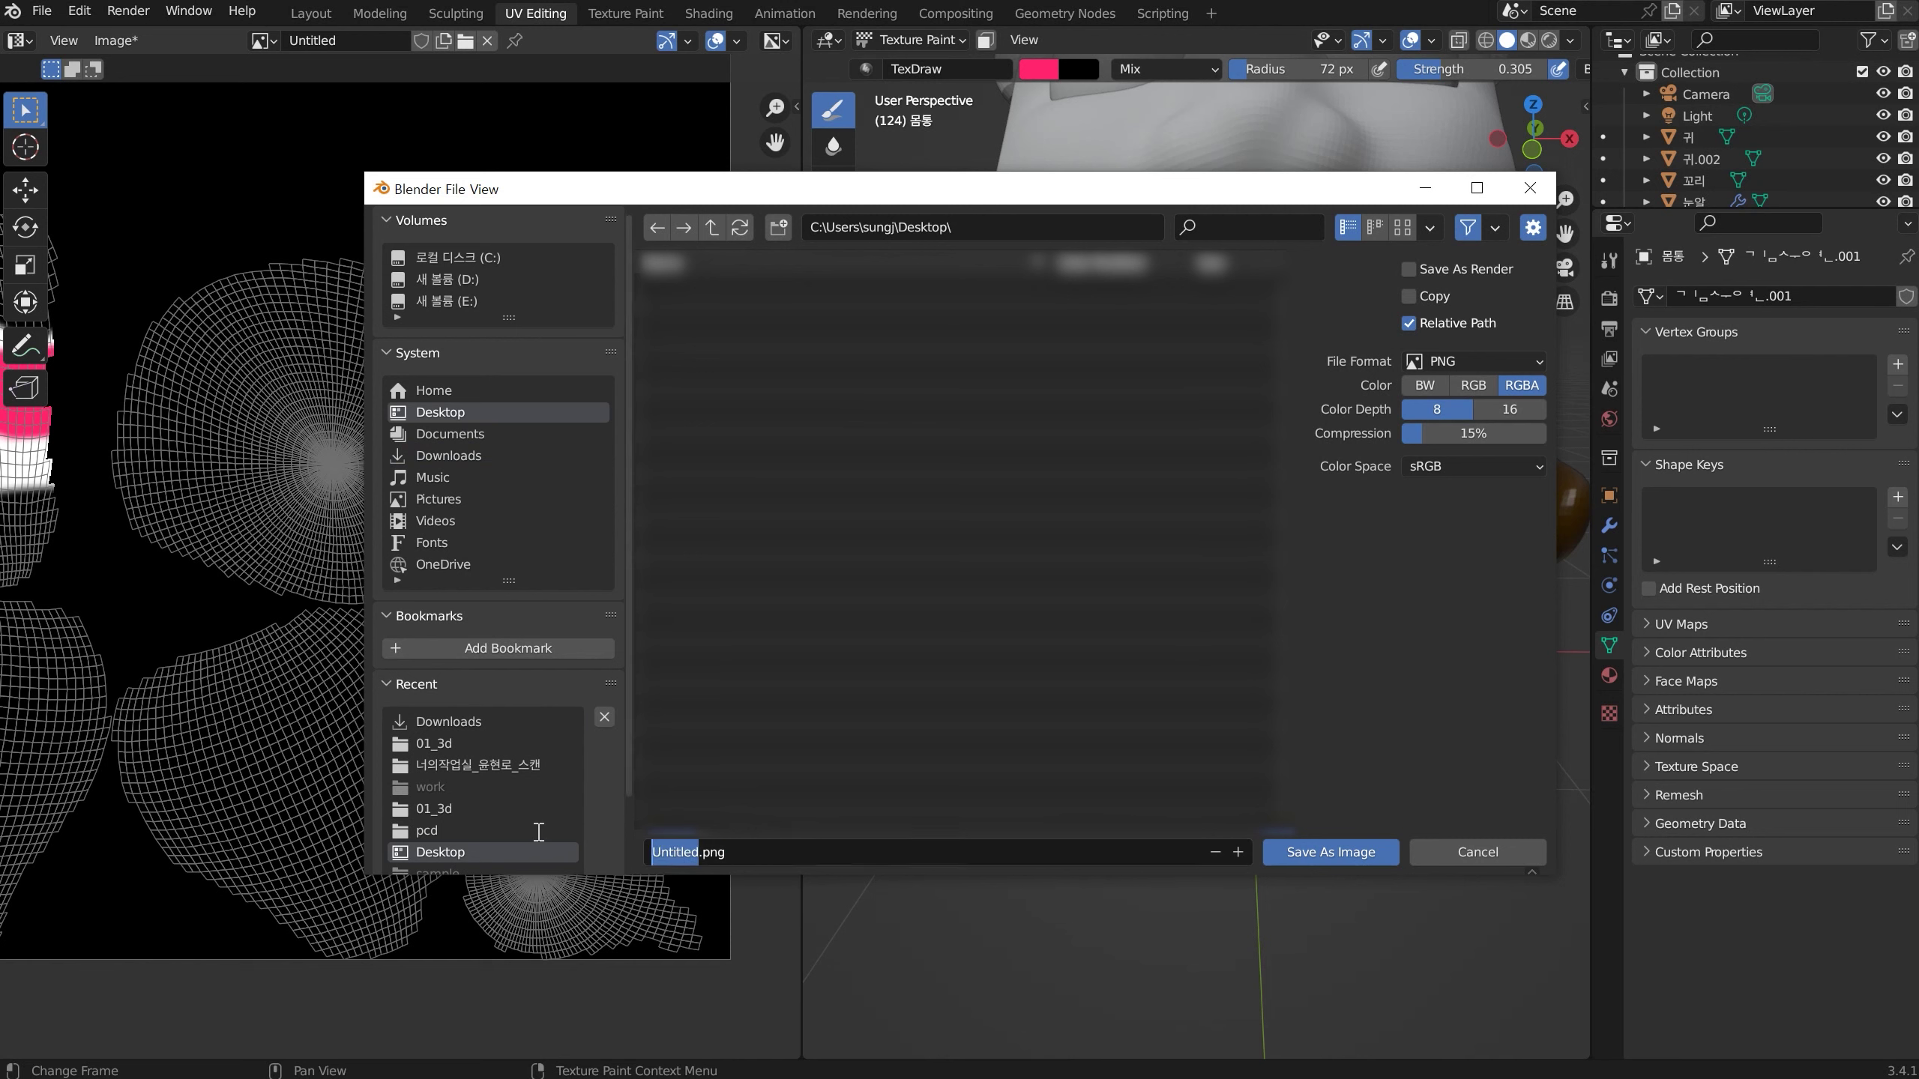
type("amp")
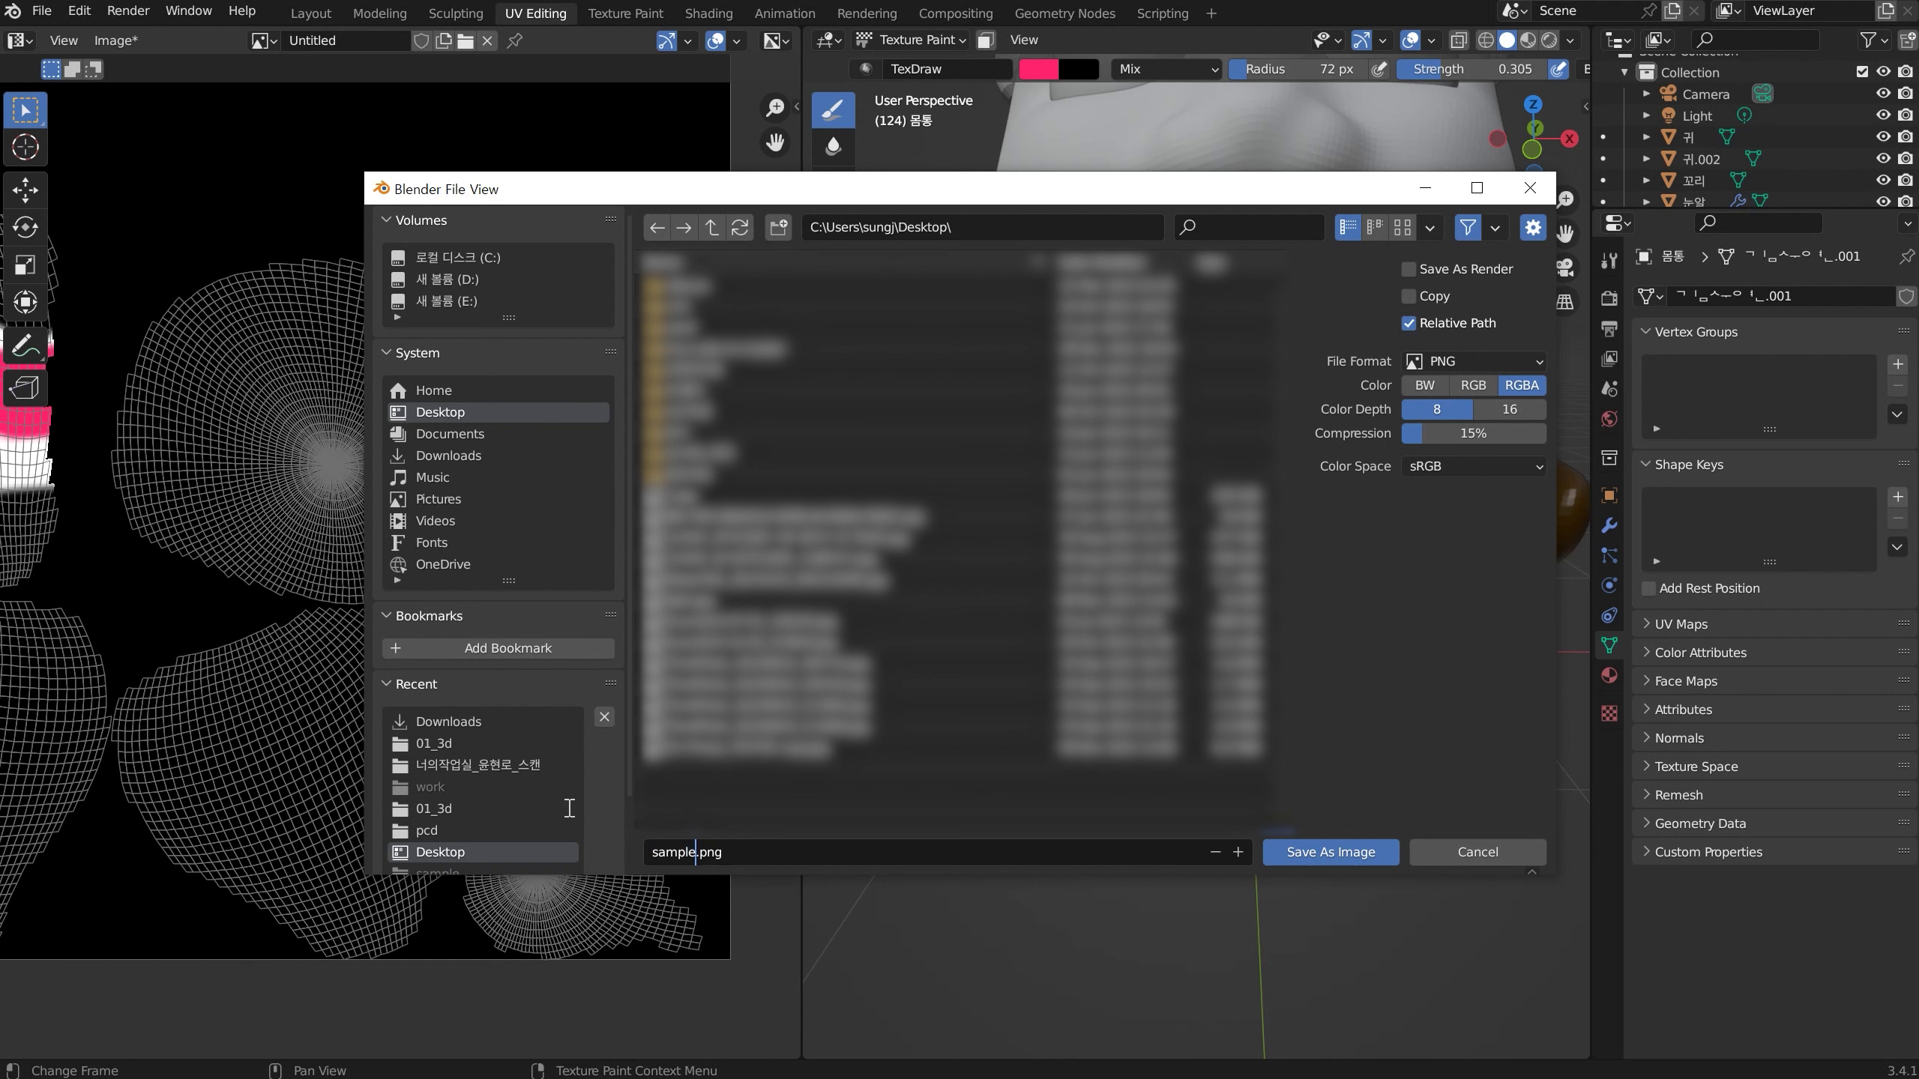
type("le")
left_click(1337, 849)
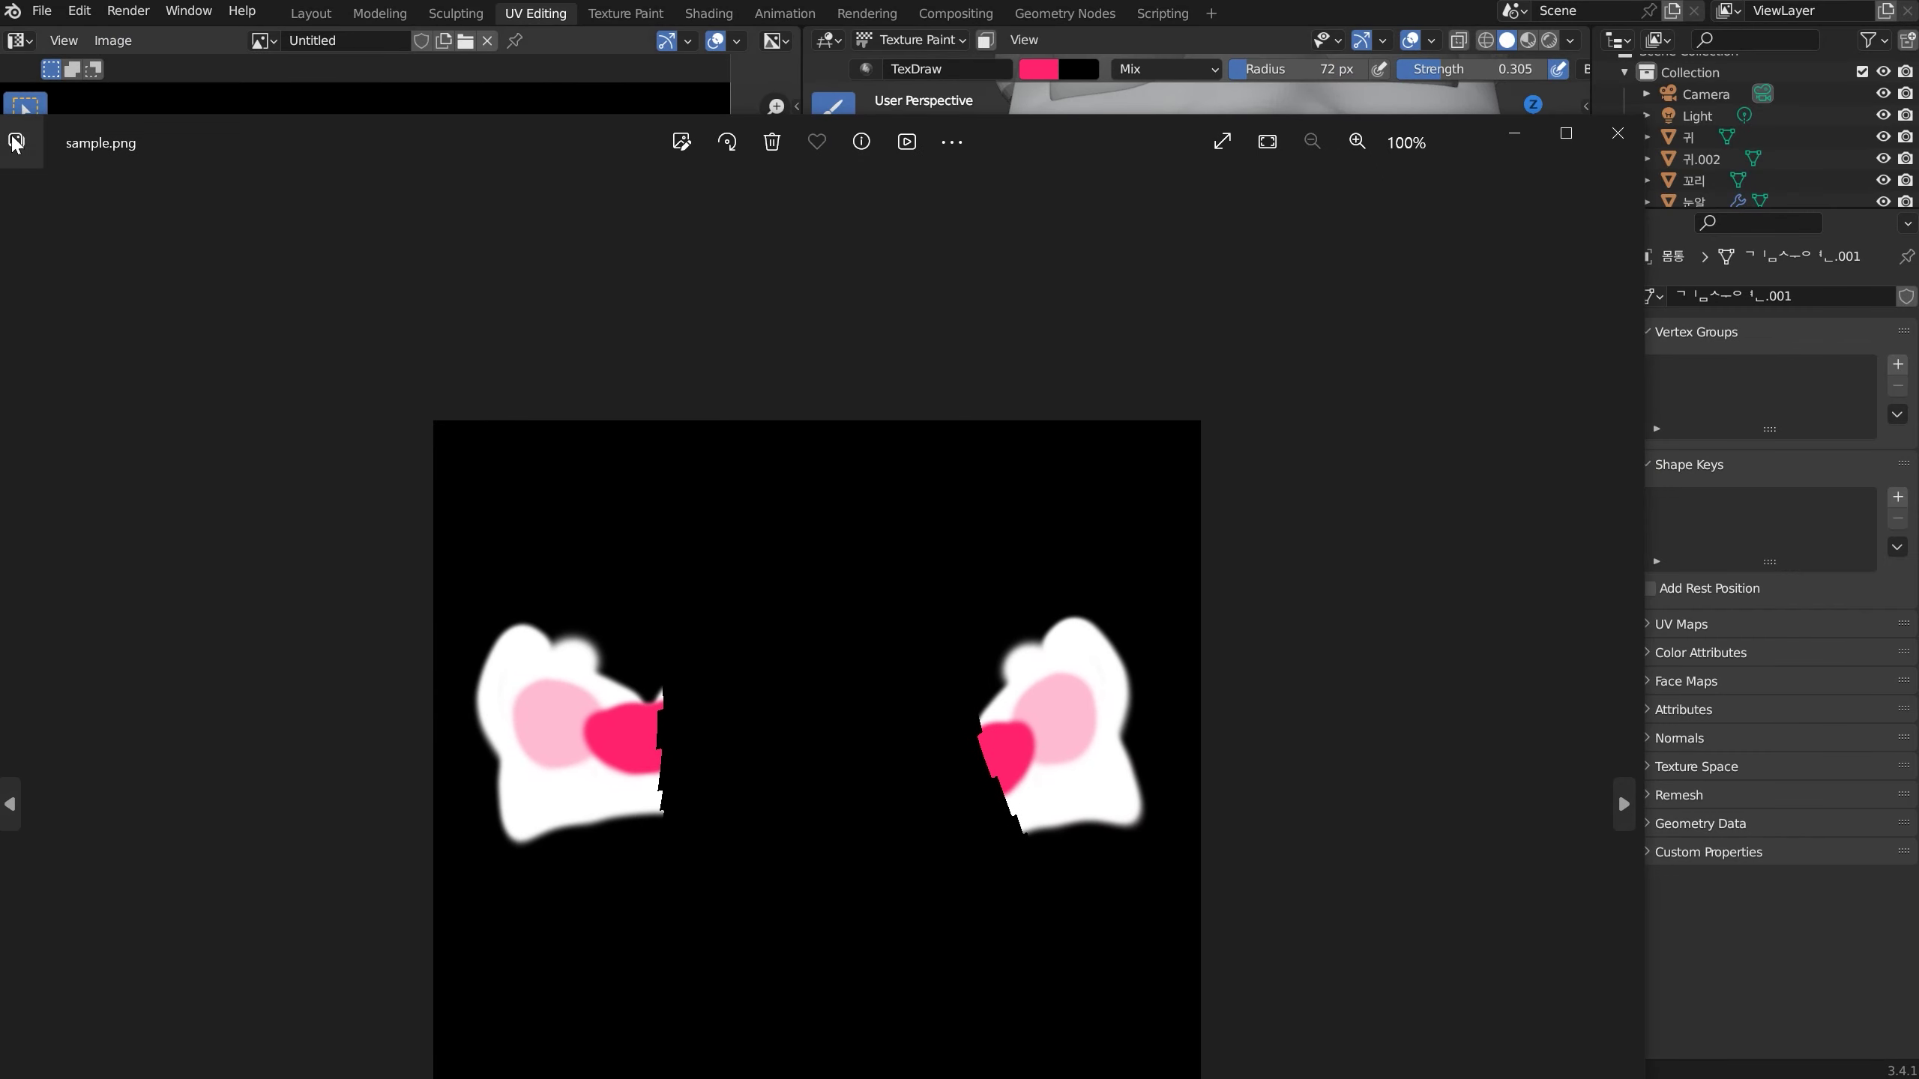
Check the saved sample.png in the image viewer, then close the viewer
left_click_drag(1, 115, 459, 655)
left_click_drag(582, 677, 535, 212)
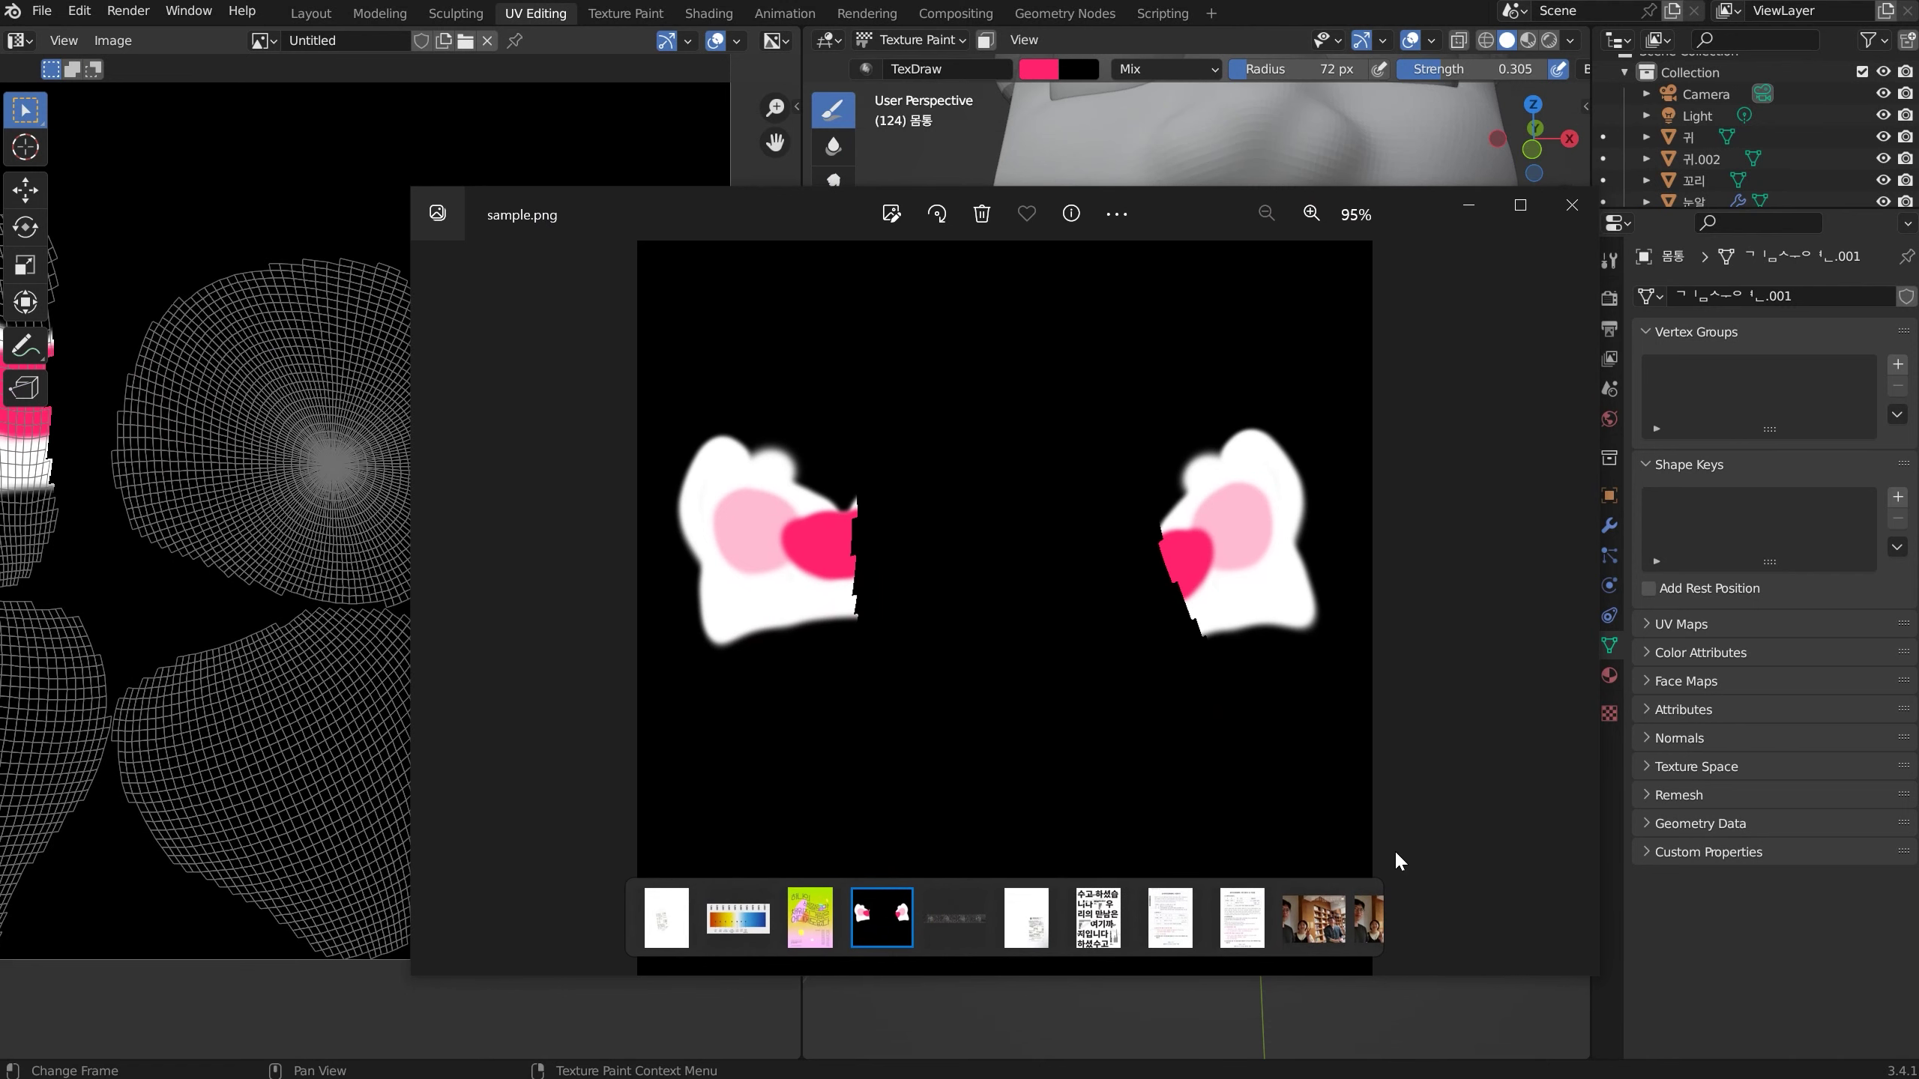
left_click(1572, 205)
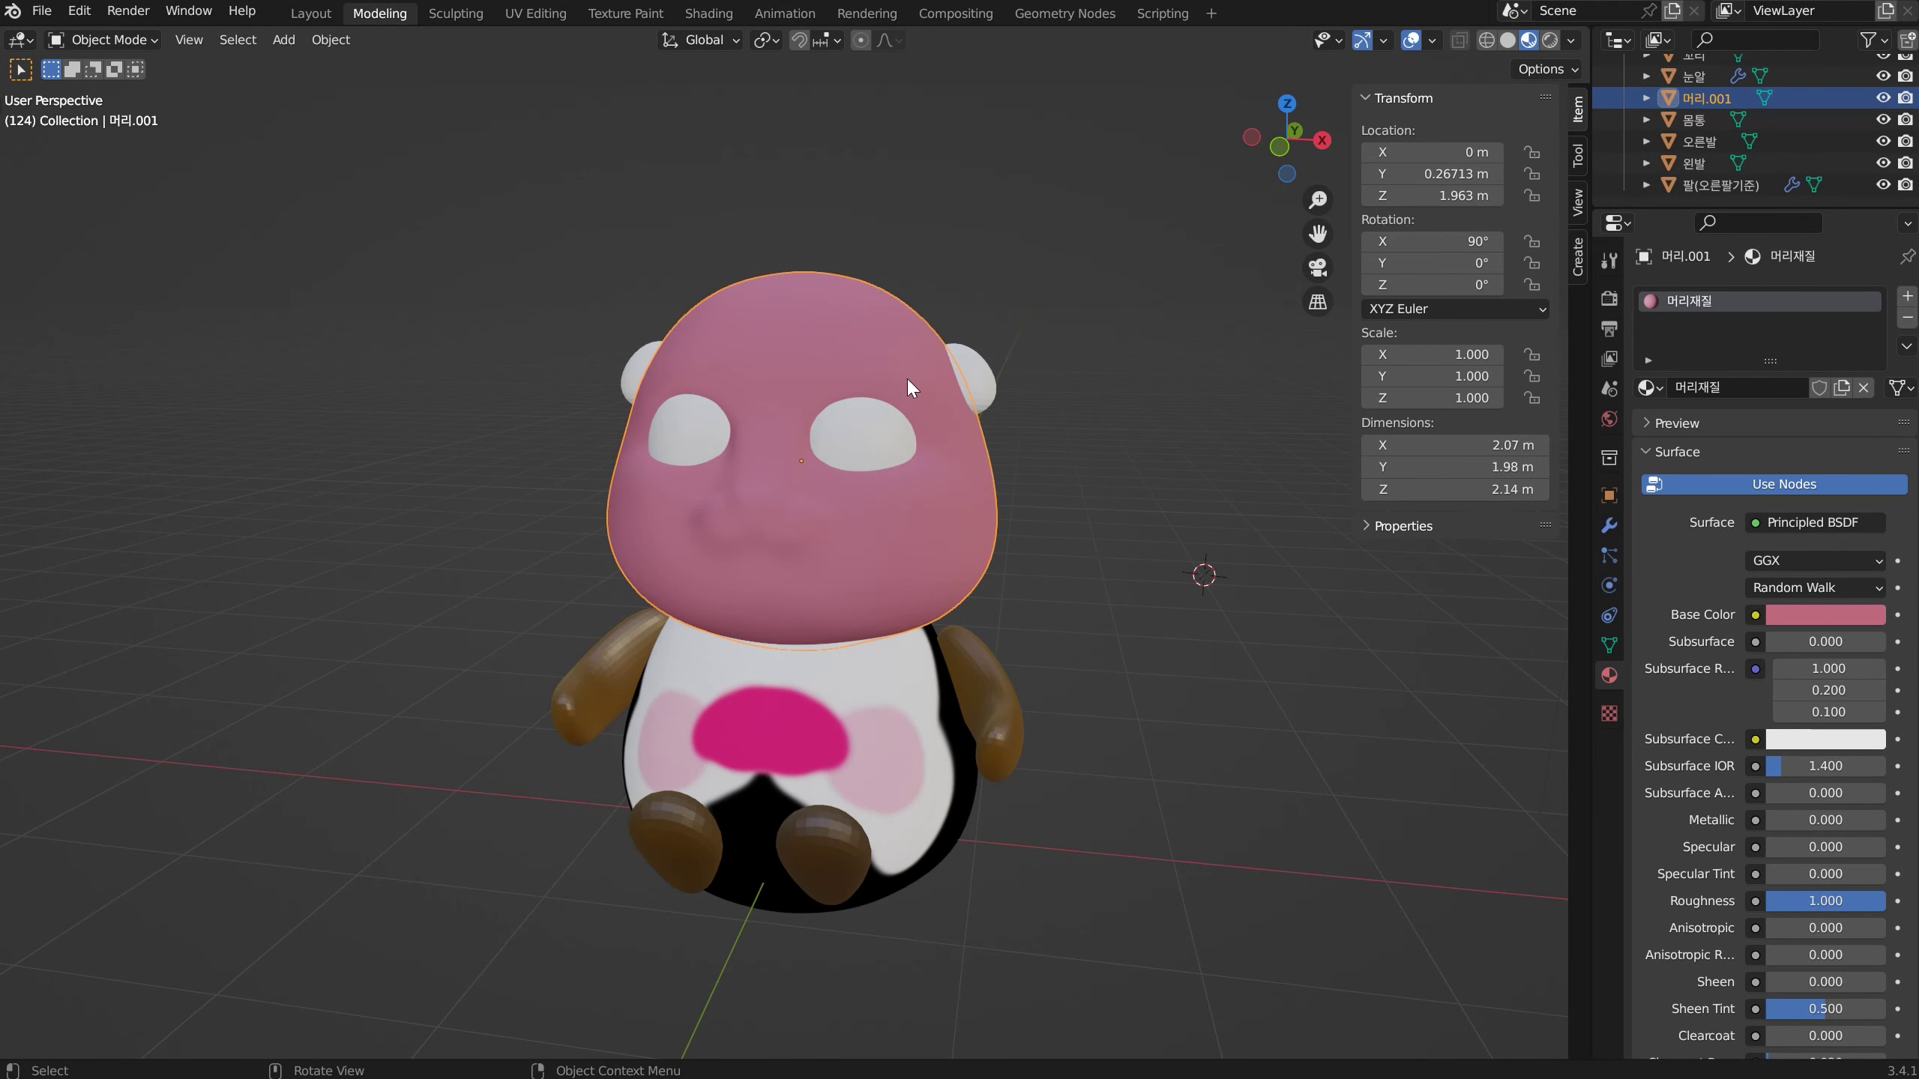
Select the character's head and switch it to Vertex Paint mode
left_click(887, 696)
middle_click_drag(862, 717, 878, 686)
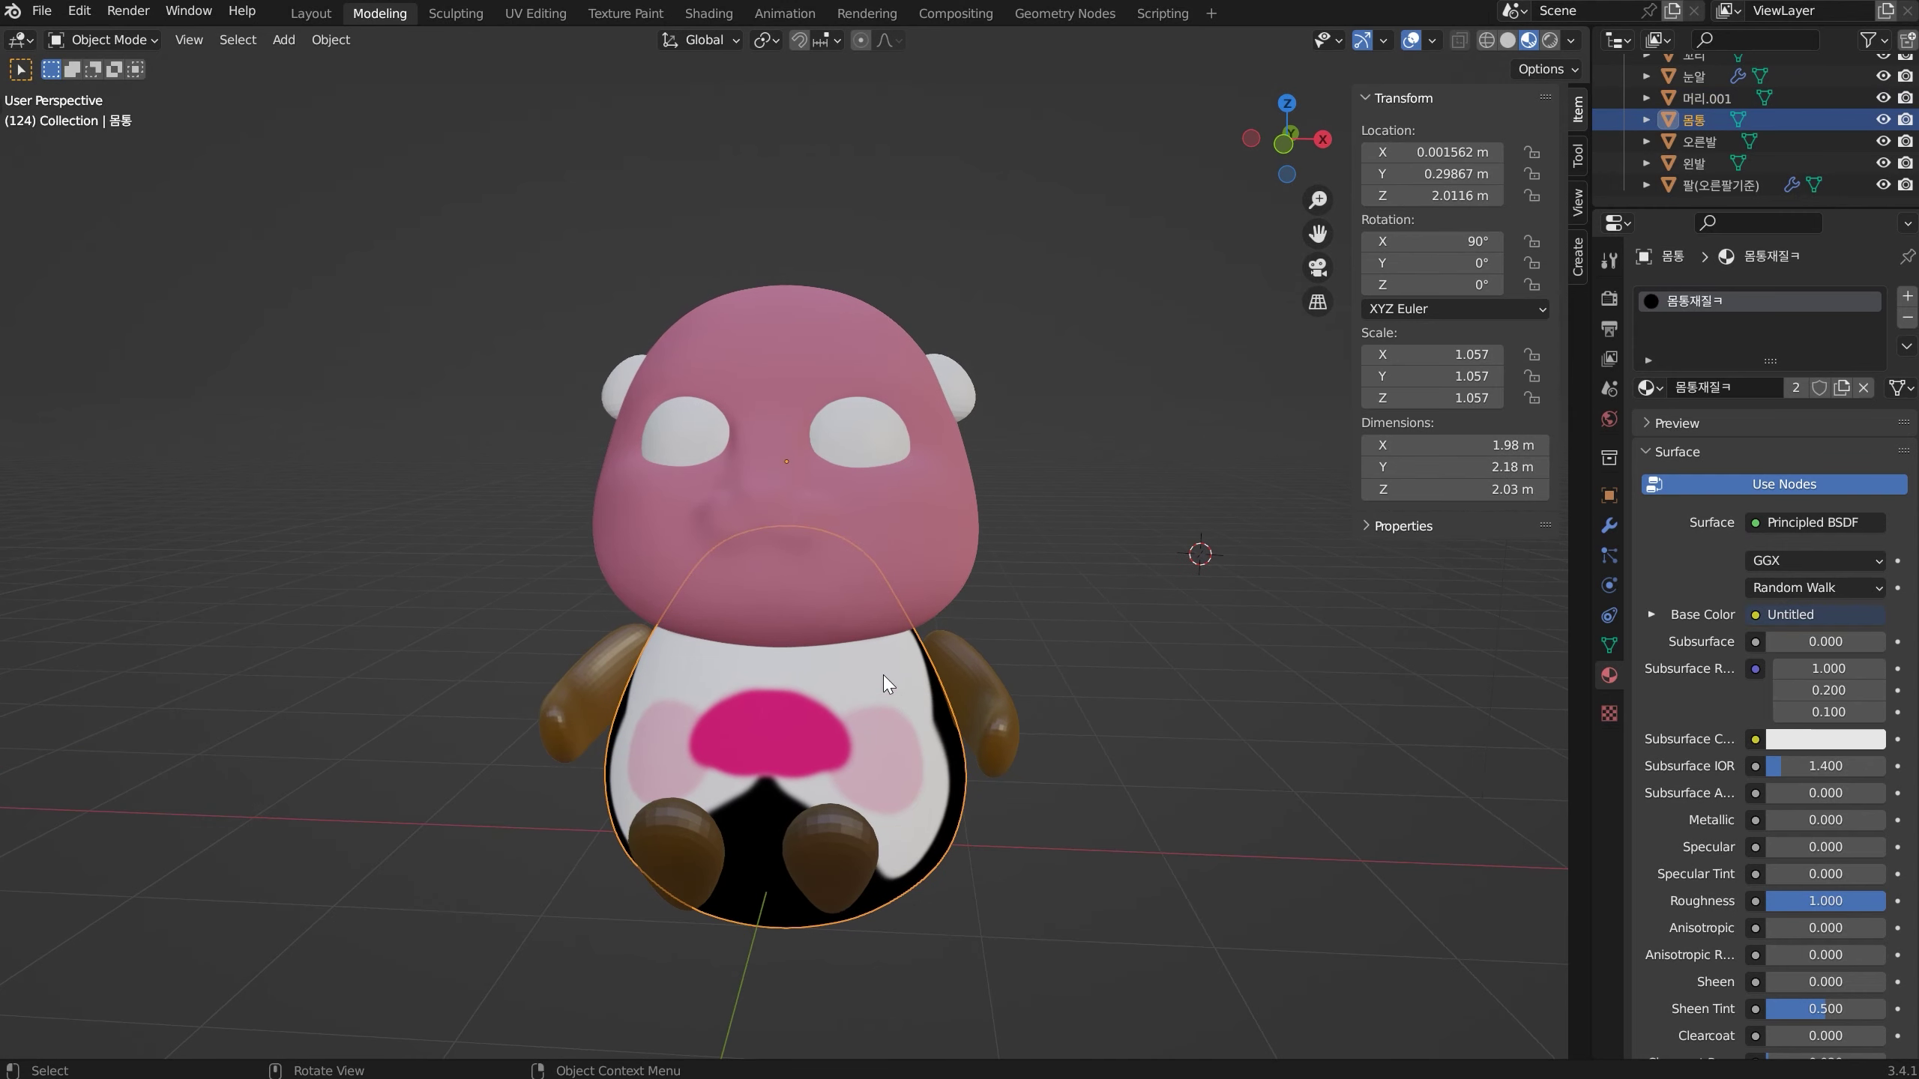
scroll(908, 554, "up", 1)
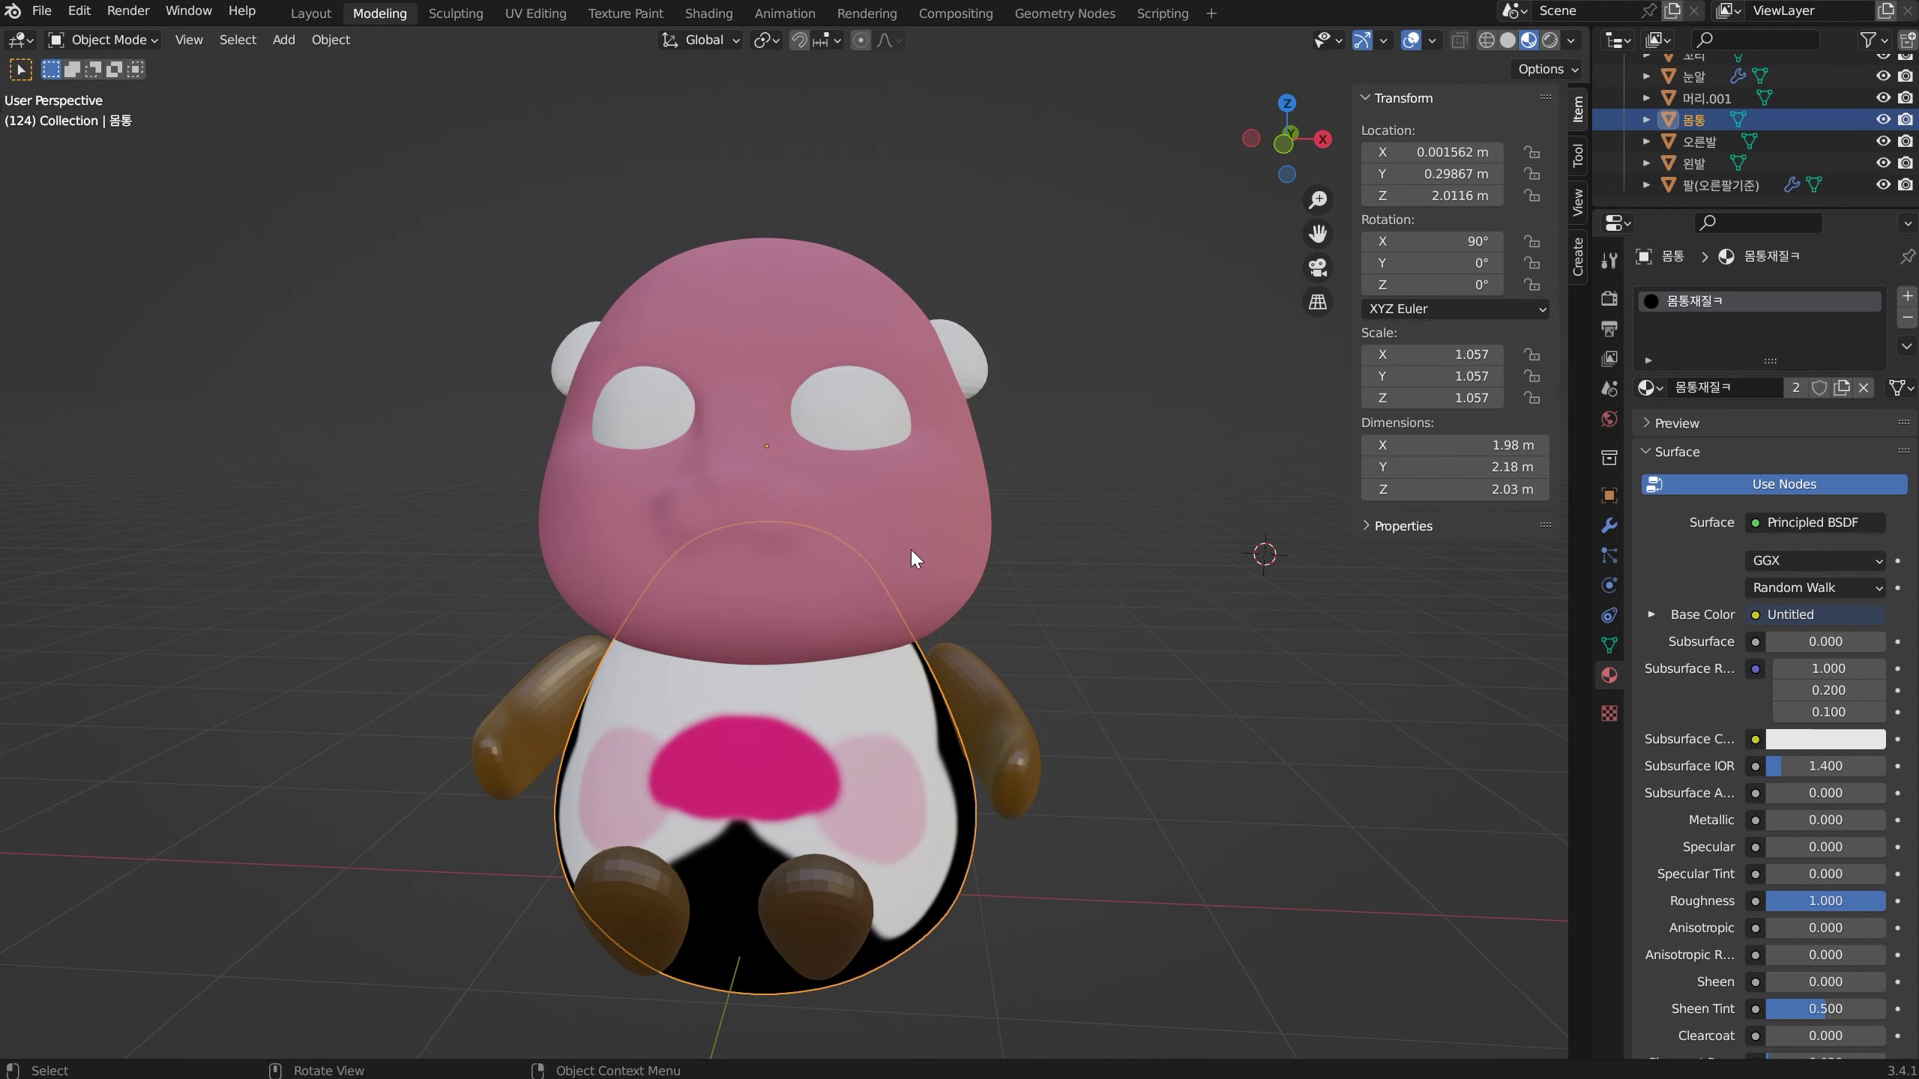
left_click(910, 552)
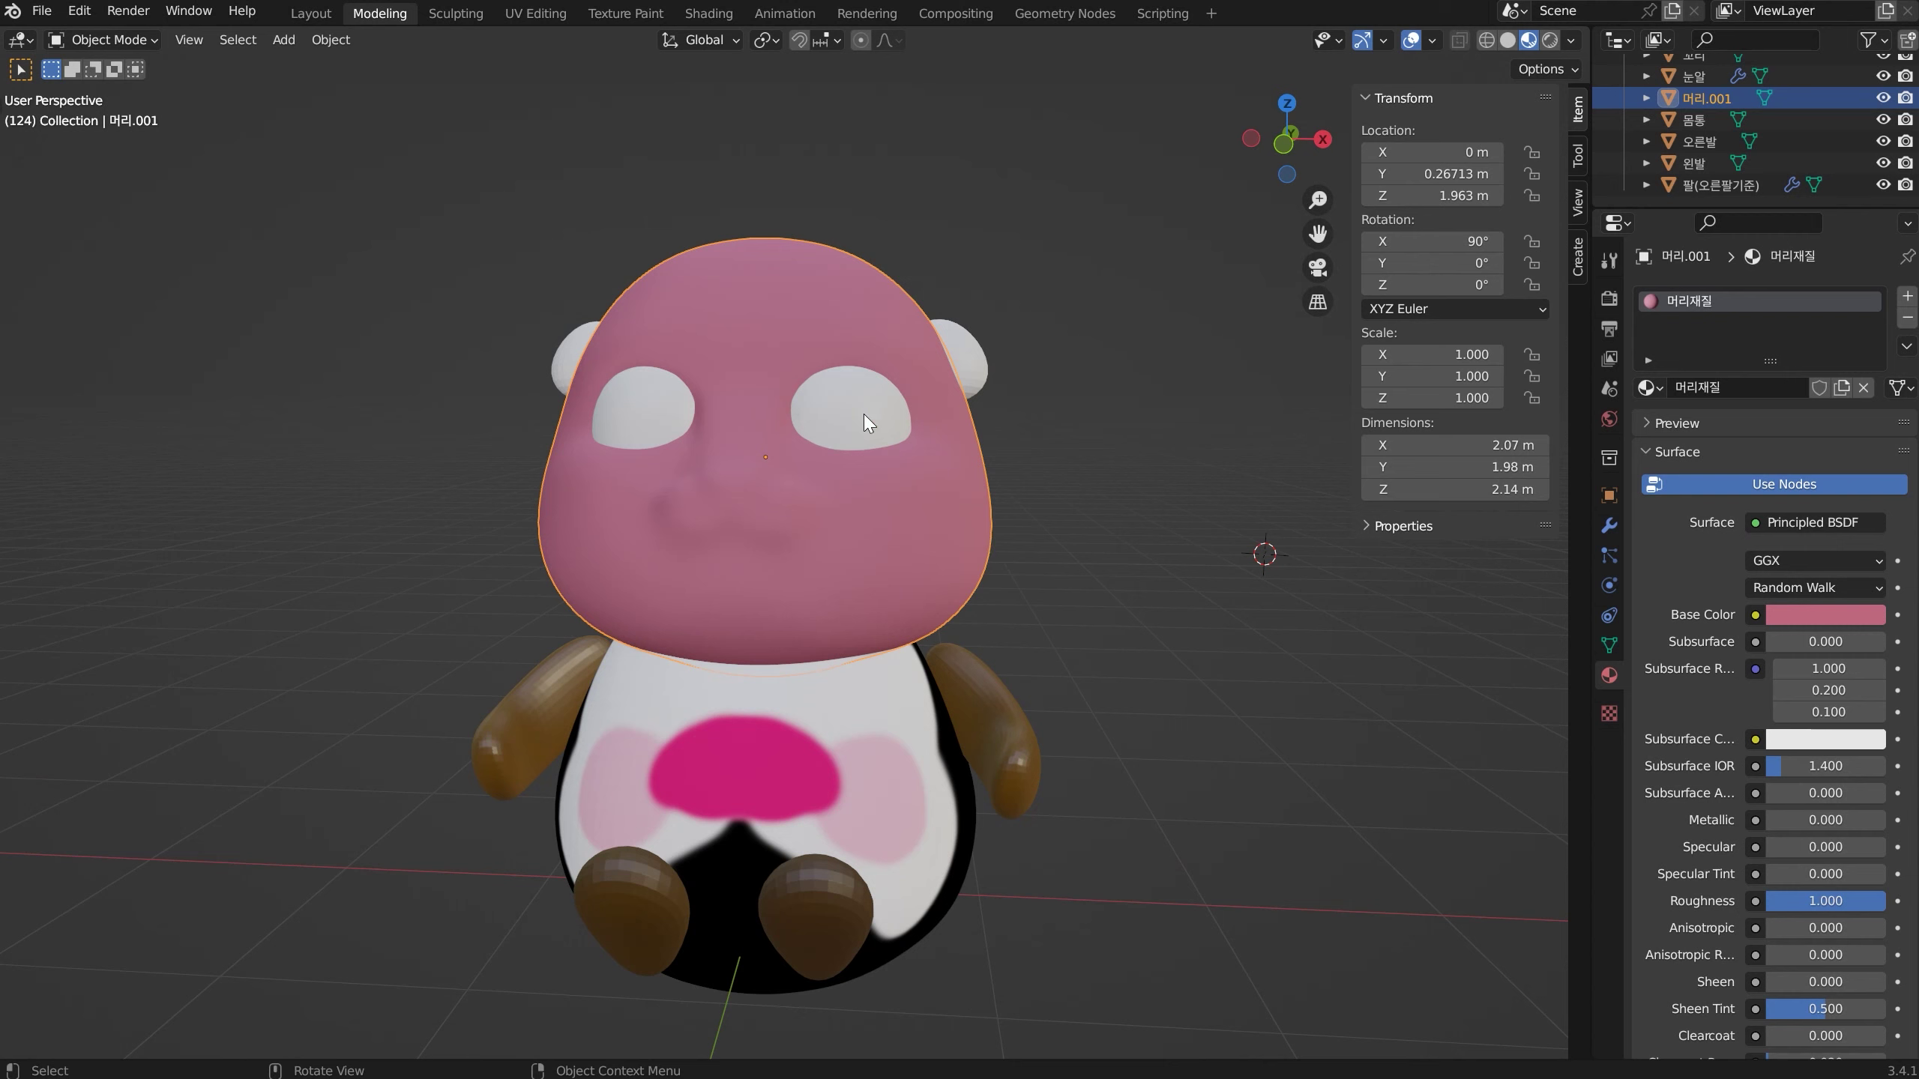
key("ctrl+Tab")
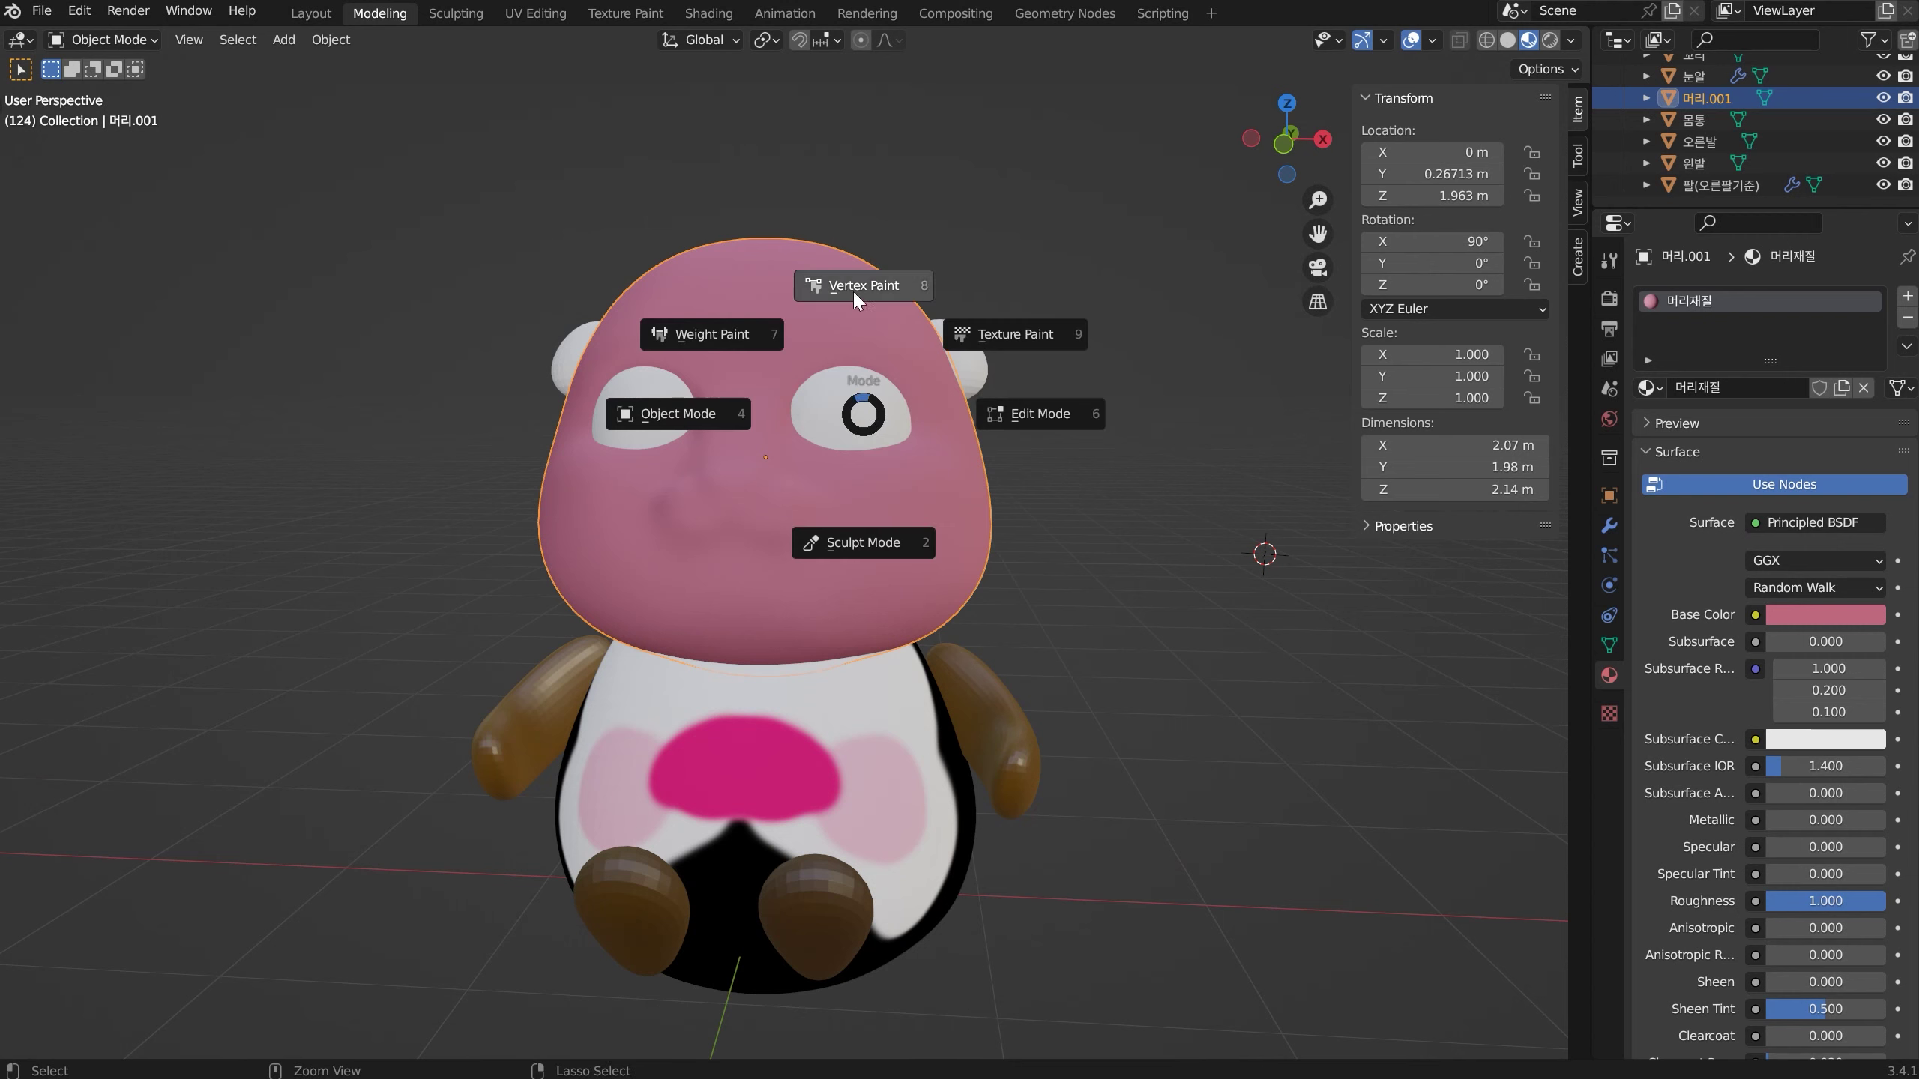
left_click(870, 287)
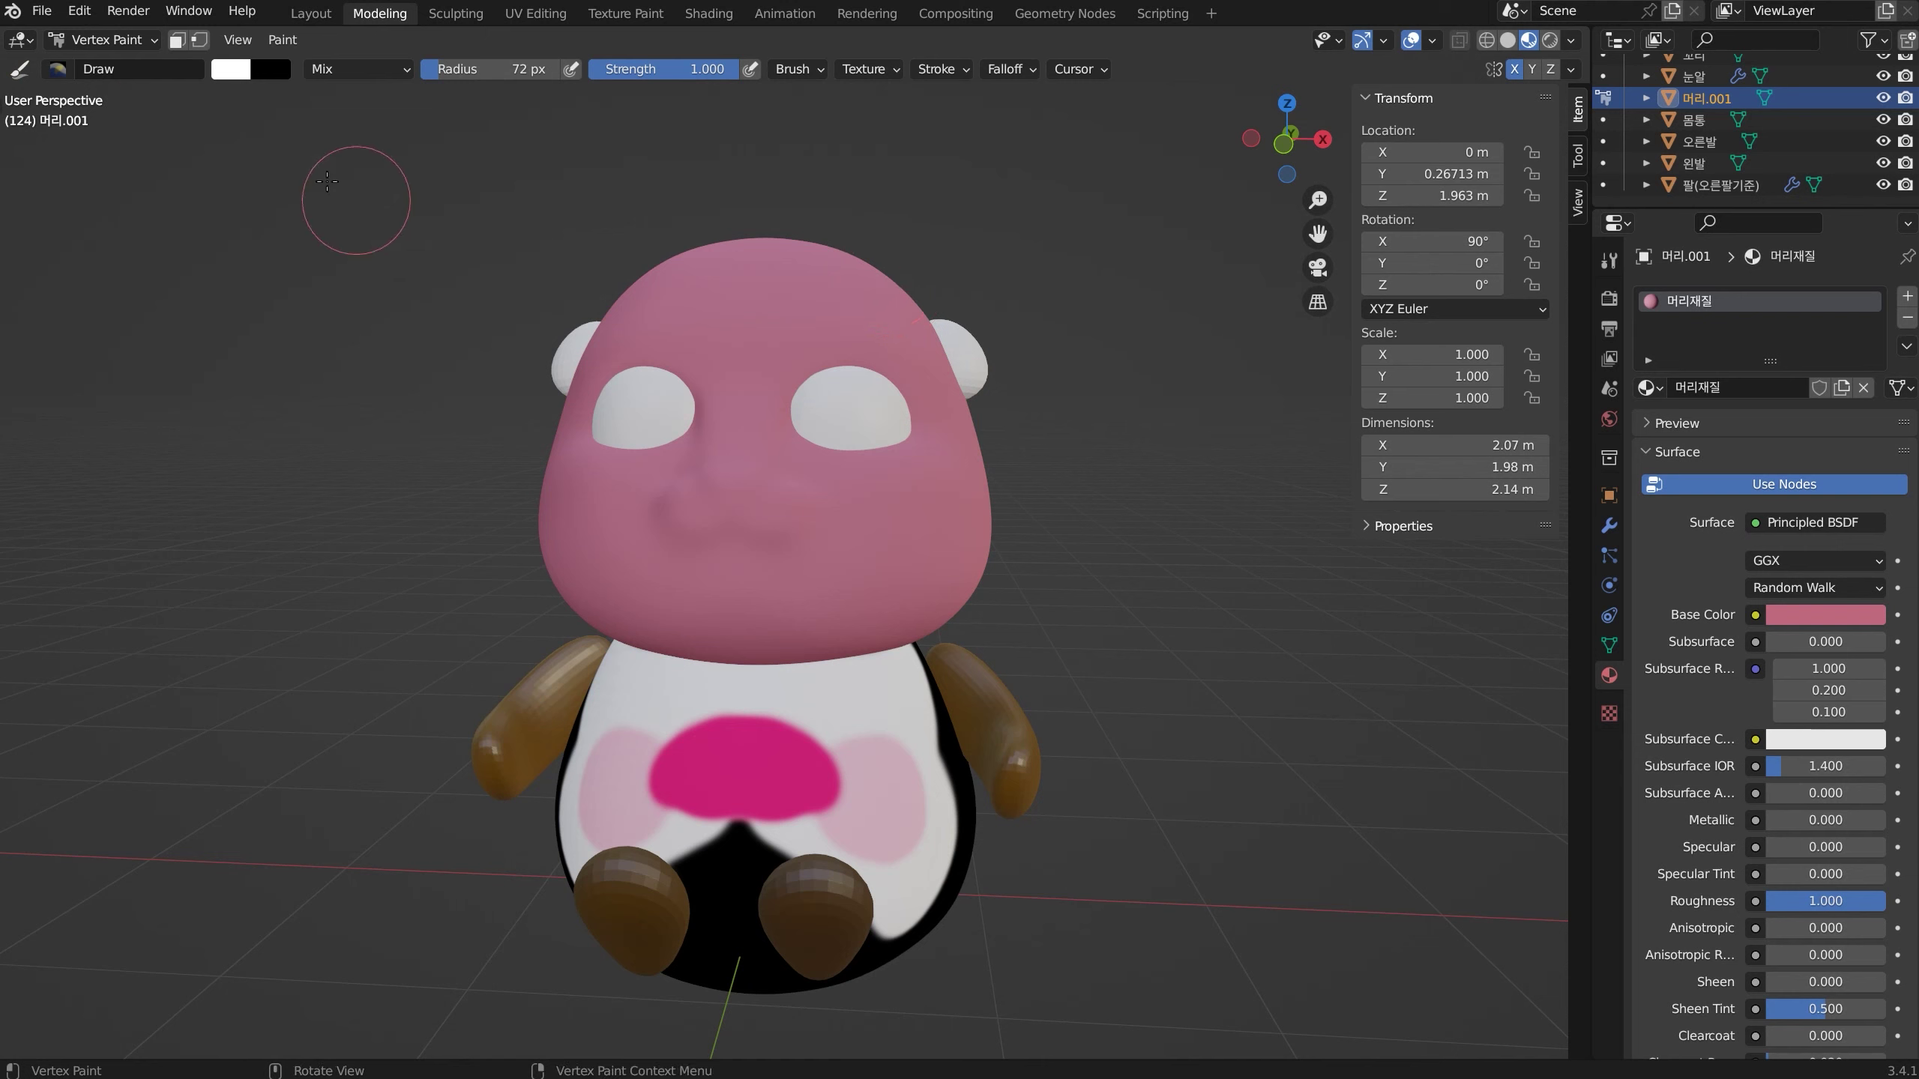
Set the vertex paint brush color to bright green and switch the viewport to Solid shading
left_click(233, 74)
left_click_drag(334, 202, 252, 119)
middle_click_drag(853, 576, 867, 492)
mouse_move(941, 396)
middle_mouse_down()
mouse_move(861, 497)
mouse_move(887, 480)
middle_mouse_up()
key("z")
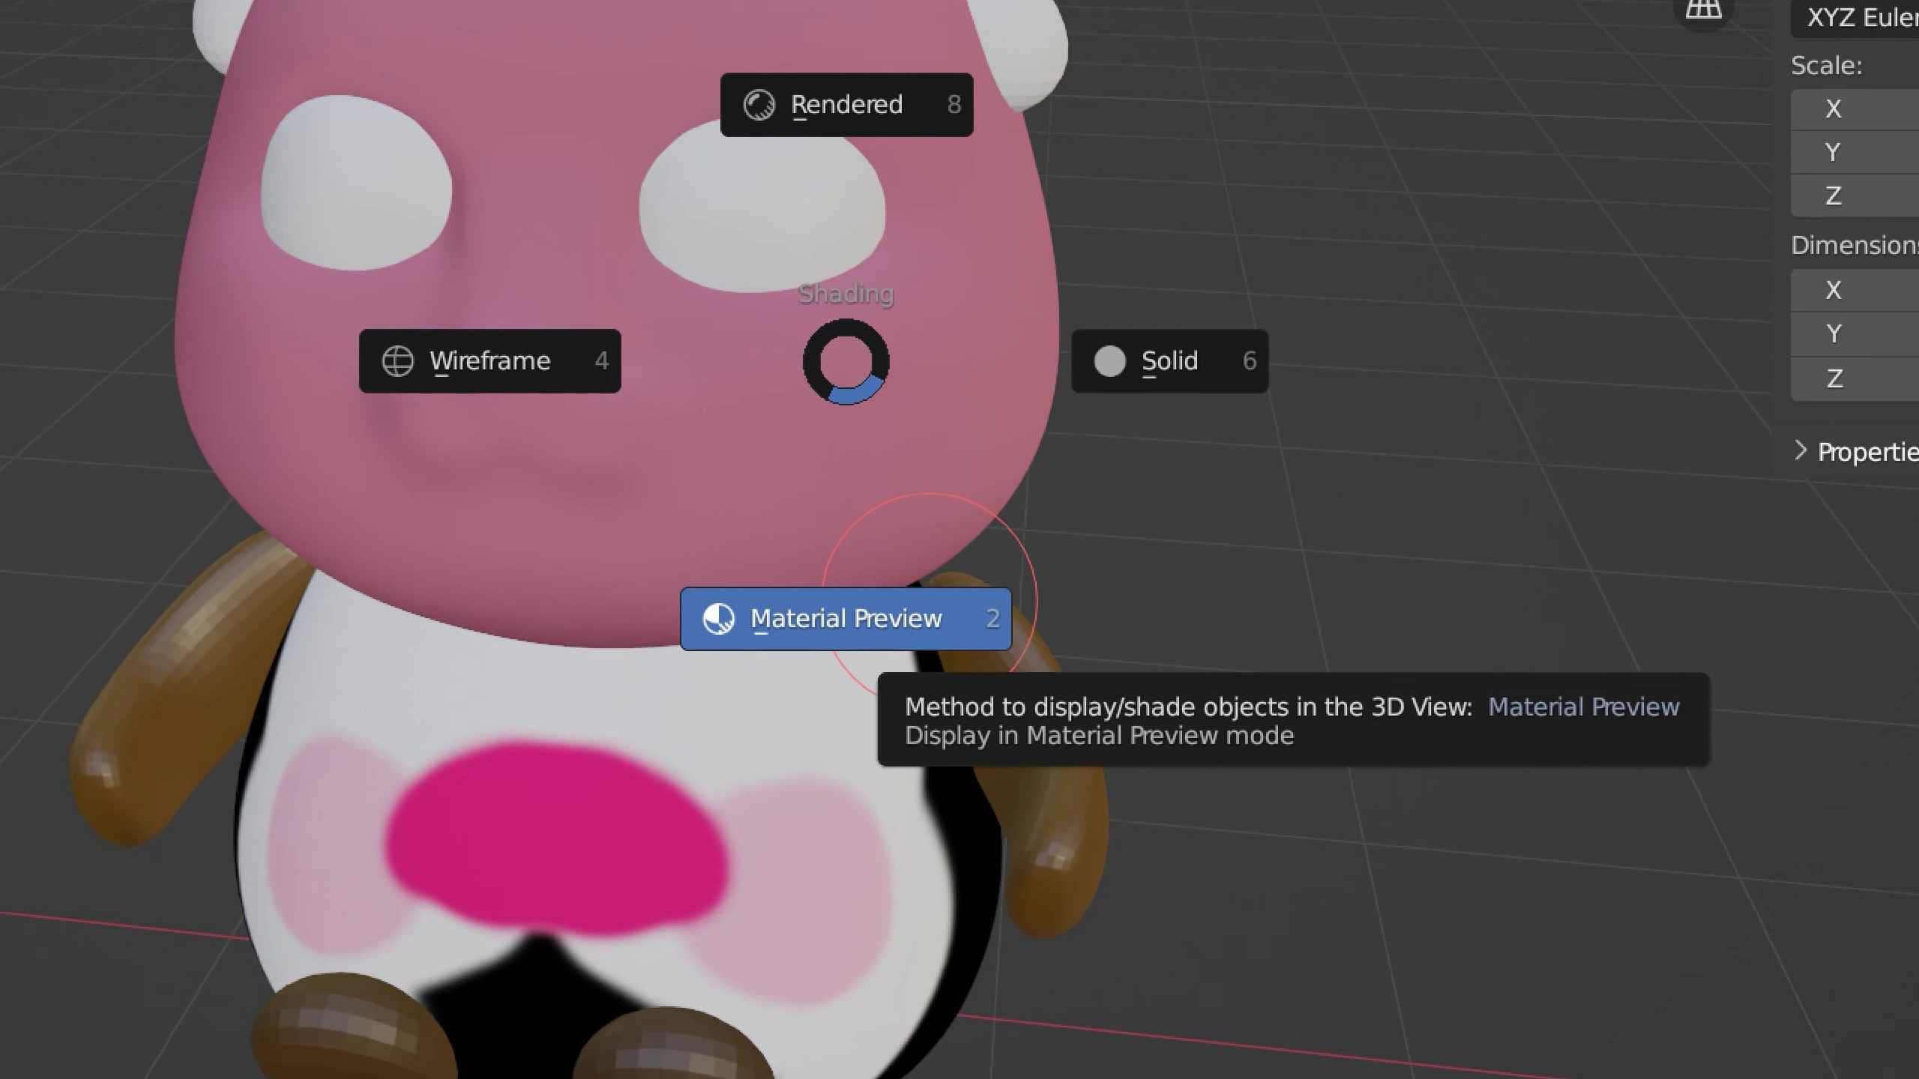
mouse_move(968, 621)
left_mouse_down()
mouse_move(723, 671)
mouse_move(1000, 517)
mouse_move(1026, 670)
left_mouse_up()
mouse_move(765, 672)
left_mouse_down()
mouse_move(894, 670)
mouse_move(961, 489)
left_mouse_up()
mouse_move(794, 650)
left_mouse_down()
mouse_move(763, 776)
mouse_move(670, 844)
left_mouse_up()
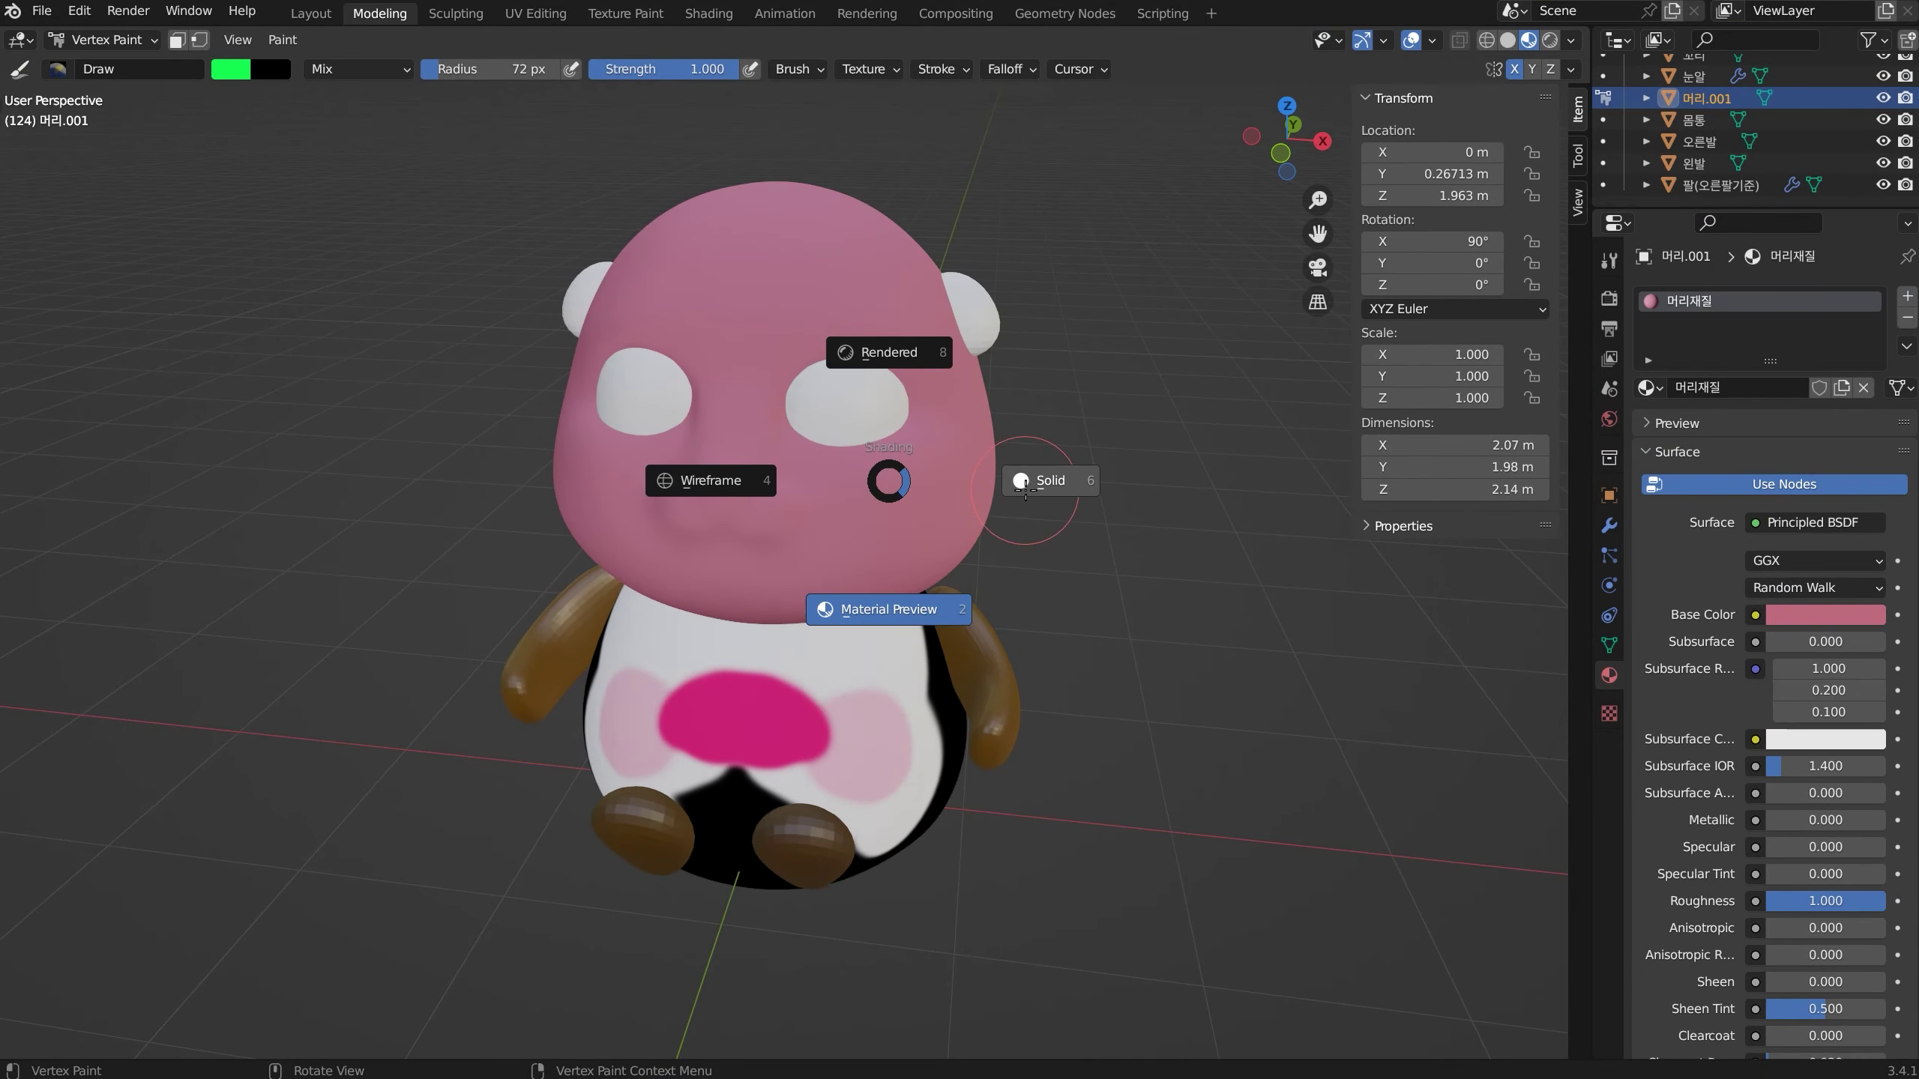
left_click(1036, 486)
Paint the head's face green with mirrored strokes from the forehead down over the nose and cheeks
middle_click_drag(1003, 485, 1022, 446)
mouse_move(835, 308)
left_mouse_down()
mouse_move(902, 389)
mouse_move(839, 541)
mouse_move(782, 433)
mouse_move(792, 330)
mouse_move(736, 318)
mouse_move(752, 295)
mouse_move(785, 492)
mouse_move(688, 541)
mouse_move(824, 574)
mouse_move(665, 590)
mouse_move(832, 529)
left_mouse_up()
scroll(843, 500, "up", 2)
middle_click_drag(843, 500, 741, 484)
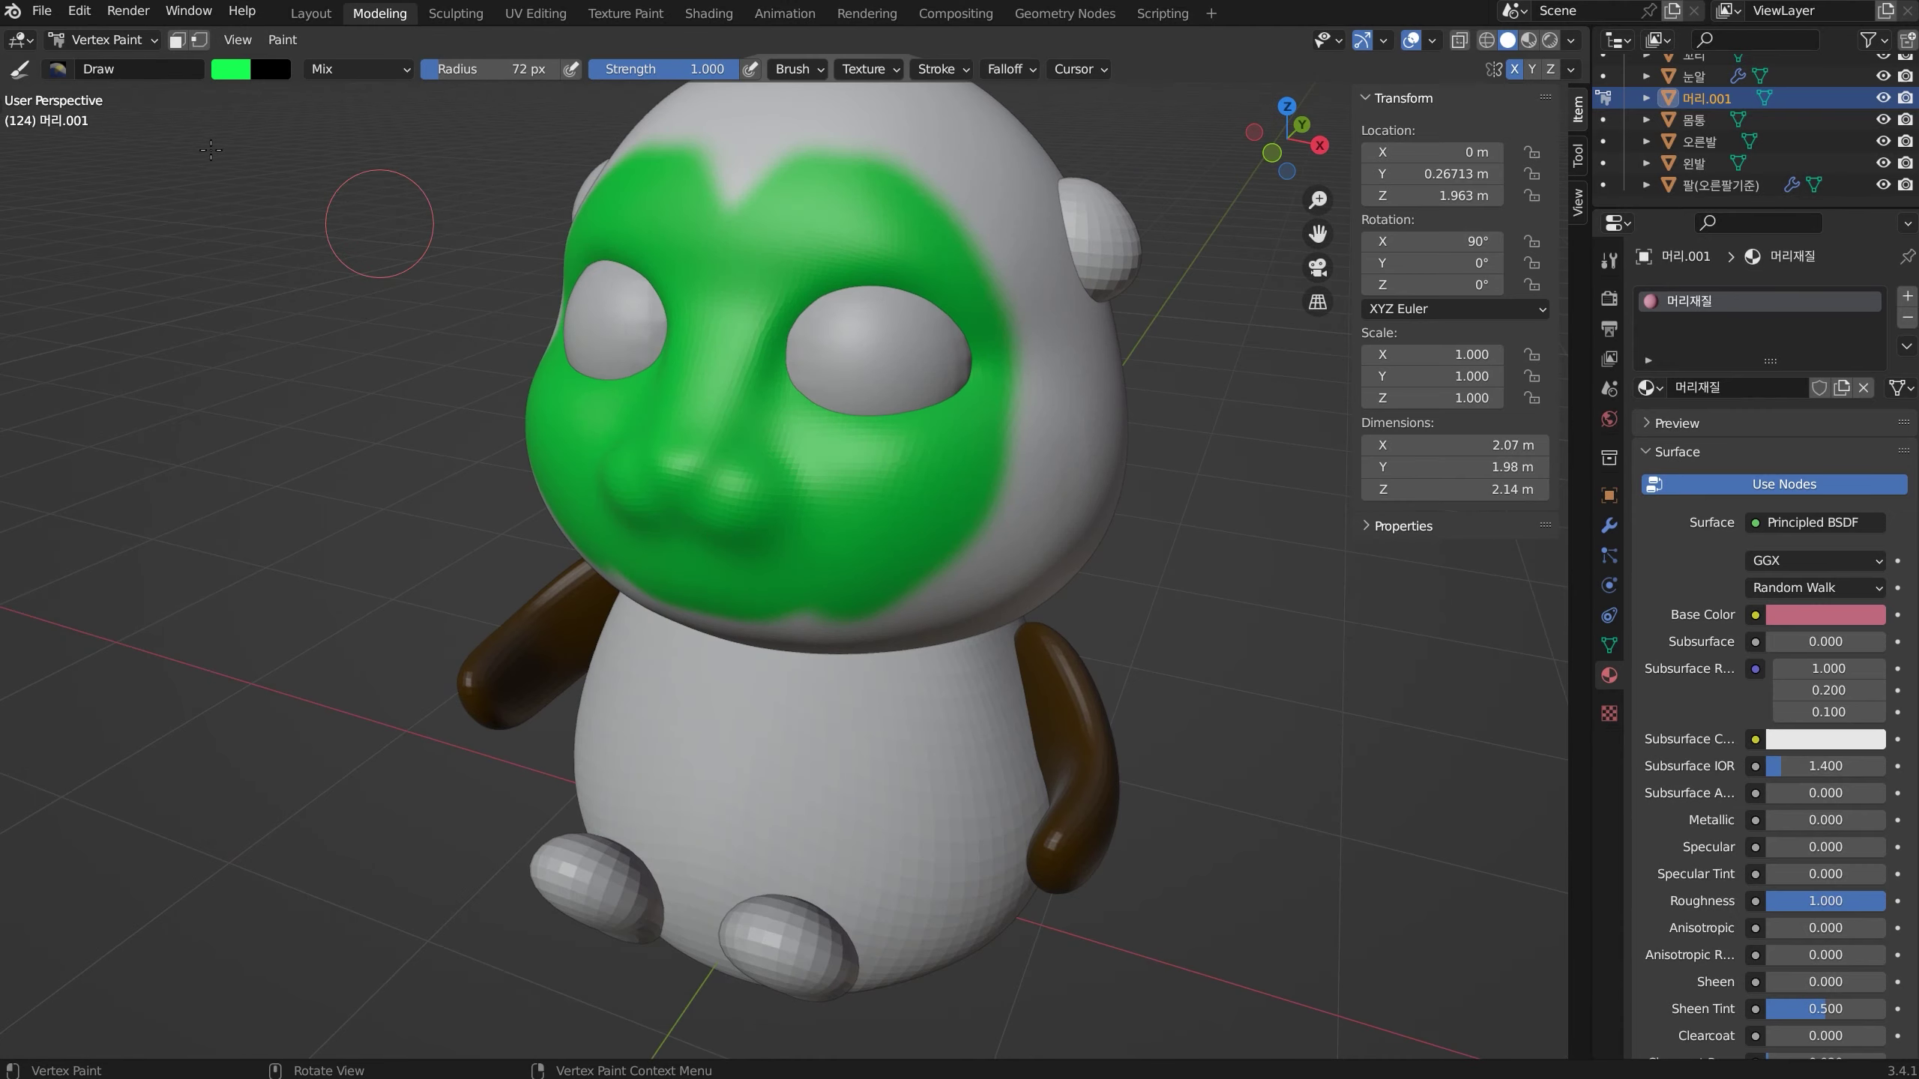
Change the brush color to dark blue and paint mirrored patches around both eyes
left_click(232, 74)
left_click(318, 136)
mouse_move(319, 136)
left_mouse_down()
mouse_move(407, 139)
mouse_move(369, 126)
left_mouse_up()
mouse_move(885, 240)
left_mouse_down()
mouse_move(971, 306)
mouse_move(940, 403)
mouse_move(878, 356)
mouse_move(789, 355)
left_mouse_up()
mouse_move(789, 355)
middle_mouse_down()
mouse_move(861, 341)
mouse_move(797, 372)
middle_mouse_up()
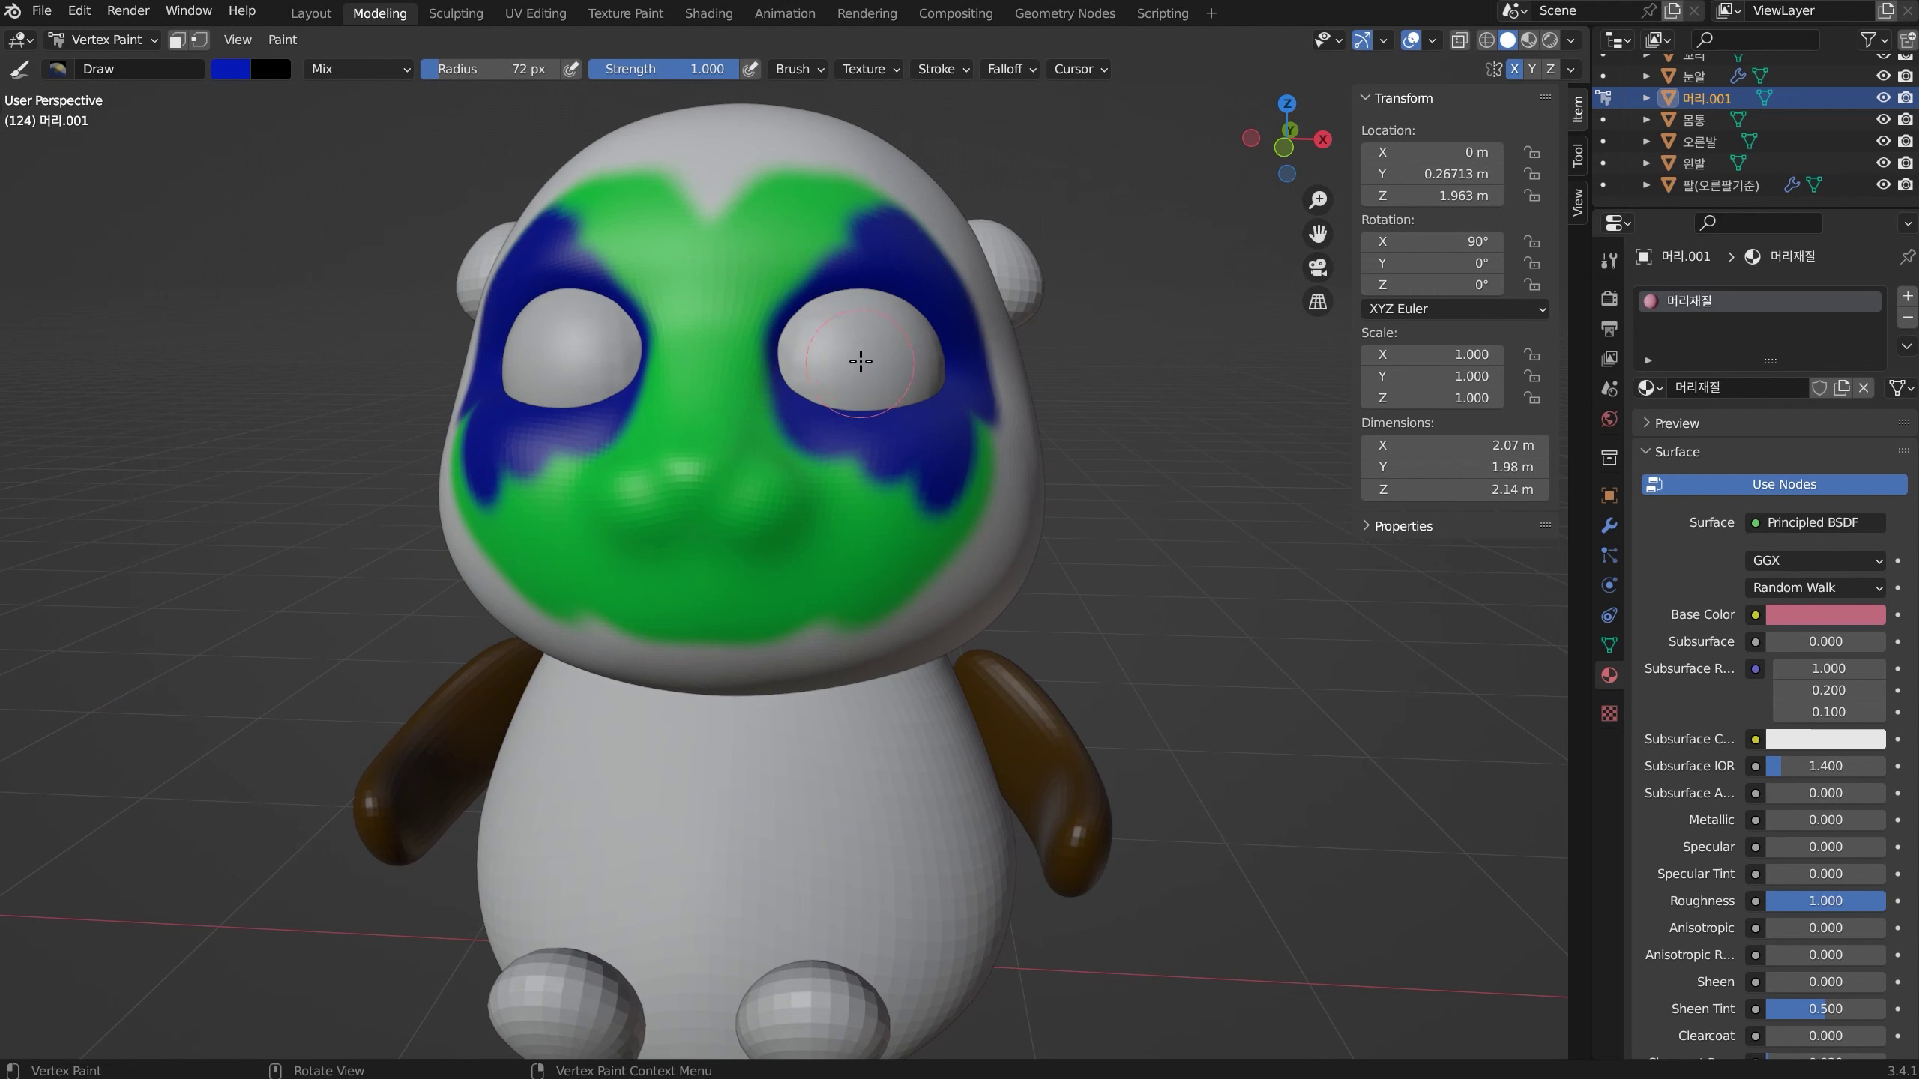
Examine the boundary between the blue and green vertex paint below the eye against the mesh faces
middle_click_drag(861, 350, 862, 456)
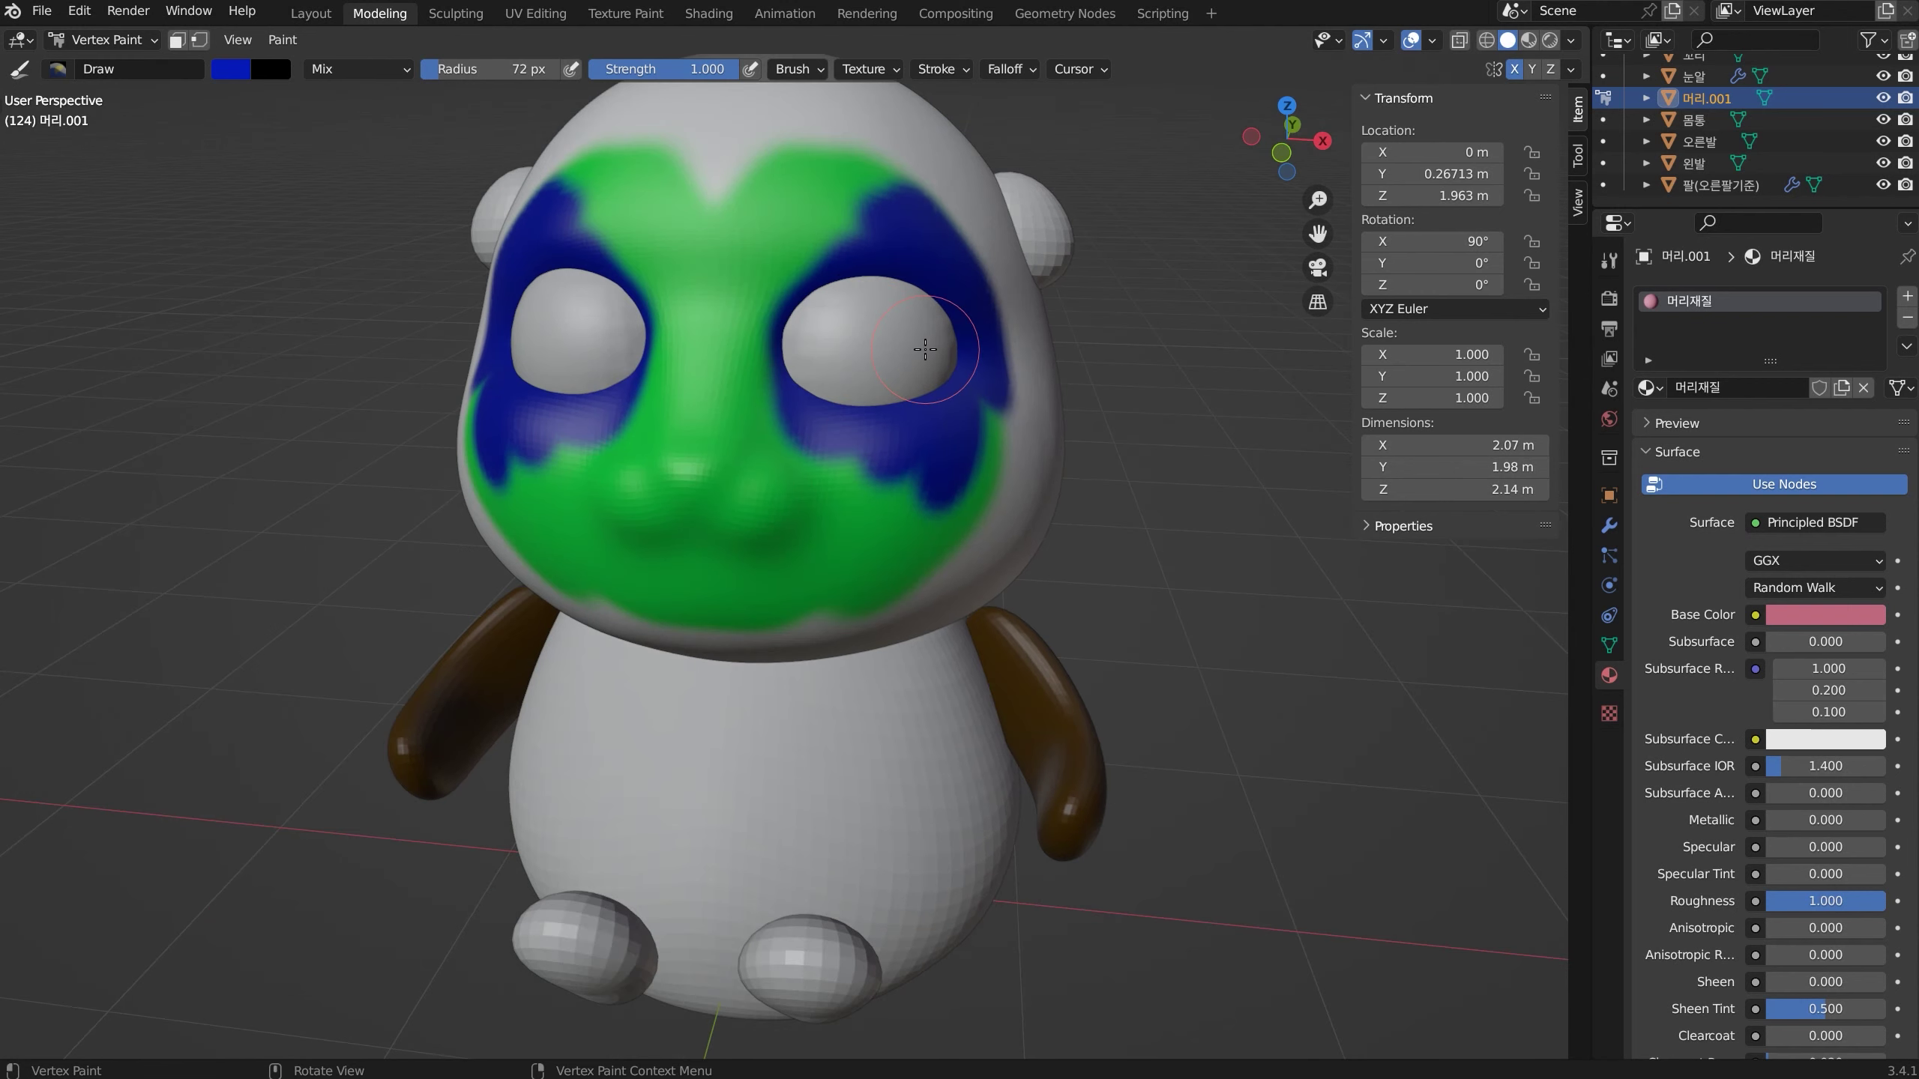
scroll(928, 349, "up", 1)
scroll(855, 453, "up", 1)
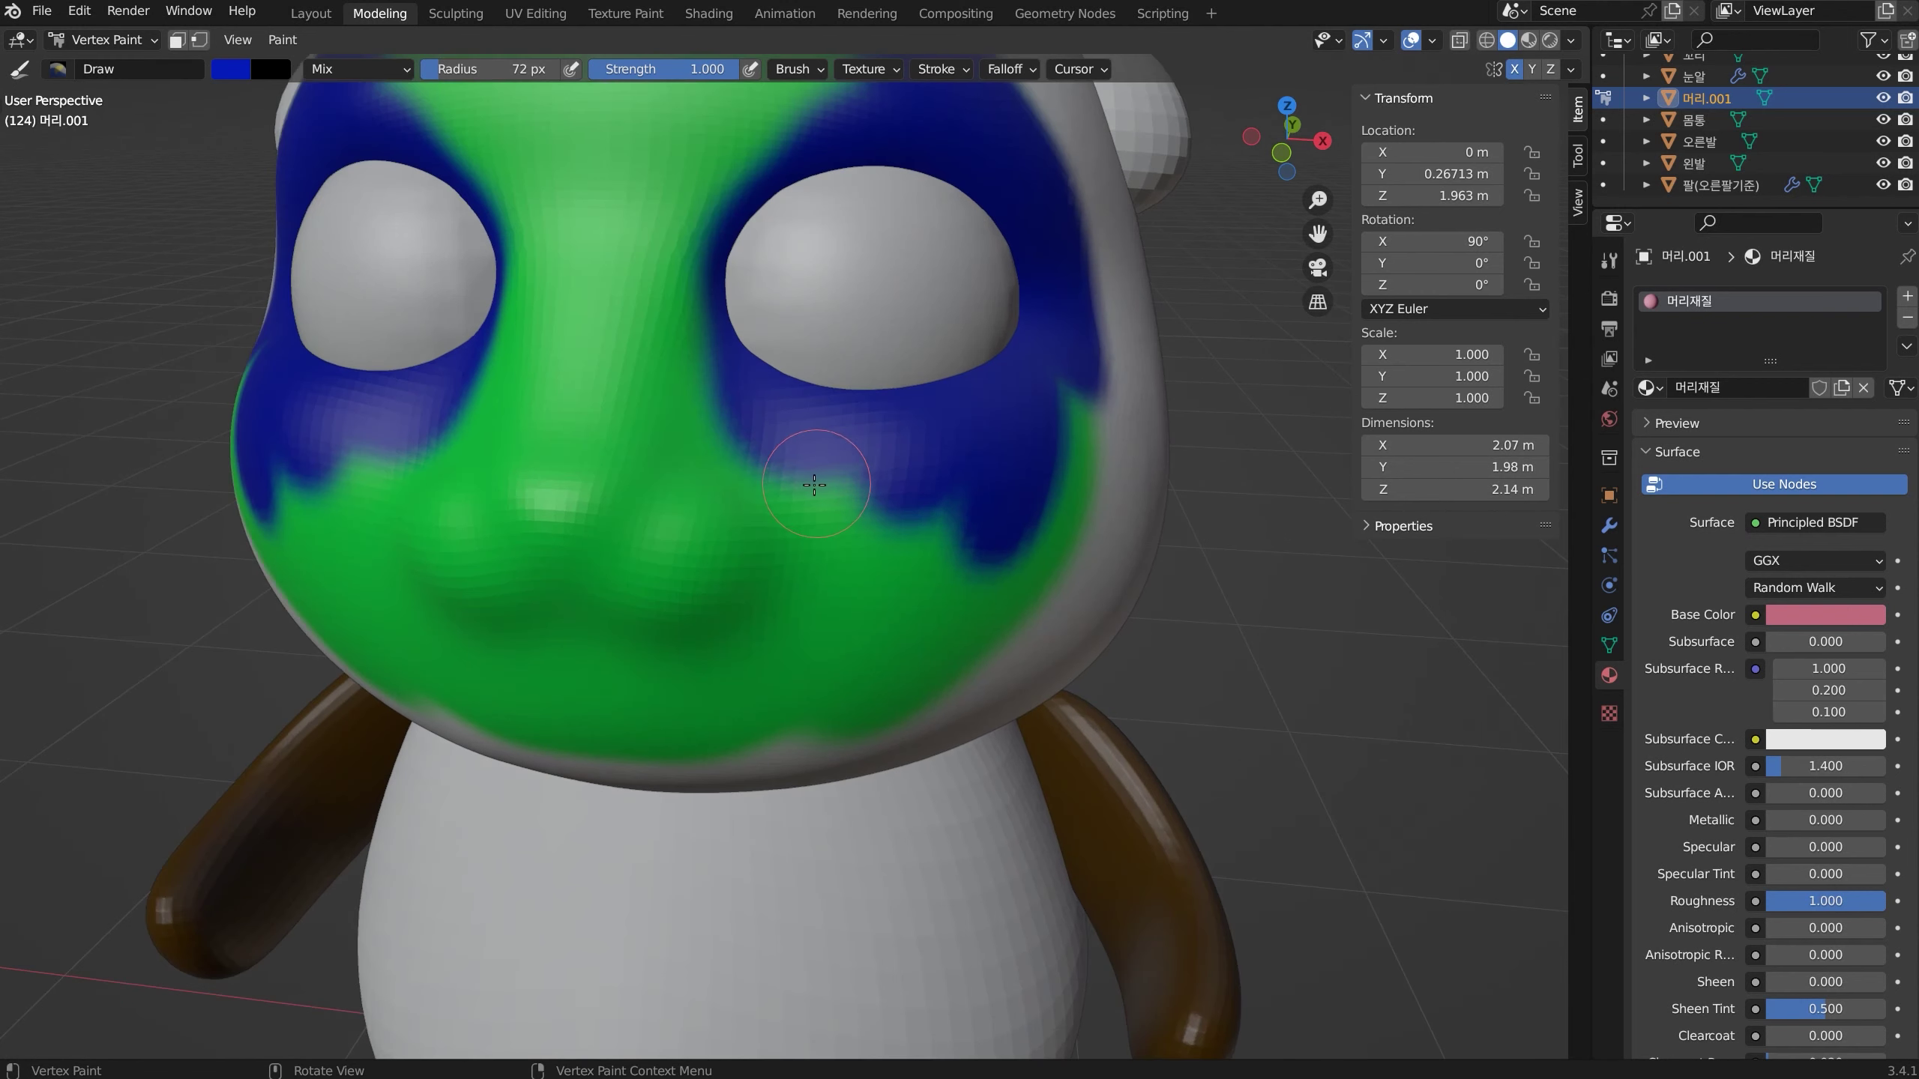
scroll(787, 527, "up", 4)
middle_click_drag(786, 528, 805, 484)
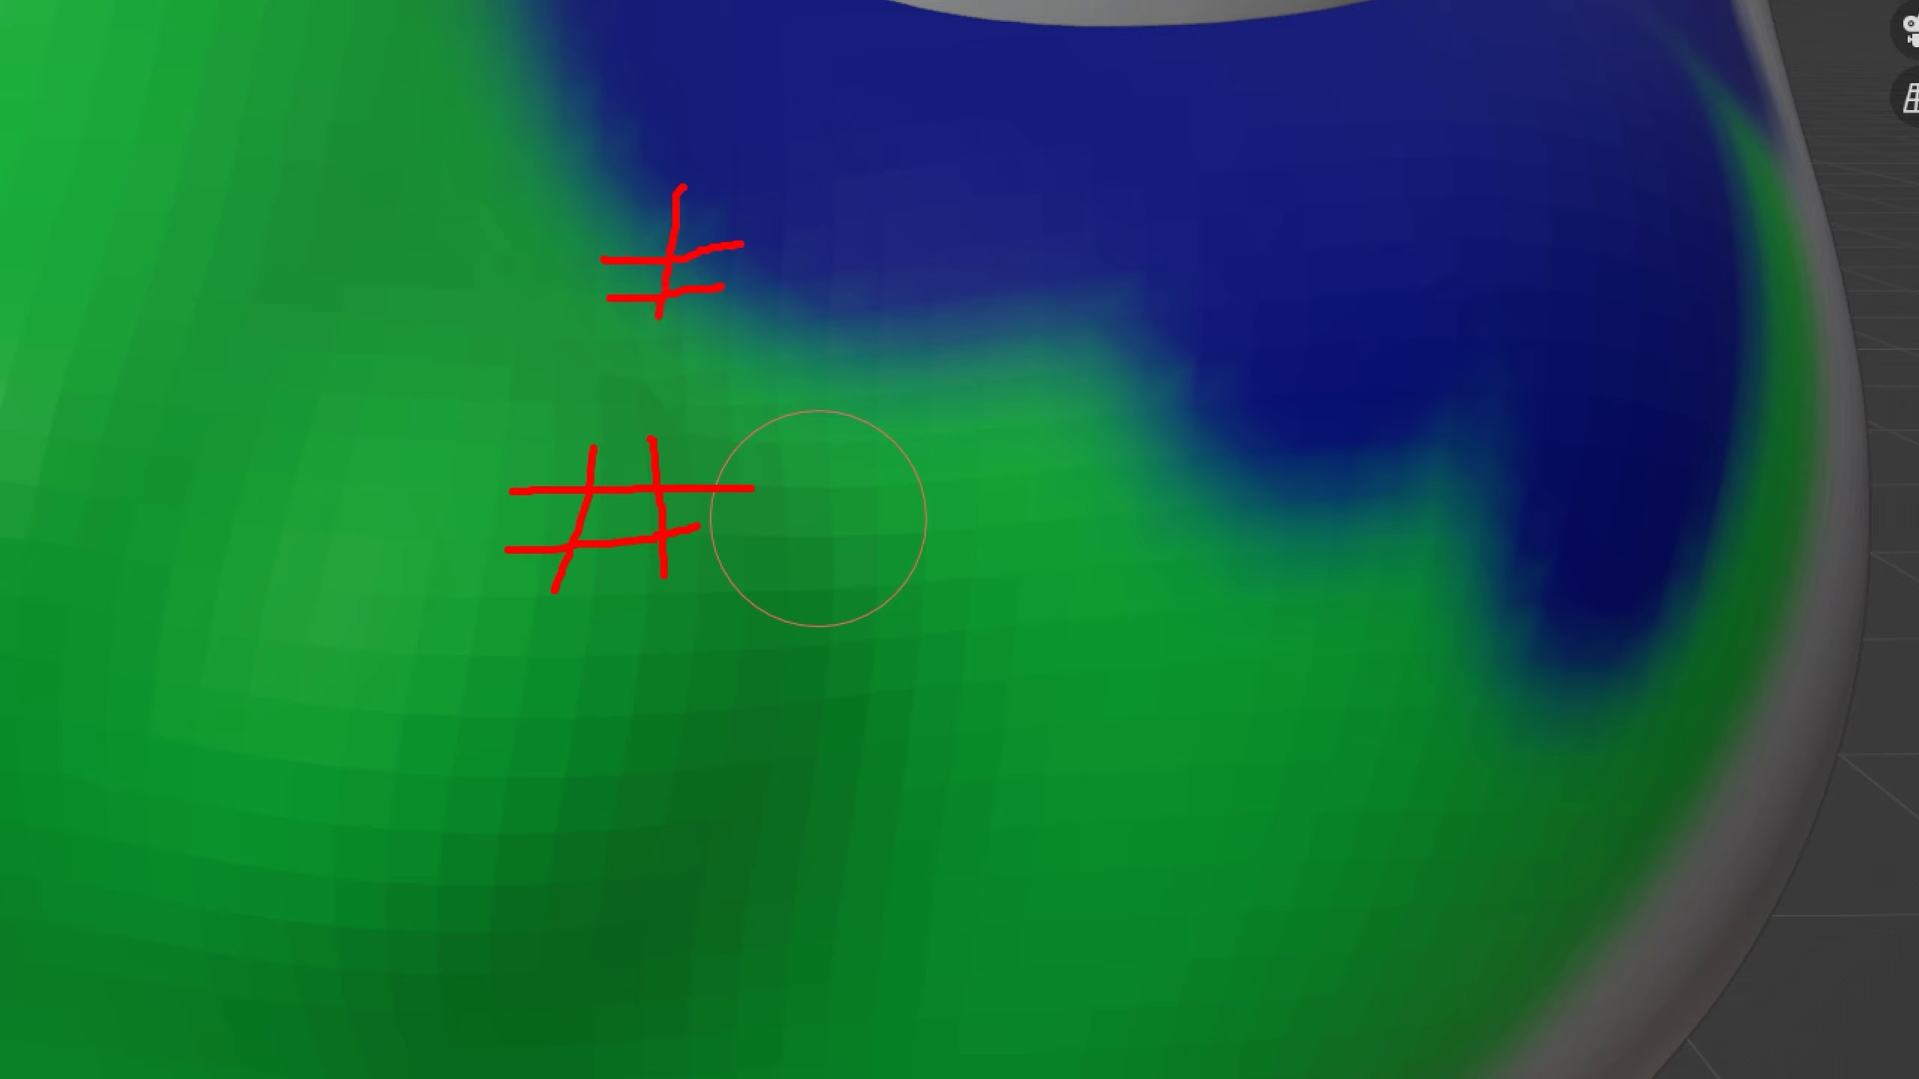
left_click_drag(589, 170, 733, 149)
left_click(655, 131)
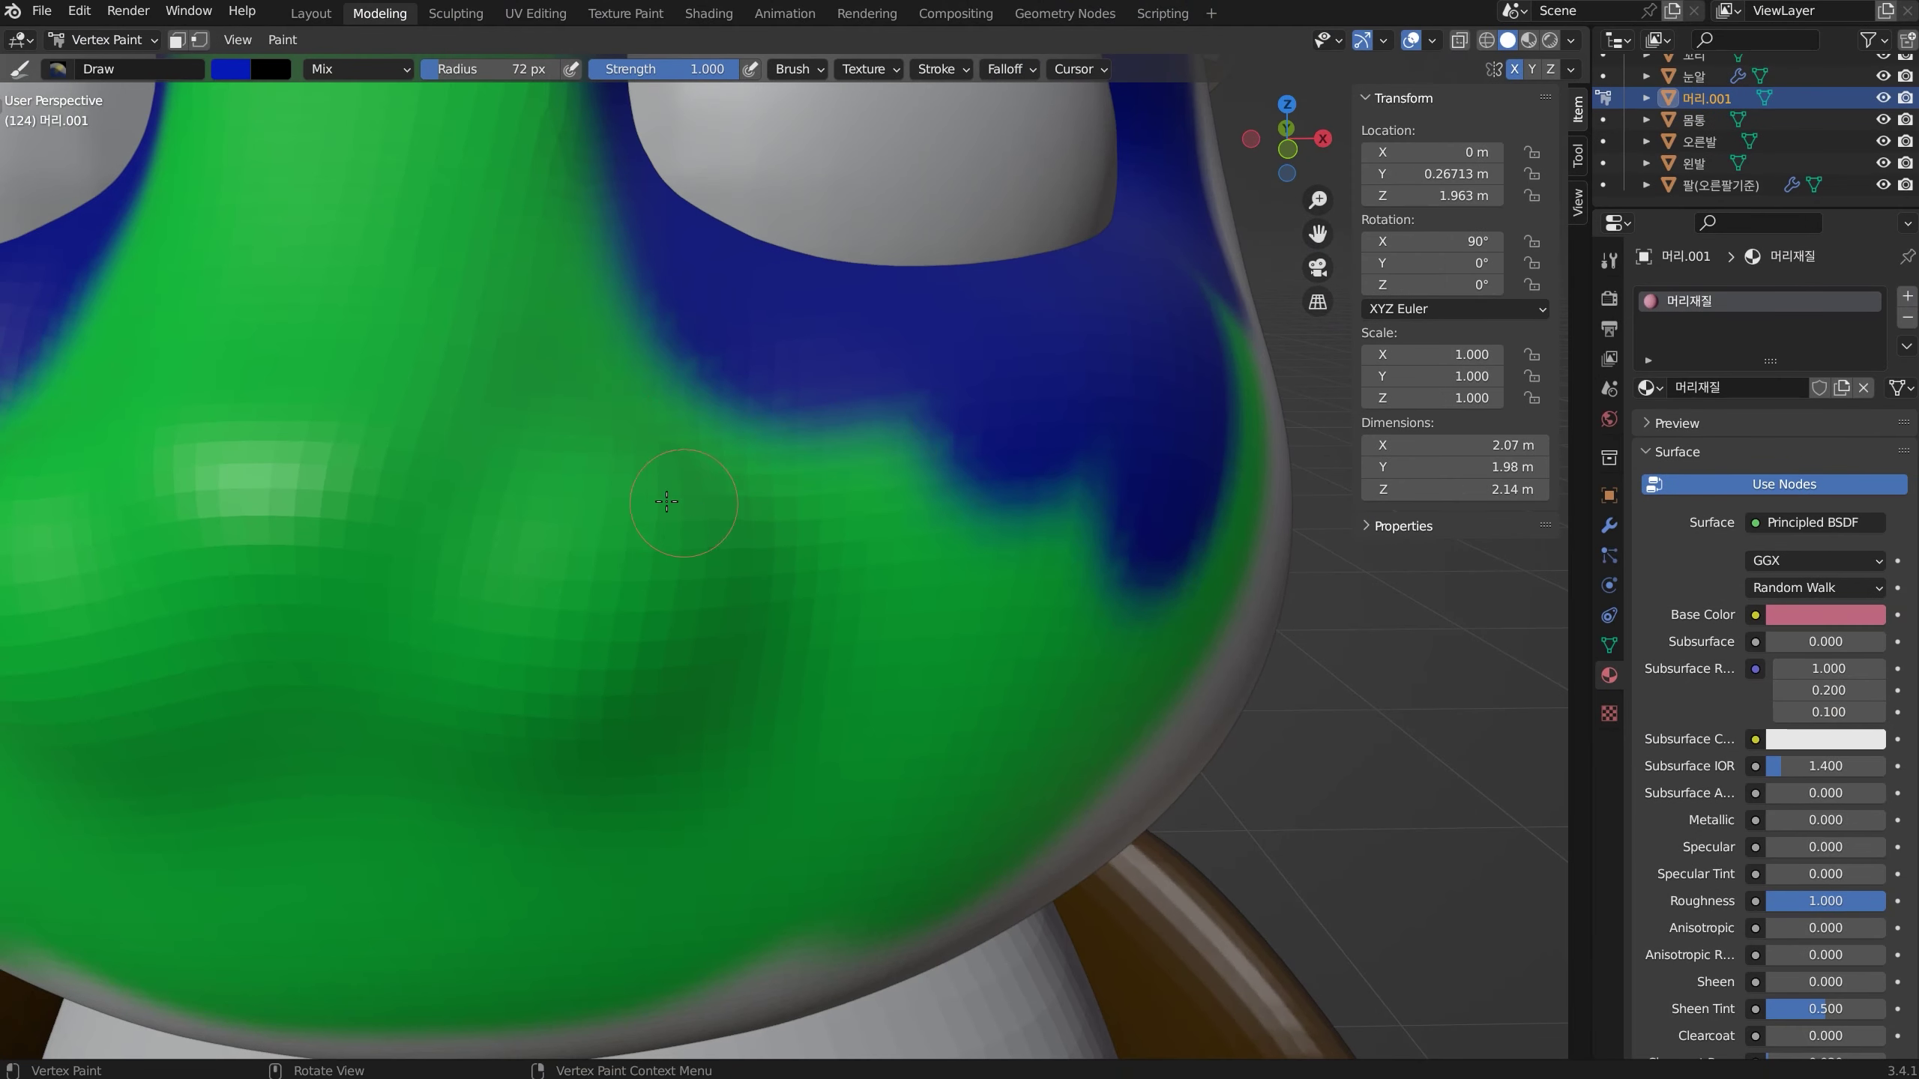
scroll(818, 518, "down", 4)
middle_click_drag(661, 473, 639, 522)
middle_click_drag(639, 521, 718, 302, "shift")
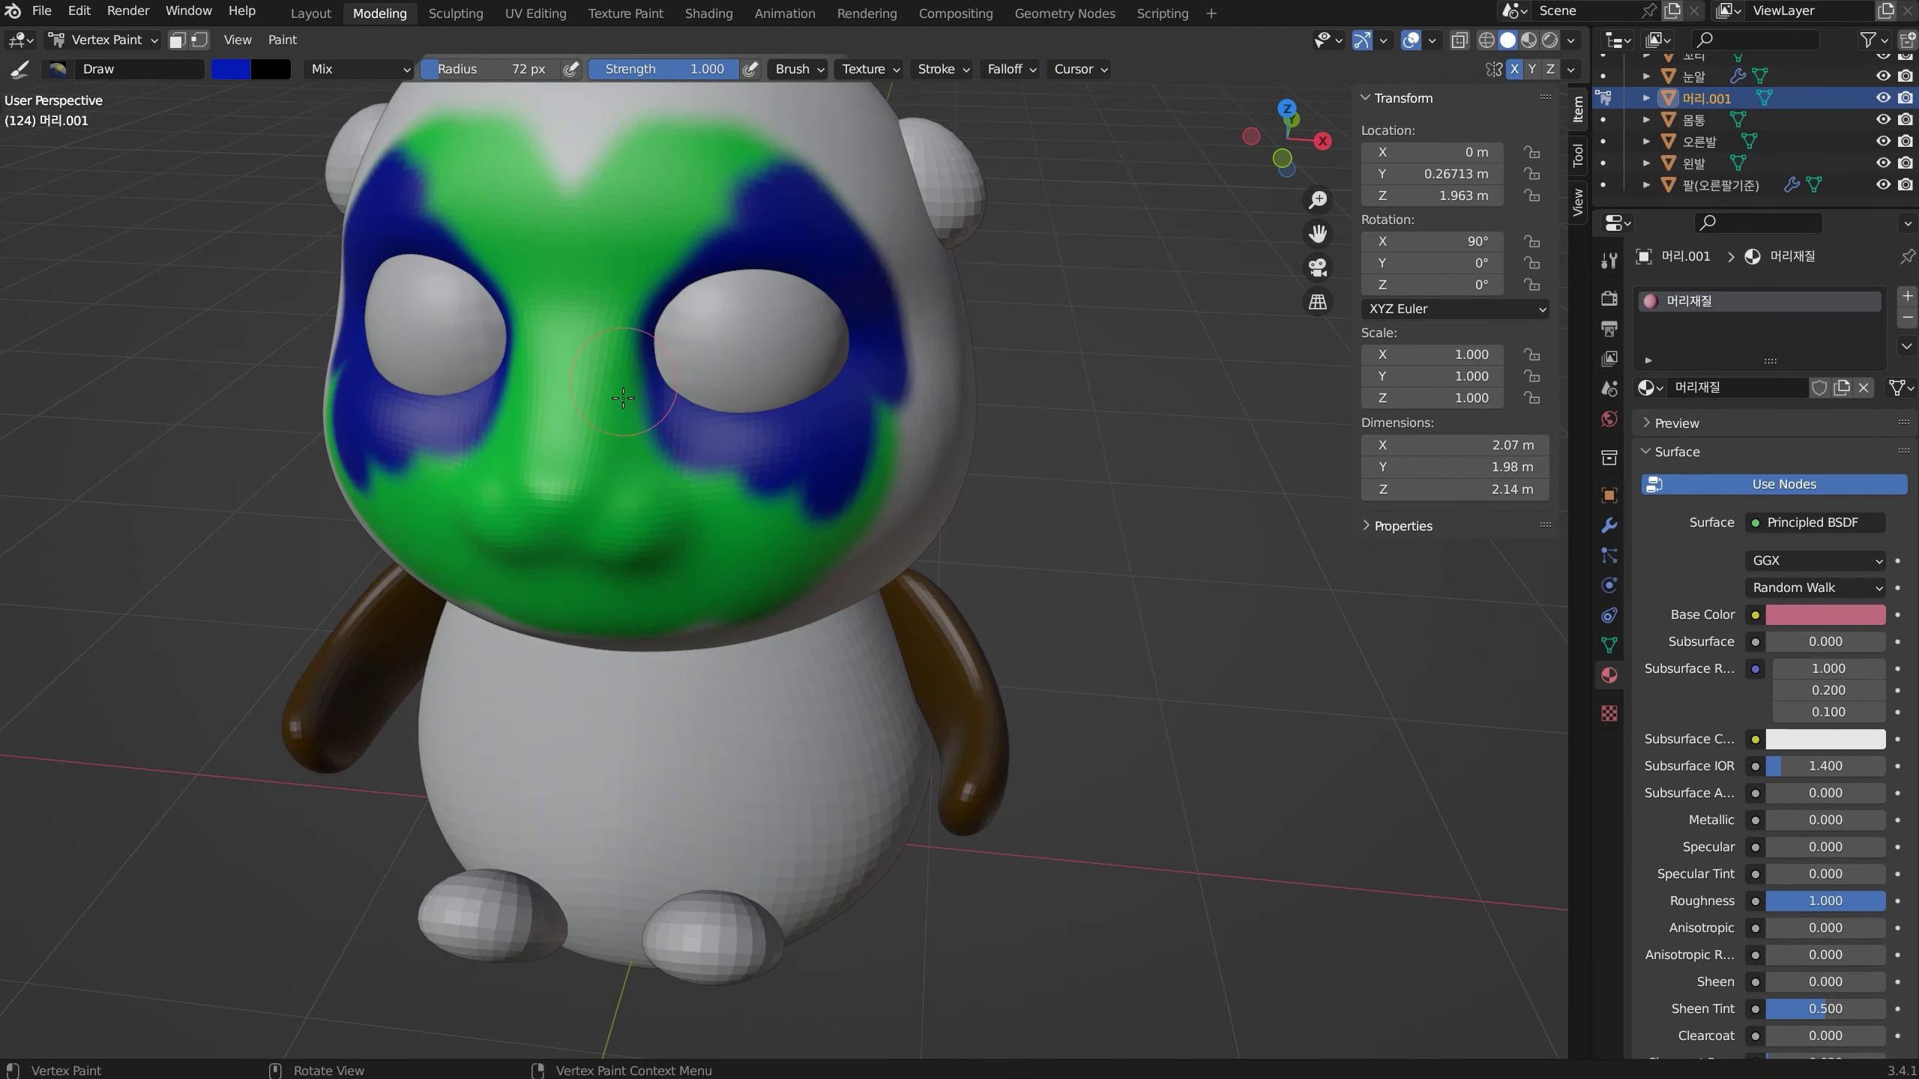
scroll(673, 445, "up", 2)
Add a Subdivision Surface modifier to the head
middle_click_drag(691, 408, 787, 594, "shift")
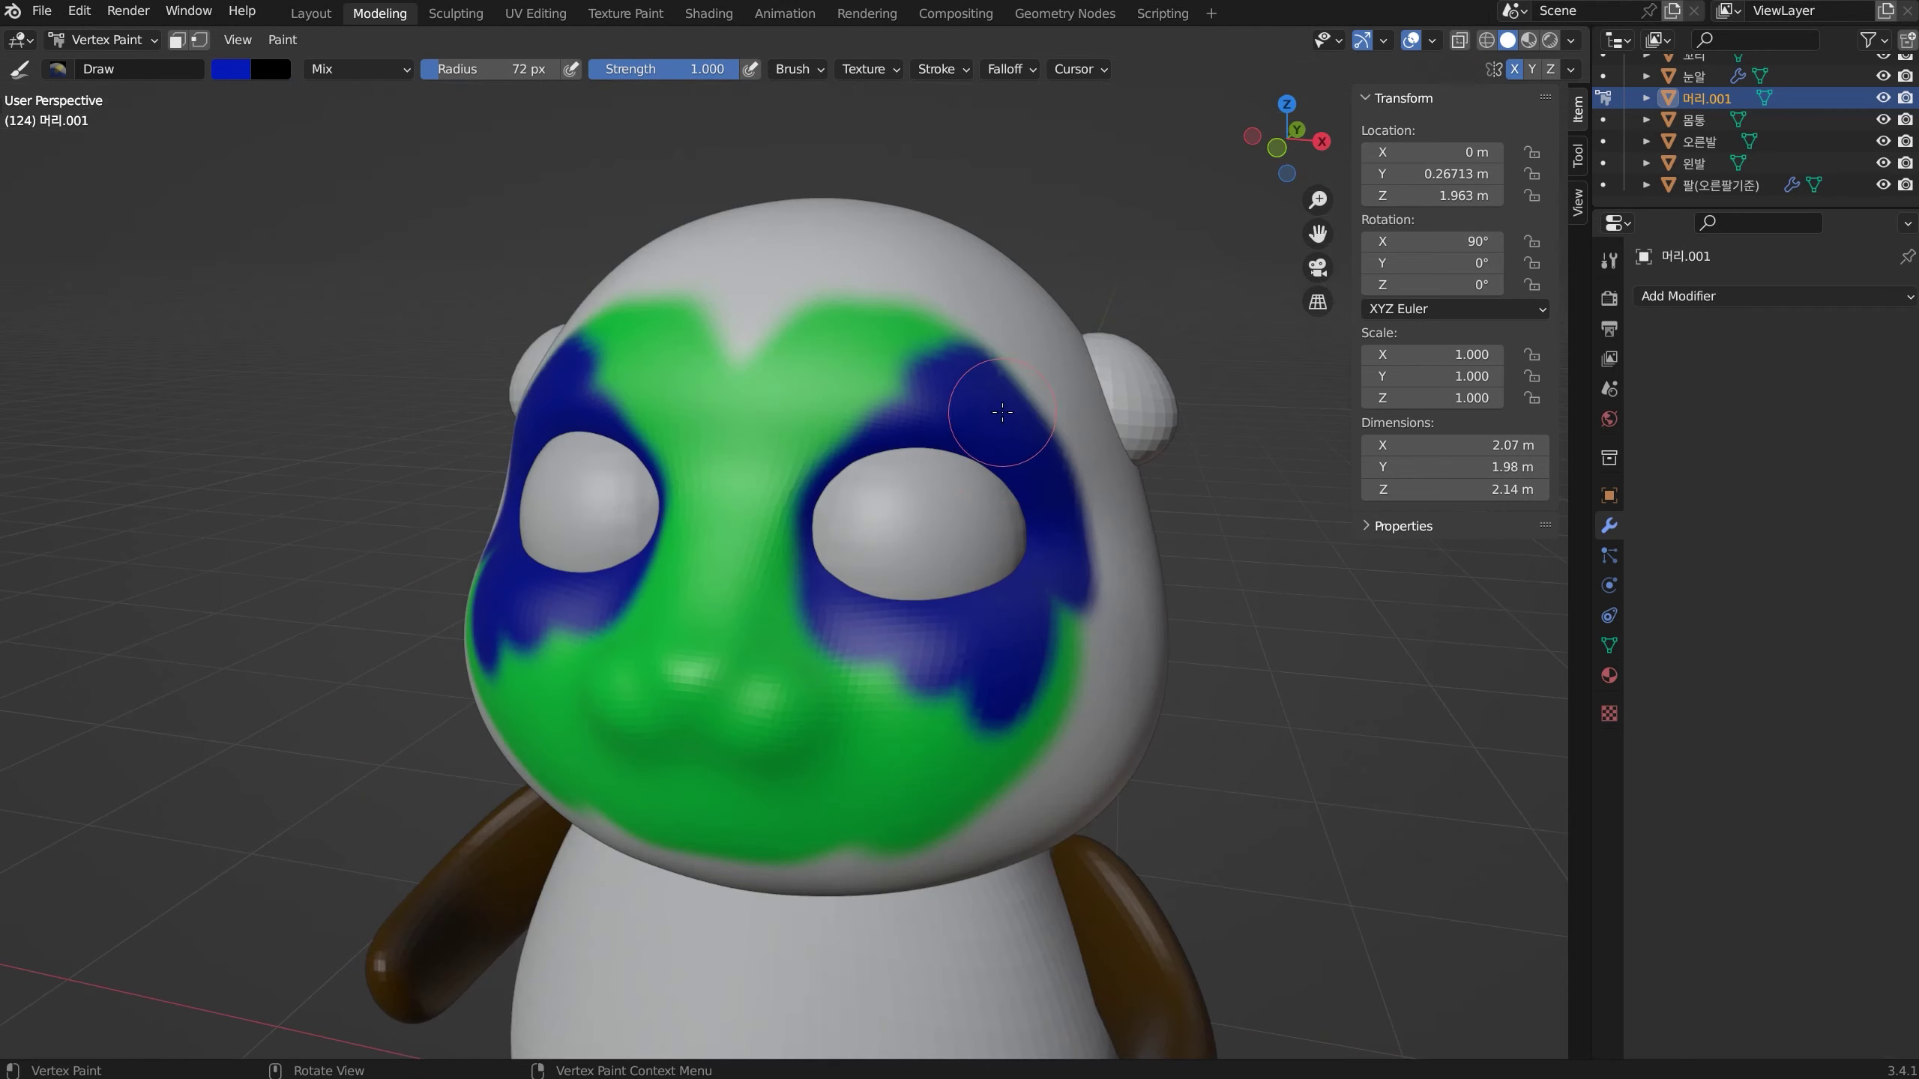
middle_click_drag(982, 393, 1005, 355)
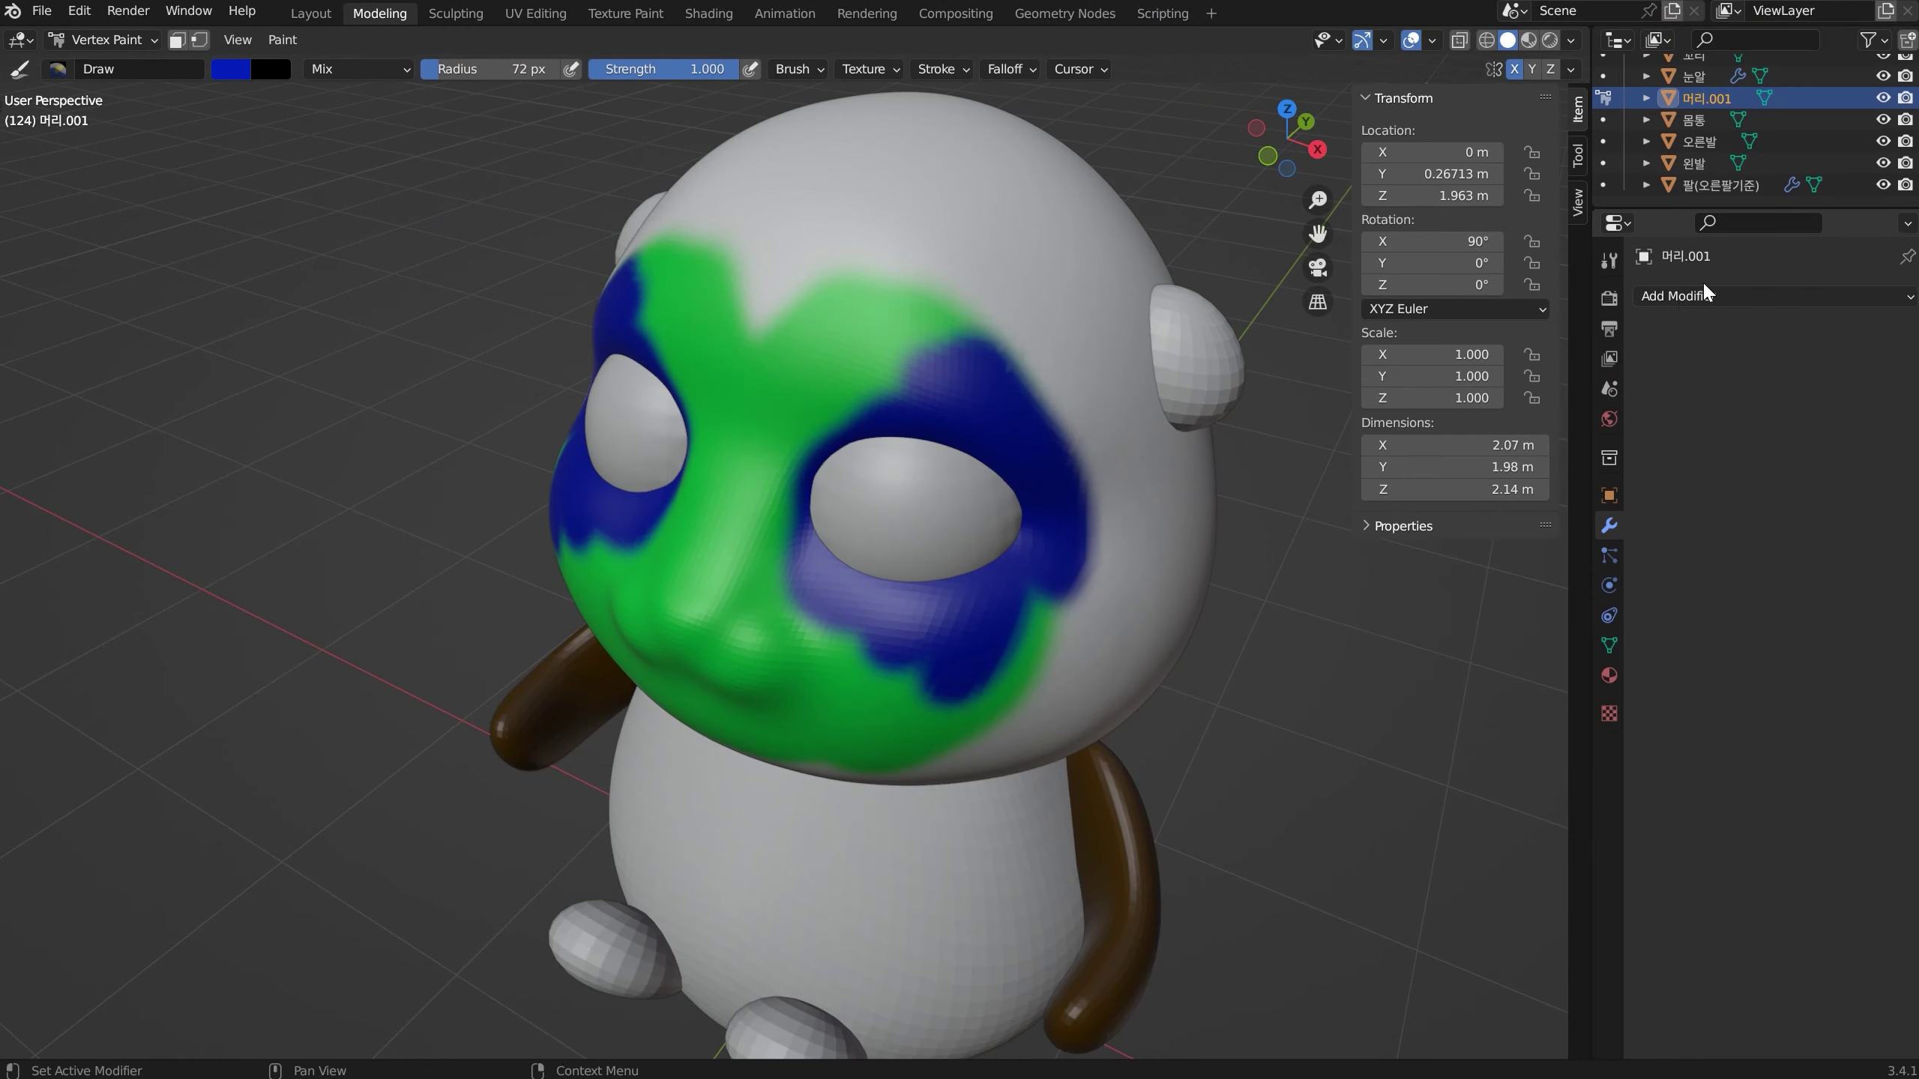
left_click(1777, 71)
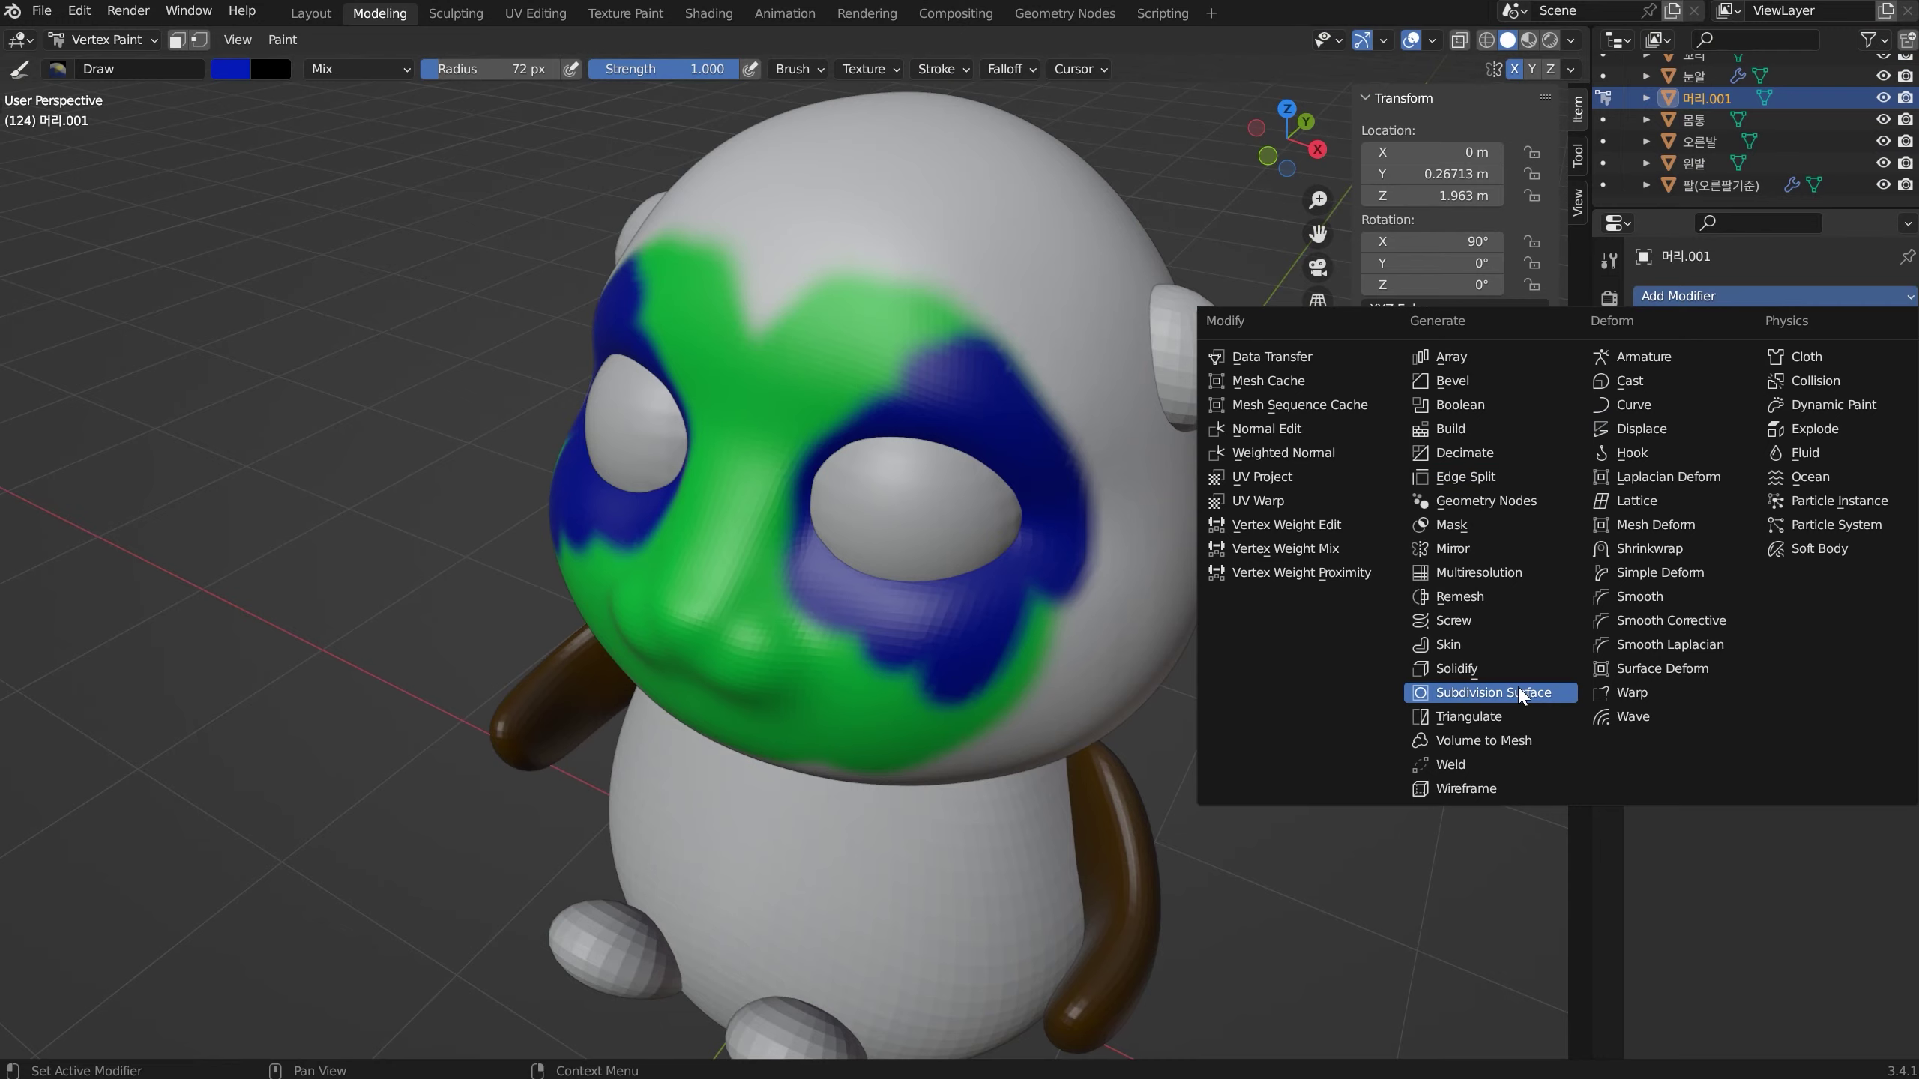
left_click(1520, 693)
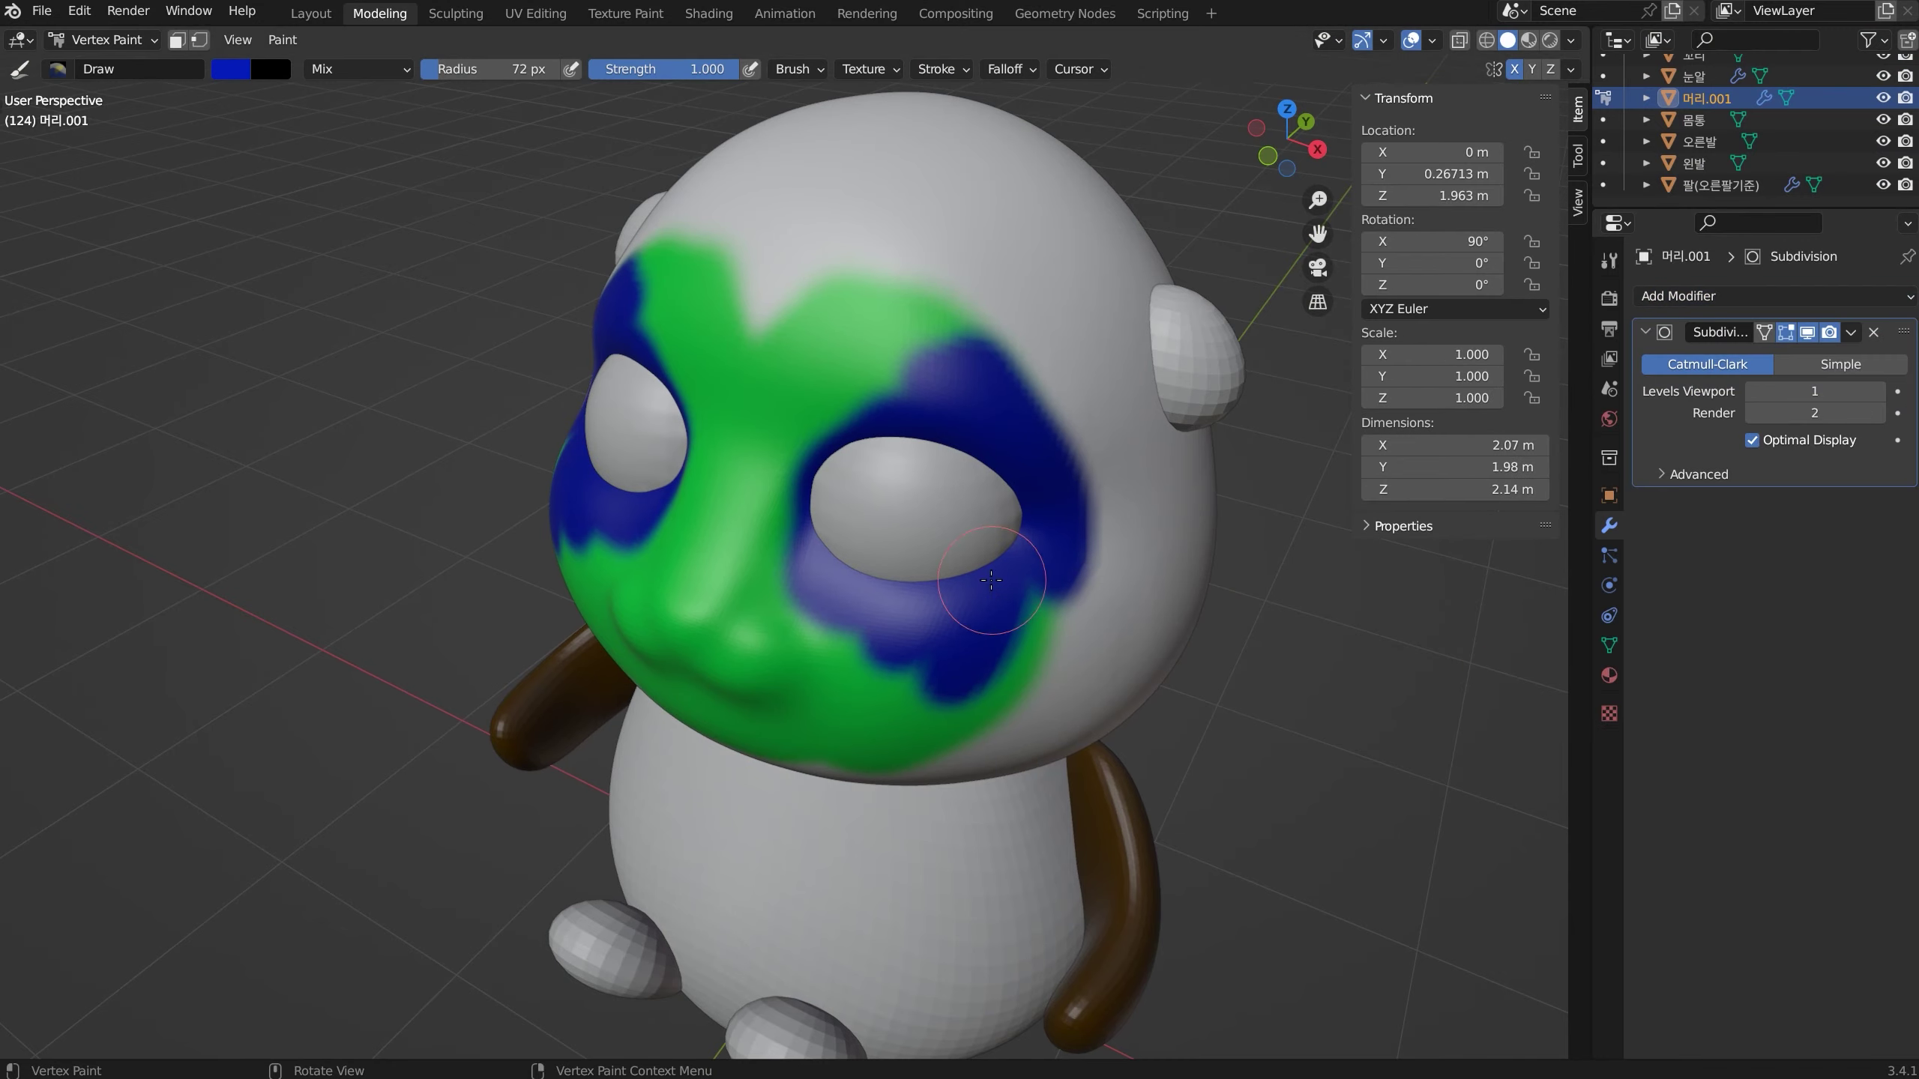
Show the wireframe over the painted head and inspect its mesh density around the eye
key("alt+w")
scroll(1028, 438, "up", 3)
middle_click_drag(1029, 439, 1109, 376)
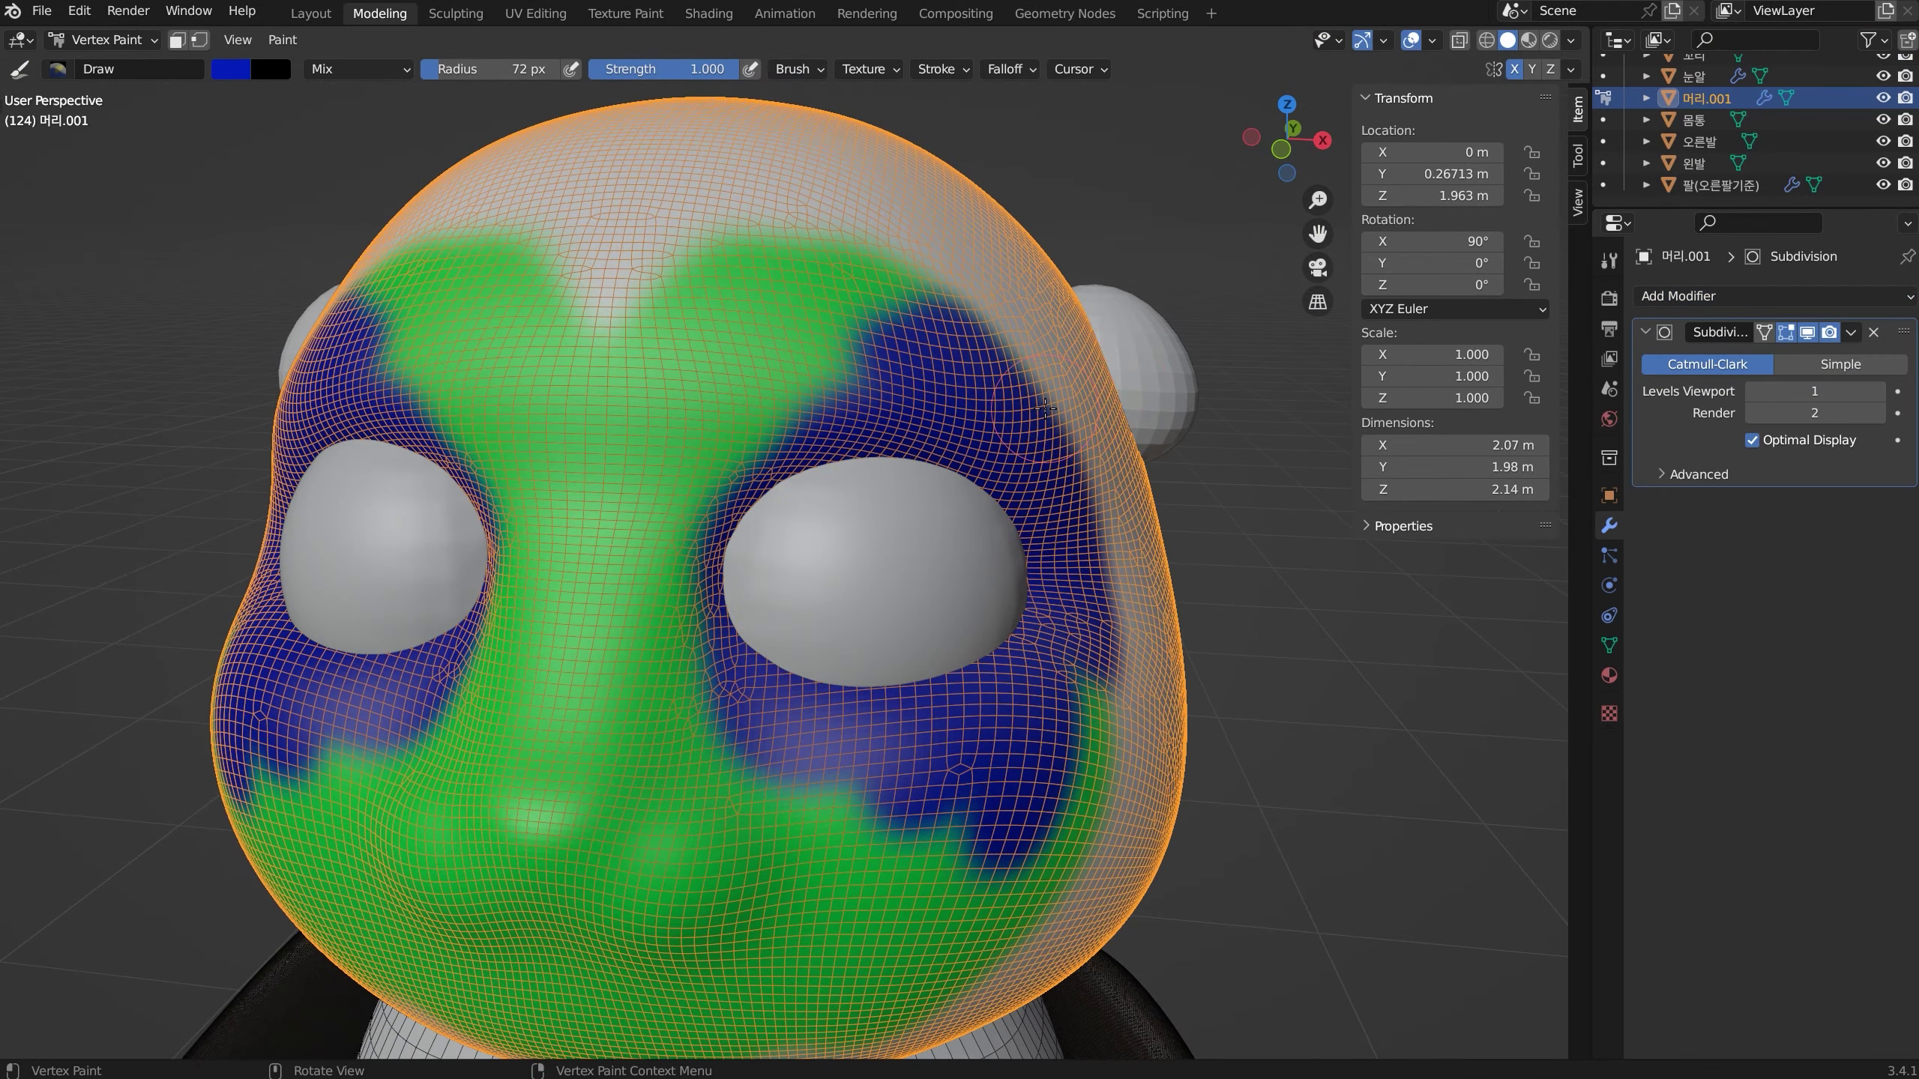
scroll(1045, 409, "up", 3)
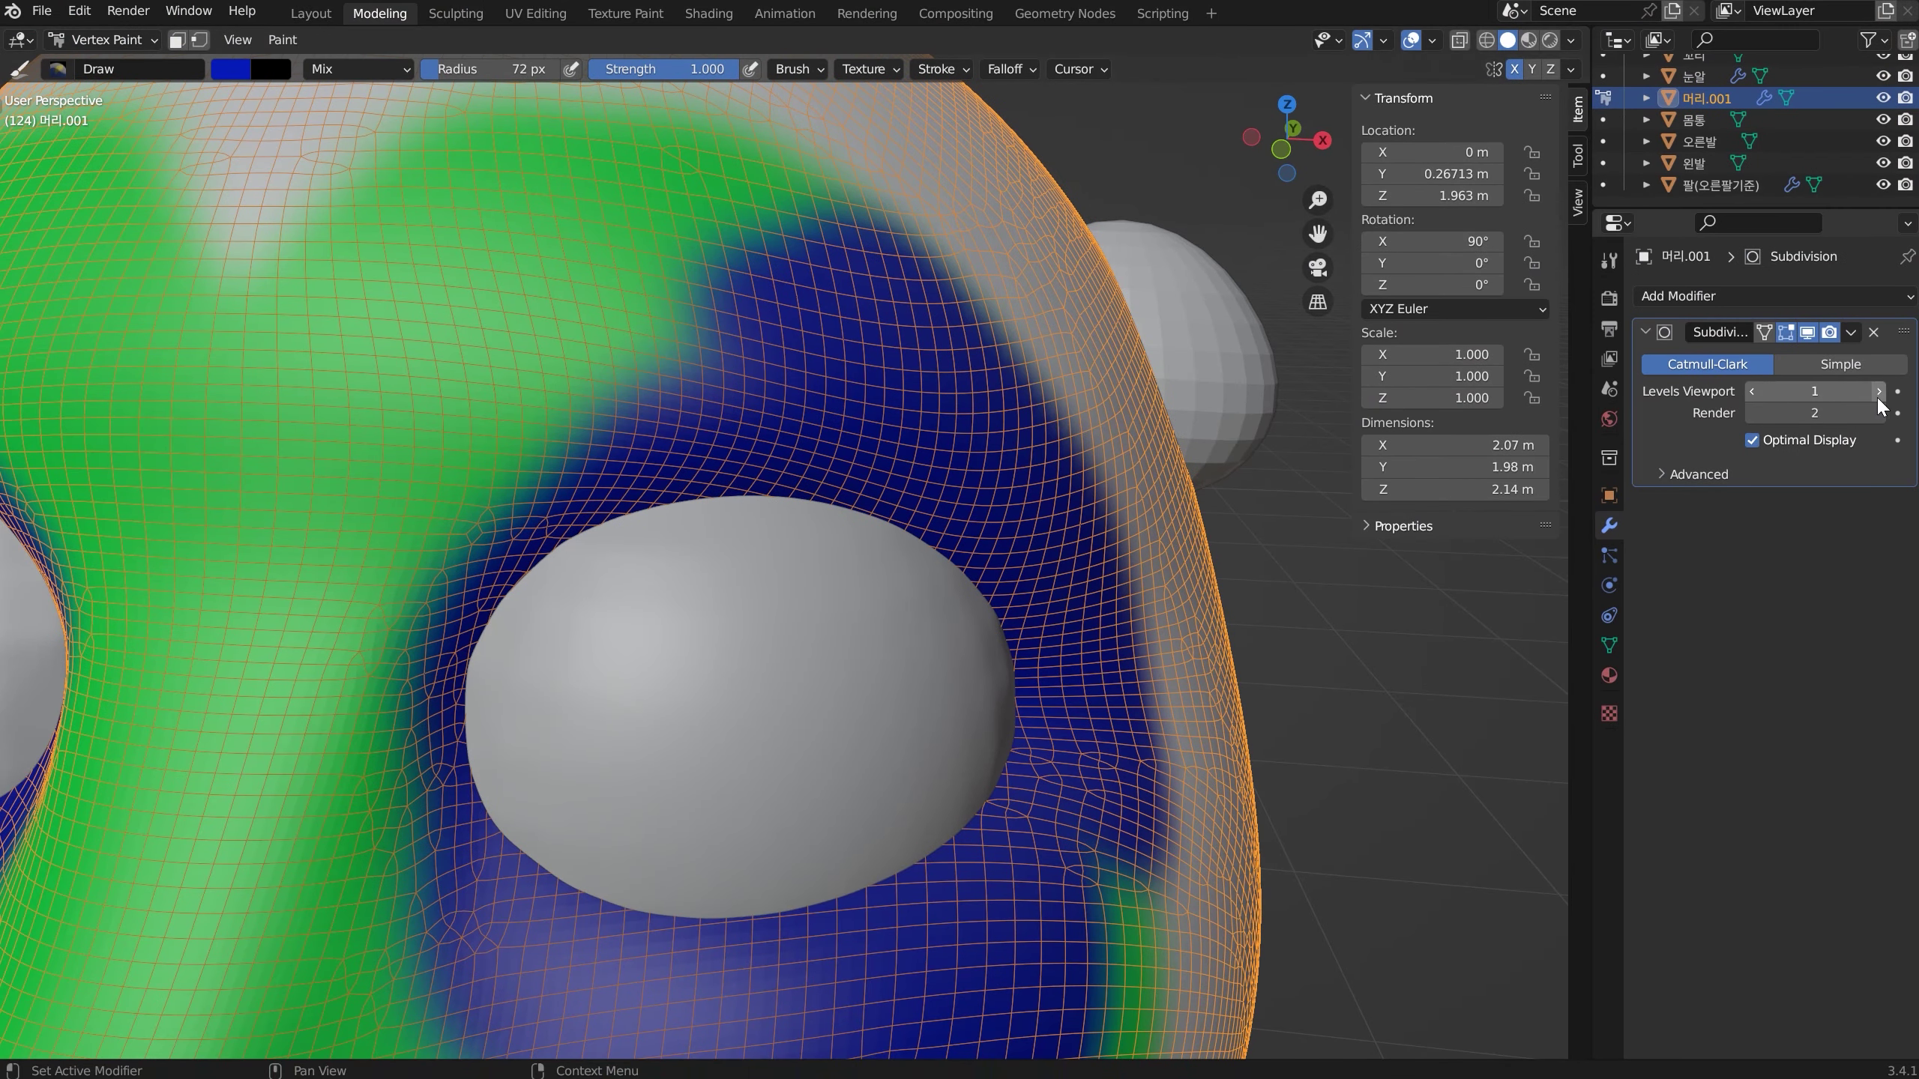
Set the Subdivision modifier's viewport level to 2 and turn off Optimal Display
left_click(1879, 391)
left_click(1750, 440)
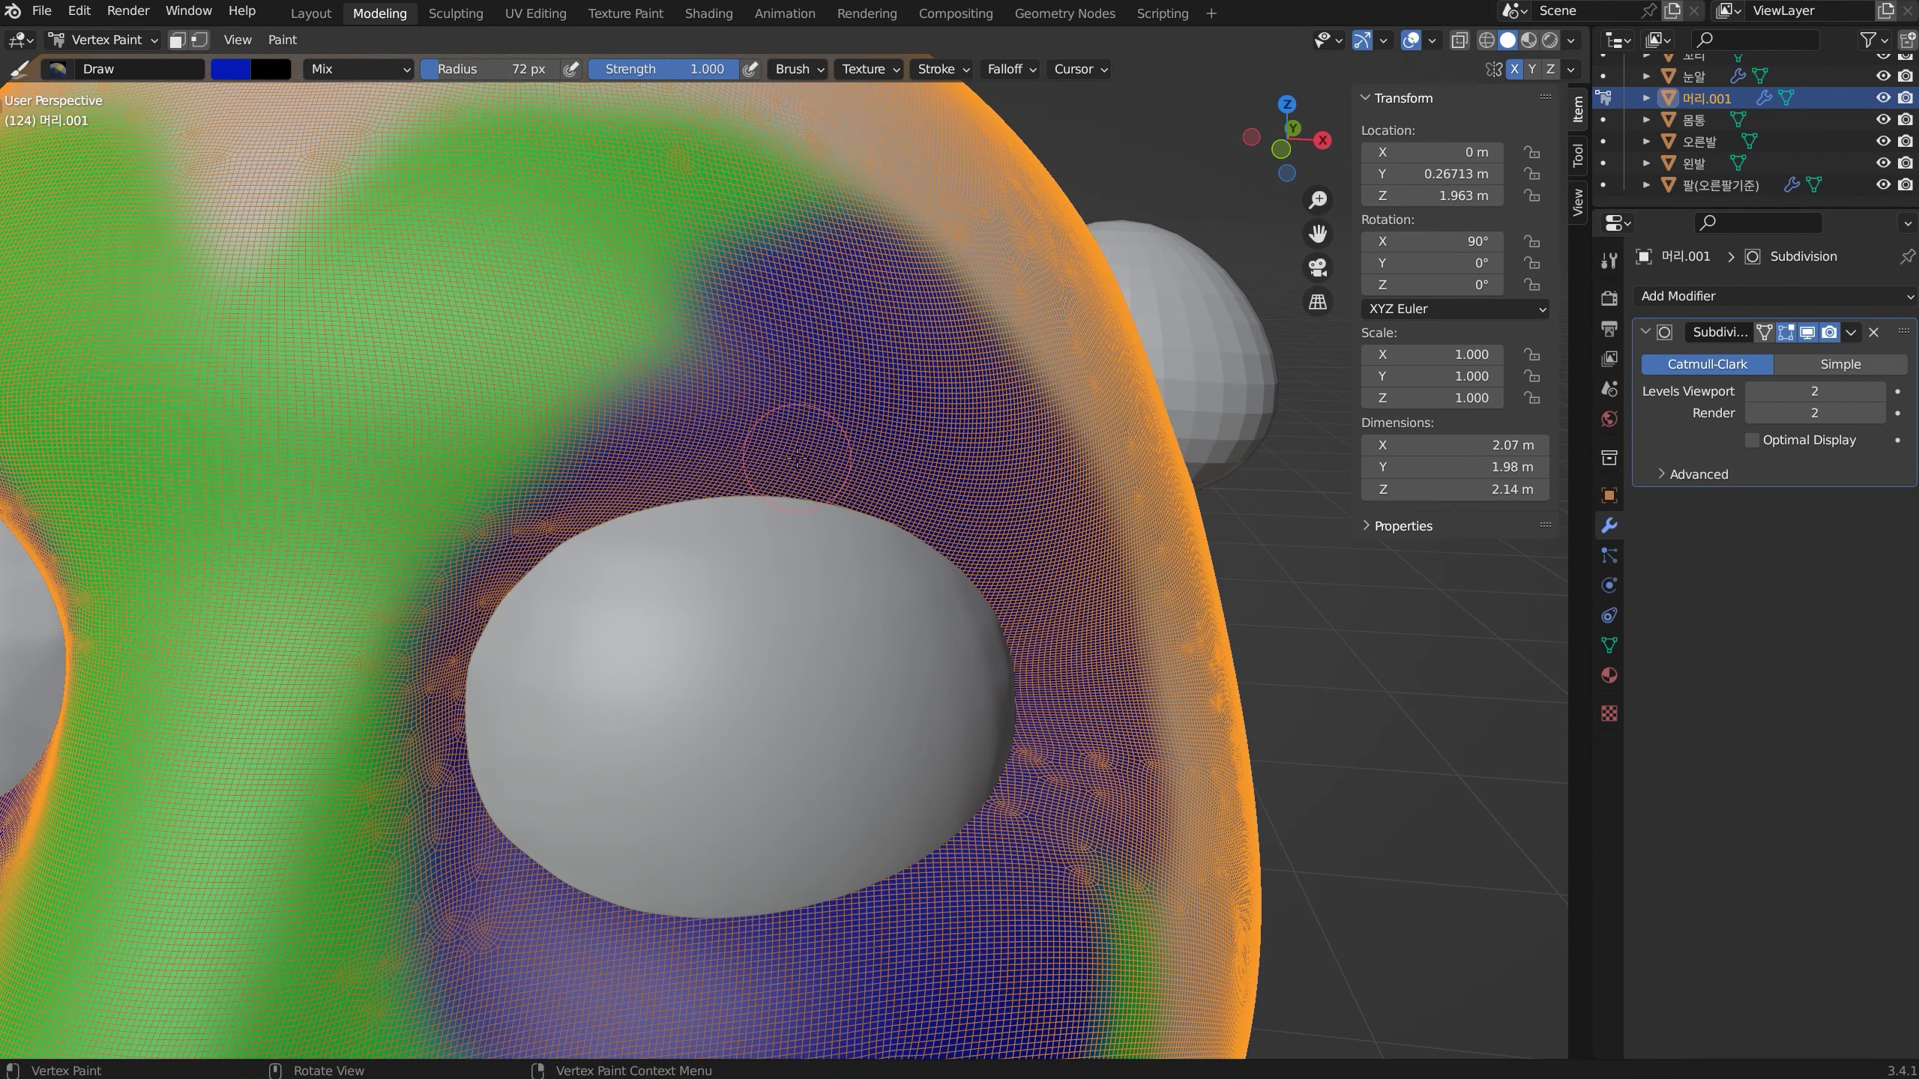
scroll(799, 444, "up", 3)
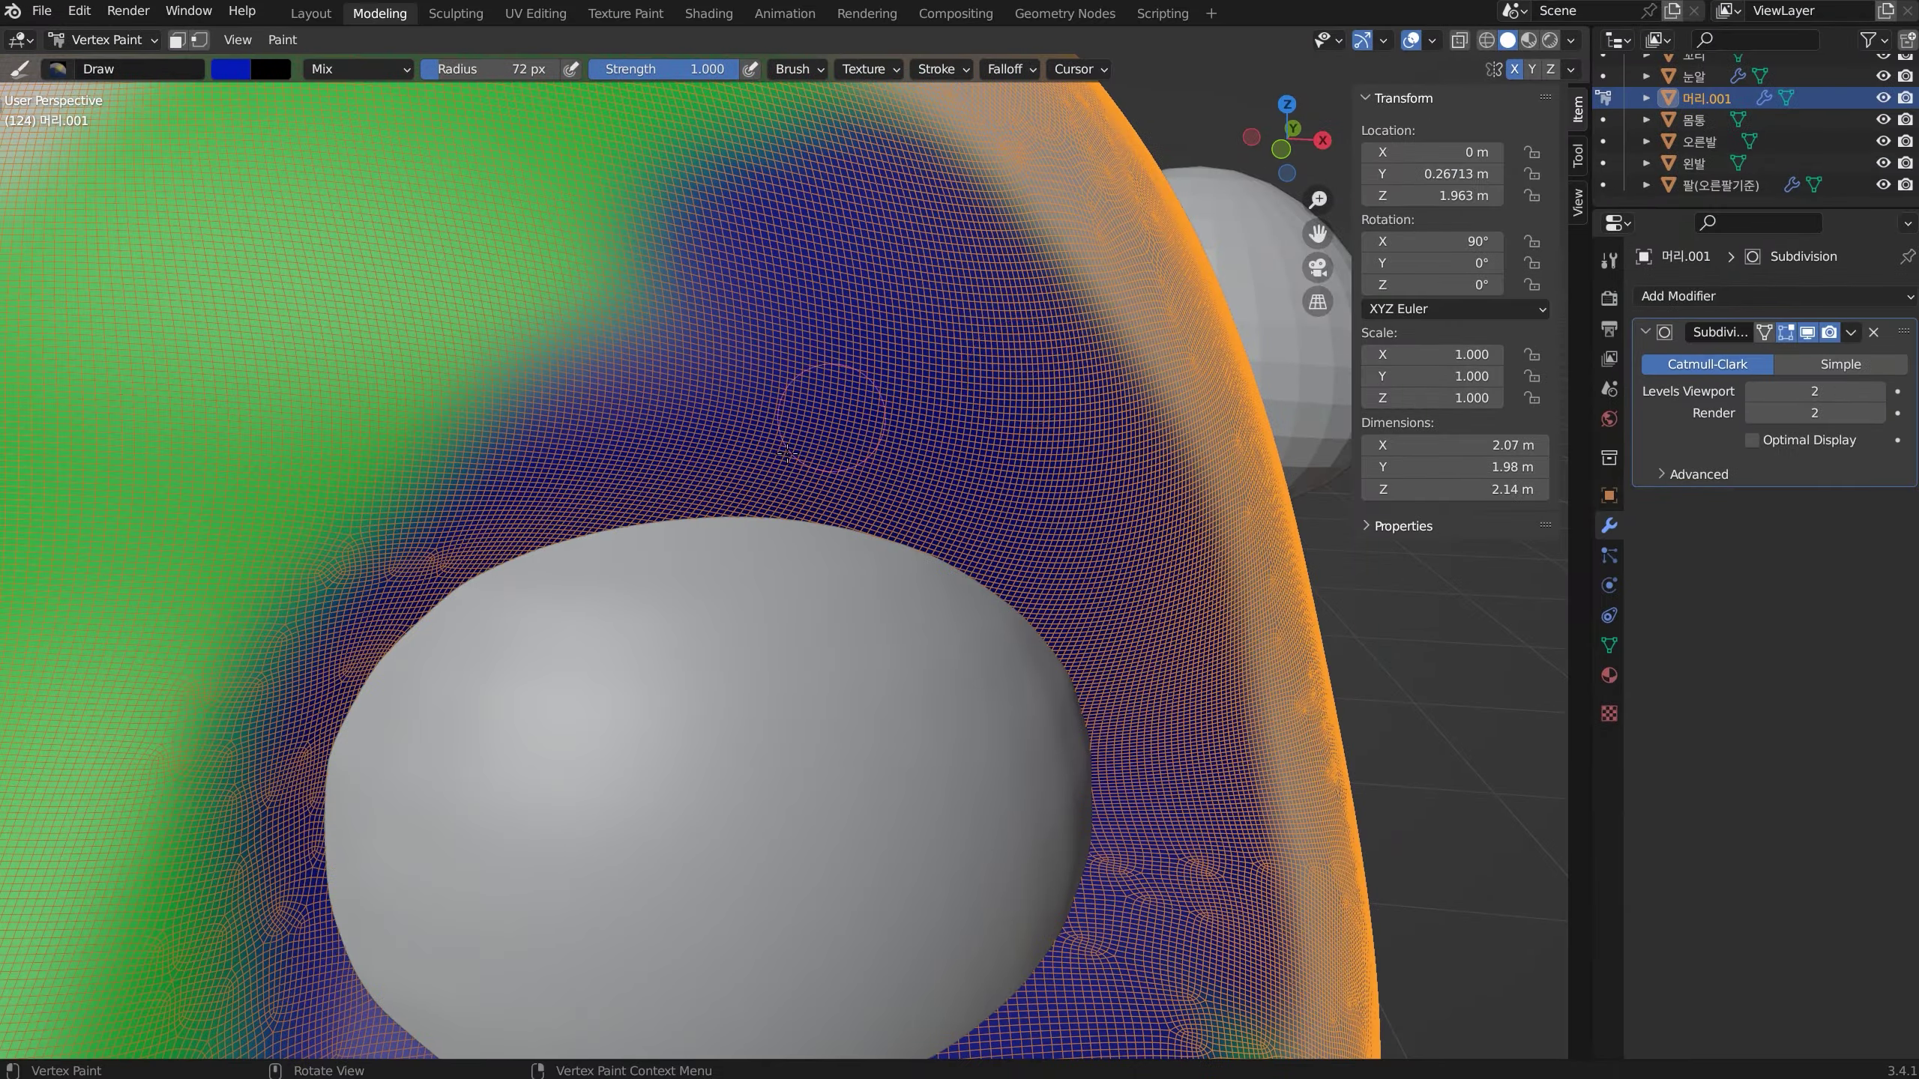
scroll(839, 421, "down", 3)
mouse_move(937, 345)
middle_mouse_down()
mouse_move(904, 377)
mouse_move(855, 570)
middle_mouse_up()
scroll(905, 376, "down", 3)
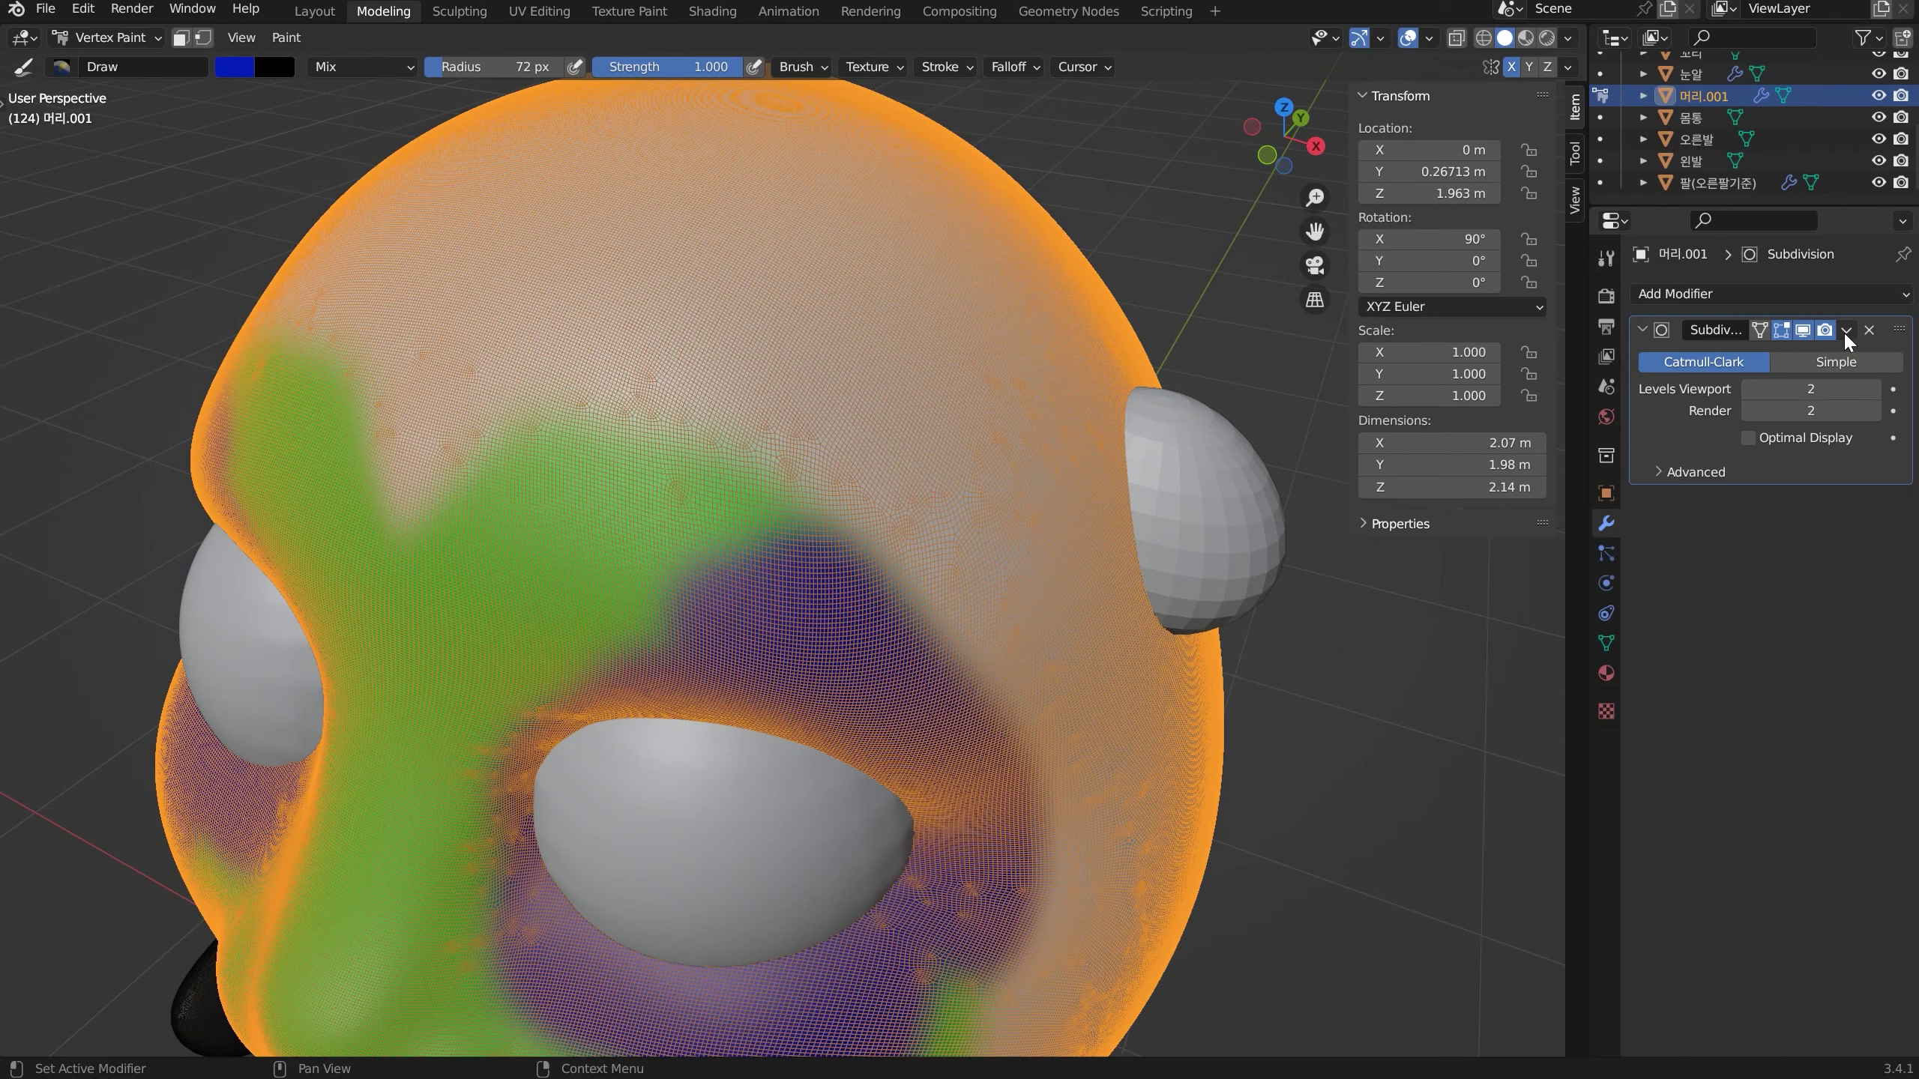
Apply the head's Subdivision modifier and hide the wireframe overlay
left_click(1844, 330)
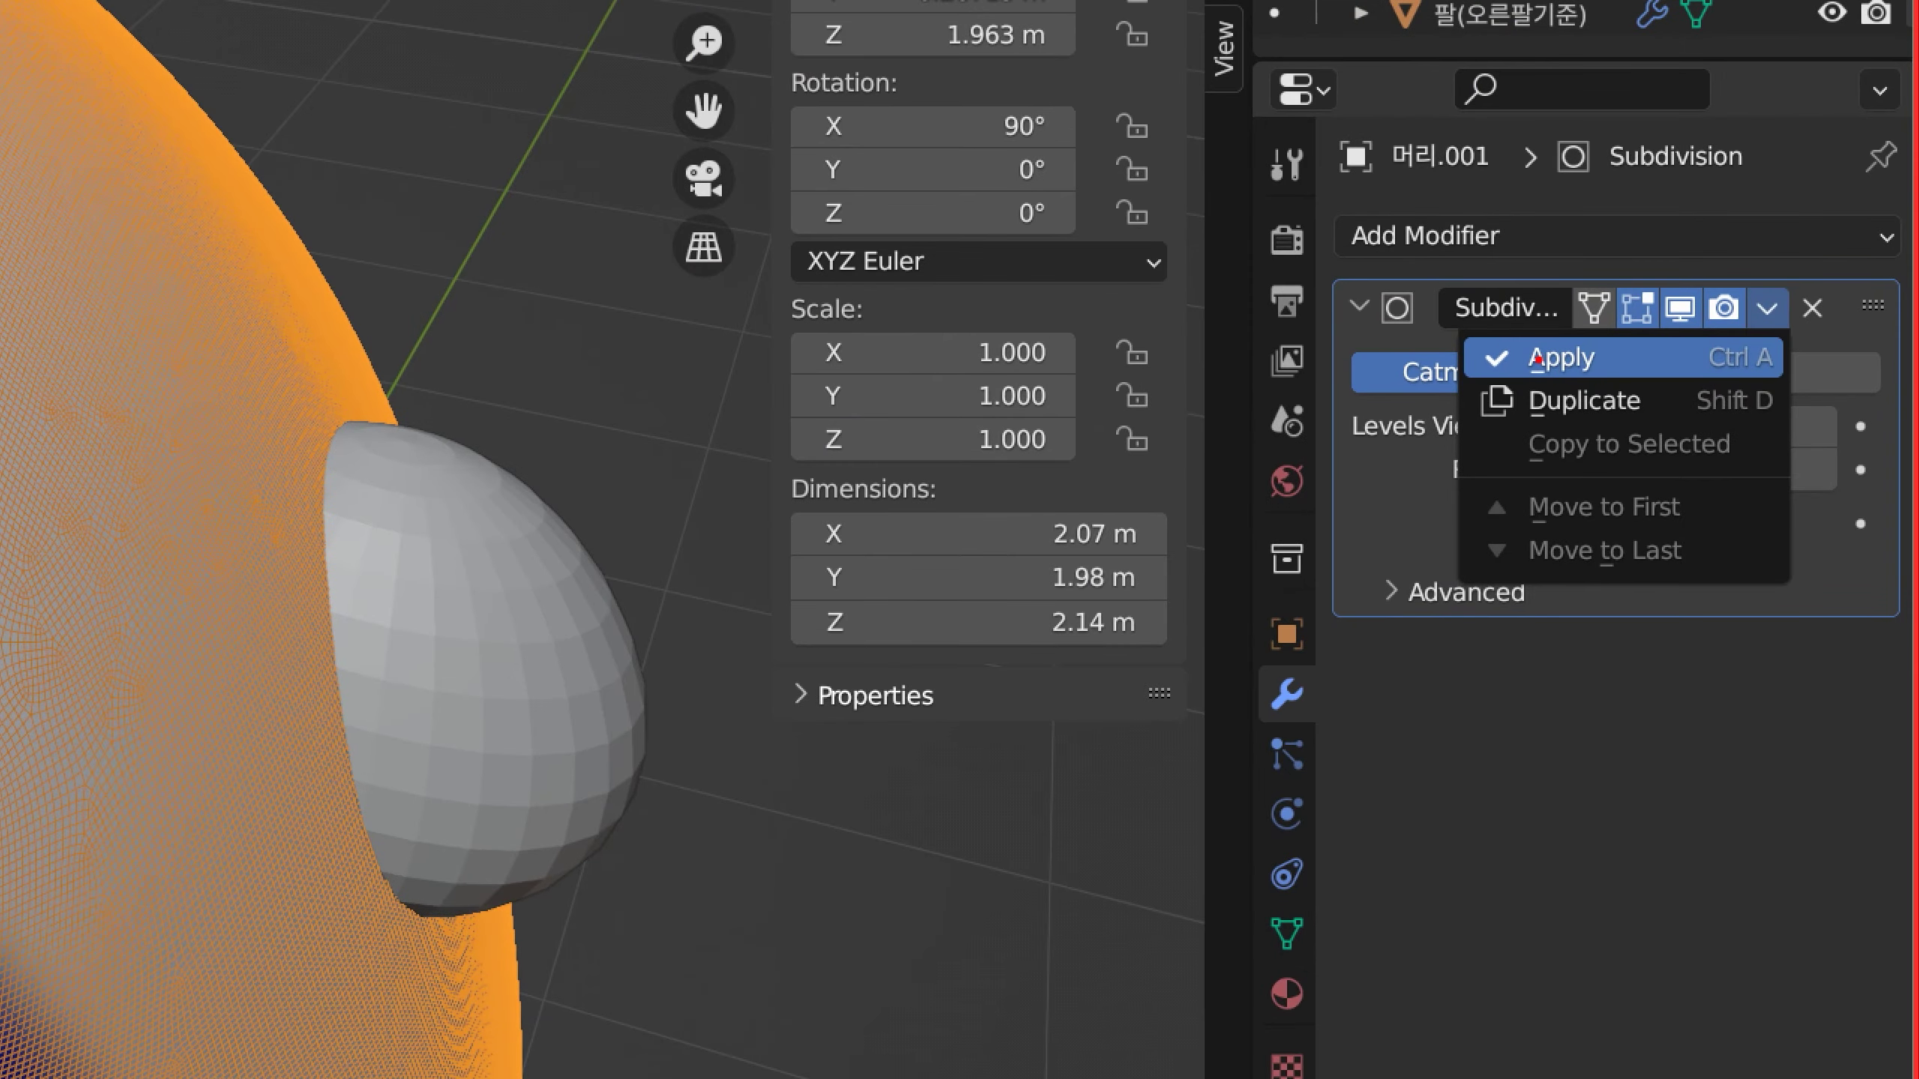
mouse_move(1572, 388)
left_mouse_down()
mouse_move(1514, 327)
mouse_move(1638, 401)
left_mouse_up()
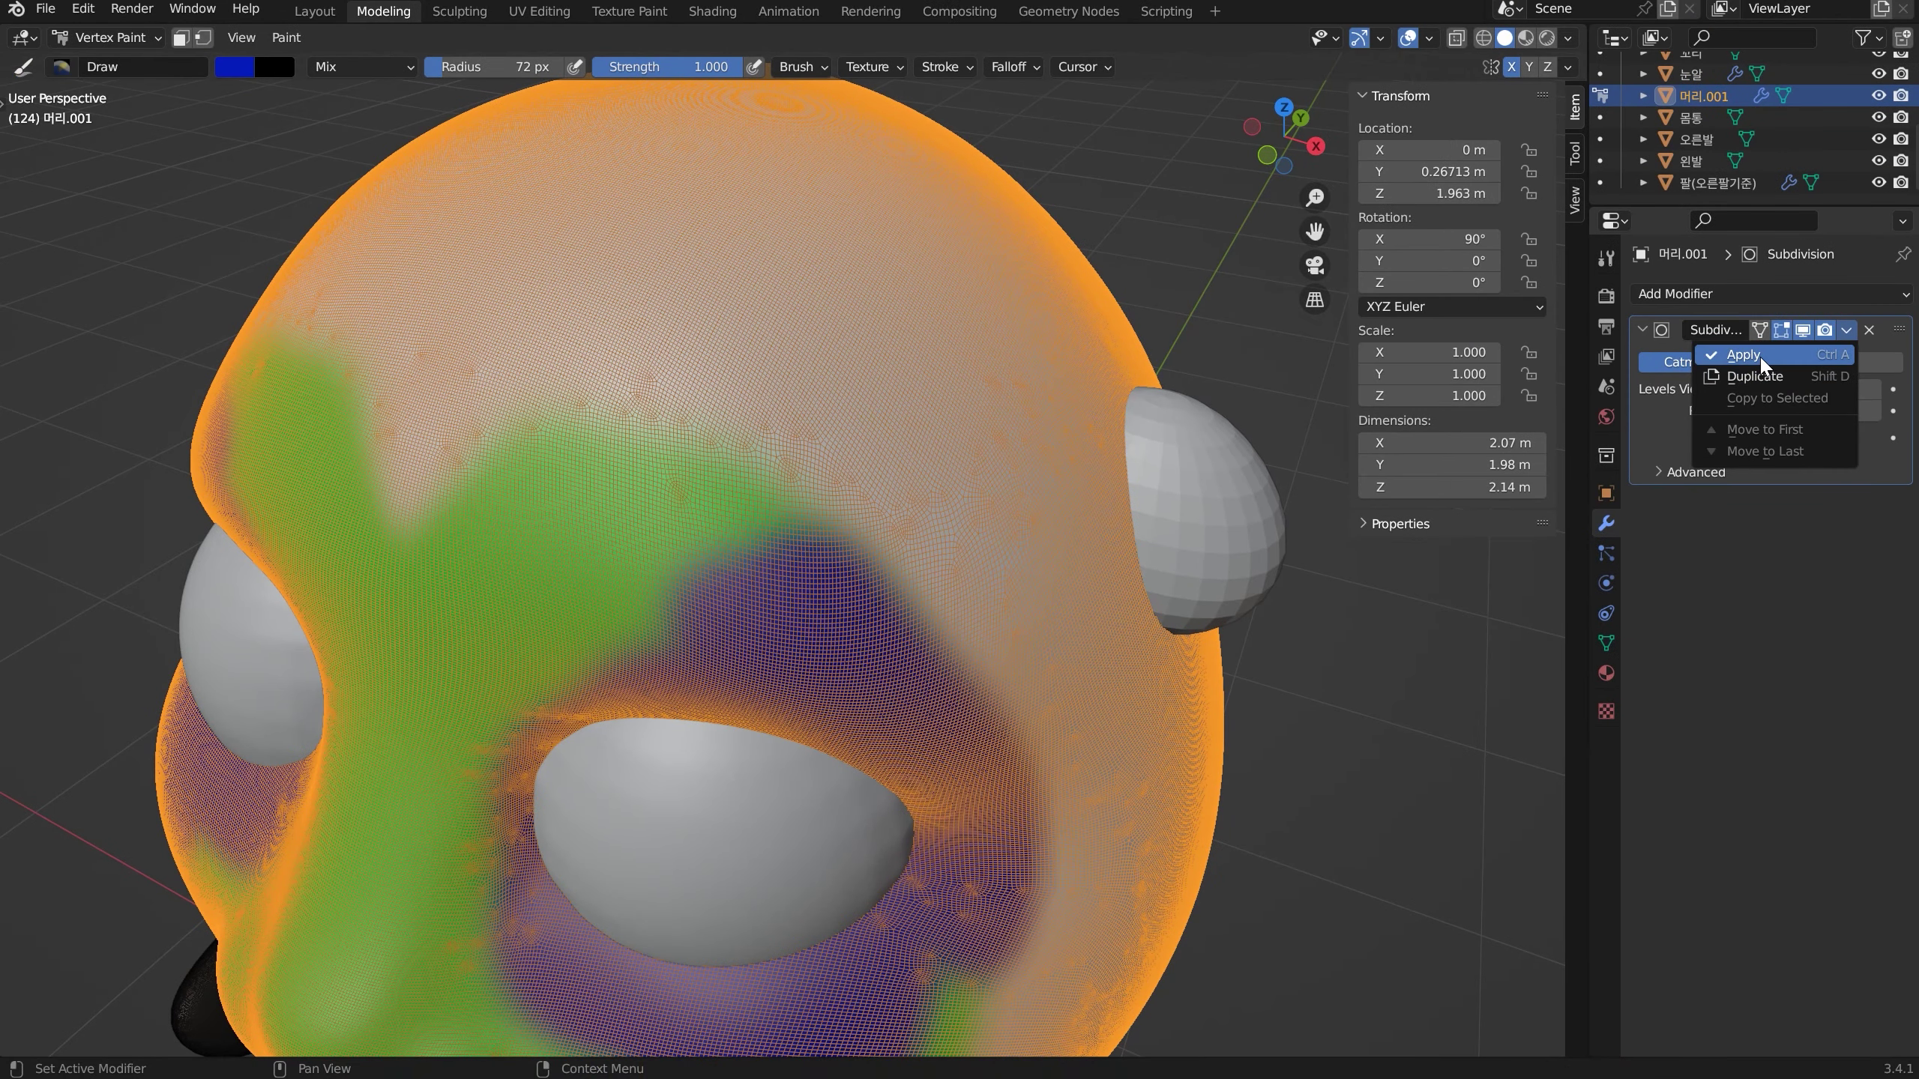
left_click(1760, 354)
middle_click_drag(1005, 587, 1074, 553)
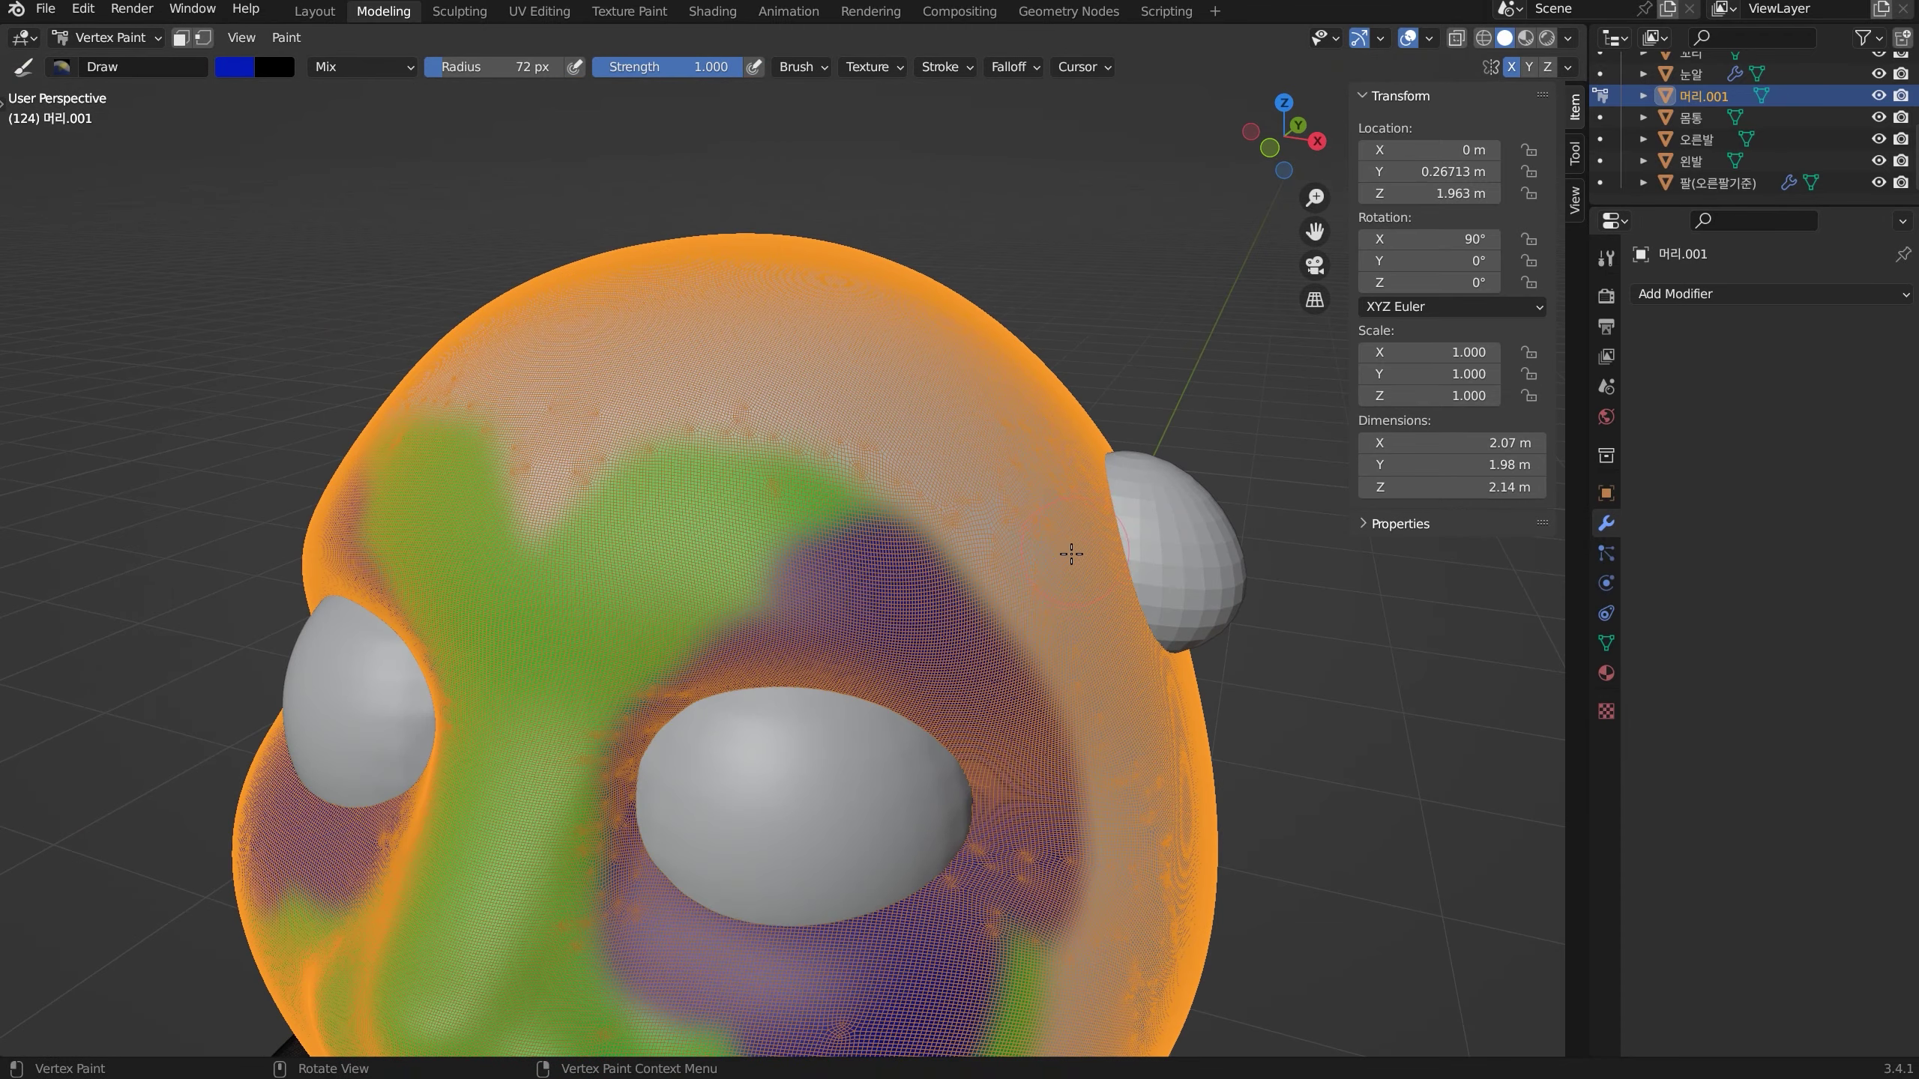
key("alt+w")
Paint blue strokes across the upper outer edge of the eye patch, extending it onto the unpainted side of the forehead
scroll(929, 574, "up", 10)
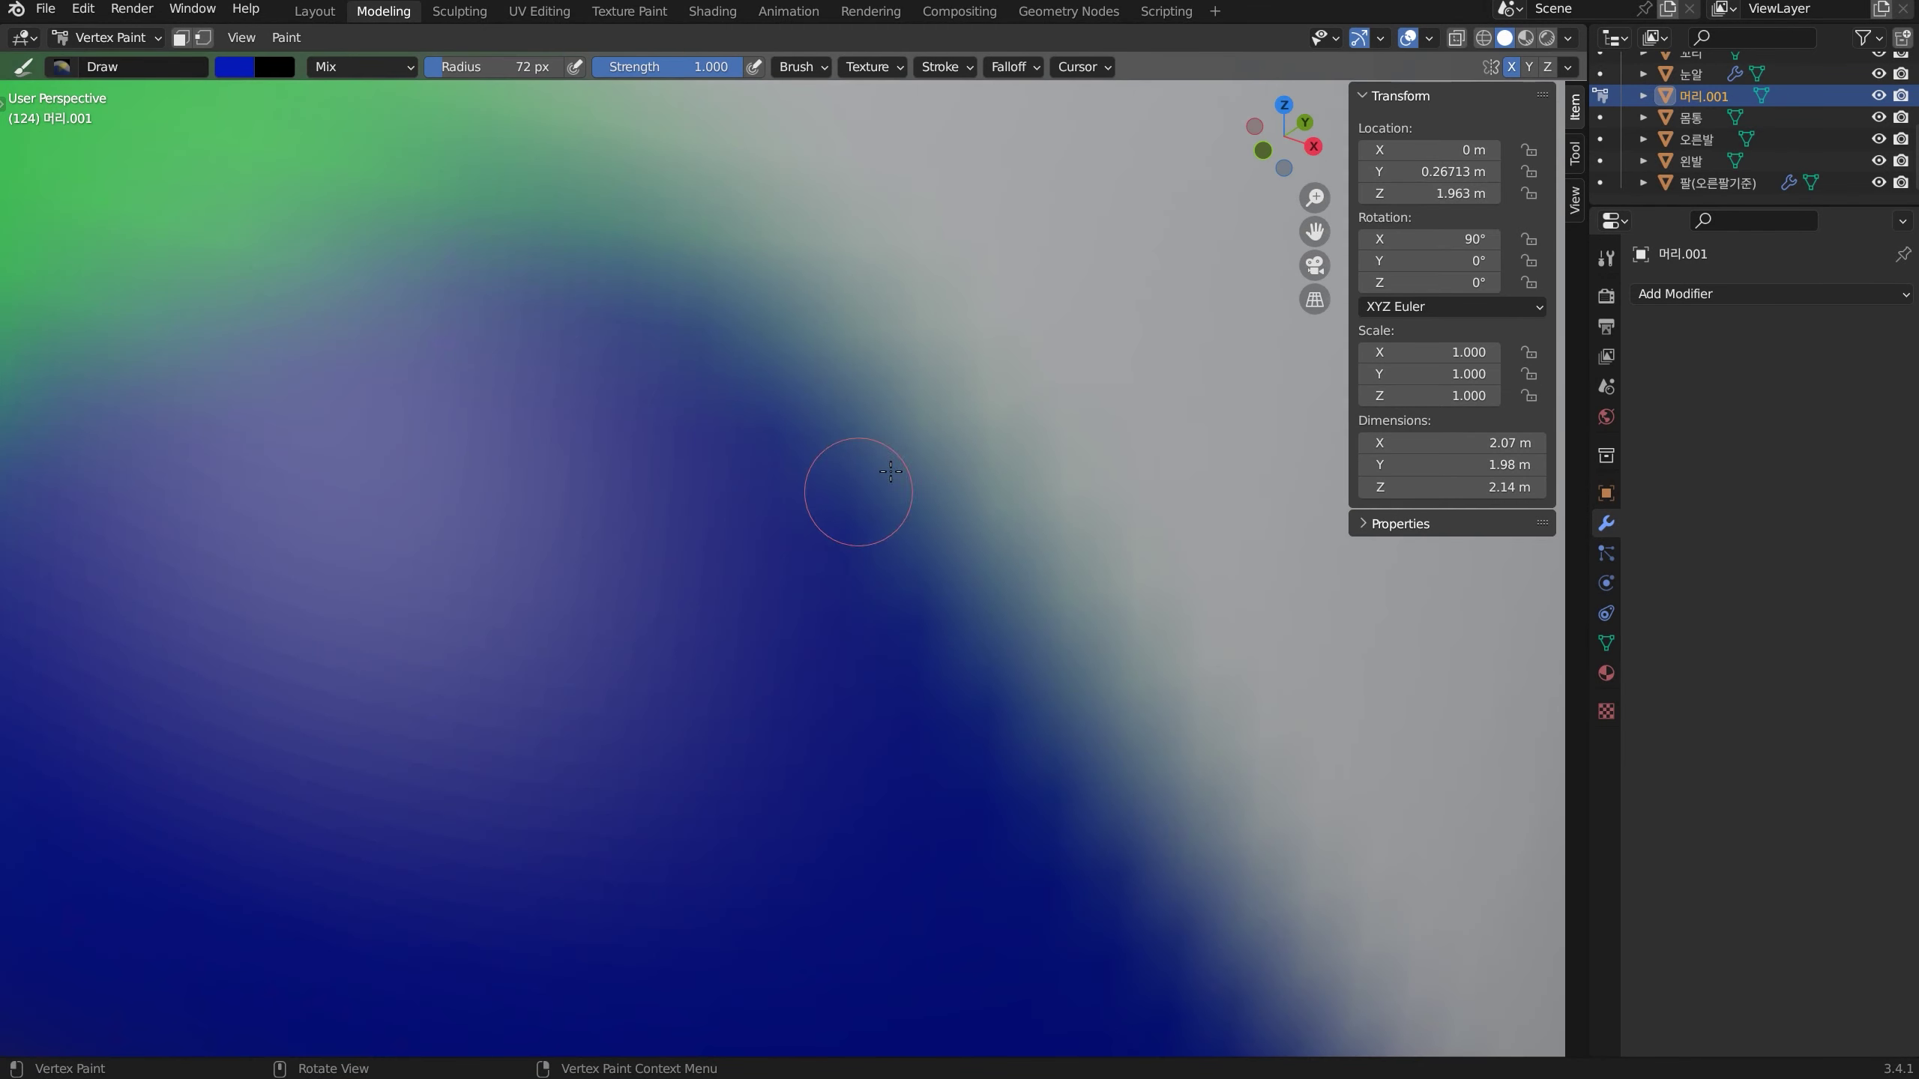
mouse_move(890, 471)
left_mouse_down()
mouse_move(1095, 446)
mouse_move(1156, 620)
mouse_move(1155, 536)
mouse_move(970, 513)
mouse_move(1134, 557)
mouse_move(984, 613)
mouse_move(1002, 570)
mouse_move(869, 586)
mouse_move(886, 514)
mouse_move(968, 484)
mouse_move(929, 574)
mouse_move(992, 661)
mouse_move(1074, 669)
mouse_move(928, 738)
mouse_move(889, 659)
left_mouse_up()
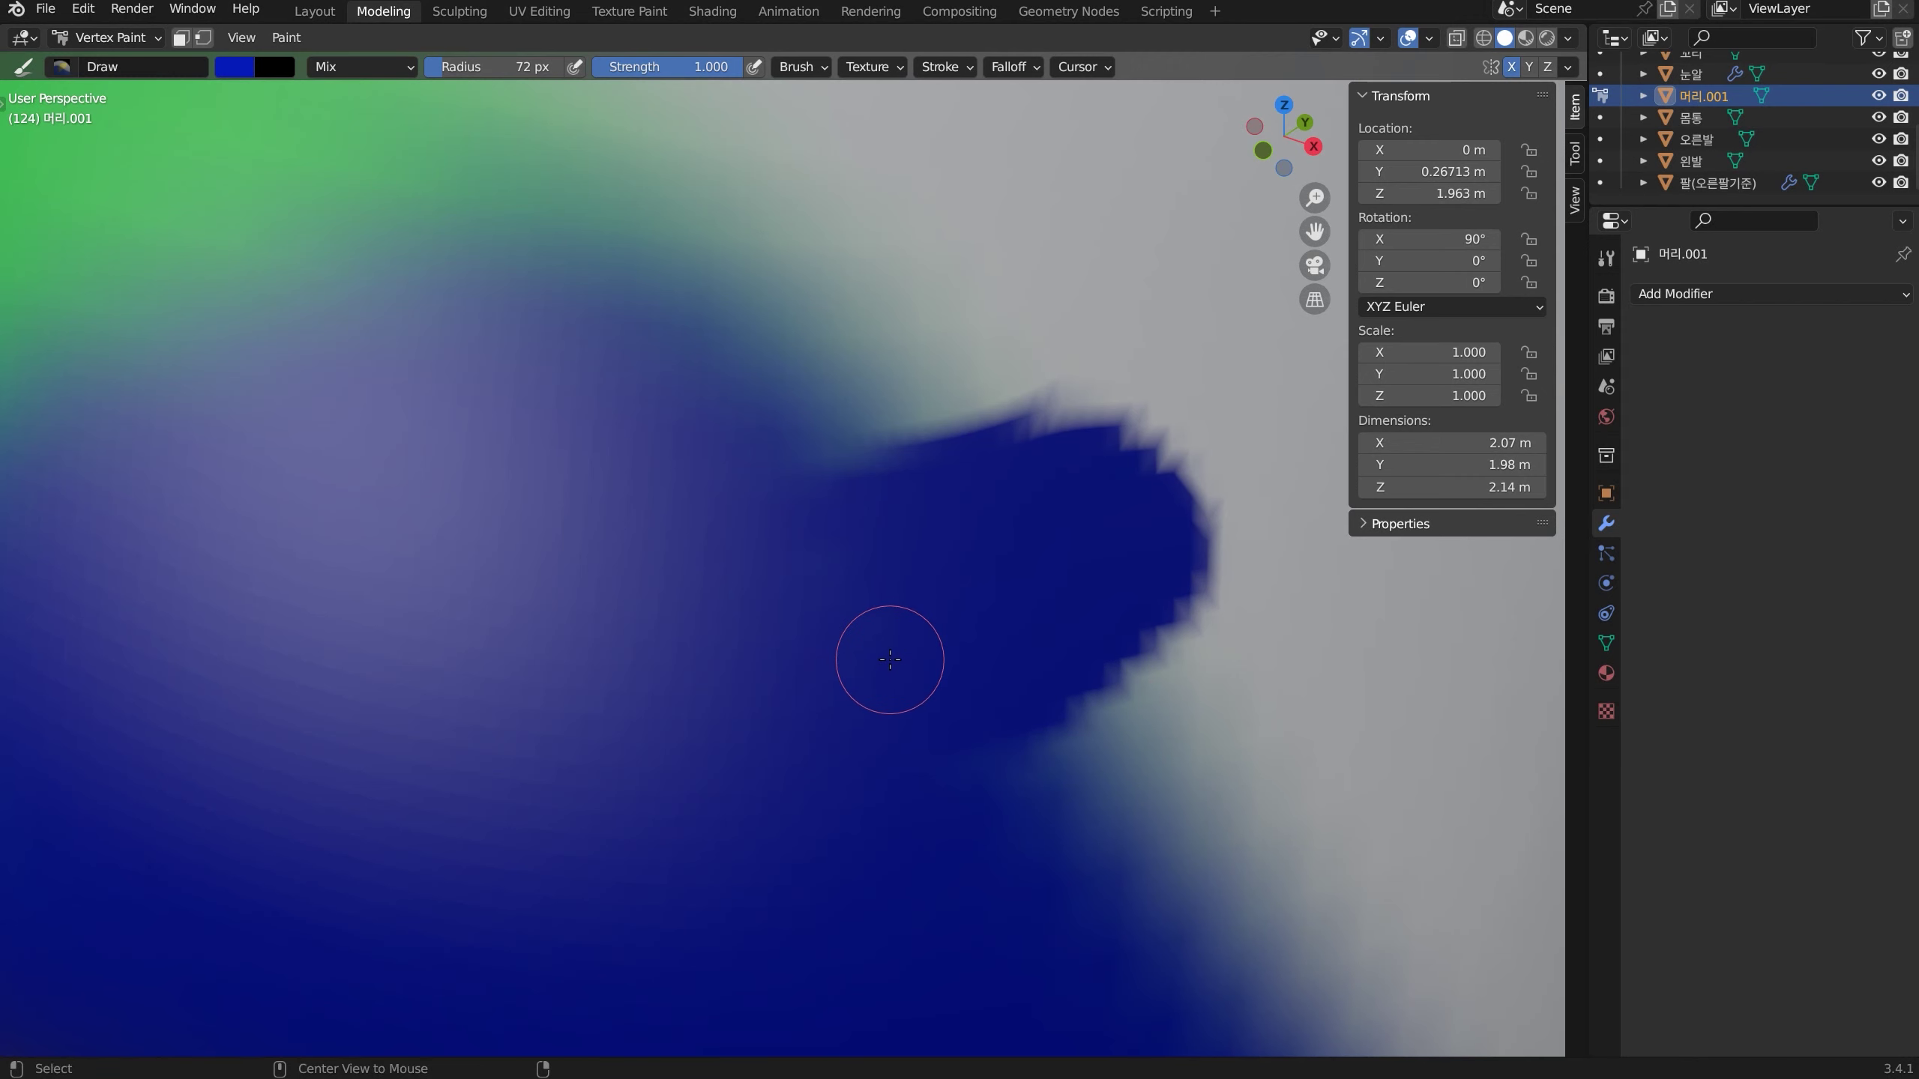
scroll(910, 508, "down", 6)
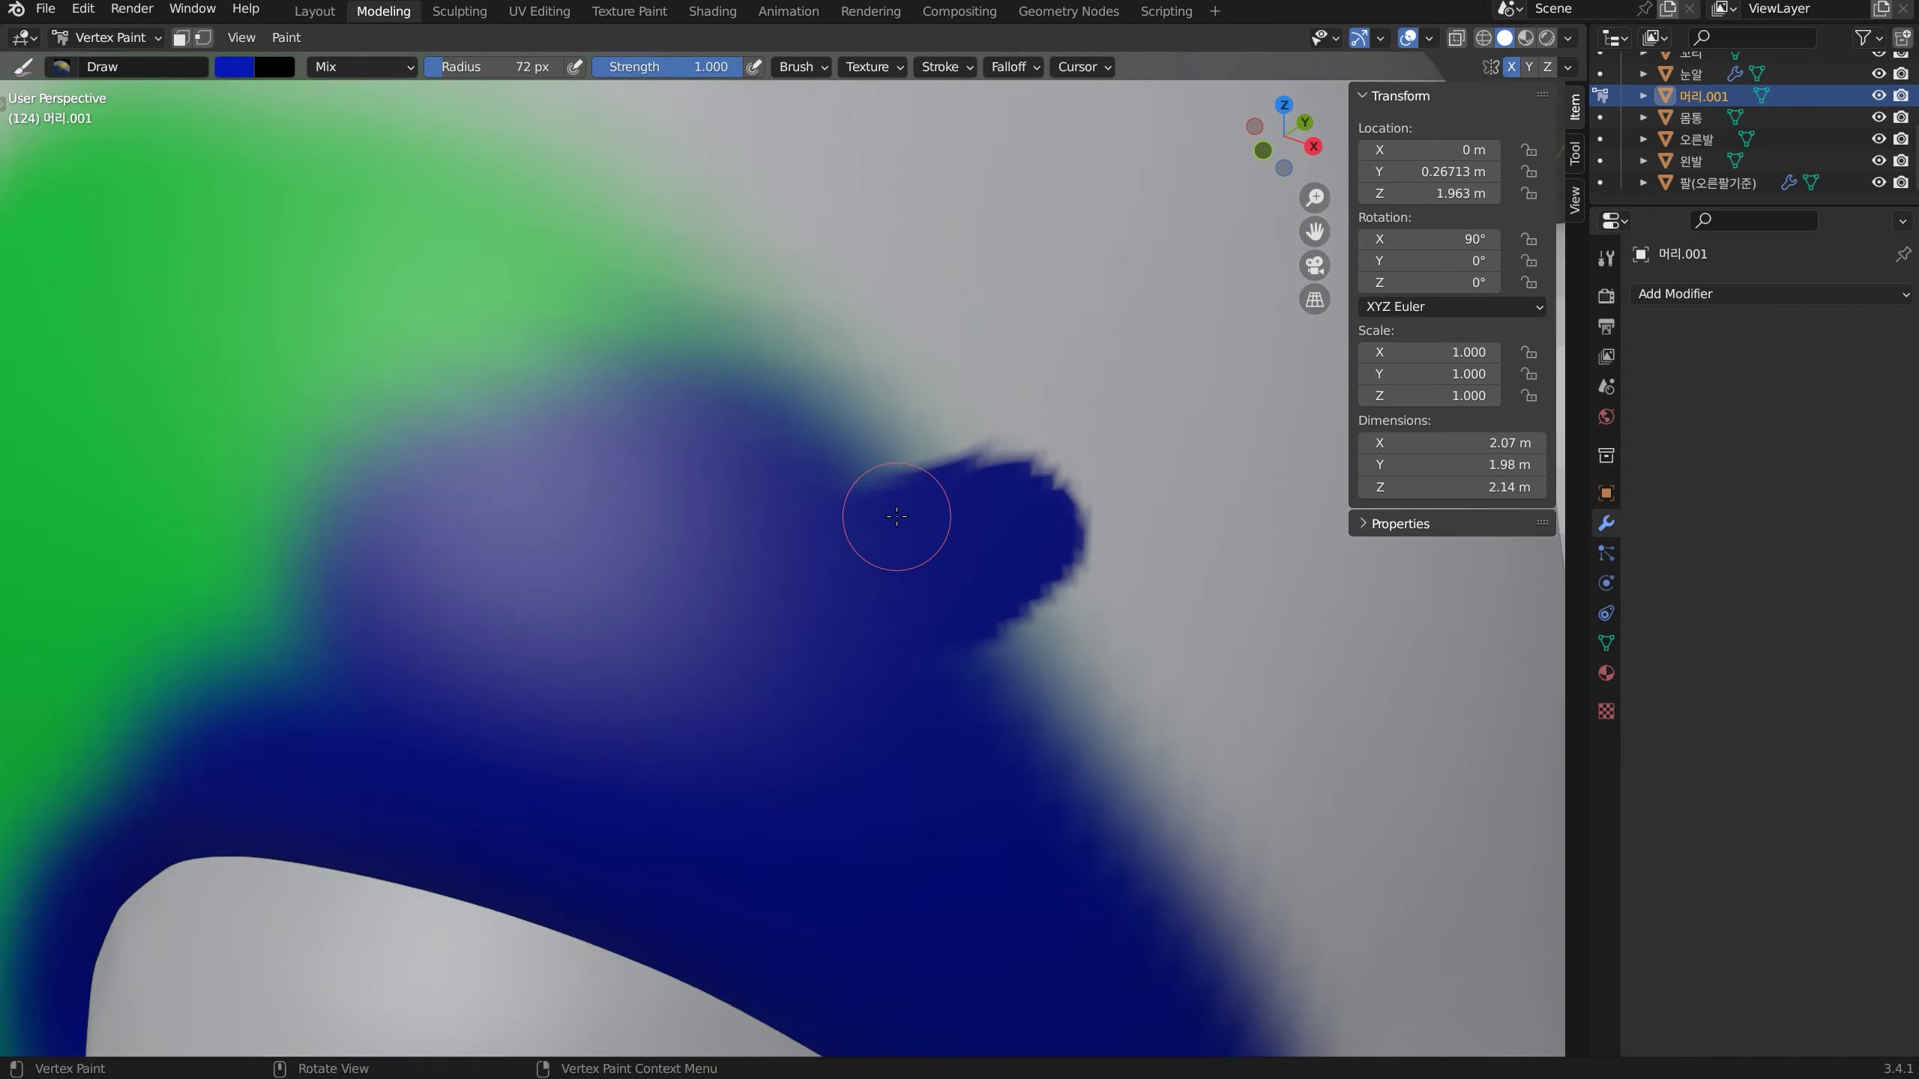
mouse_move(891, 529)
middle_mouse_down()
mouse_move(869, 570)
mouse_move(973, 374)
mouse_move(930, 386)
middle_mouse_up()
scroll(980, 378, "up", 5)
mouse_move(868, 368)
left_mouse_down()
mouse_move(951, 339)
mouse_move(980, 377)
mouse_move(942, 429)
mouse_move(963, 329)
mouse_move(857, 343)
mouse_move(938, 343)
mouse_move(969, 422)
mouse_move(977, 343)
mouse_move(883, 334)
mouse_move(922, 330)
mouse_move(1022, 389)
mouse_move(1015, 421)
mouse_move(907, 326)
mouse_move(922, 316)
left_mouse_up()
mouse_move(1013, 421)
left_mouse_down()
mouse_move(934, 501)
mouse_move(1002, 344)
mouse_move(829, 352)
left_mouse_up()
mouse_move(981, 318)
left_mouse_down()
mouse_move(1011, 429)
mouse_move(942, 480)
left_mouse_up()
scroll(922, 461, "down", 5)
middle_click_drag(866, 463, 950, 416)
mouse_move(852, 497)
middle_mouse_down("shift")
mouse_move(928, 354)
mouse_move(958, 381)
mouse_move(921, 308)
middle_mouse_up("shift")
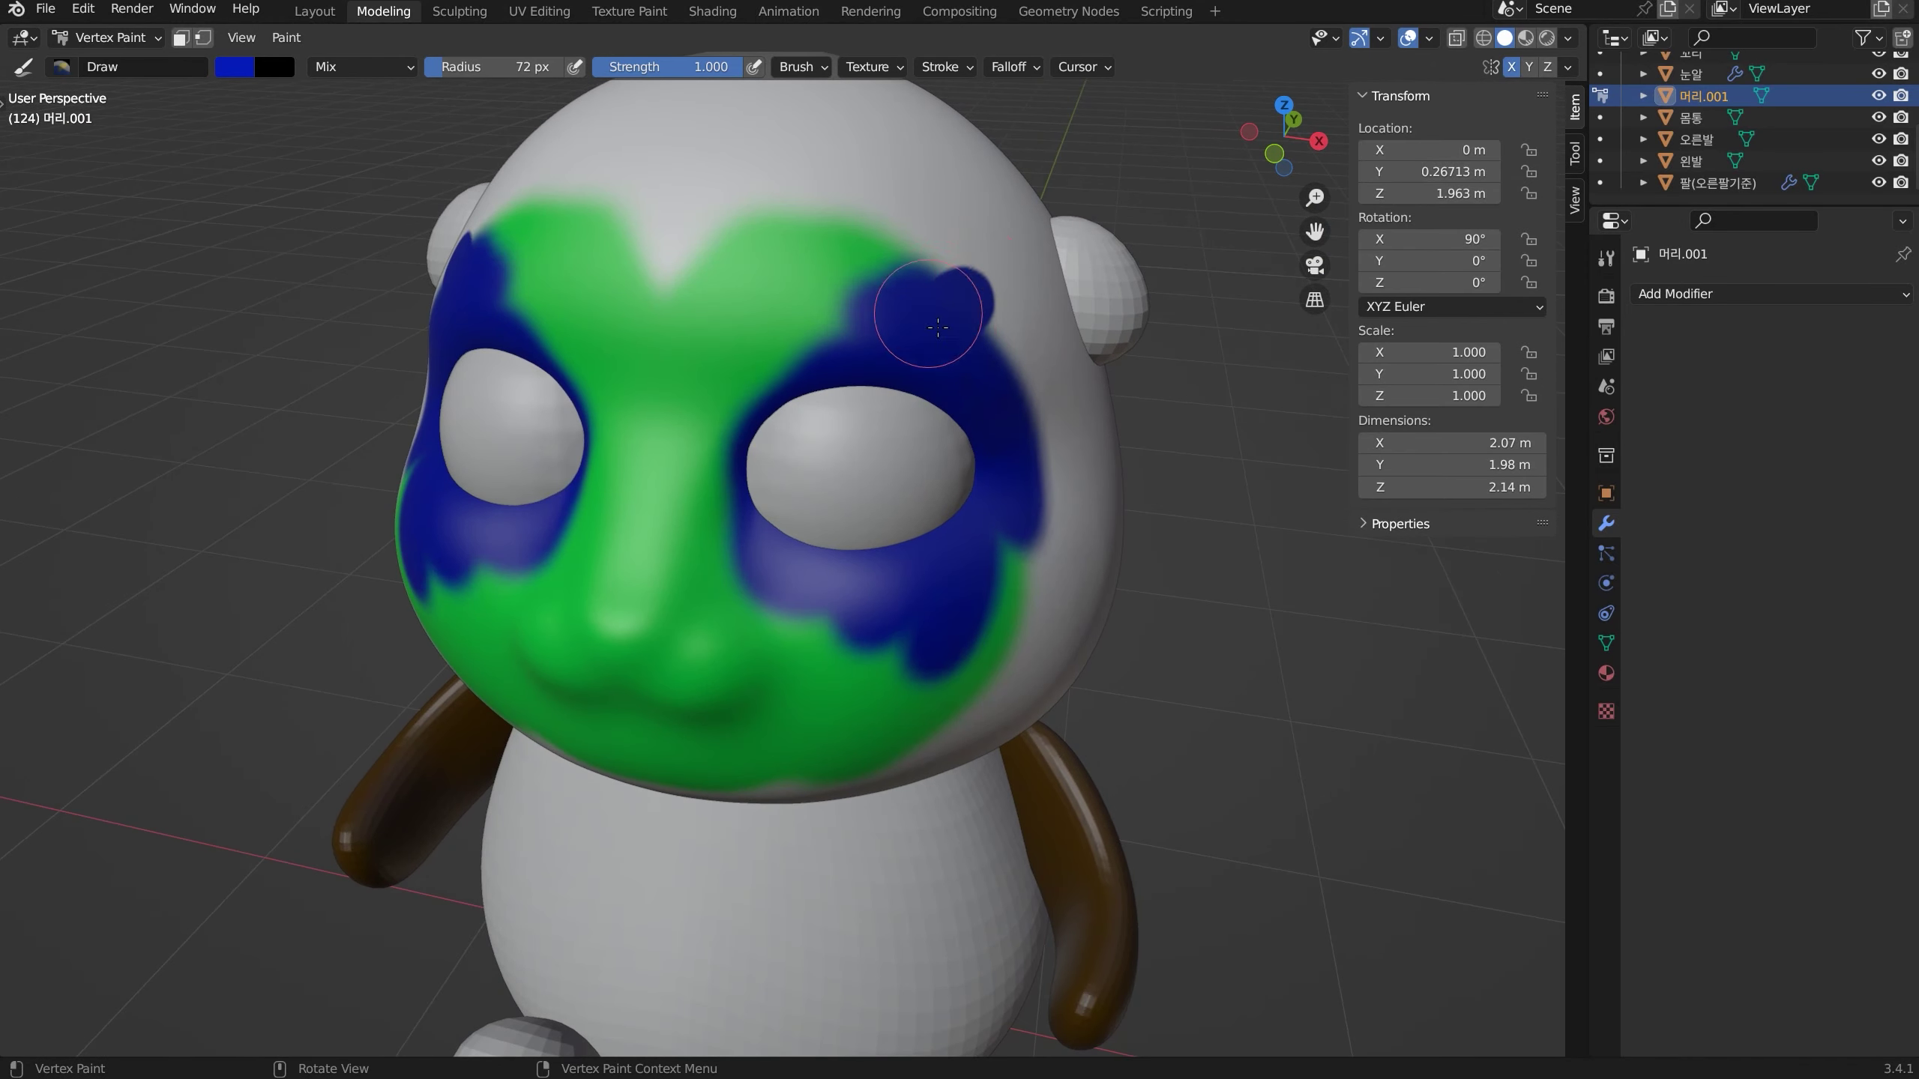
Switch the viewport shading to Material Preview and view the head from the front
middle_click_drag(1019, 280, 959, 301)
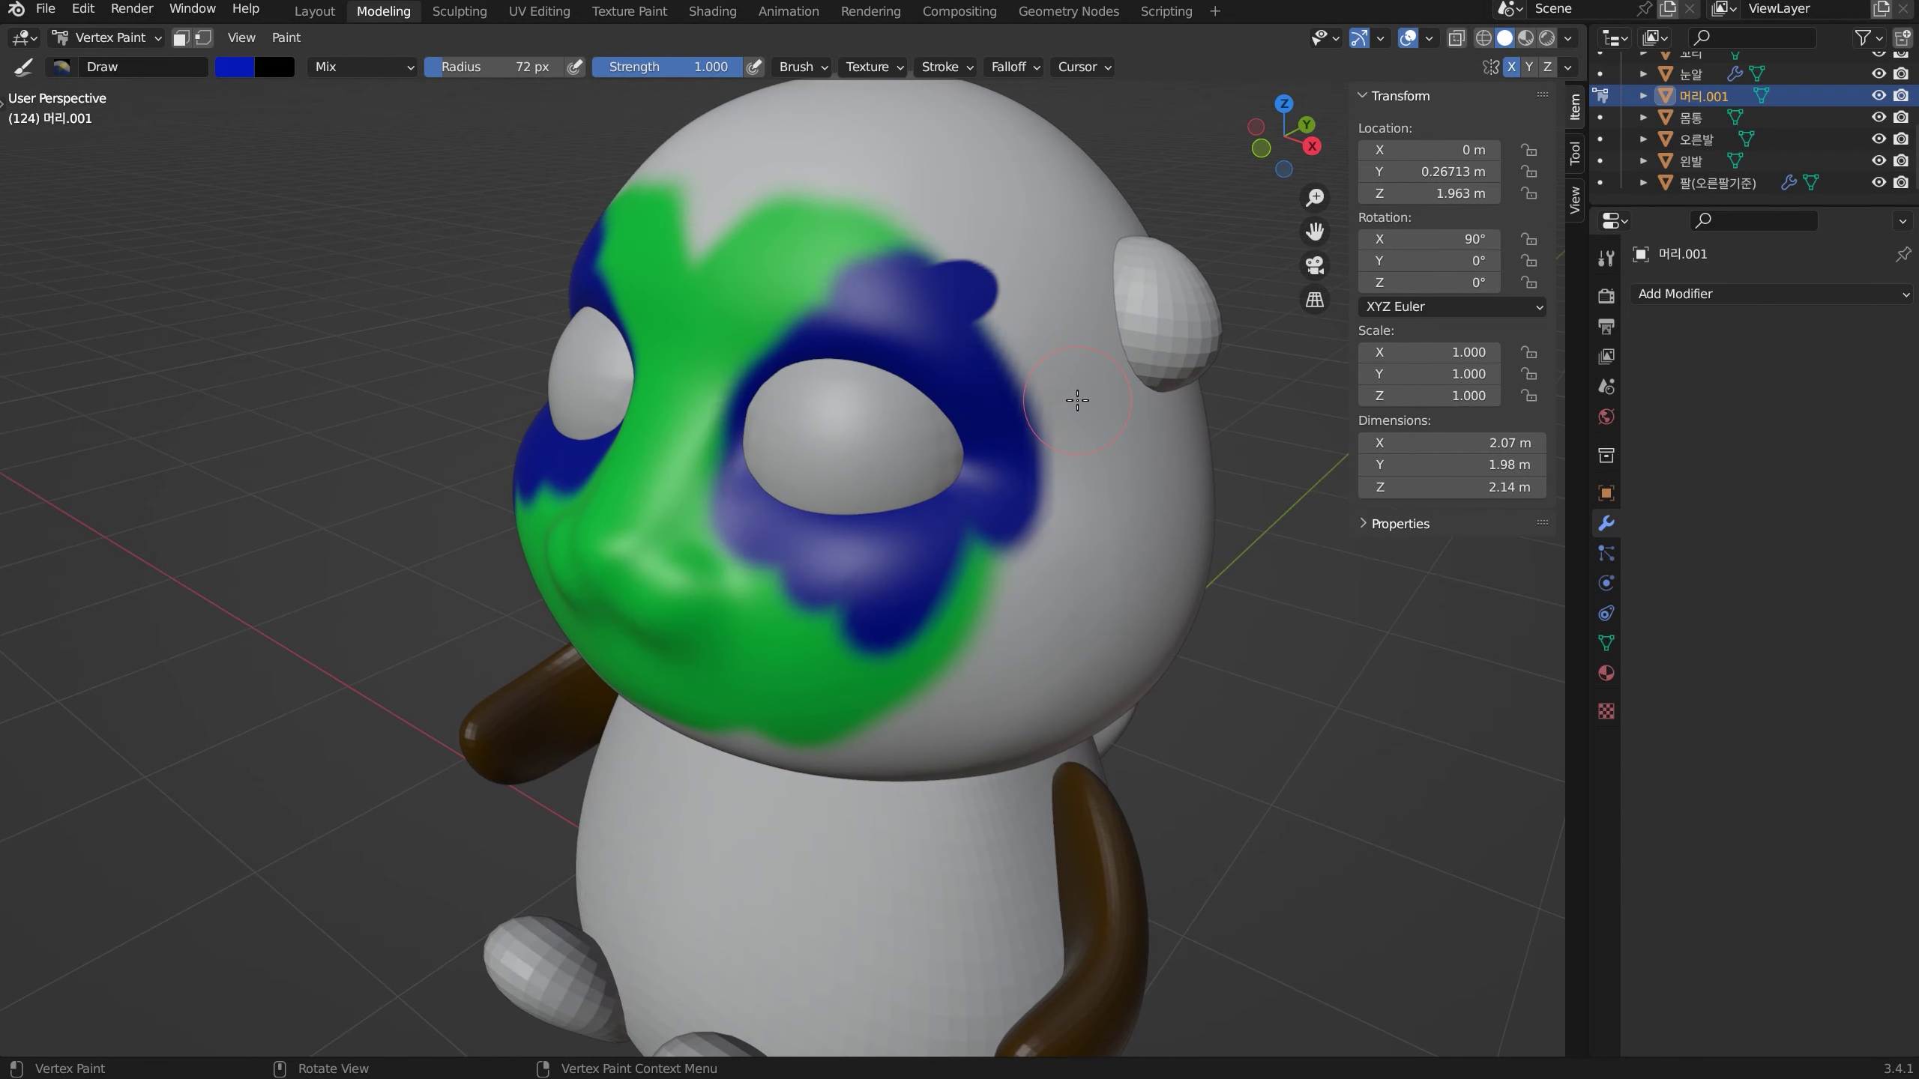
scroll(990, 389, "down", 2)
middle_click_drag(931, 408, 964, 393)
key("z")
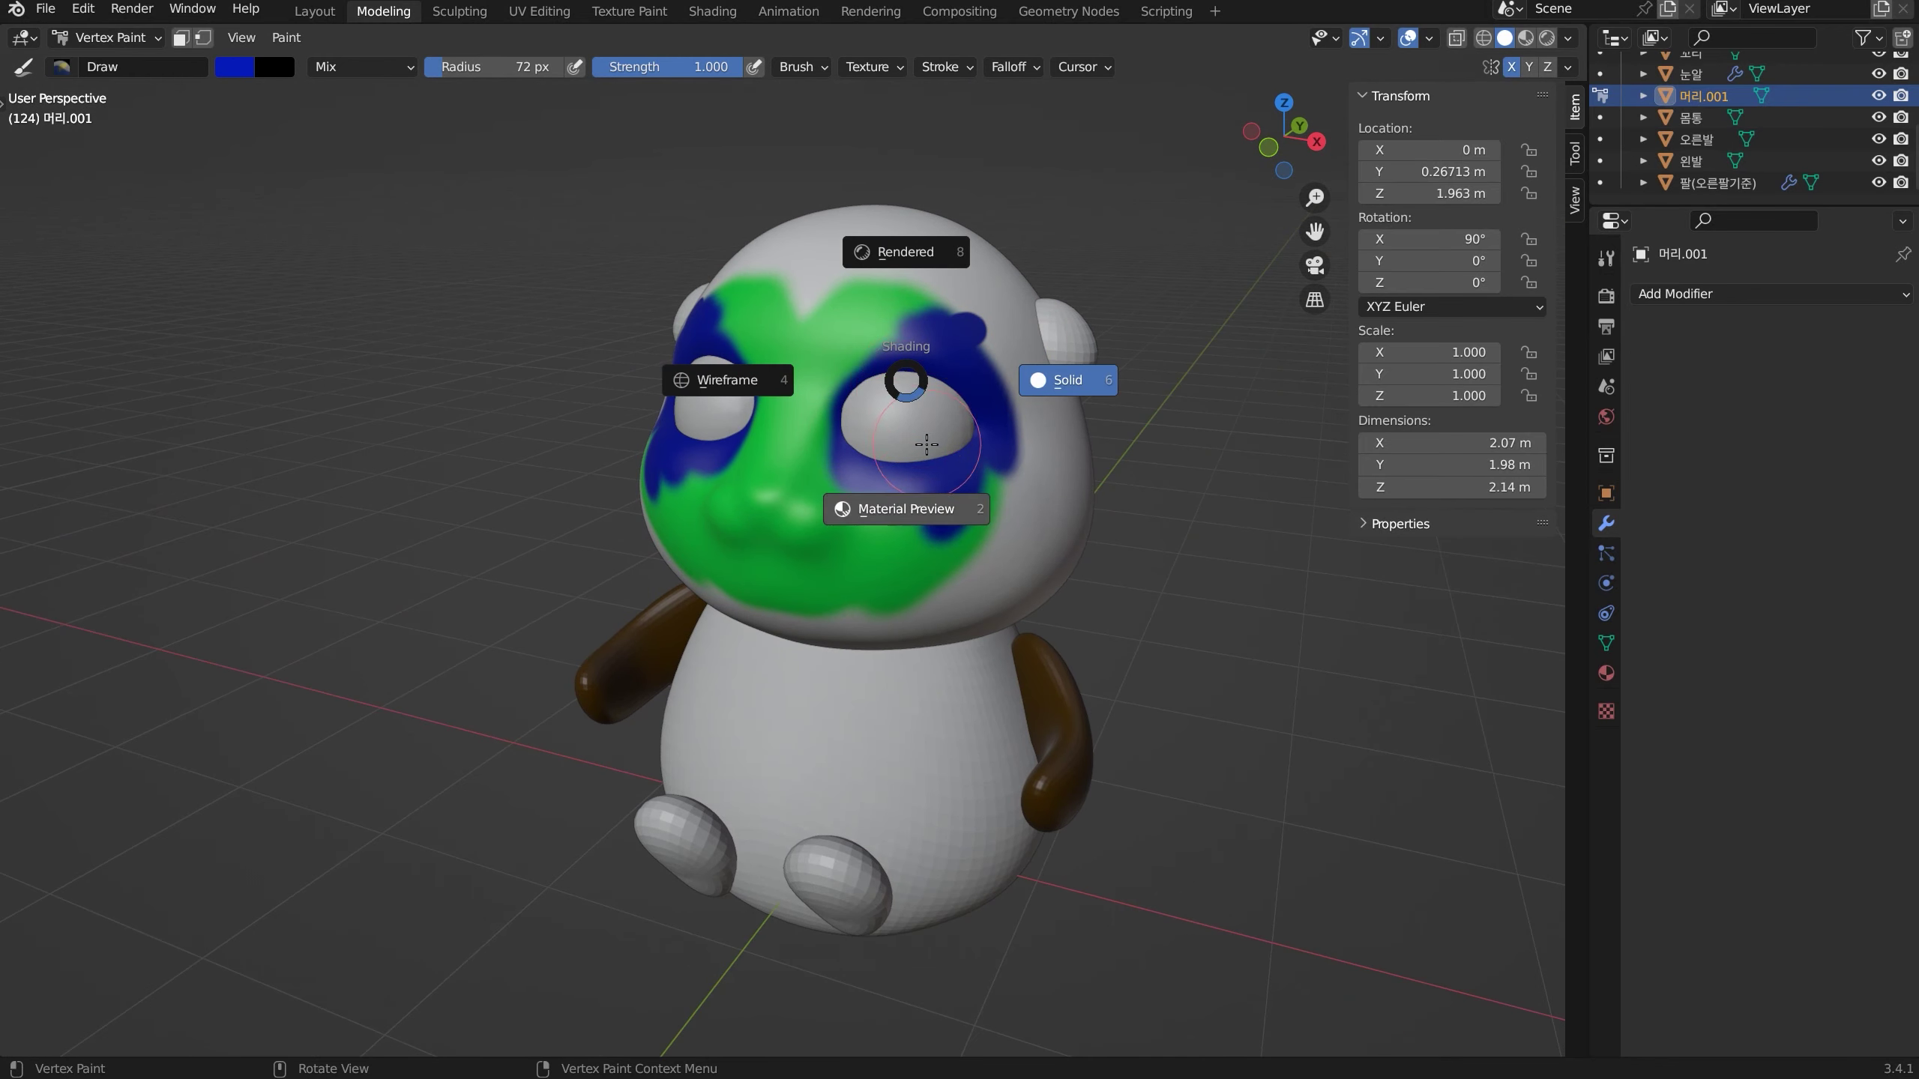
left_click(918, 509)
middle_click_drag(890, 411, 848, 283)
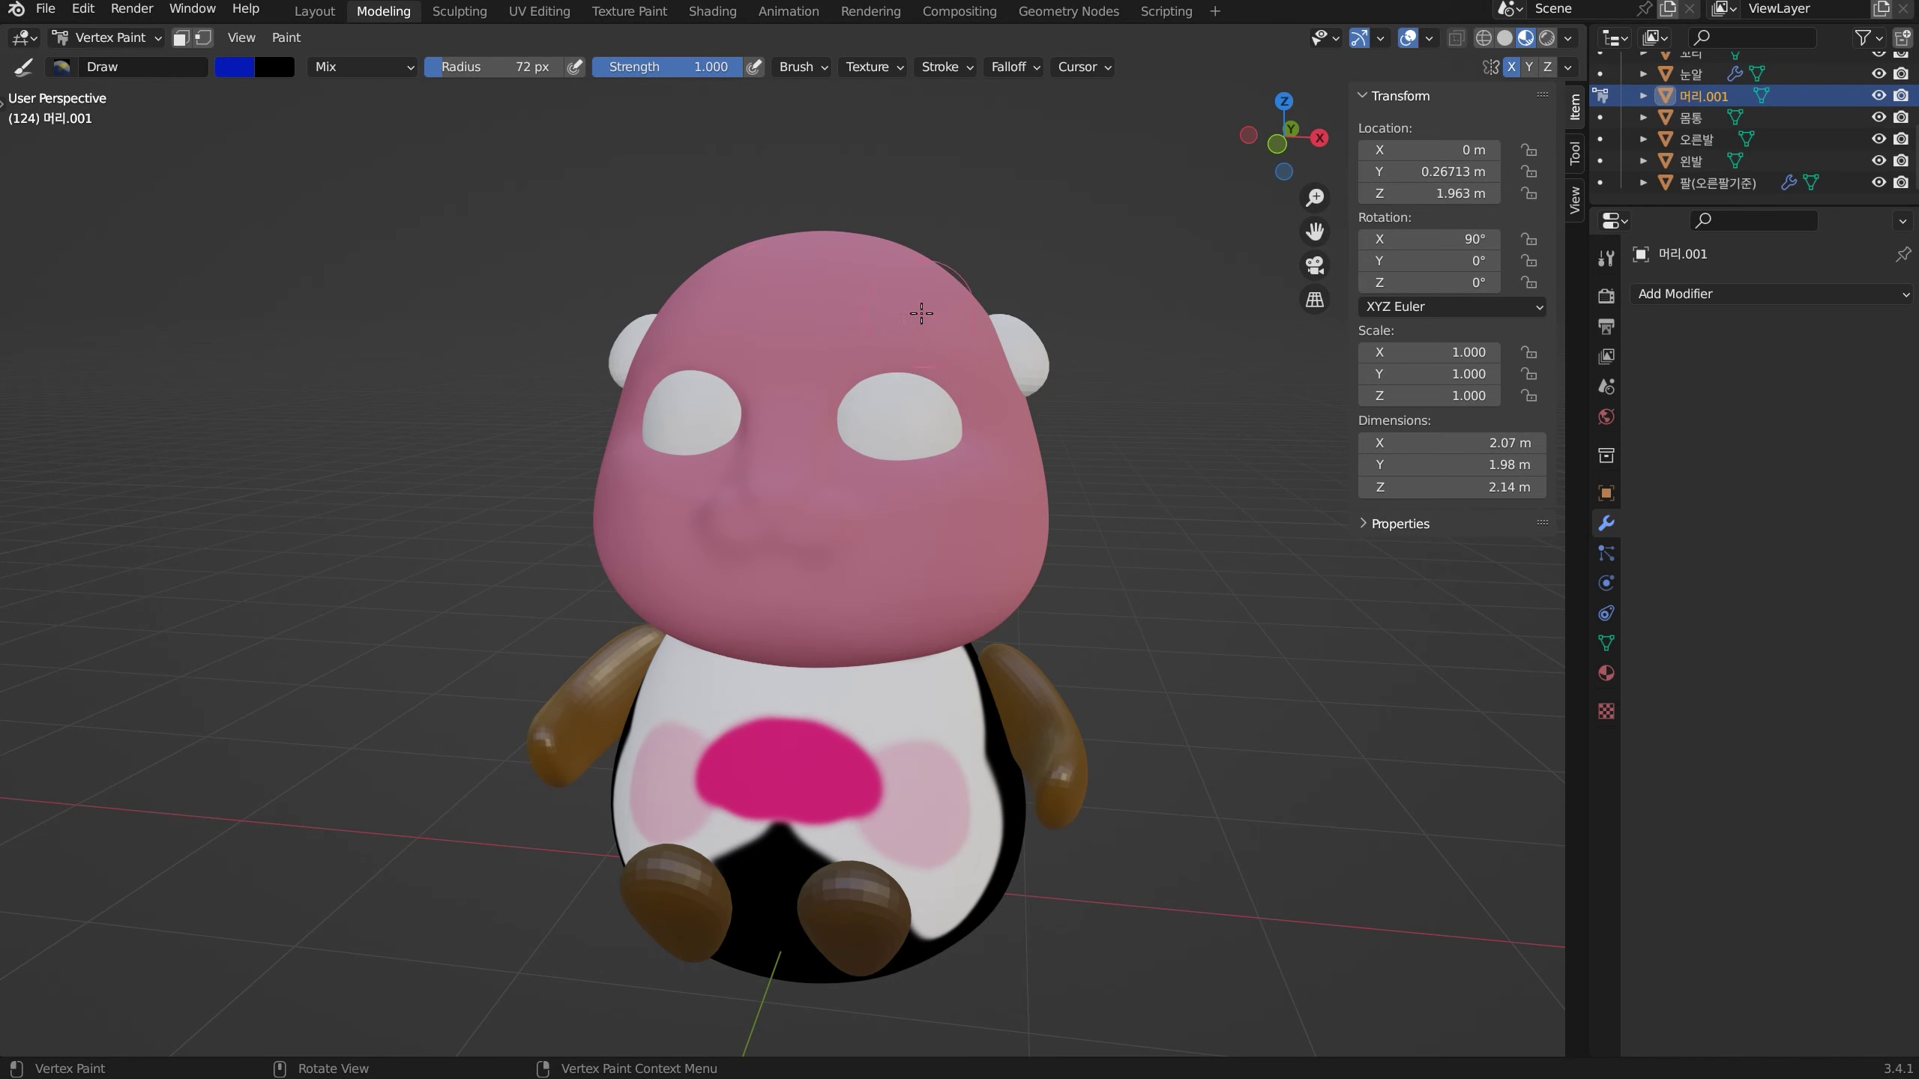
In the Shading workspace, add a Color Attribute node to the head's material and connect its Color output to the Principled BSDF's Base Color
left_click(713, 14)
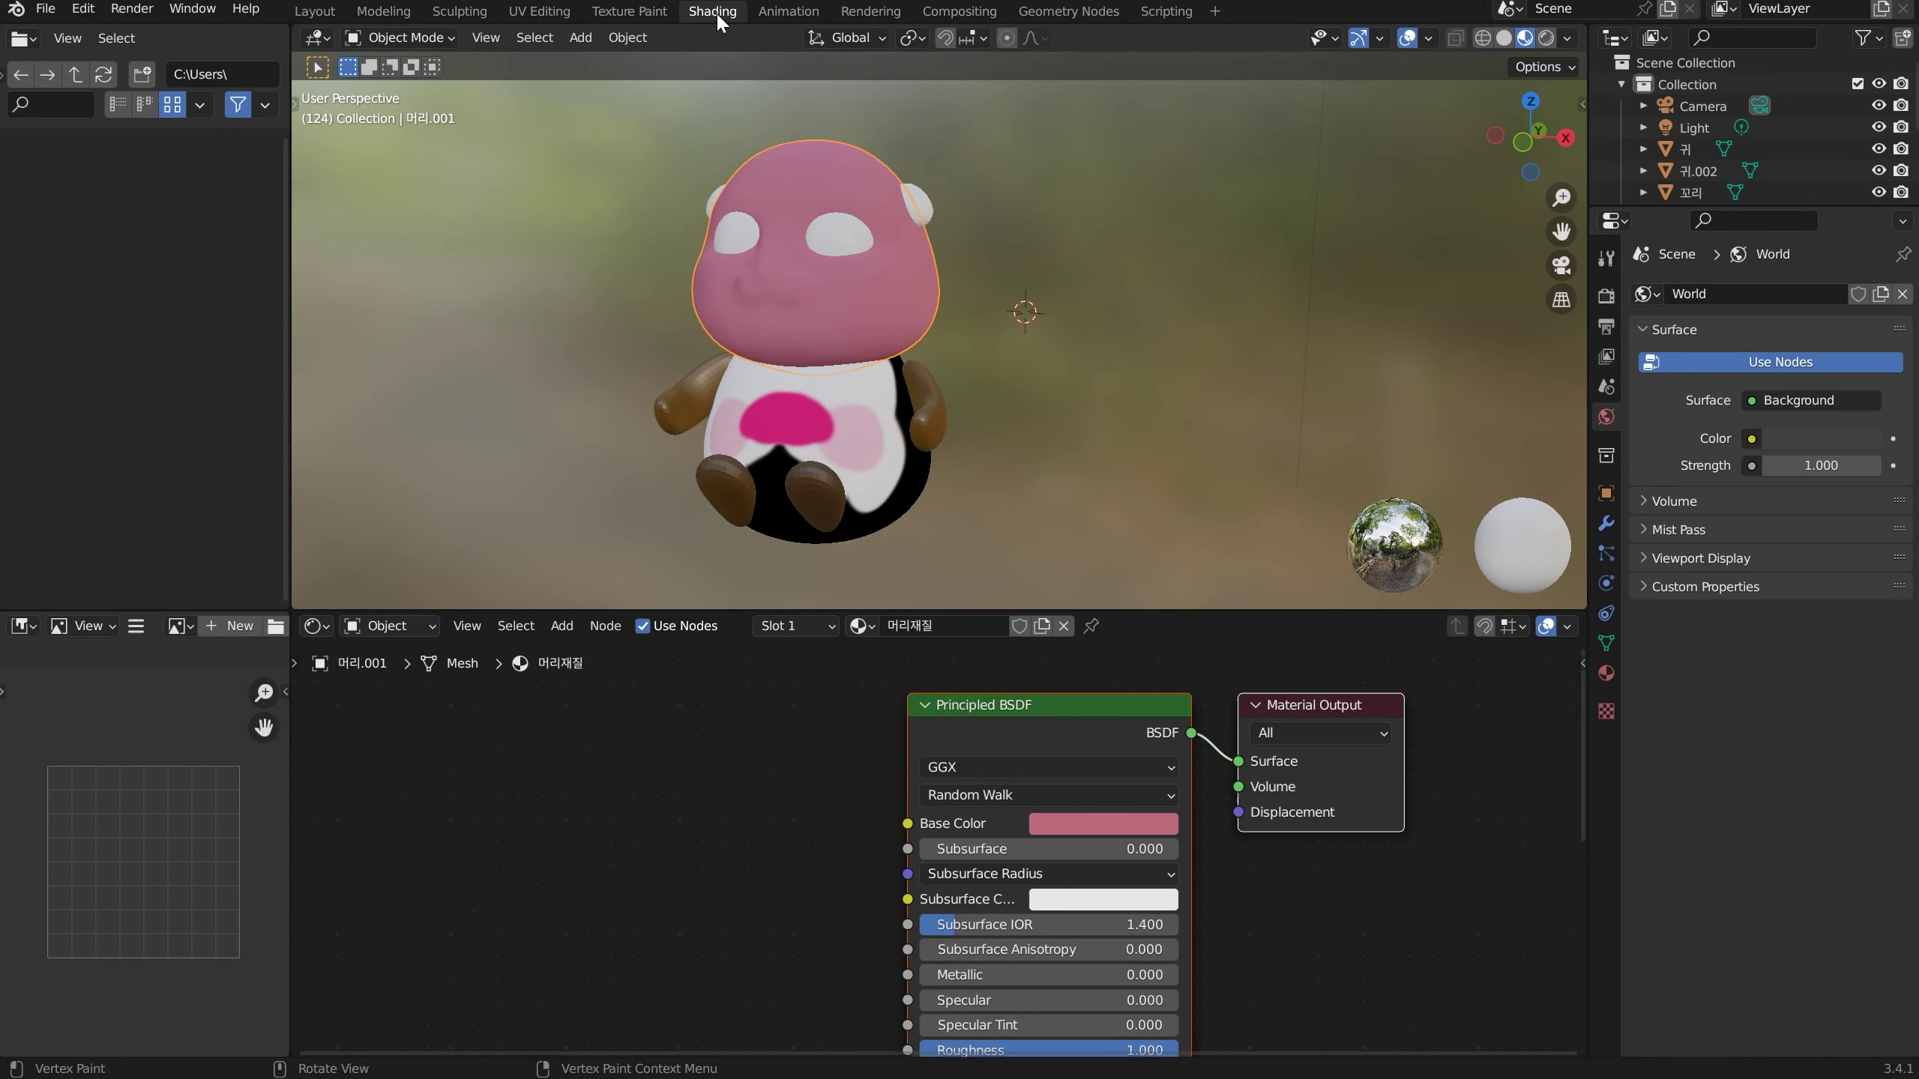
key("ctrl+1")
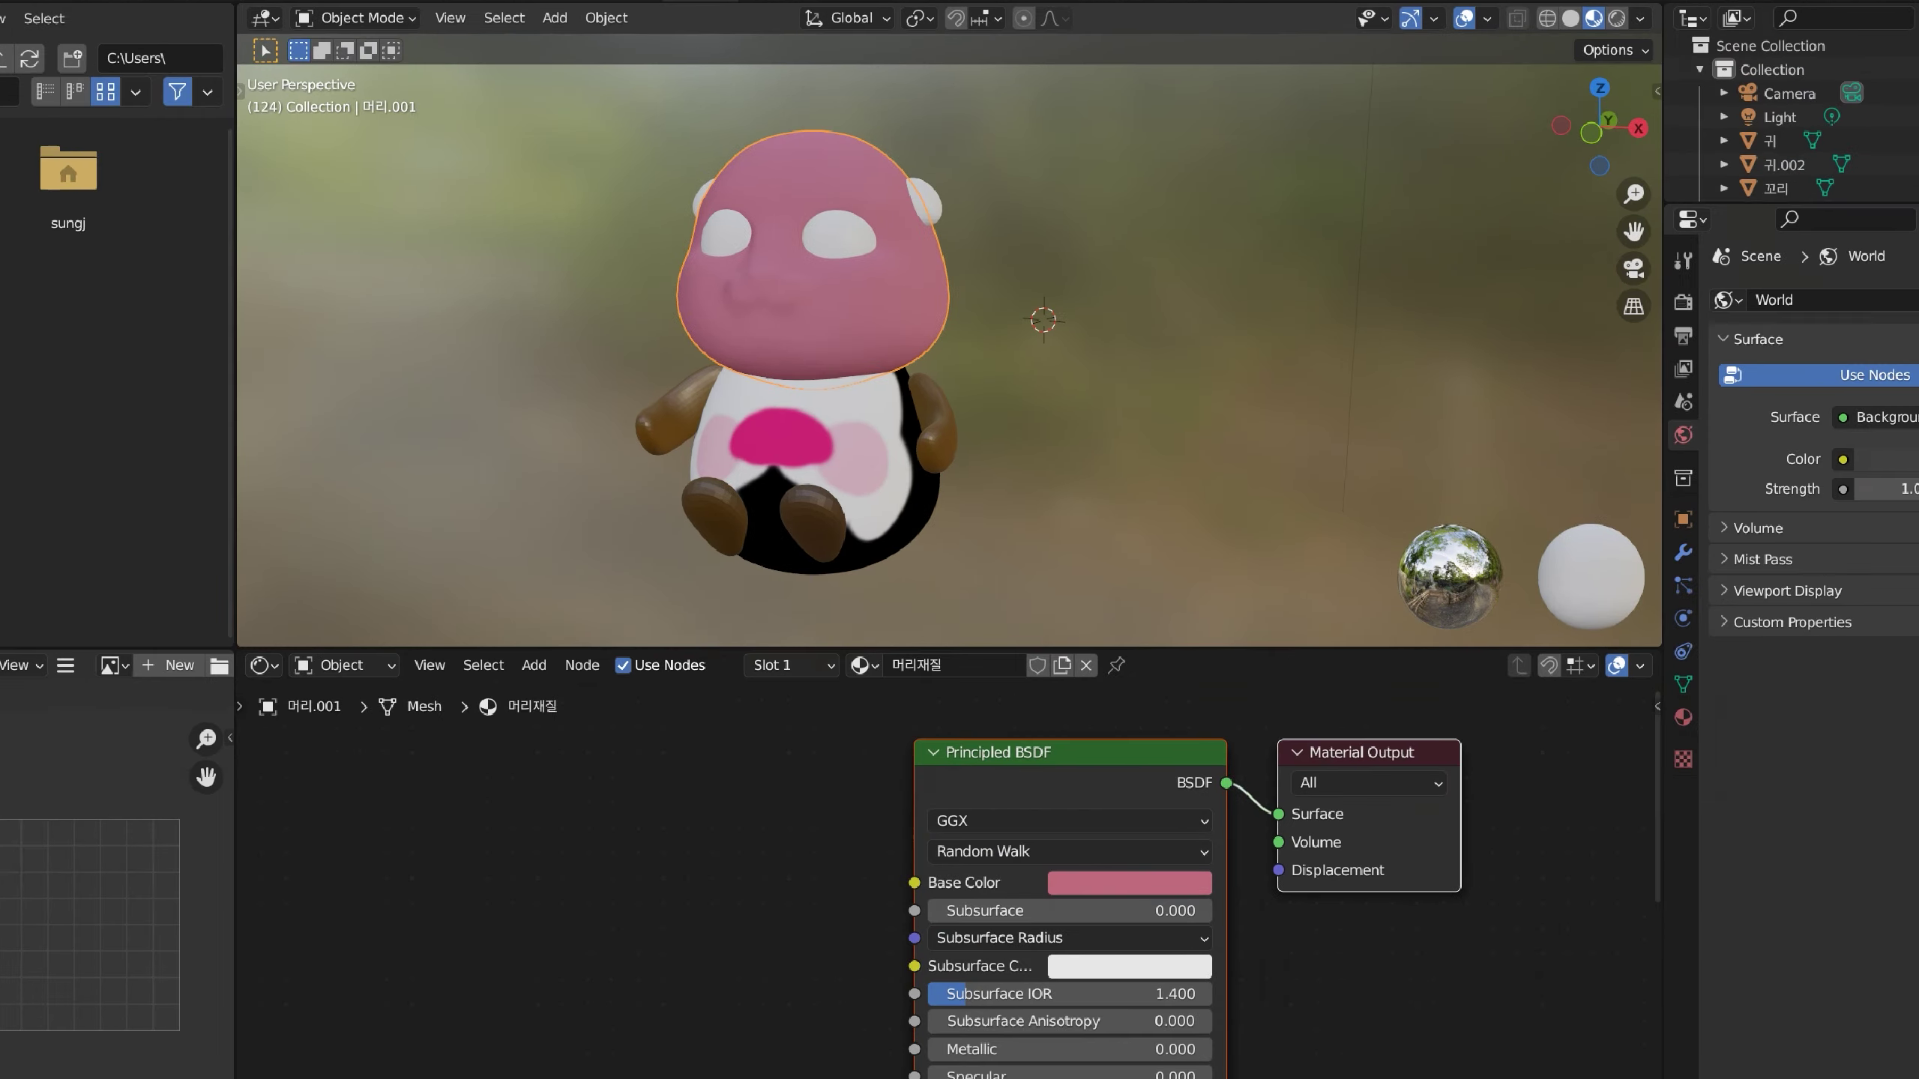
mouse_move(1017, 433)
left_mouse_down()
mouse_move(437, 197)
mouse_move(1041, 136)
left_mouse_up()
left_click_drag(779, 422, 997, 983)
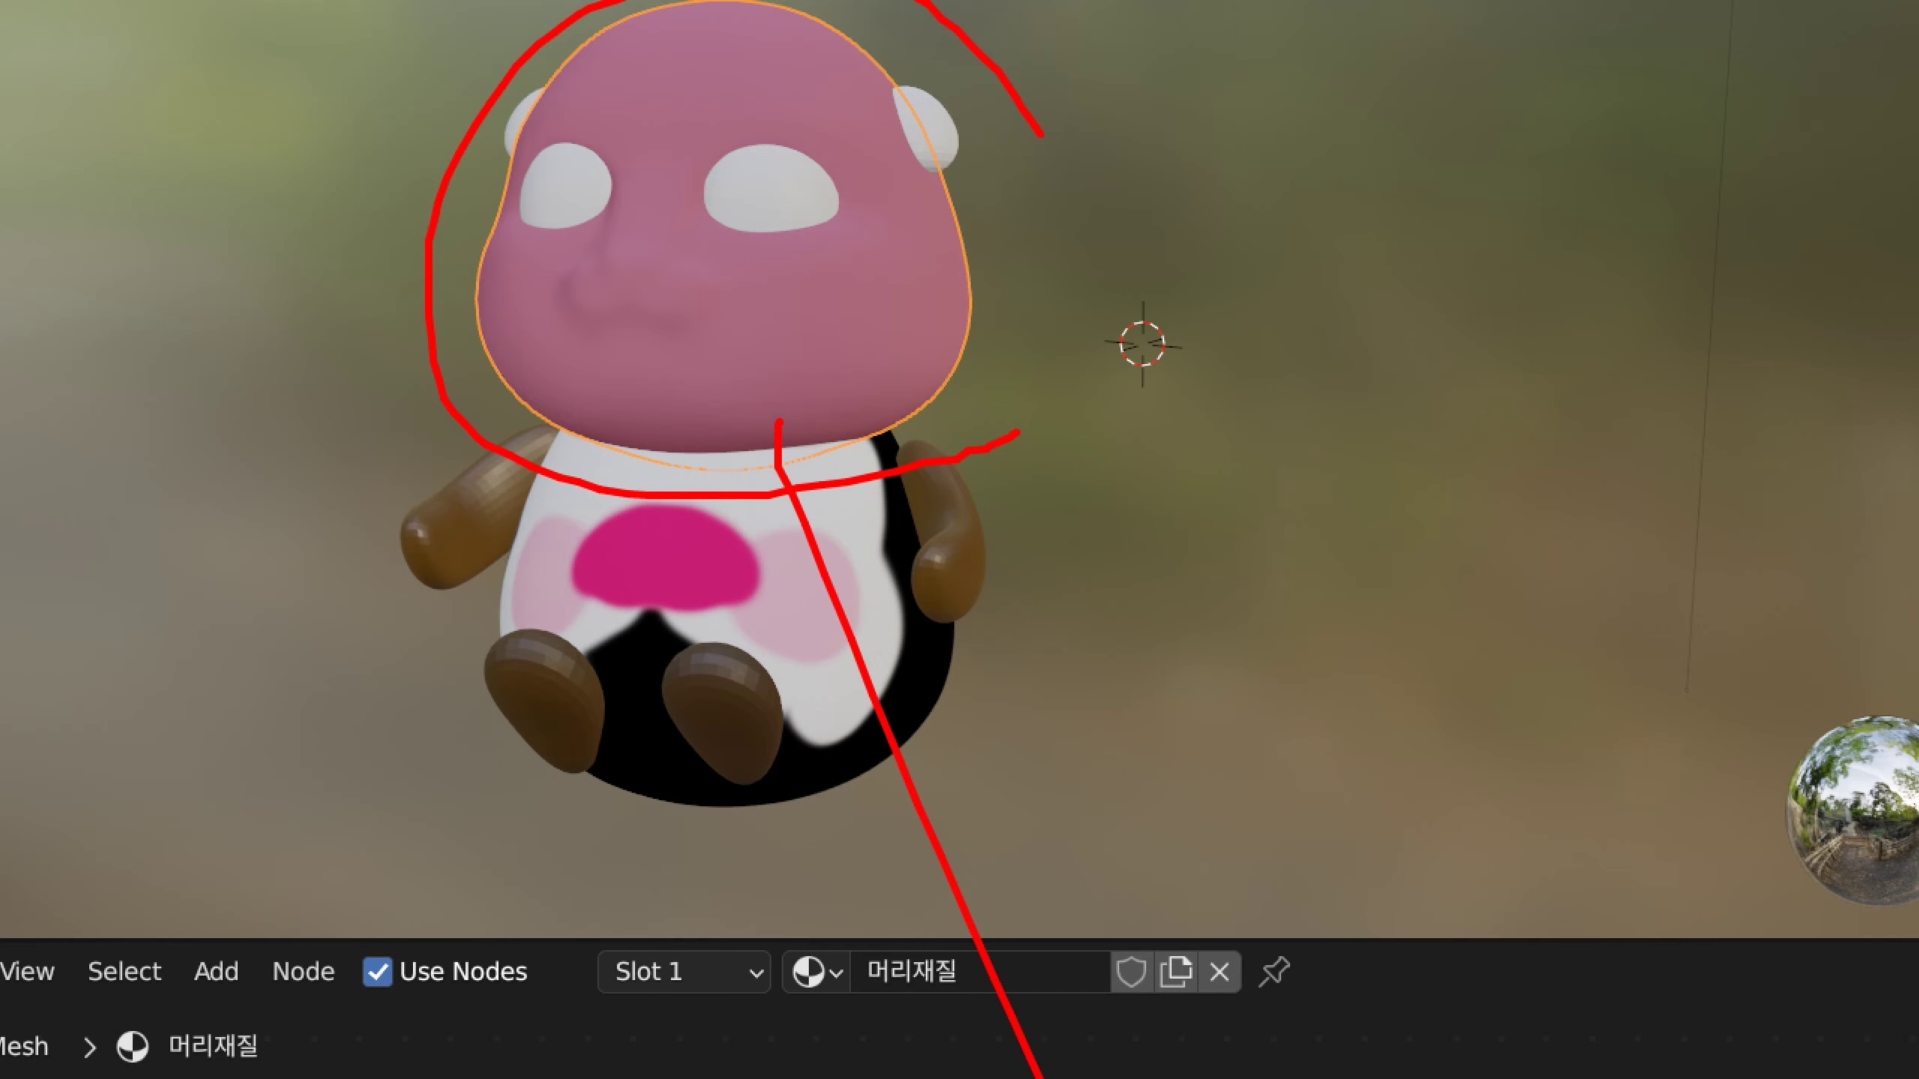
key("Escape")
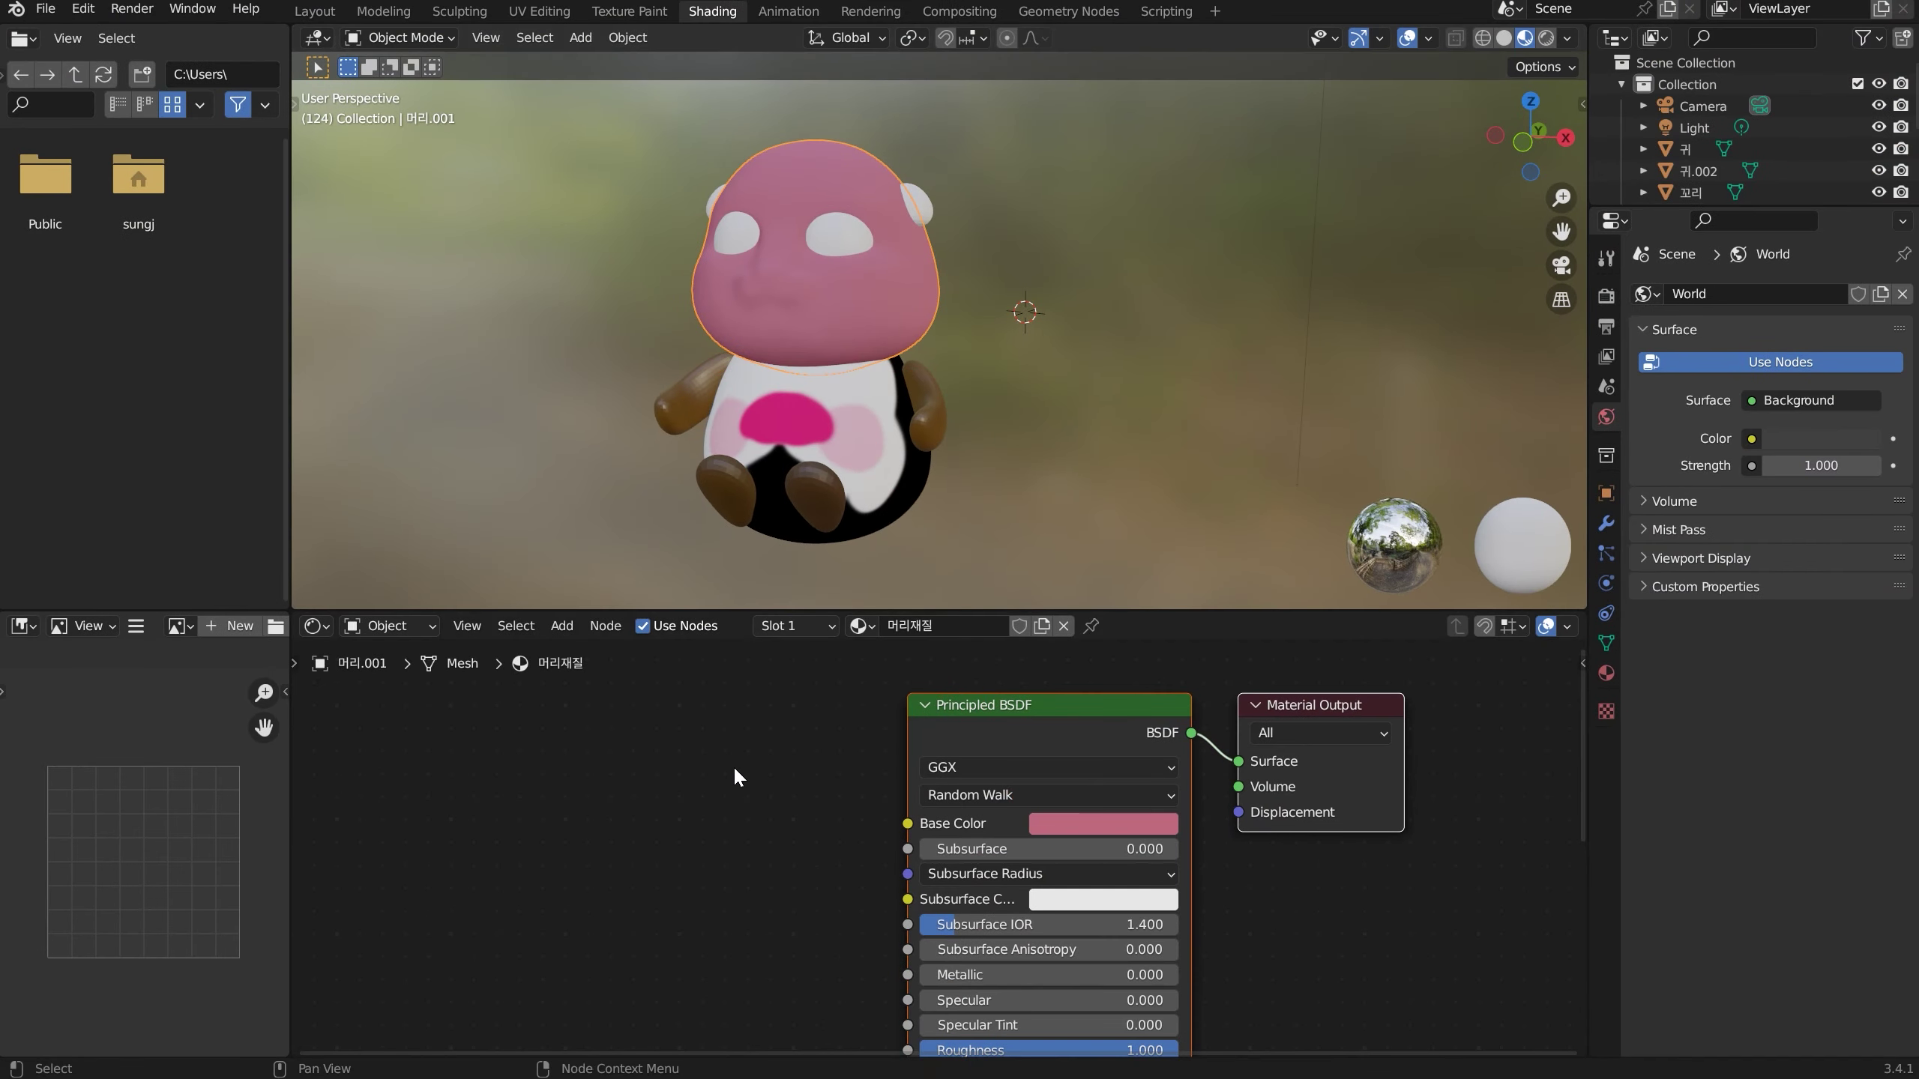
key("shift+a")
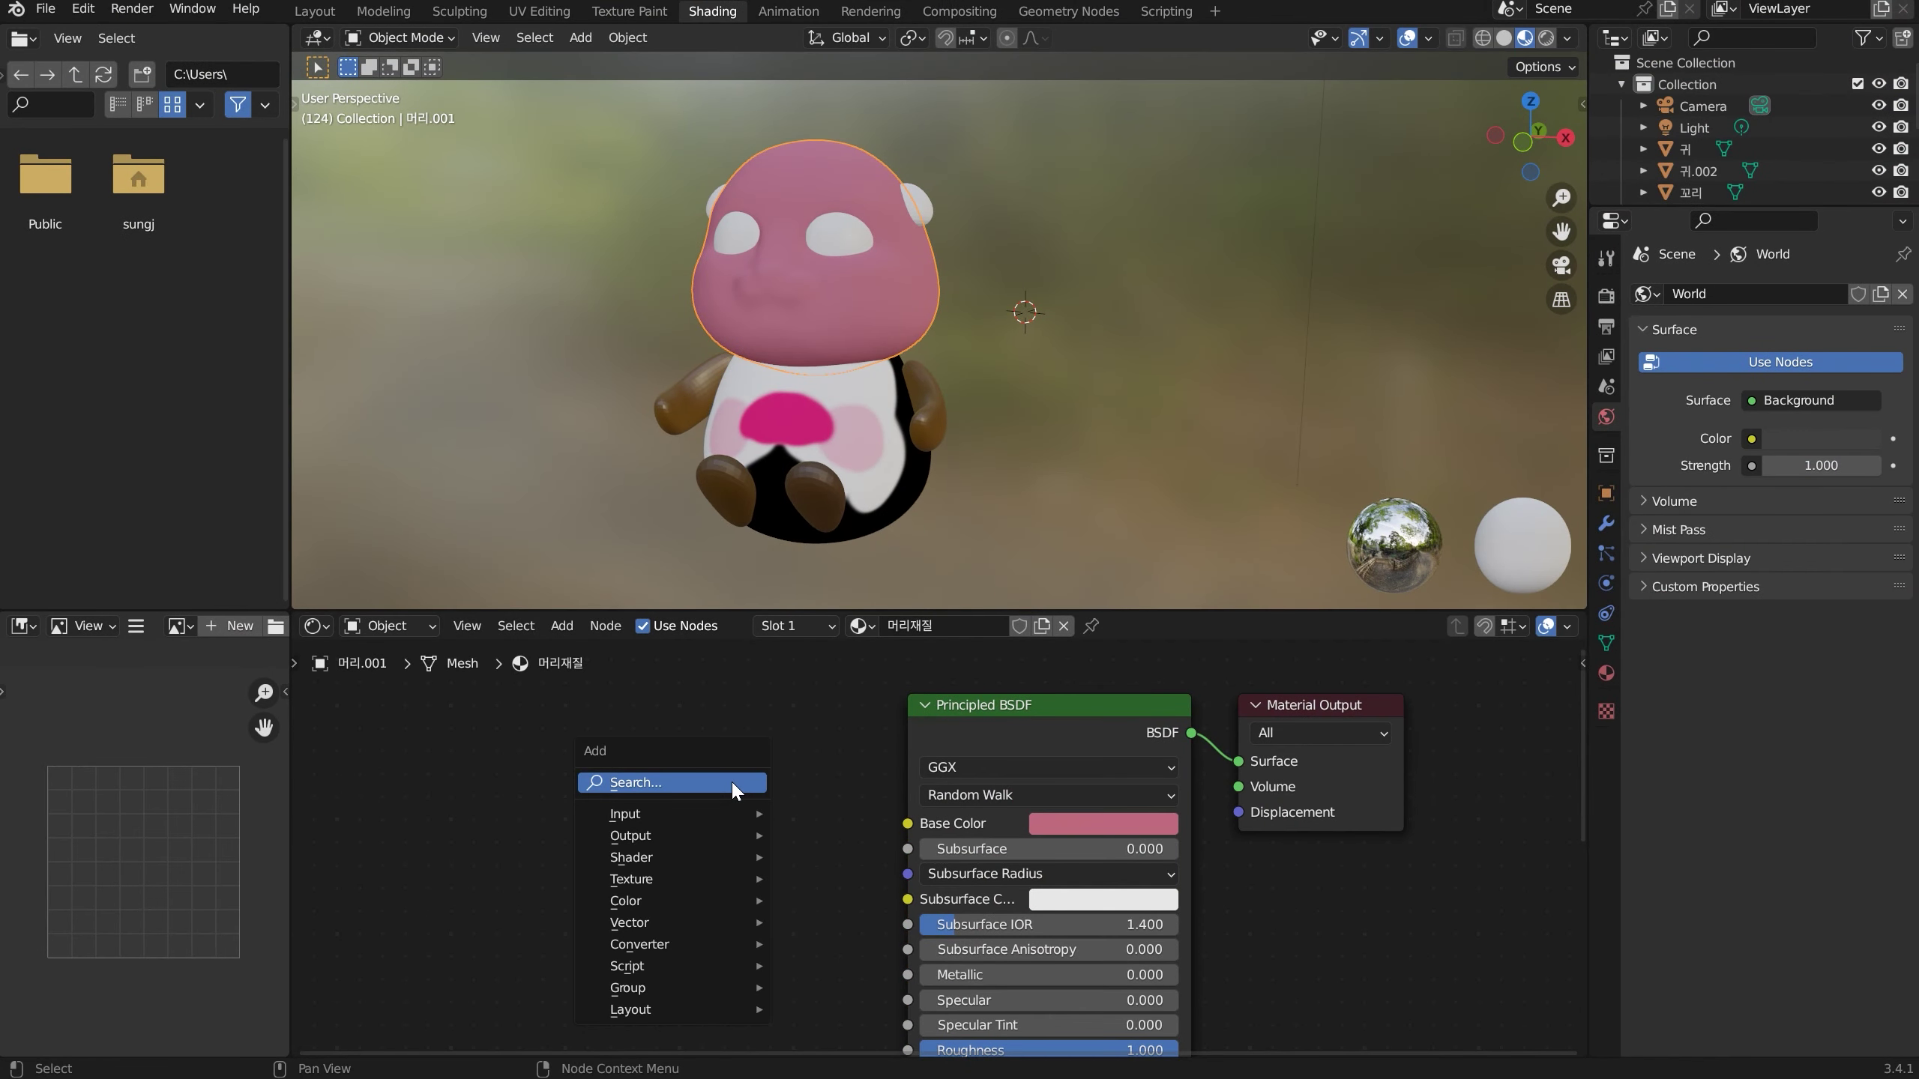
left_click(732, 784)
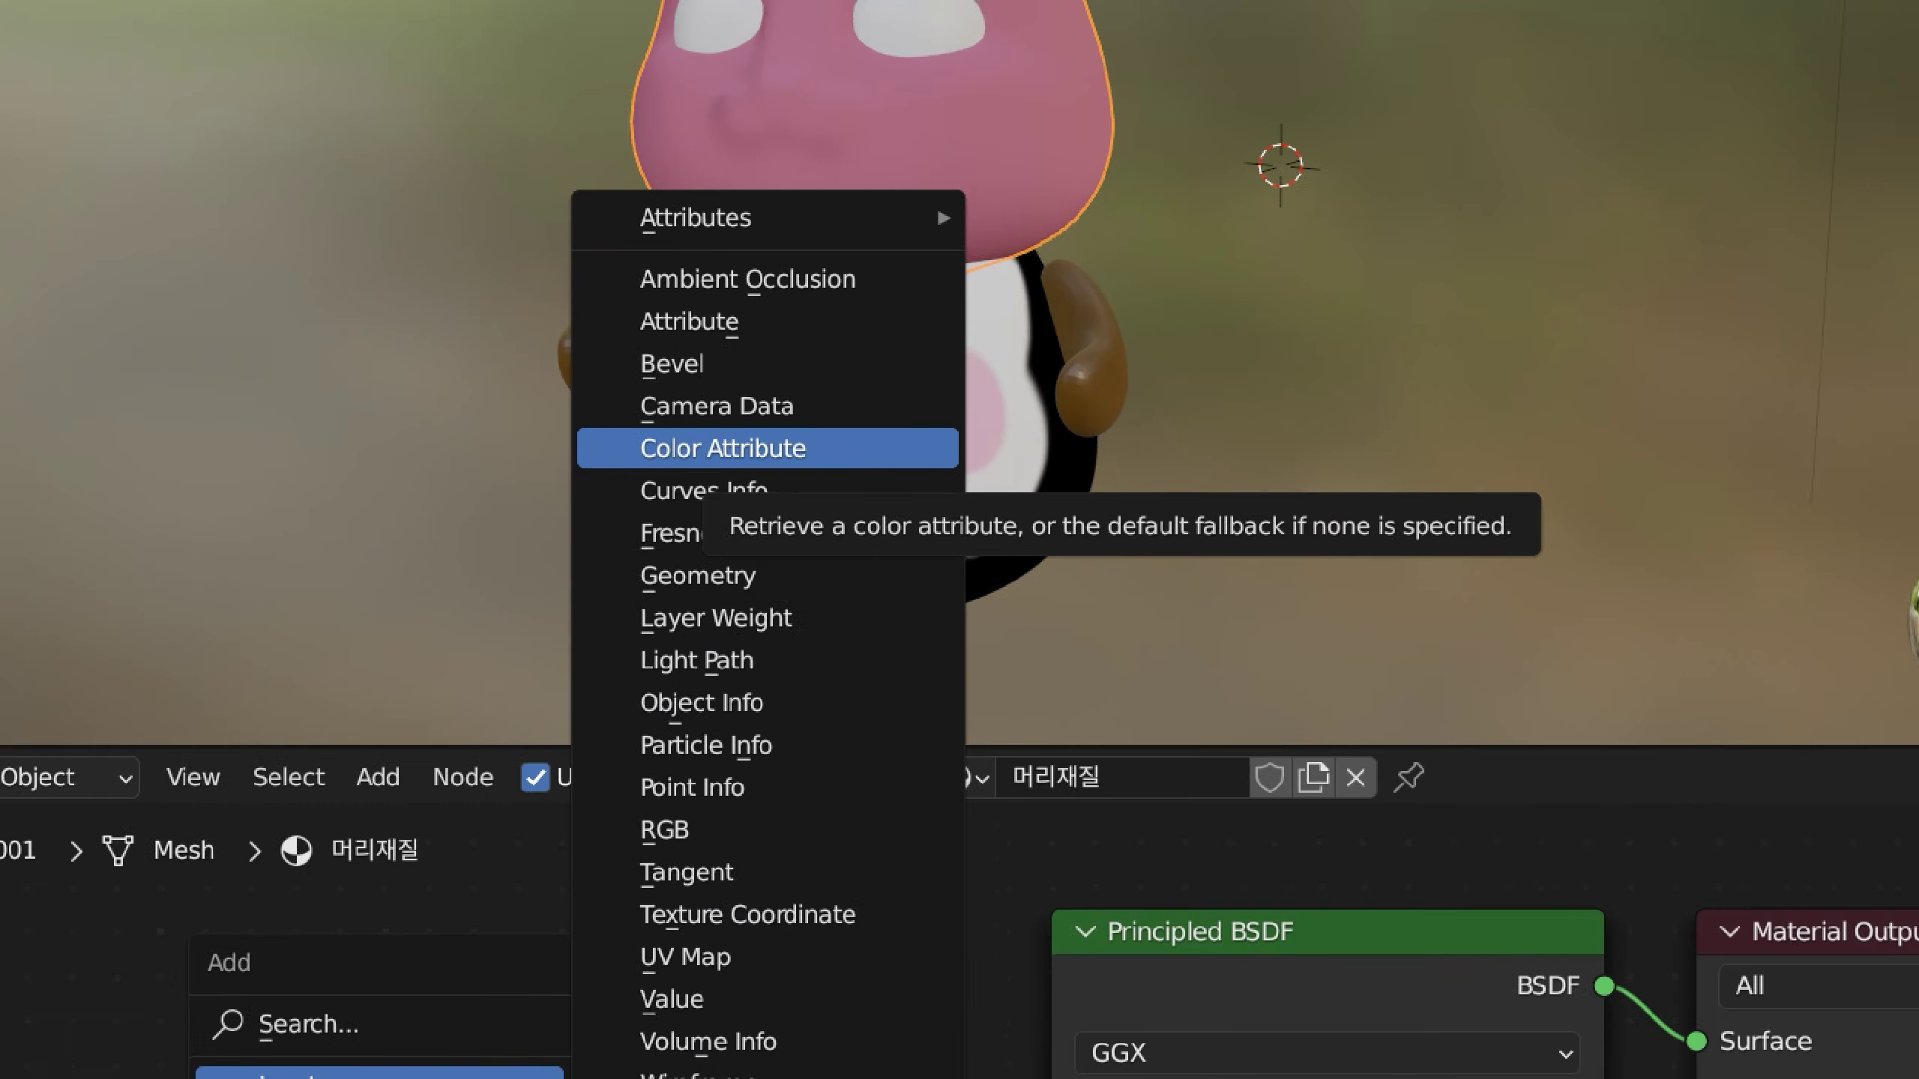
mouse_move(809, 462)
left_mouse_down()
mouse_move(533, 447)
mouse_move(737, 420)
mouse_move(775, 460)
left_mouse_up()
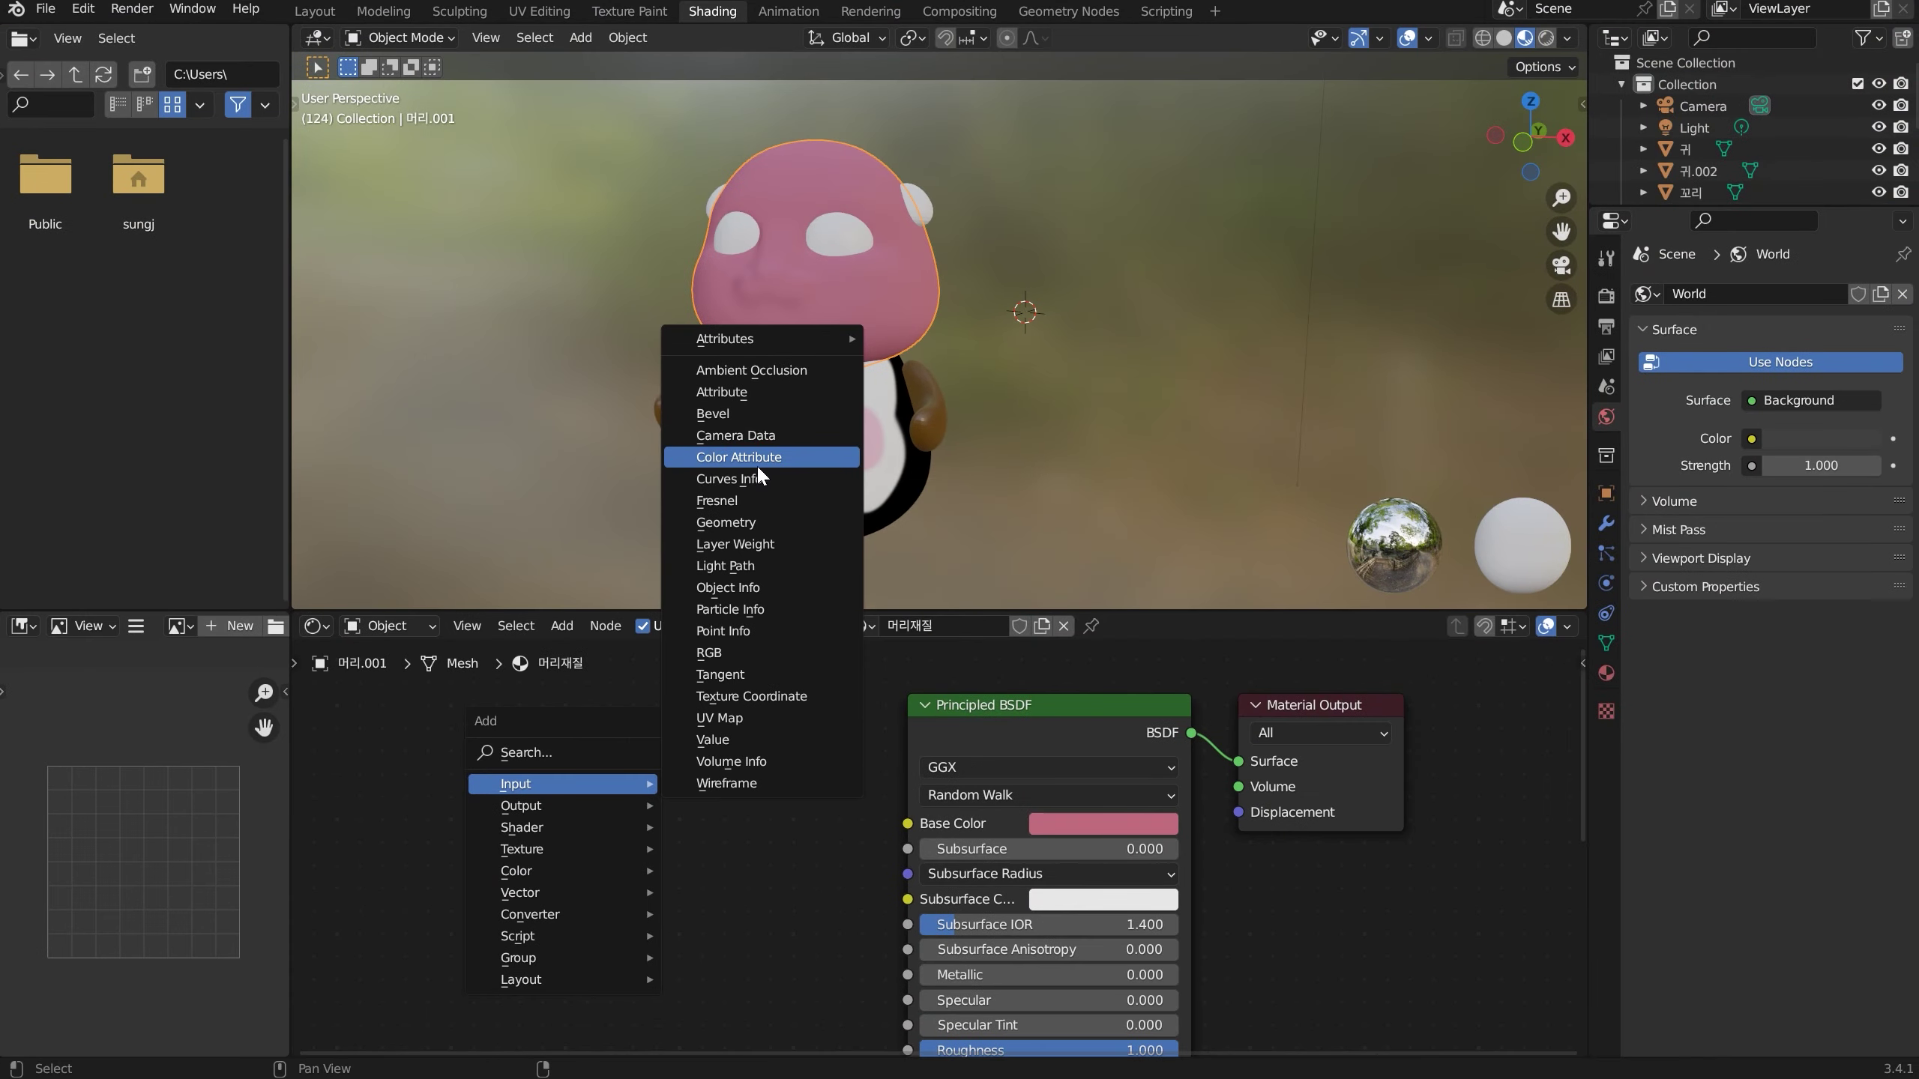
left_click(699, 464)
left_click(561, 806)
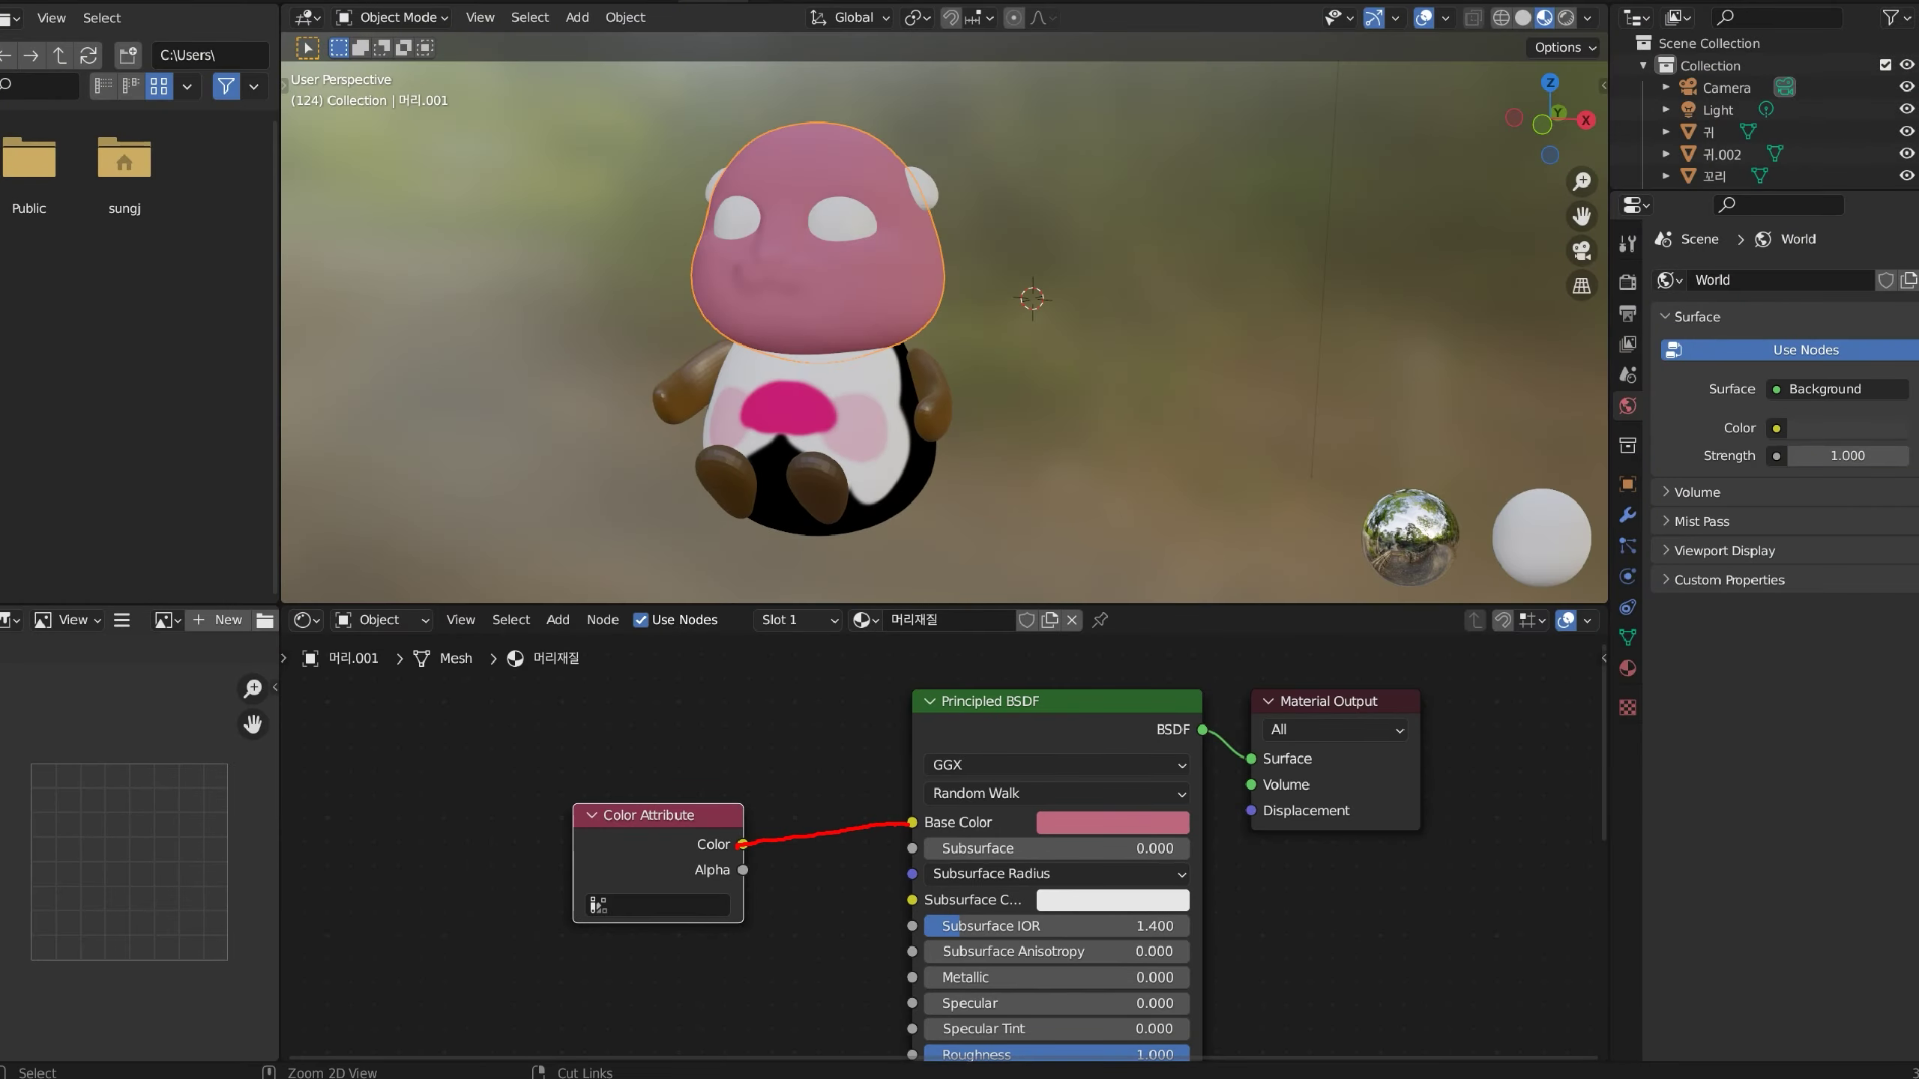
left_click_drag(744, 844, 903, 823)
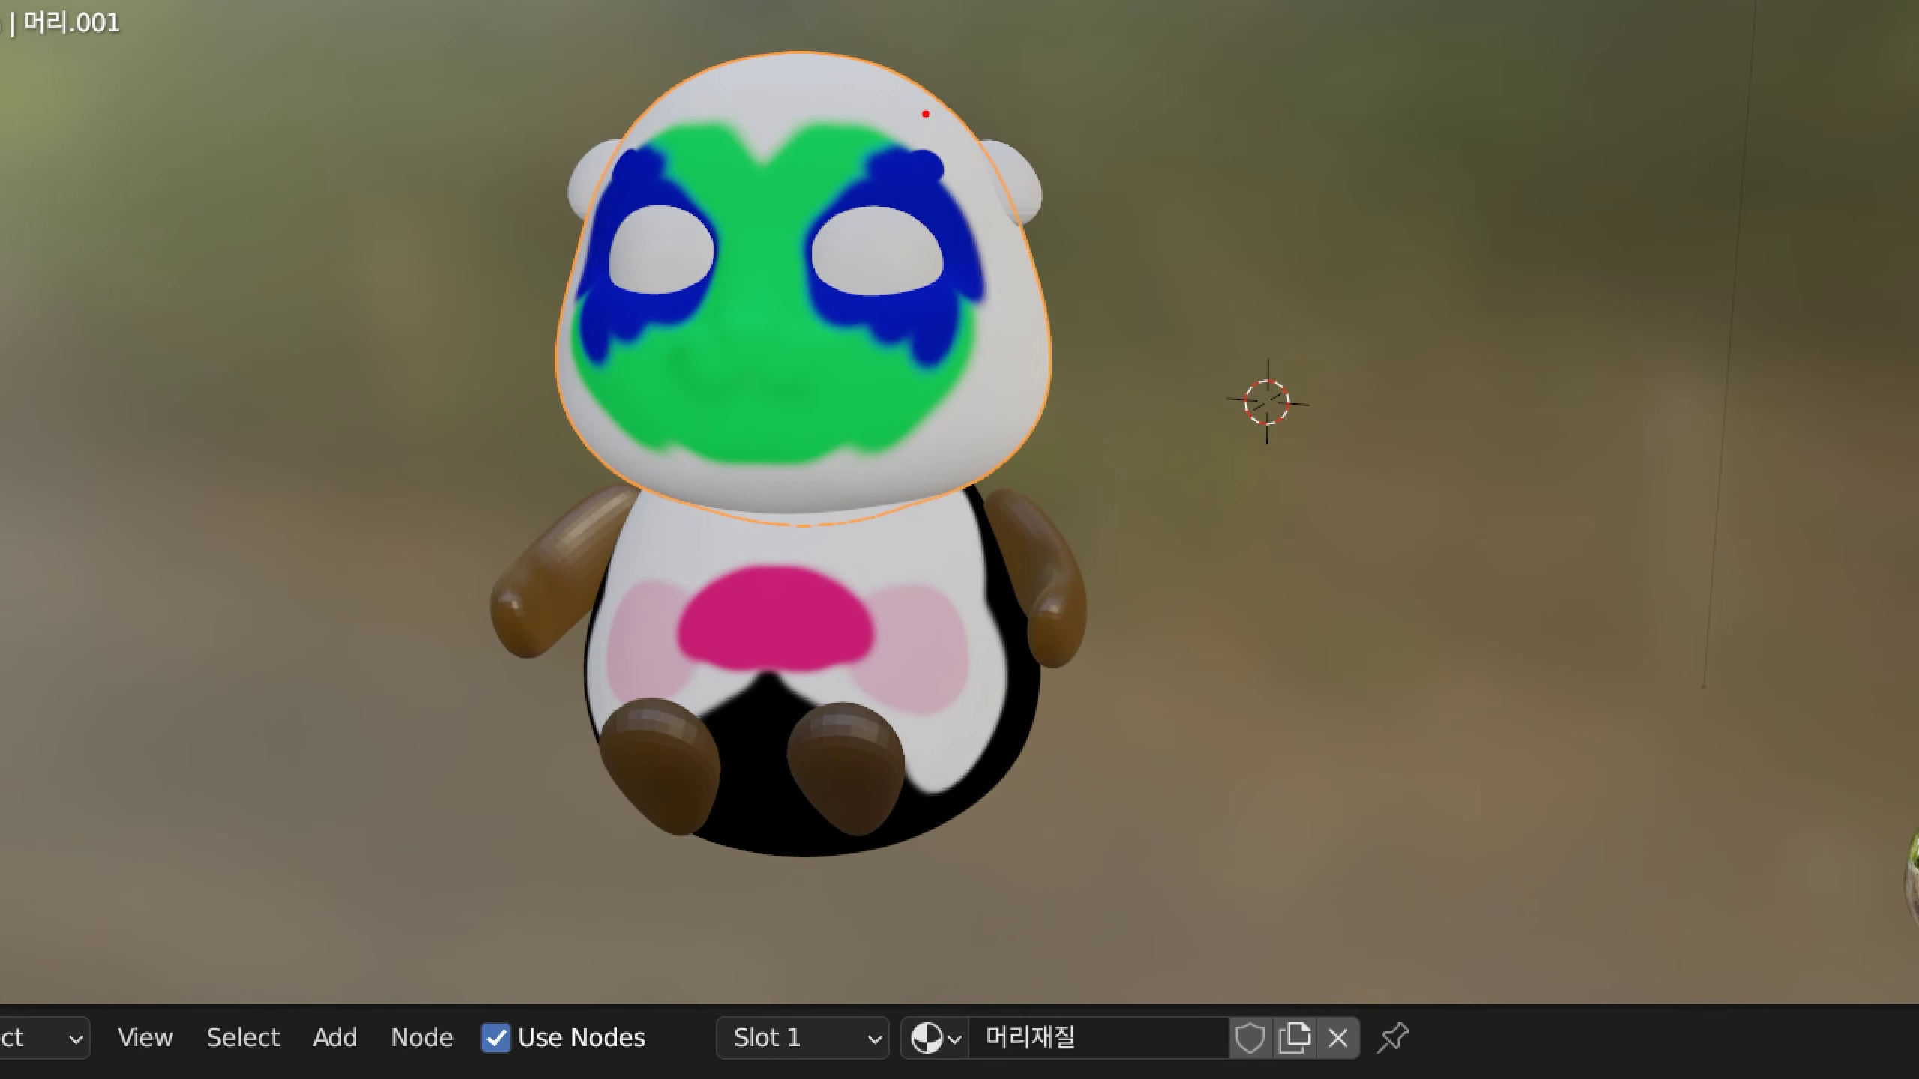
mouse_move(925, 113)
left_mouse_down()
mouse_move(959, 514)
mouse_move(643, 352)
mouse_move(954, 144)
mouse_move(986, 209)
left_mouse_up()
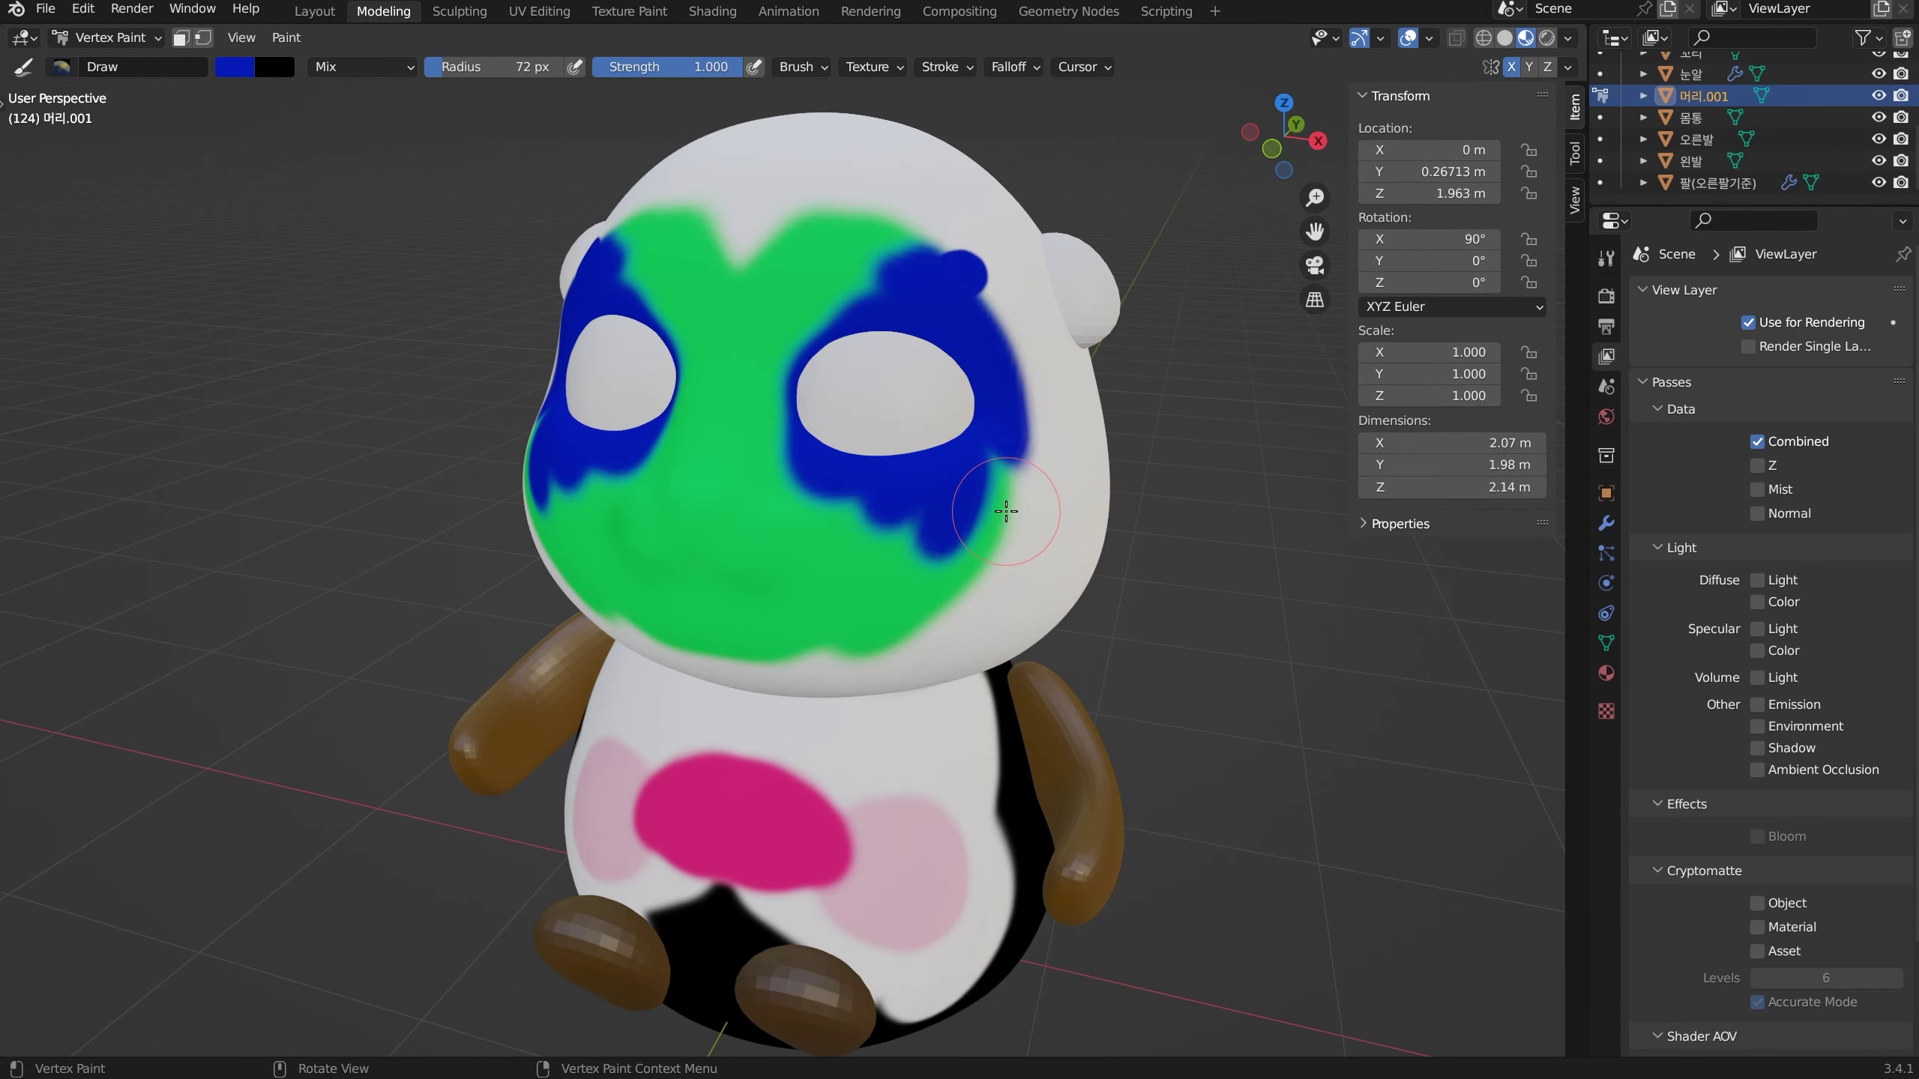
In the Modeling workspace, extend the blue vertex paint from the eye patch down over the outer cheek
middle_click_drag(1006, 517, 1029, 482)
key("z")
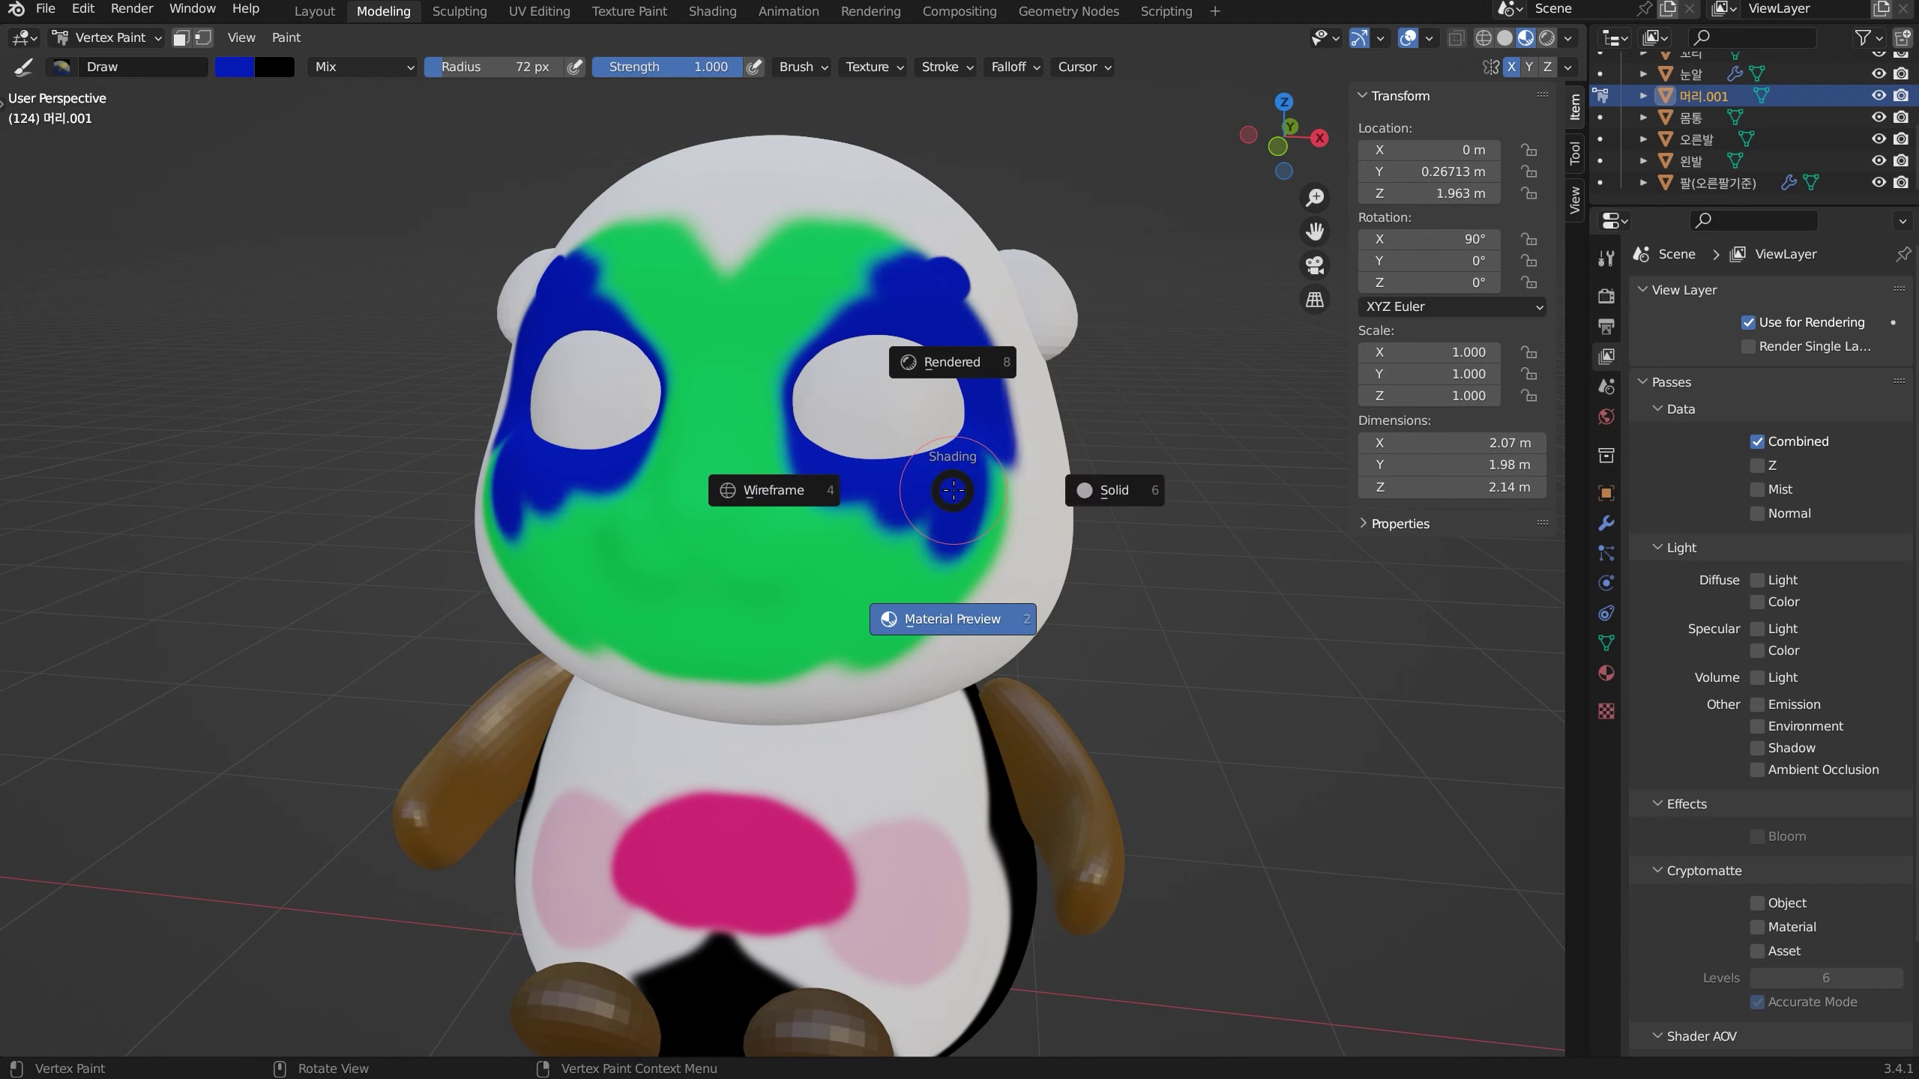
middle_click_drag(941, 560, 1020, 499)
mouse_move(1005, 476)
left_mouse_down()
mouse_move(1039, 529)
mouse_move(988, 602)
mouse_move(1035, 491)
mouse_move(945, 627)
mouse_move(982, 499)
mouse_move(1014, 470)
left_mouse_up()
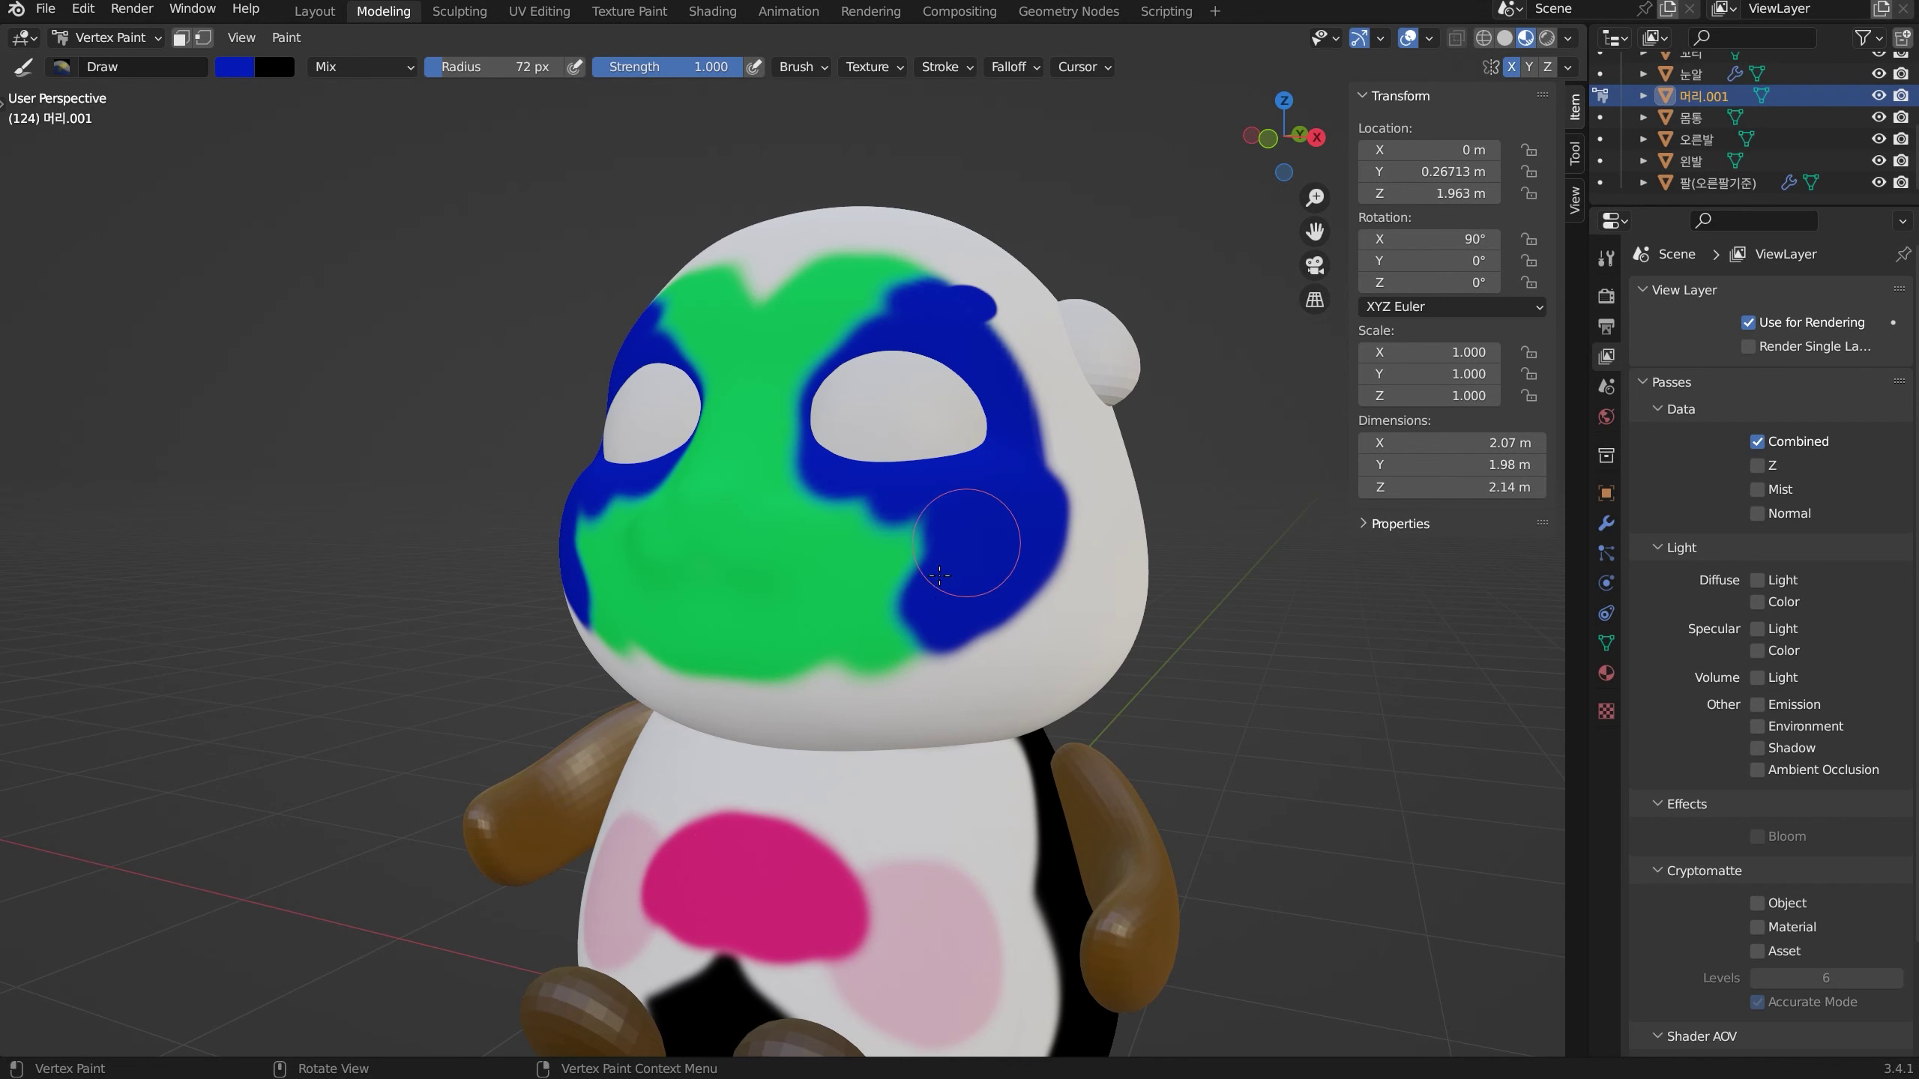
middle_click_drag(929, 551, 876, 563)
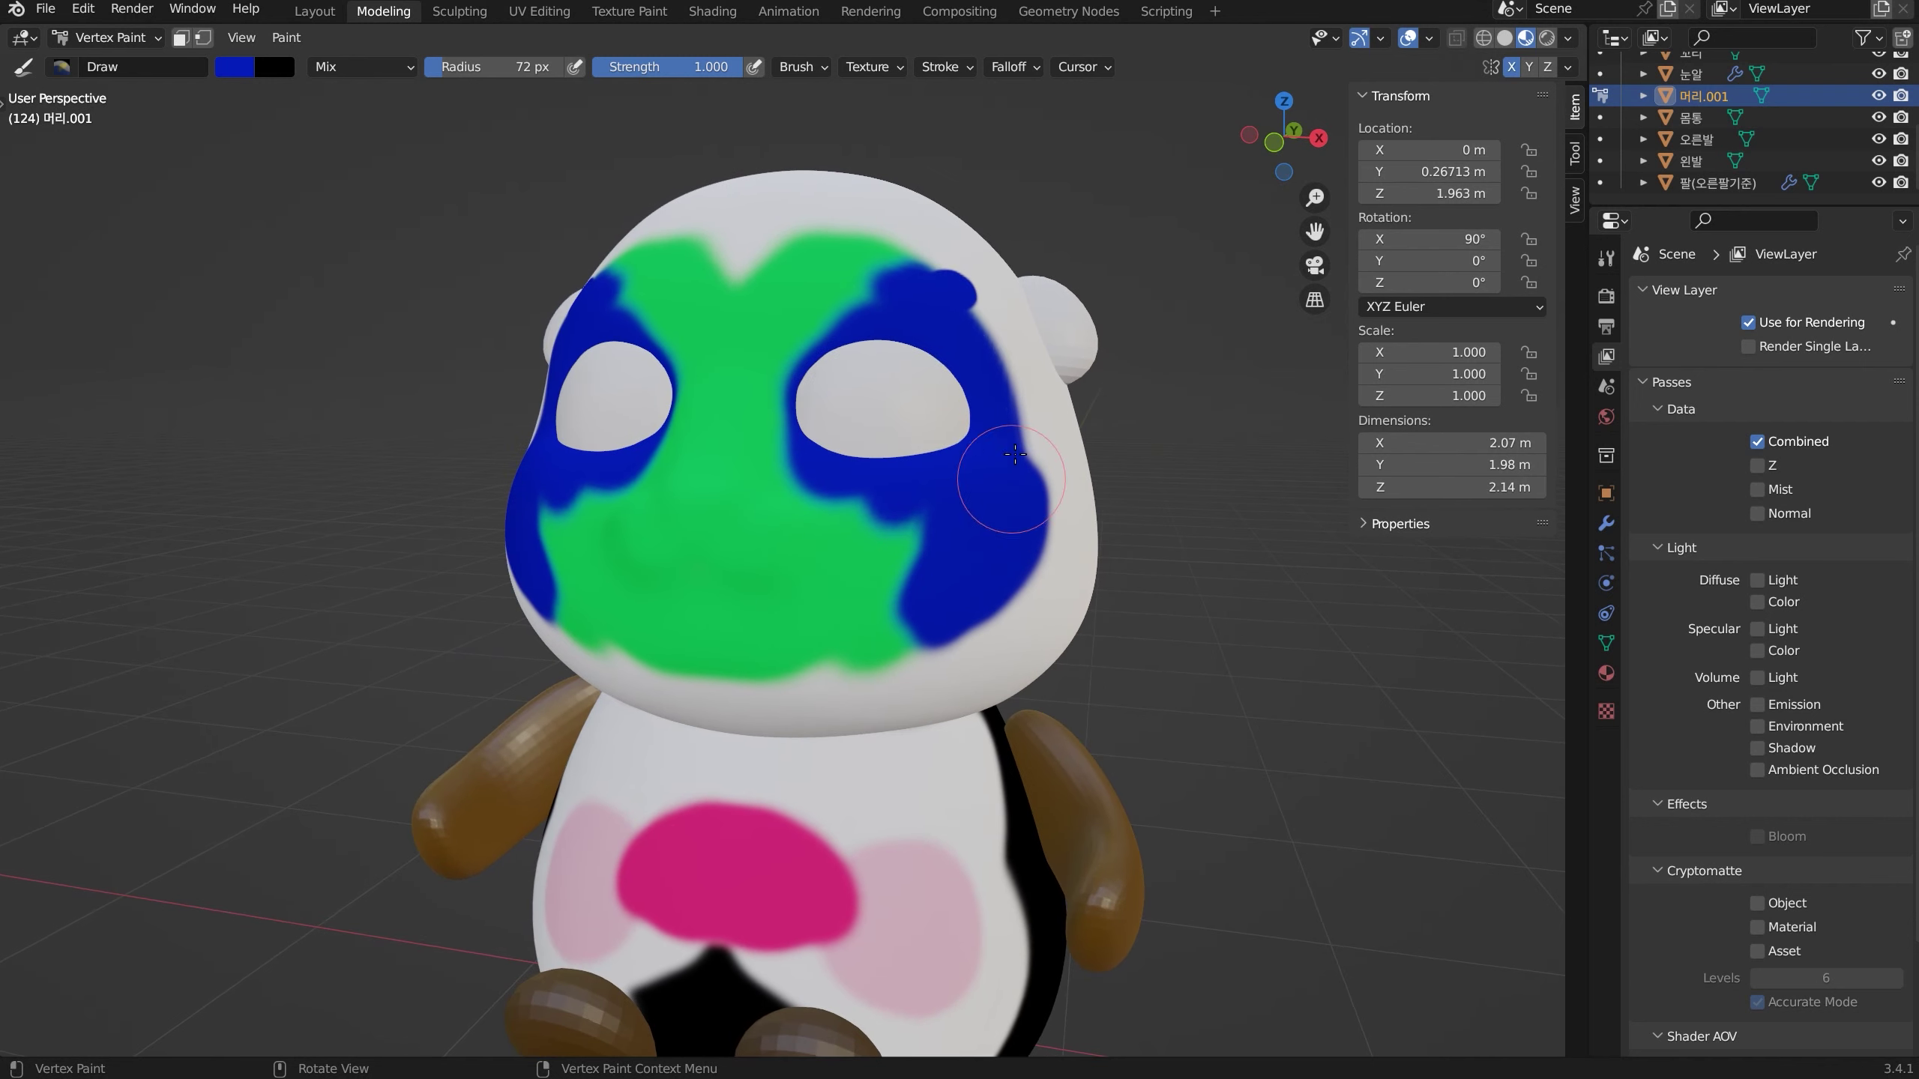
Examine the link from Color Attribute to Base Color and the painted head in the Shading workspace
left_click(706, 17)
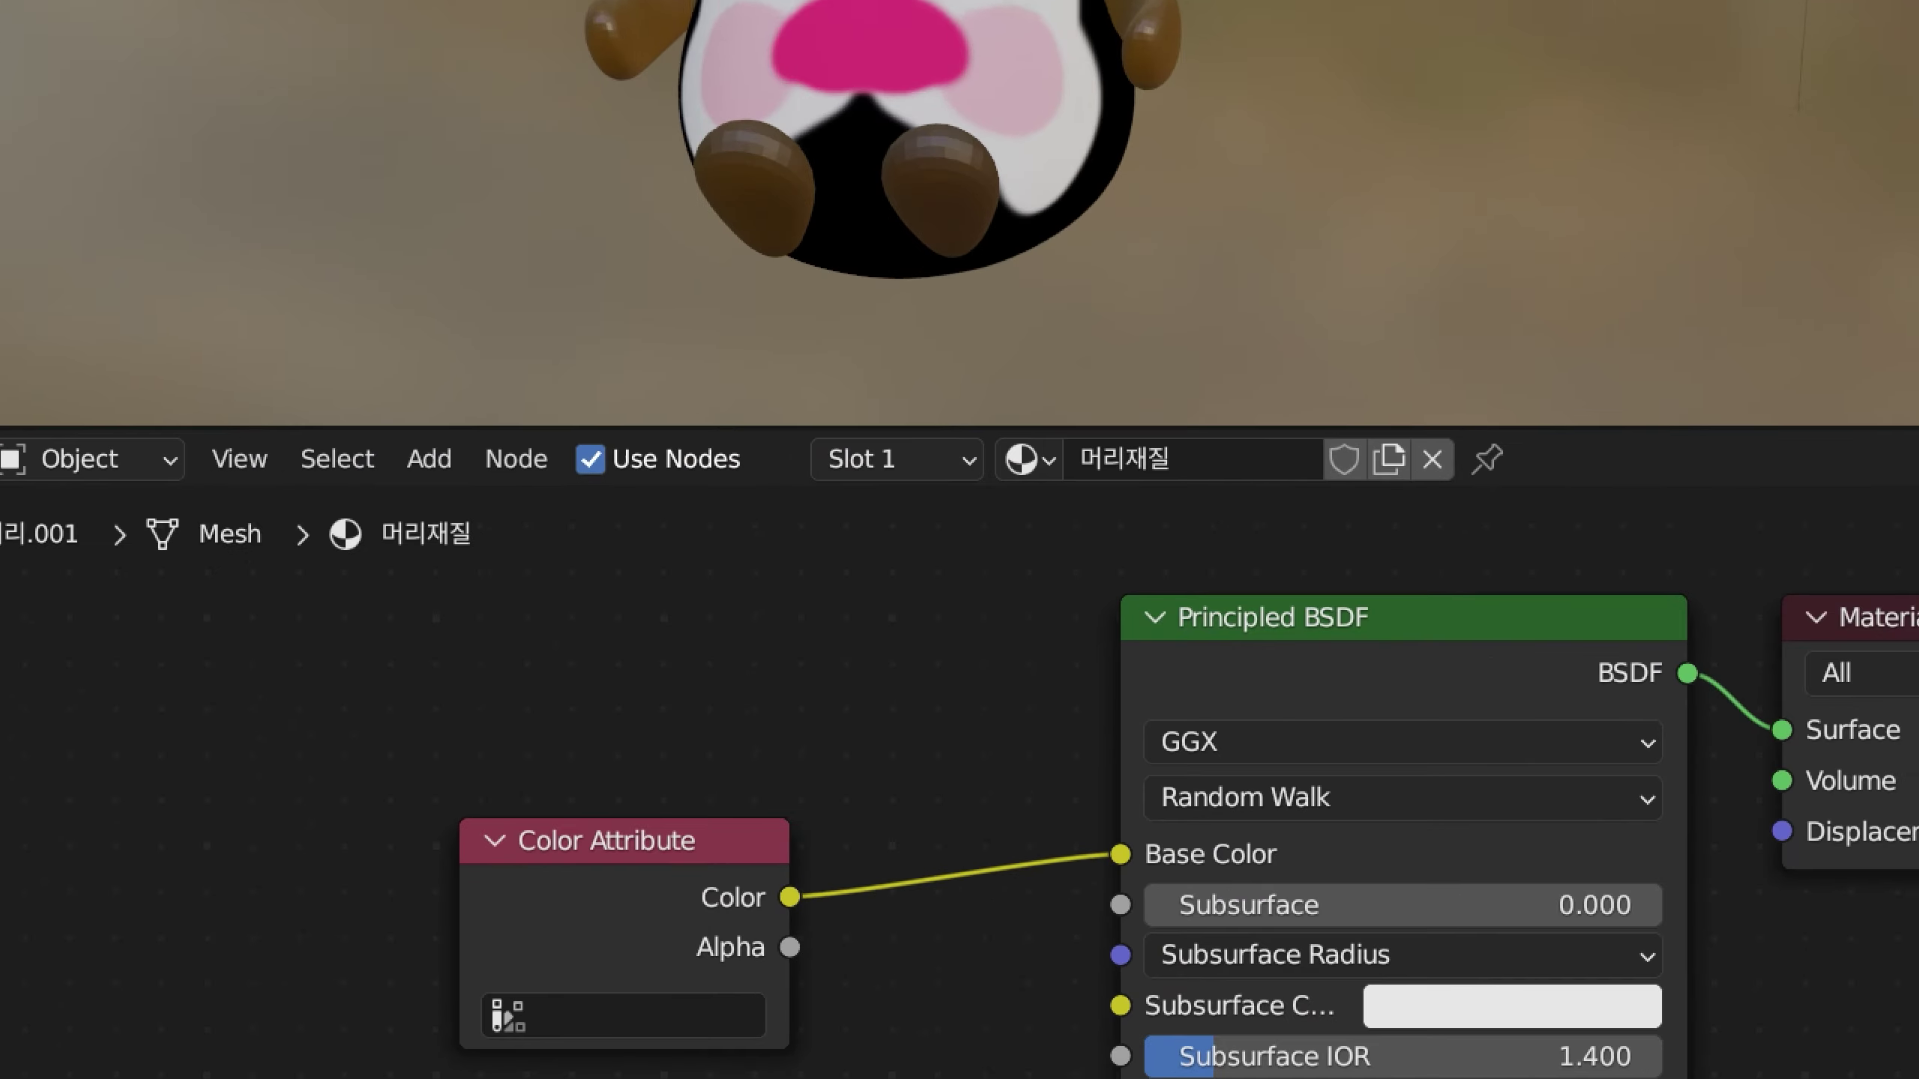
mouse_move(752, 764)
left_mouse_down()
mouse_move(831, 1077)
mouse_move(505, 869)
mouse_move(713, 803)
mouse_move(1074, 775)
left_mouse_up()
mouse_move(1020, 766)
left_mouse_down()
mouse_move(1077, 772)
mouse_move(1044, 837)
left_mouse_up()
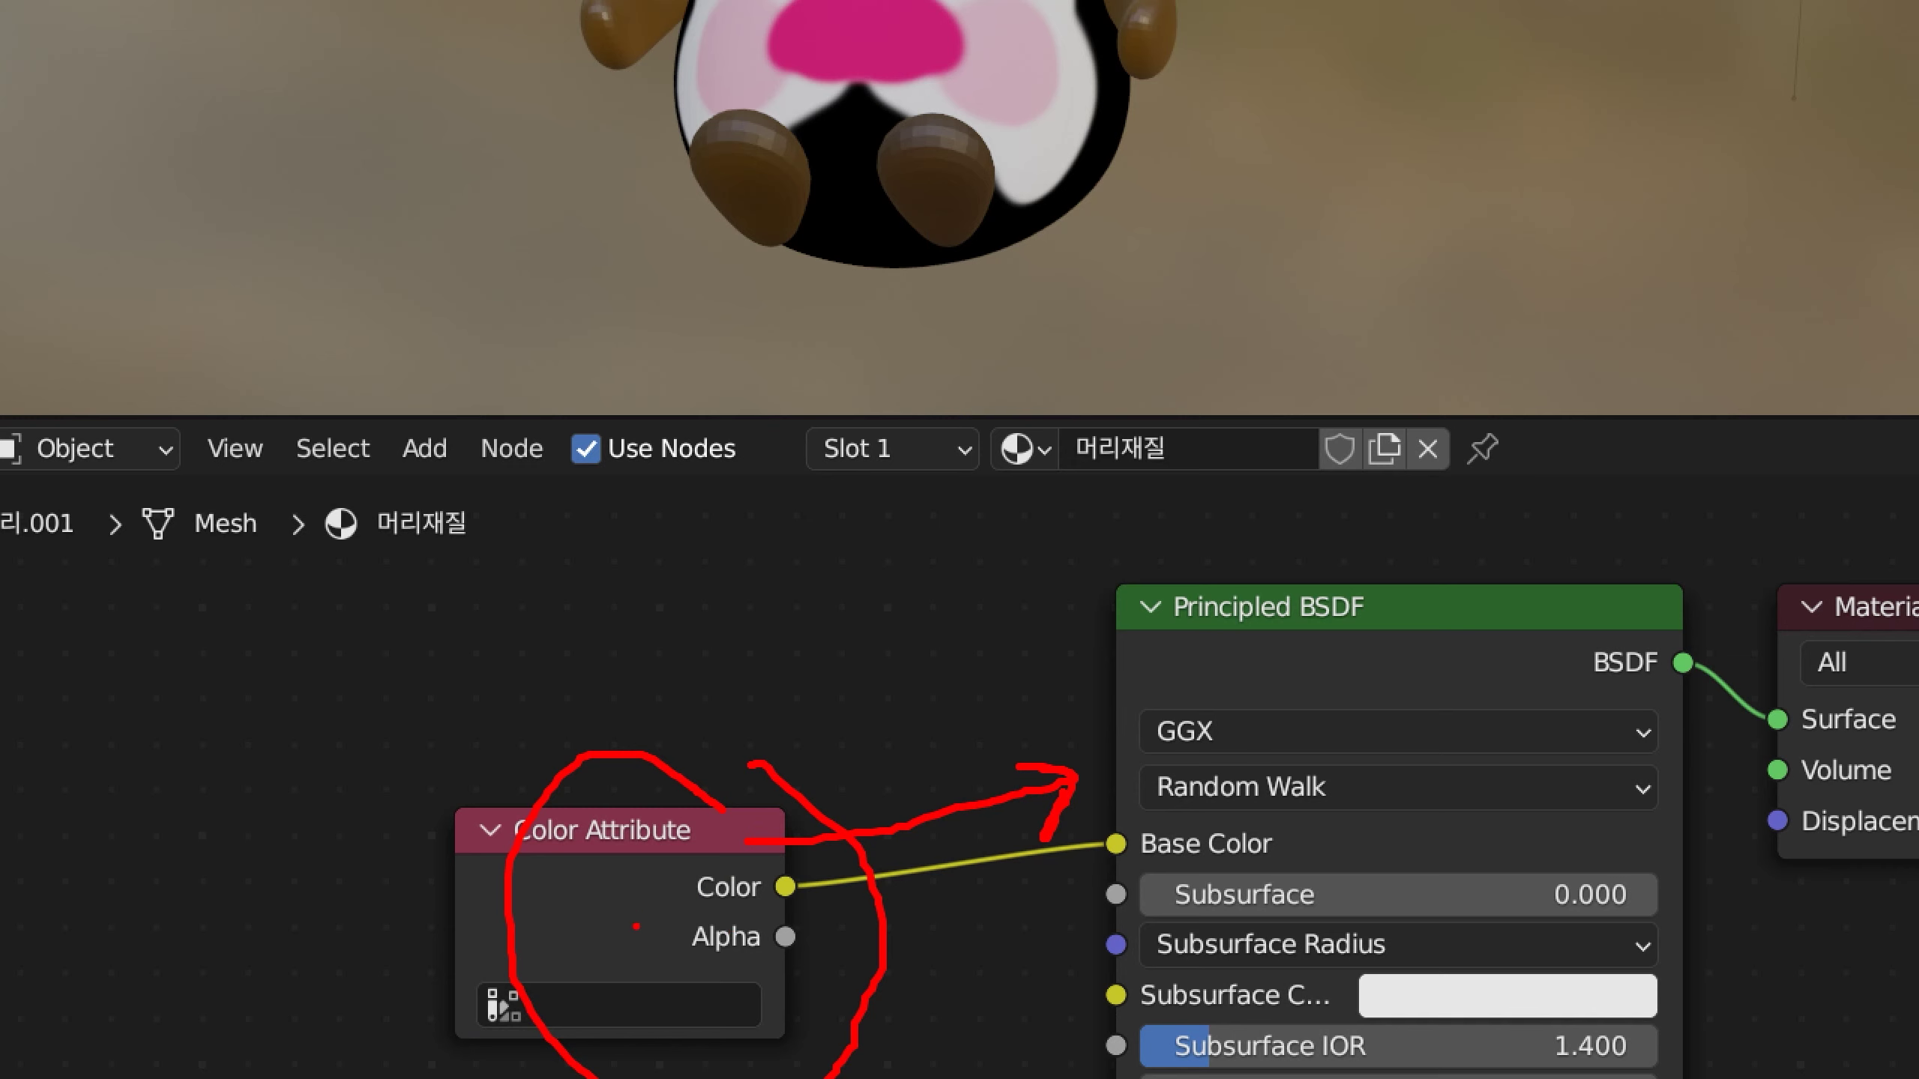
key("Escape")
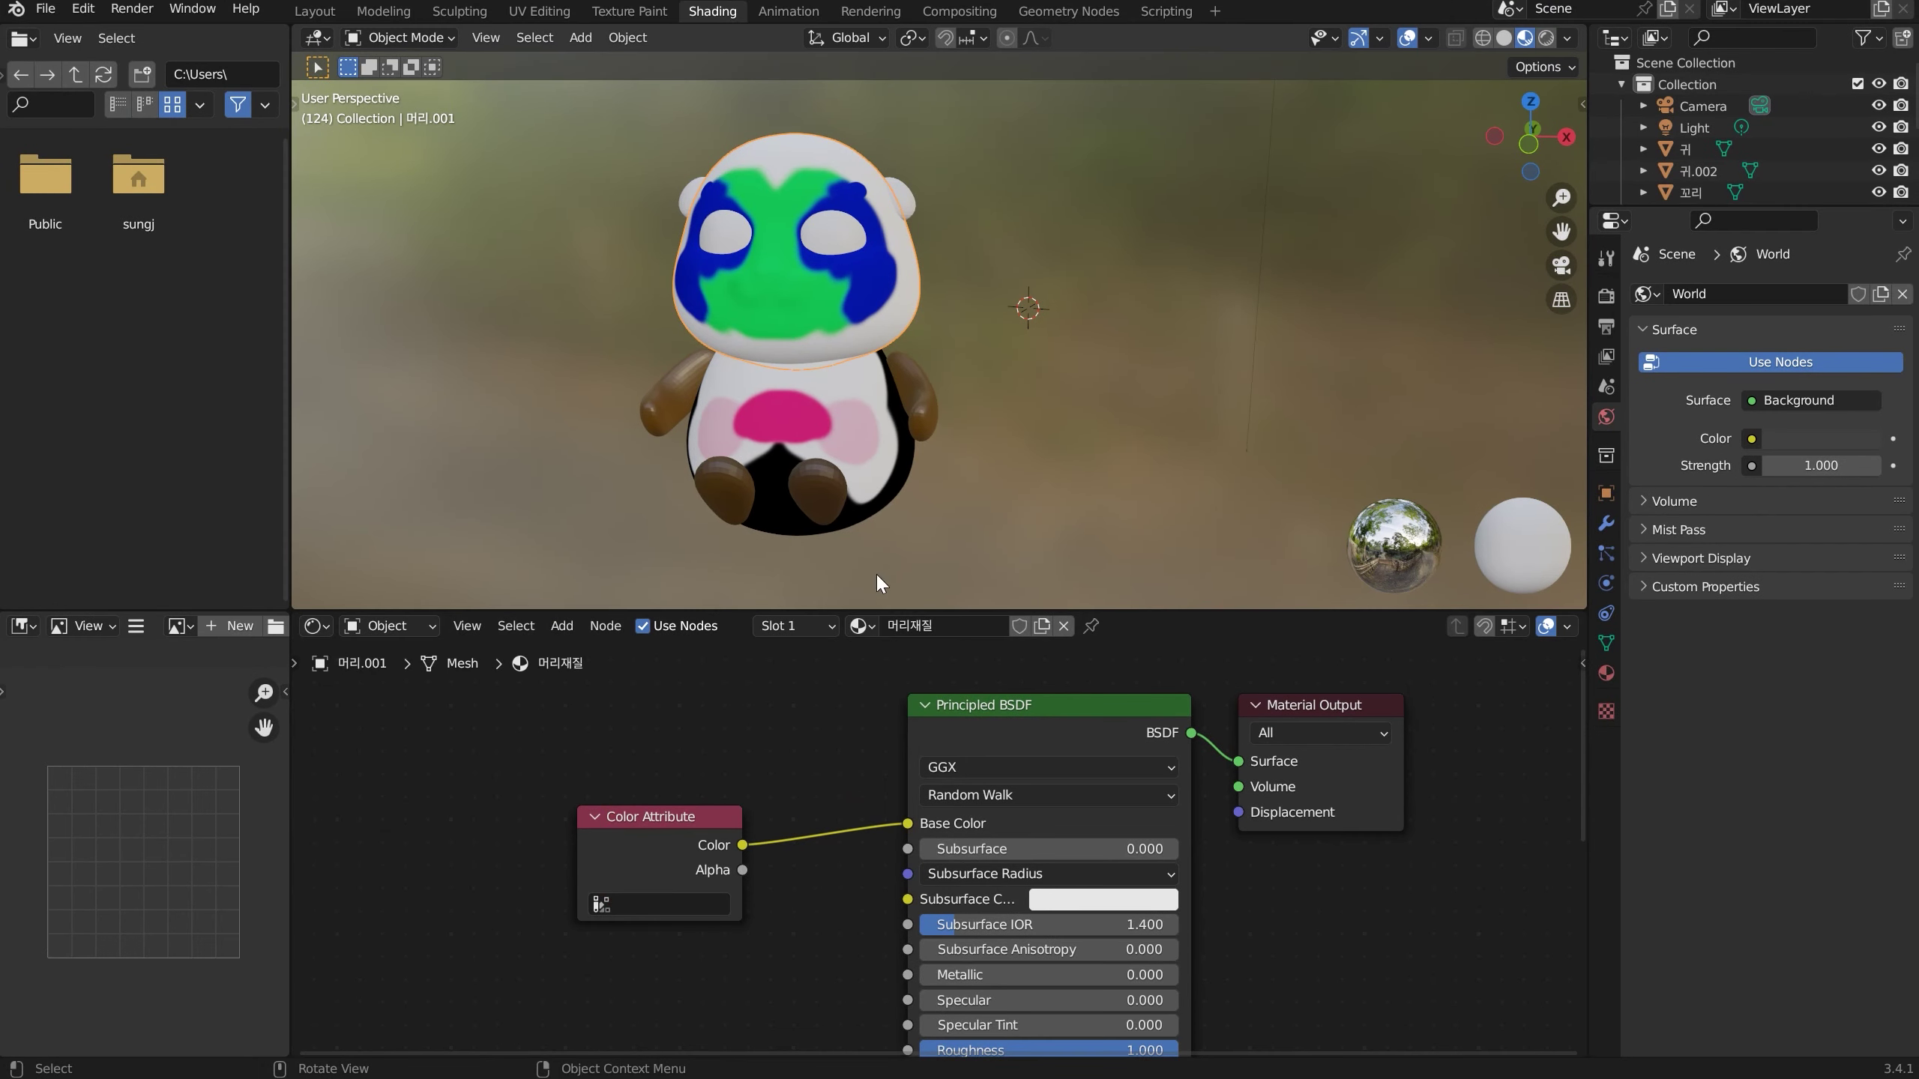
key("ctrl+1")
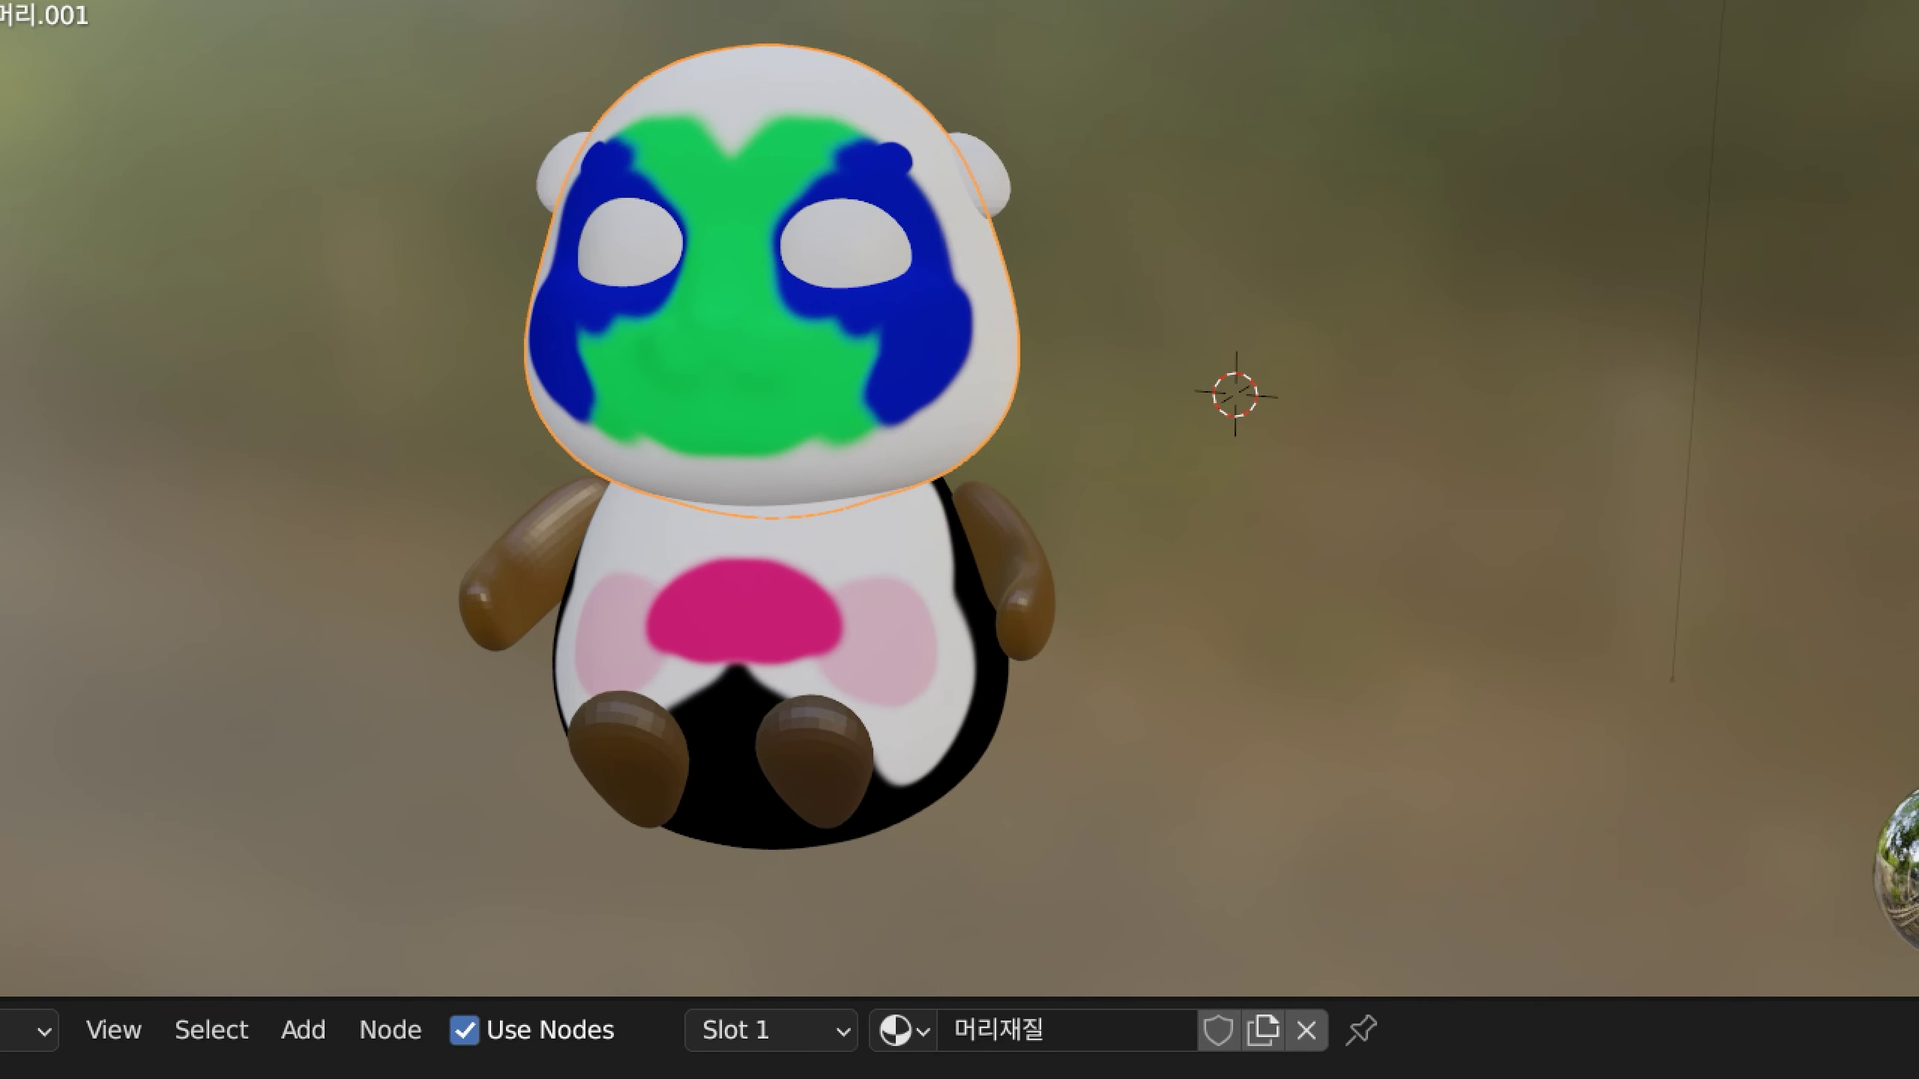
left_click_drag(884, 160, 918, 199)
mouse_move(1016, 261)
left_mouse_down()
mouse_move(853, 555)
mouse_move(635, 302)
mouse_move(959, 189)
mouse_move(996, 264)
left_mouse_up()
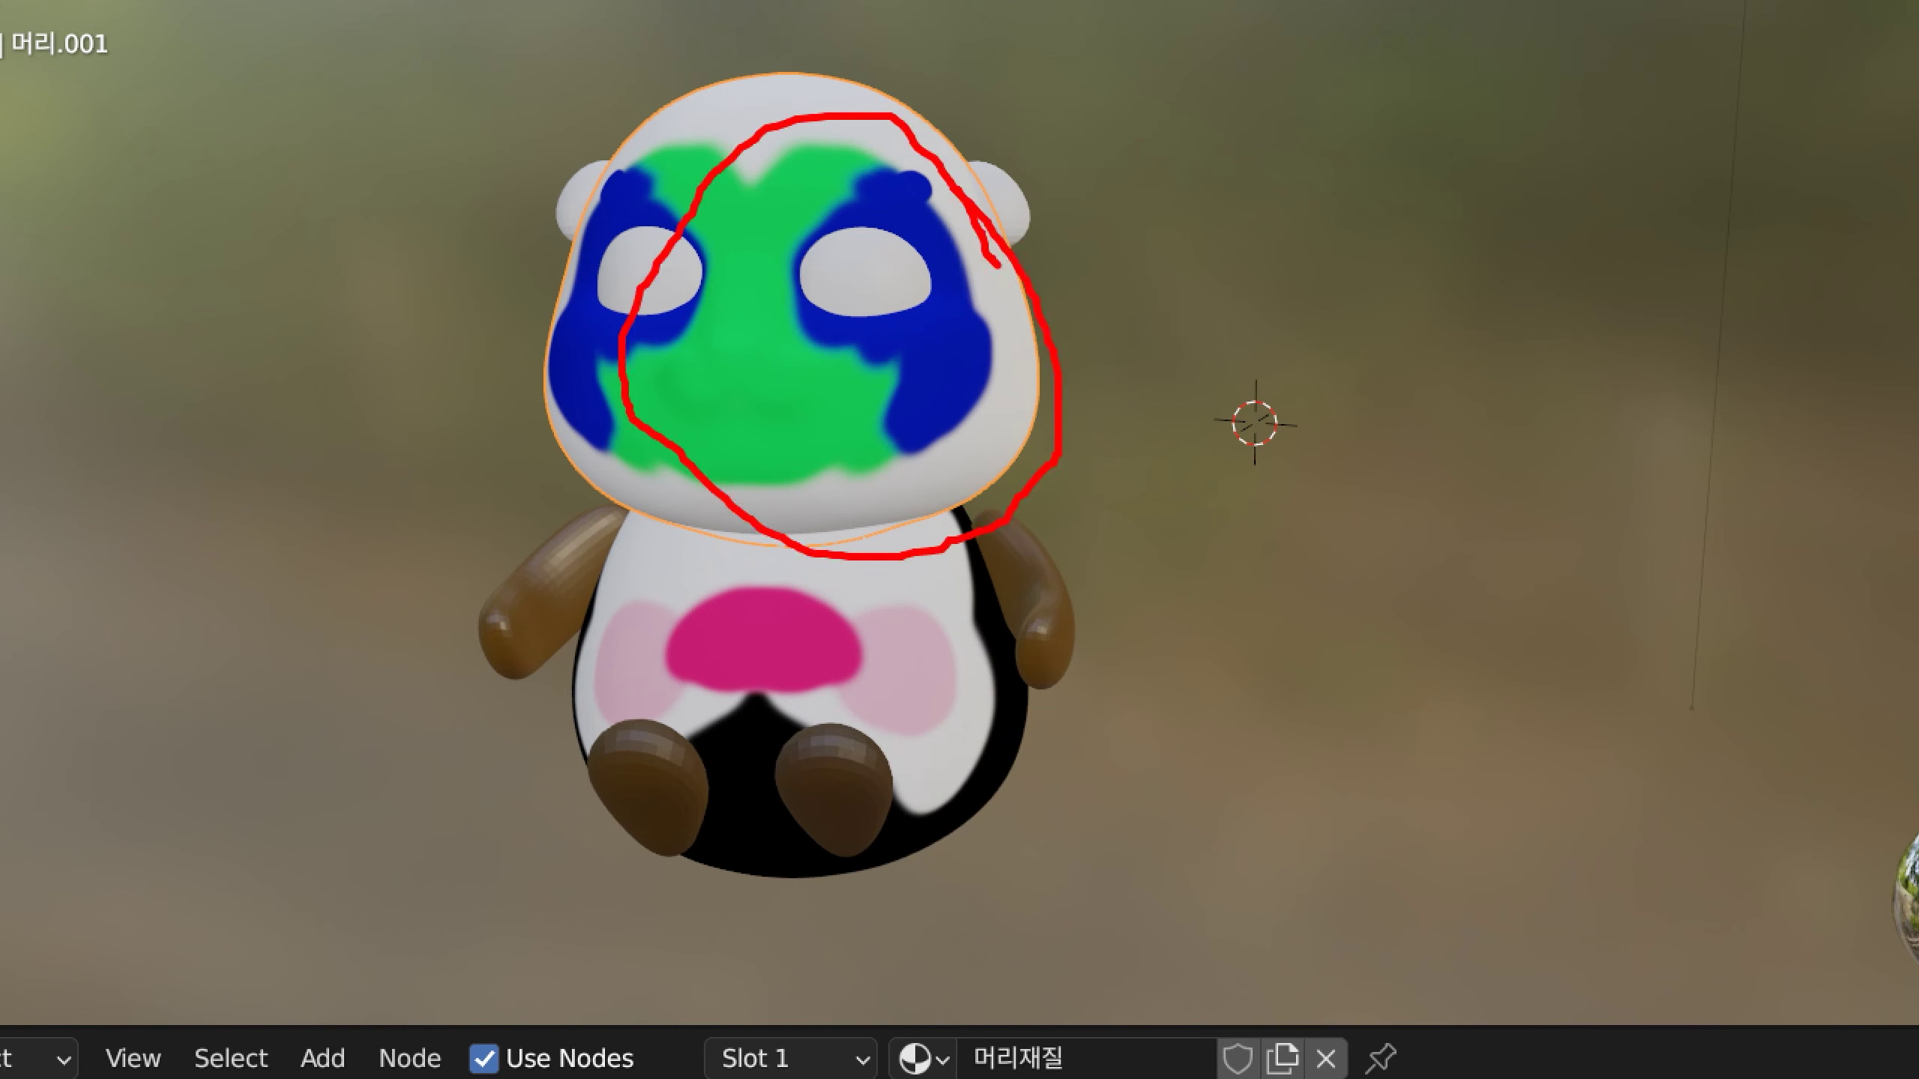
key("Escape")
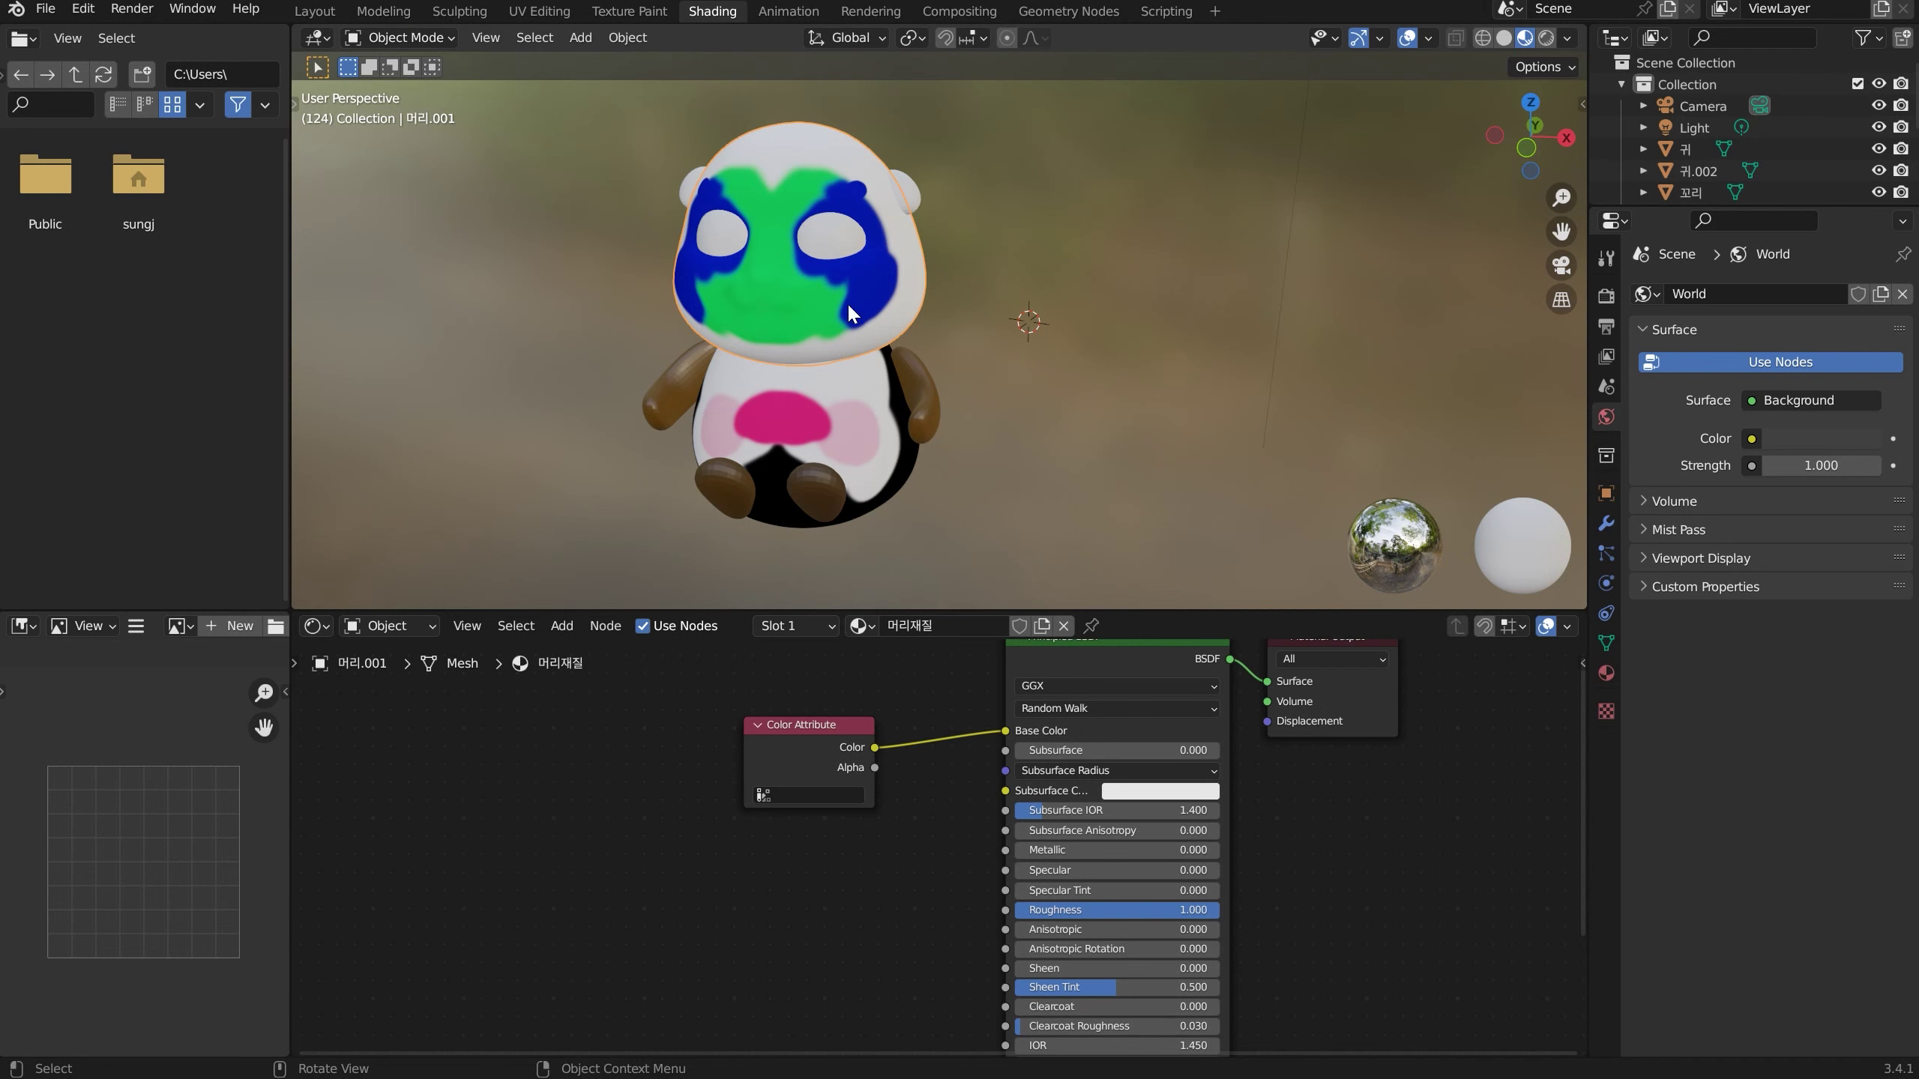
Return to the Modeling workspace, put the head in Object Mode and view its painted face
left_click(382, 9)
scroll(776, 375, "down", 3)
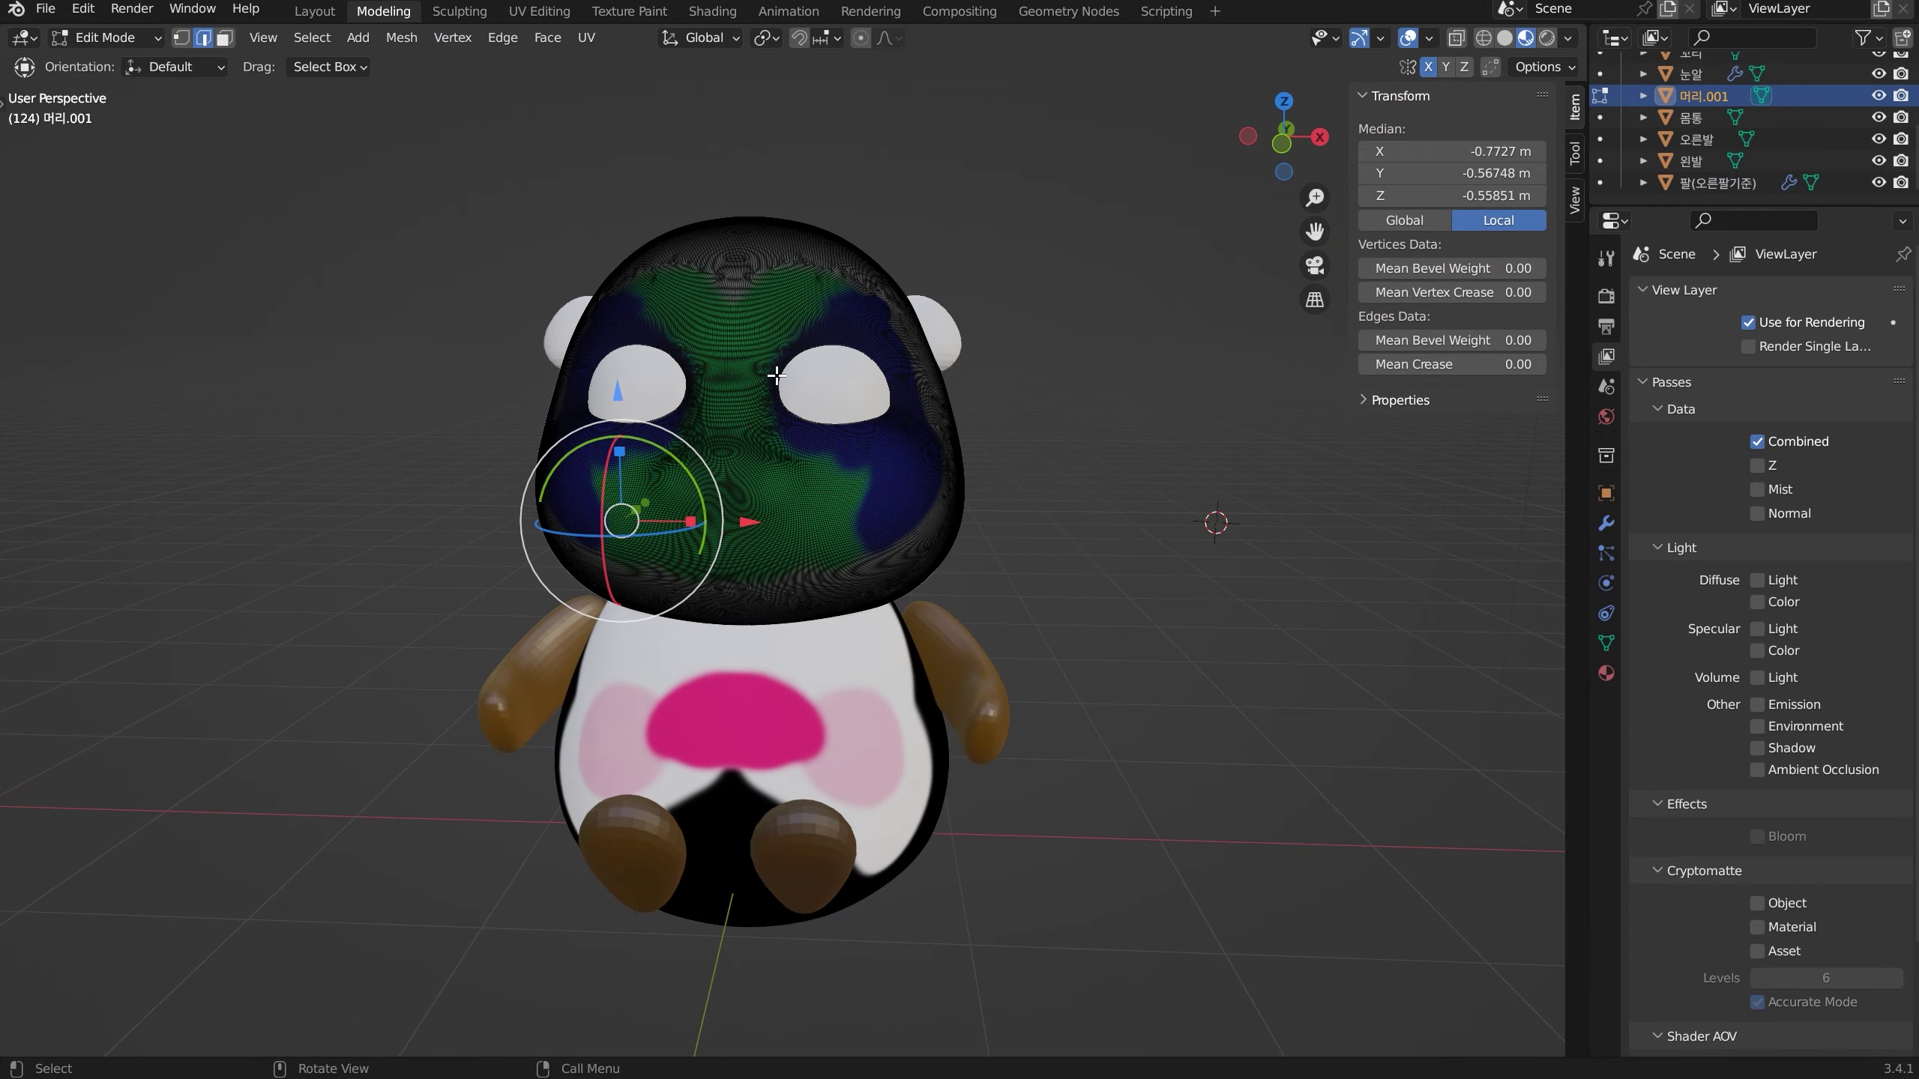
key("Tab")
scroll(738, 267, "up", 2)
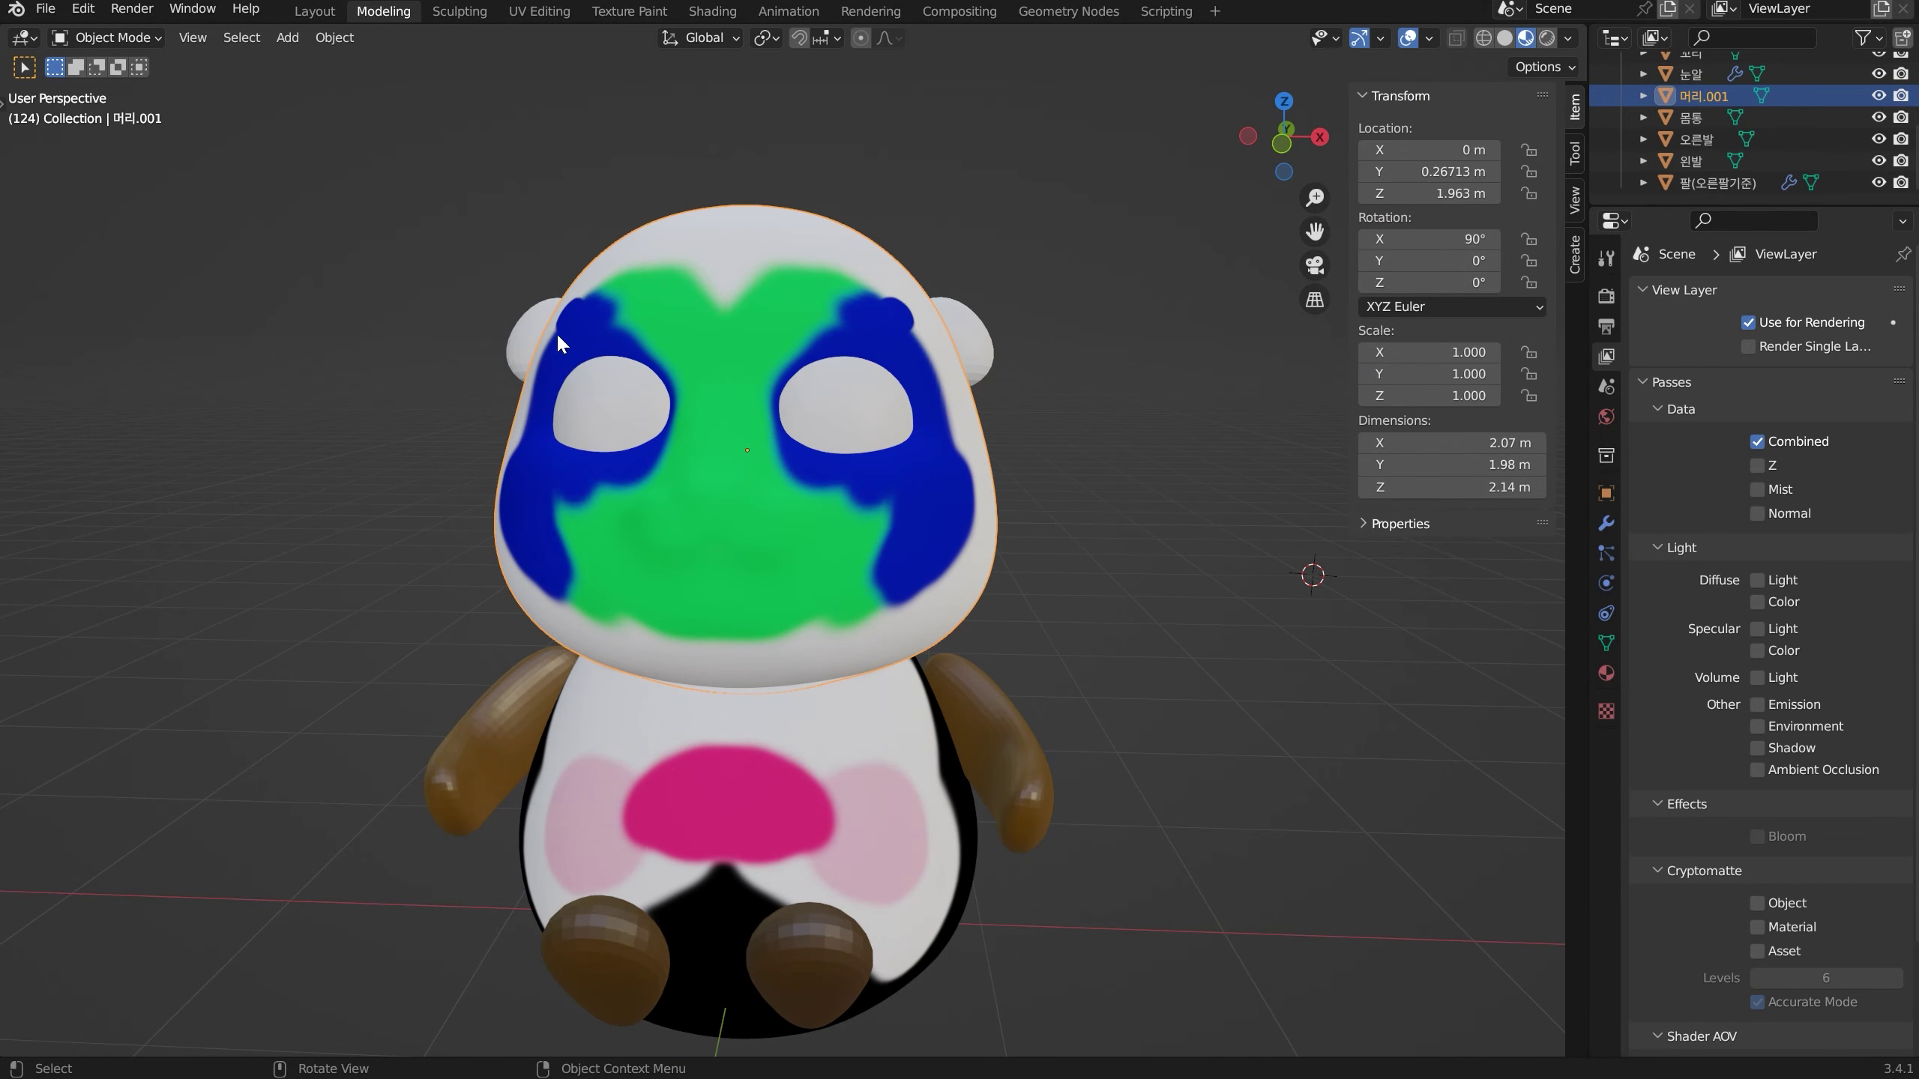
middle_click_drag(863, 248, 916, 150)
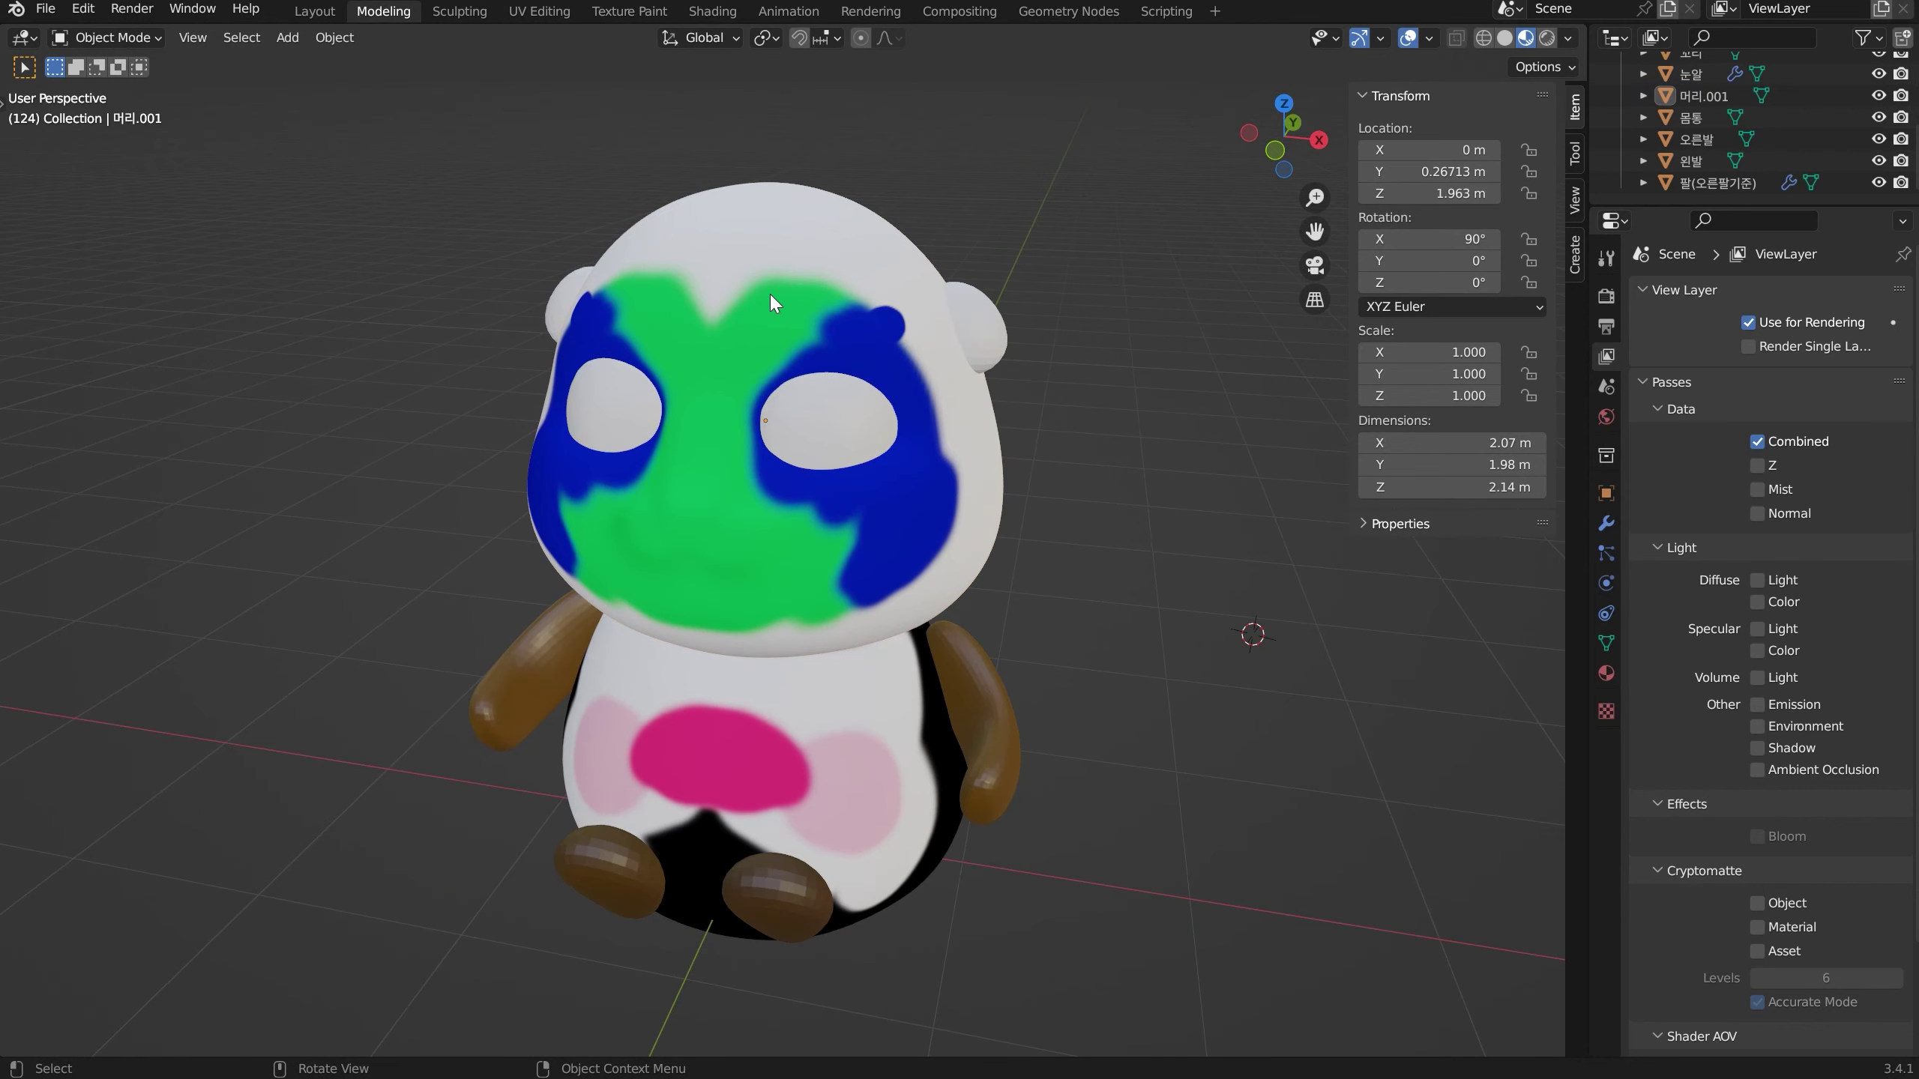
Switch to the UV Editing workspace and open the head mesh in Edit Mode
left_click(537, 11)
scroll(1127, 441, "down", 2)
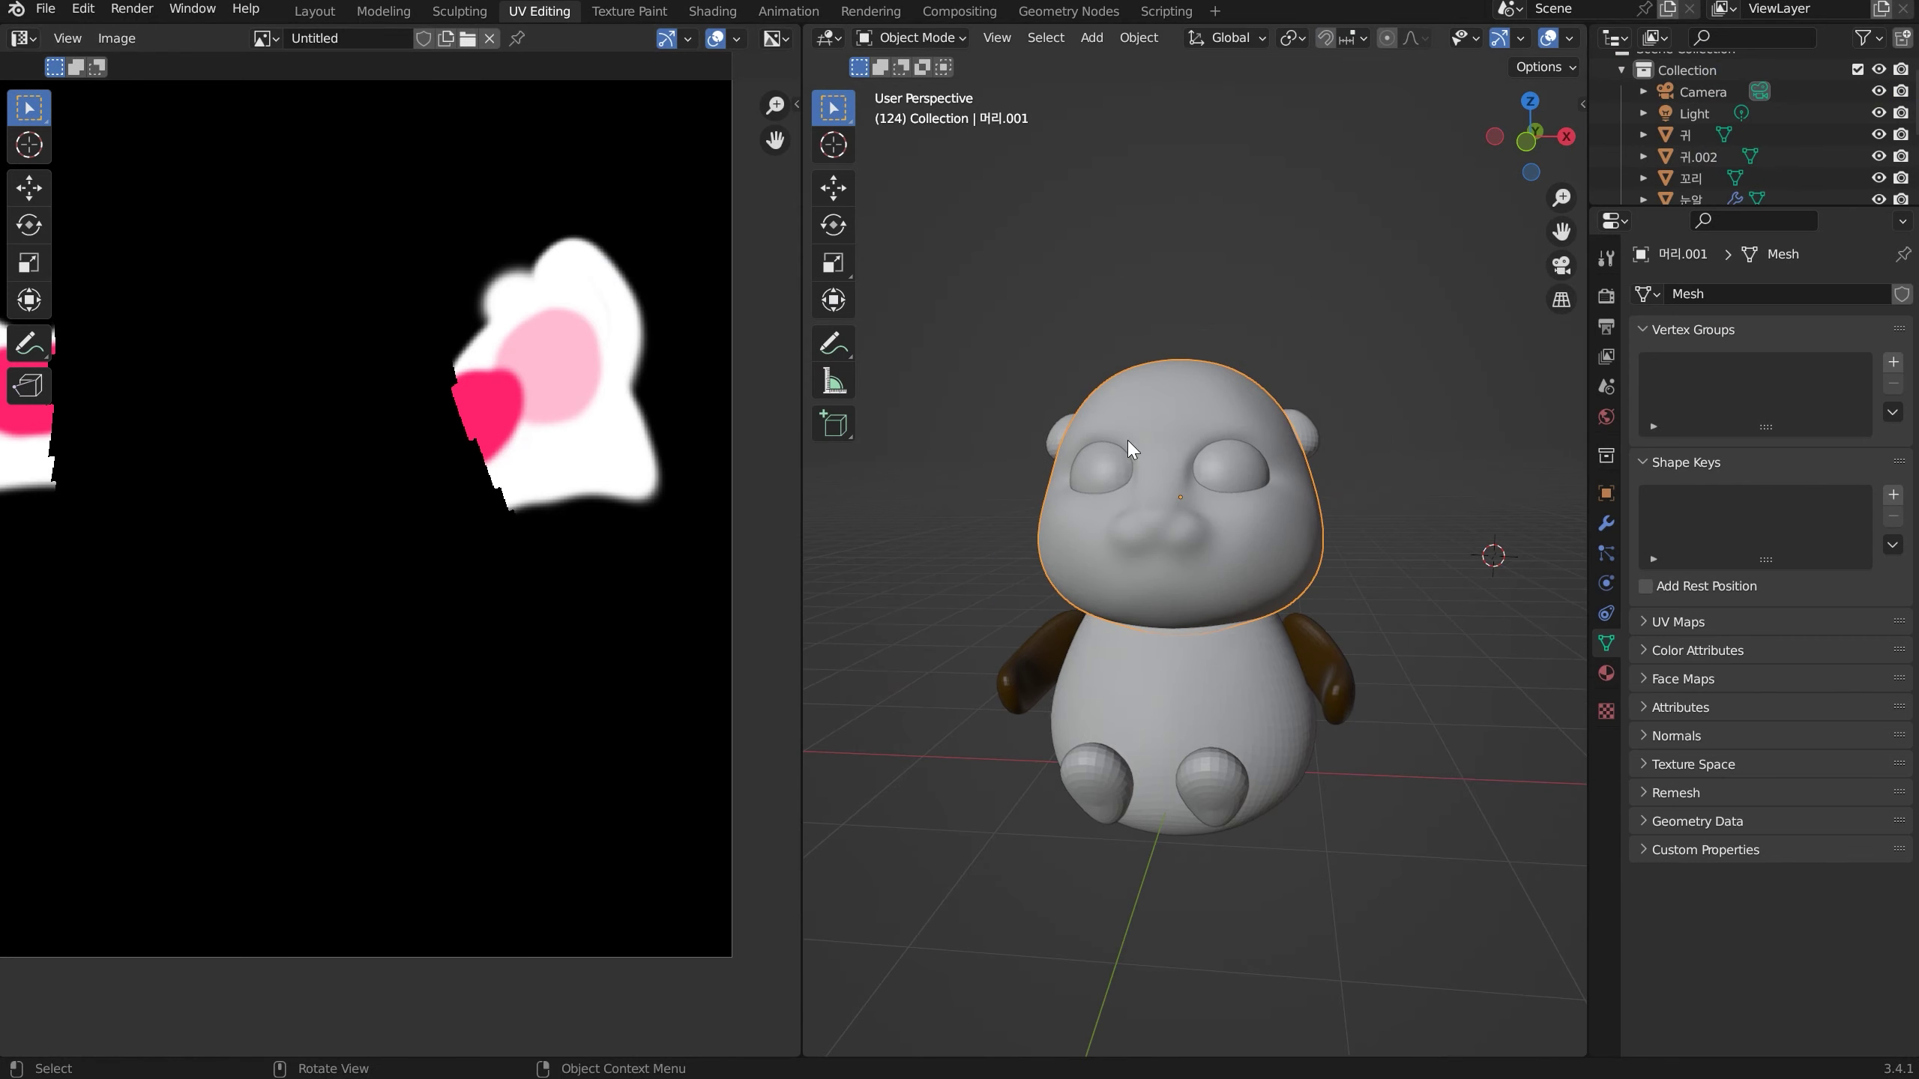
middle_click_drag(1127, 440, 1133, 459)
key("alt+a")
left_click(1169, 386)
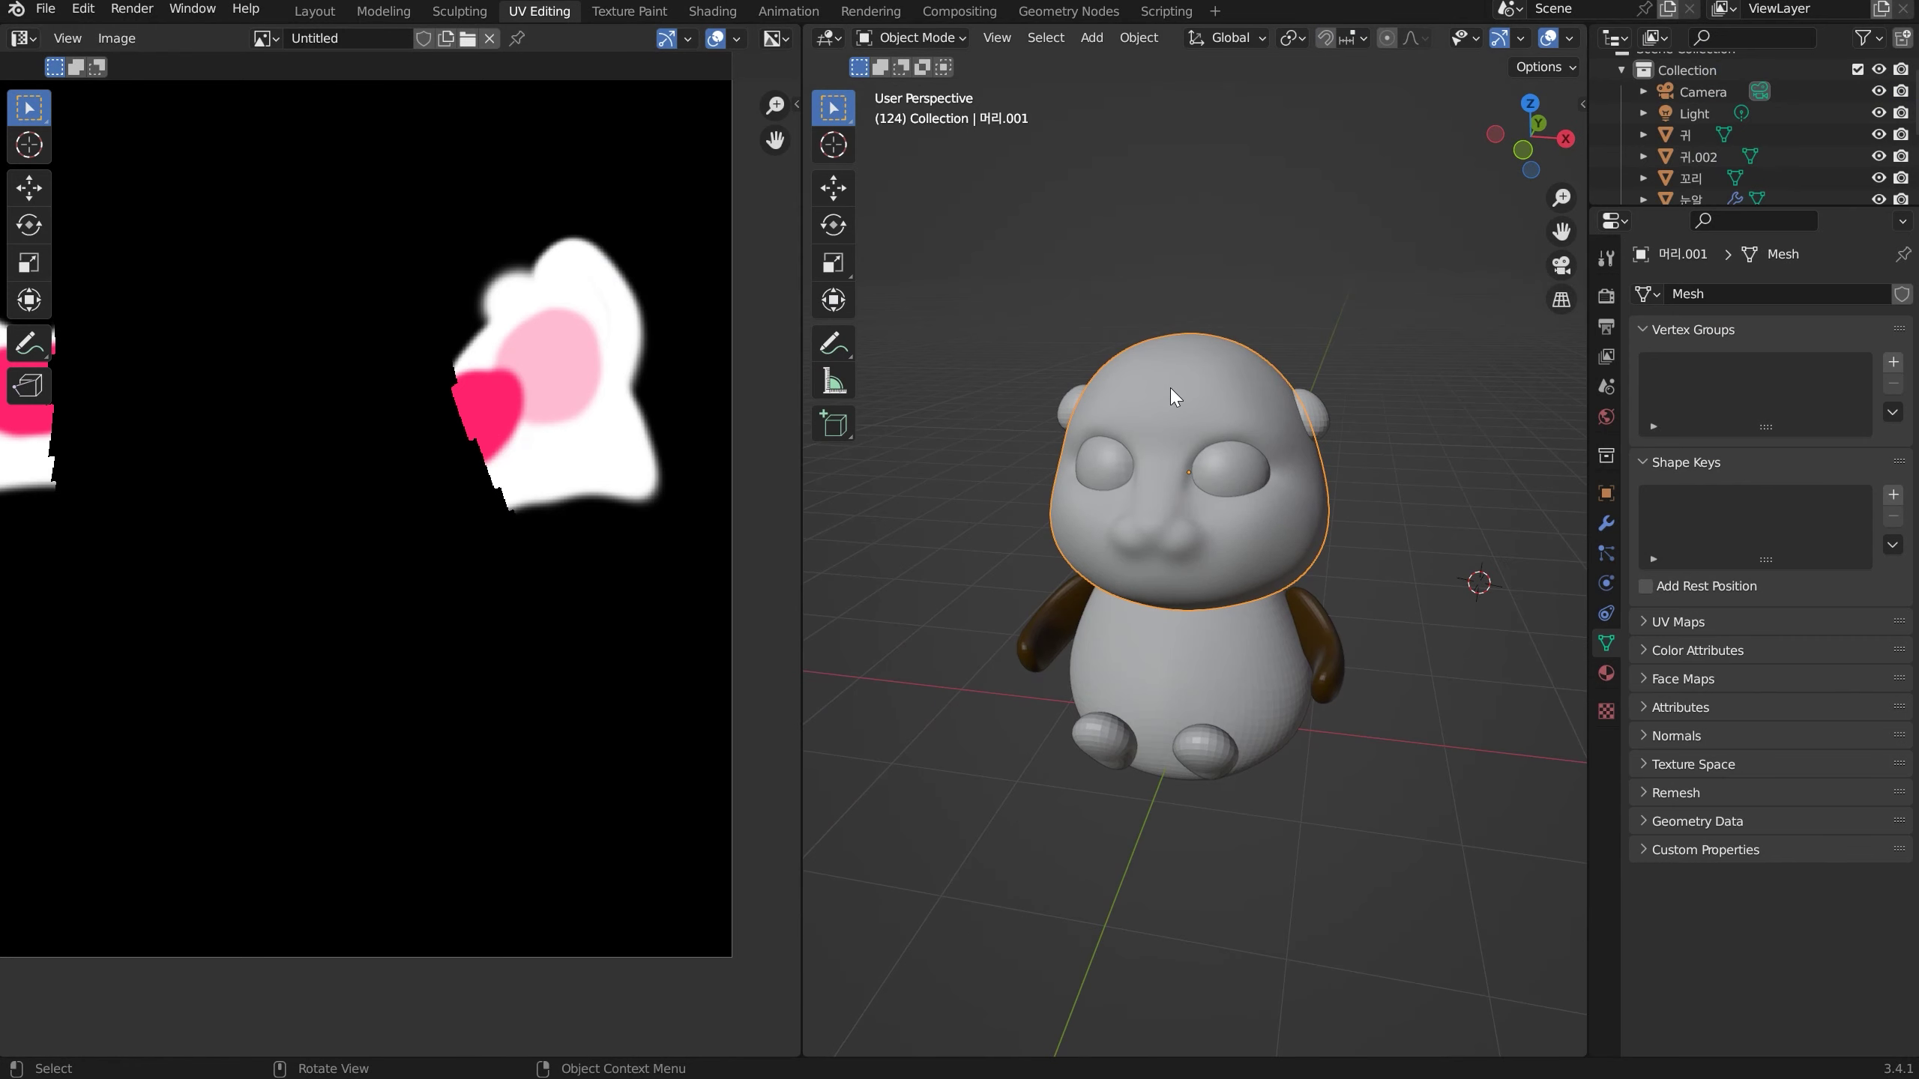
key("Tab")
scroll(1175, 388, "up", 2)
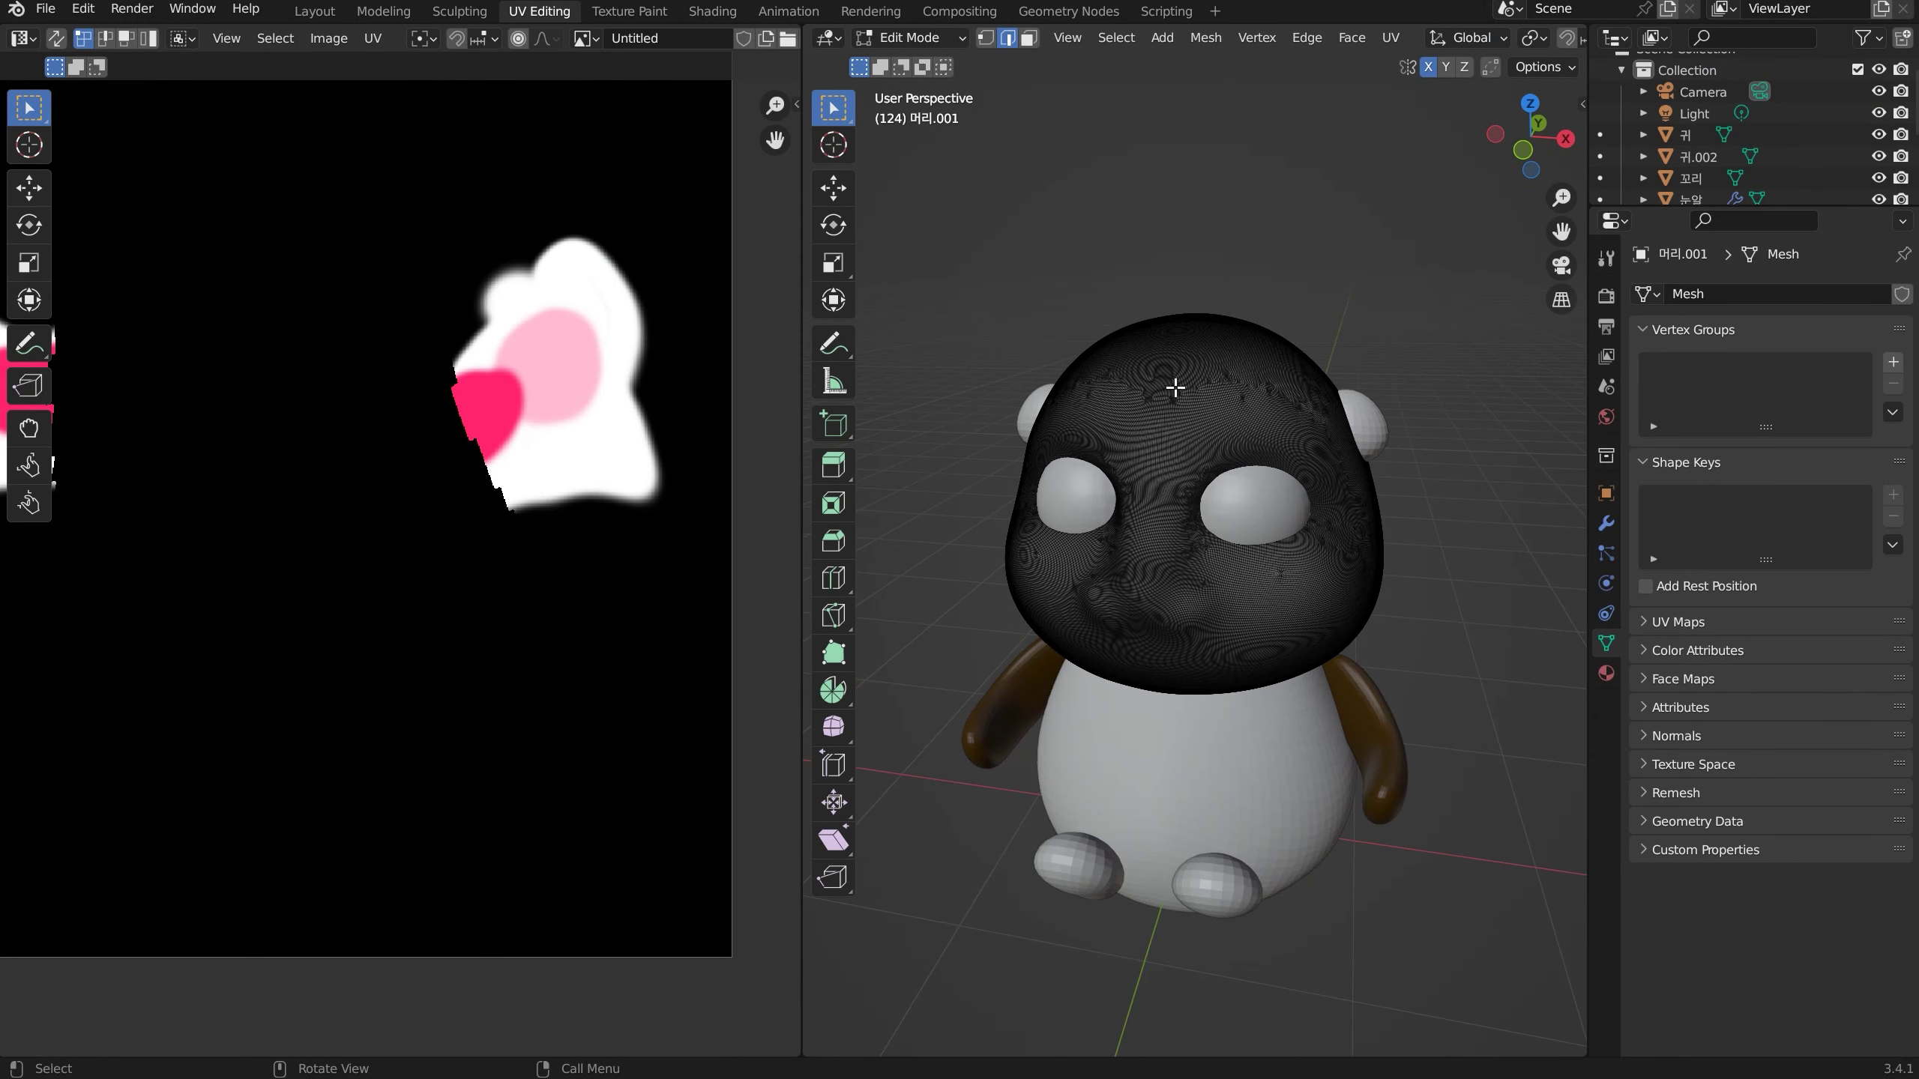
Unwrap the entire head mesh with Smart UV Project, using a 66° angle limit and zero island margin
key("a")
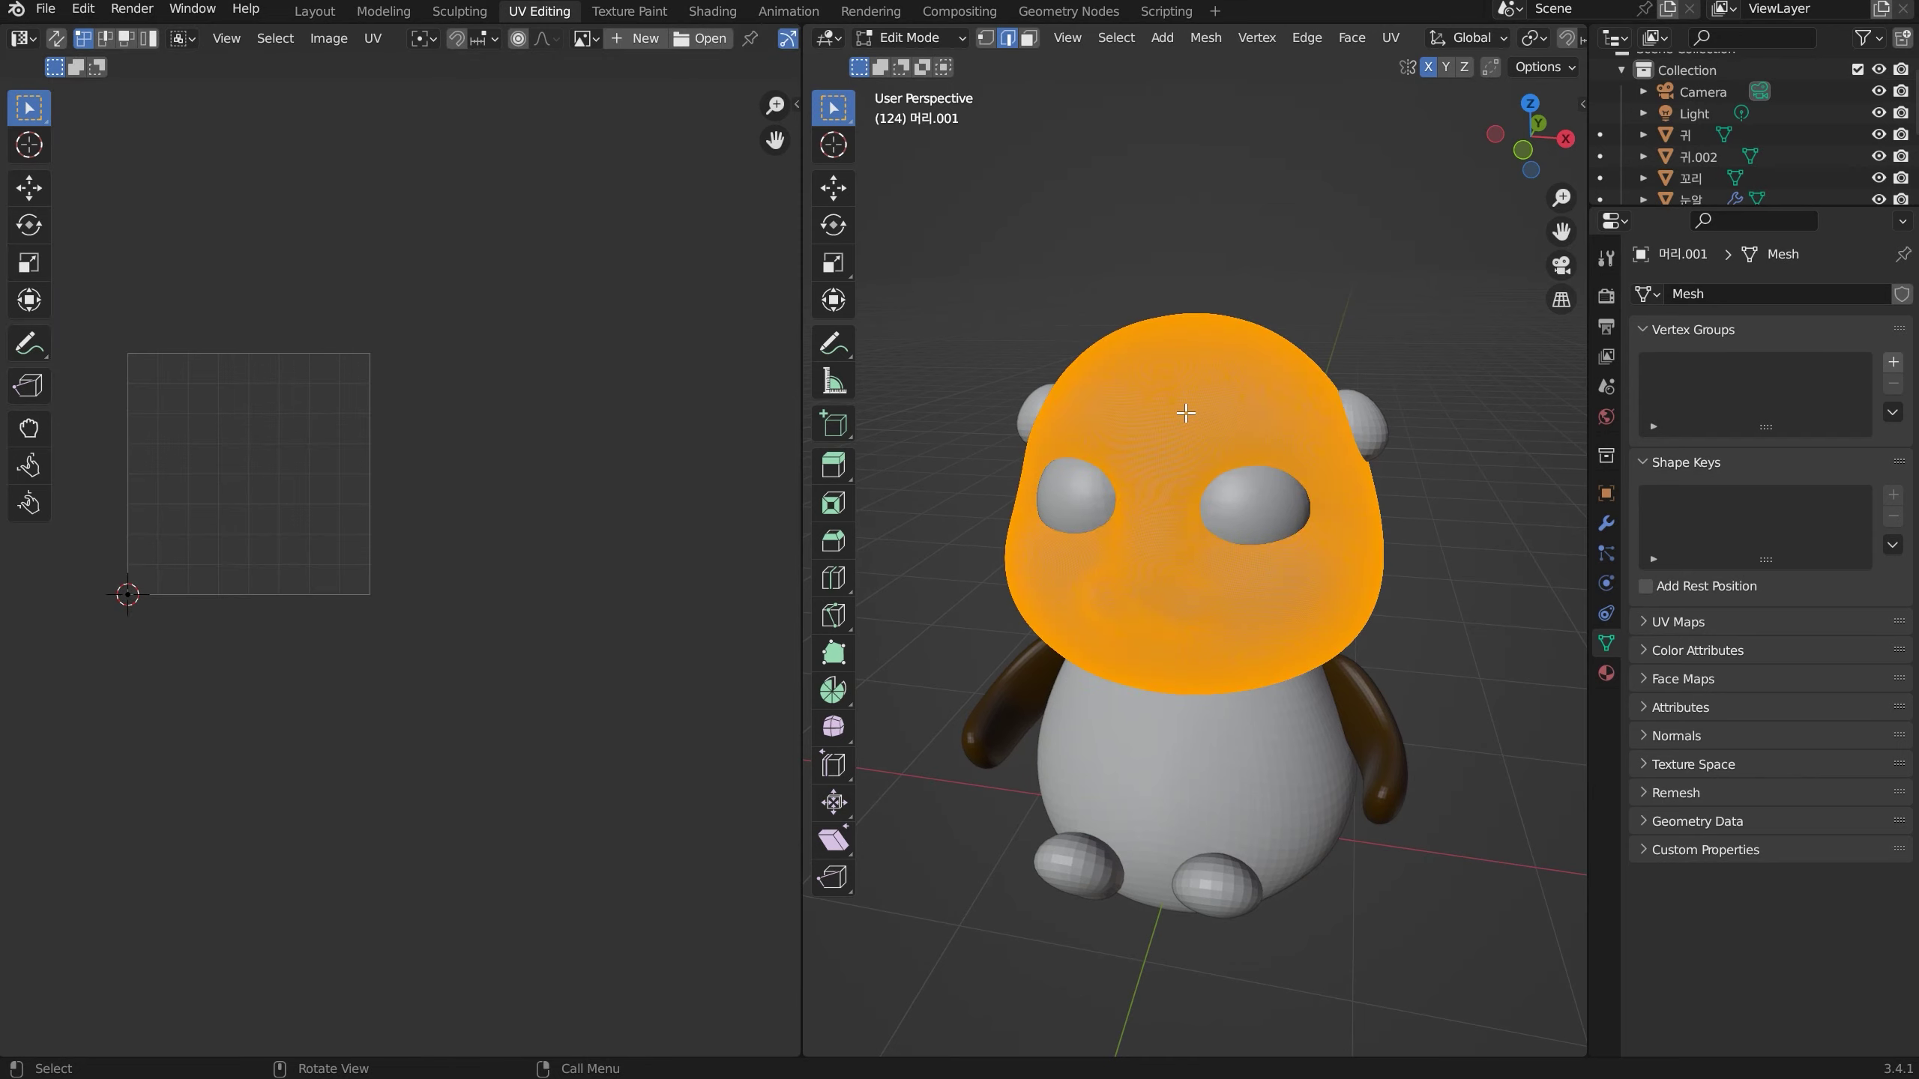
key("u")
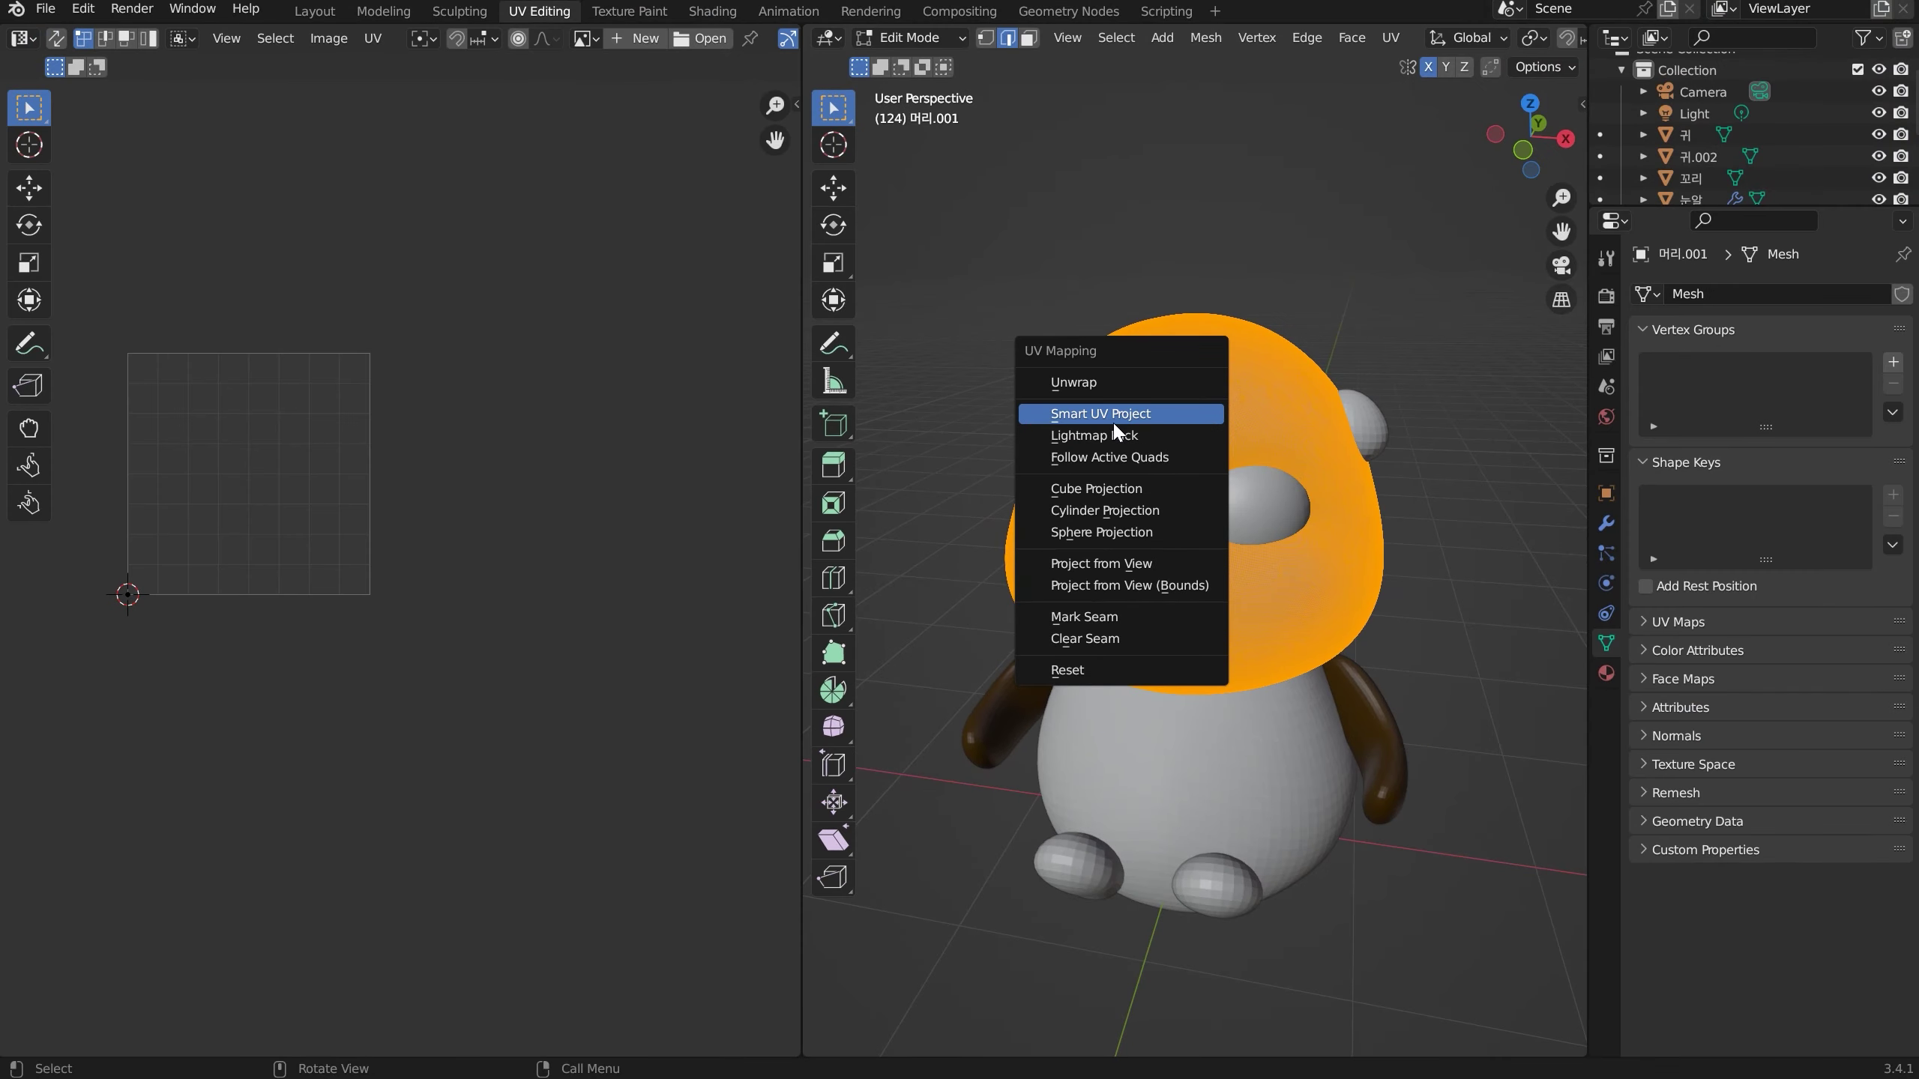
left_click(1116, 422)
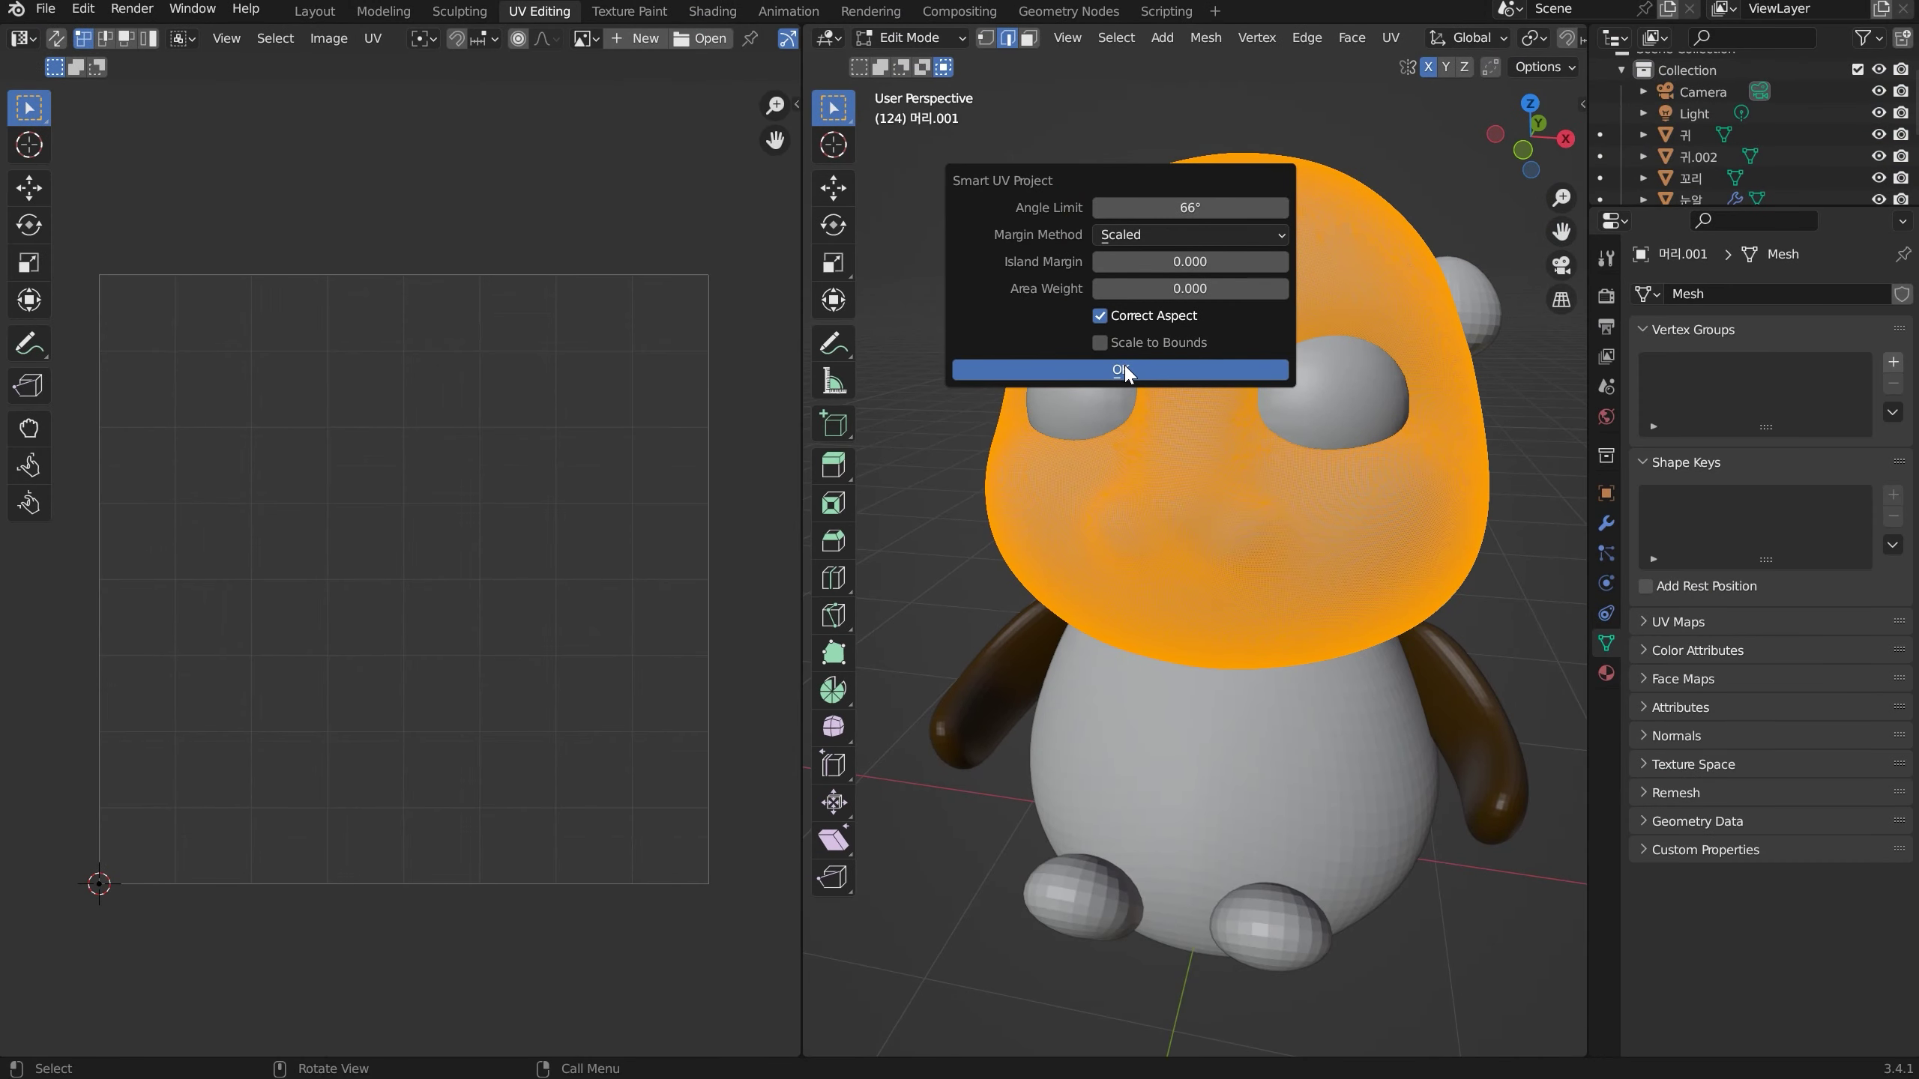
left_click(1121, 369)
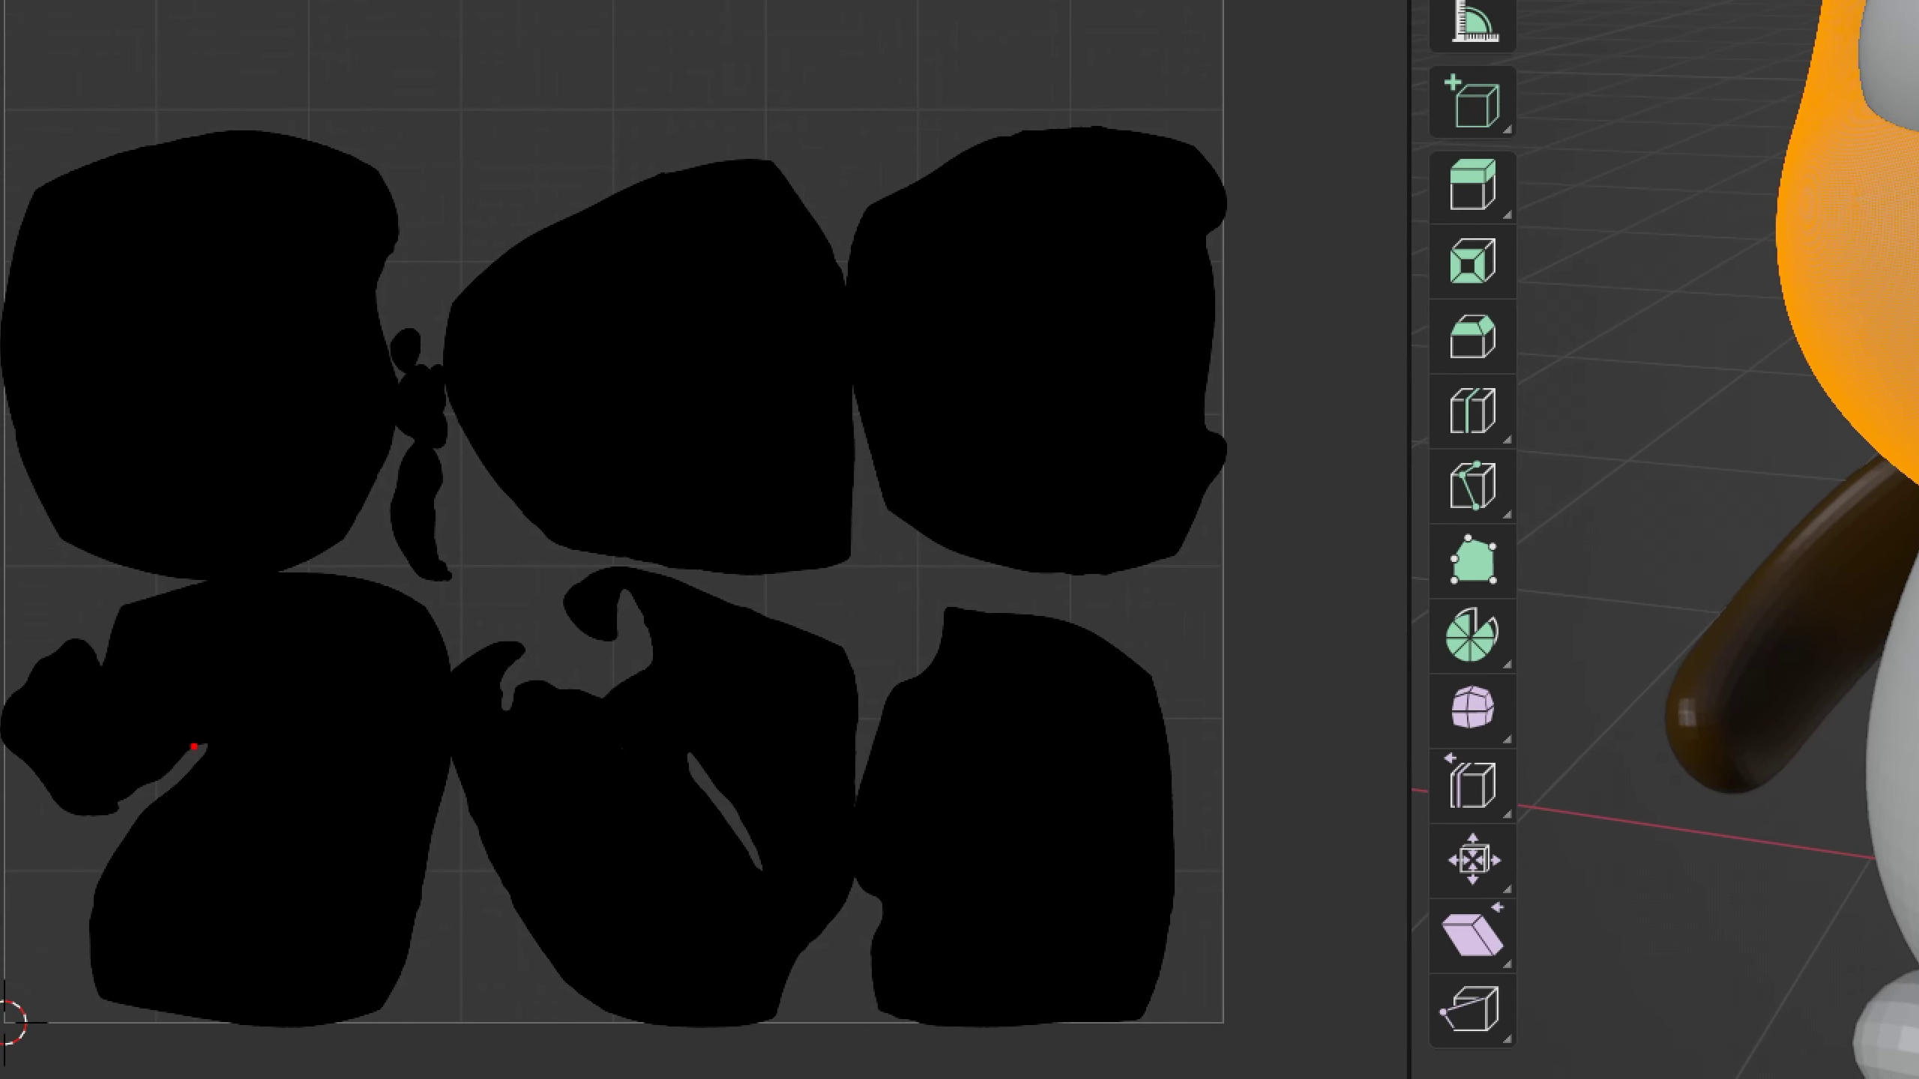
mouse_move(428, 339)
left_mouse_down()
mouse_move(453, 378)
mouse_move(437, 480)
mouse_move(359, 560)
mouse_move(382, 398)
mouse_move(442, 326)
left_mouse_up()
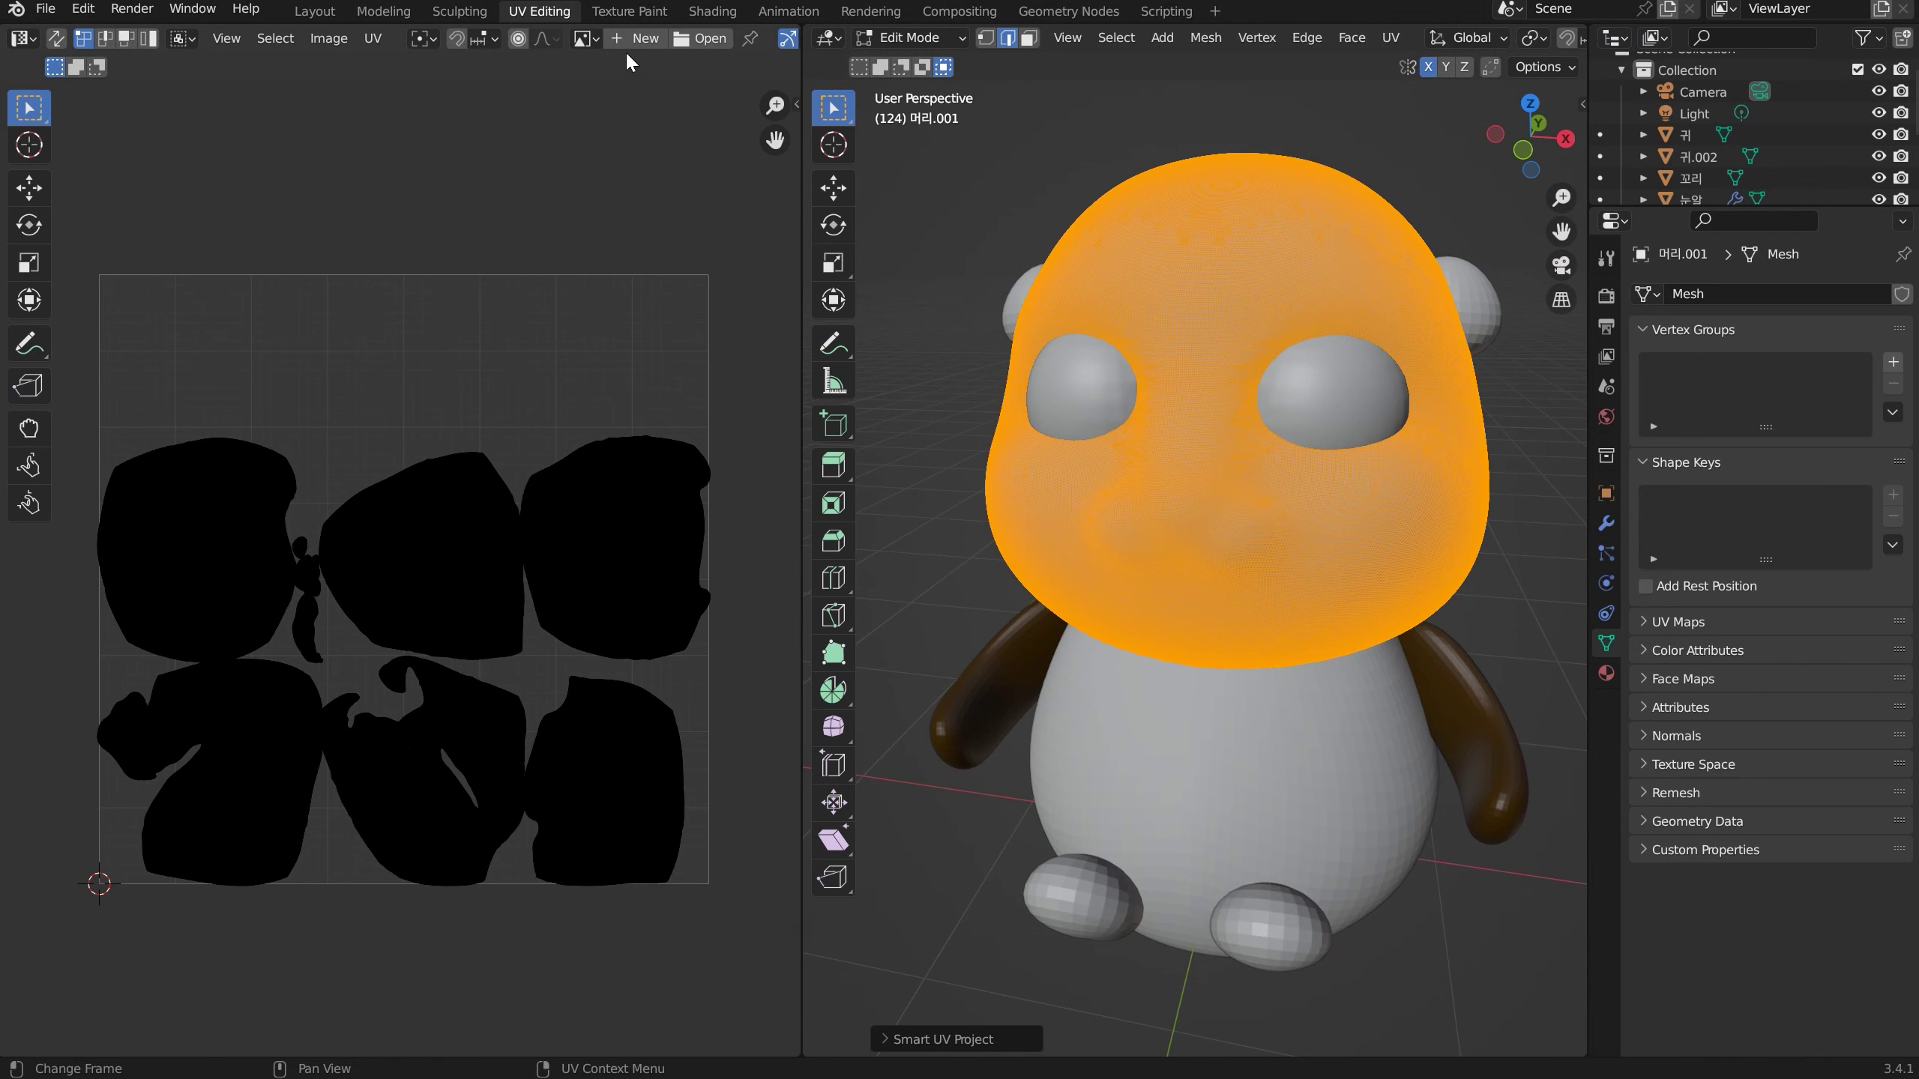
In the Shading workspace, add an Image Texture node below the Color Attribute node in the head's material
left_click(713, 11)
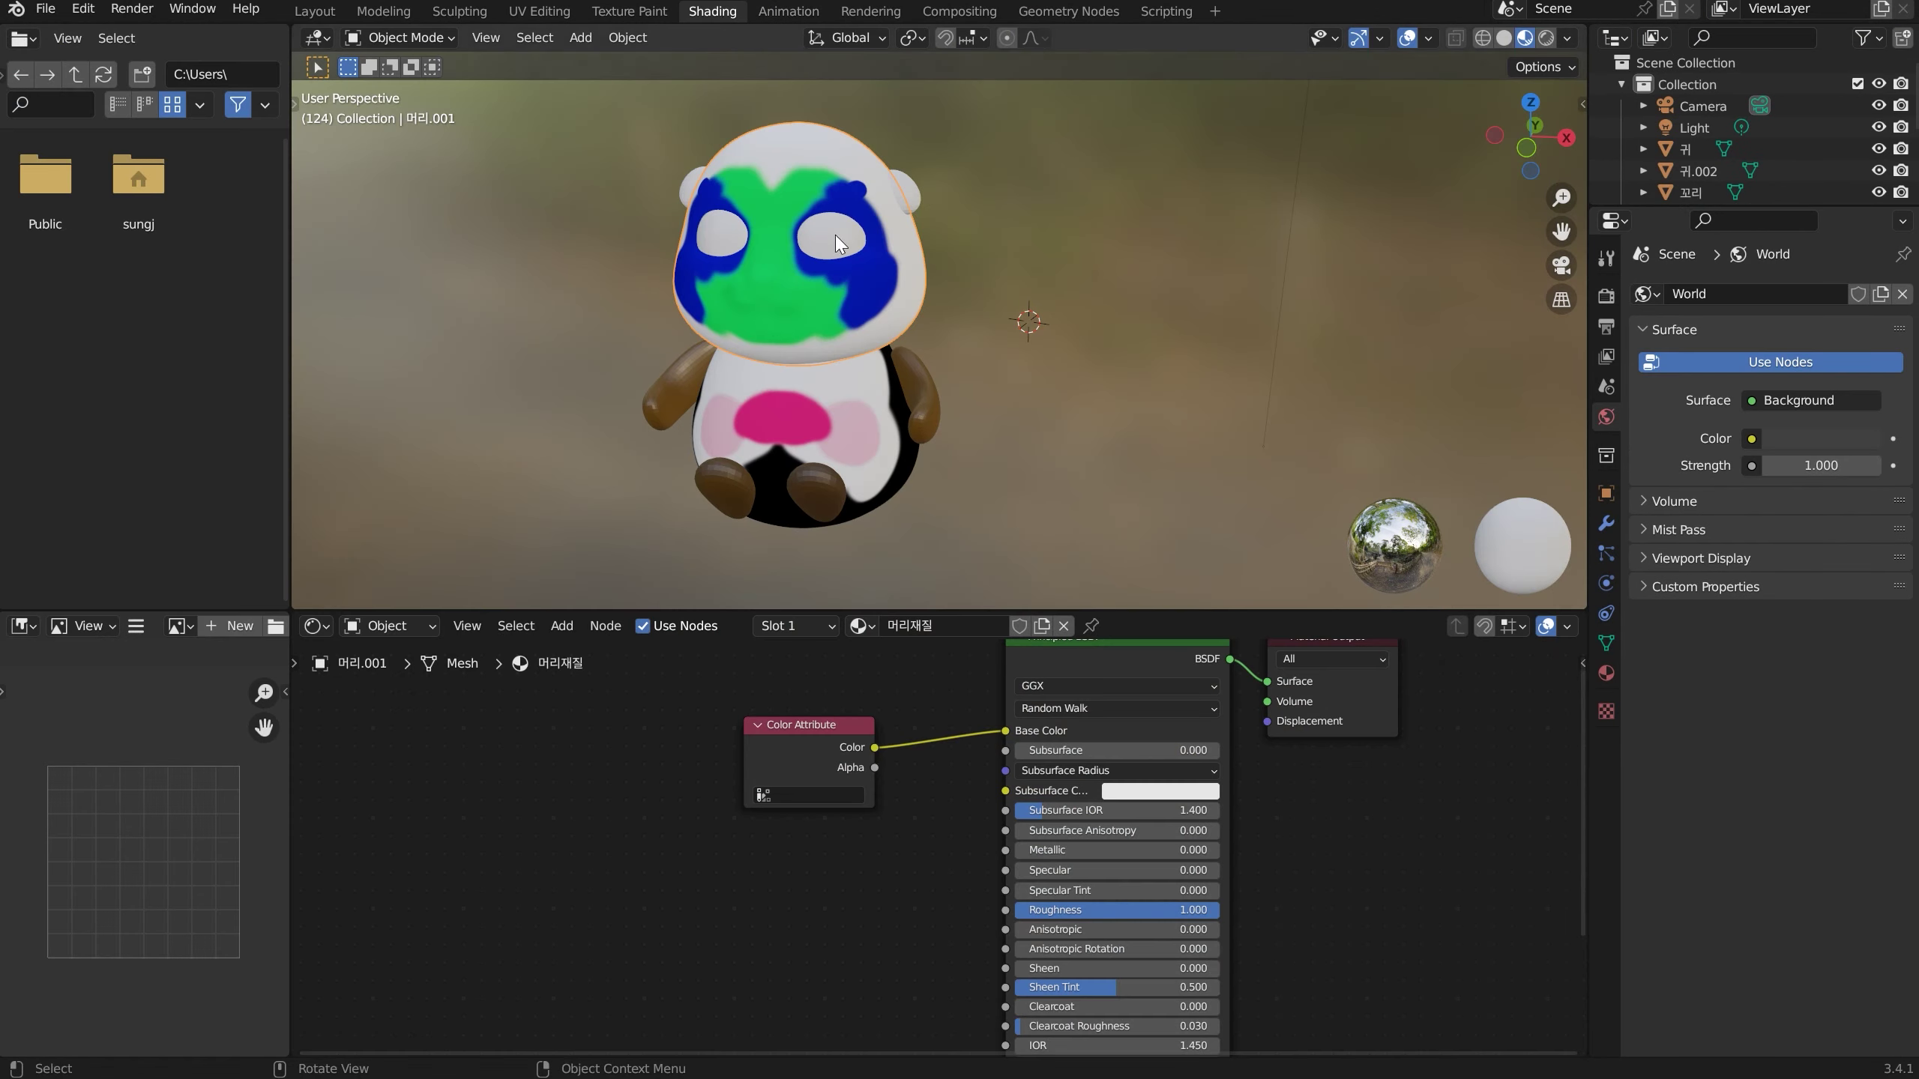
scroll(812, 864, "up", 2)
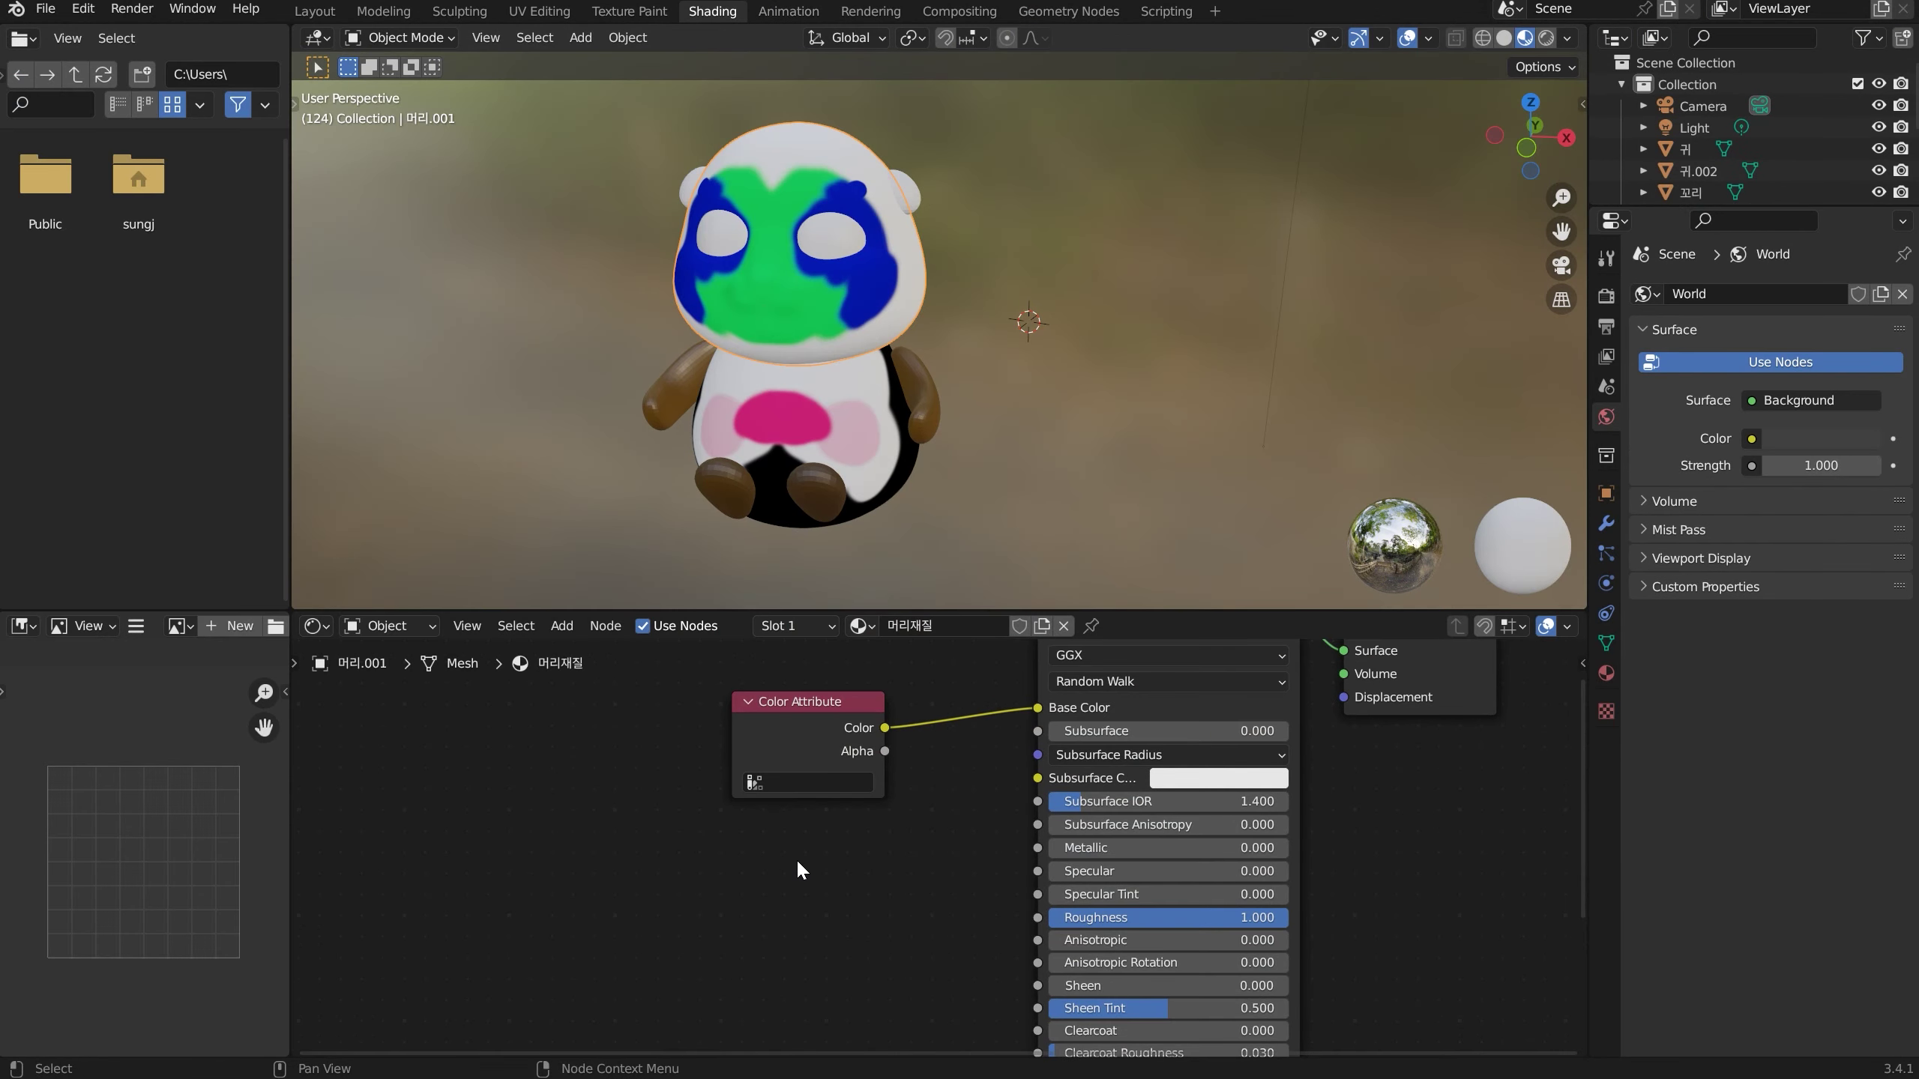
key("shift+a")
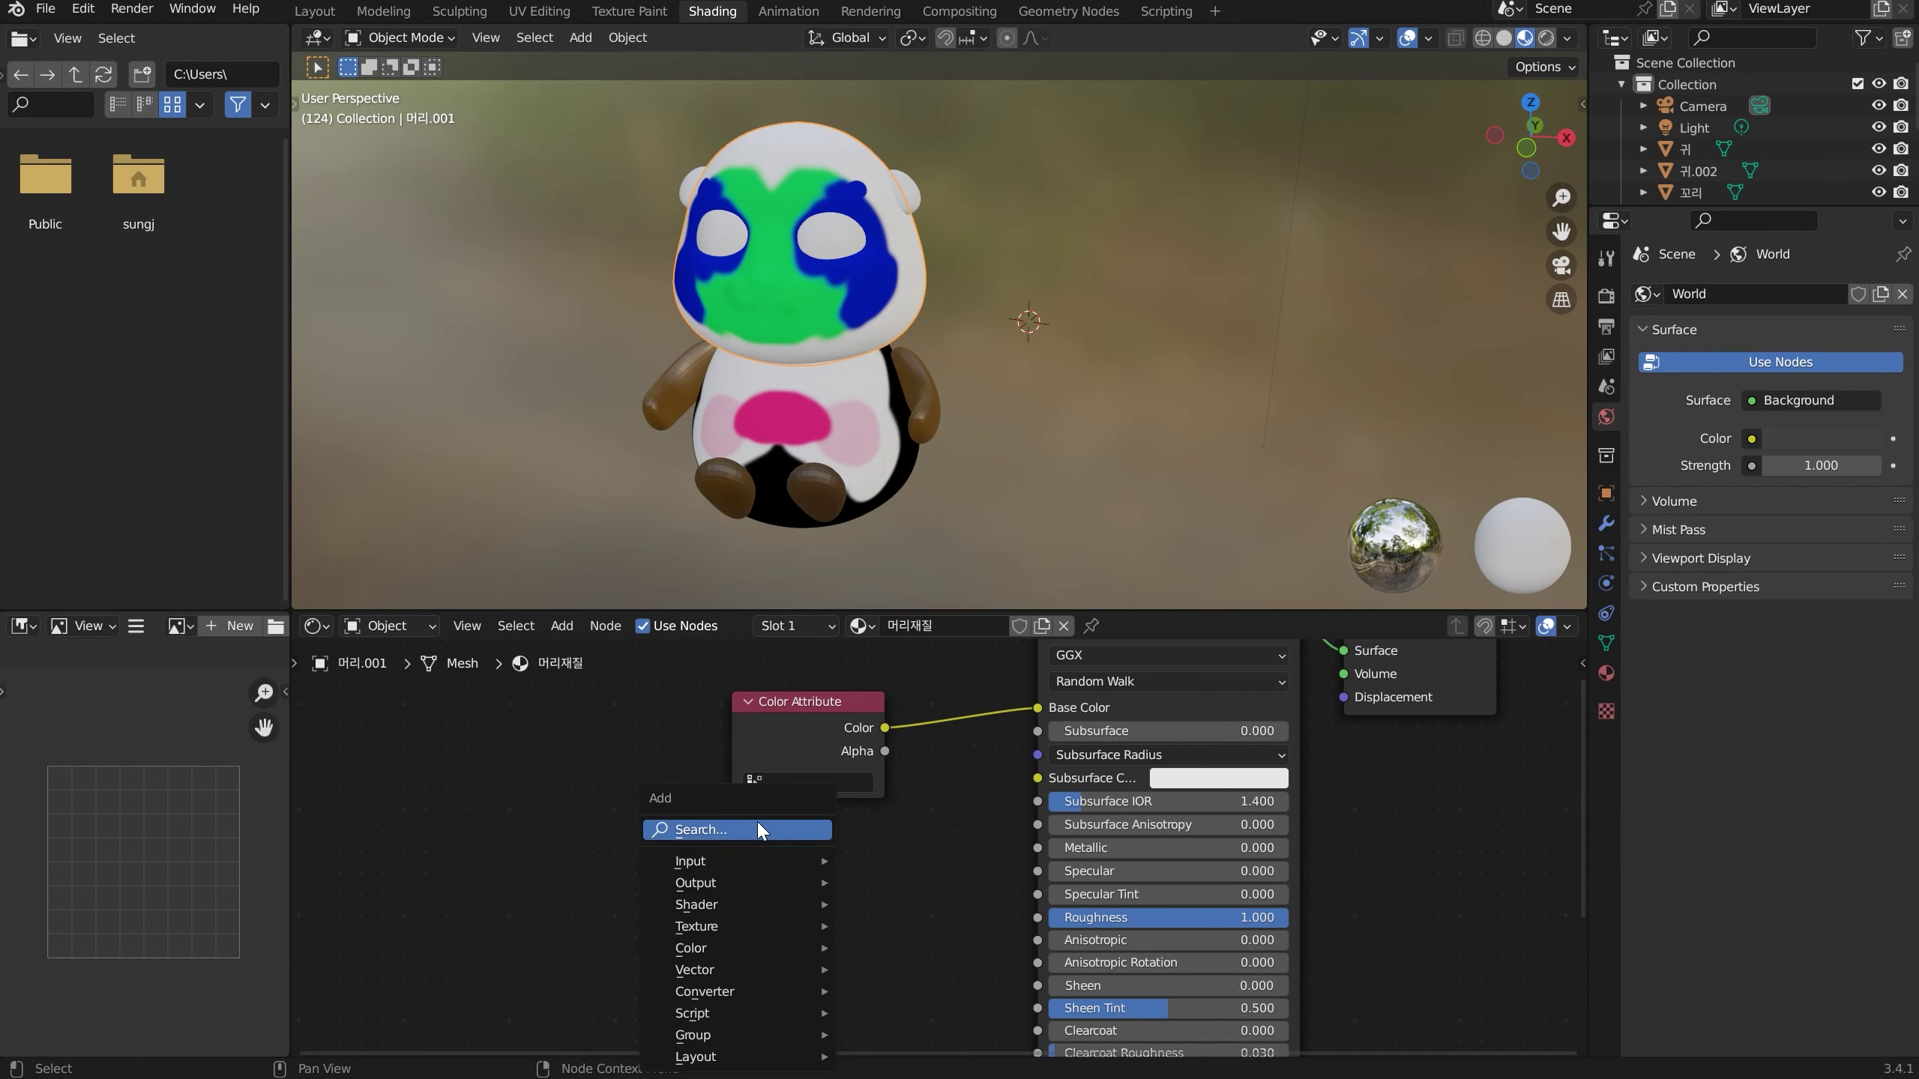
left_click(757, 830)
type("texture")
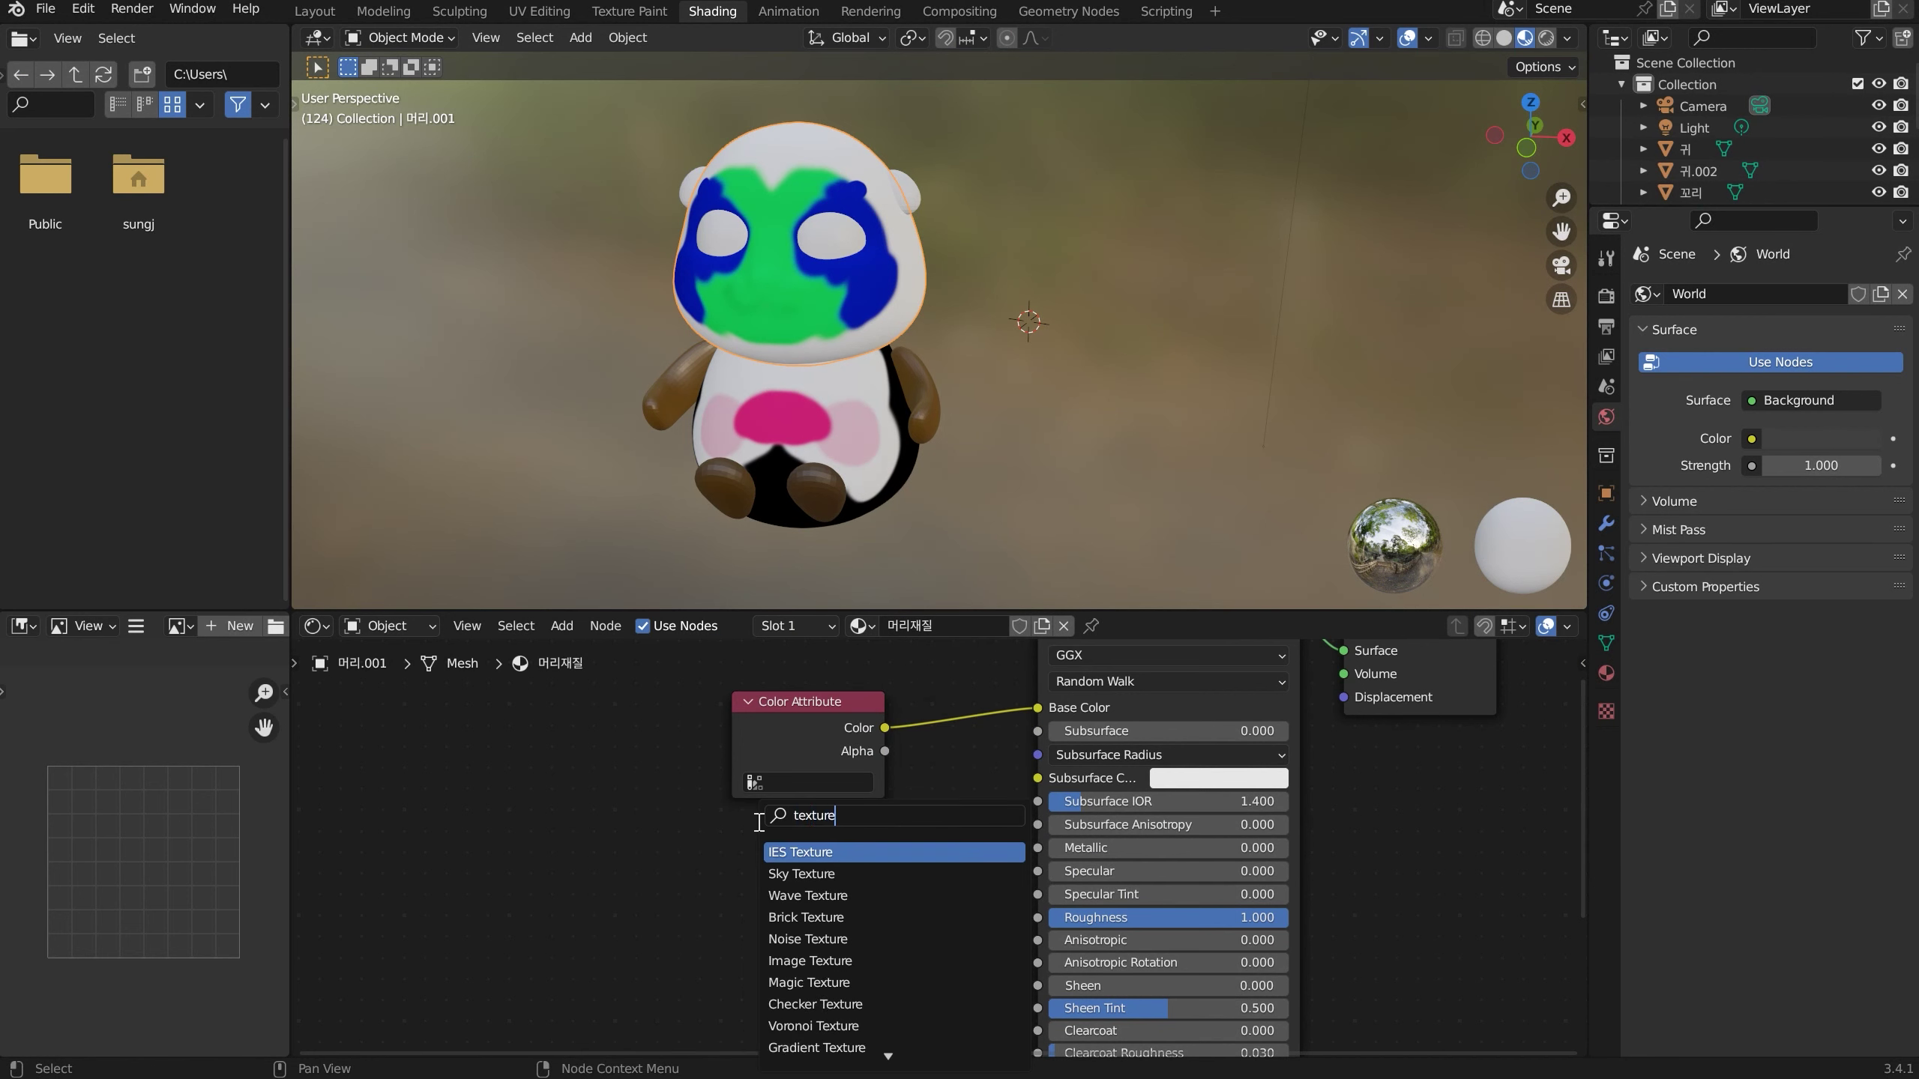
left_click(824, 959)
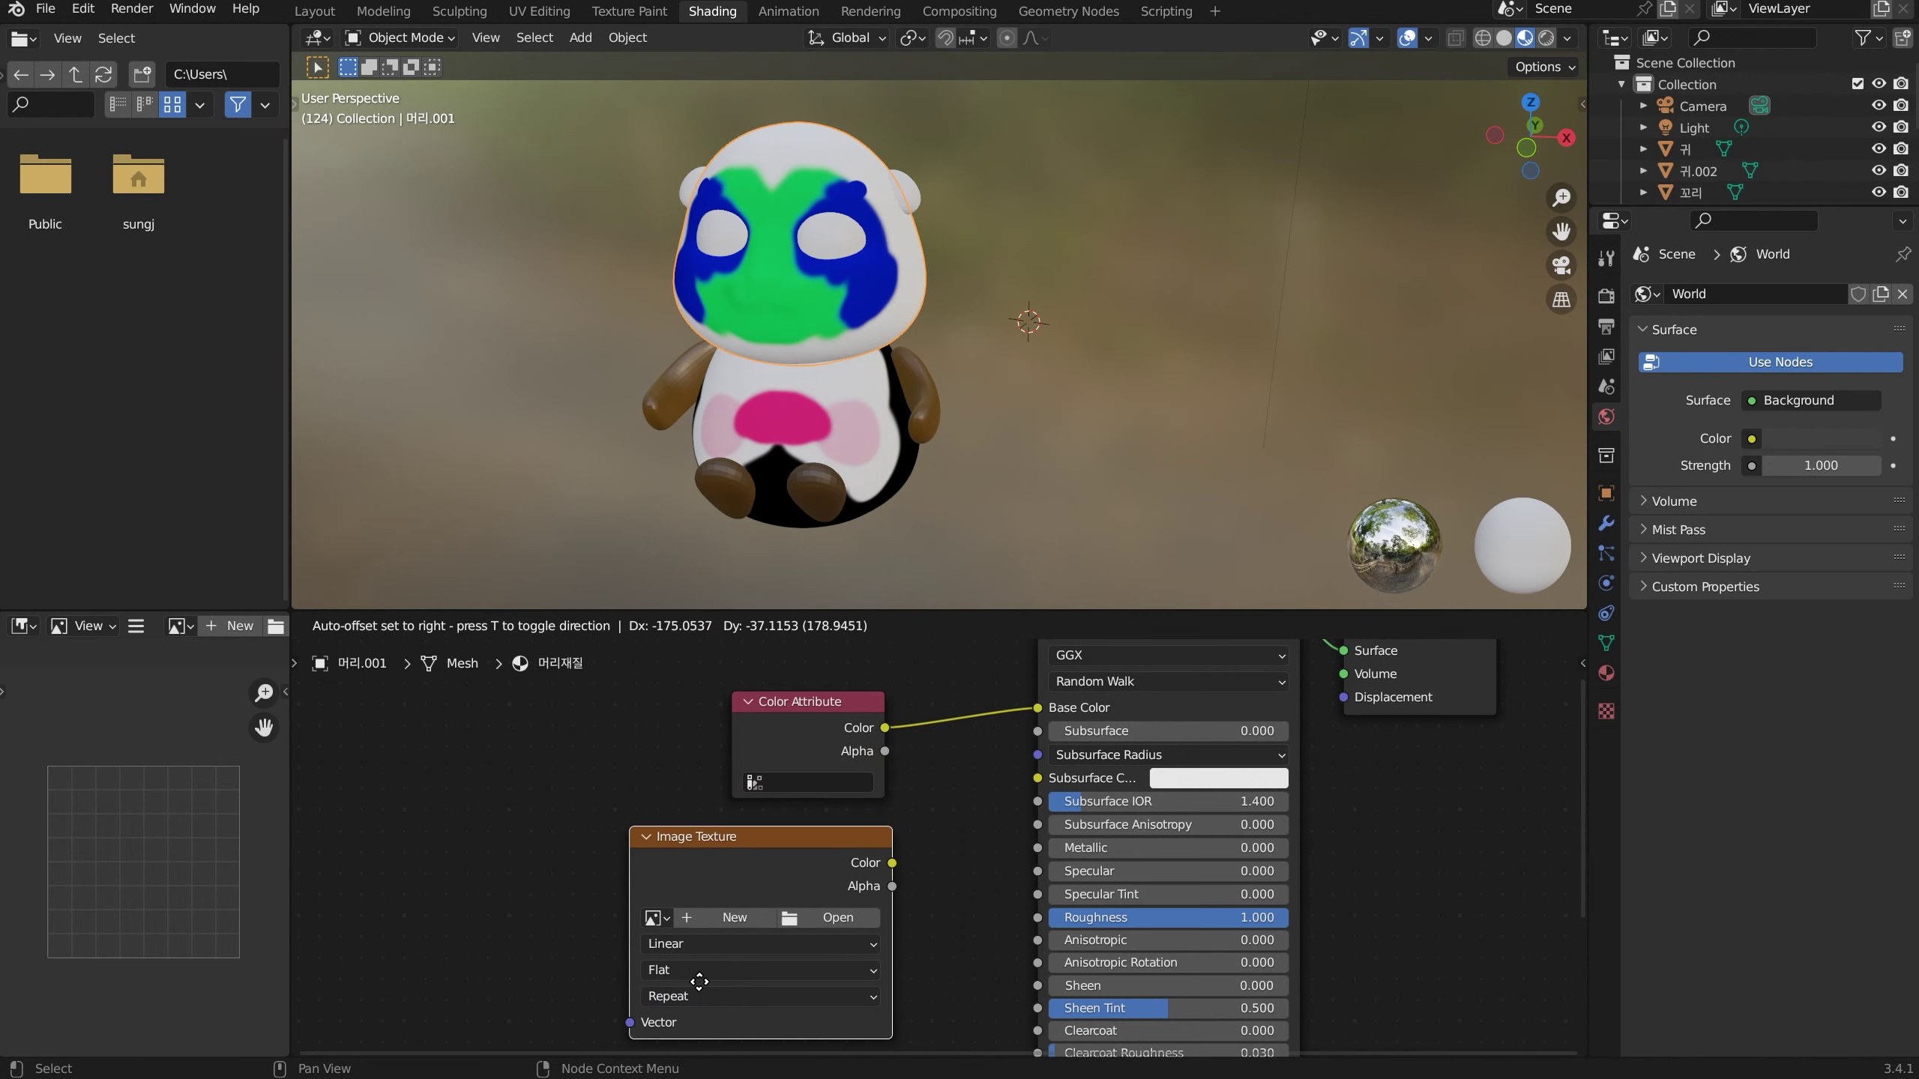
left_click(709, 971)
Create a new blank 1024 × 1024 px black image with alpha in the Image Texture node
scroll(713, 967, "down", 1)
middle_click_drag(709, 967, 765, 847)
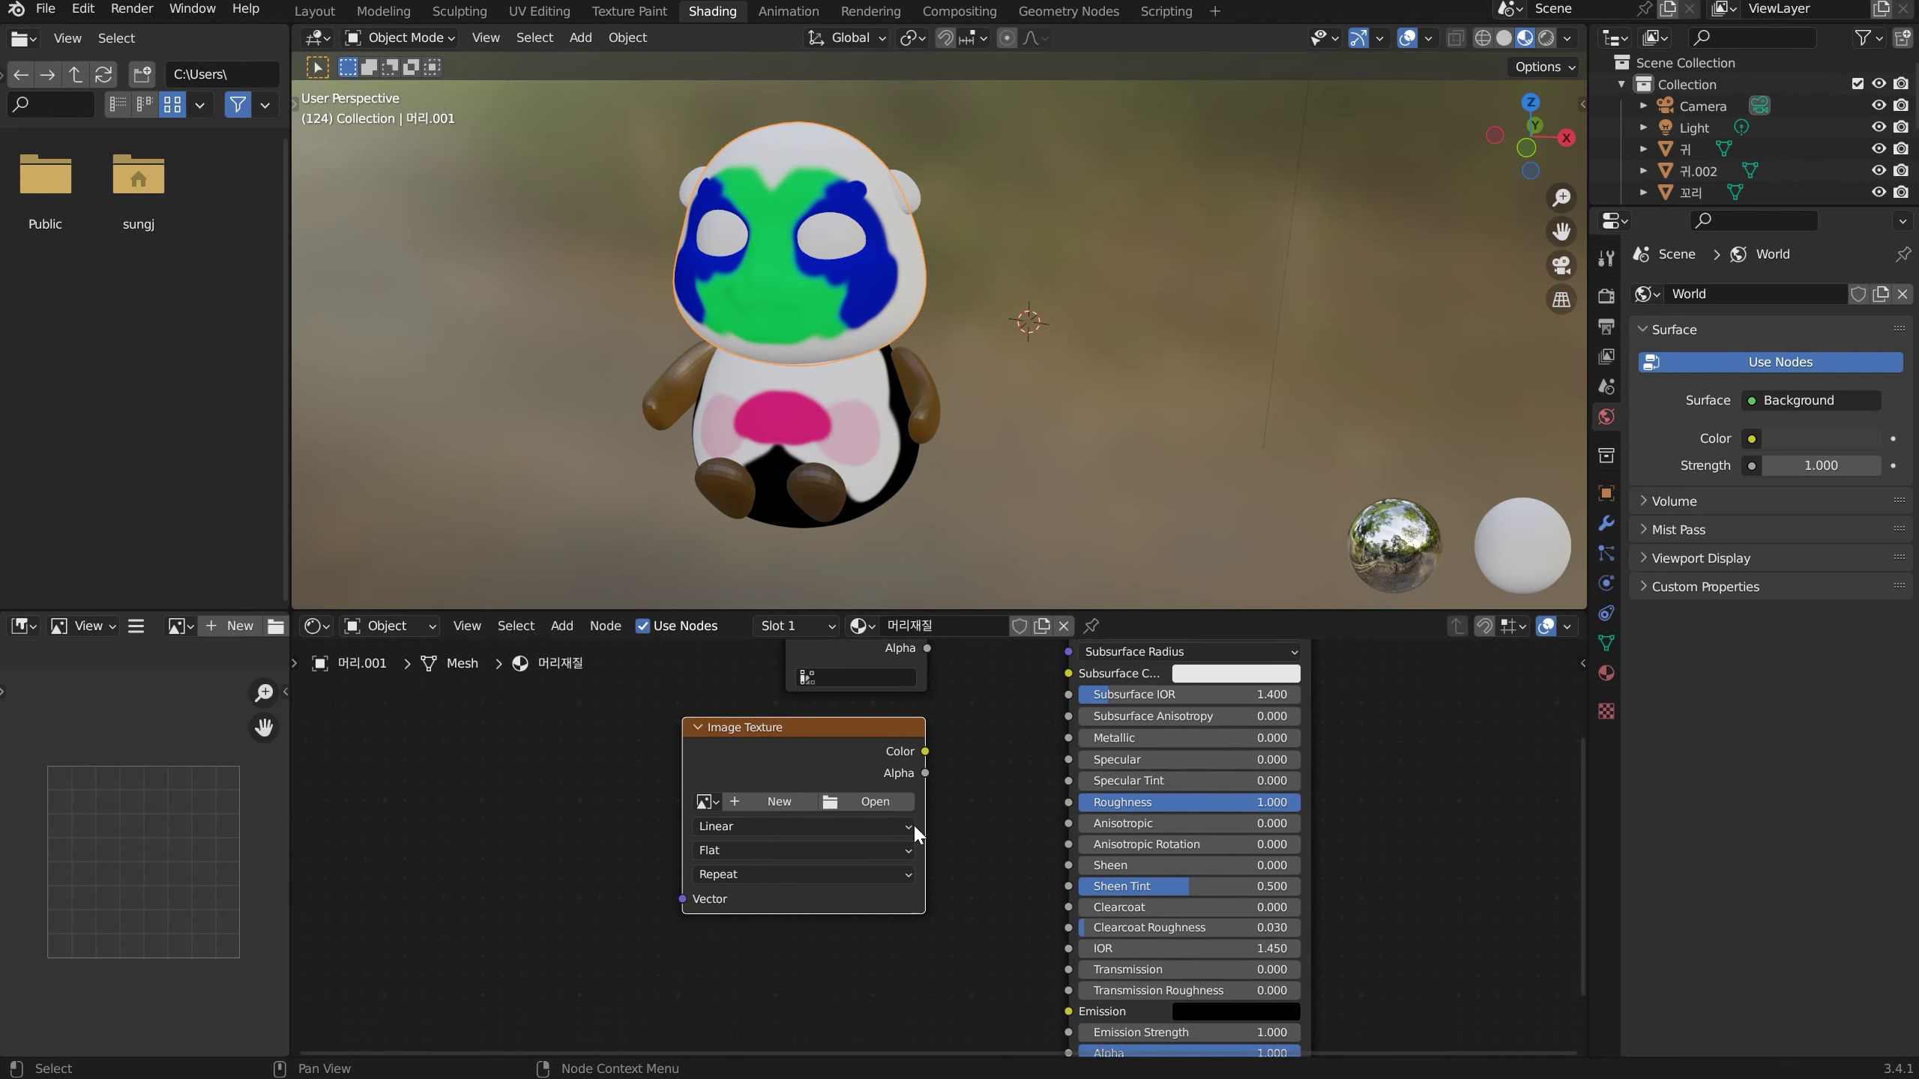
left_click(767, 804)
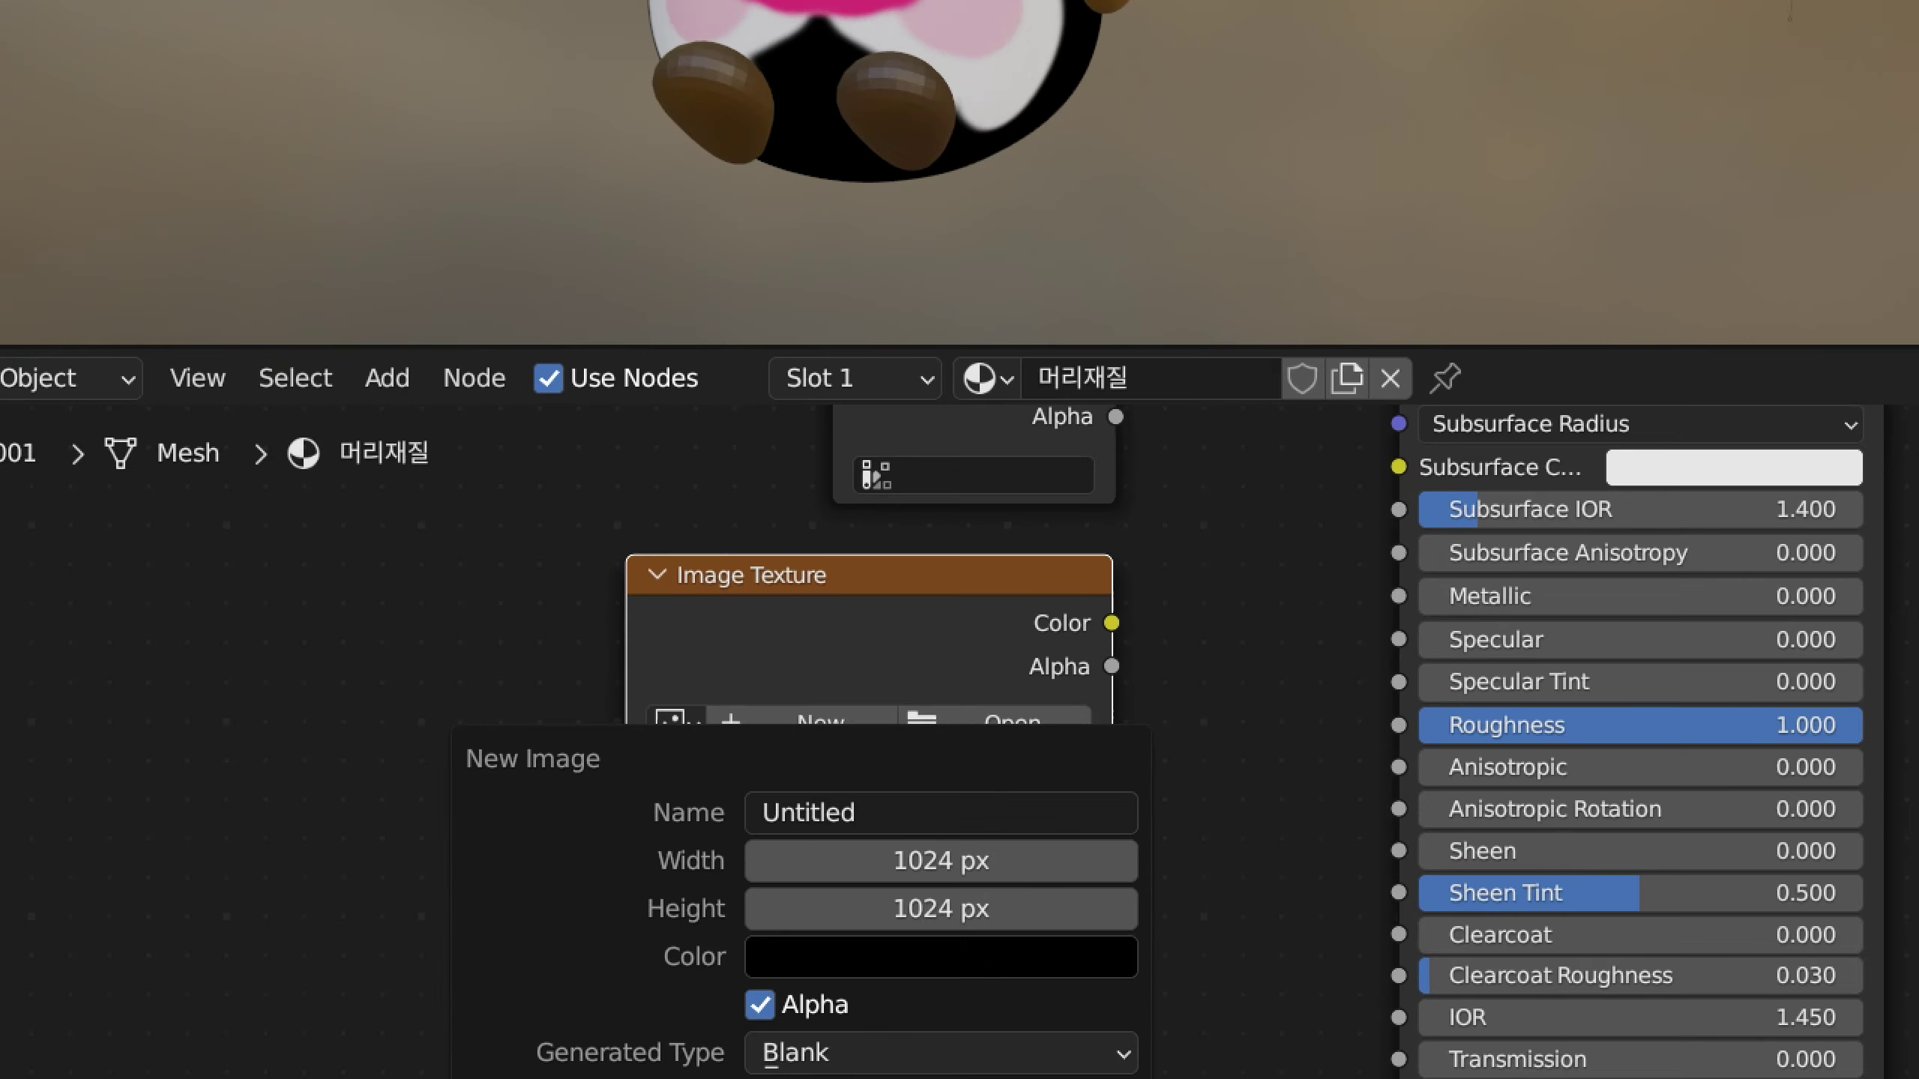
left_click_drag(667, 849, 654, 906)
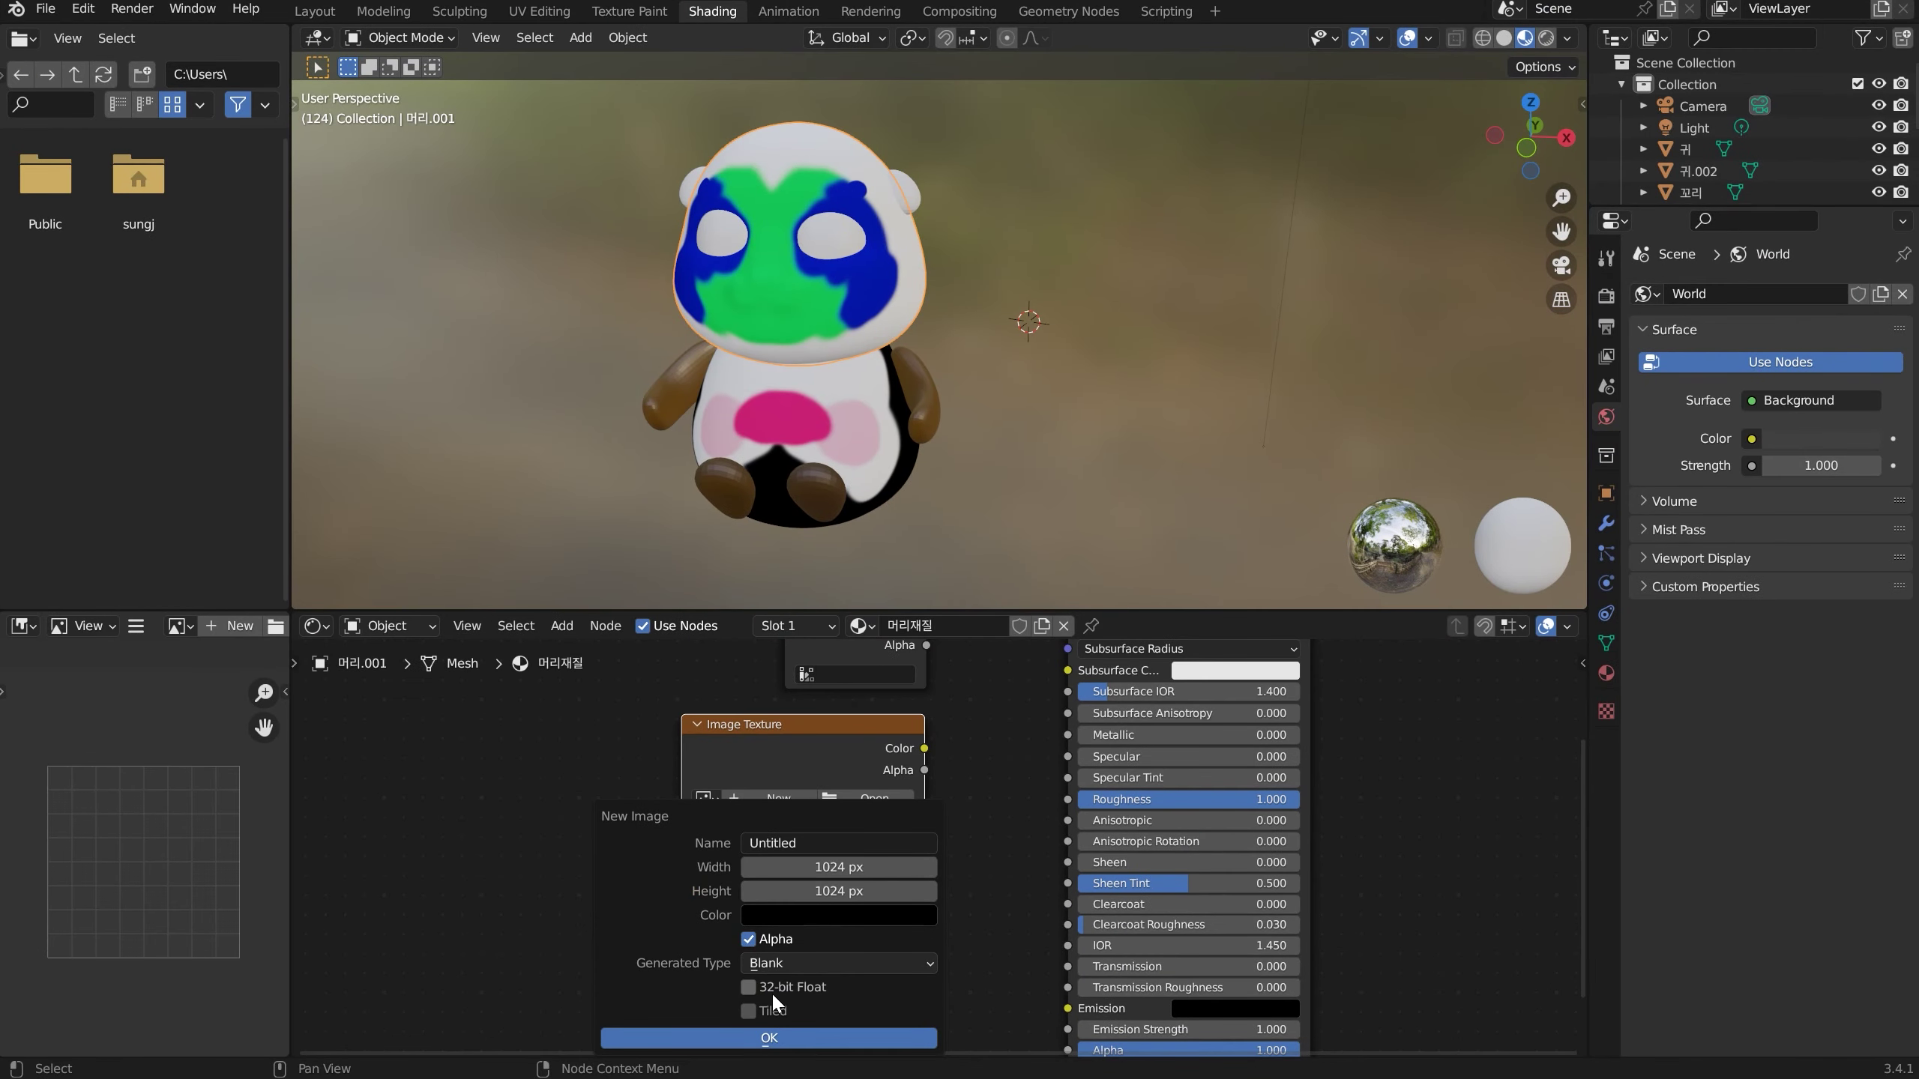
left_click(776, 1023)
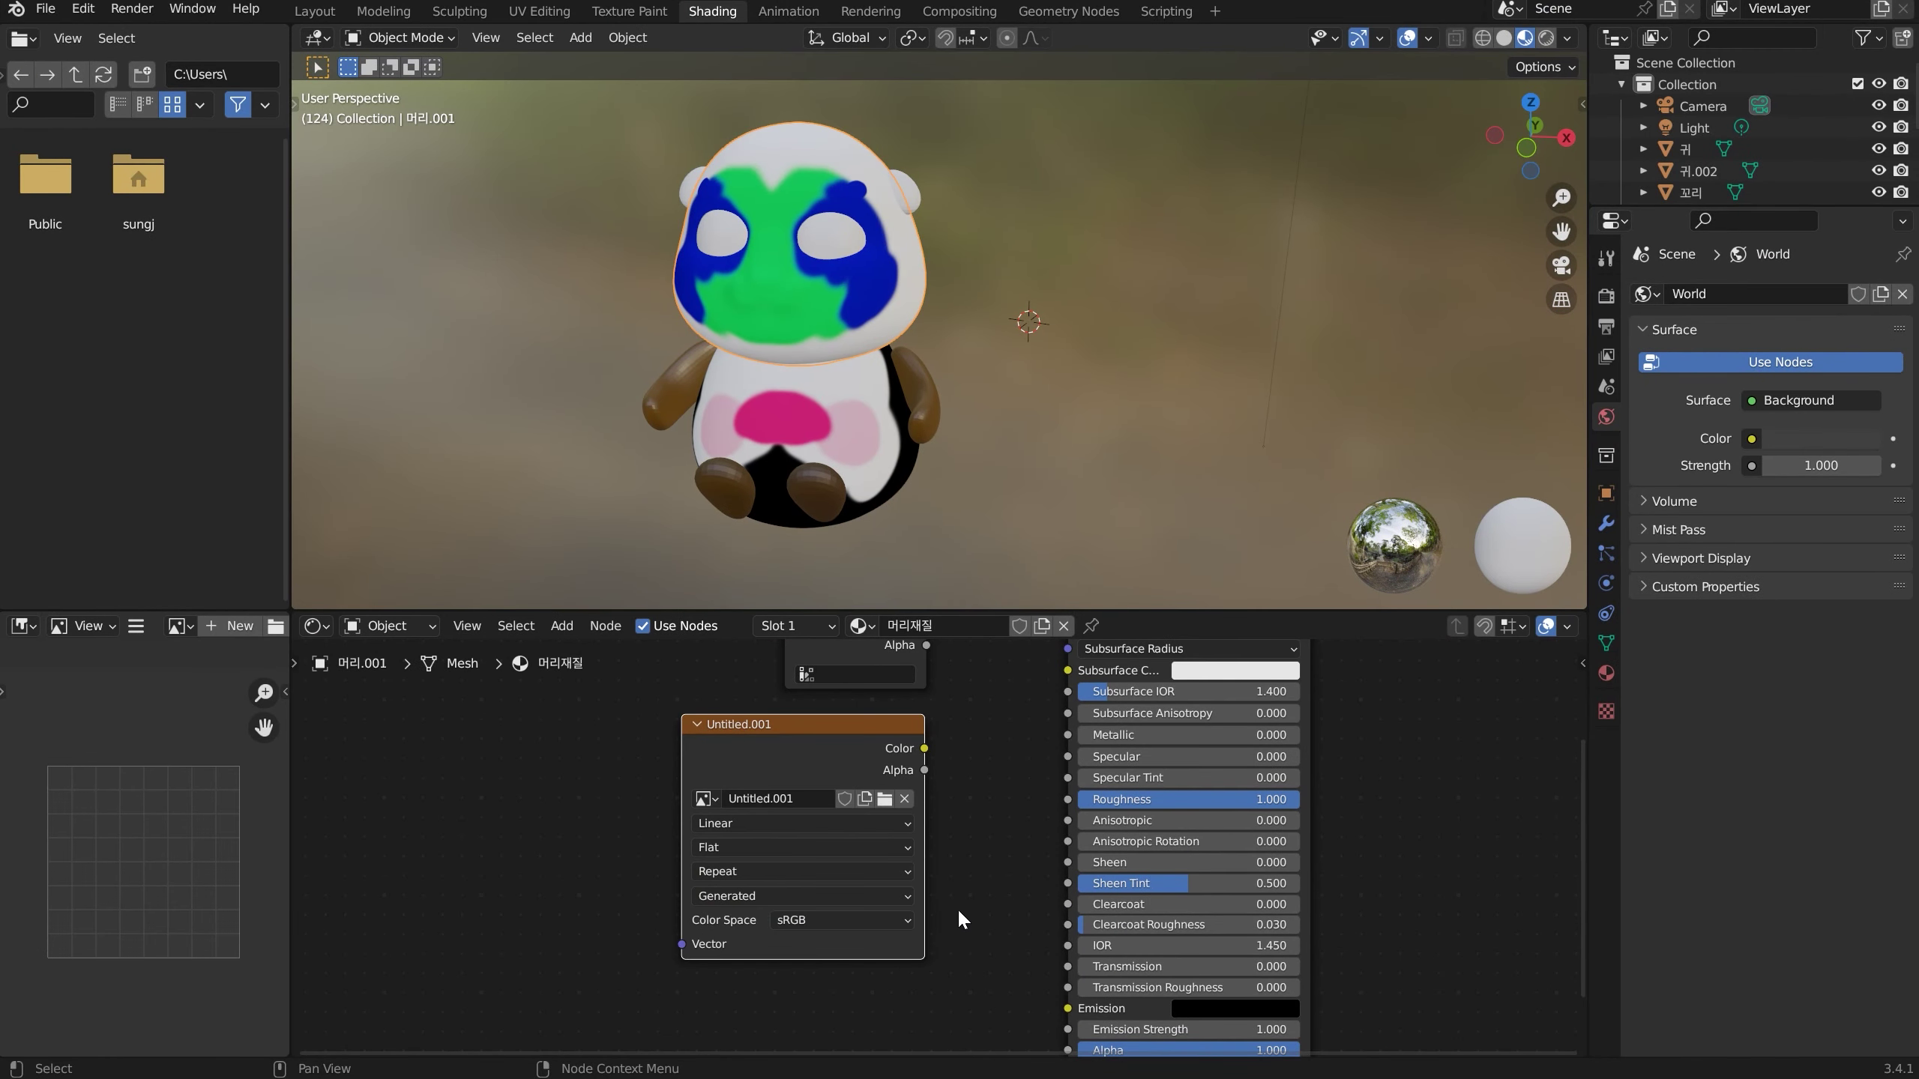
Return to the Modeling workspace, put the head in Object Mode and set the render engine to Cycles
left_click(384, 15)
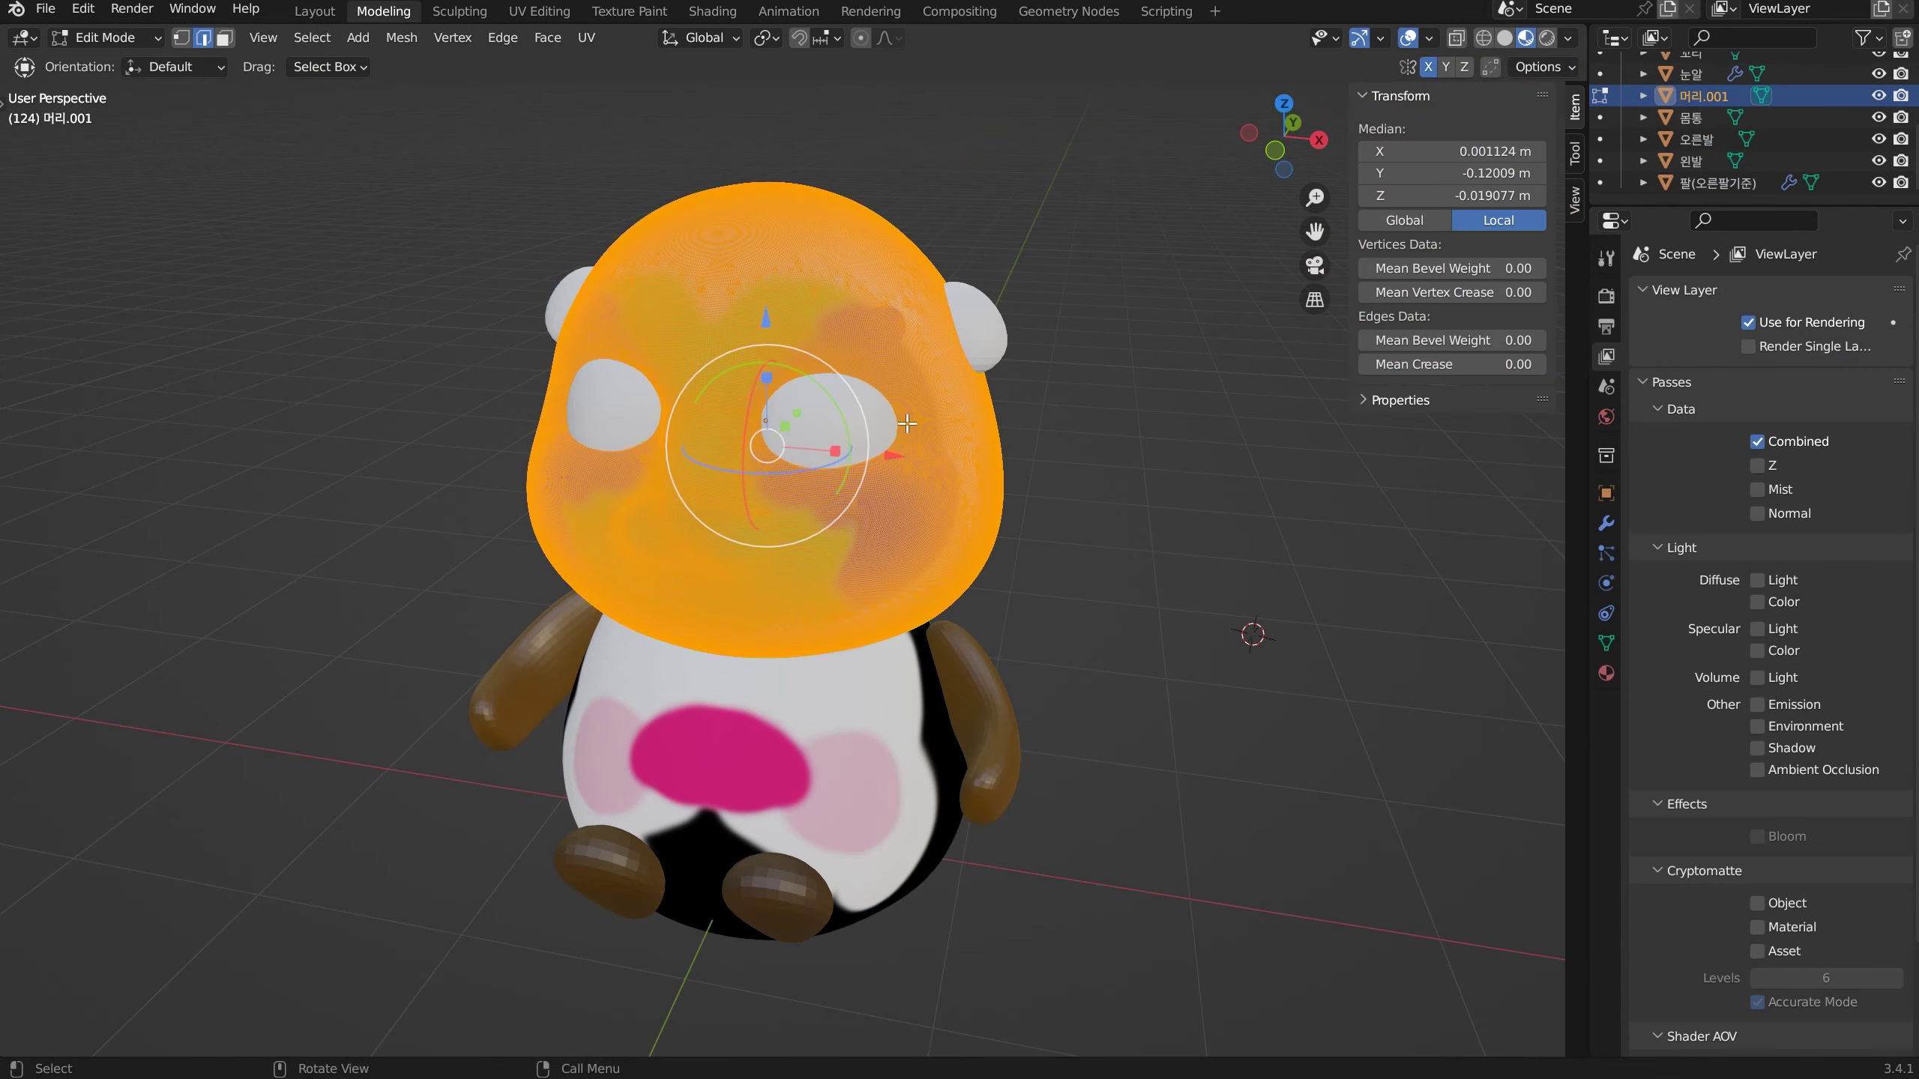
scroll(1001, 501, "down", 1)
middle_click_drag(1008, 503, 1127, 458)
key("Tab")
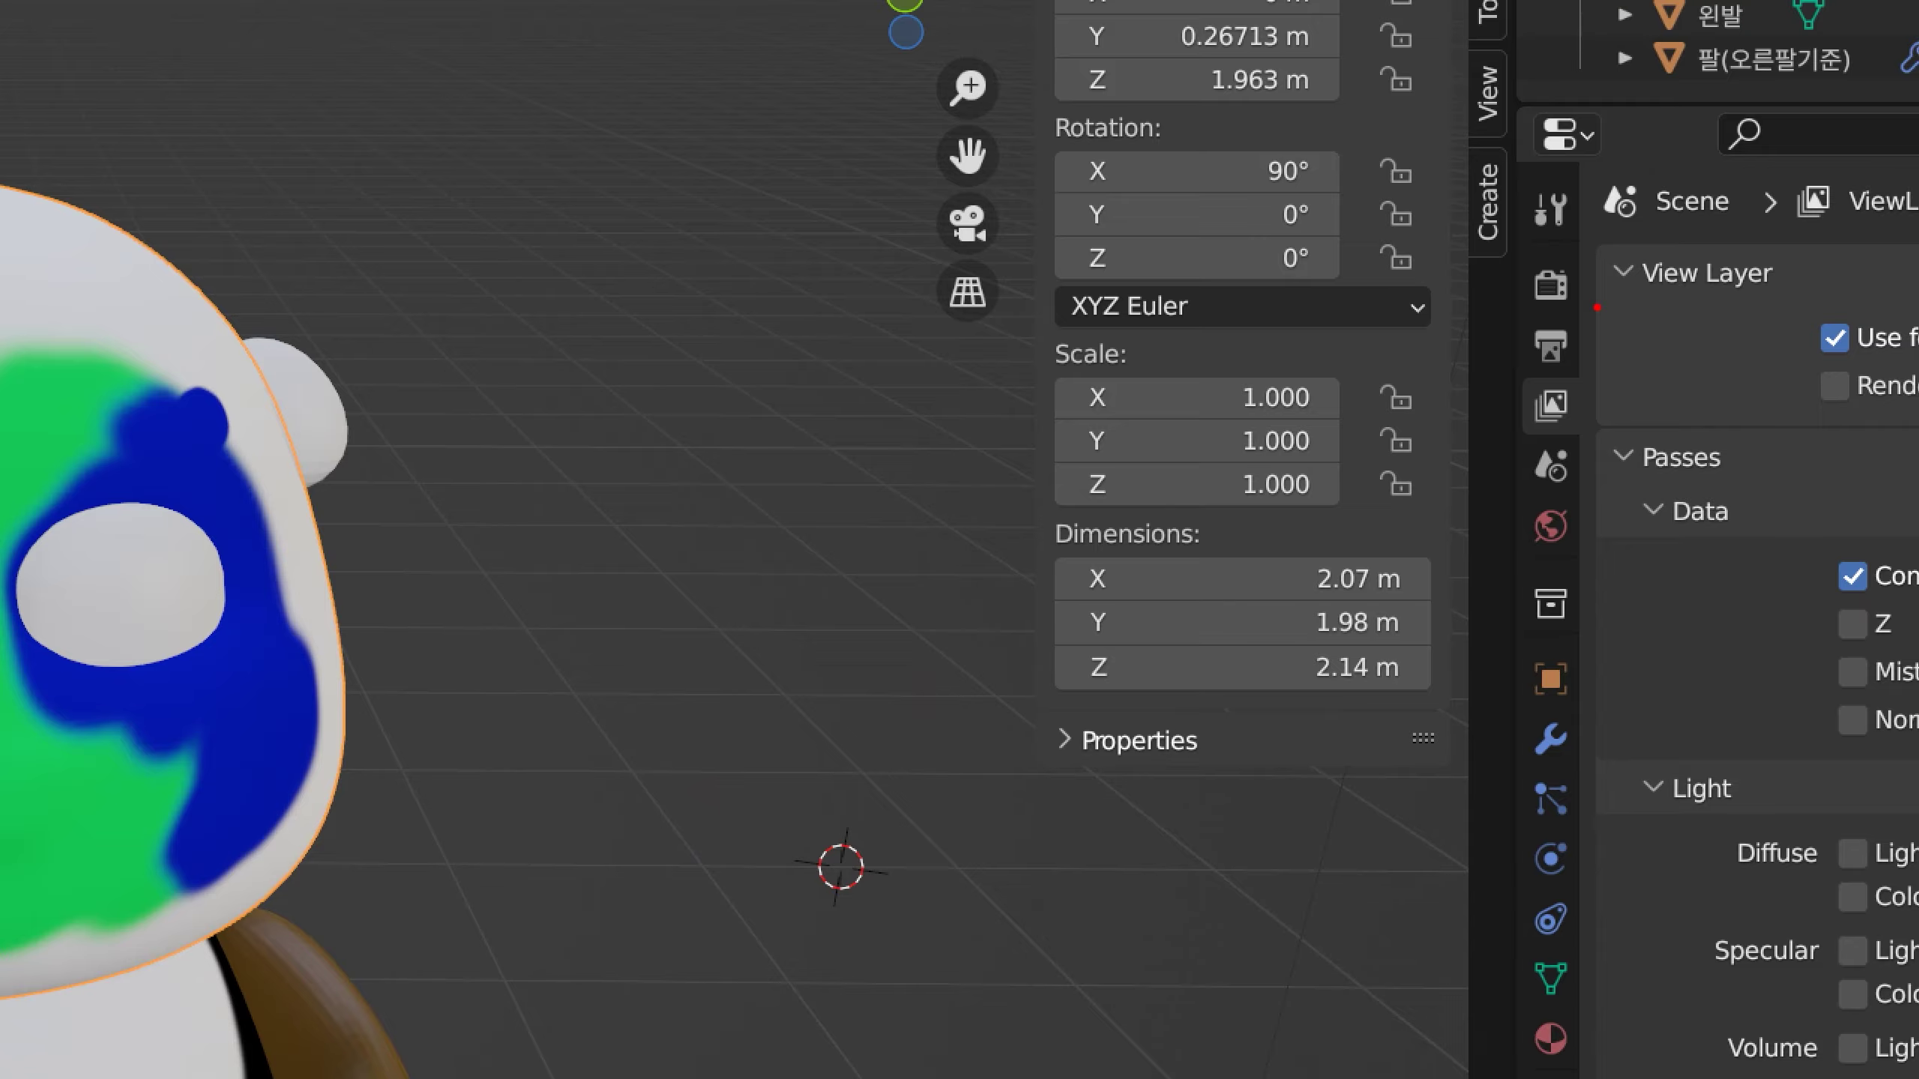
left_click(1549, 287)
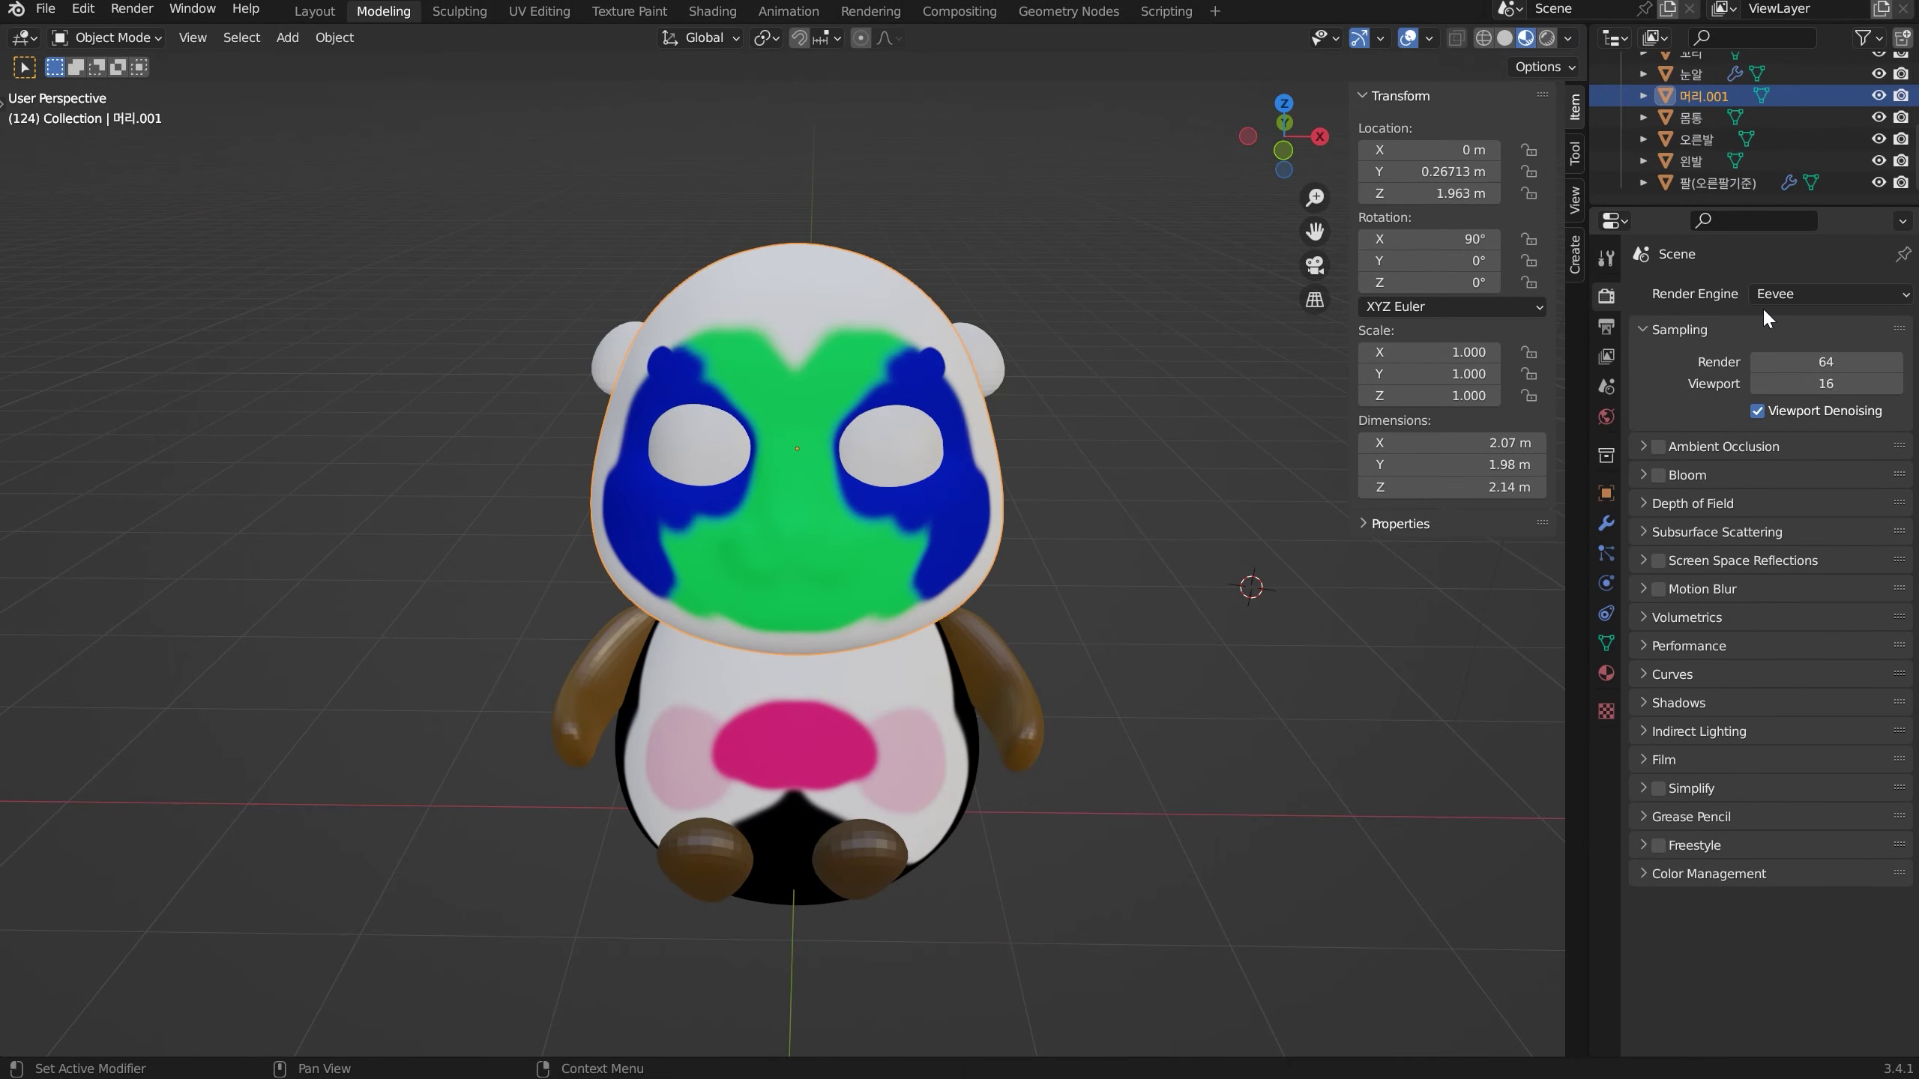
left_click(1602, 311)
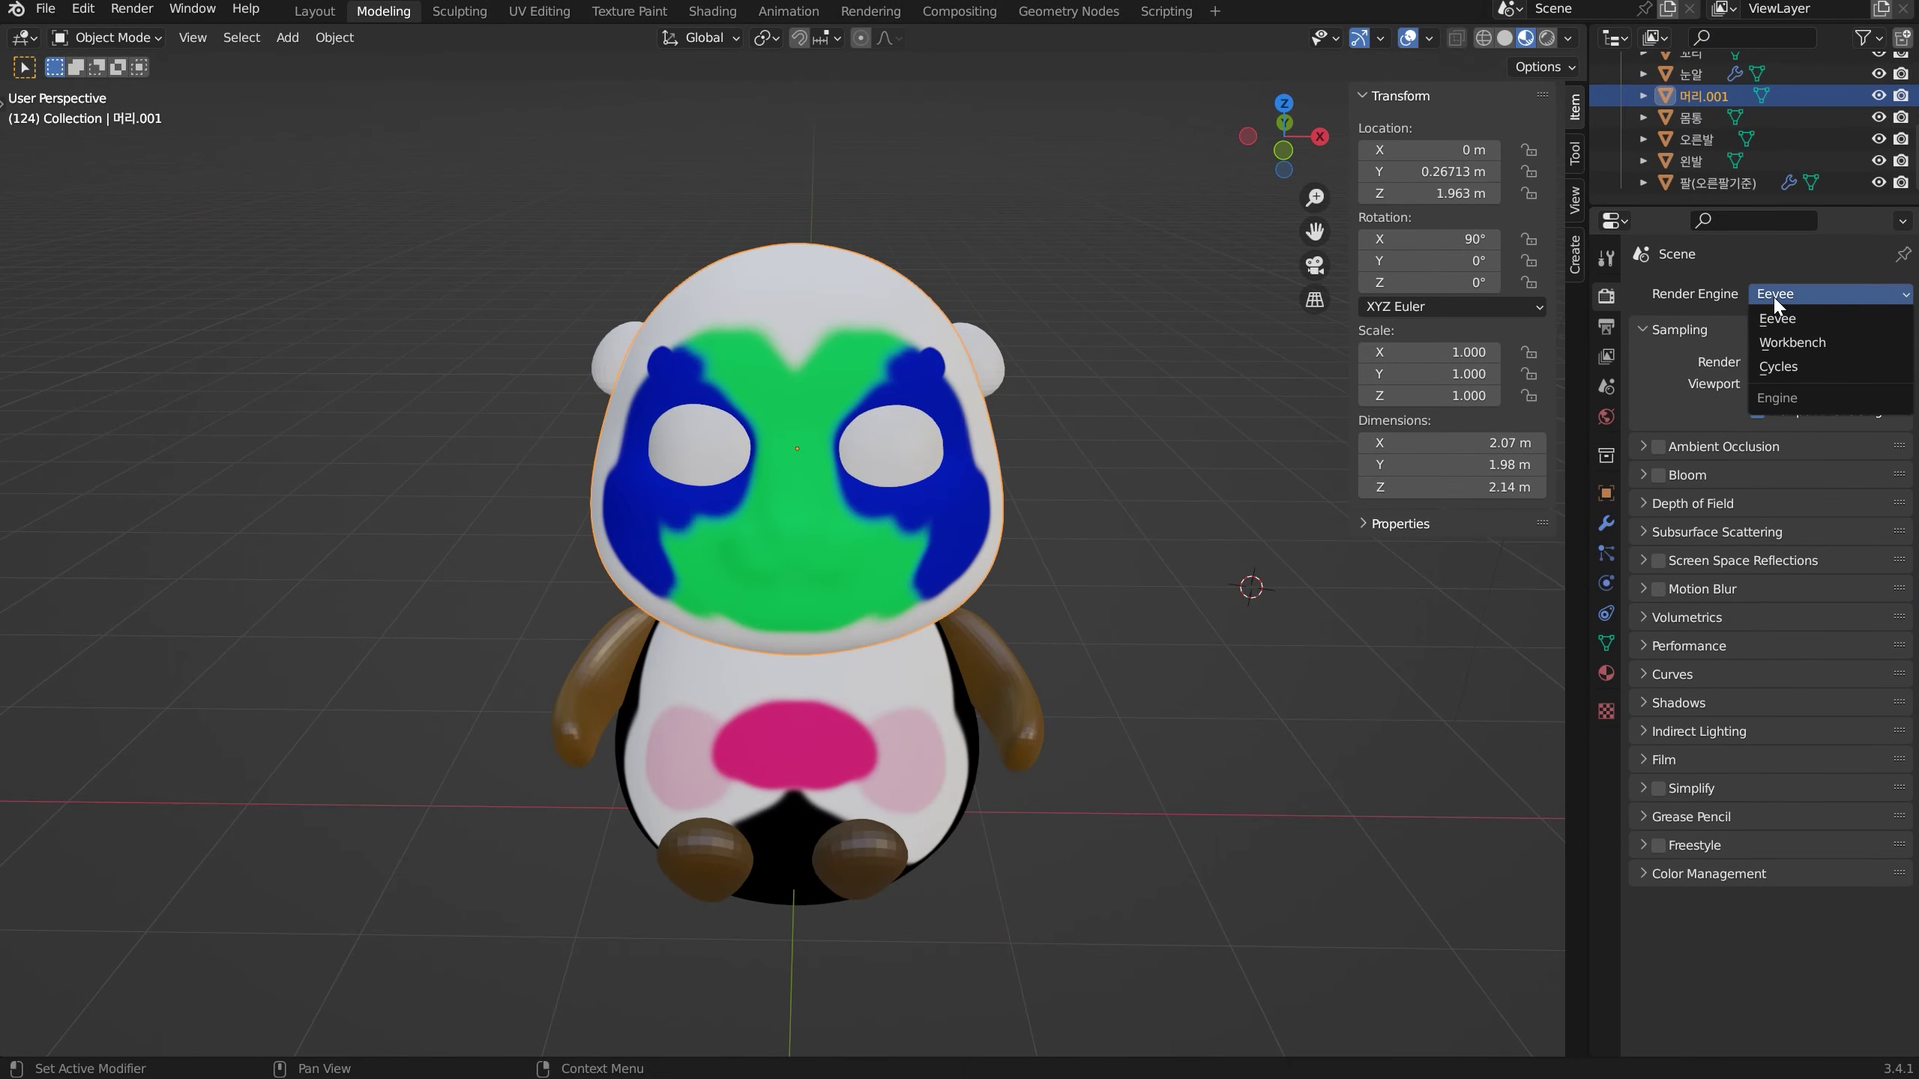
left_click(1777, 366)
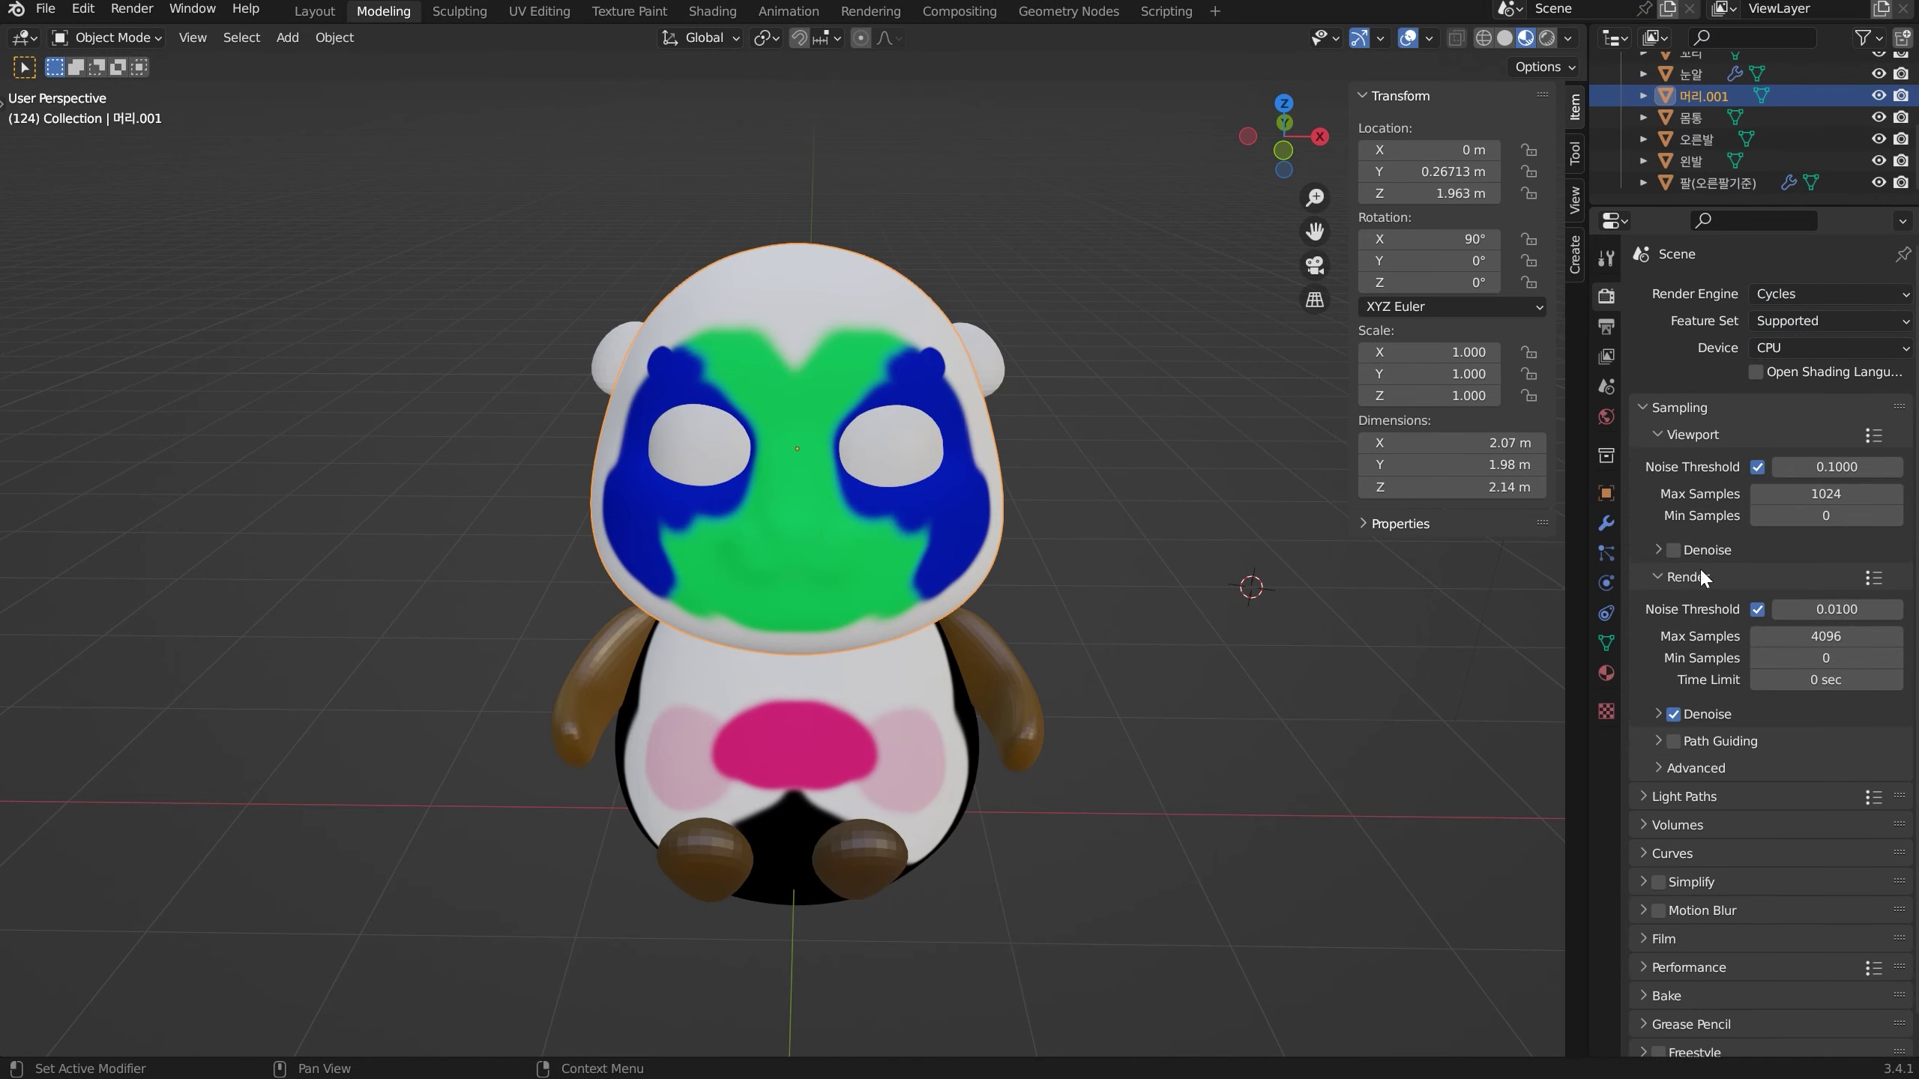
Expand the Cycles bake settings and set the bake type to Diffuse
scroll(1683, 841, "down", 1)
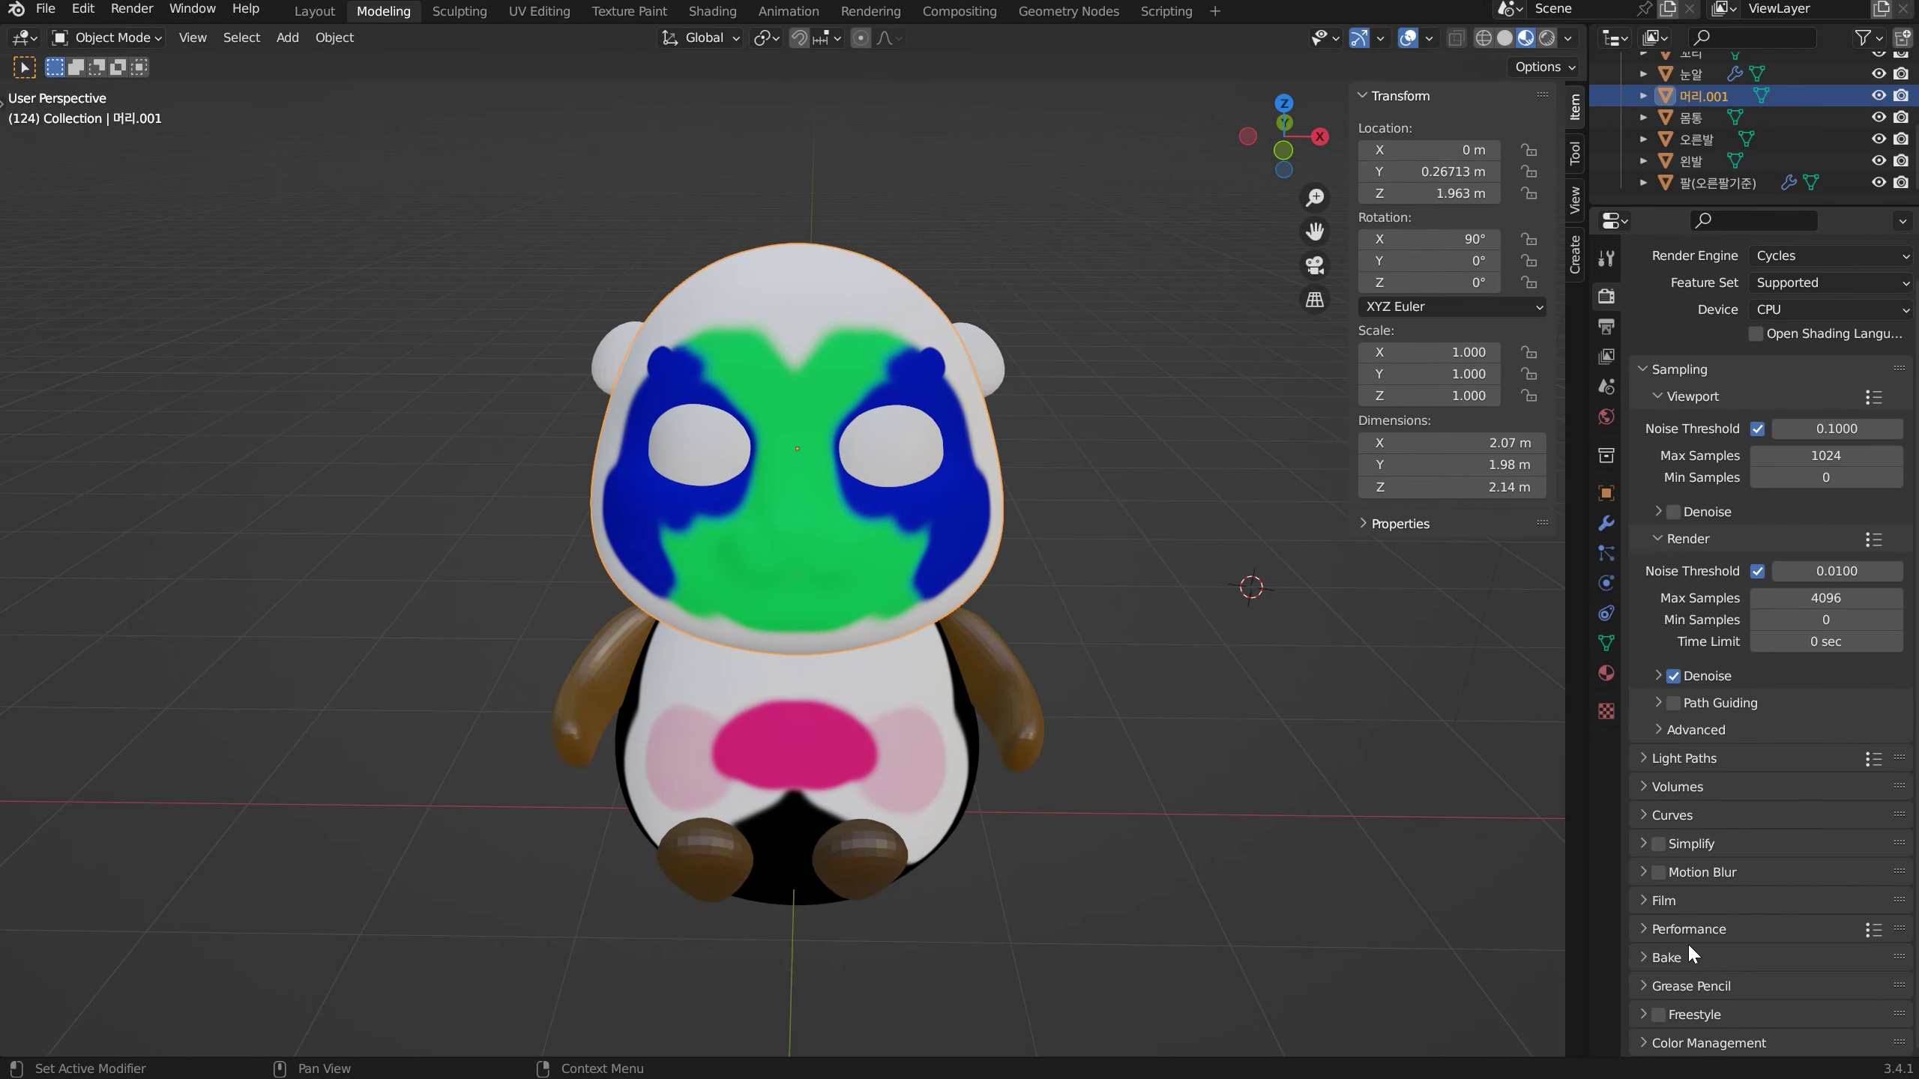
left_click(1669, 956)
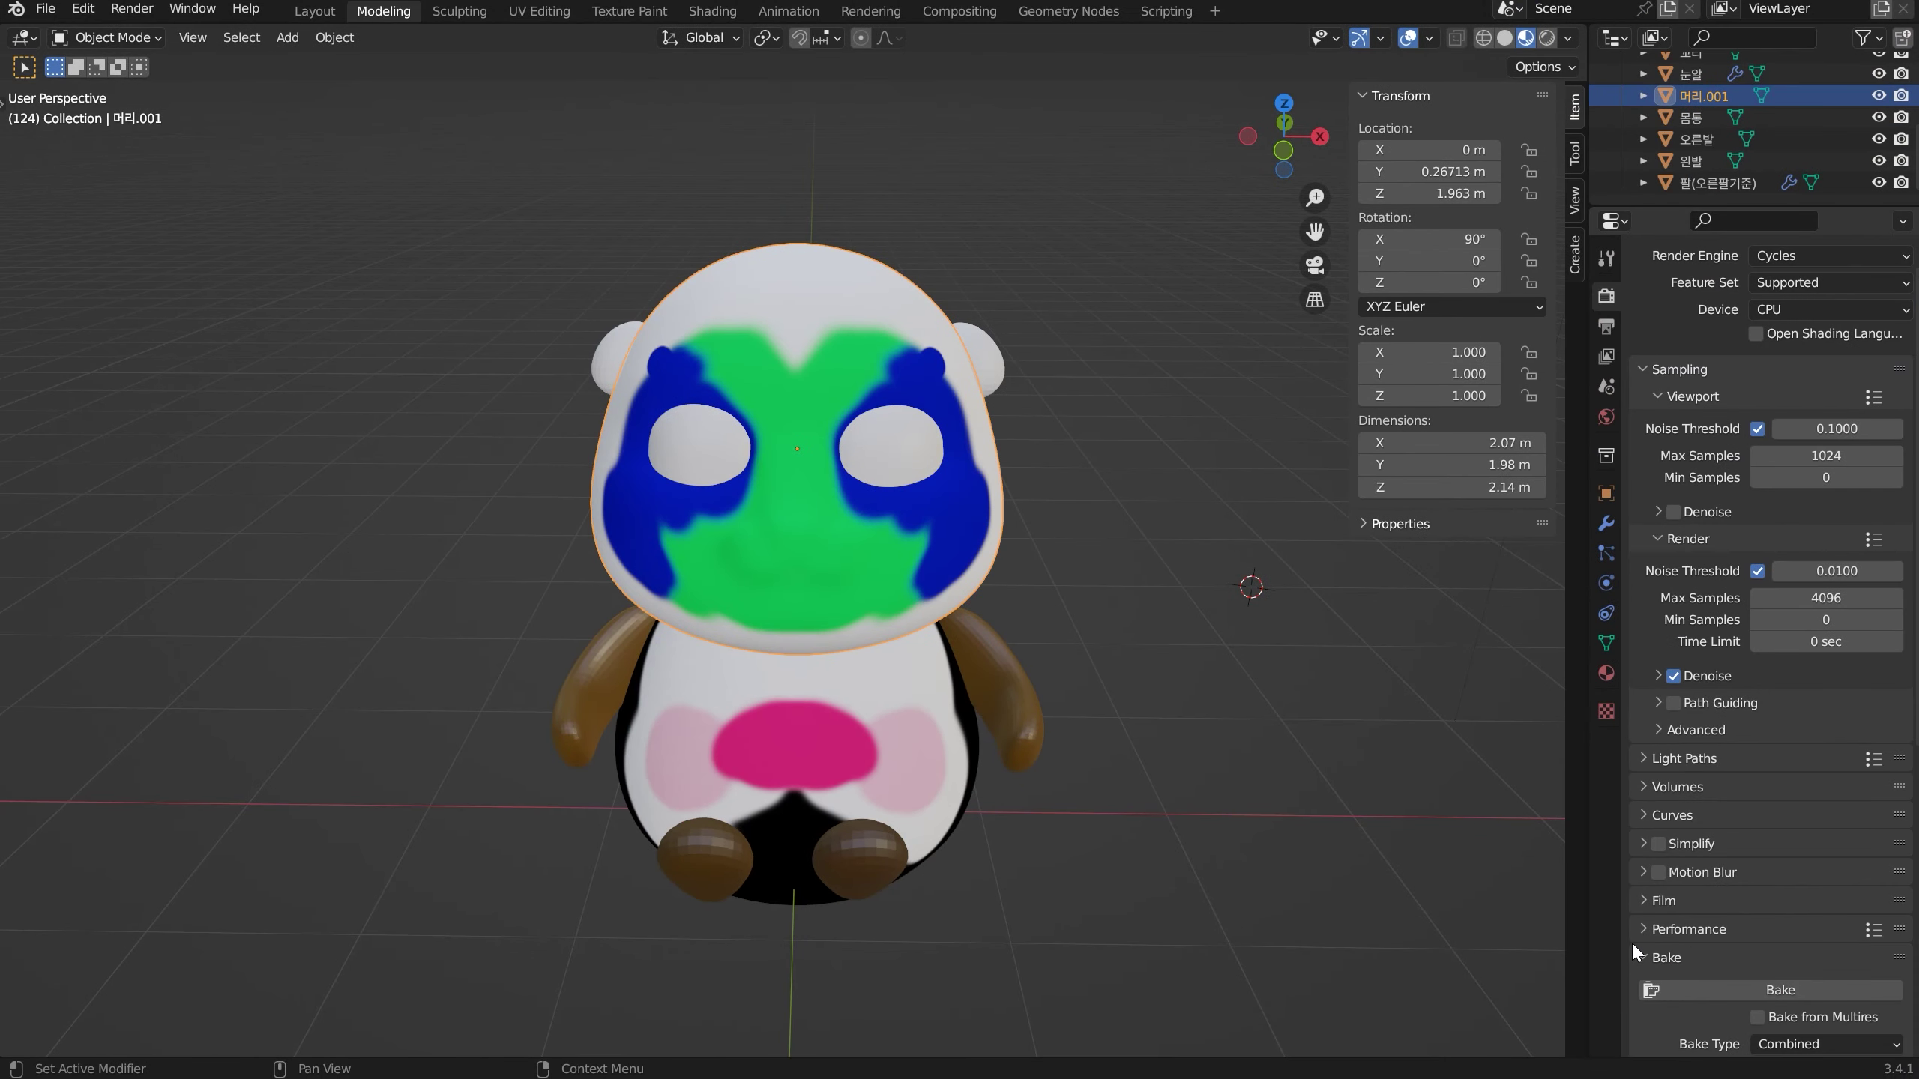
scroll(1658, 923, "down", 10)
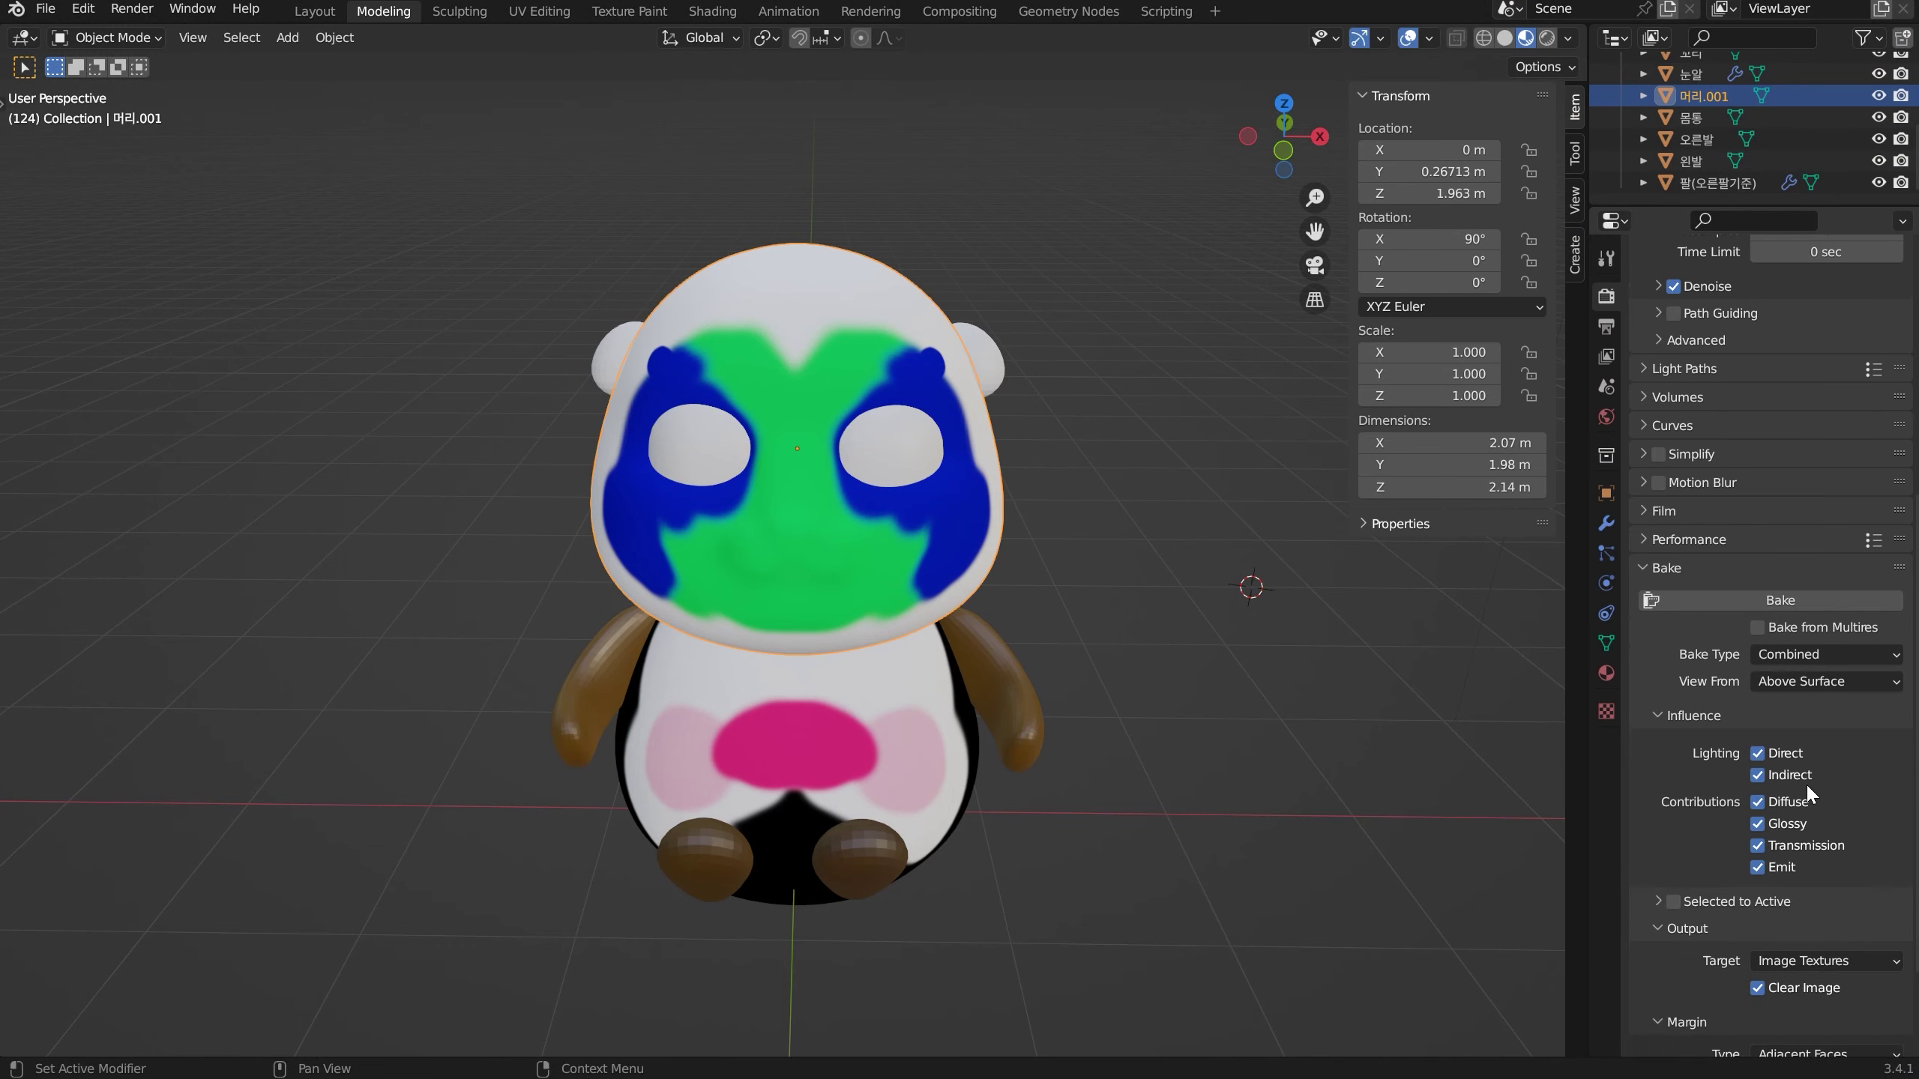
left_click(1842, 653)
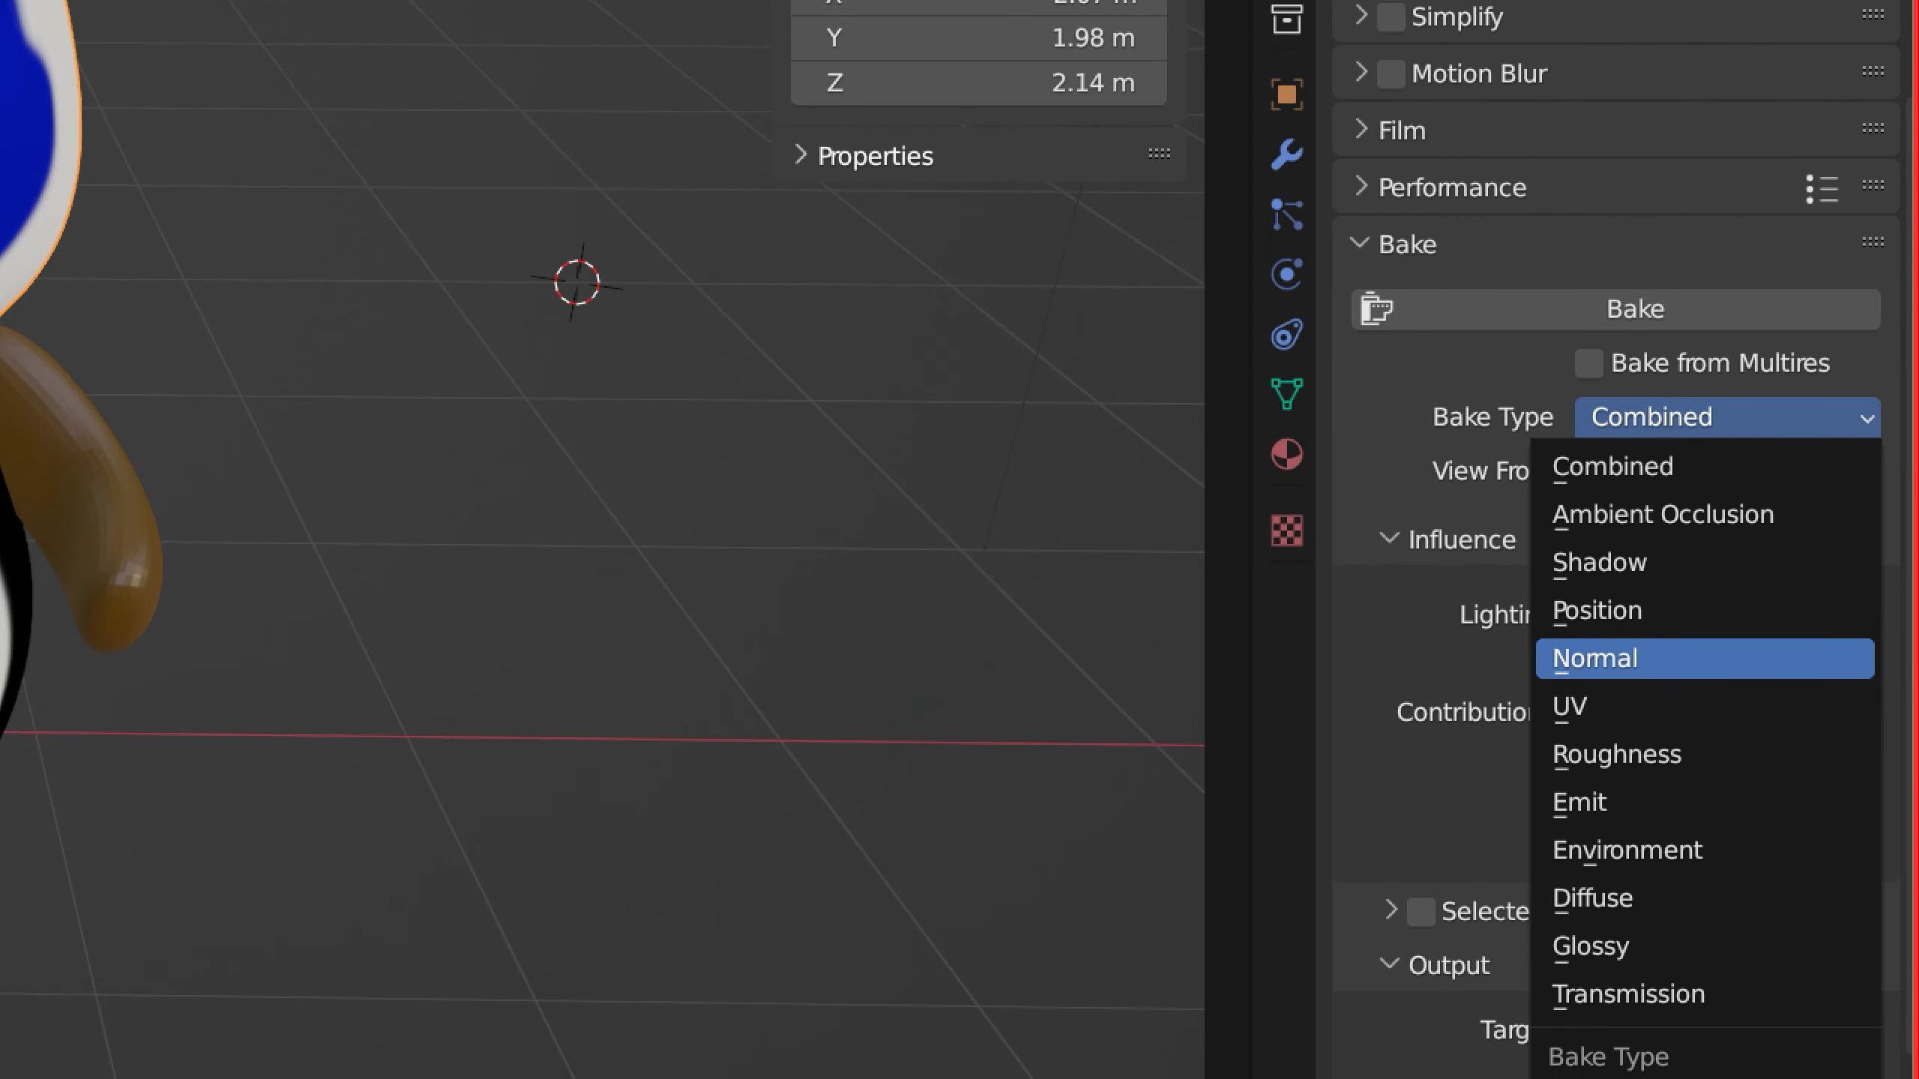
left_click_drag(1532, 930, 1638, 932)
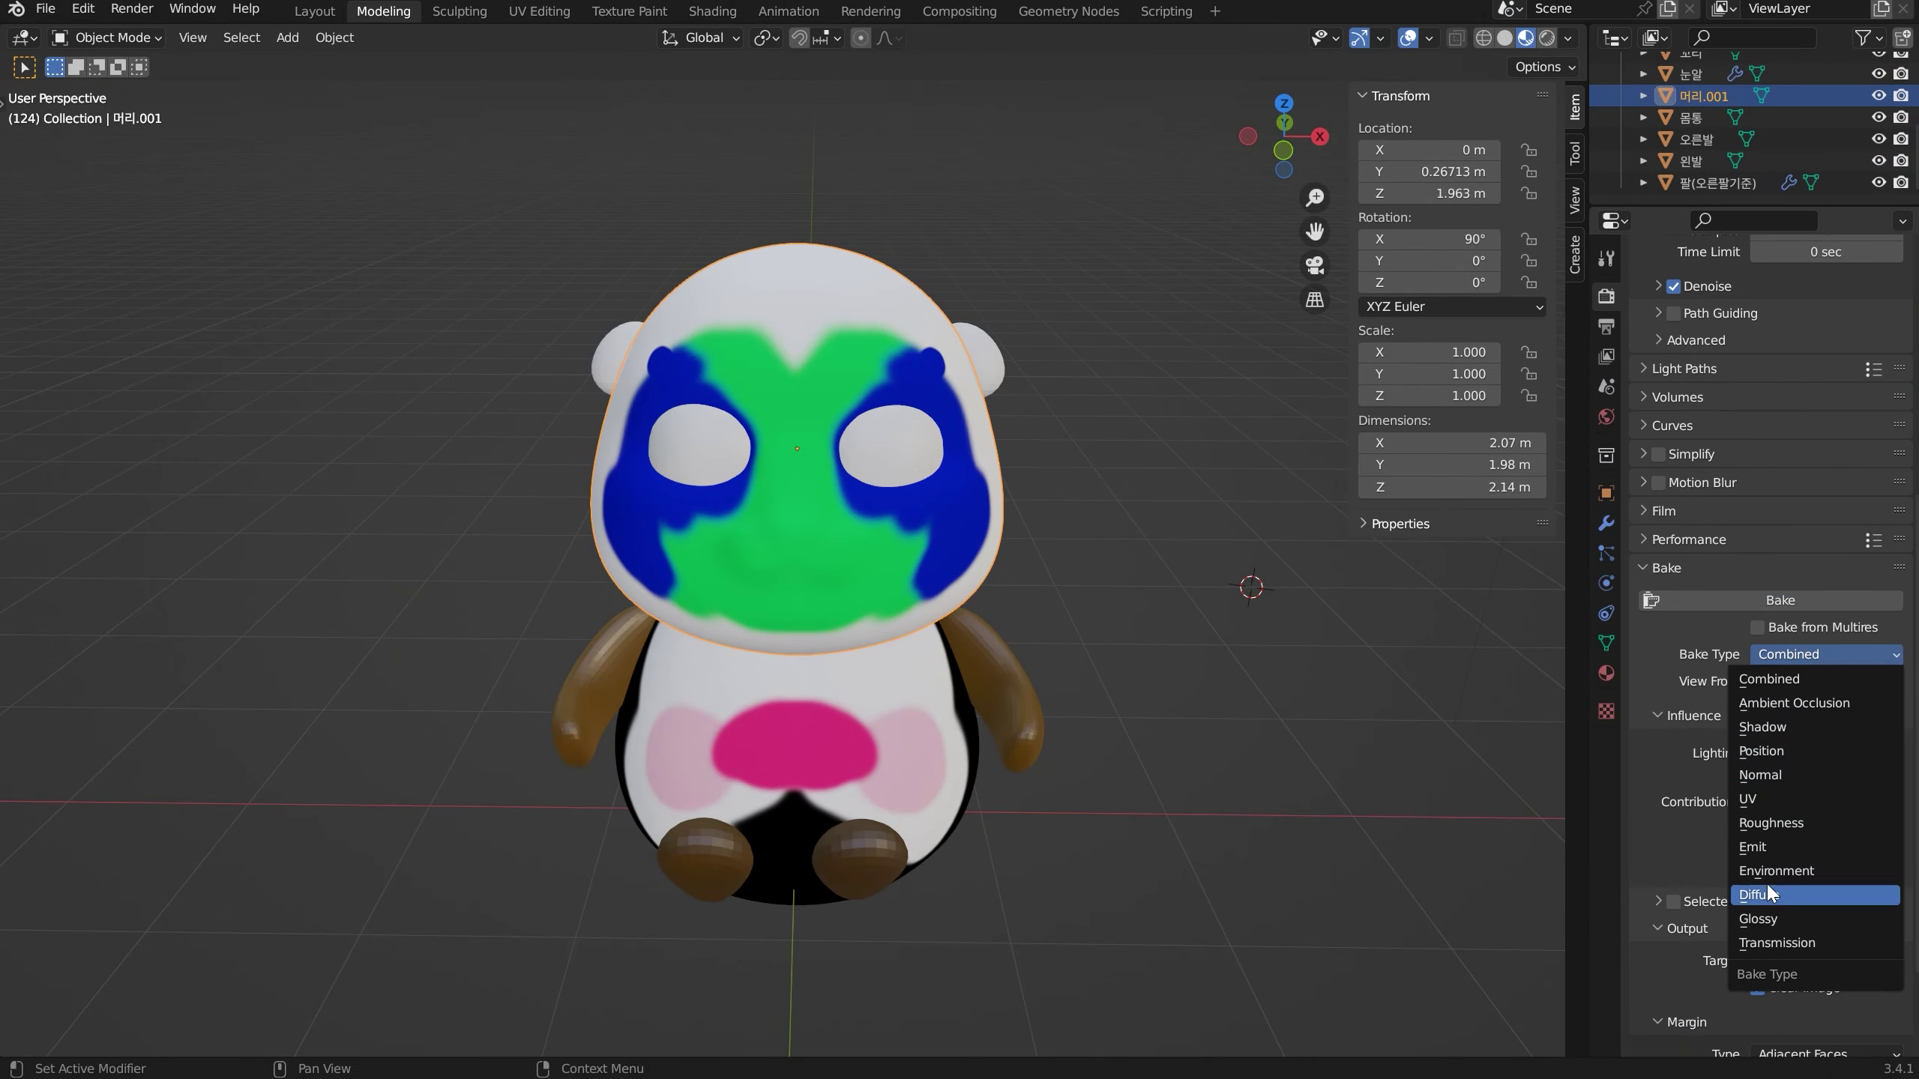
left_click(1594, 906)
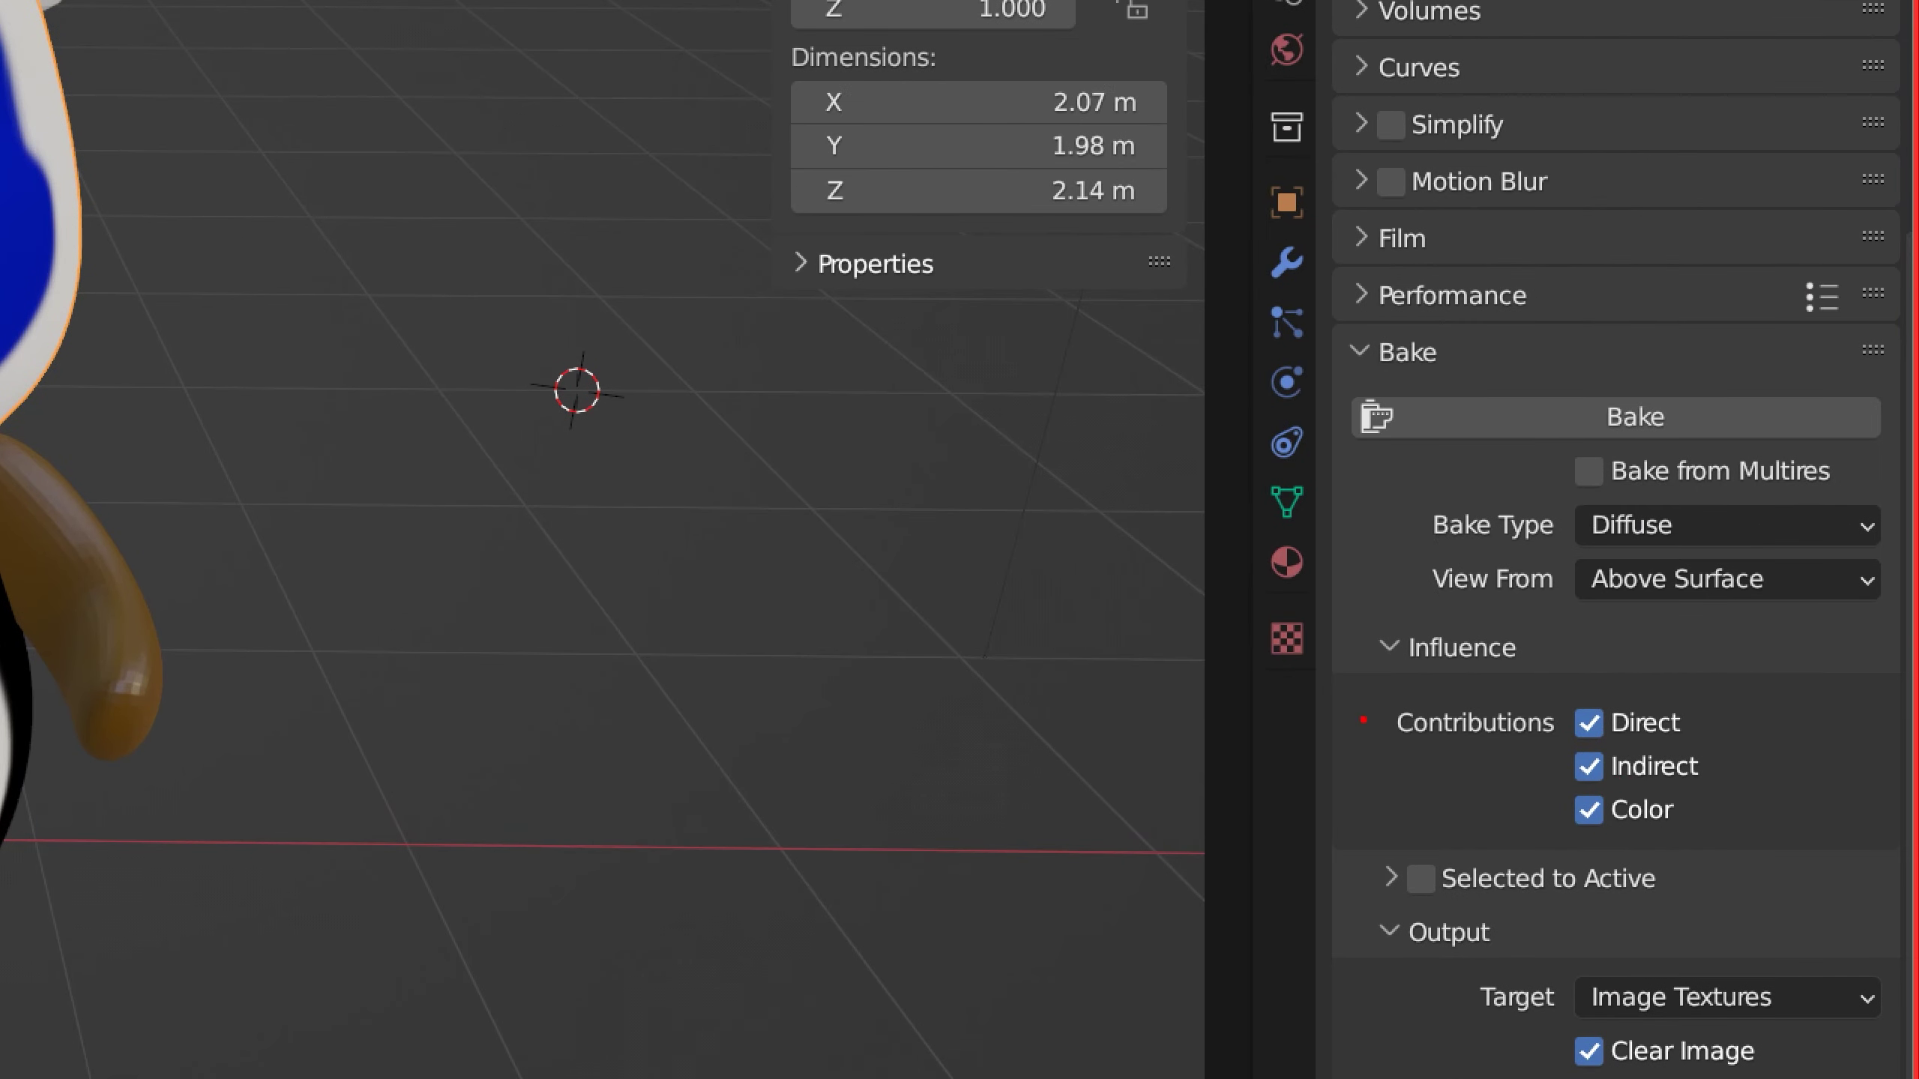
Turn off the Direct and Indirect contributions so that the diffuse bake uses only Color
left_click_drag(1407, 692, 1390, 819)
left_click_drag(1600, 858, 1659, 841)
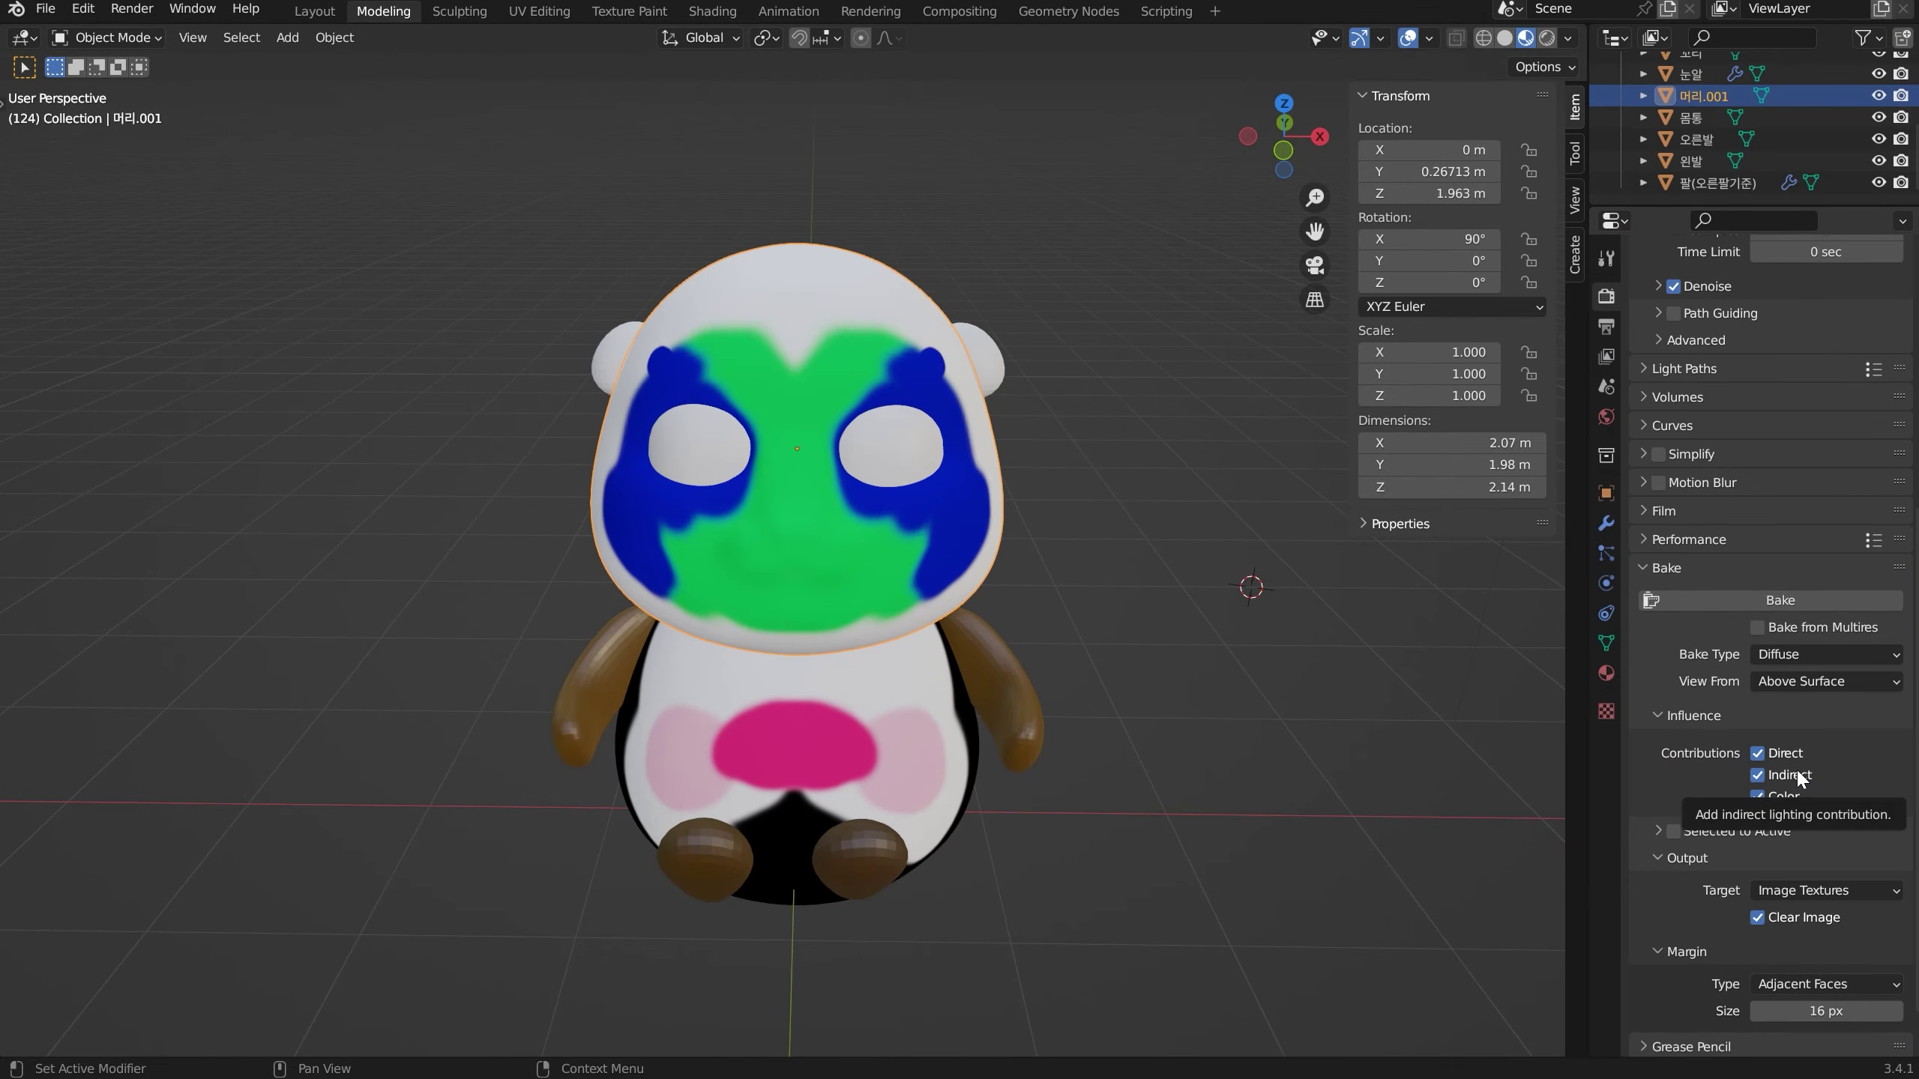
left_click(1591, 767)
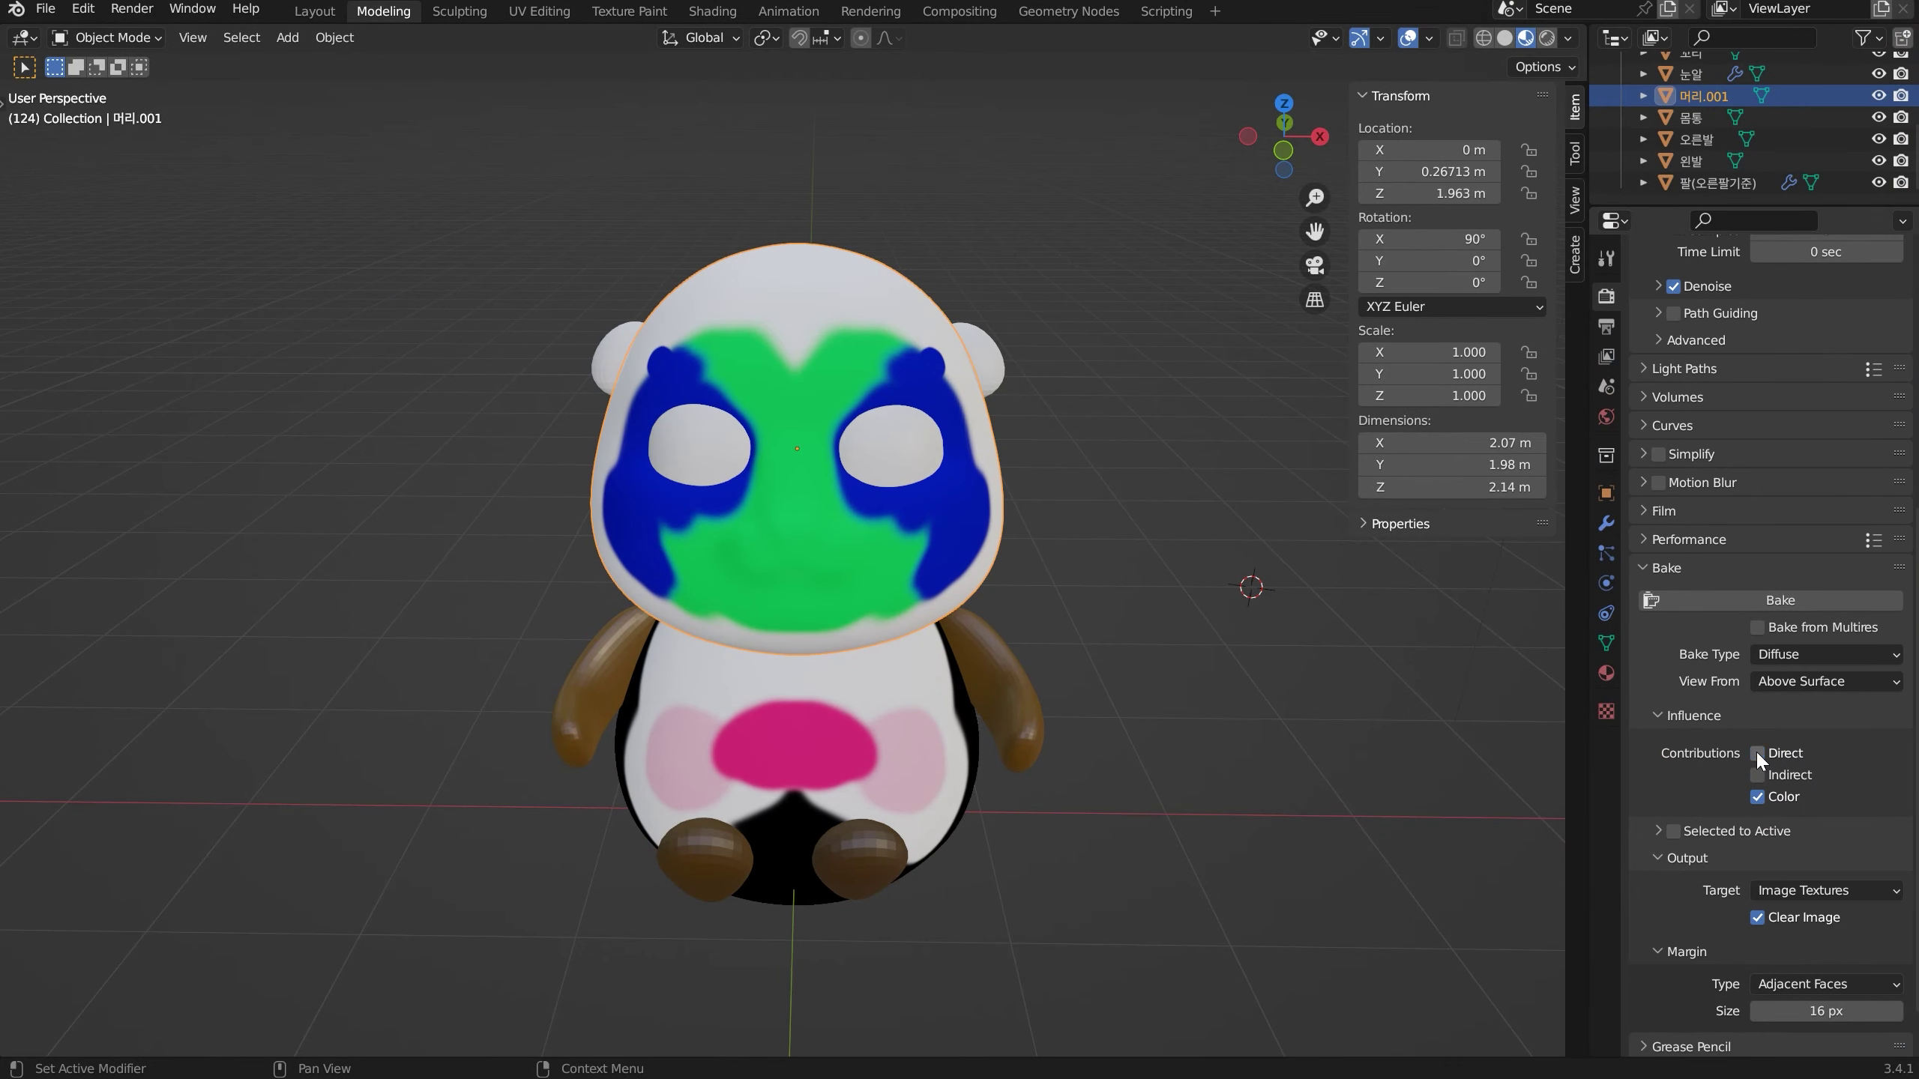
Set the bake margin size to 4 px, keeping the Adjacent Faces type
scroll(1672, 889, "down", 2)
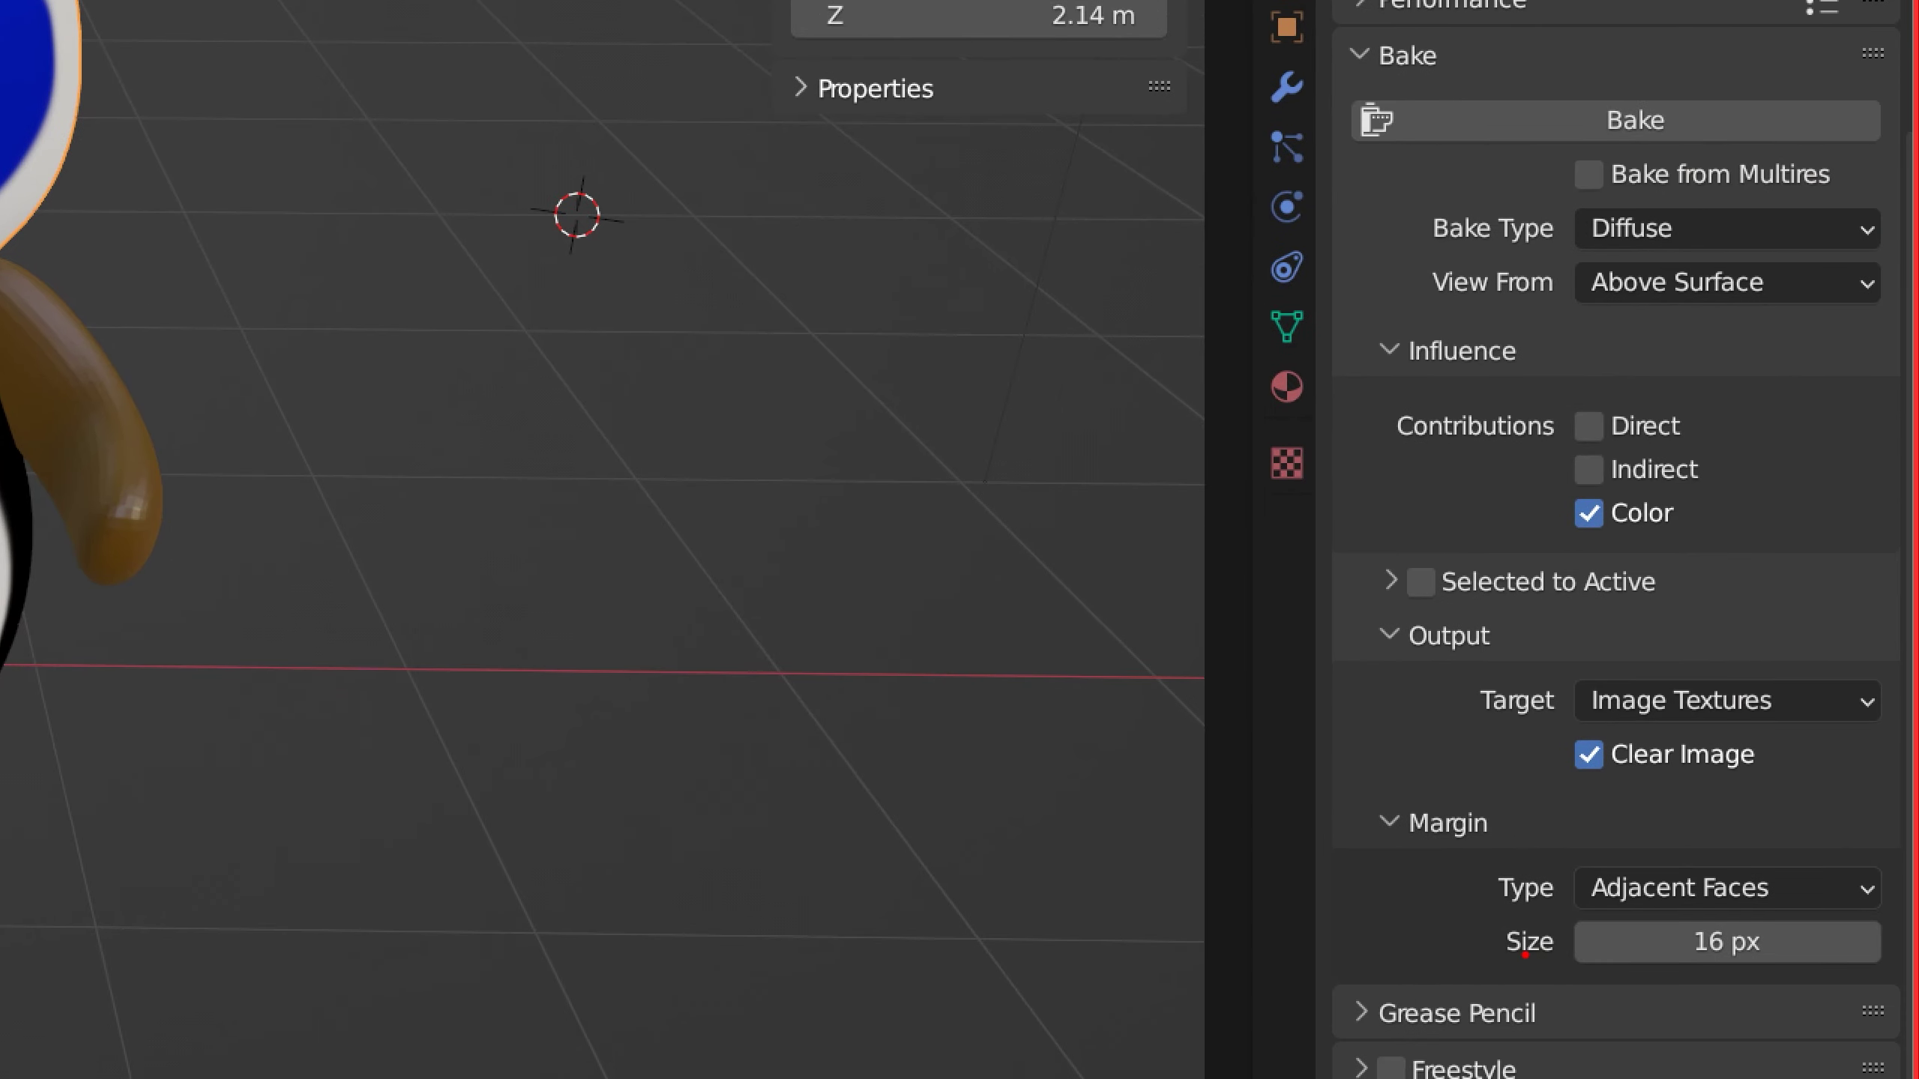
left_click_drag(1438, 837, 1450, 964)
mouse_move(1132, 663)
left_mouse_down()
mouse_move(944, 744)
mouse_move(1098, 803)
mouse_move(1149, 665)
mouse_move(965, 601)
mouse_move(1004, 597)
mouse_move(976, 596)
mouse_move(918, 674)
mouse_move(943, 786)
mouse_move(1003, 824)
mouse_move(1152, 826)
mouse_move(1194, 756)
mouse_move(1139, 614)
mouse_move(1026, 605)
left_mouse_up()
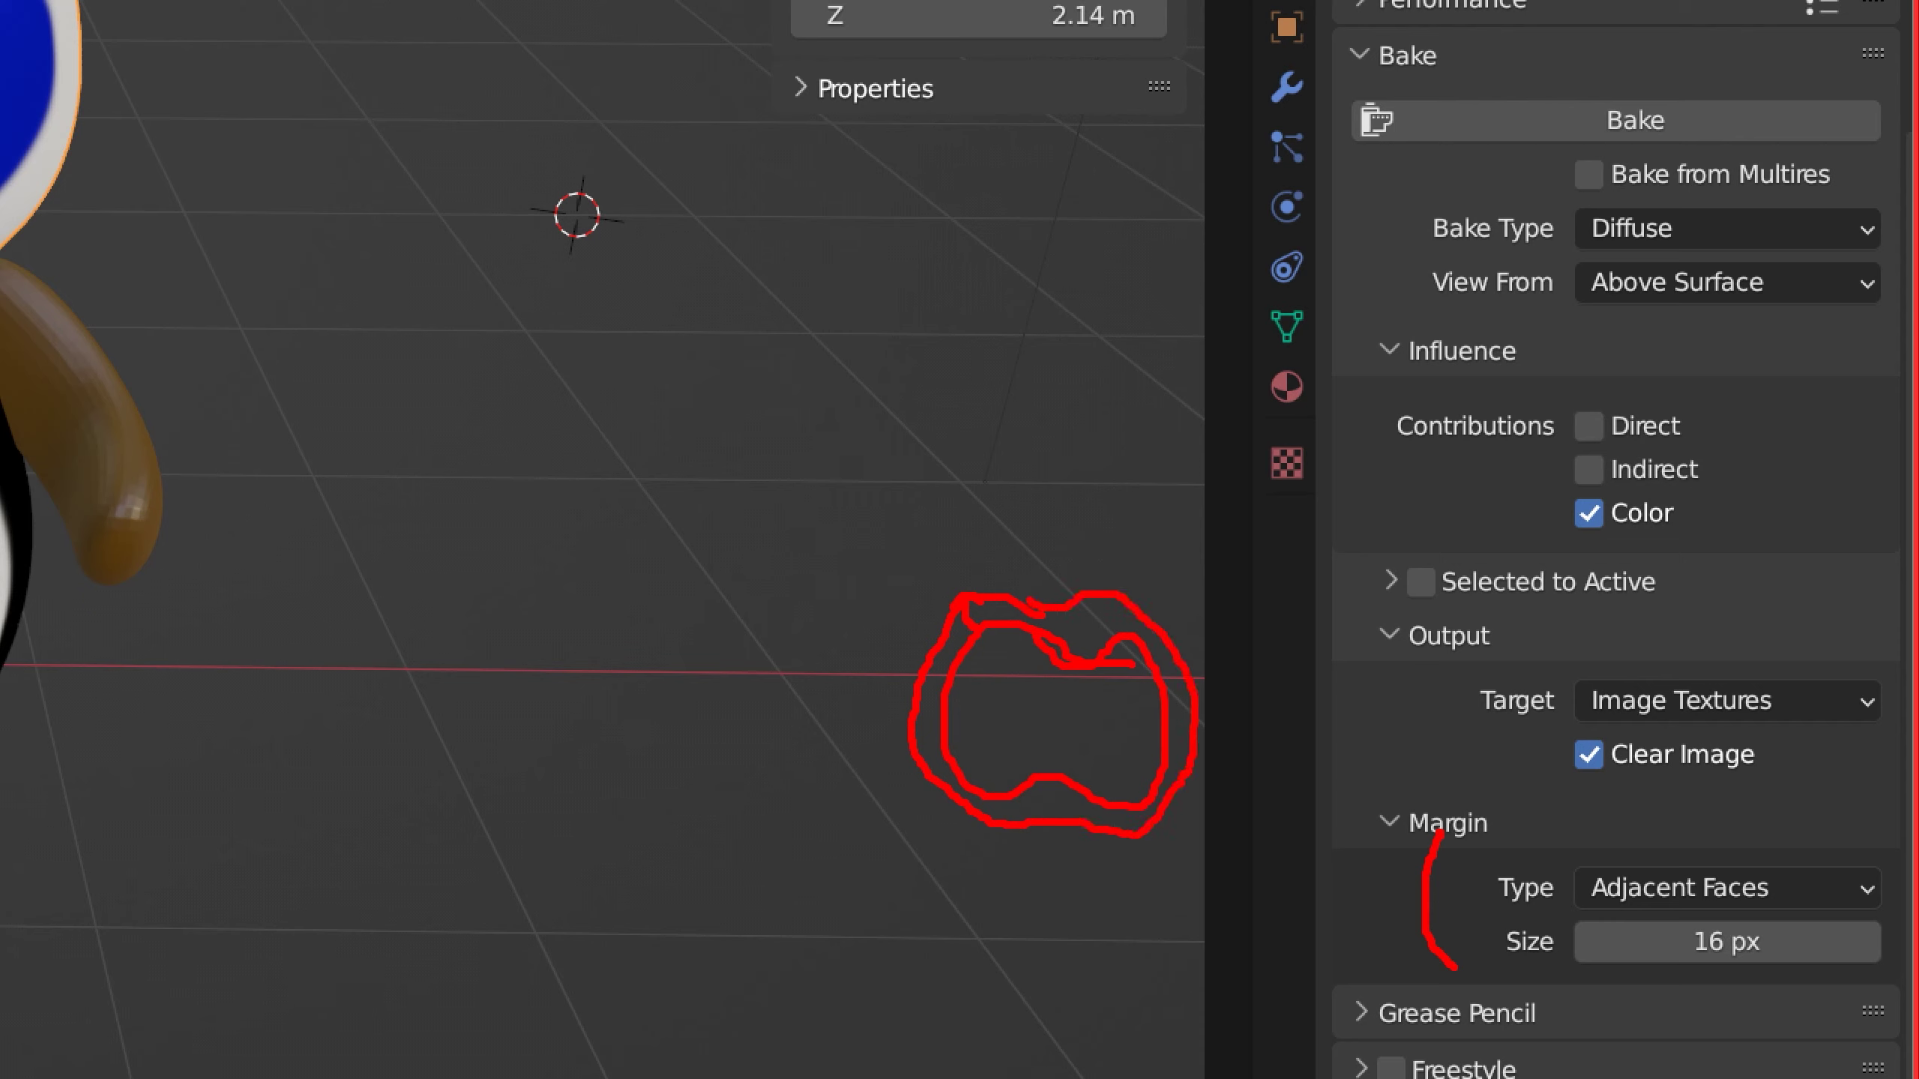
left_click_drag(914, 311, 865, 487)
mouse_move(879, 216)
left_mouse_down()
mouse_move(920, 308)
mouse_move(1008, 285)
left_mouse_up()
mouse_move(846, 210)
left_mouse_down()
mouse_move(905, 285)
mouse_move(1076, 273)
left_mouse_up()
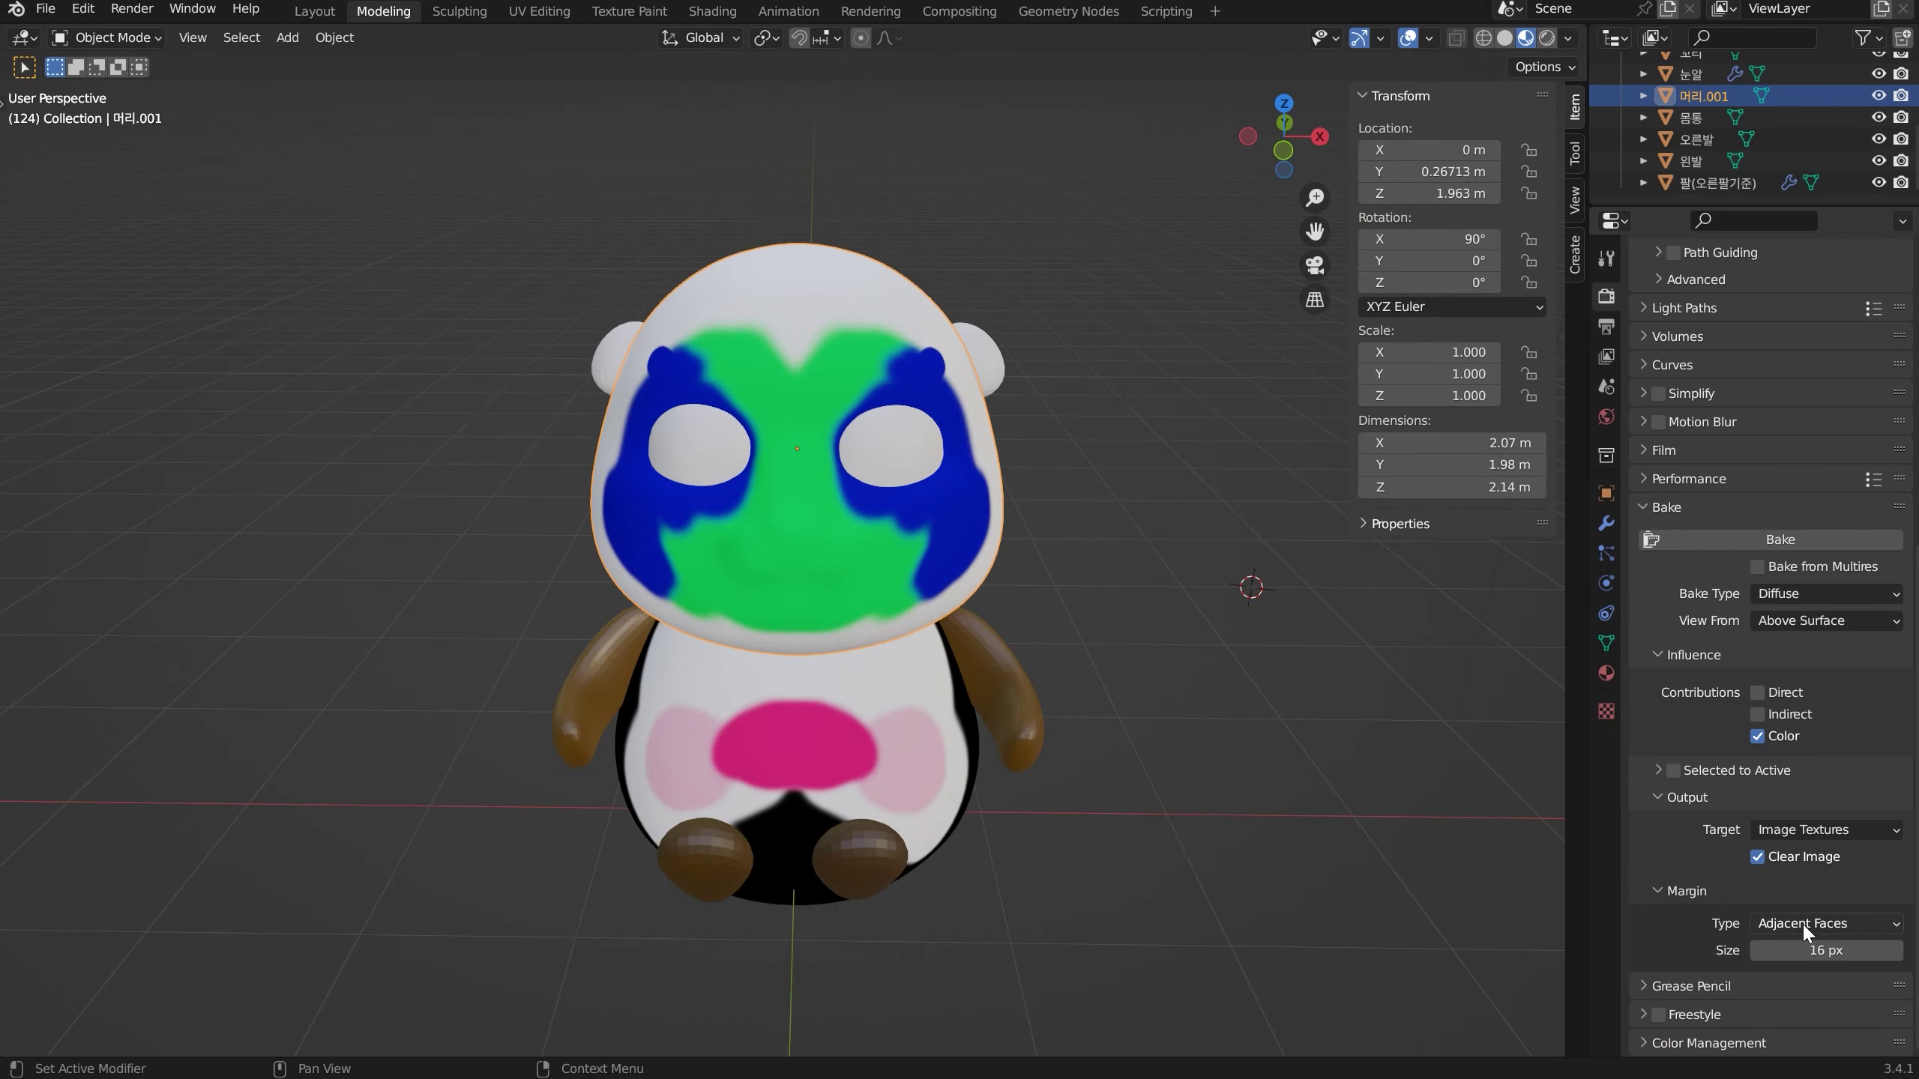
left_click(1729, 937)
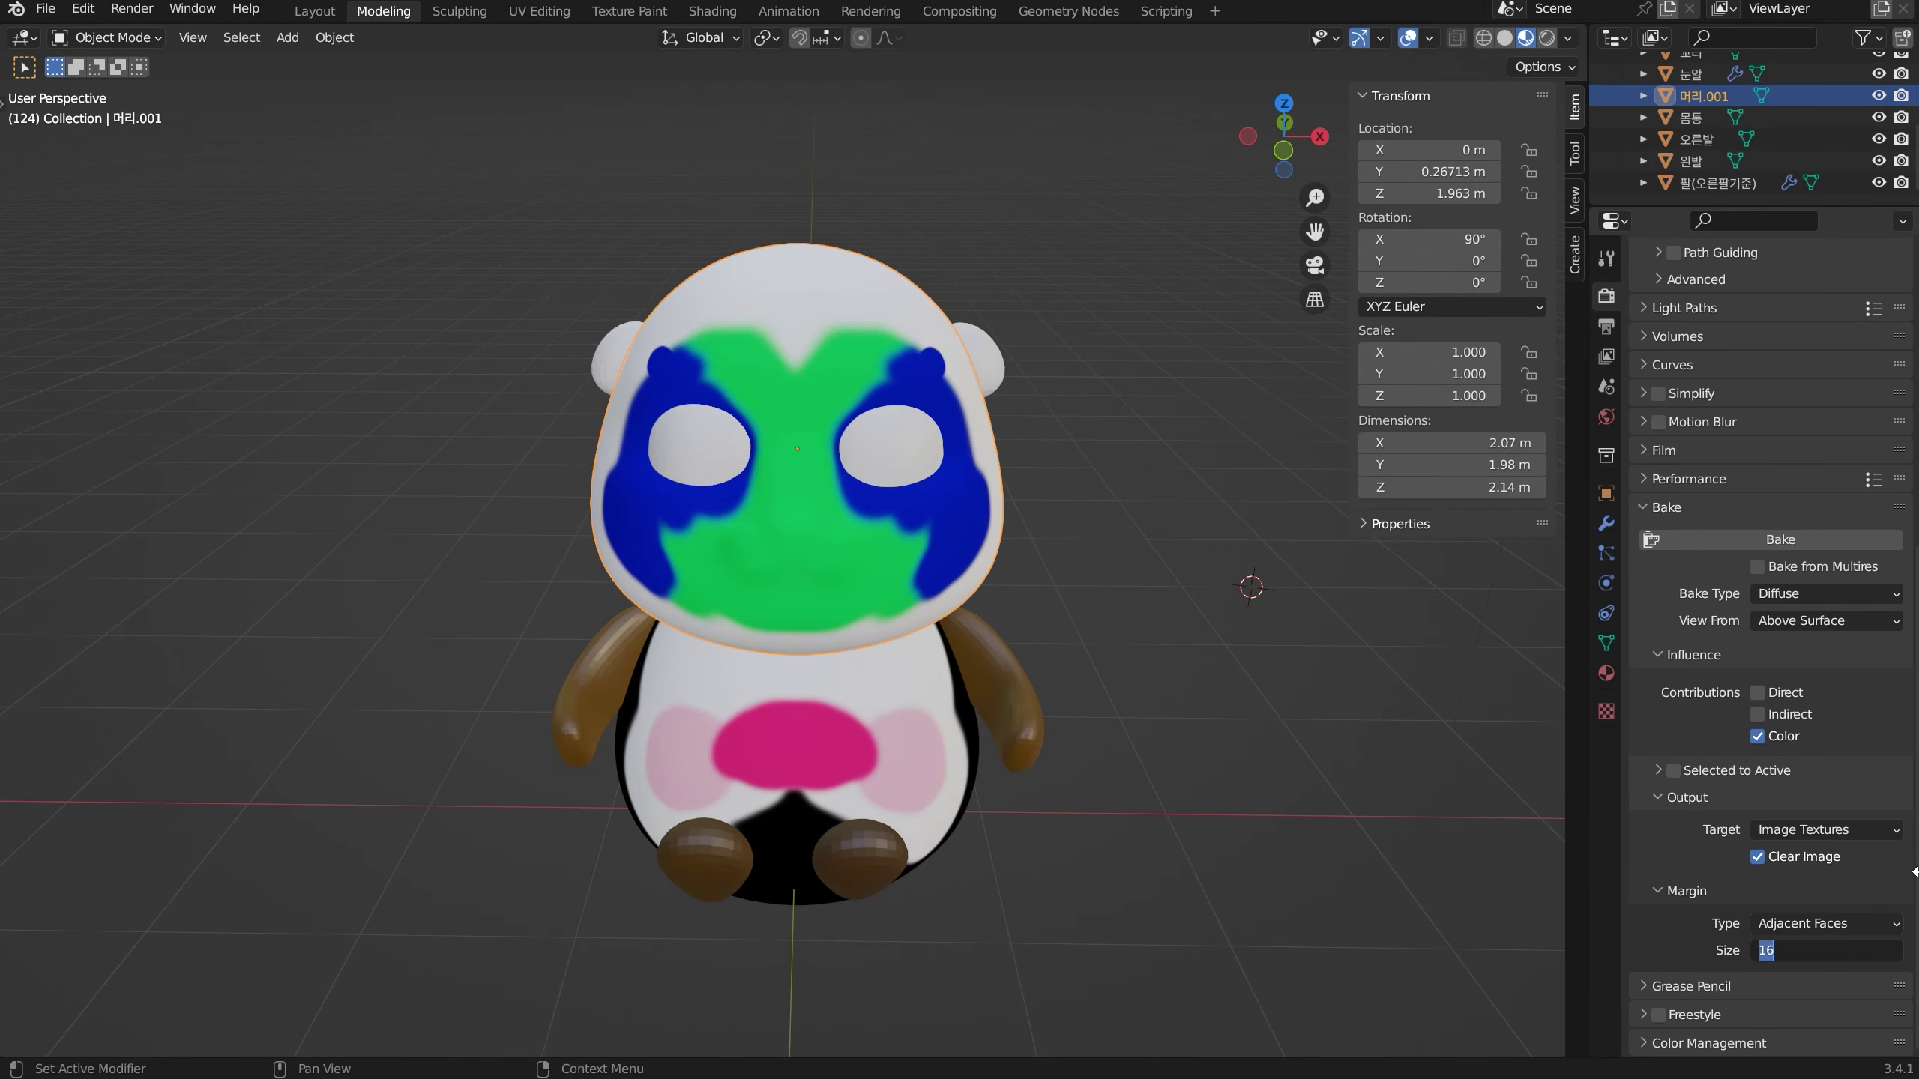
type("54")
key("Return")
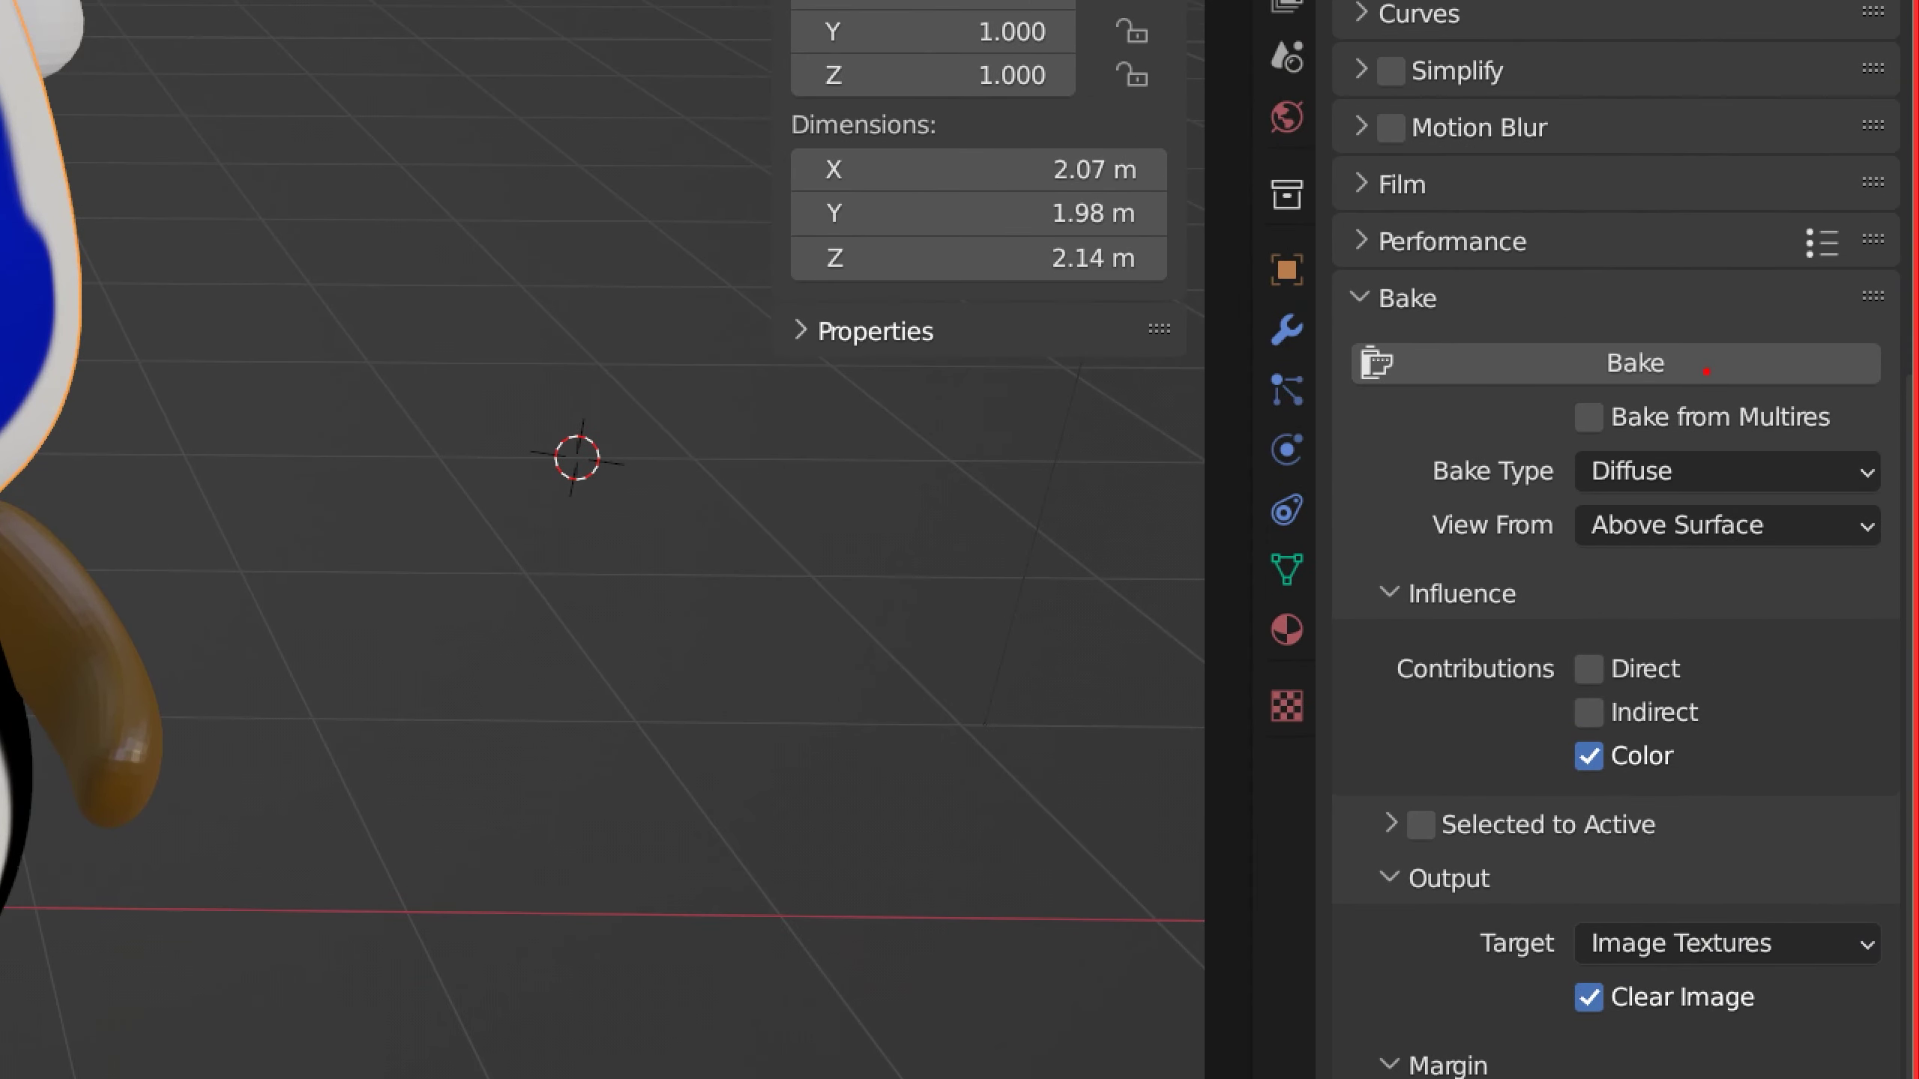
Bake the head's diffuse color into the new image texture
mouse_move(1706, 371)
left_mouse_down()
mouse_move(1602, 402)
mouse_move(1644, 300)
mouse_move(1686, 342)
left_mouse_up()
key("Escape")
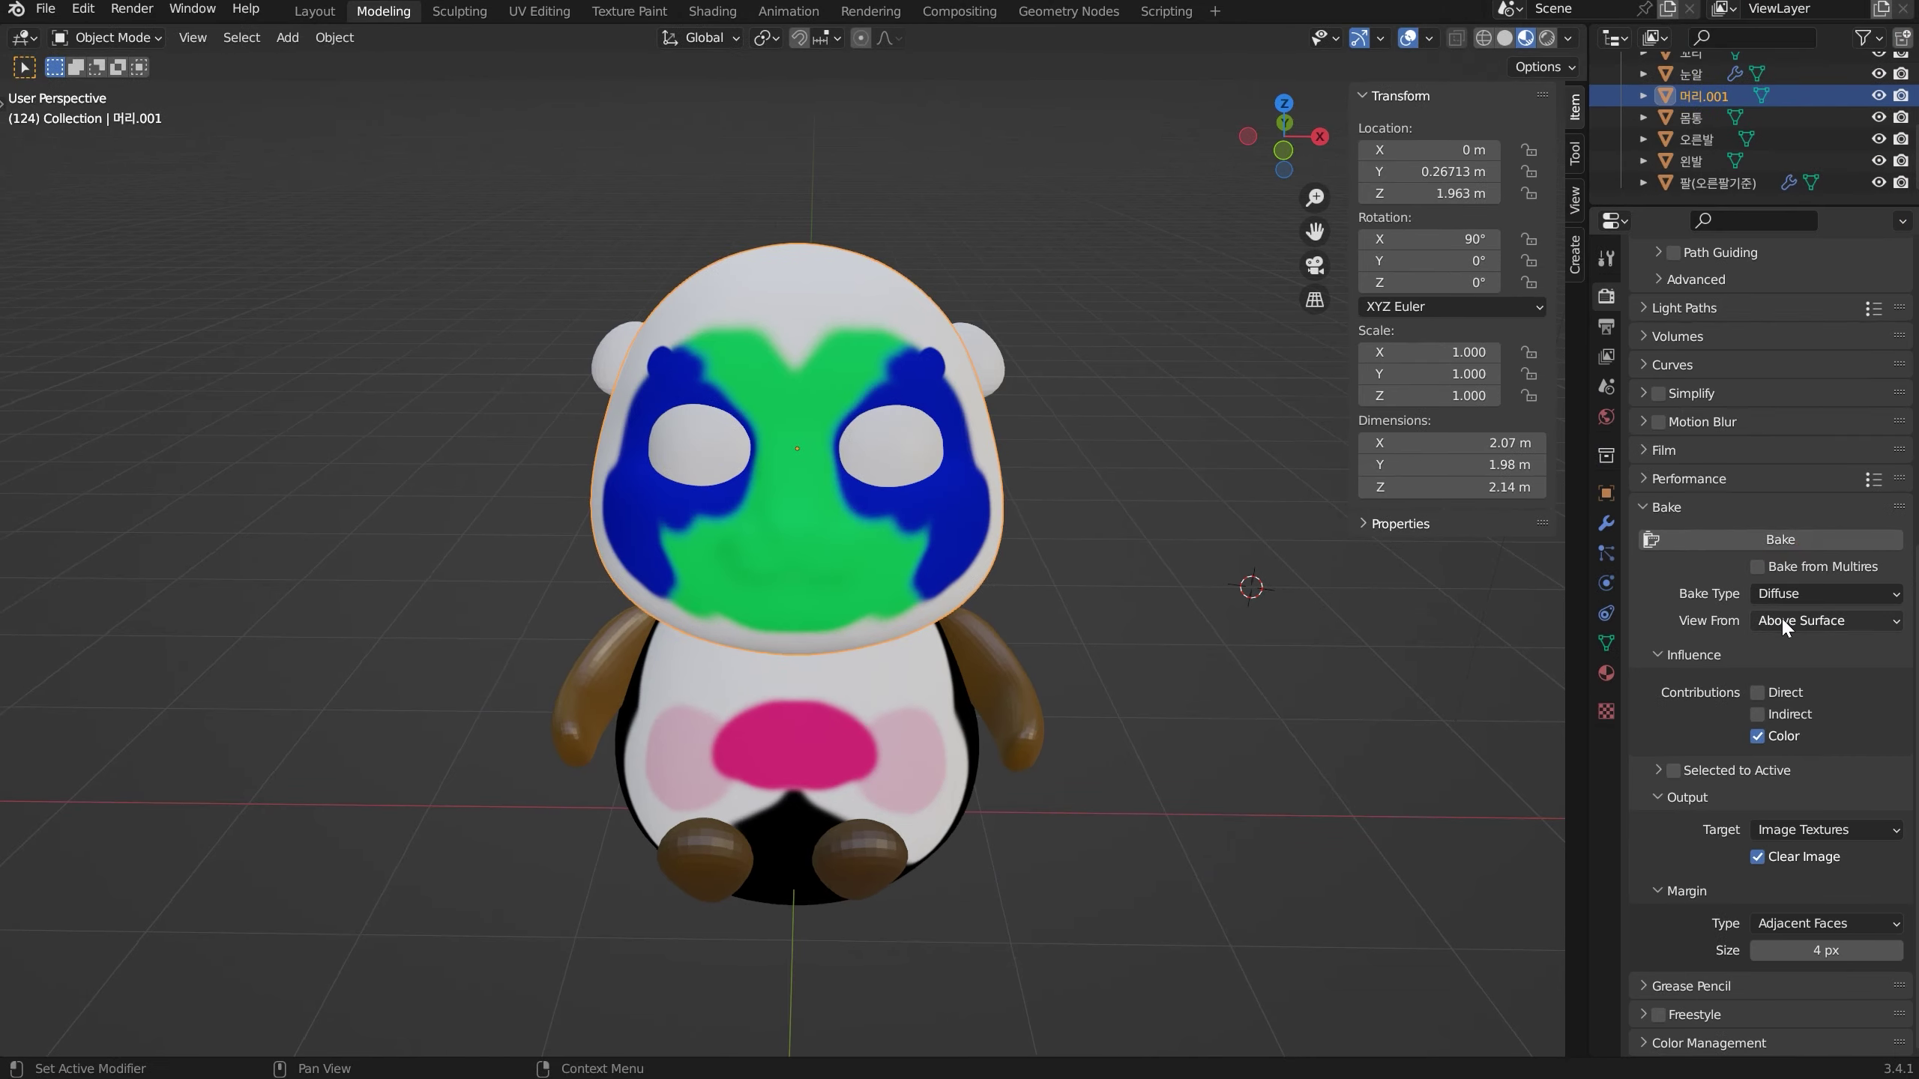
left_click(1783, 541)
Connect the baked image texture's Color output to the head material's Base Color input, replacing the Color Attribute link
left_click(695, 9)
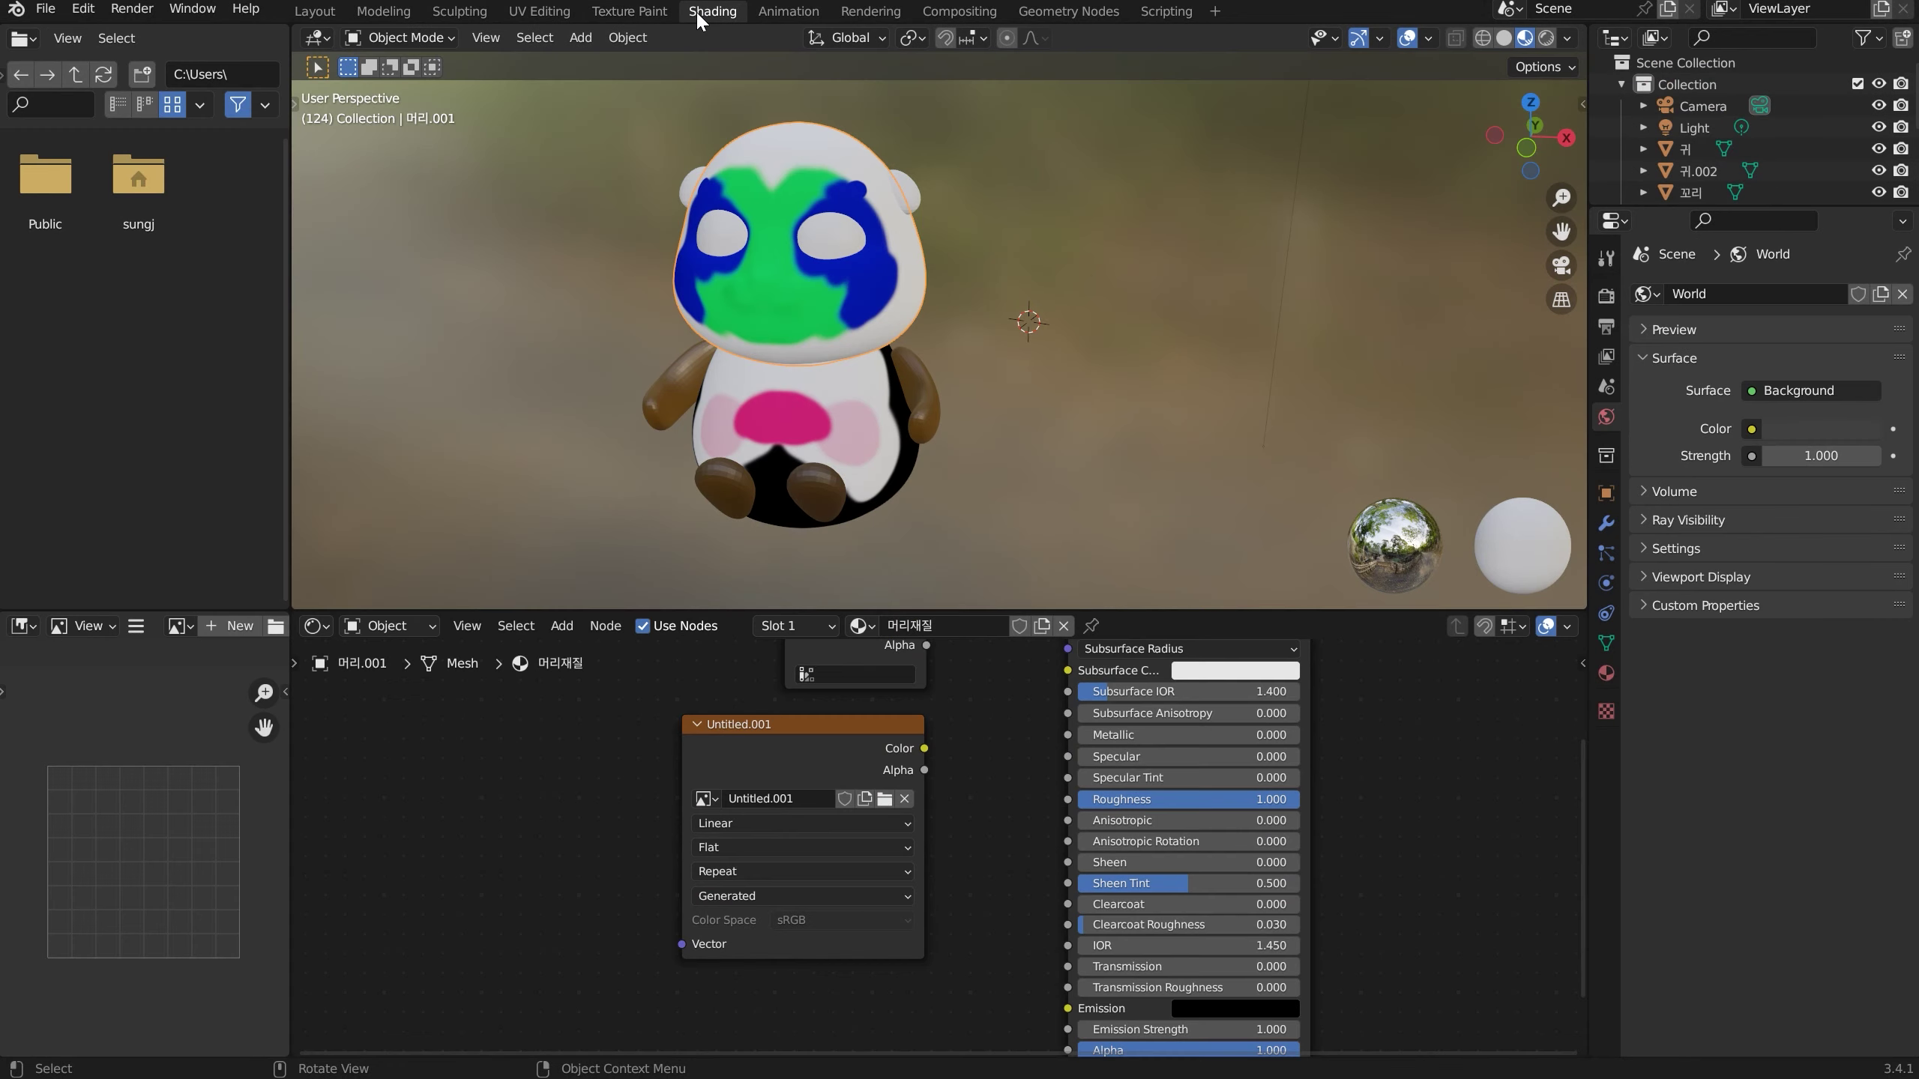
scroll(923, 784, "down", 2)
scroll(923, 784, "up", 2)
middle_click_drag(923, 784, 794, 905)
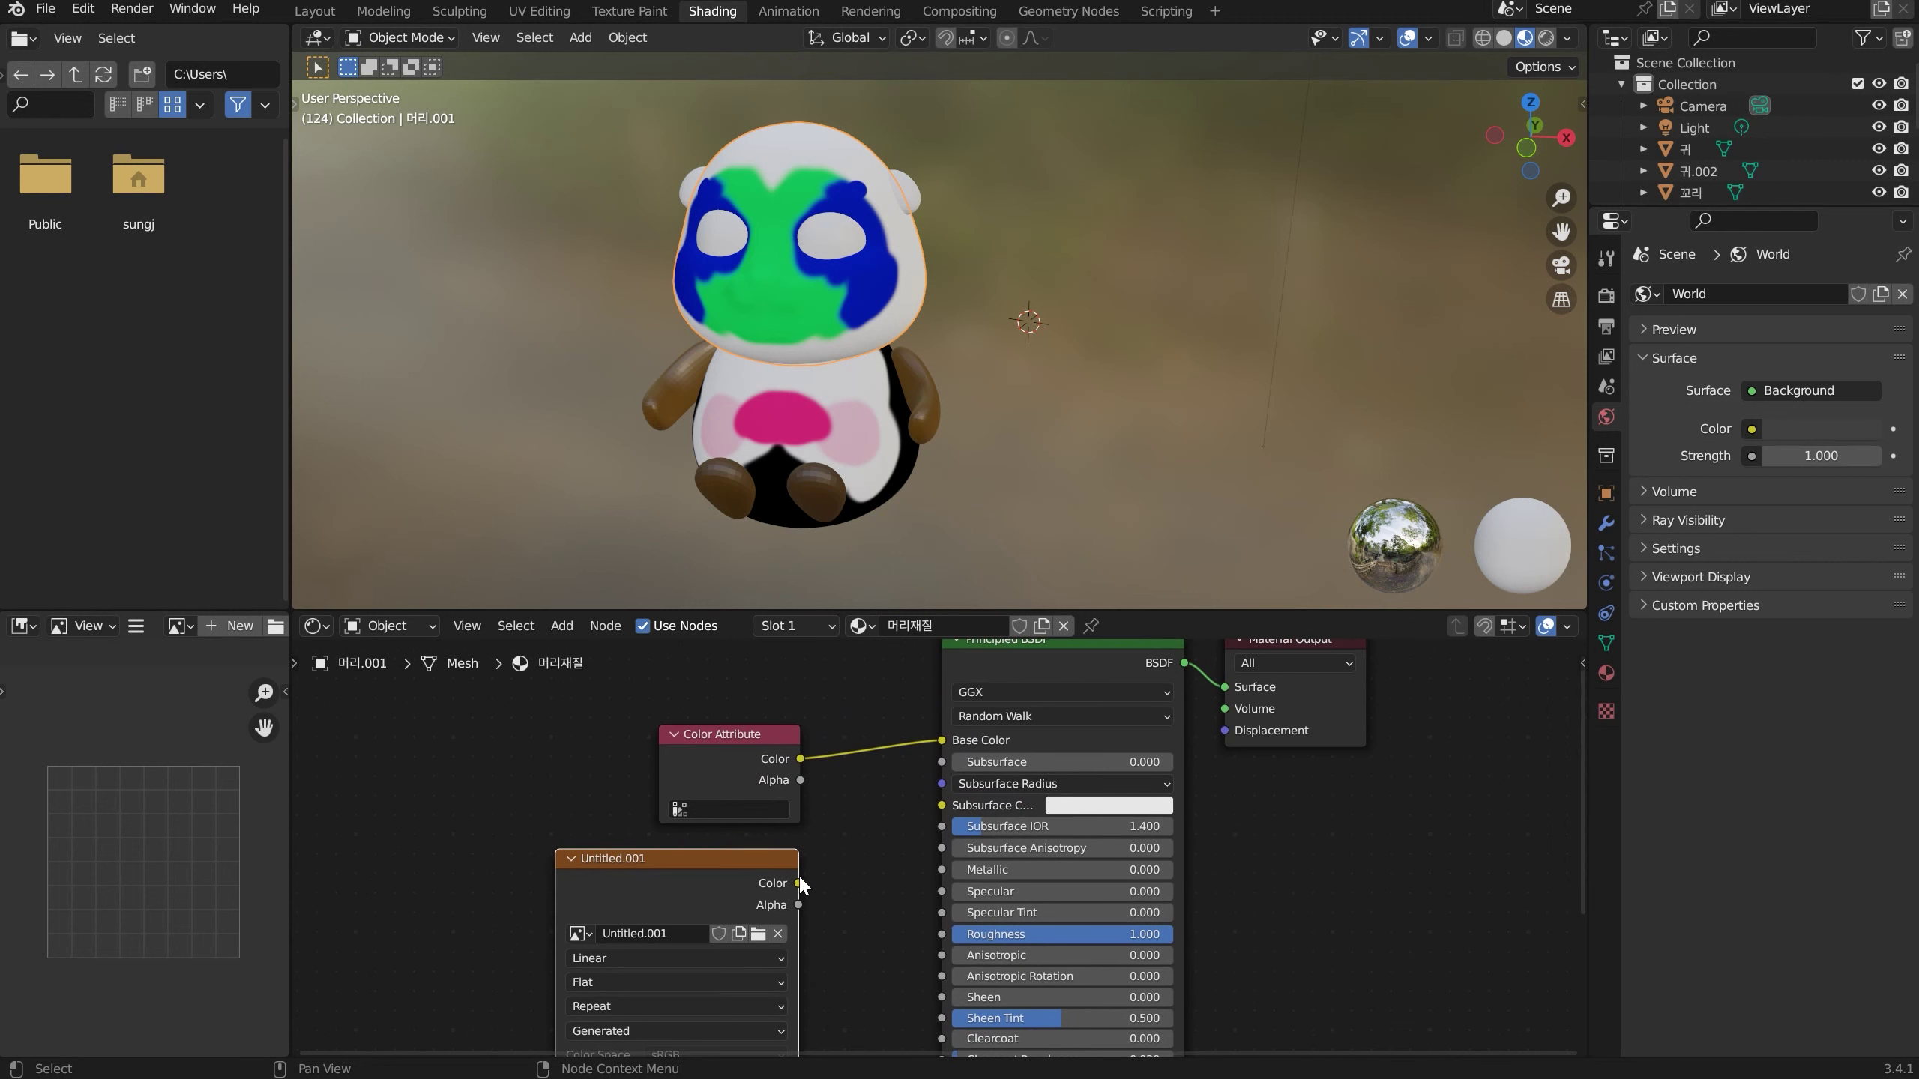
left_click_drag(798, 883, 939, 743)
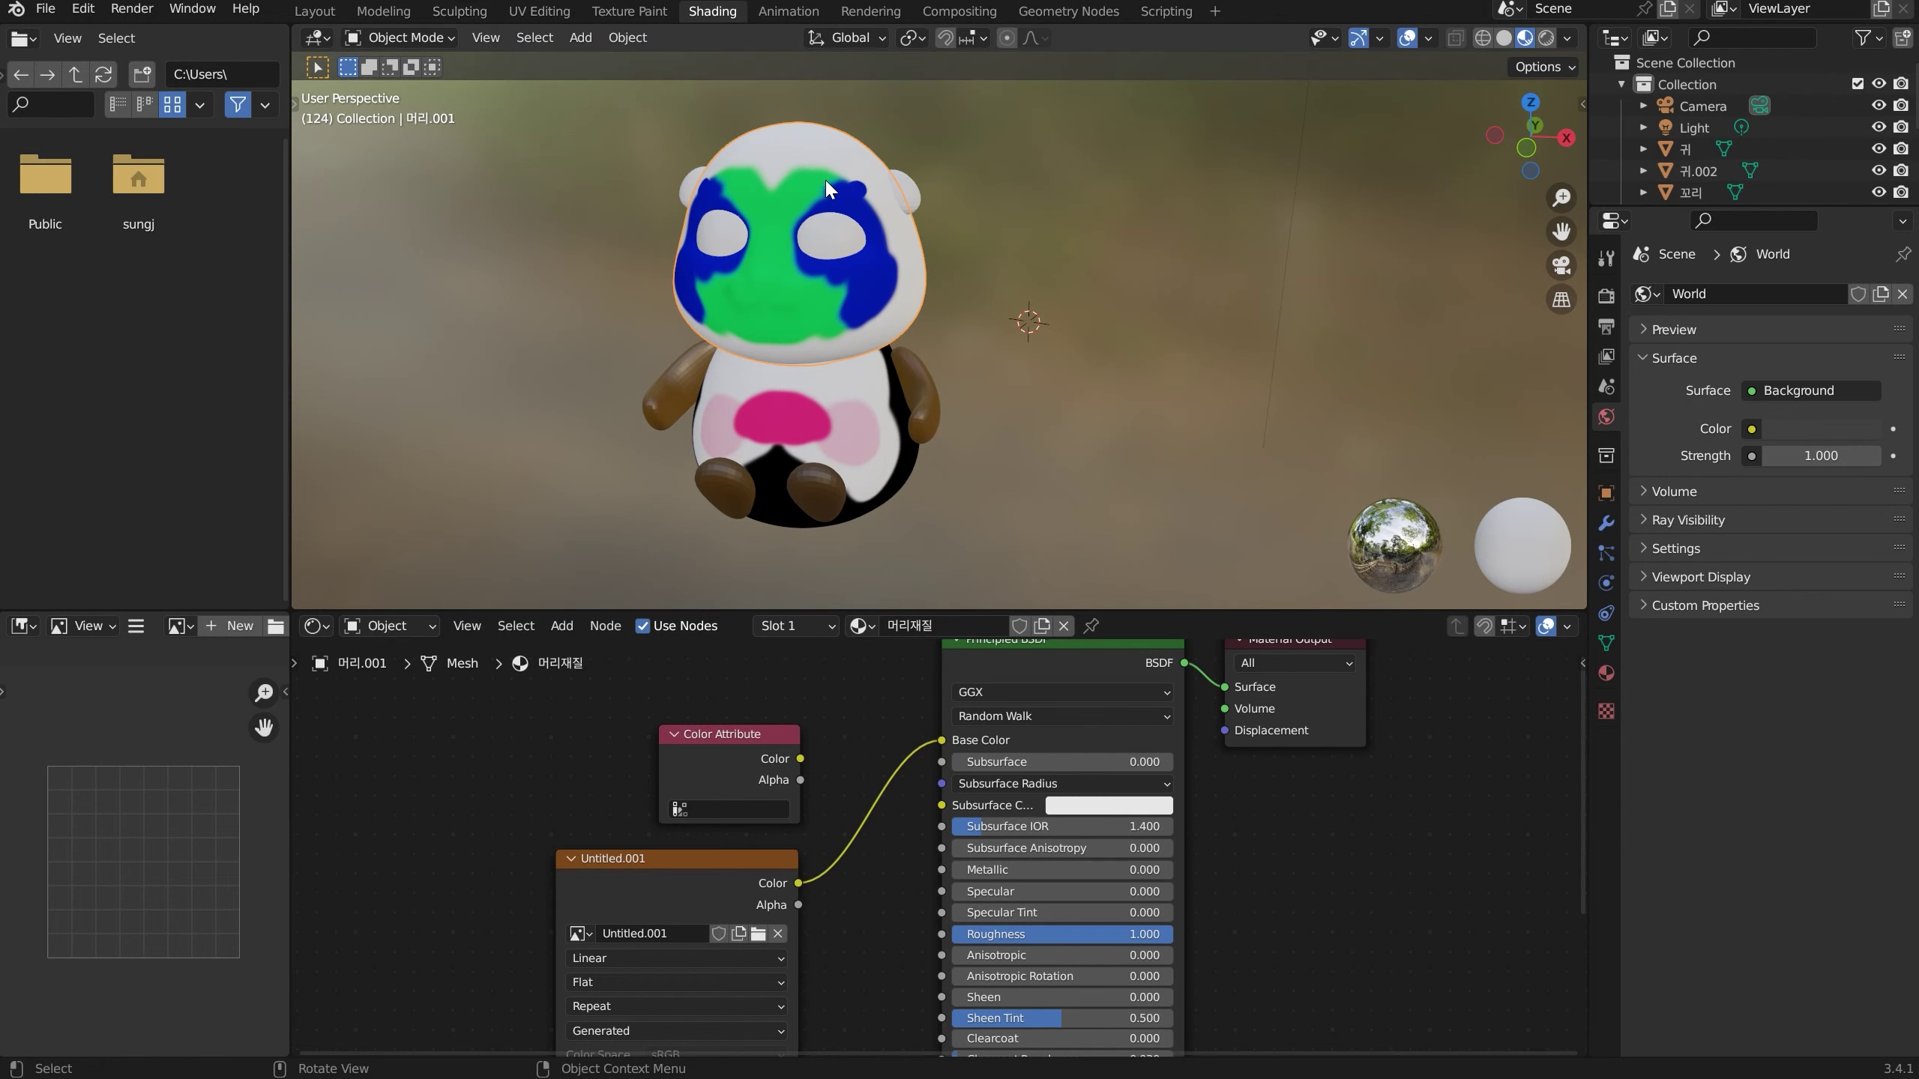
scroll(831, 189, "up", 2)
middle_click_drag(848, 201, 811, 242)
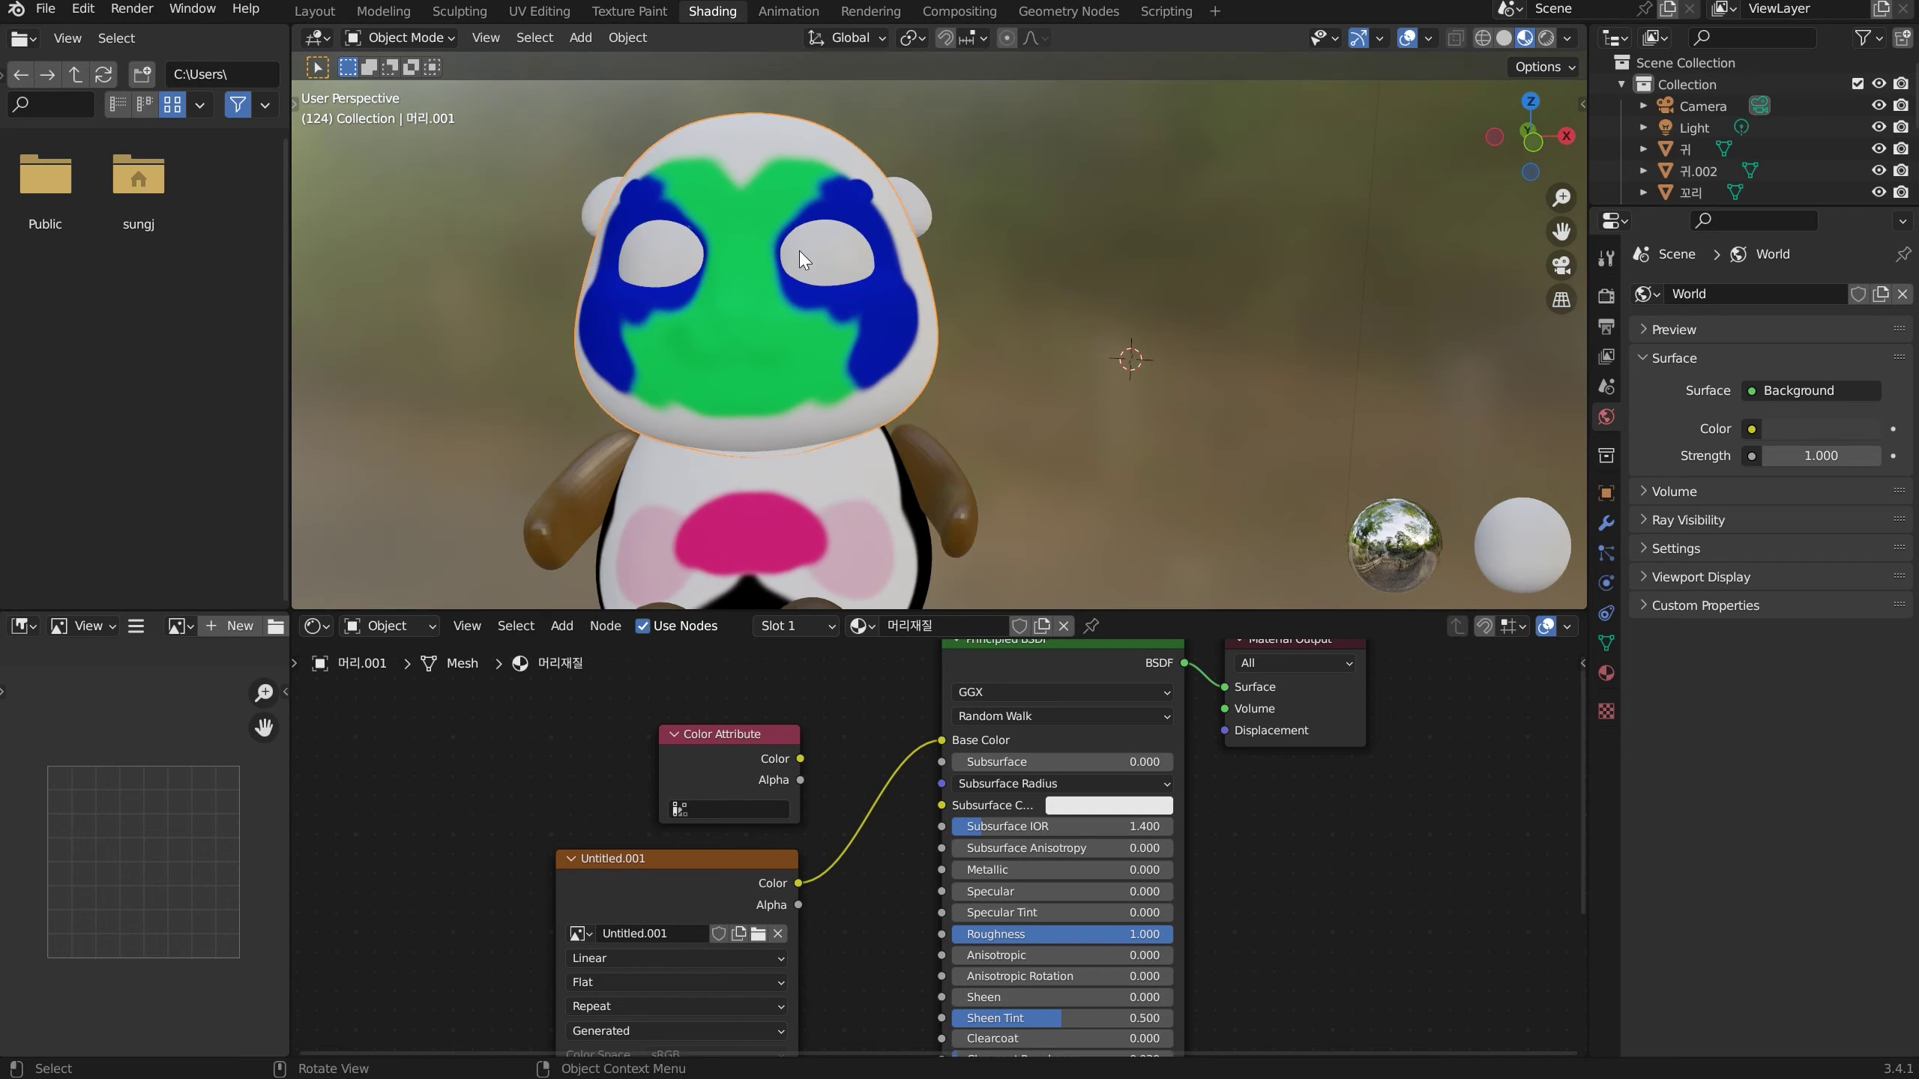
scroll(763, 308, "up", 5)
middle_click_drag(761, 308, 567, 350)
scroll(752, 324, "down", 5)
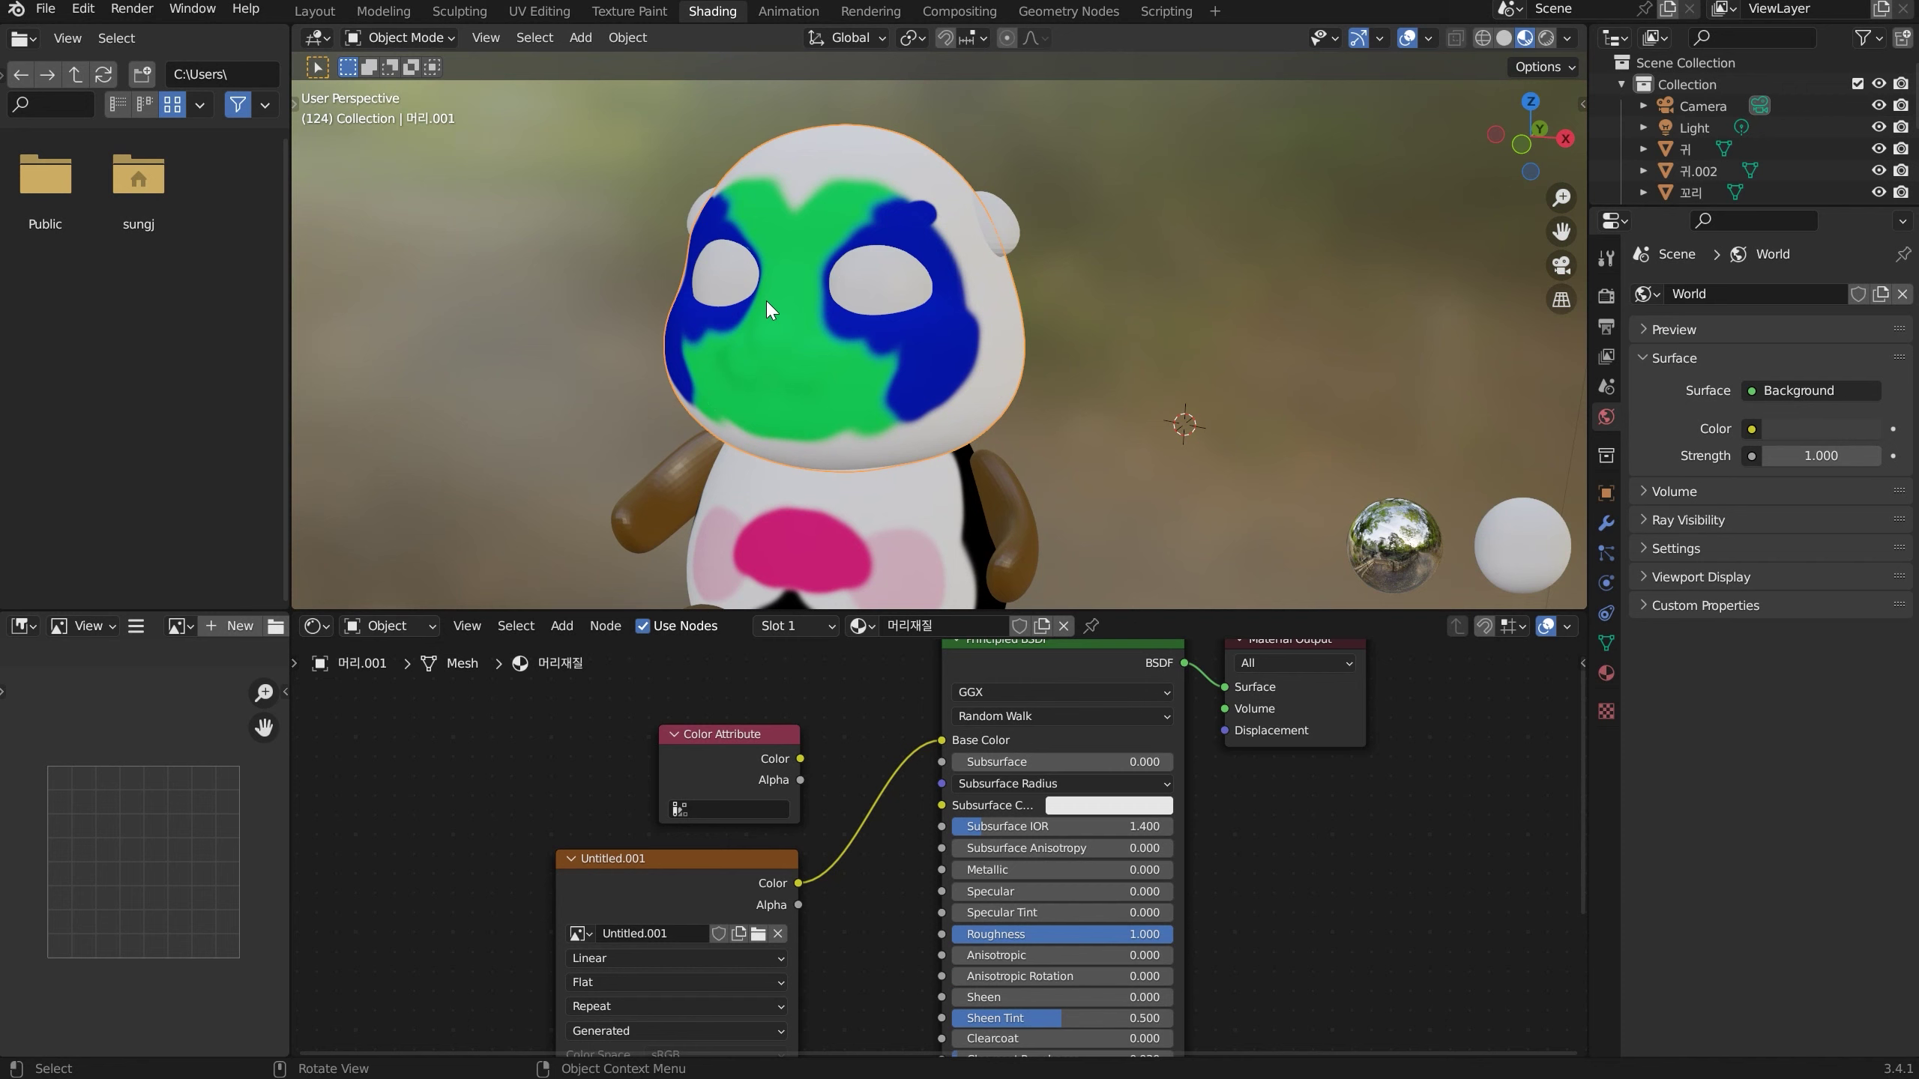
Export the whole character as a Wavefront OBJ named sample03.obj to the desktop from Object Mode
left_click(383, 10)
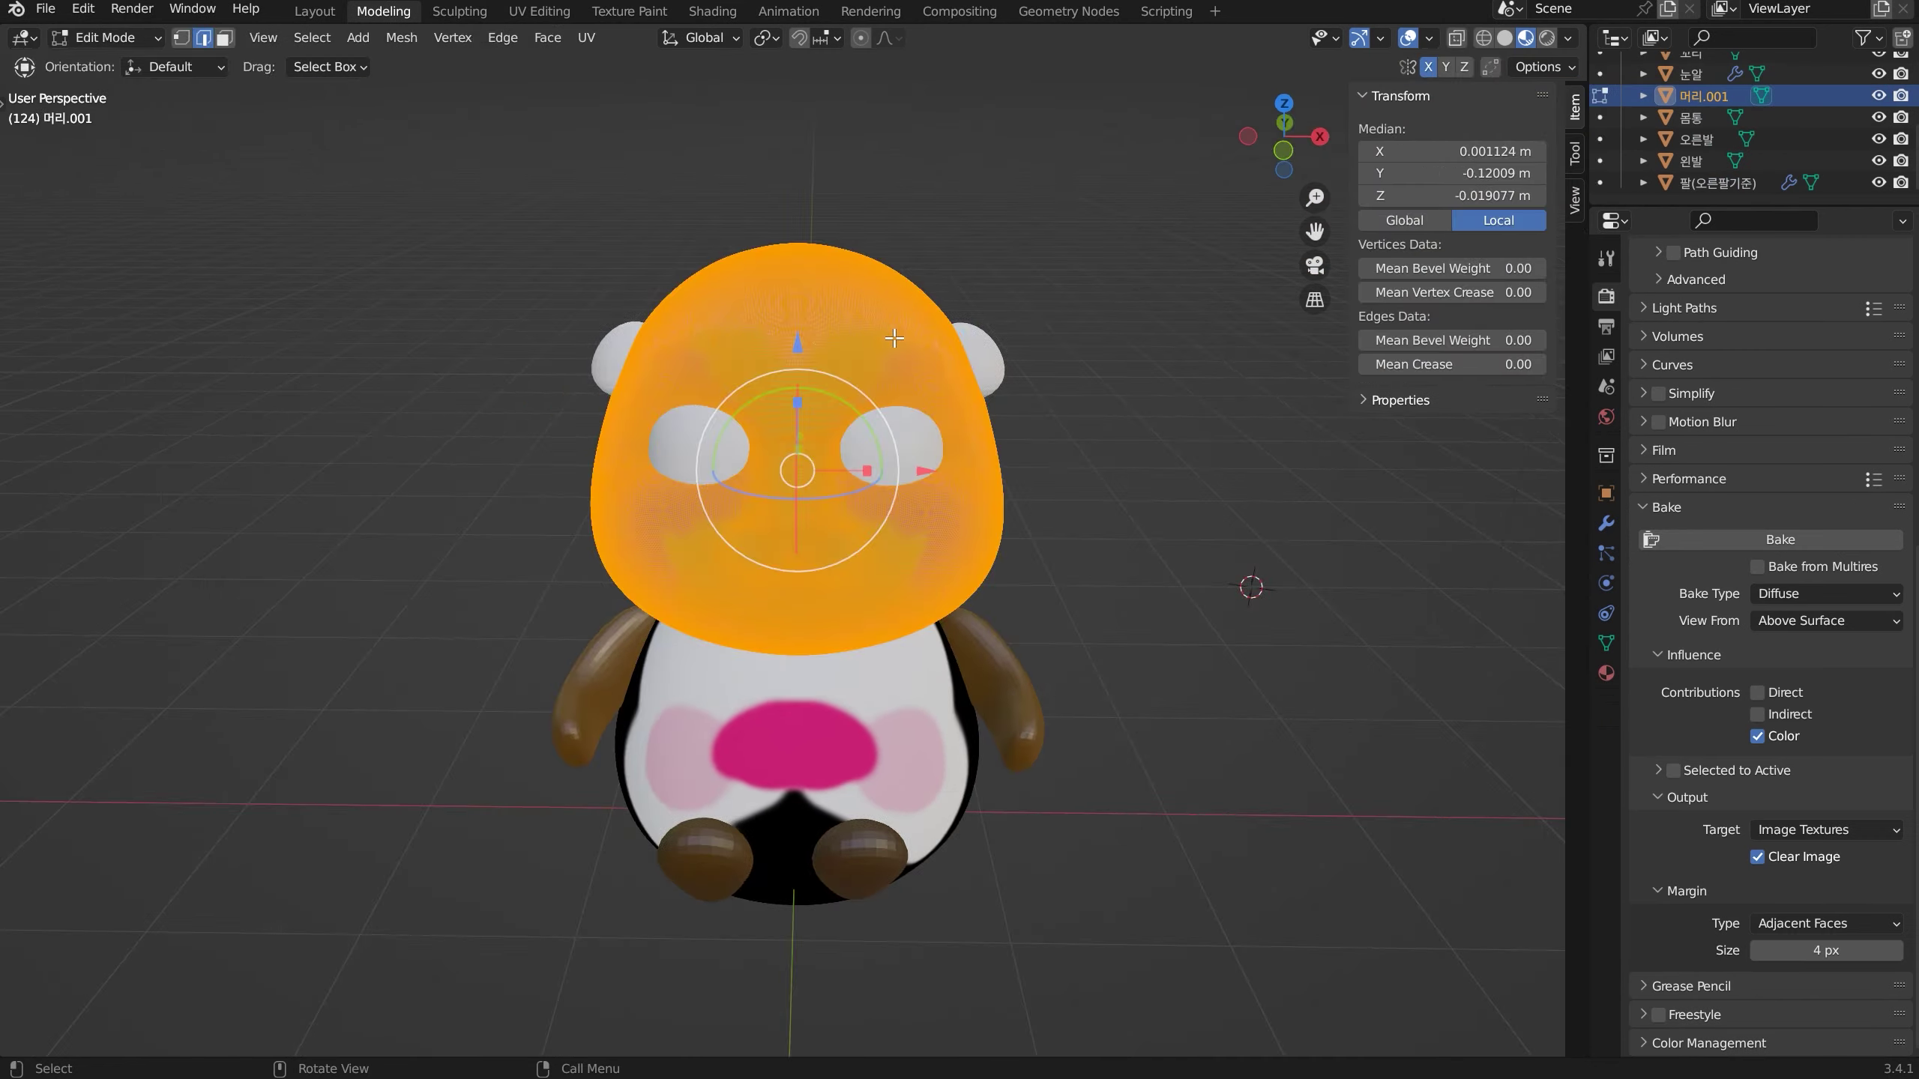
key("Tab")
left_click(45, 9)
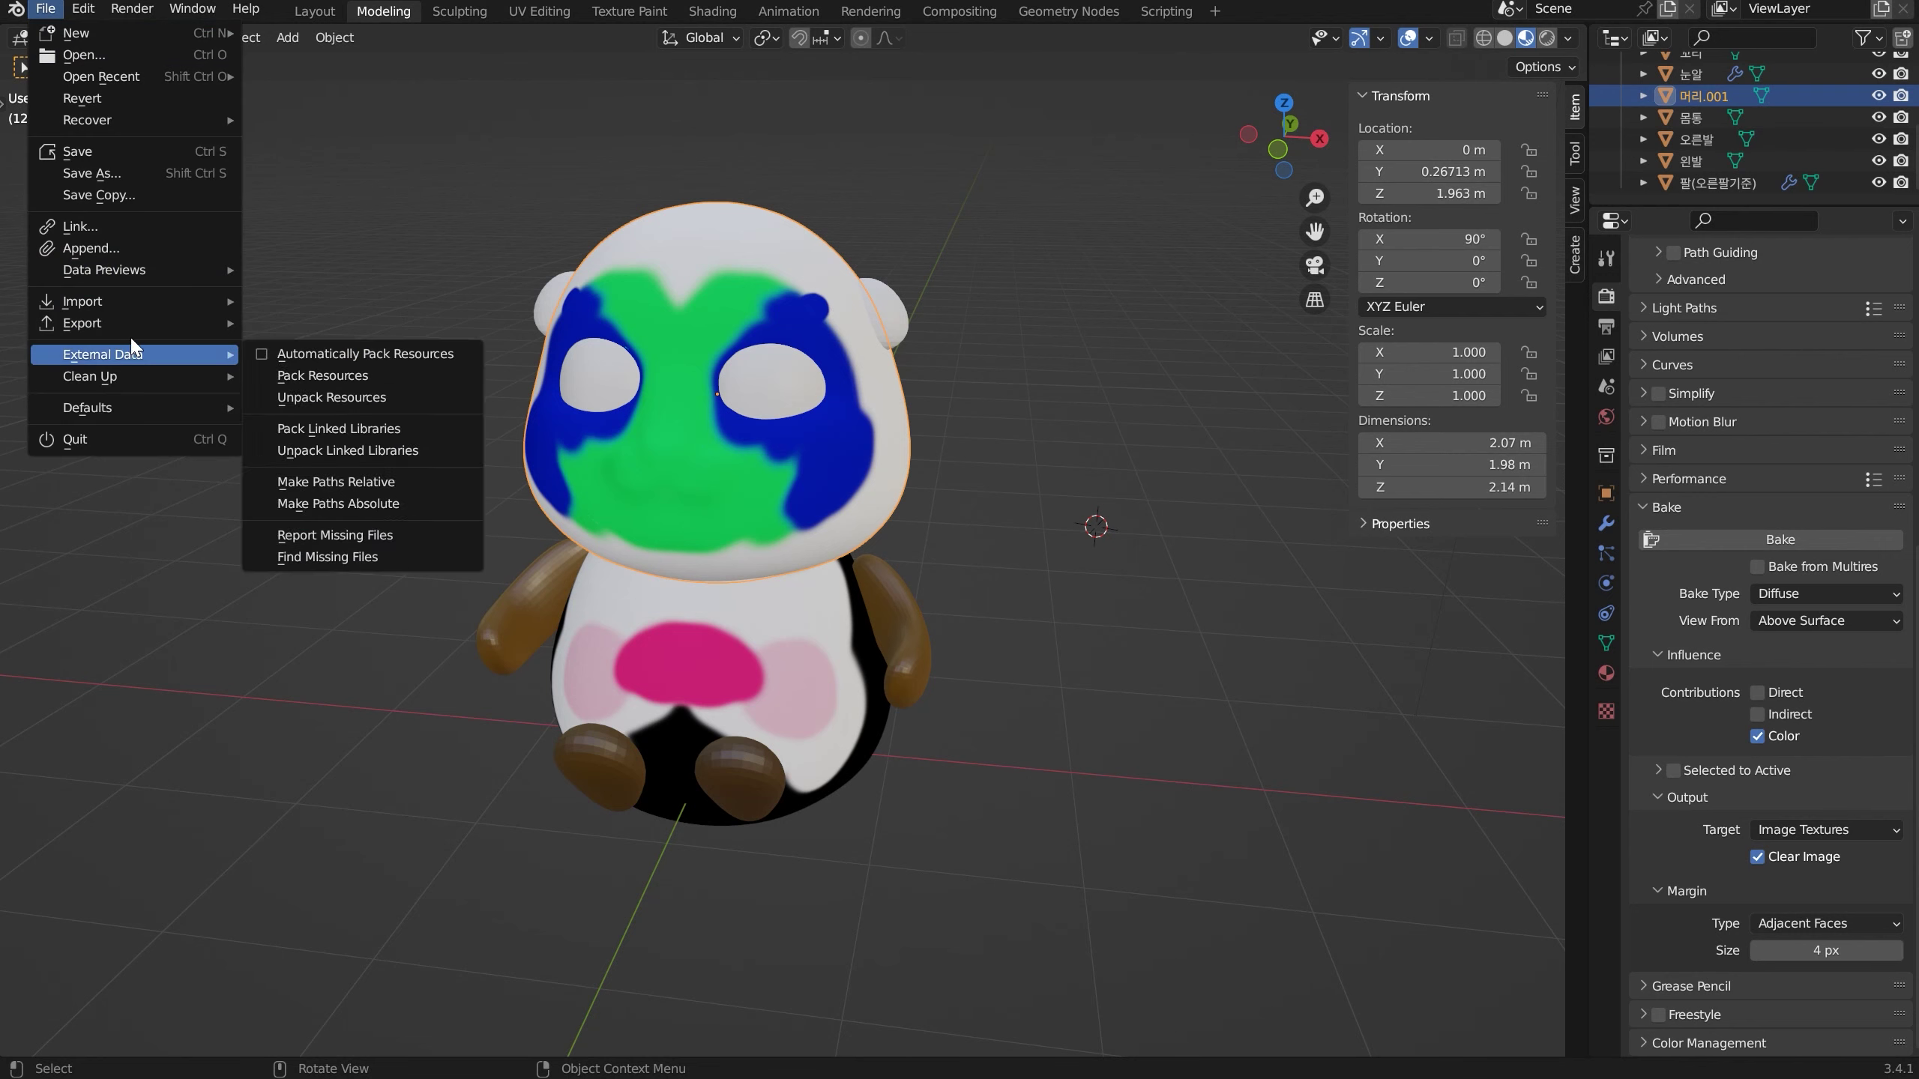
mouse_move(132, 323)
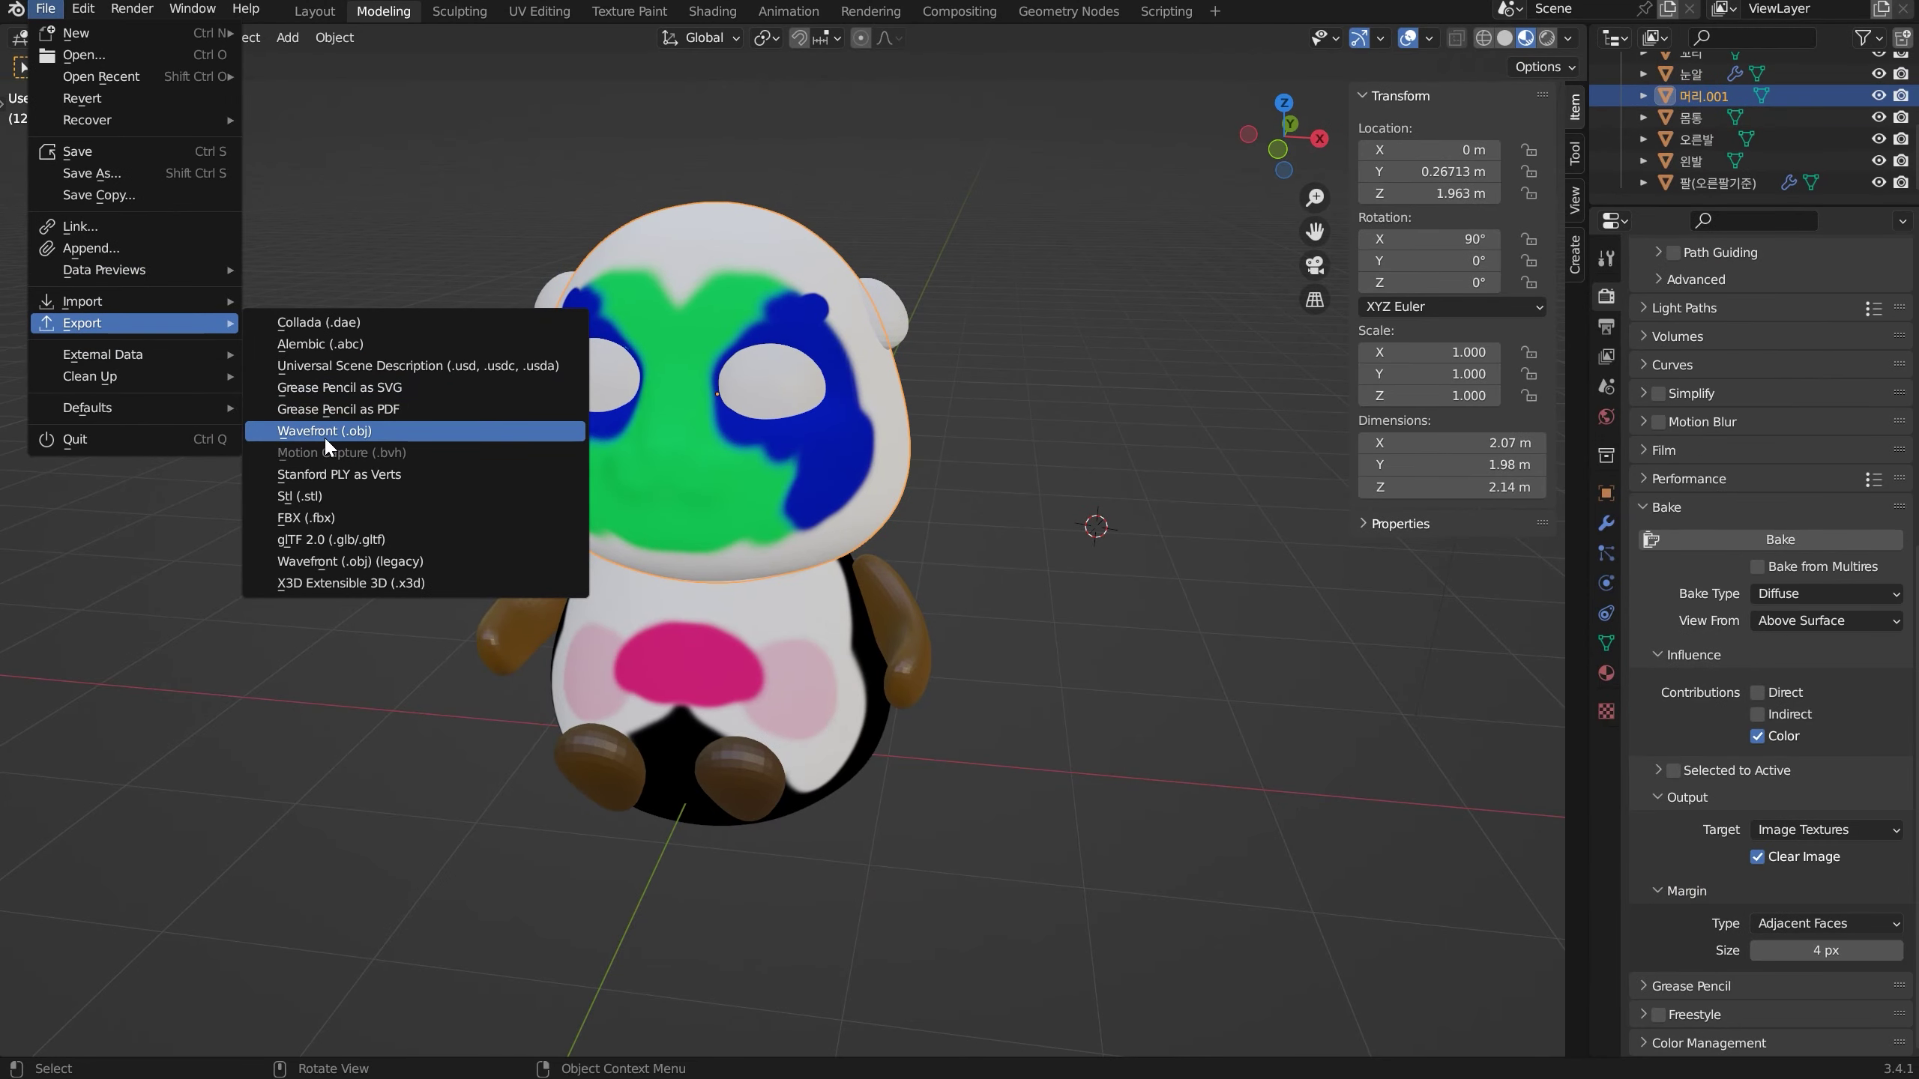
left_click(317, 419)
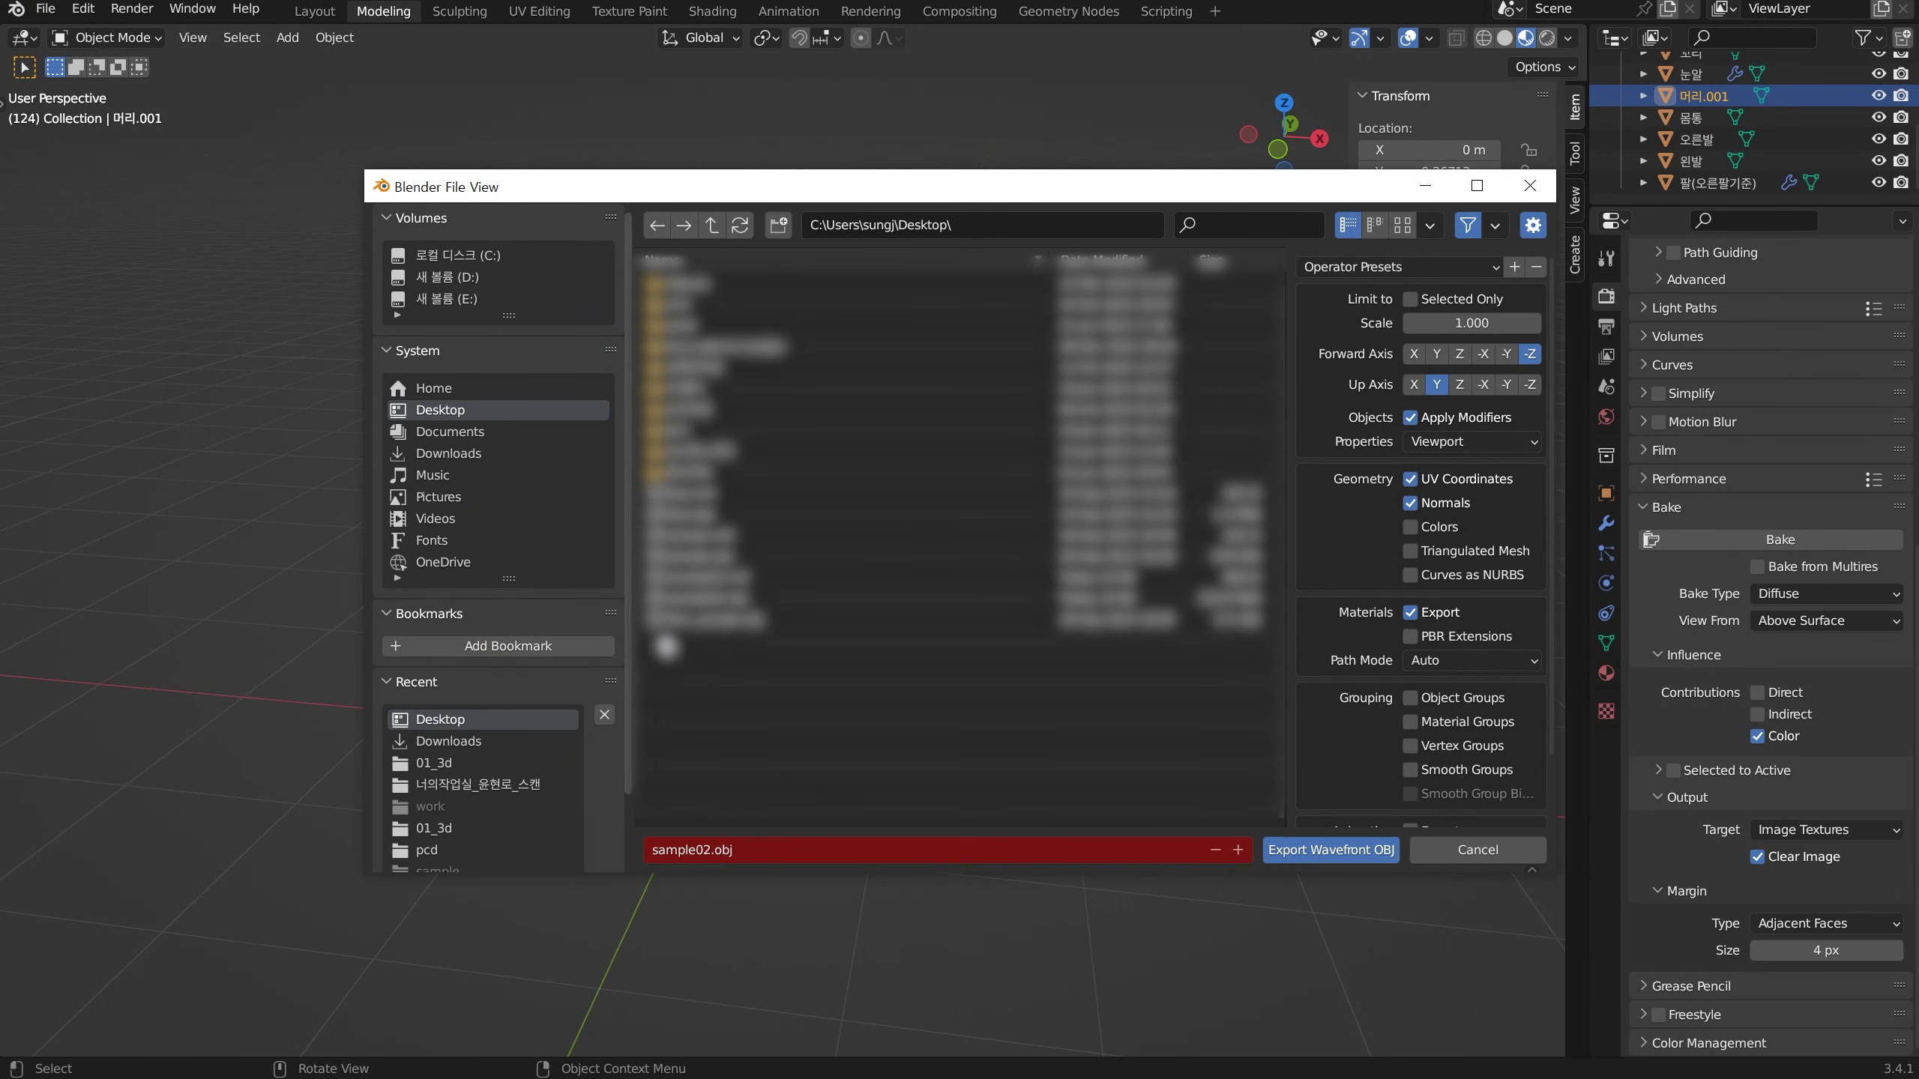
left_click(706, 851)
left_click(706, 851)
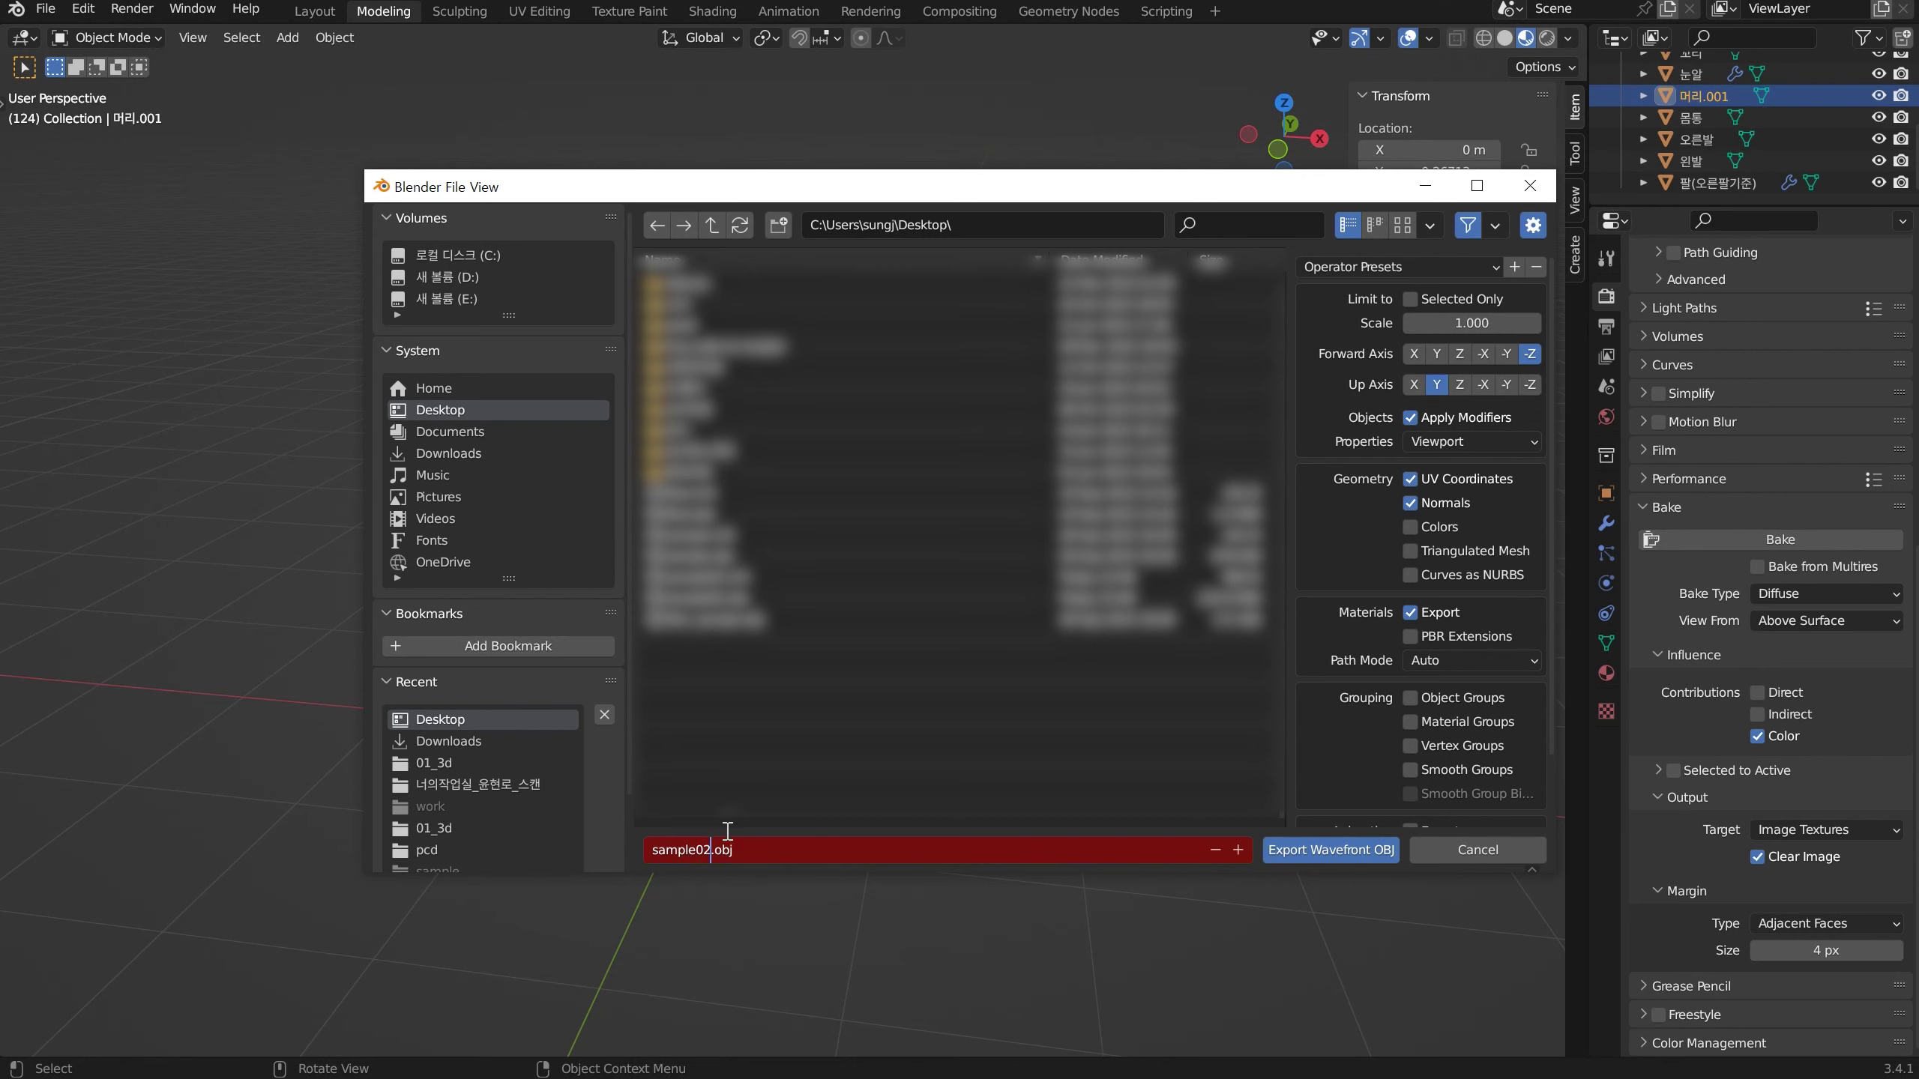
key("BackSpace")
type("3")
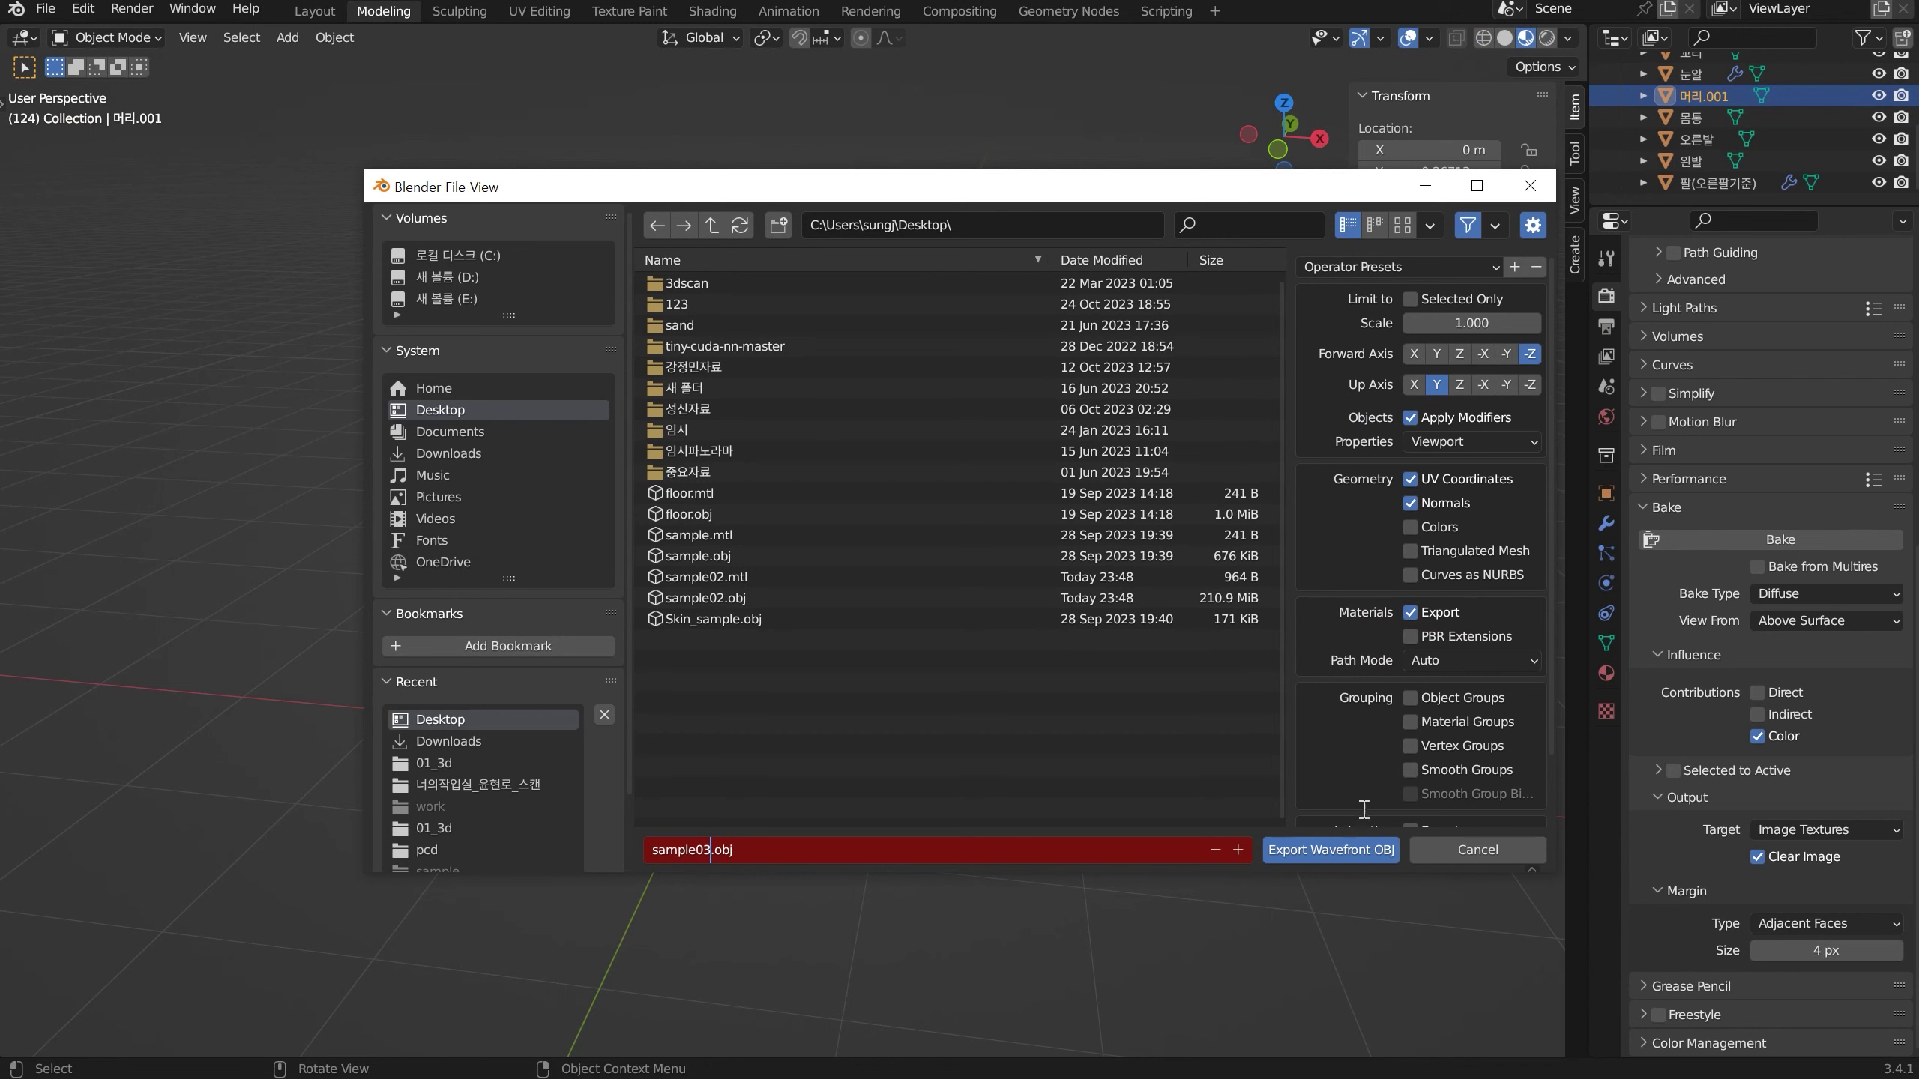
left_click(1330, 849)
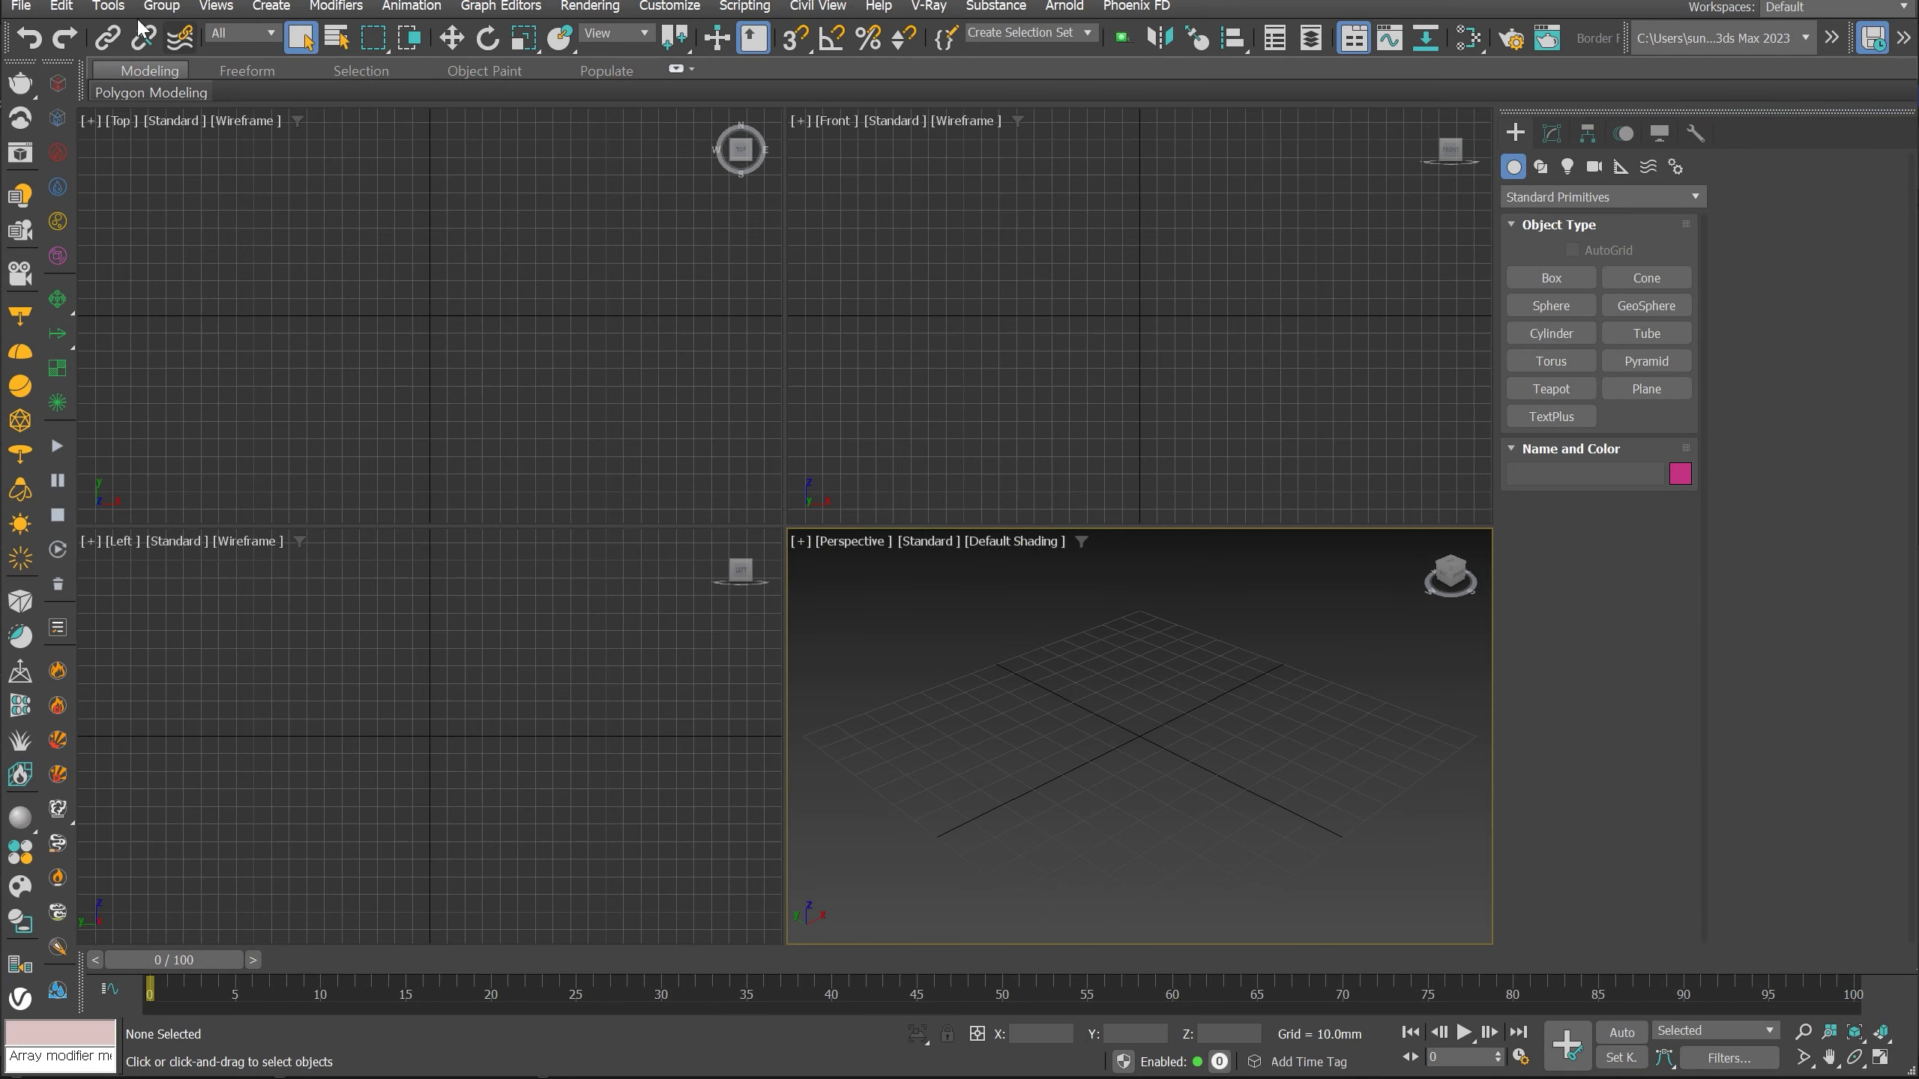
Switch to 3ds Max and import sample03.obj from the desktop with the current OBJ import options
left_click(21, 7)
mouse_move(108, 314)
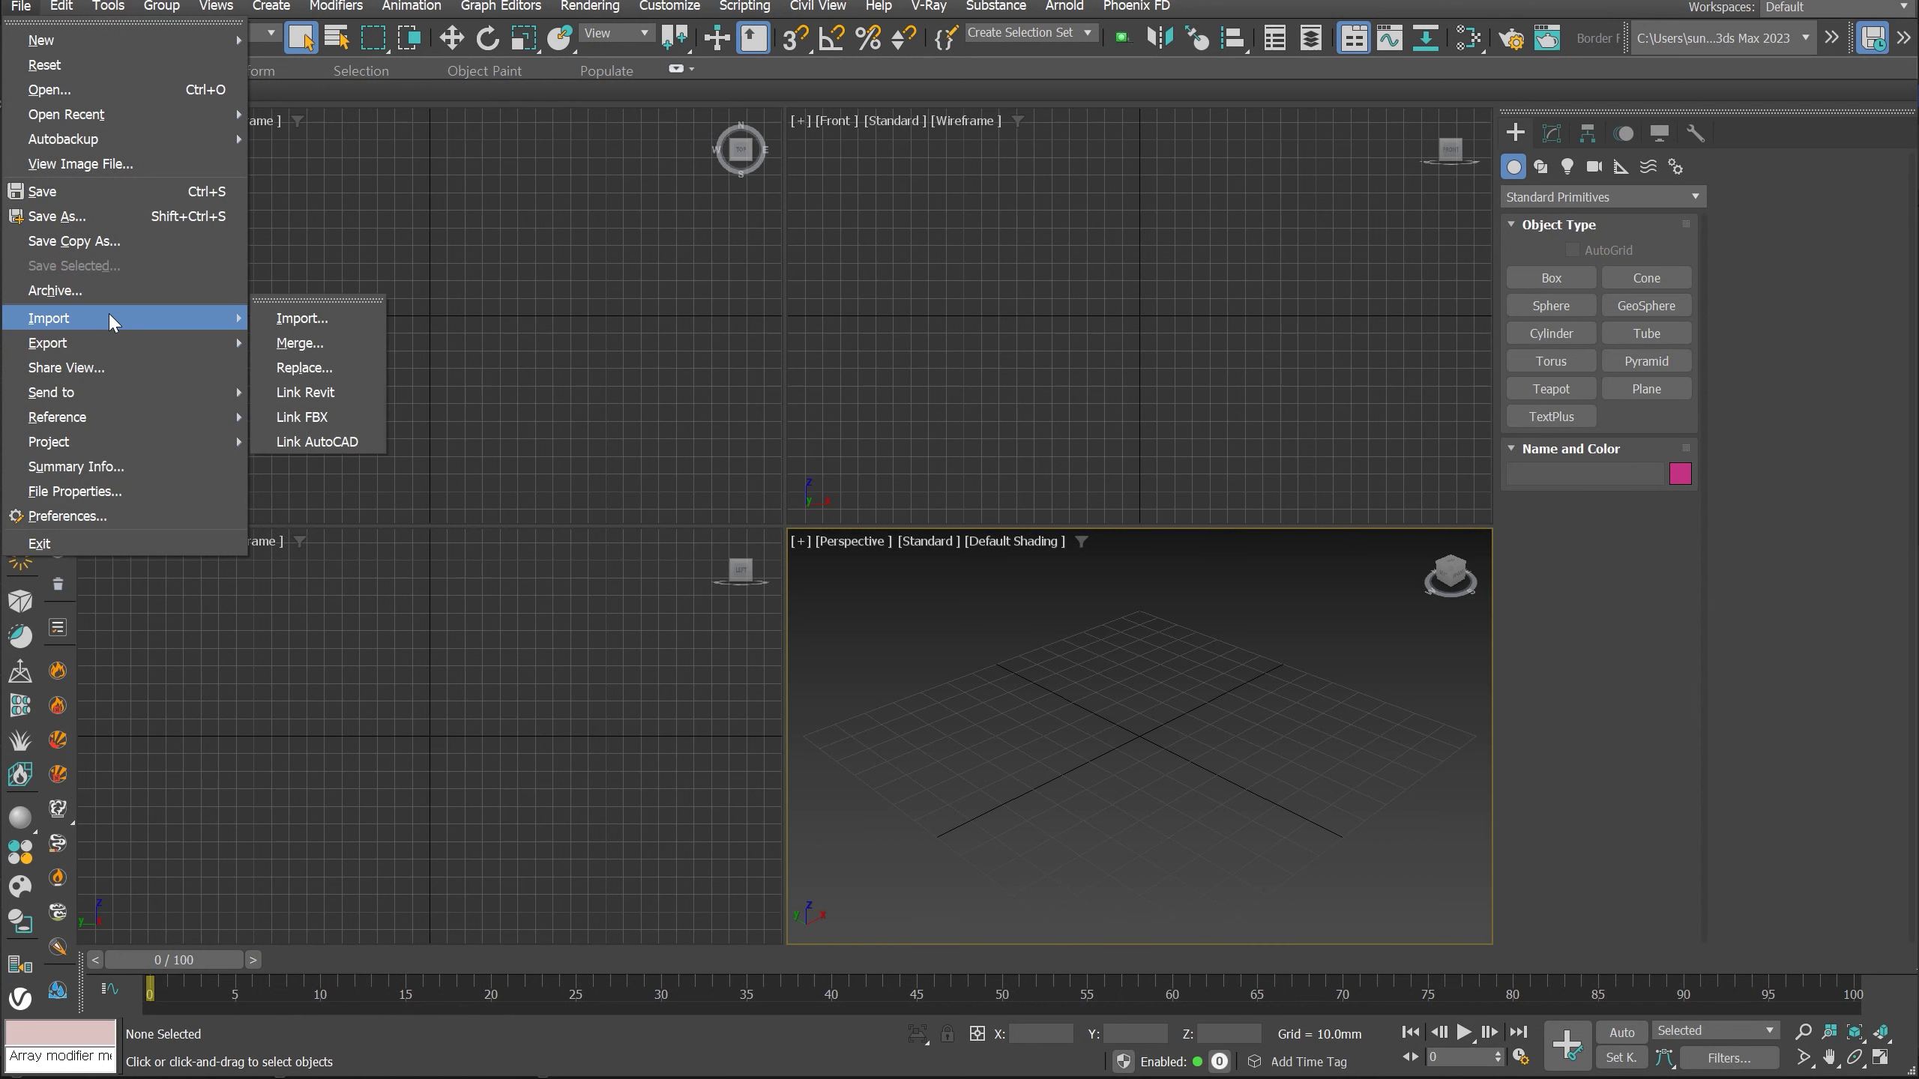
left_click(266, 319)
scroll(461, 457, "down", 5)
left_click(193, 609)
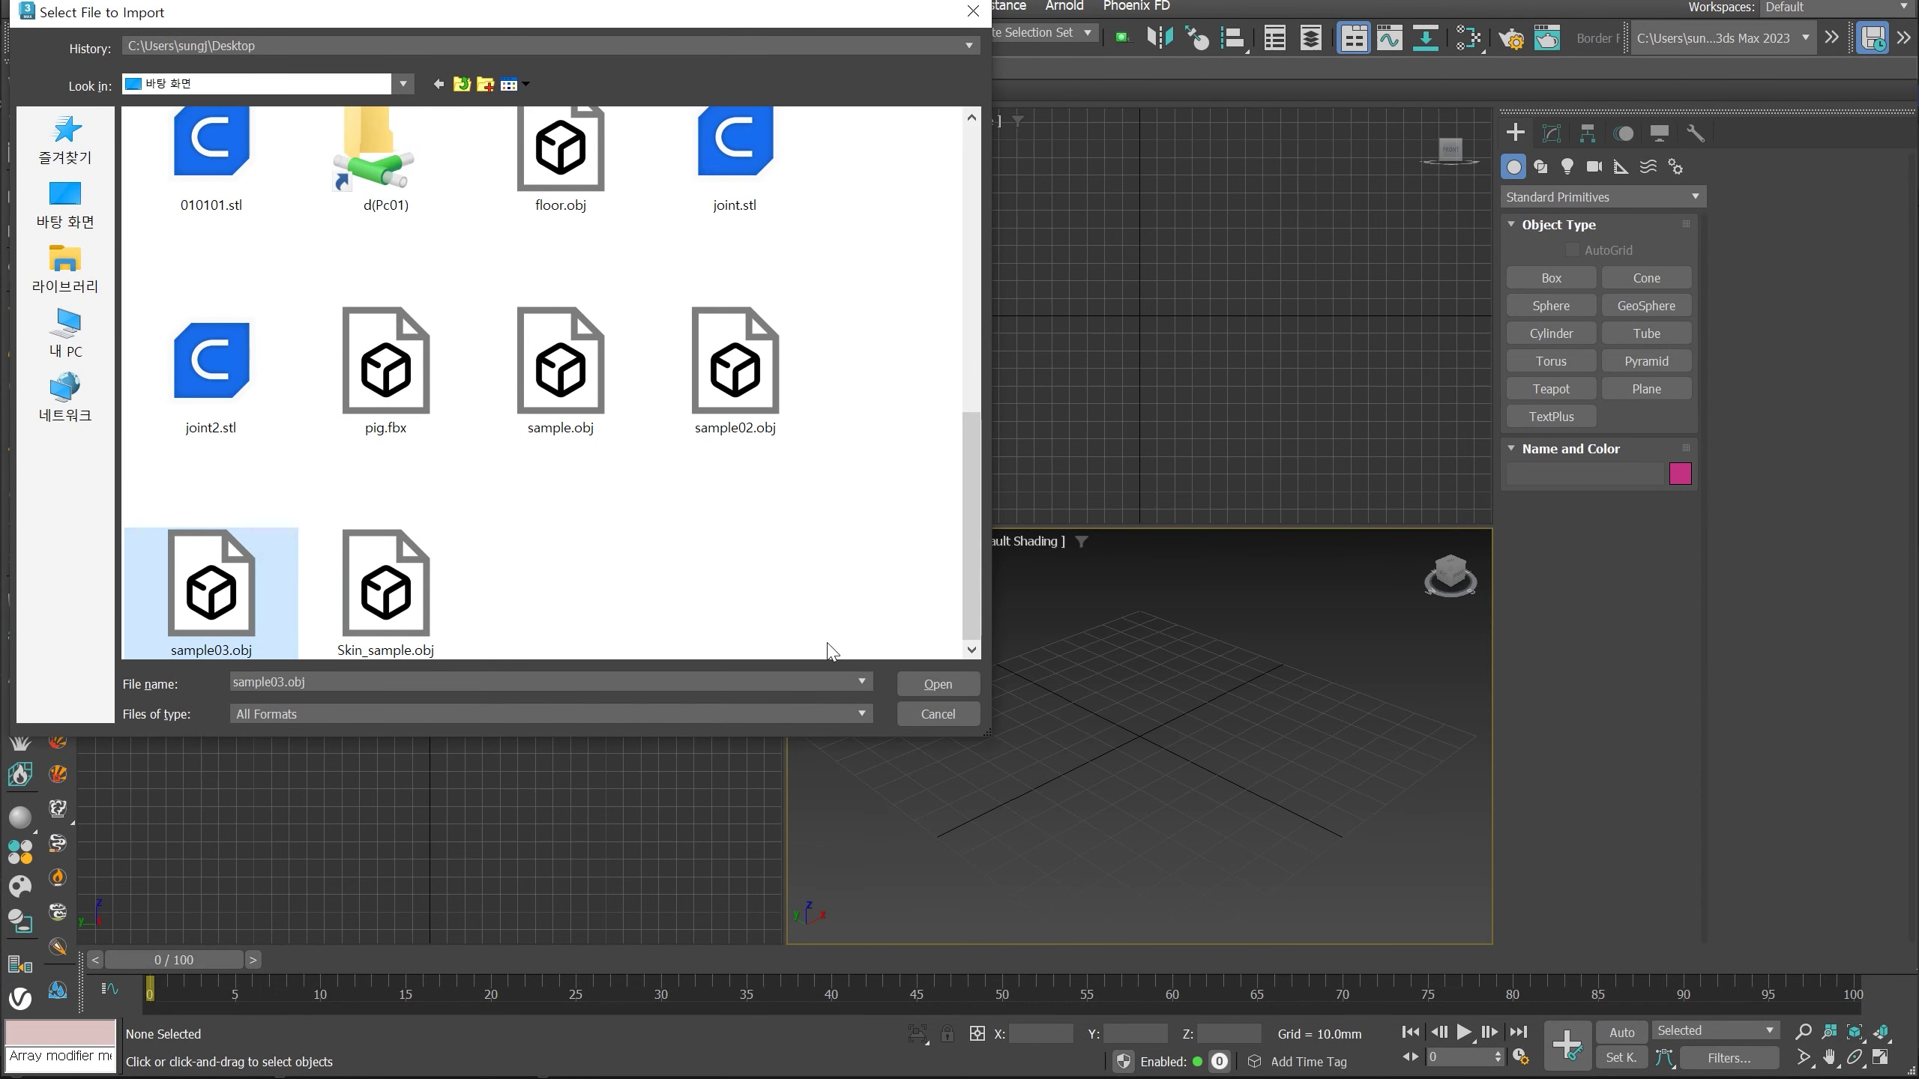
left_click(928, 685)
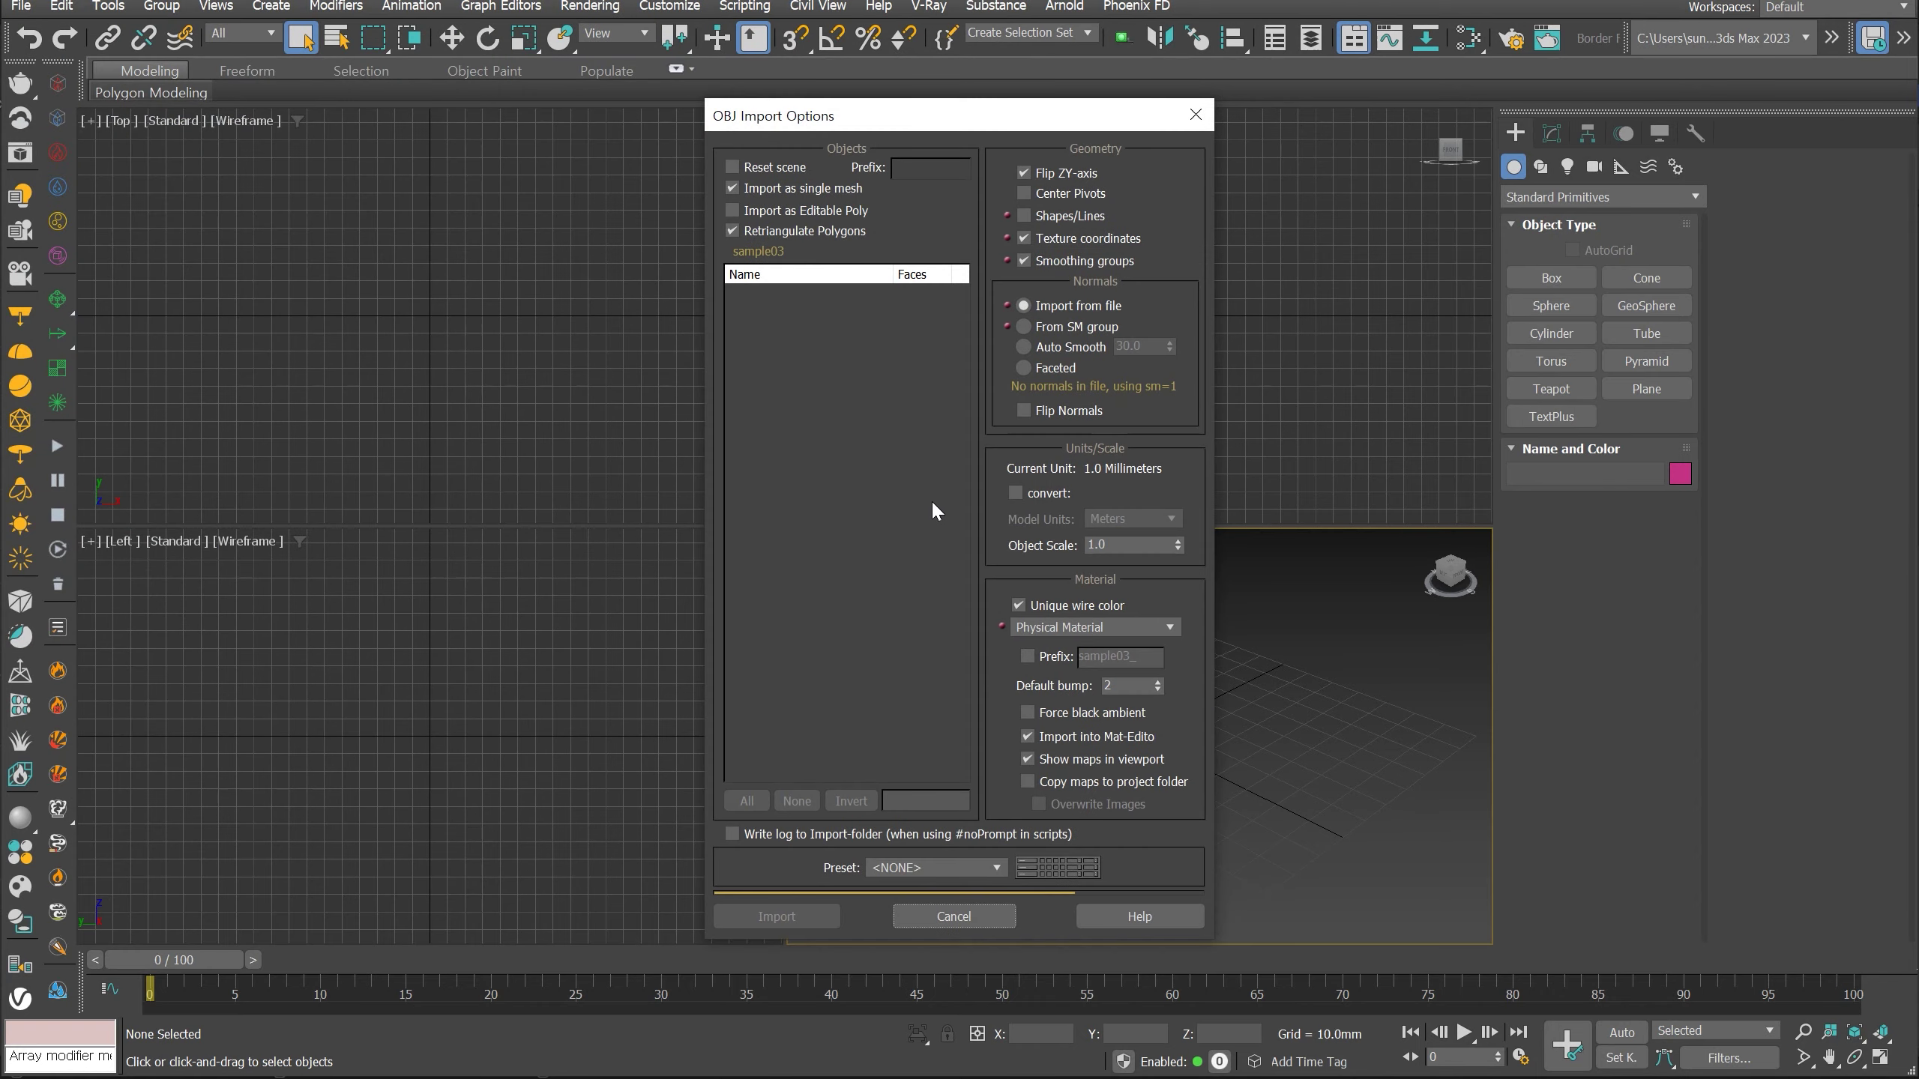
left_click(817, 914)
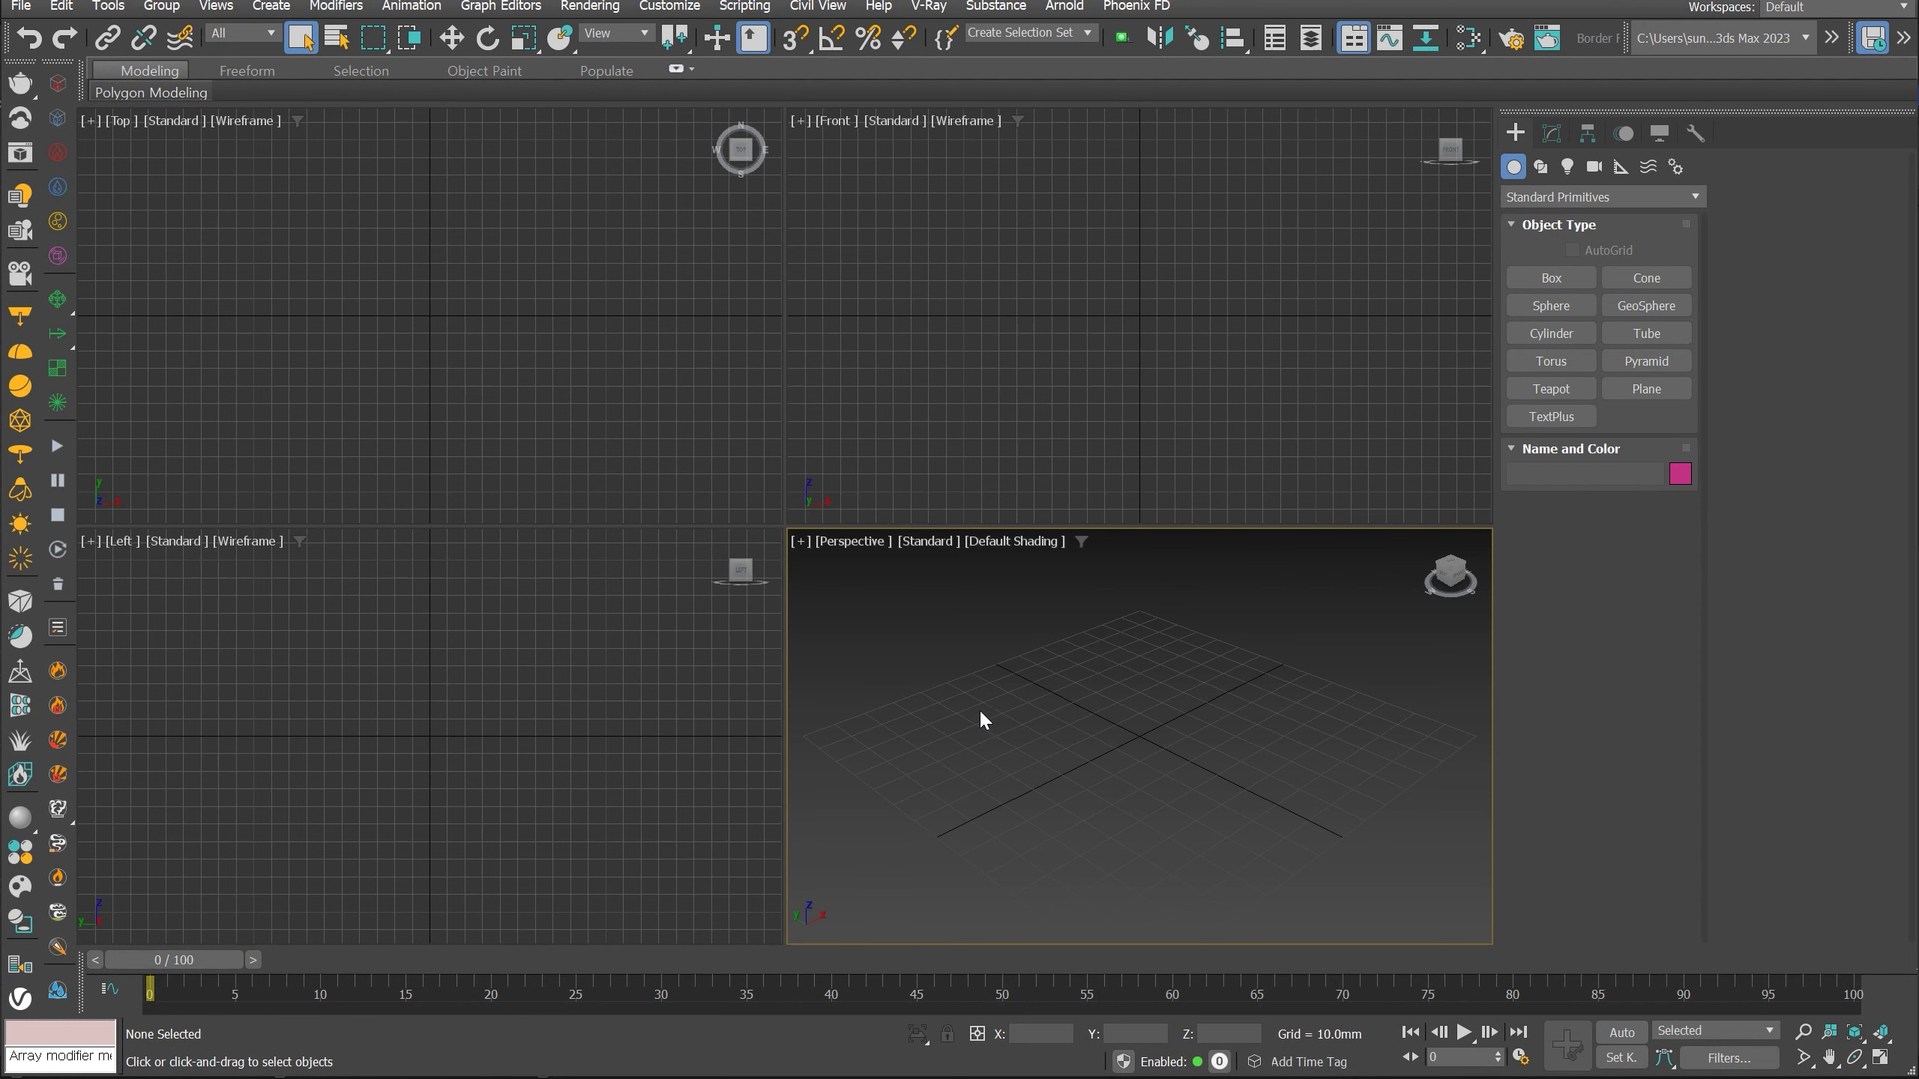
Maximize the Perspective viewport and inspect the textures on the imported character's head and body
left_click(1058, 722)
key("alt+w")
middle_click_drag(1035, 718, 1036, 551, "alt")
scroll(984, 536, "up", 5)
scroll(984, 537, "down", 3)
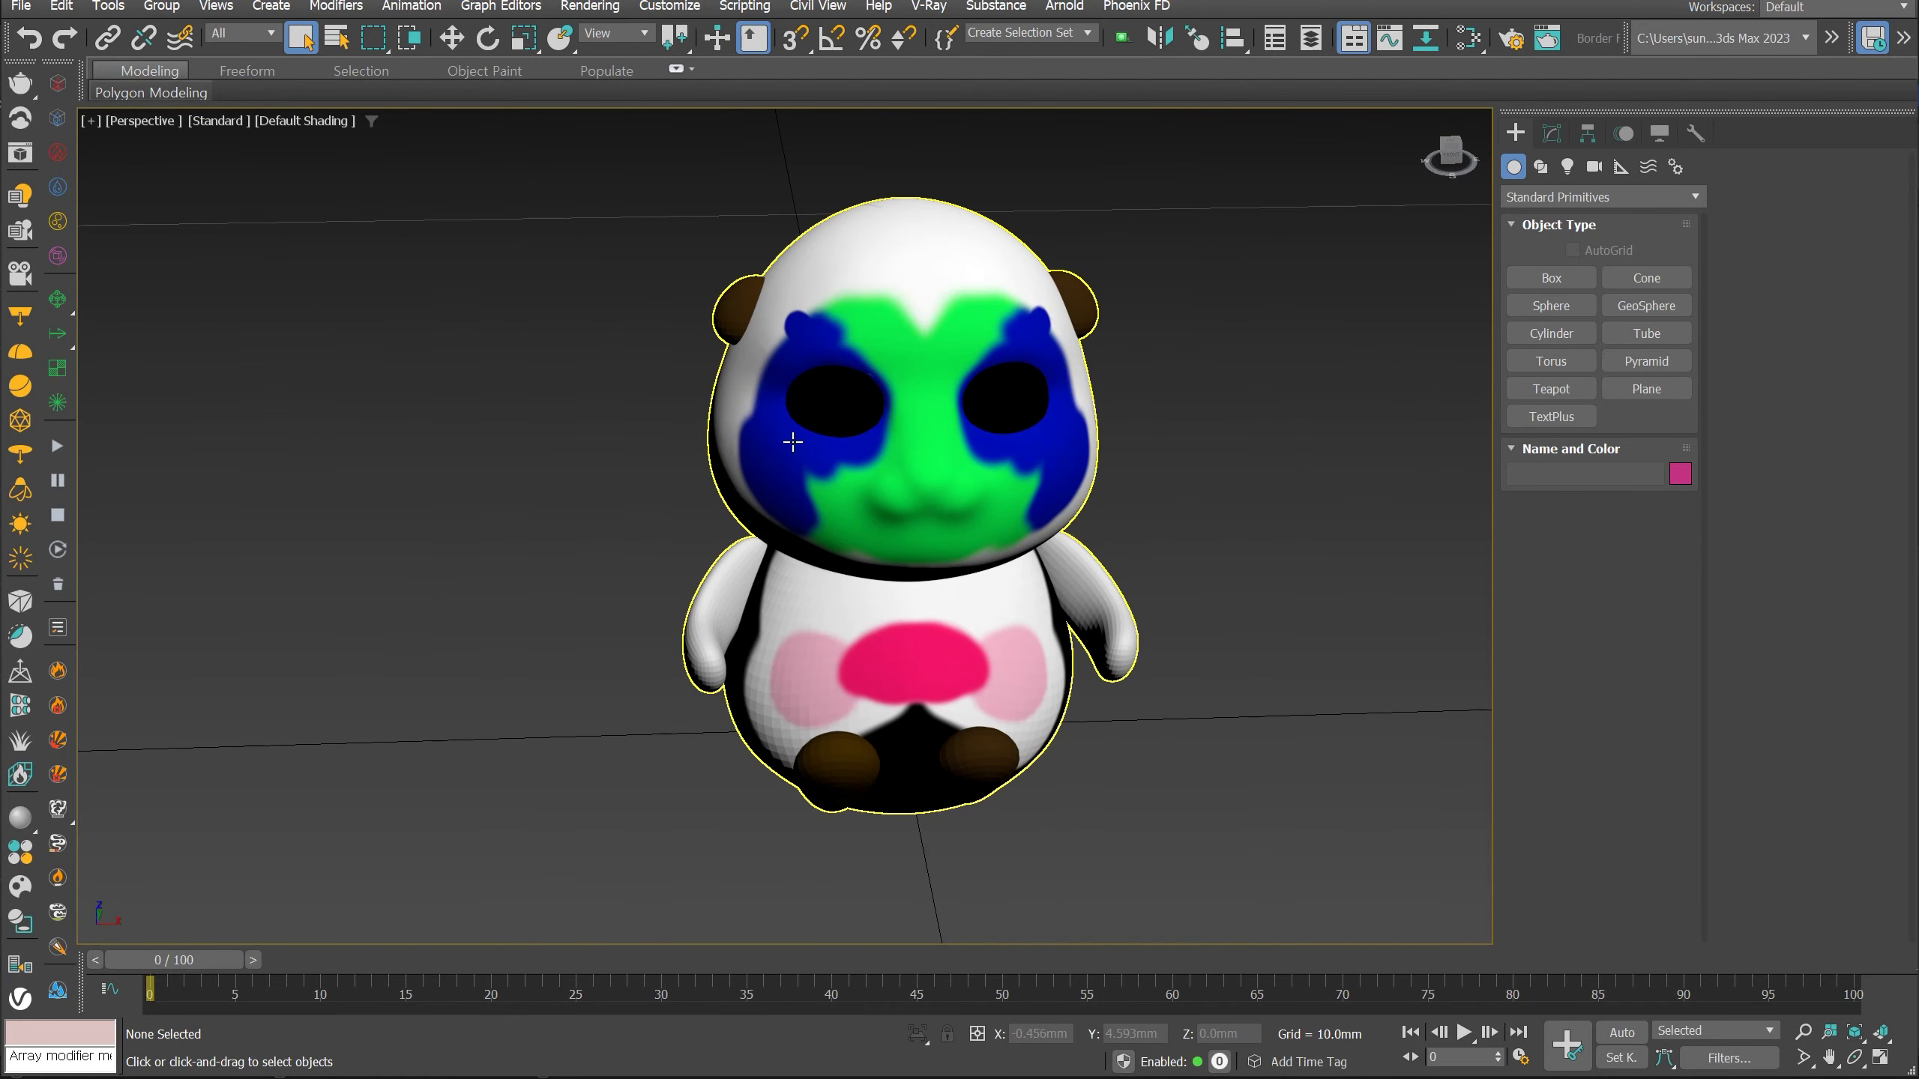
middle_click_drag(988, 522, 895, 650, "alt")
Load the character's Multi/Sub-Object material into the Slate Material Editor and examine the Bitmap feeding the head material's Base Color Map
key("m")
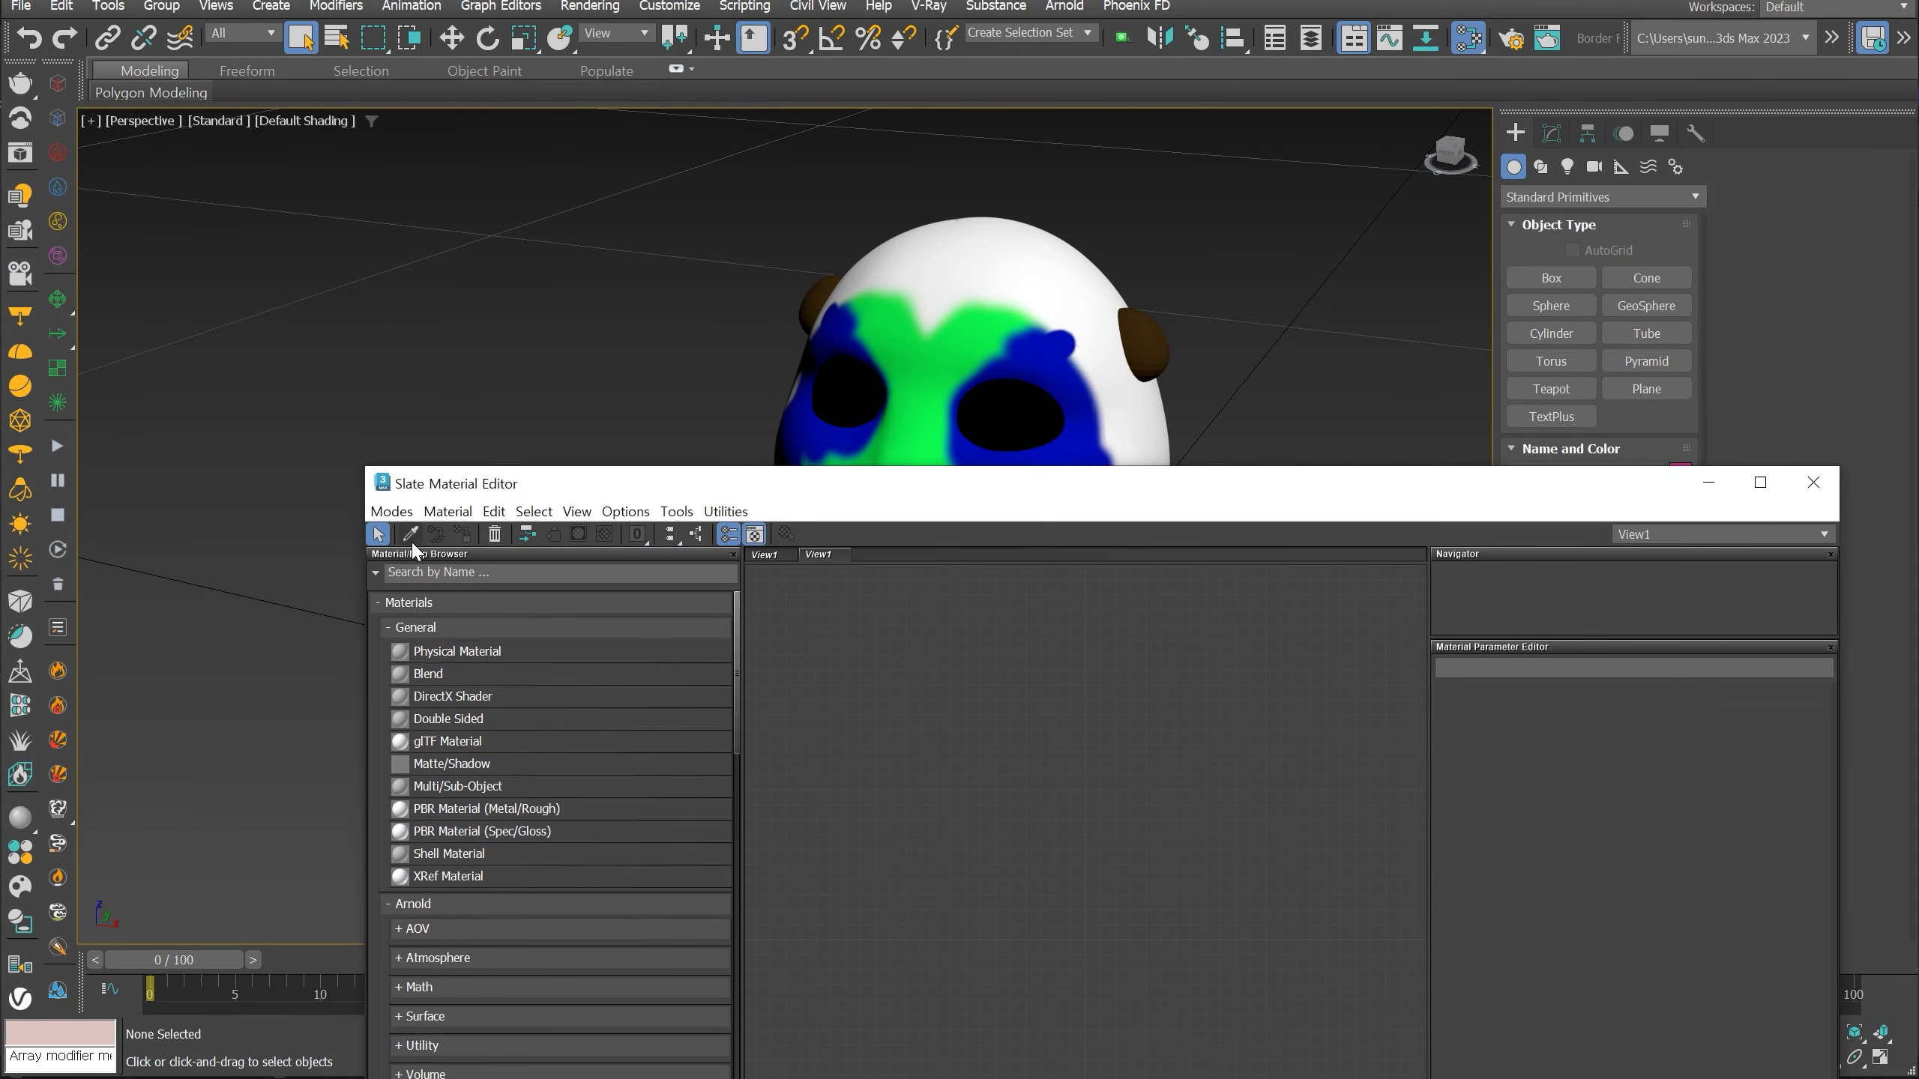
left_click(902, 412)
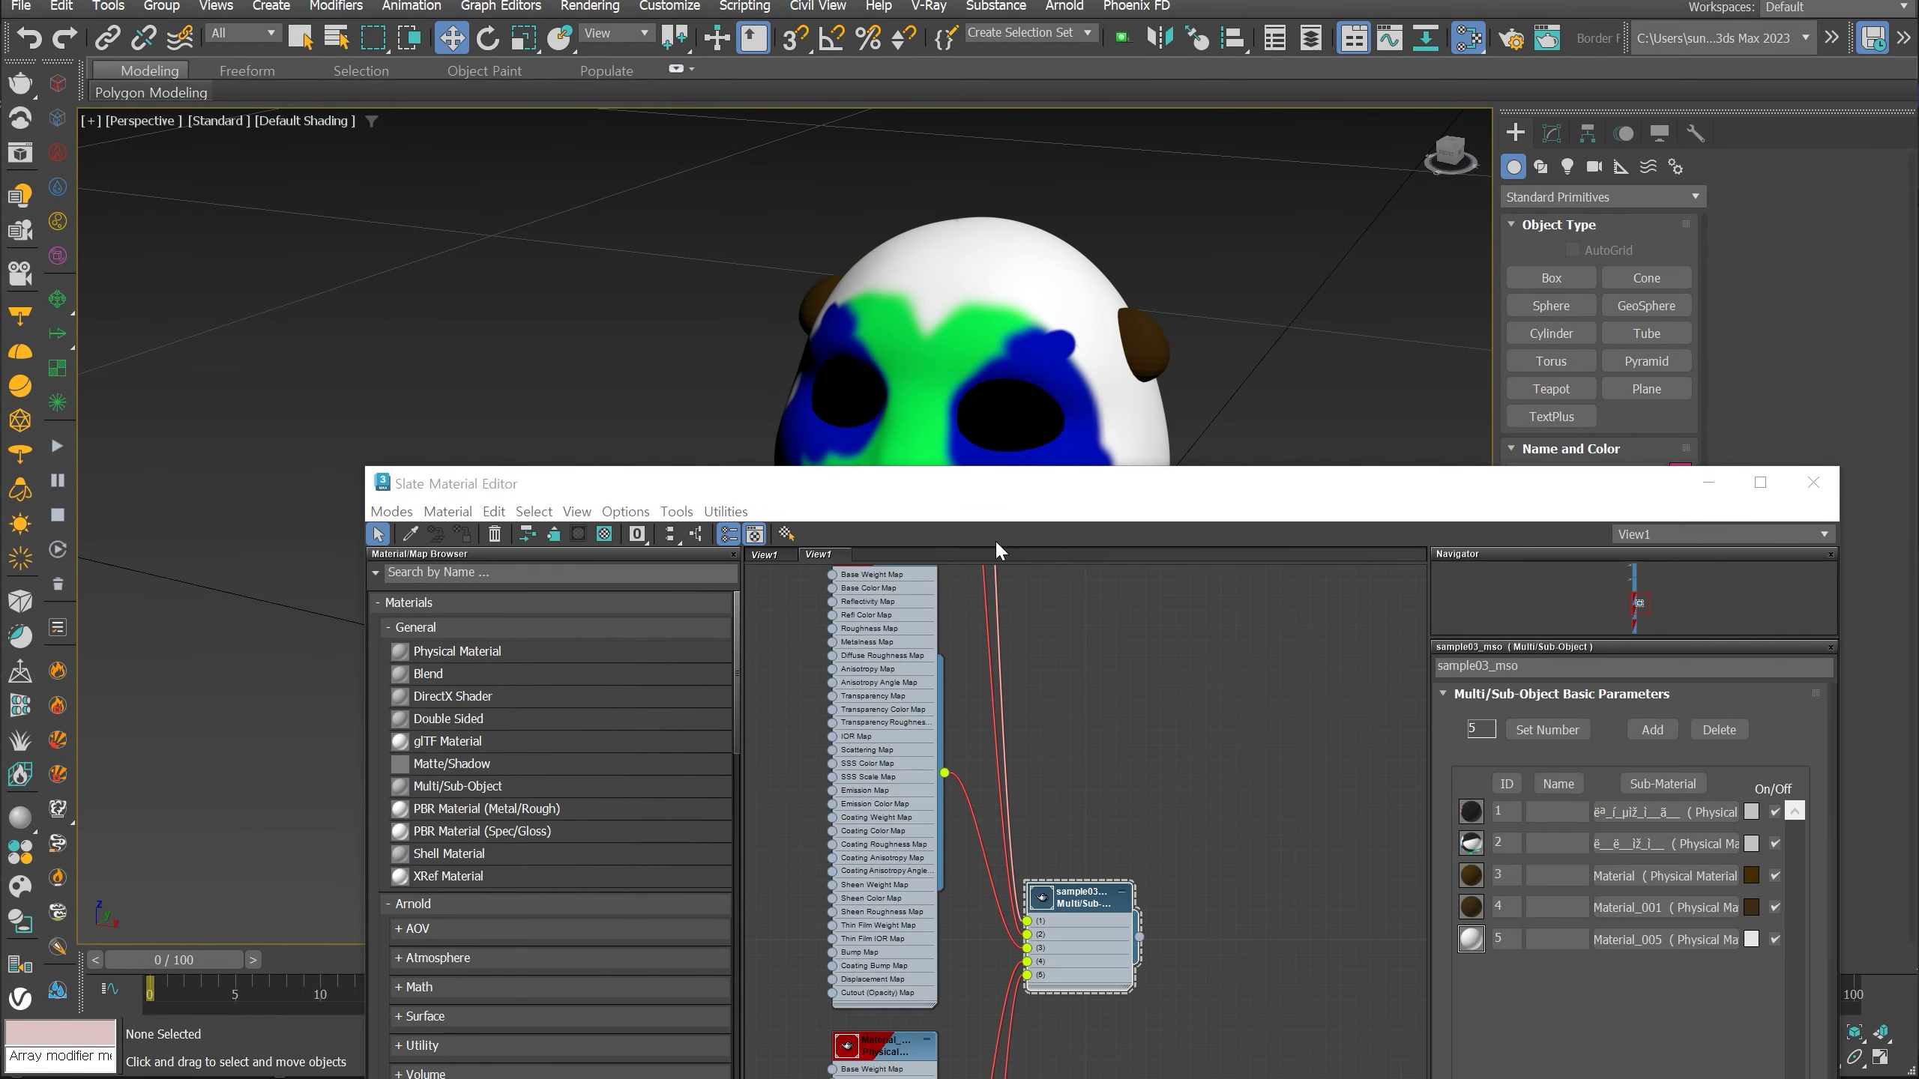
left_click_drag(1020, 496, 849, 318)
scroll(745, 549, "down", 2)
middle_click_drag(672, 416, 797, 721)
middle_click_drag(737, 440, 836, 695)
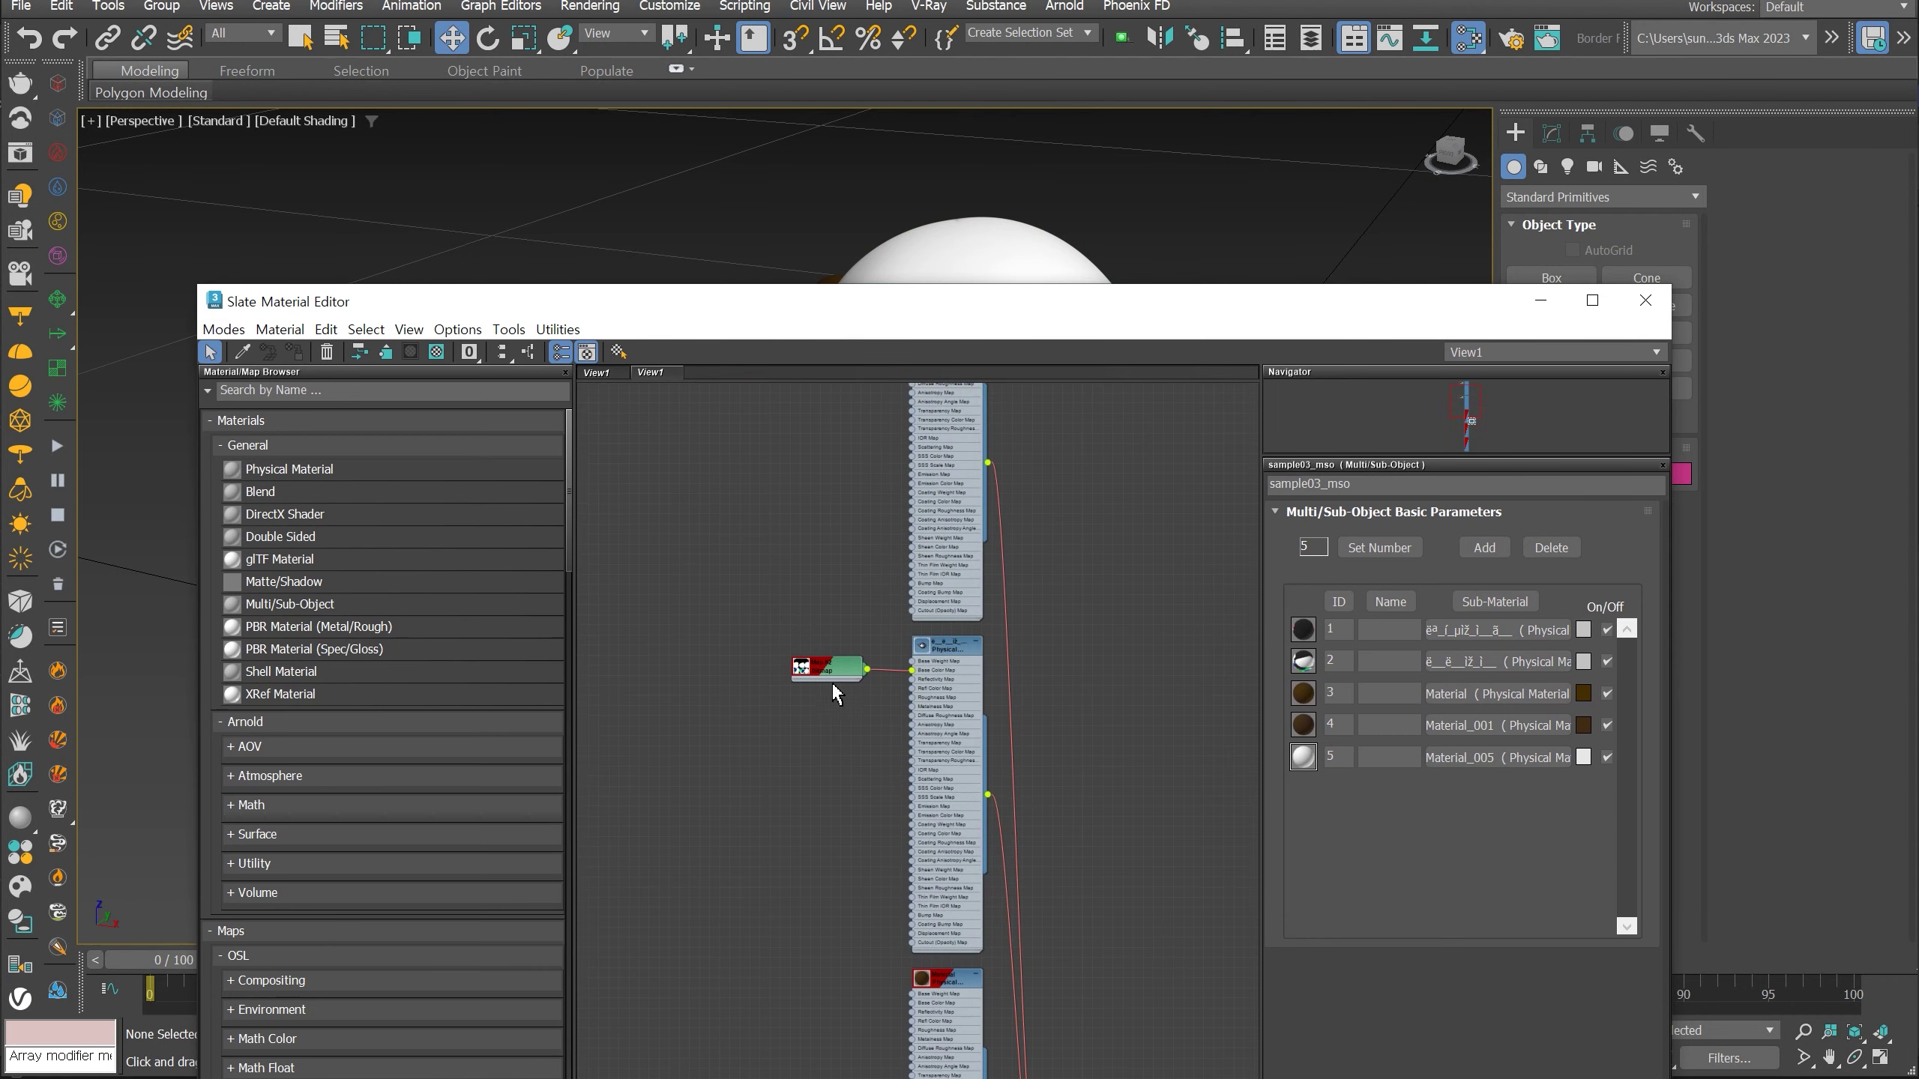
scroll(831, 684, "up", 2)
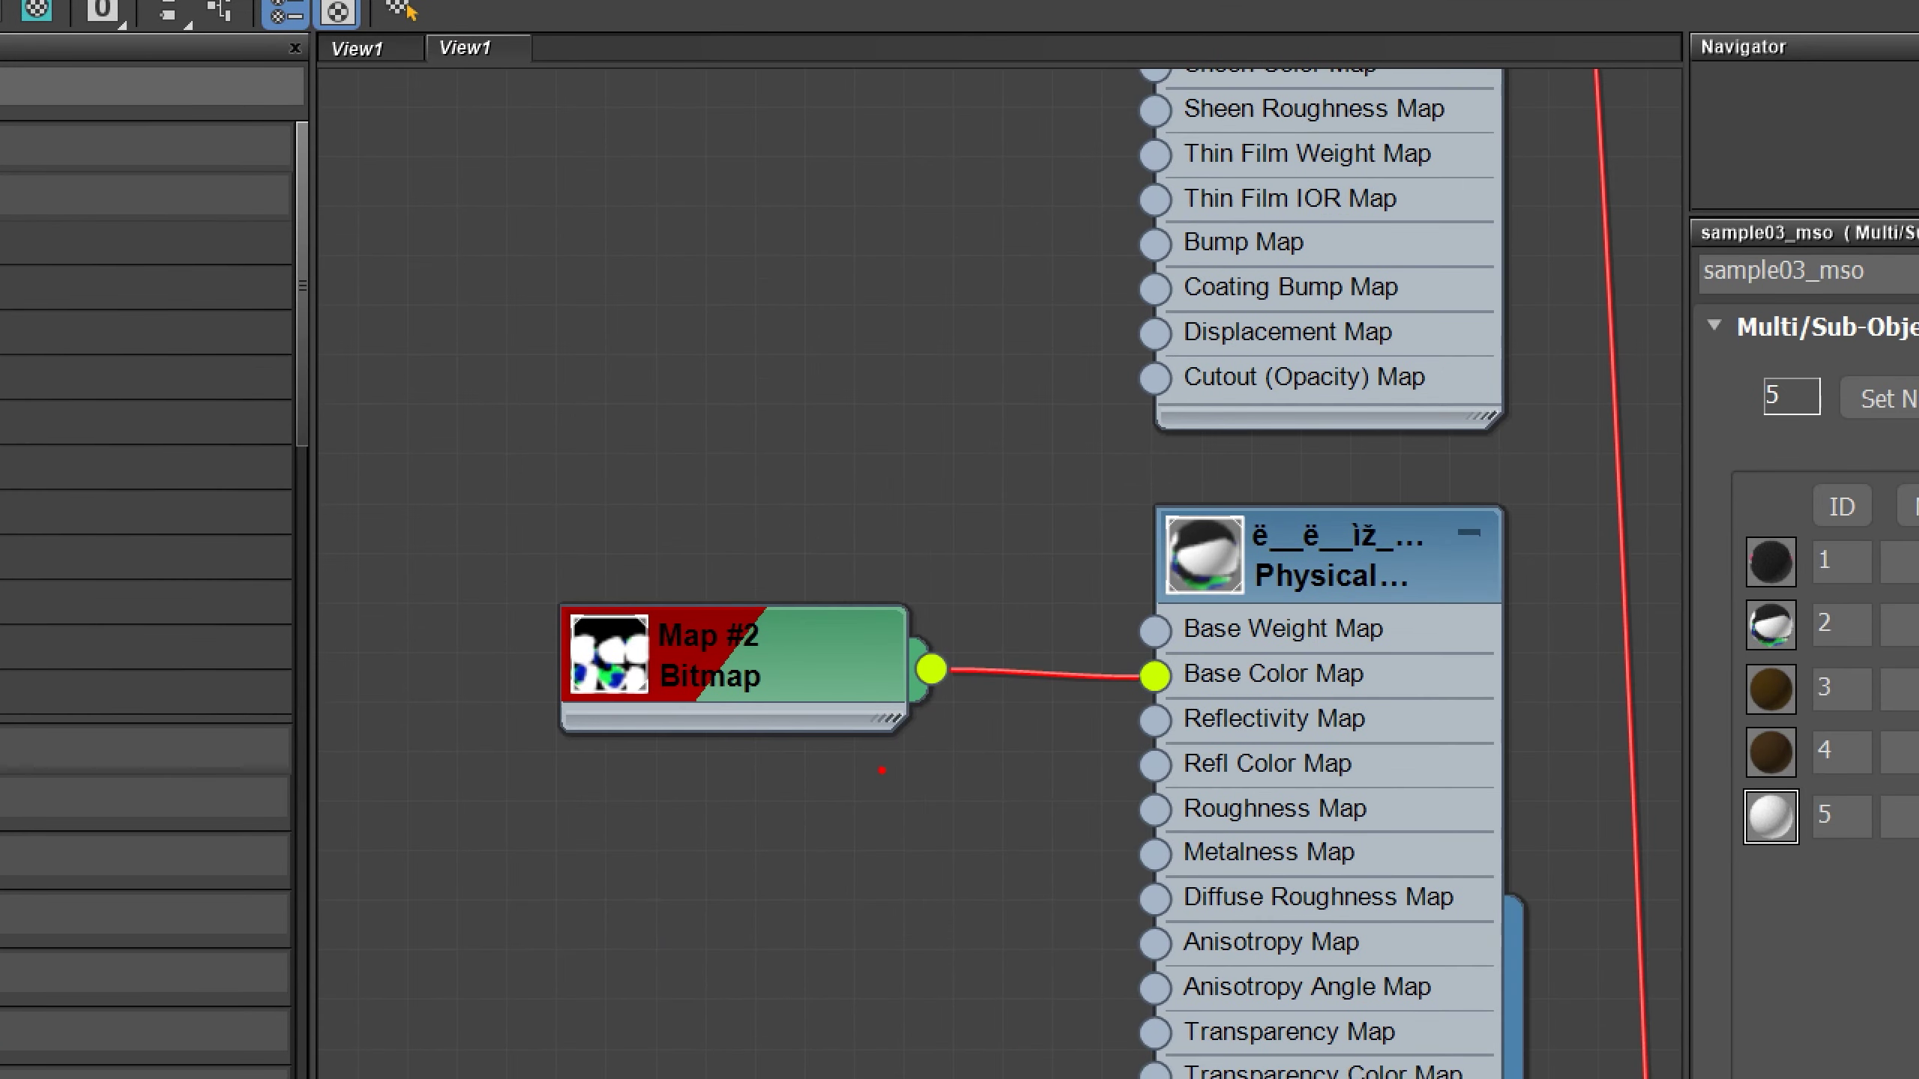
mouse_move(881, 770)
left_mouse_down()
mouse_move(533, 786)
mouse_move(970, 638)
left_mouse_up()
left_click_drag(1101, 662, 919, 668)
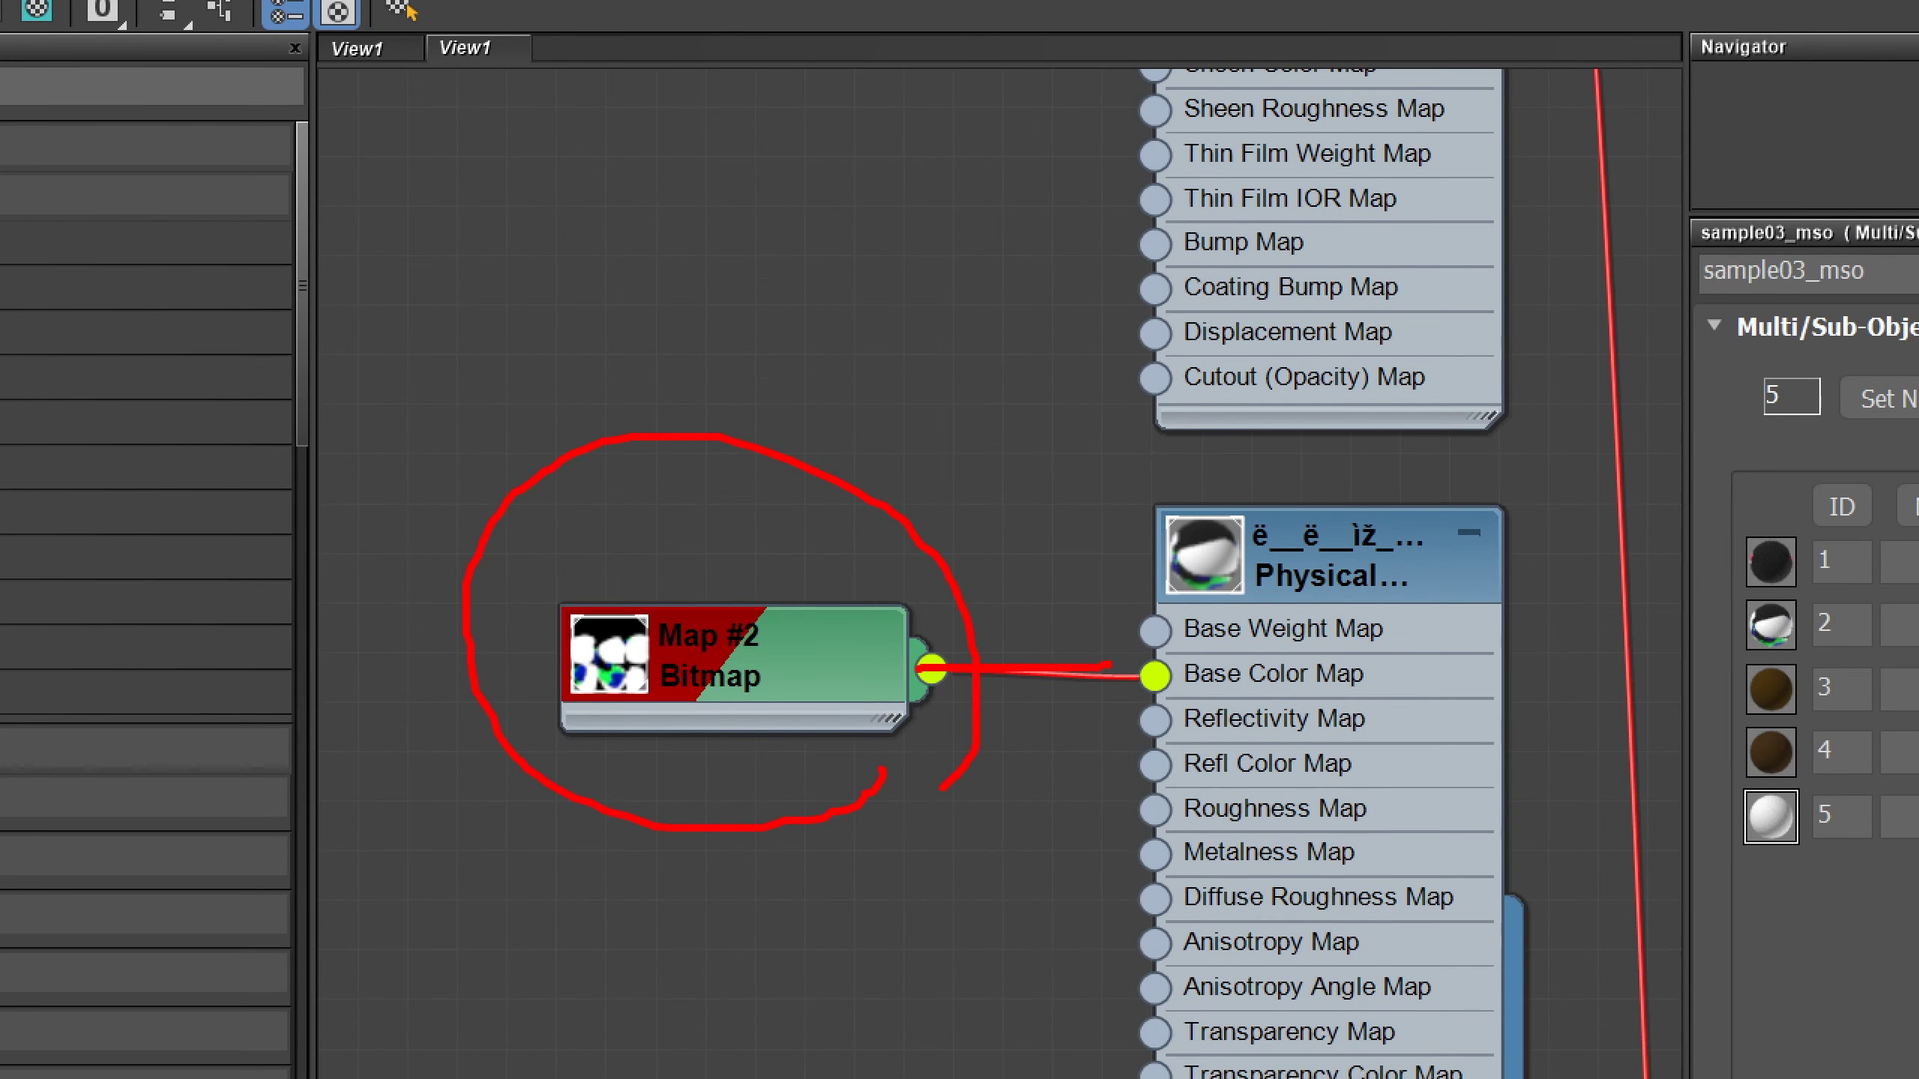